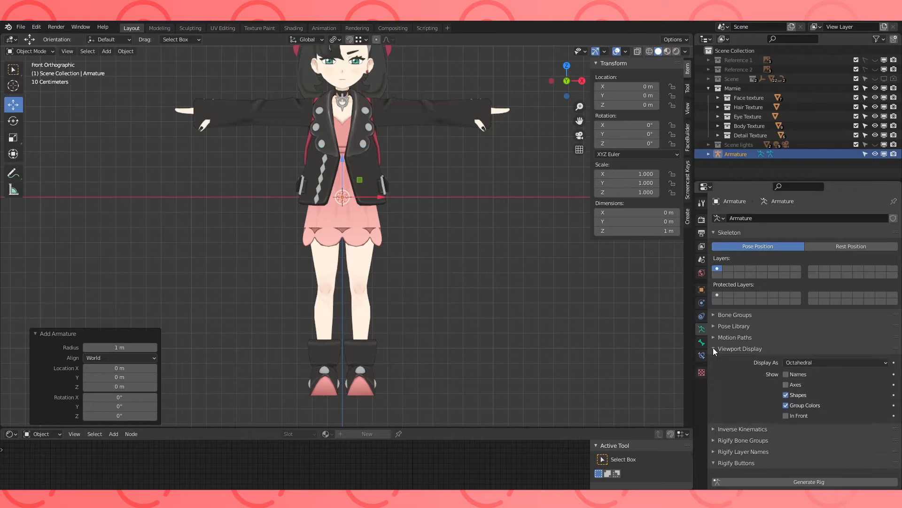
- Enable In Front display for the armature and set its Z location to -1.3148 m
left_click(786, 415)
left_click(627, 105)
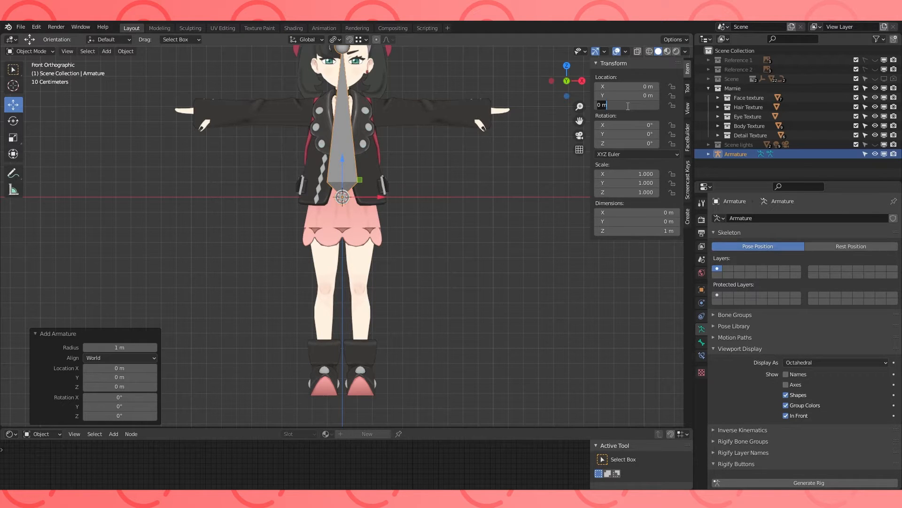
key("Return")
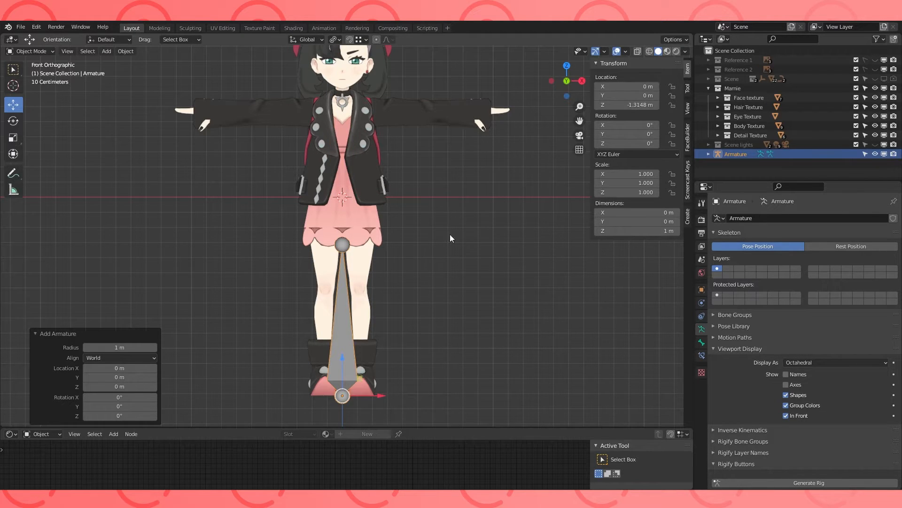
- Enter Edit Mode on the armature, select its bone and set the transform pivot point to Individual Origins
middle_click_drag(473, 280, 481, 229, "shift")
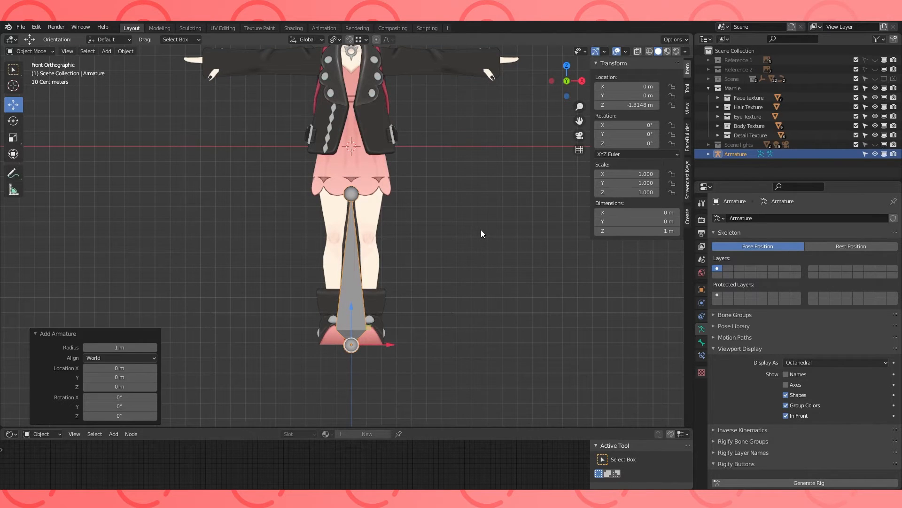
key("KP_3")
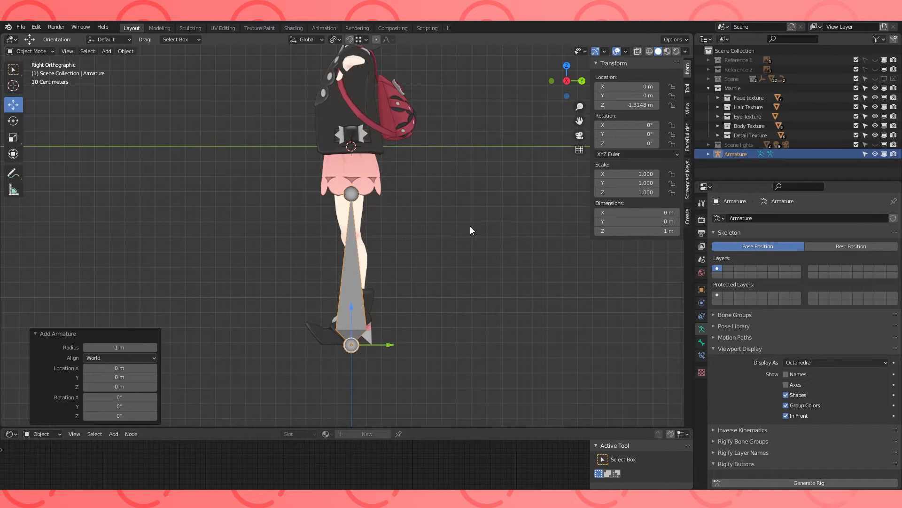
key("Tab")
left_click(357, 242)
middle_click_drag(437, 303, 403, 274, "shift")
left_click(338, 41)
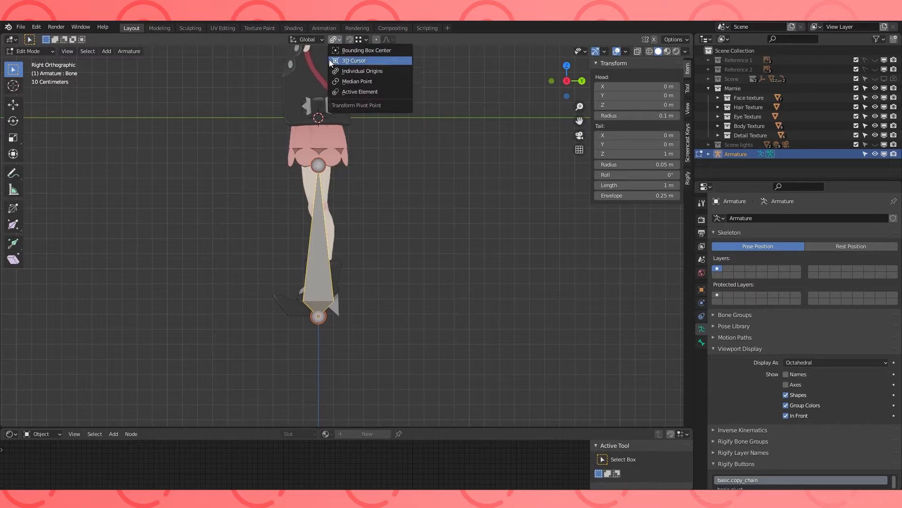
left_click(346, 71)
- Scale the bone at the character's feet by about 0.173
scroll(442, 224, "up", 3)
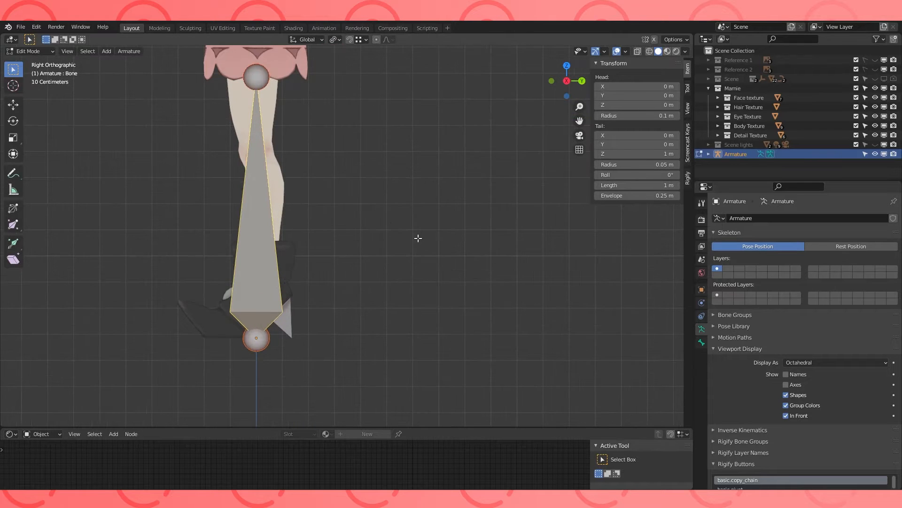
middle_click_drag(418, 238, 499, 245, "shift")
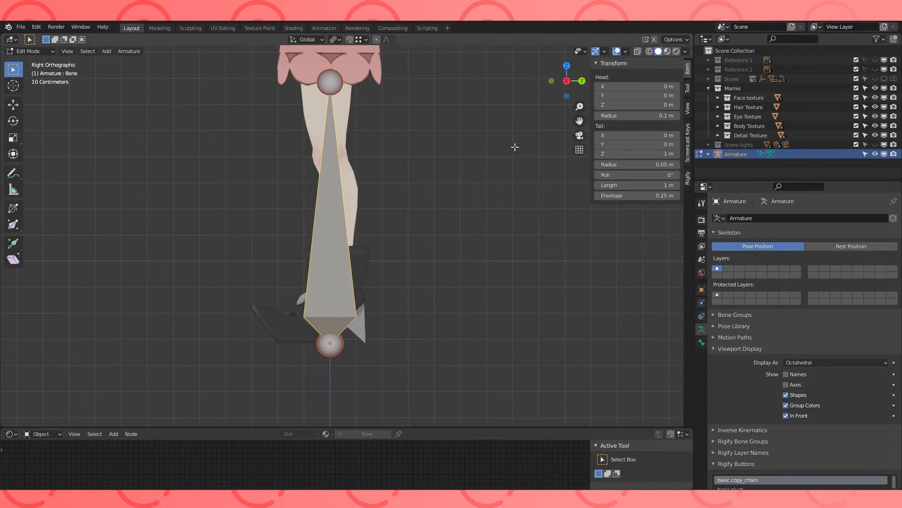
key("s")
left_click(356, 298)
- Rename the small bone between the feet as Origin
key("KP_1")
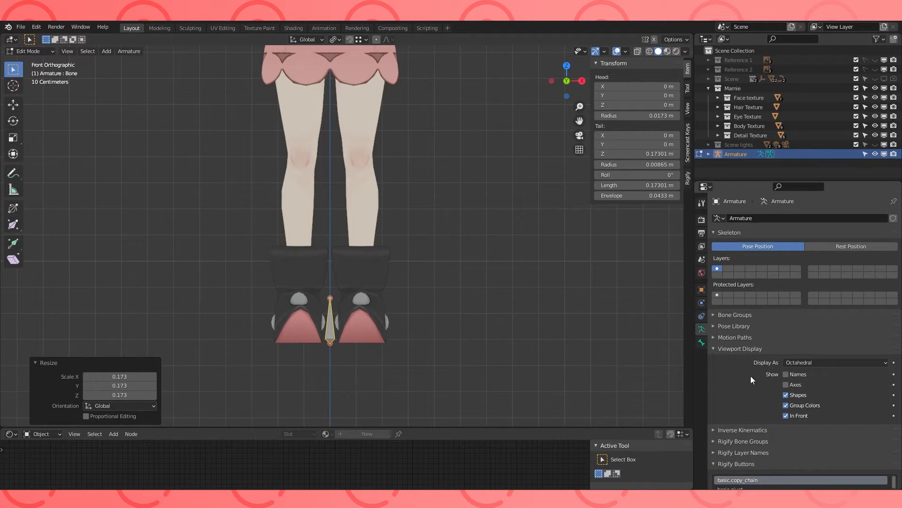
left_click(702, 342)
left_click(772, 218)
type("Origin")
key("Return")
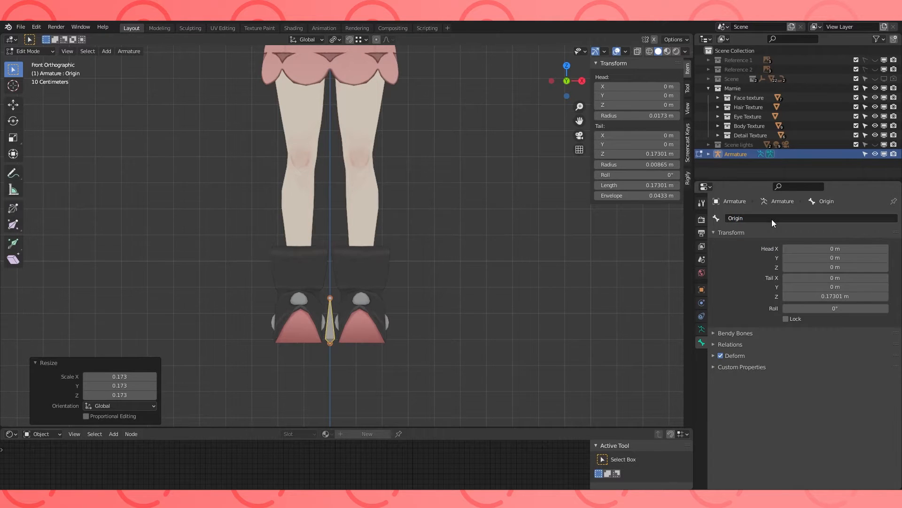
- Duplicate the Origin bone and, in wireframe display, move the copy up about 1.337 m along Z to waist height
key("KP_3")
scroll(414, 262, "down", 1)
middle_click_drag(410, 257, 408, 320, "shift")
key("shift+d")
right_click(369, 315)
middle_click_drag(463, 198, 465, 278, "shift")
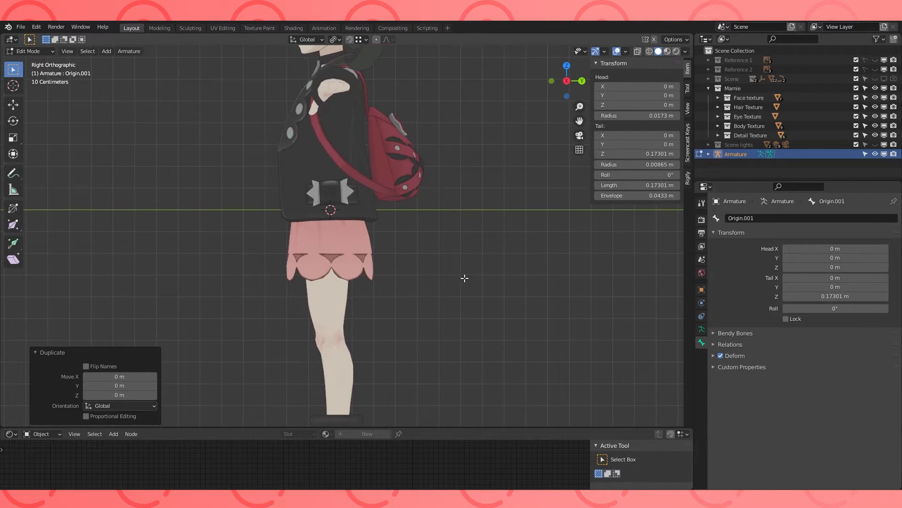
left_click(651, 51)
scroll(487, 224, "up", 3)
key("g")
key("z")
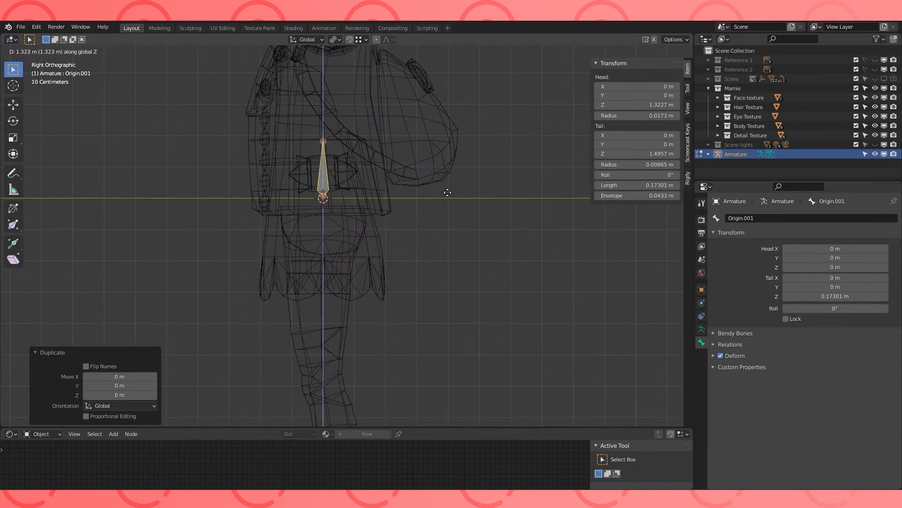
left_click(449, 187)
- Rotate the duplicated bone -90° in the side view and rename it Waist
scroll(441, 188, "up", 3)
middle_click_drag(397, 189, 397, 243, "shift")
type("r")
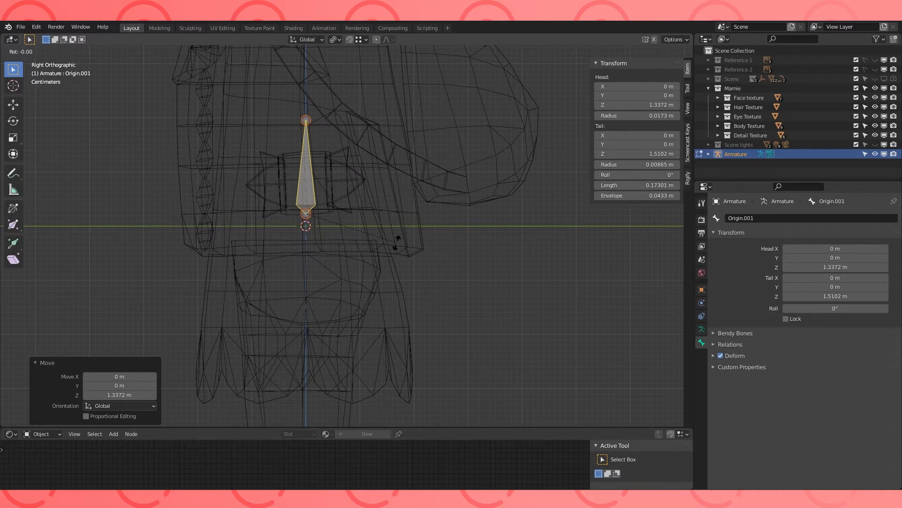
type("-90")
key("Return")
left_click(774, 218)
type("Waistr")
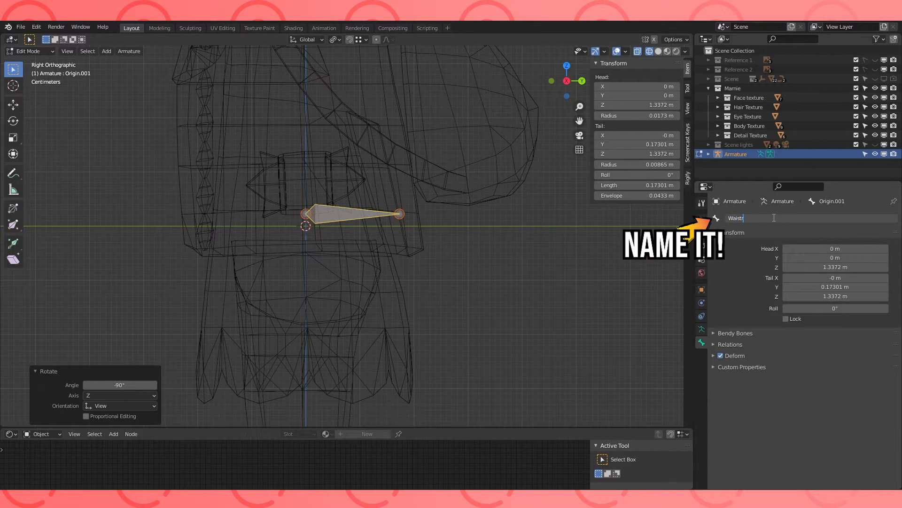
key("Return")
- Extrude a bone straight down along Z from the Waist bone's head and adjust the height of its end in the front view
left_click(305, 214)
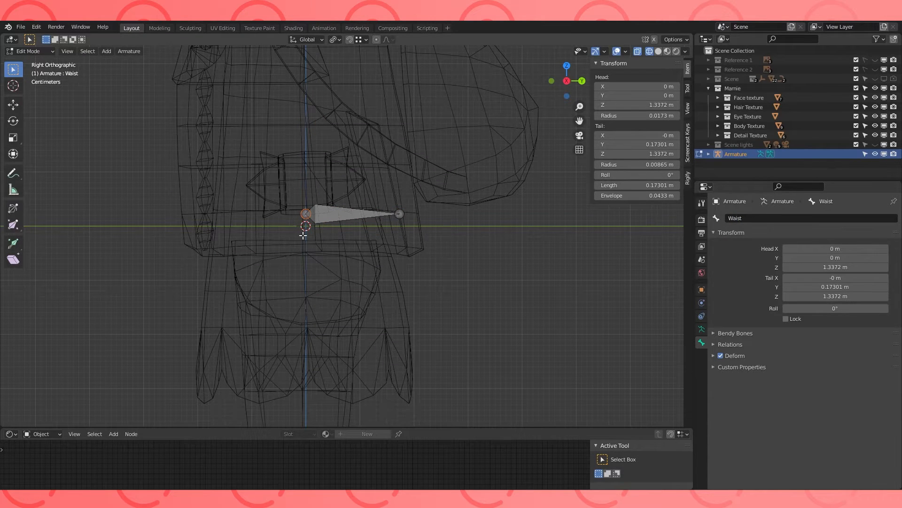
key("e")
key("z")
left_click(294, 298)
middle_click_drag(294, 298, 314, 298)
key("KP_1")
key("g")
key("z")
left_click(311, 310)
- Extrude a spine bone about 0.636 m straight up along Z from the Waist bone's head to the base of the neck
middle_click_drag(312, 214, 300, 337, "shift")
key("KP_3")
left_click(300, 337)
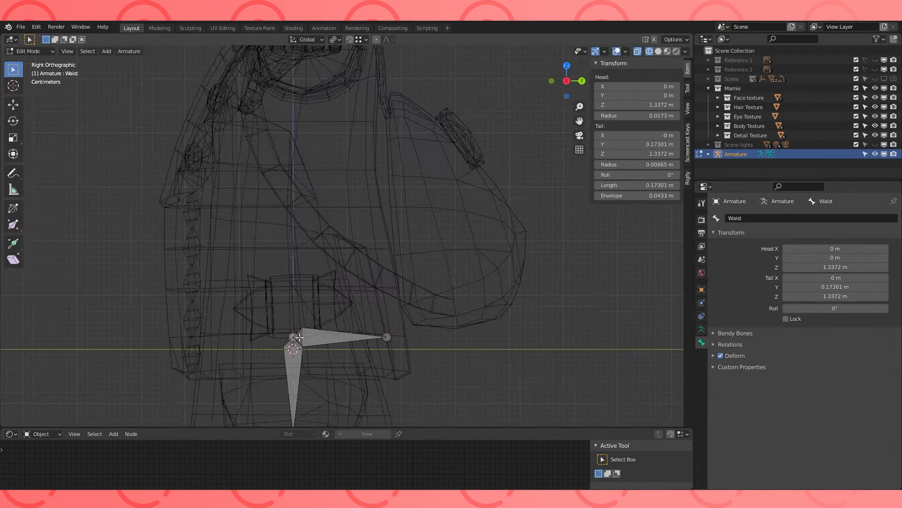
scroll(299, 337, "down", 2)
key("e")
key("z")
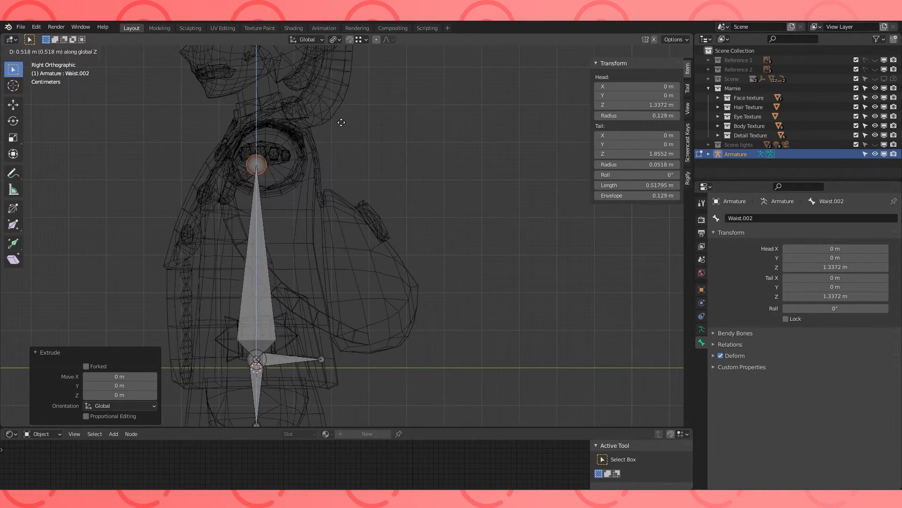
left_click(331, 75)
- Subdivide the spine bone with 2 cuts
left_click(263, 208)
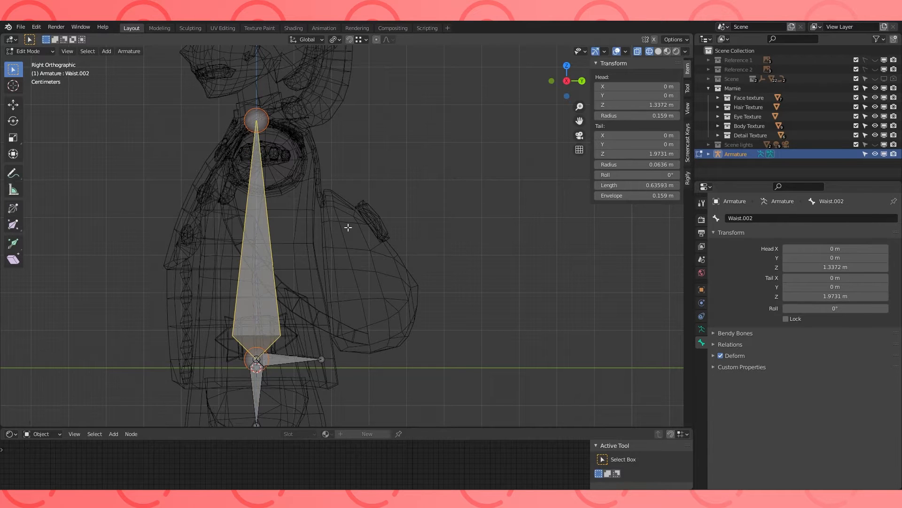
key("F3")
type("sub")
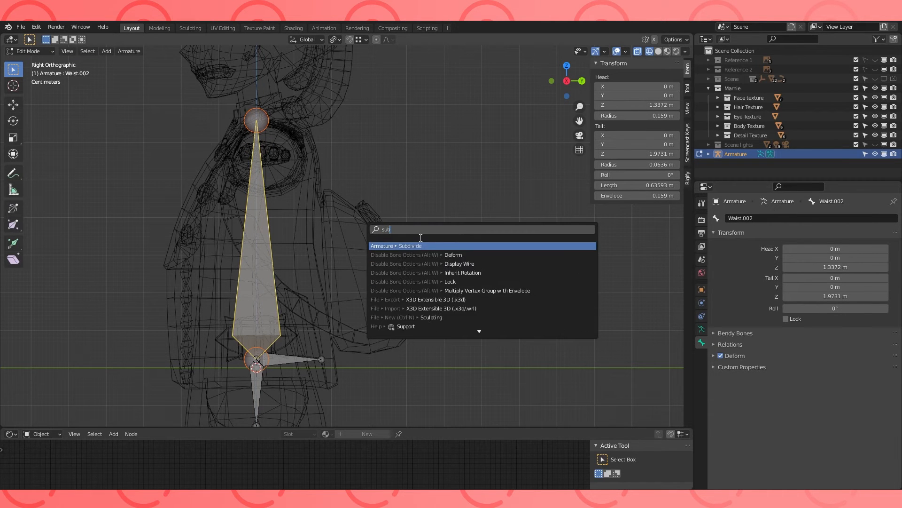
key("Return")
left_click(154, 416)
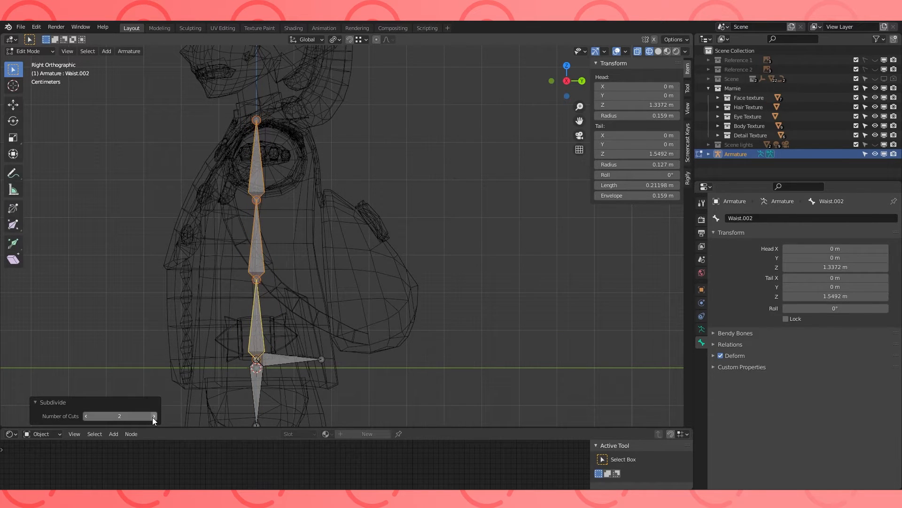
- Move the spine chain's top joint about 0.014 m along Y and 0.013 m along Z at the base of the neck
left_click(258, 121)
scroll(305, 208, "up", 5)
left_click_drag(344, 256, 377, 235)
scroll(364, 325, "down", 3)
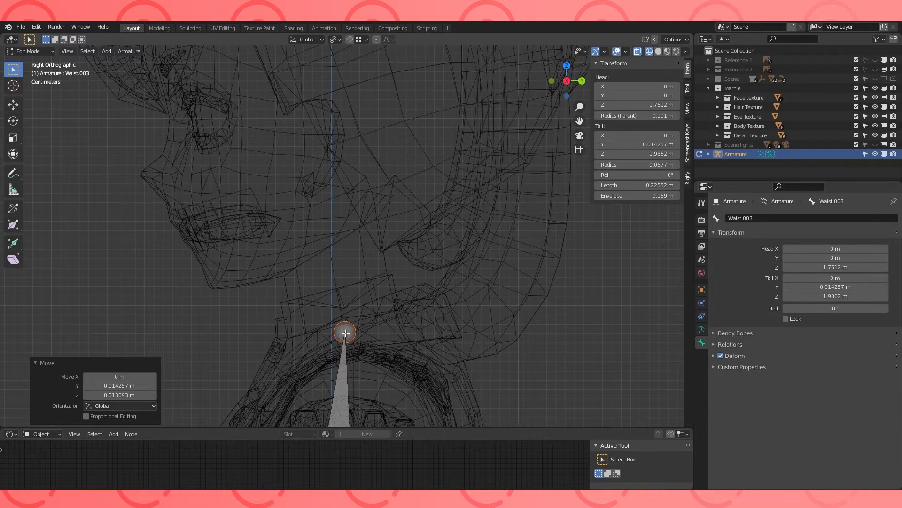
- Extrude a neck bone about 0.086 m long from the top of the spine, and a head bone straight up from it along Z
key("e")
left_click(335, 254)
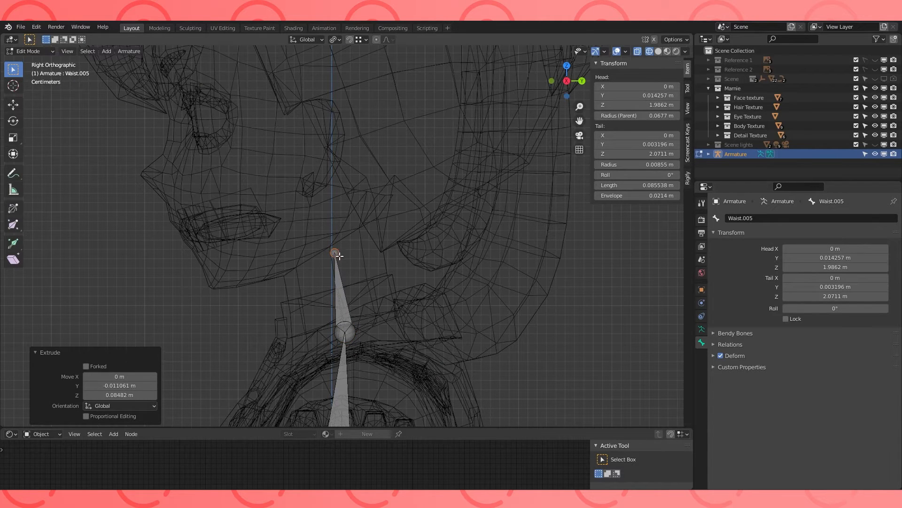
scroll(338, 254, "down", 2)
key("e")
key("z")
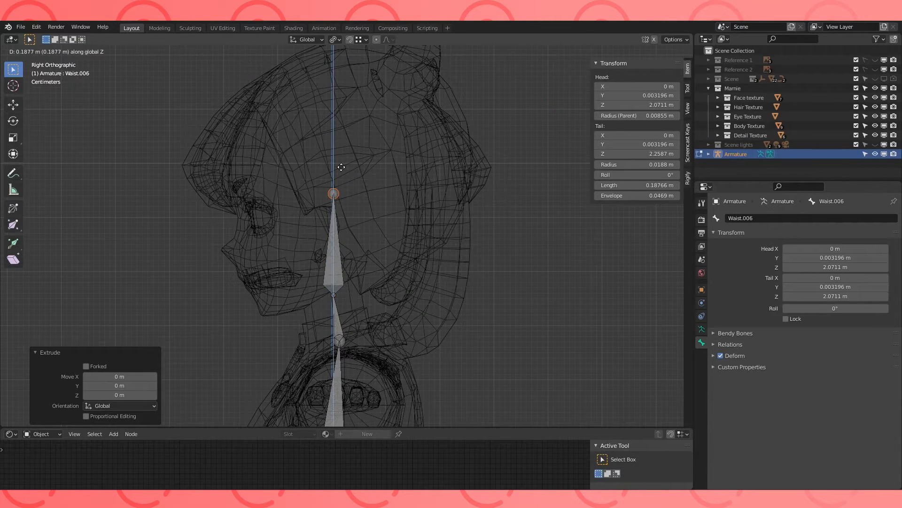
left_click(342, 168)
- Give the middle spine bone a spine name and rename the upper spine bone as Spine 3
middle_click_drag(342, 167, 391, 181)
scroll(391, 182, "down", 3)
middle_click_drag(391, 329, 390, 181, "shift")
left_click(312, 275)
double_click(772, 217)
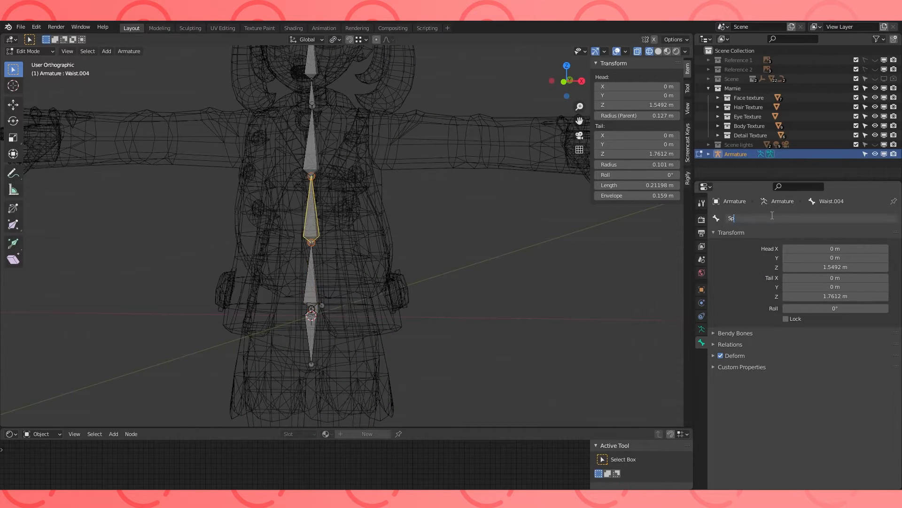
double_click(768, 219)
type("Spine 3")
- Rename the neck bone as Neck and the head bone as Head
left_click(343, 161)
double_click(770, 219)
type("Neck")
left_click(340, 122)
double_click(772, 220)
type("Head")
- Extrude a shoulder bone about 0.197 m long from the top of Spine 3 to the character's left shoulder in the front view
middle_click_drag(545, 268, 449, 271)
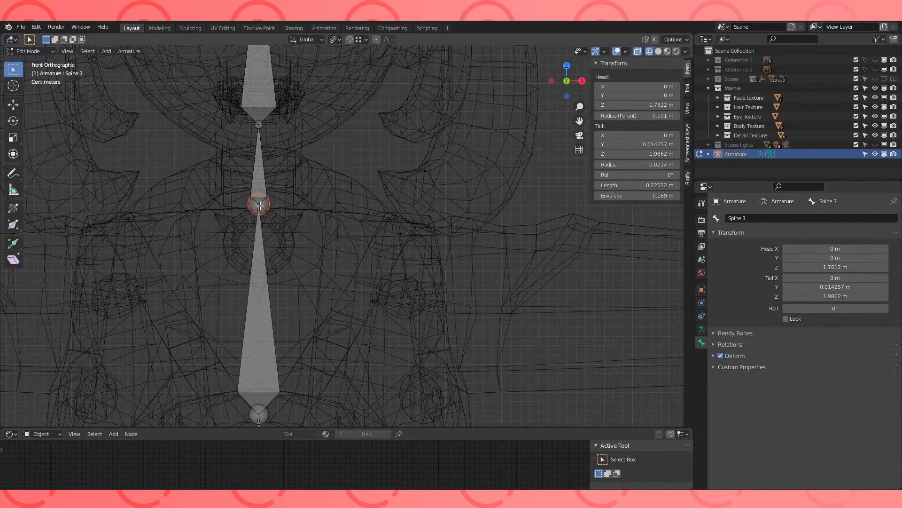
key("e")
left_click(422, 294)
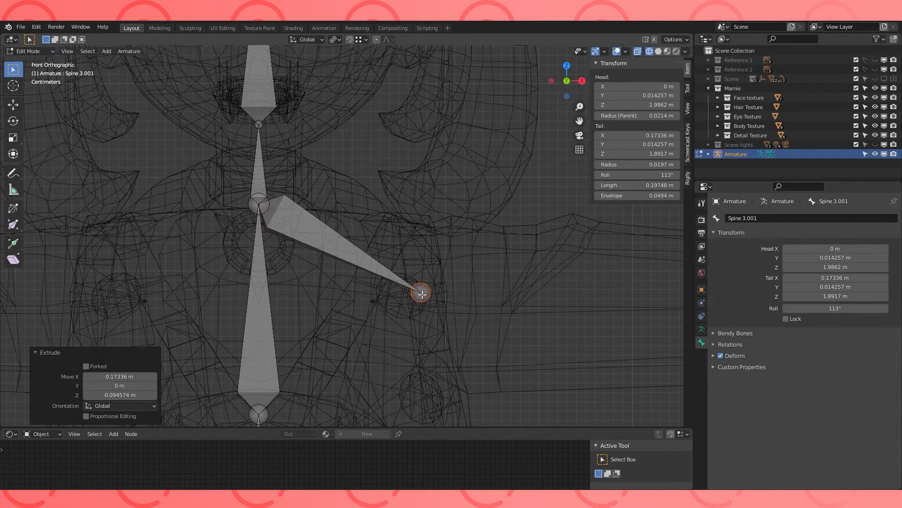
- Rename the extruded shoulder bone as Shoulder.L
left_click(330, 250)
double_click(769, 218)
type("Sho")
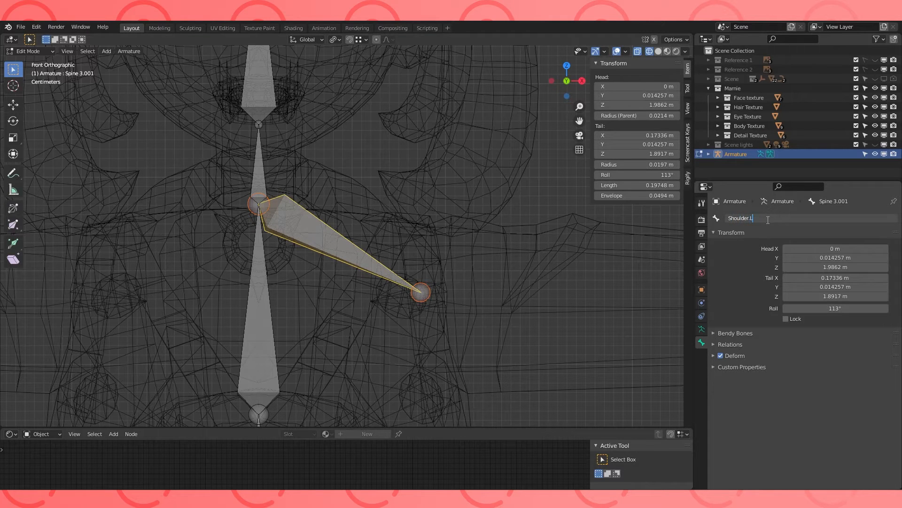
type("ulder.L")
key("Return")
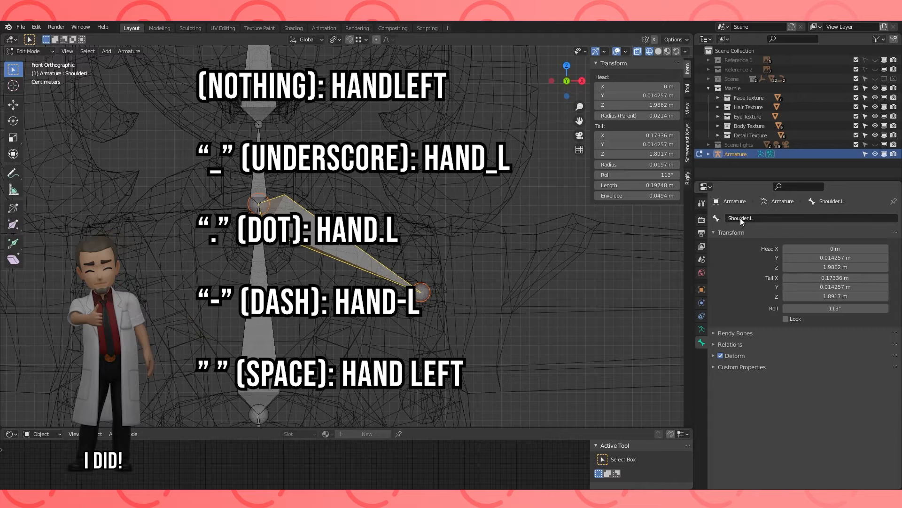
- Disconnect Shoulder.L from its parent Spine 3 and move its head about 0.056 m along X and -0.047 m along Z
left_click(716, 344)
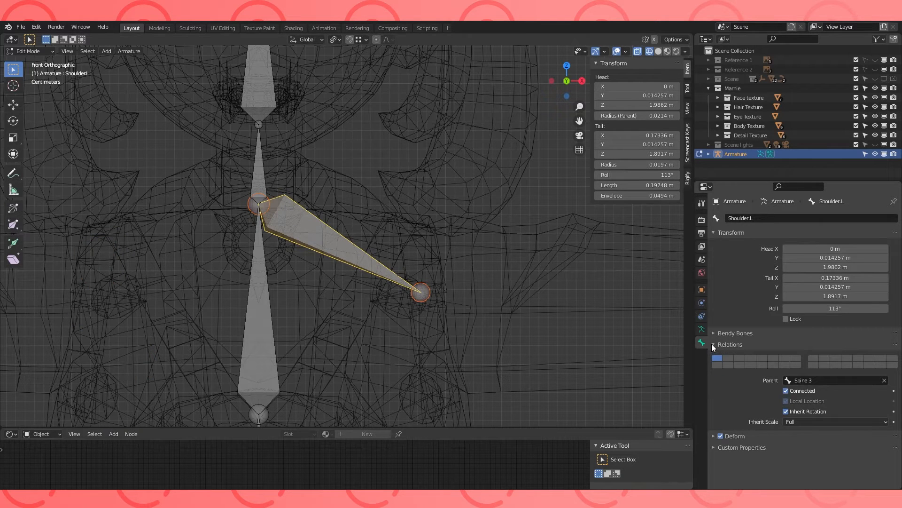
left_click(264, 206)
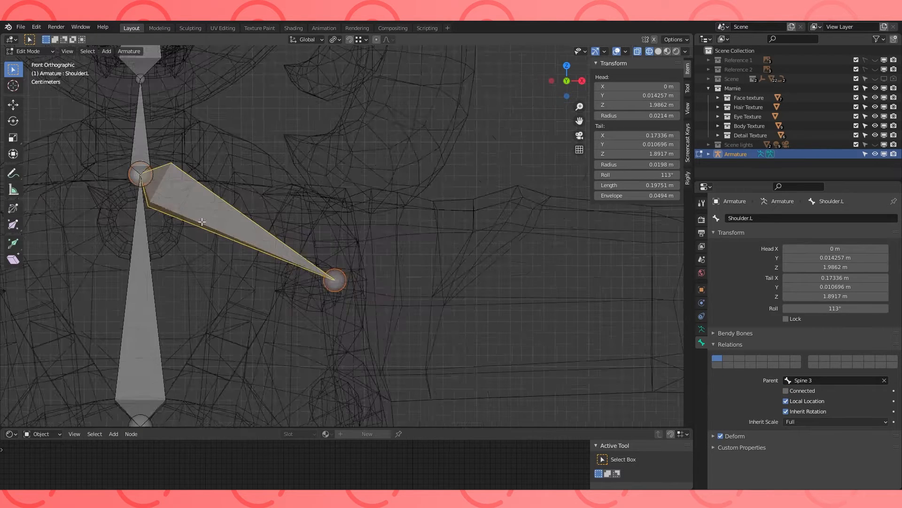
scroll(199, 207, "up", 2)
middle_click_drag(199, 207, 234, 227, "shift")
left_click(166, 193)
left_click(167, 193)
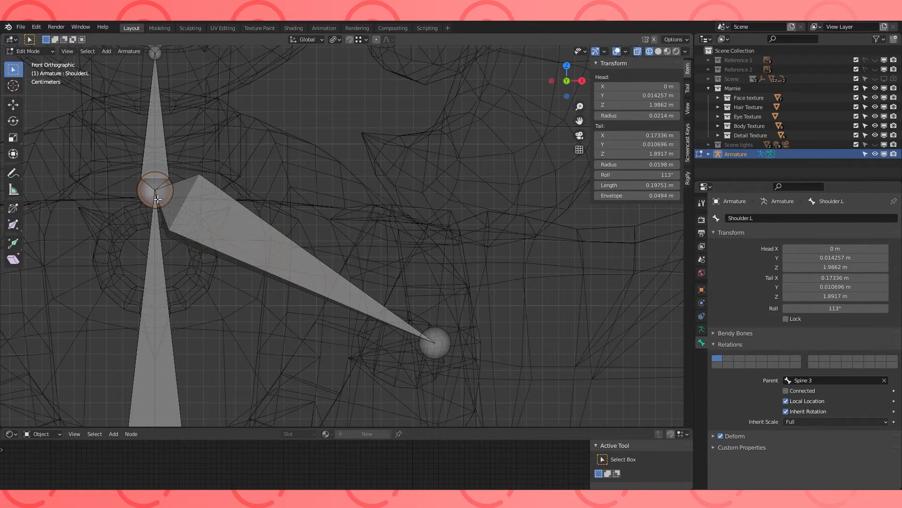
key("g")
left_click(249, 273)
- Shift the head of Shoulder.L about -0.0035 m along Y in the top view to line it up with its tail
key("KP_7")
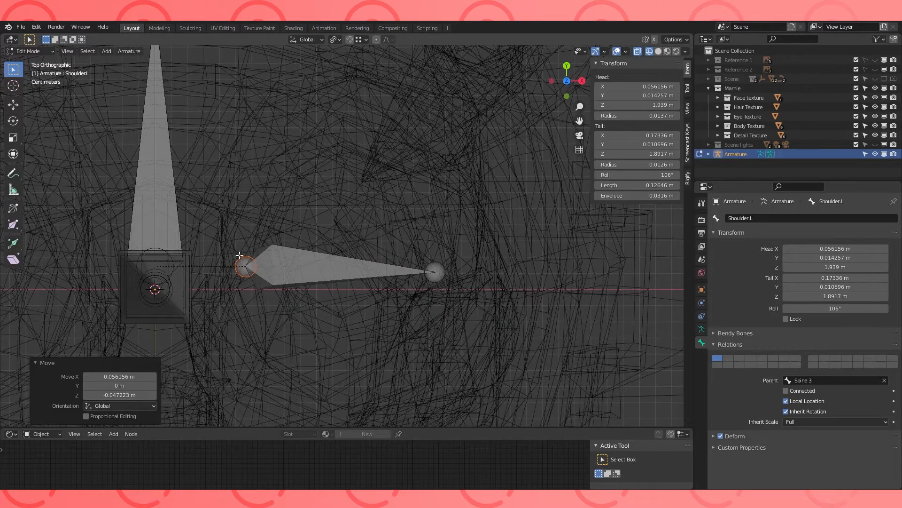
middle_click_drag(255, 258, 267, 257, "shift")
key("g")
key("y")
left_click(274, 268)
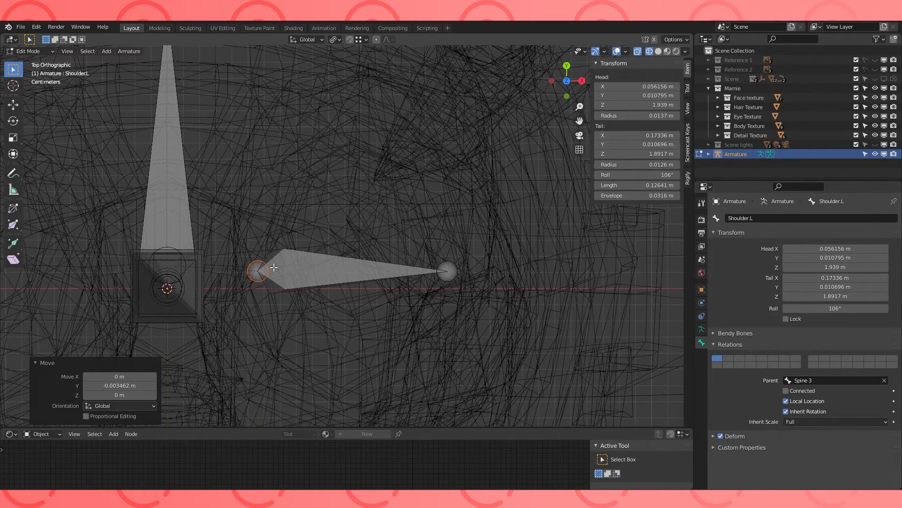
- Extrude an arm bone about 0.653 m along X from the tail of Shoulder.L to the wrist and select the new bone
key("KP_1")
scroll(282, 273, "up", 6)
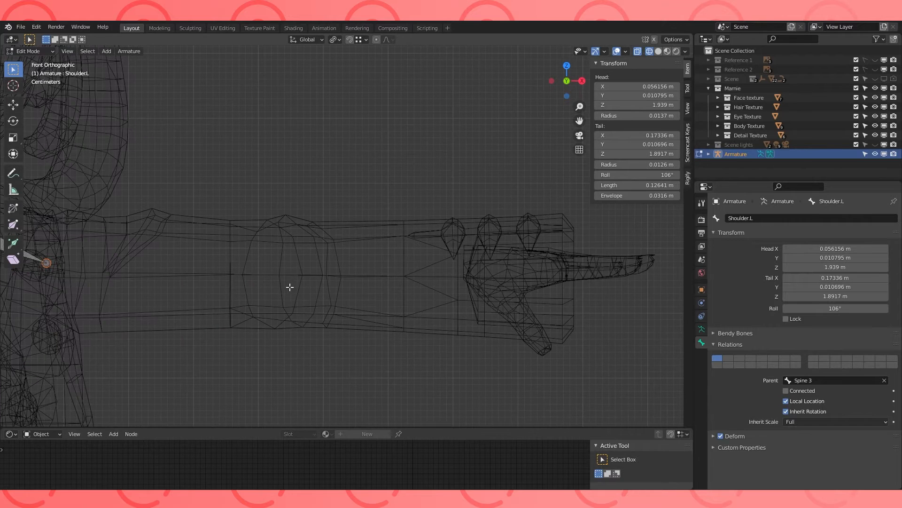
key("e")
key("x")
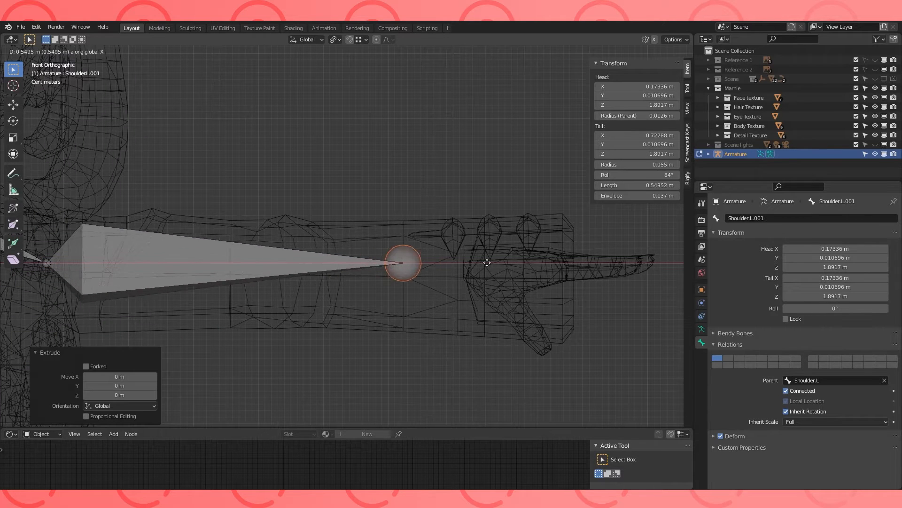
left_click(557, 256)
left_click(372, 261)
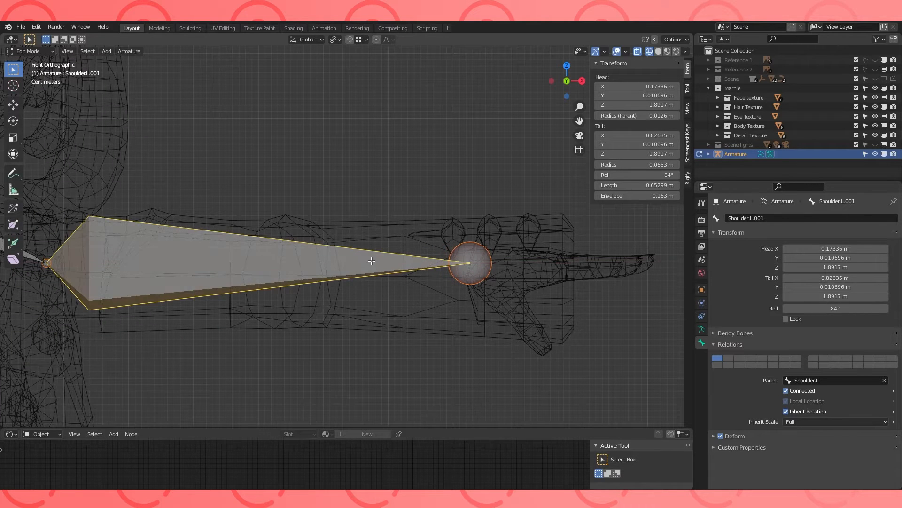
- Subdivide the arm bone with one cut and move the elbow joint about 0.0105 m along Y in the top view
right_click(372, 261)
left_click(423, 277)
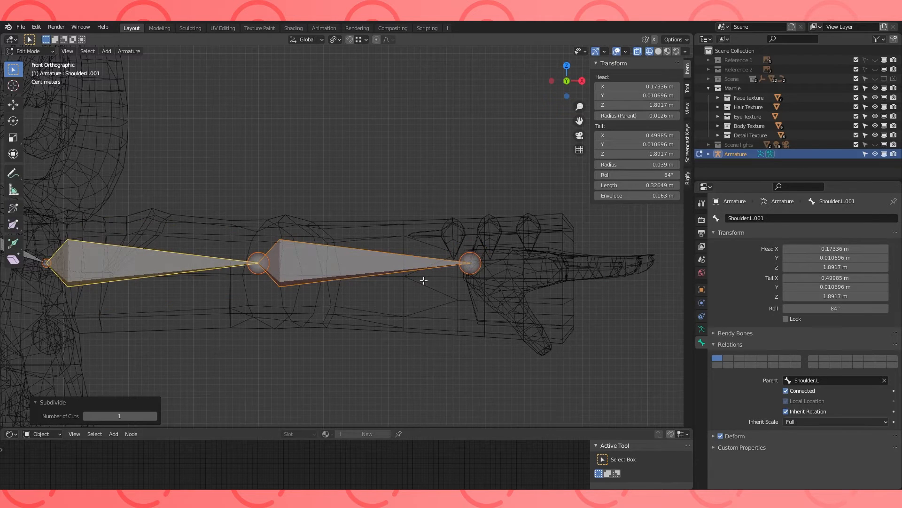
scroll(264, 266, "up", 2)
key("KP_7")
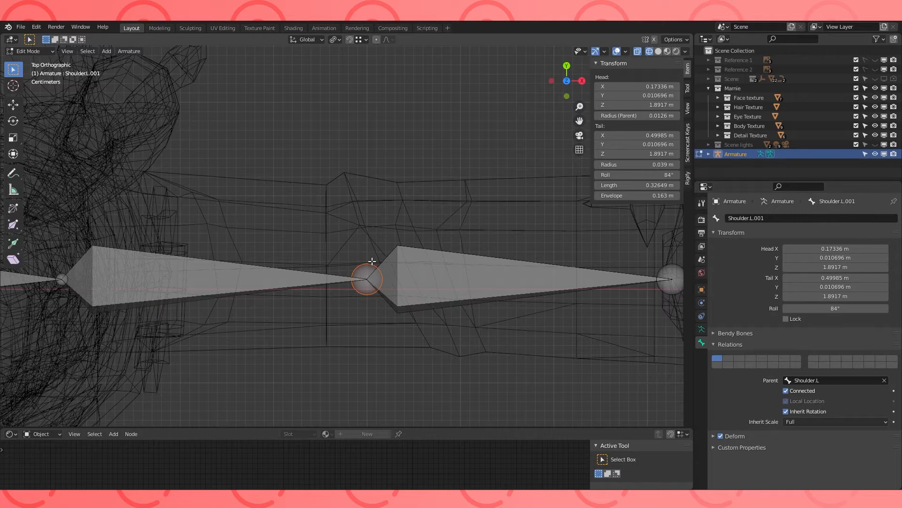
key("g")
key("y")
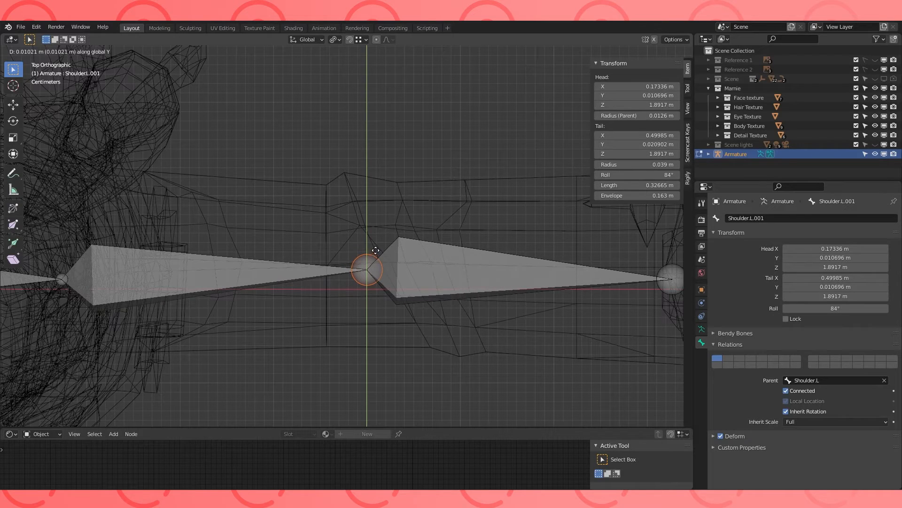
left_click(377, 247)
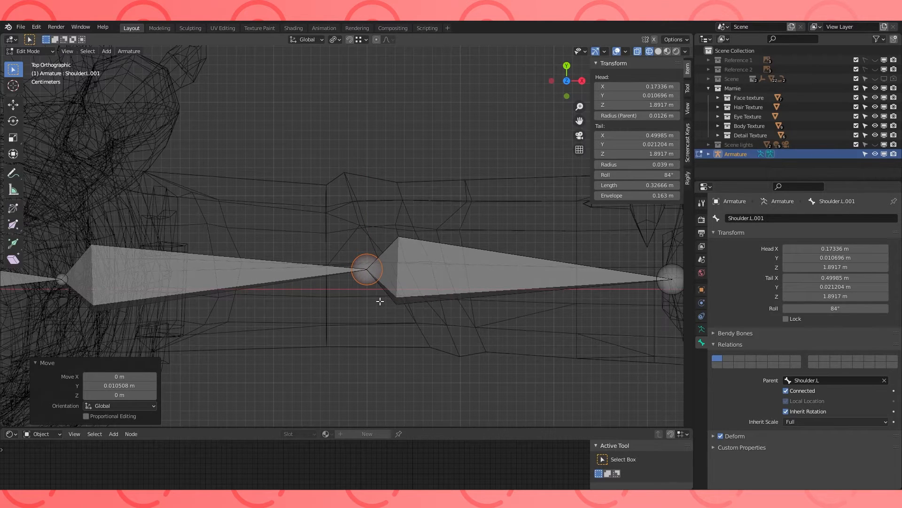
- Rename the upper arm bone as Arm.L
scroll(381, 301, "down", 5)
left_click(290, 254)
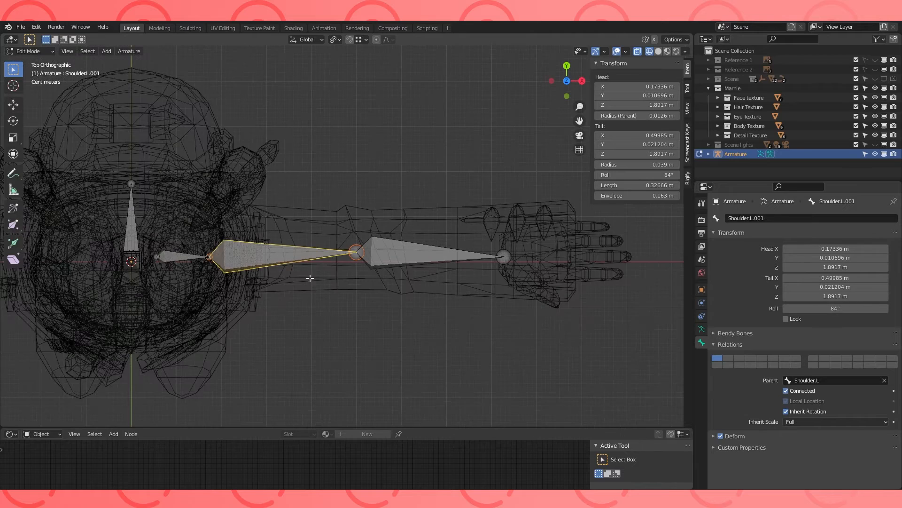
left_click(783, 219)
key("Return")
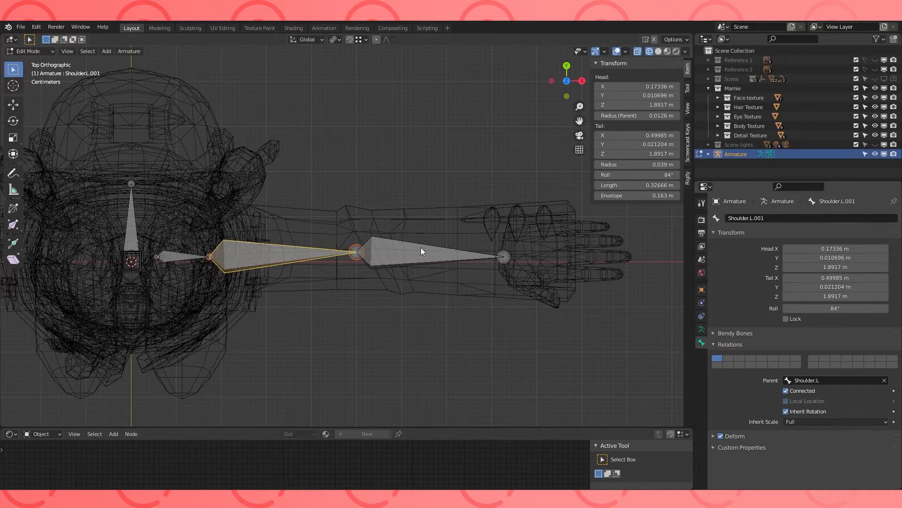
key("KP_1")
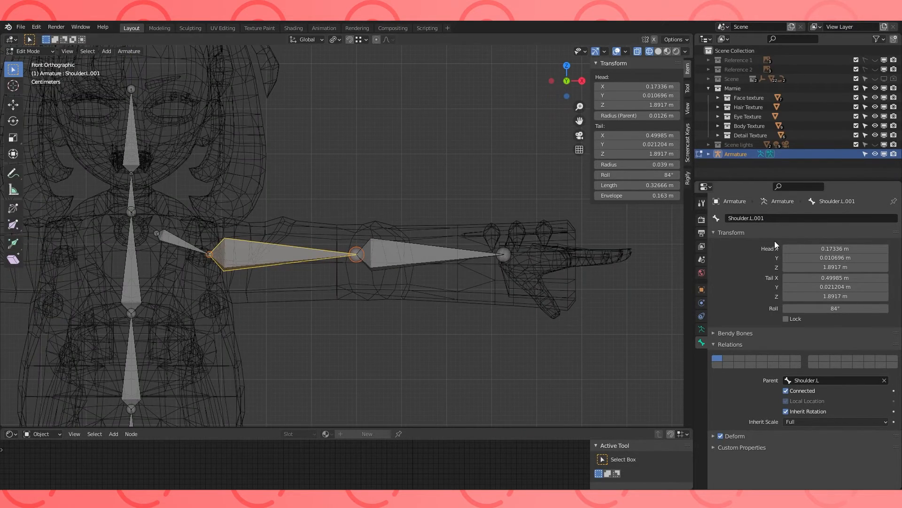
left_click(790, 219)
type("Arm.L")
key("Return")
- Rename the bone between the elbow and wrist as ForeArm.L
left_click(433, 254)
left_click(791, 219)
type("For")
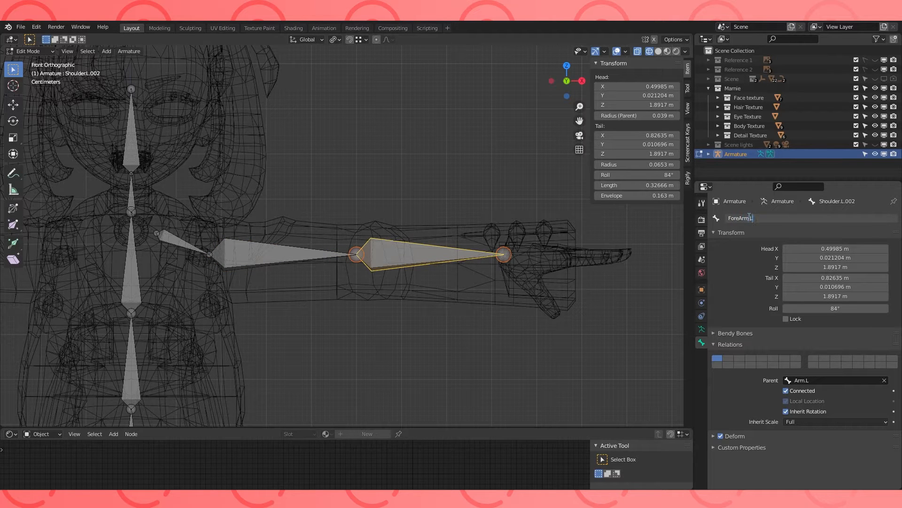
key("Return")
- Extrude a hand bone about 0.090 m along X from the tail of ForeArm.L at the wrist
left_click(504, 254)
middle_click_drag(504, 255, 257, 253, "shift")
scroll(343, 274, "up", 4)
key("e")
right_click(309, 264)
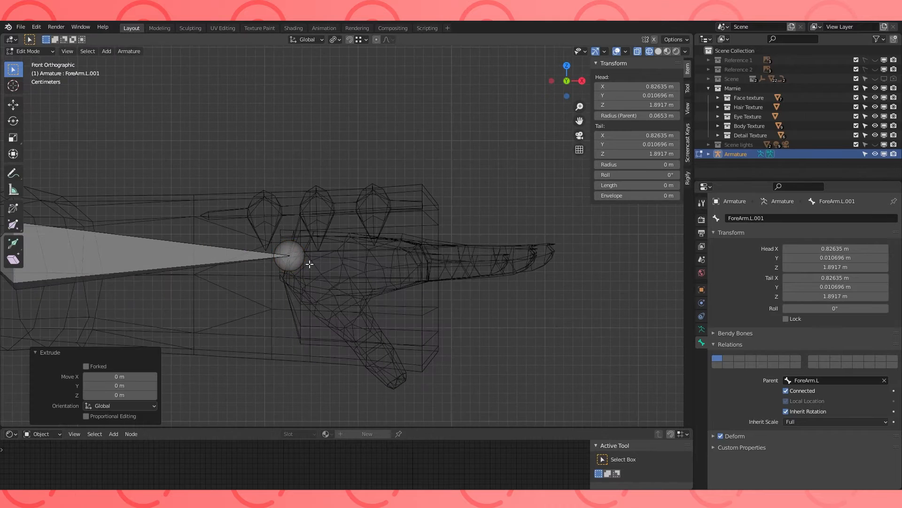
key("g")
key("x")
left_click(389, 257)
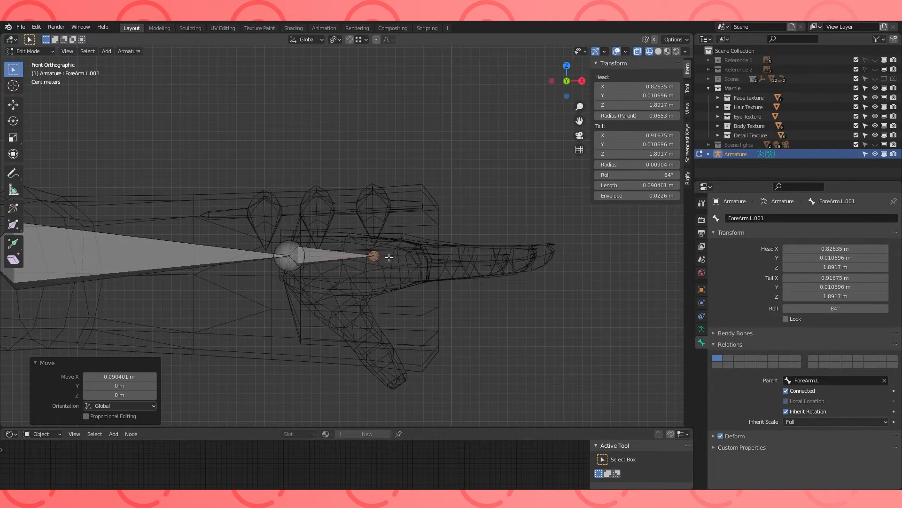
- Rename the bone extruded from the wrist as Hand.L
left_click(357, 258)
left_click(791, 218)
type("Hand.L")
key("Return")
- Extrude a hip bone from the lower end of the downward waist bone, about 0.109 m along X and 0.056 m along Z
scroll(437, 202, "down", 7)
left_click(261, 331)
middle_click_drag(277, 378, 327, 283, "shift")
scroll(327, 283, "up", 4)
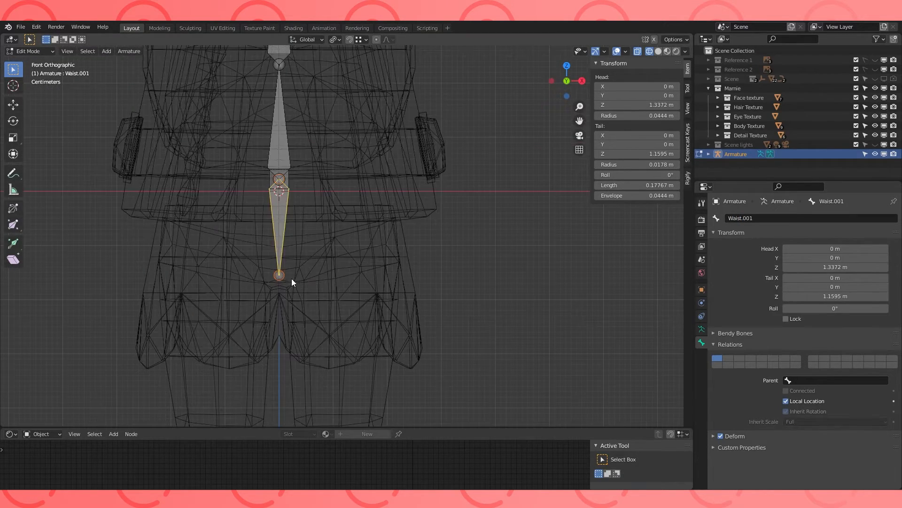
left_click(280, 275)
middle_click_drag(301, 313, 343, 303, "shift")
scroll(343, 303, "up", 4)
key("e")
right_click(298, 295)
key("g")
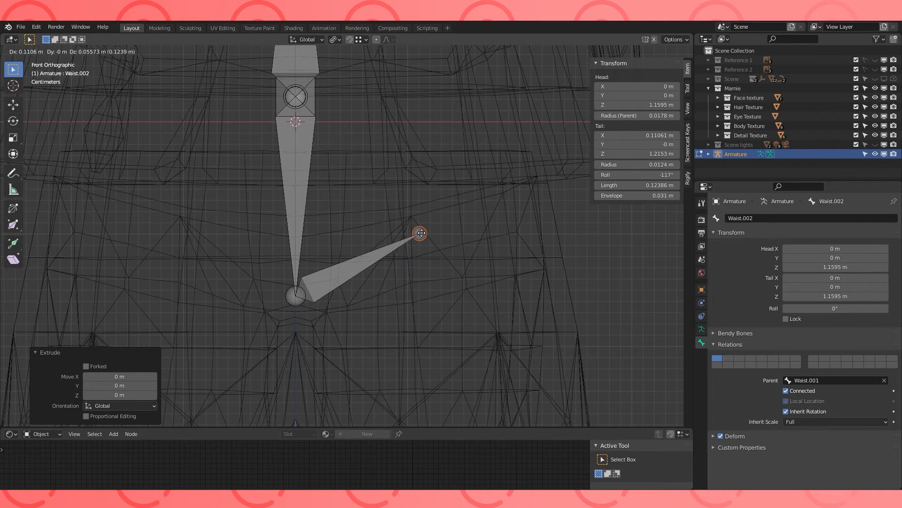
left_click(419, 233)
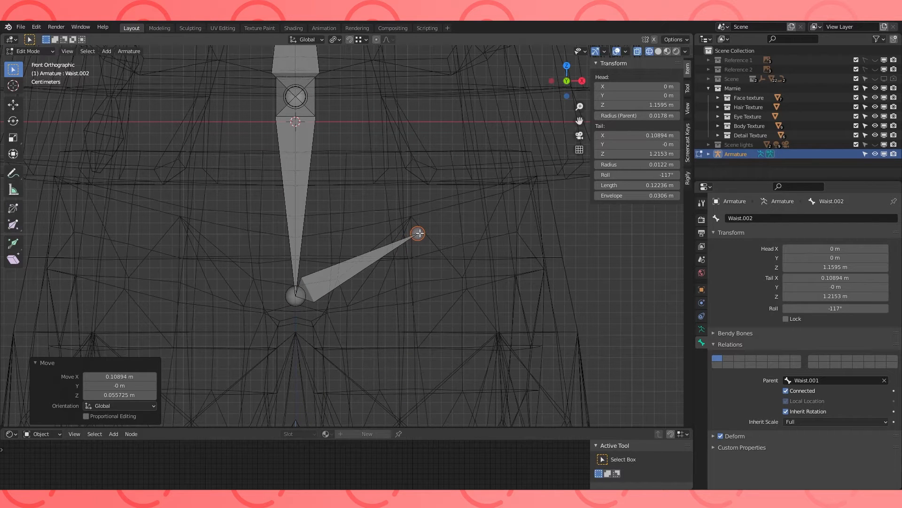
- Extrude a leg bone about -1.017 m along Z from the hip bone's tail to the ankle and subdivide it with one cut
scroll(423, 232, "down", 5)
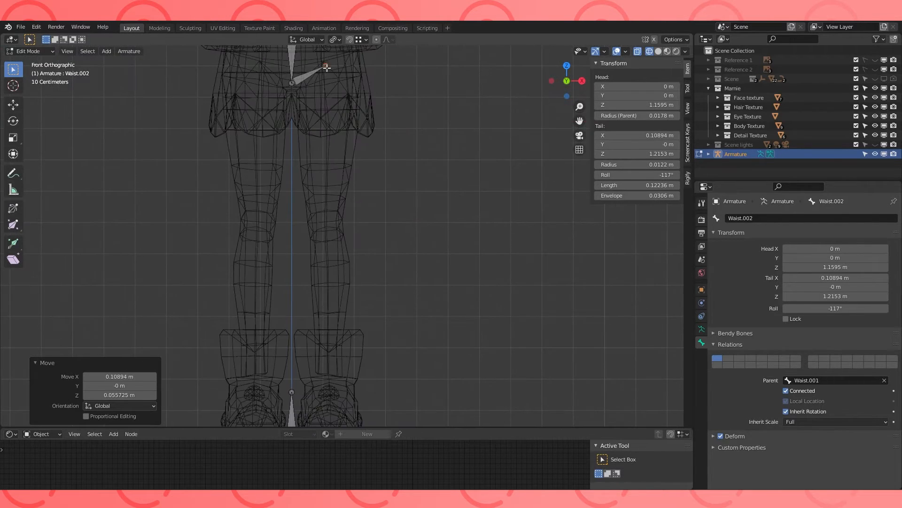
key("e")
key("z")
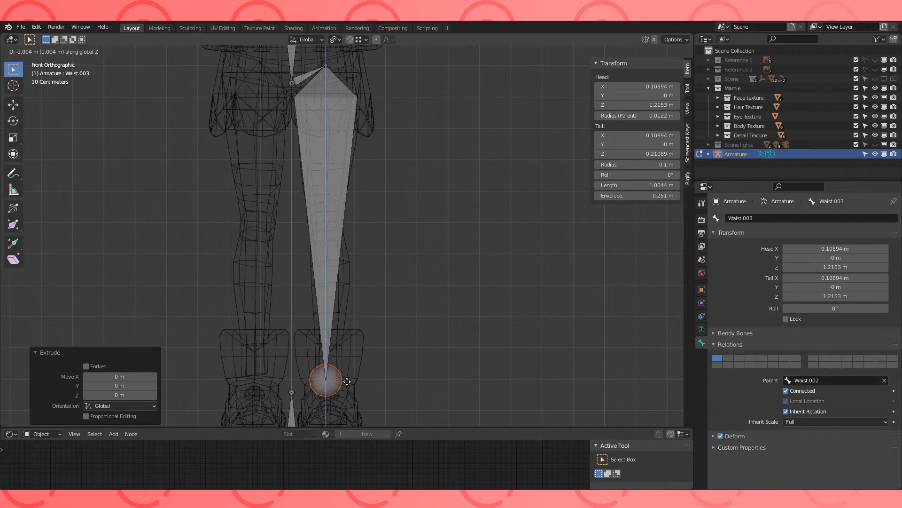
left_click(344, 393)
scroll(329, 345, "down", 3)
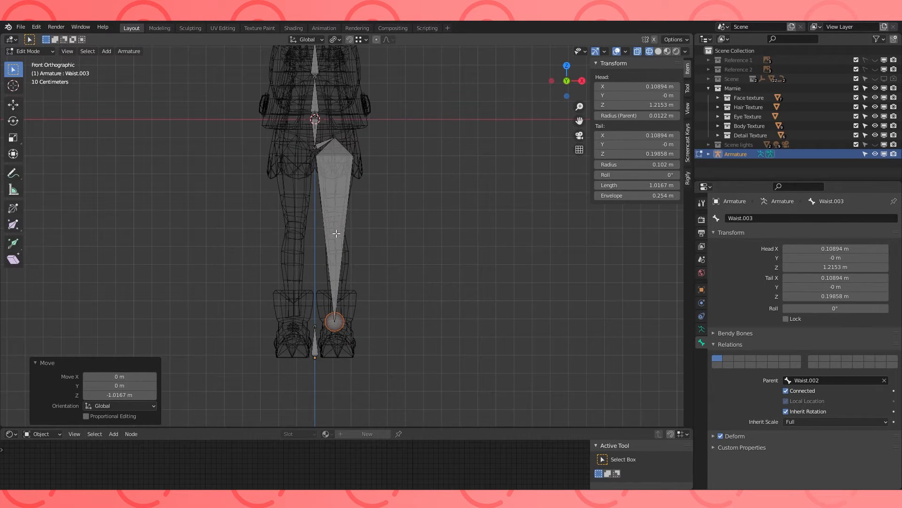
left_click(337, 234)
key("F3")
key("Return")
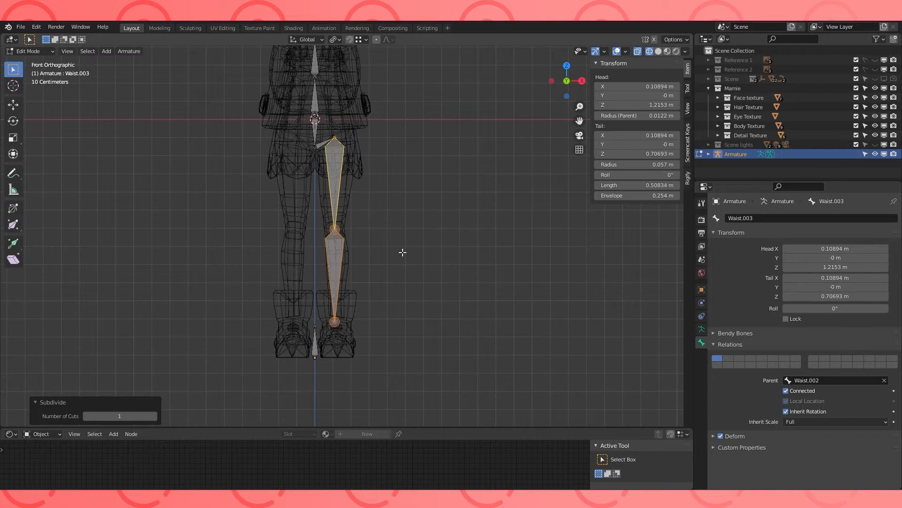
- Shift the ankle joint of the lower leg bone about 0.033 m along Y in the side view
key("KP_3")
scroll(362, 339, "up", 3)
left_click(323, 302)
scroll(322, 305, "up", 6)
key("g")
key("y")
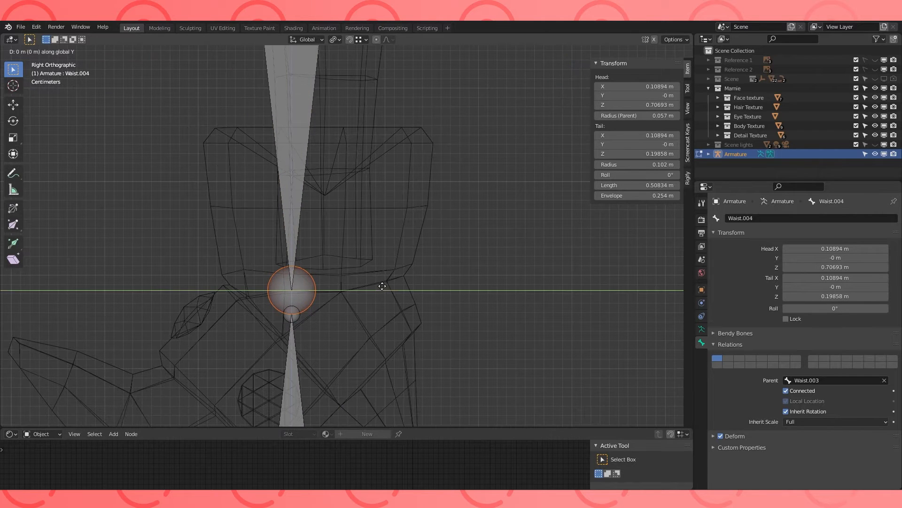
left_click(415, 281)
- Extrude a foot bone from the ankle by about -0.167 m Y and -0.130 m Z, plus a toe bone about 0.169 m long
scroll(415, 282, "down", 2)
middle_click_drag(376, 330, 478, 253, "shift")
key("e")
left_click(216, 236)
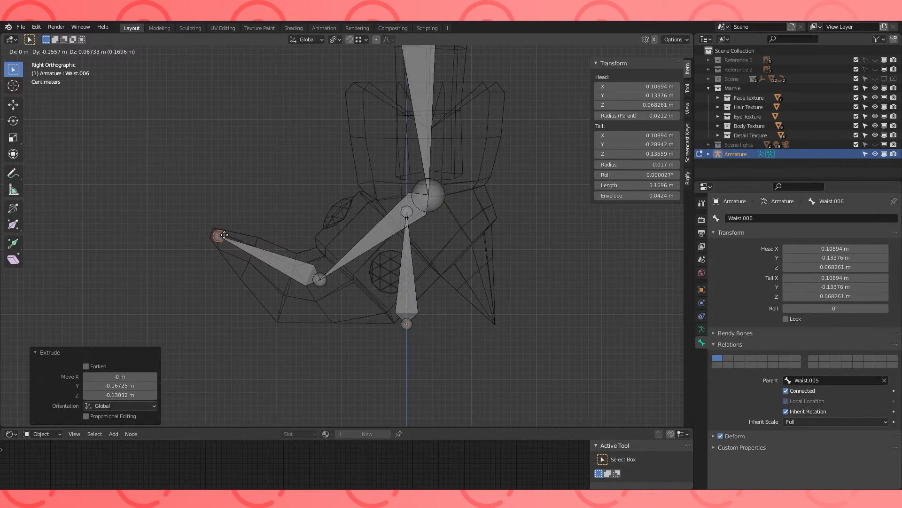
- Rename the thigh bone as Thigh.L, the lower leg bone as Leg.L and the foot bone as Foot.L
double_click(765, 218)
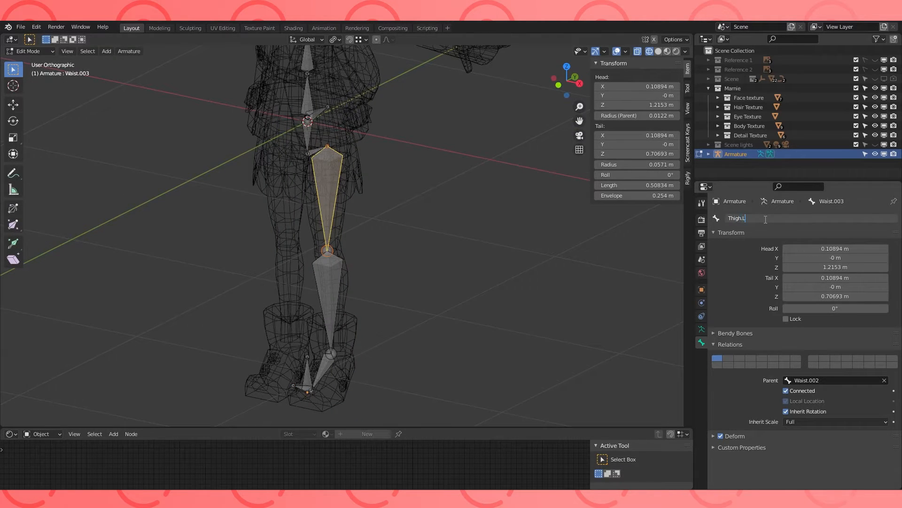
key("Return")
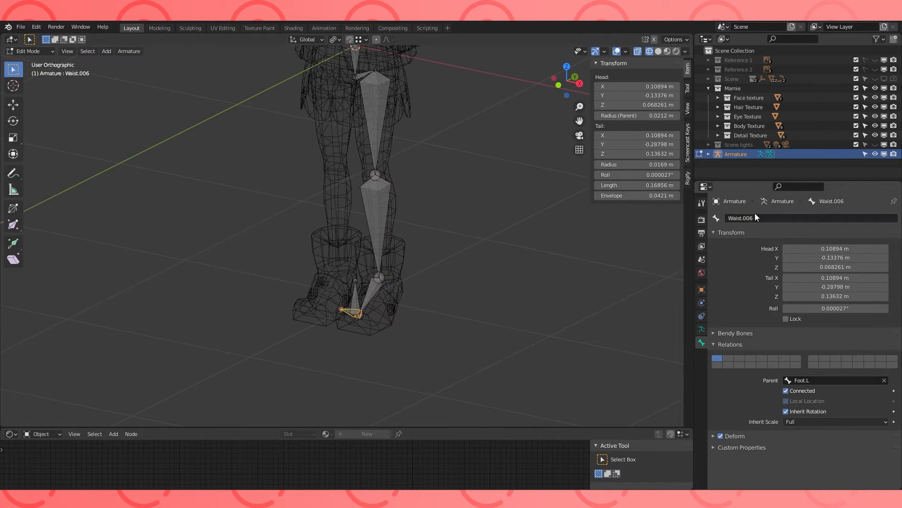
- Delete the hip bone that links the waist bone to the thigh
left_click(440, 279)
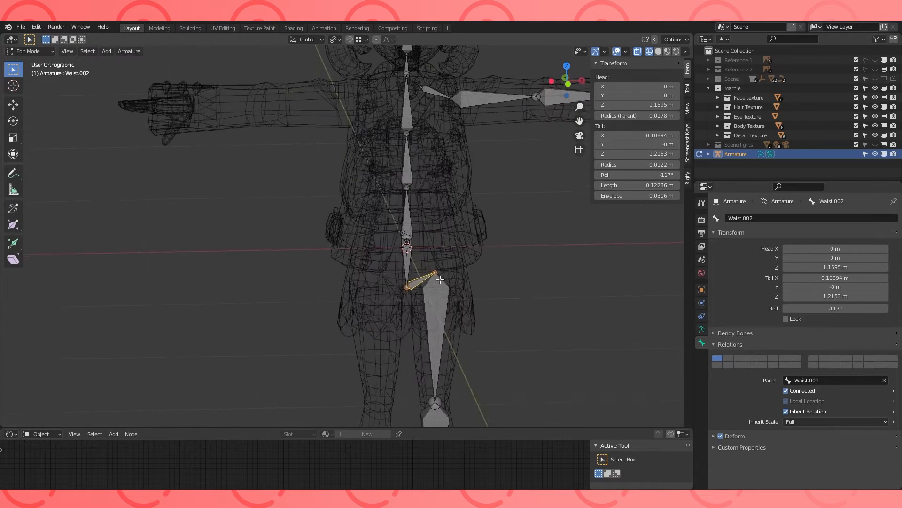
middle_click_drag(439, 279, 436, 281)
key("x")
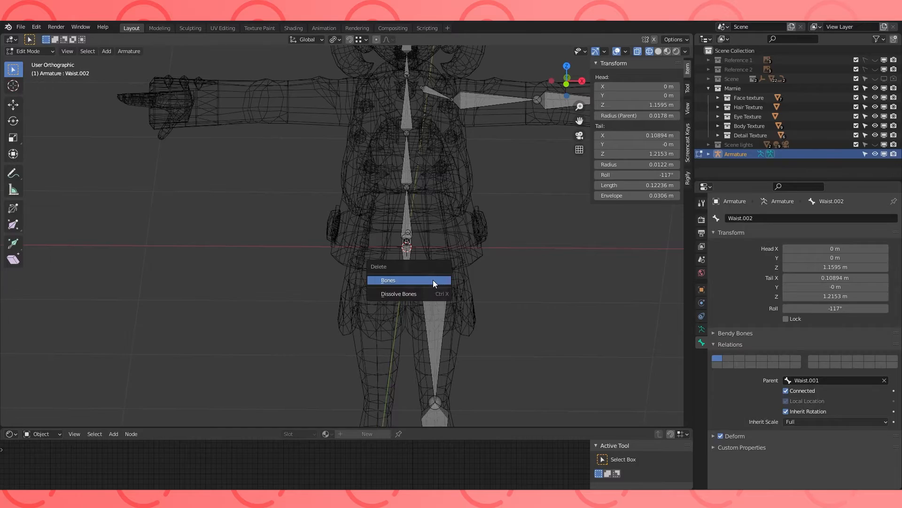
left_click(432, 280)
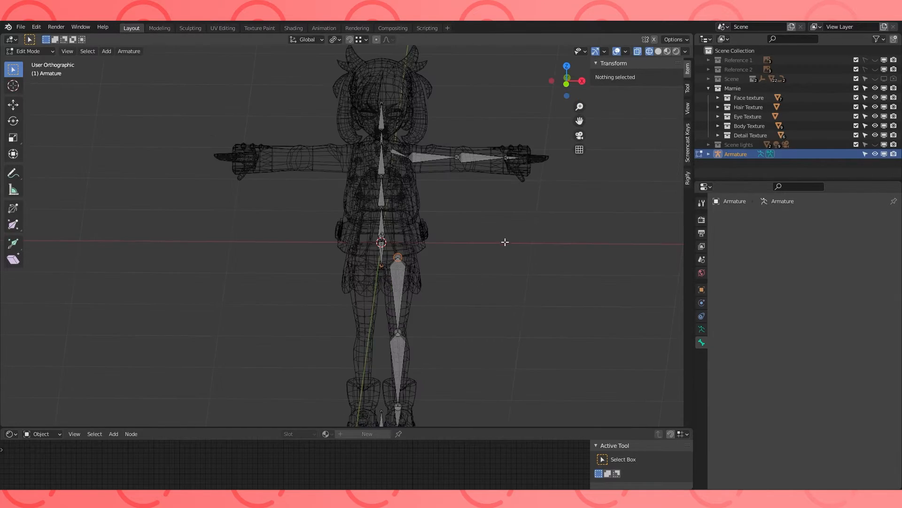
middle_click_drag(505, 242, 494, 242)
middle_click_drag(493, 242, 501, 296, "shift")
left_click(395, 399)
scroll(447, 262, "up", 2)
middle_click_drag(400, 402, 421, 263, "shift")
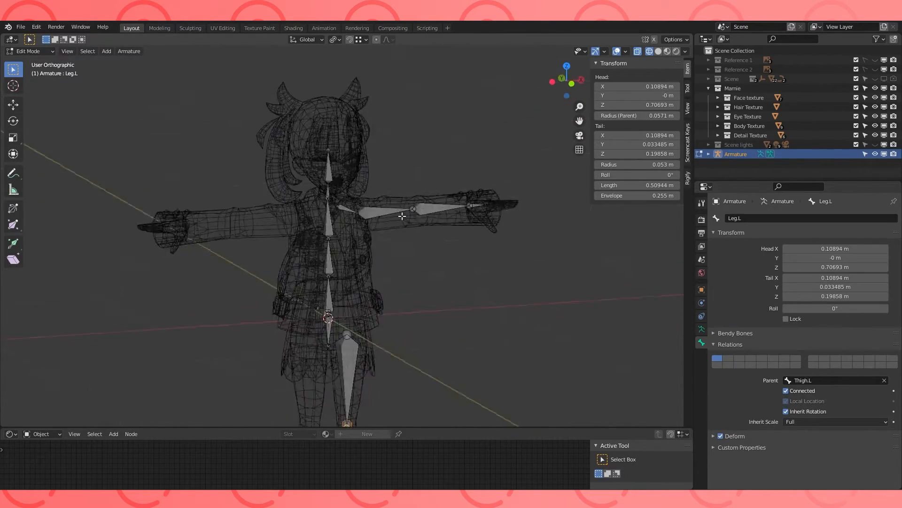
- Hide Coat.003 and Detail 2 in the Body Texture collection to expose the hand mesh in the top view
key("KP_7")
scroll(286, 290, "up", 3)
left_click(718, 126)
scroll(739, 129, "down", 1)
left_click(875, 116)
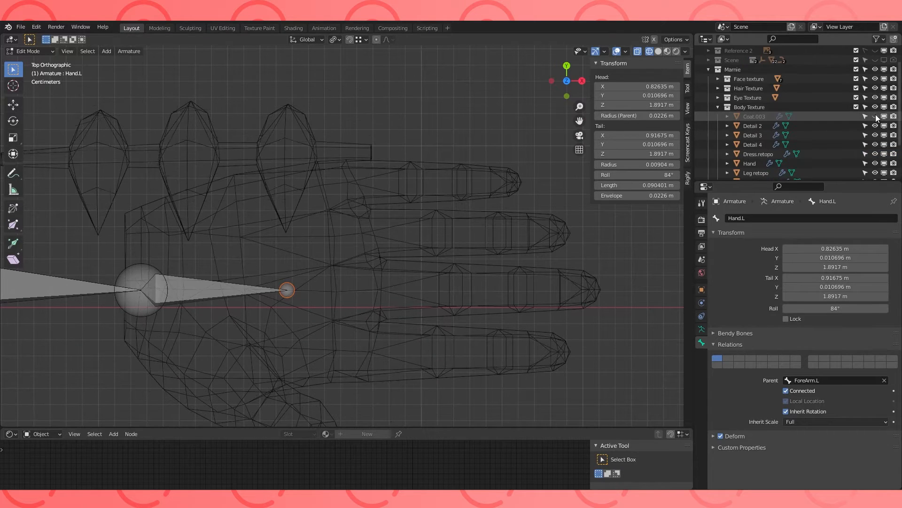
left_click(875, 126)
left_click(719, 107)
- Extrude a bone from the tail of Hand.L to the little finger's base, about 0.027 m along X and 0.067 m along Y
scroll(517, 225, "down", 1)
middle_click_drag(395, 268, 421, 249, "shift")
middle_click_drag(349, 253, 298, 294, "shift")
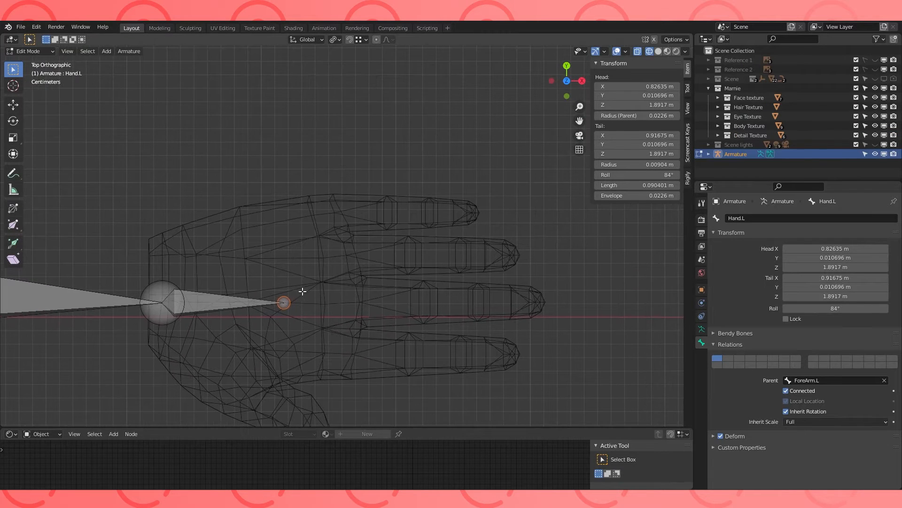
scroll(301, 294, "up", 1)
key("e")
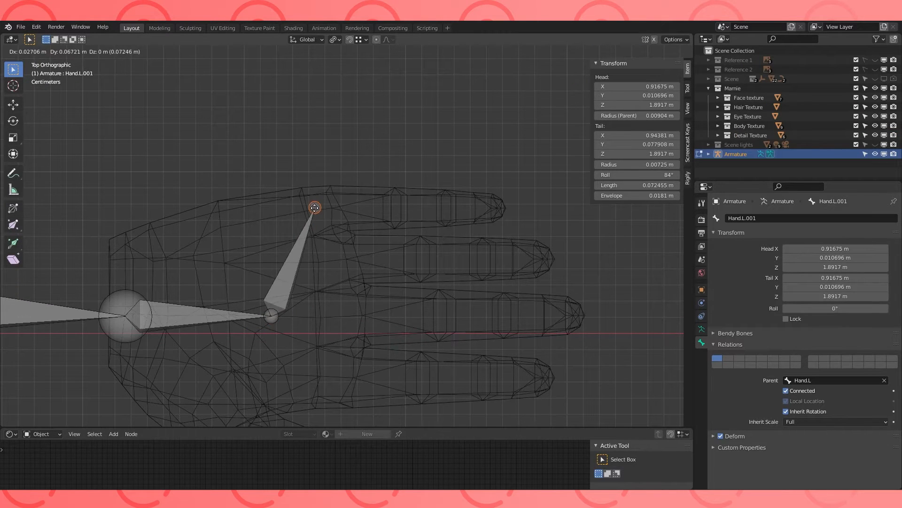
left_click(315, 208)
- Extrude the little finger's first bone about 0.048 m along X from its base to the first joint
middle_click_drag(339, 215, 258, 231, "shift")
scroll(253, 226, "up", 1)
key("e")
key("y")
right_click(267, 226)
key("g")
key("x")
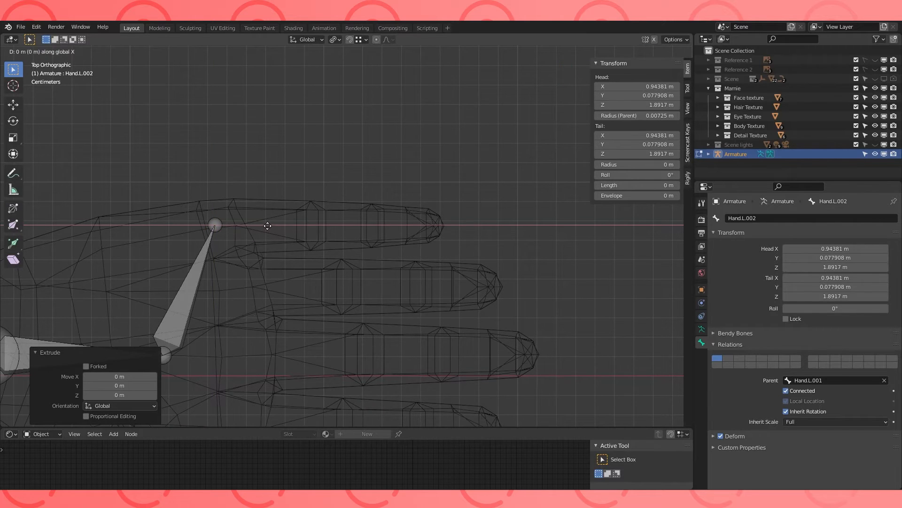
left_click(362, 217)
- Extrude two more little finger bones along X, about 0.032 m and 0.033 m long, to reach the fingertip
middle_click_drag(365, 215, 308, 222, "shift")
key("e")
right_click(308, 222)
key("e")
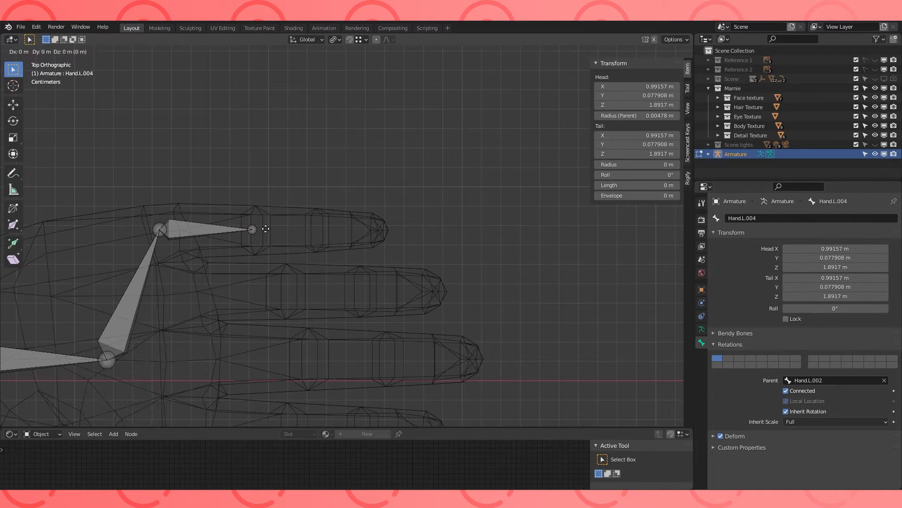
key("x")
left_click(328, 227)
key("e")
right_click(318, 228)
key("g")
key("x")
left_click(381, 227)
- Delete the bone that links Hand.L to the base of the little finger
middle_click_drag(380, 227, 497, 155, "shift")
left_click(243, 226)
middle_click_drag(276, 216, 282, 236, "shift")
key("x")
left_click(279, 236)
- Duplicate the three little finger bones onto the ring finger, offset about 0.011 m along X and -0.032 m along Y
left_click(329, 177)
left_click(405, 177, "shift")
left_click(461, 174, "shift")
scroll(337, 178, "up", 1)
middle_click_drag(336, 176, 332, 136, "shift")
key("shift+d")
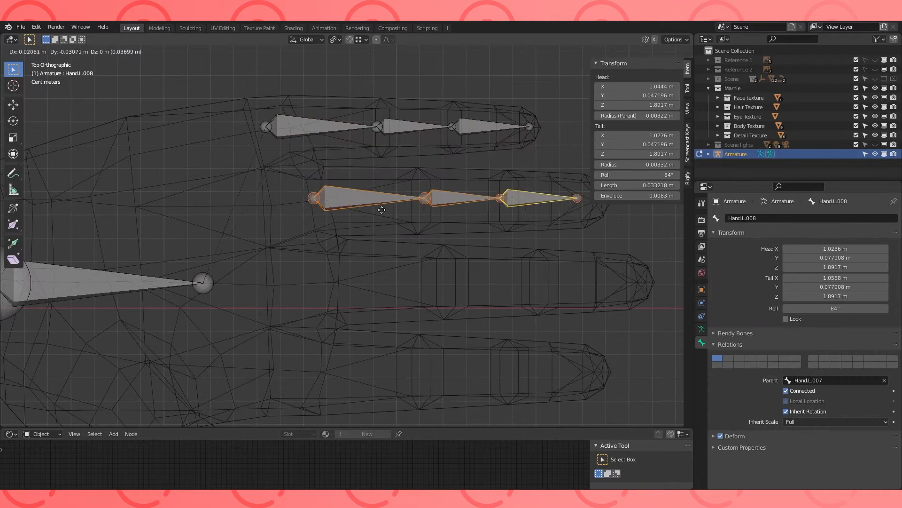
left_click(359, 213)
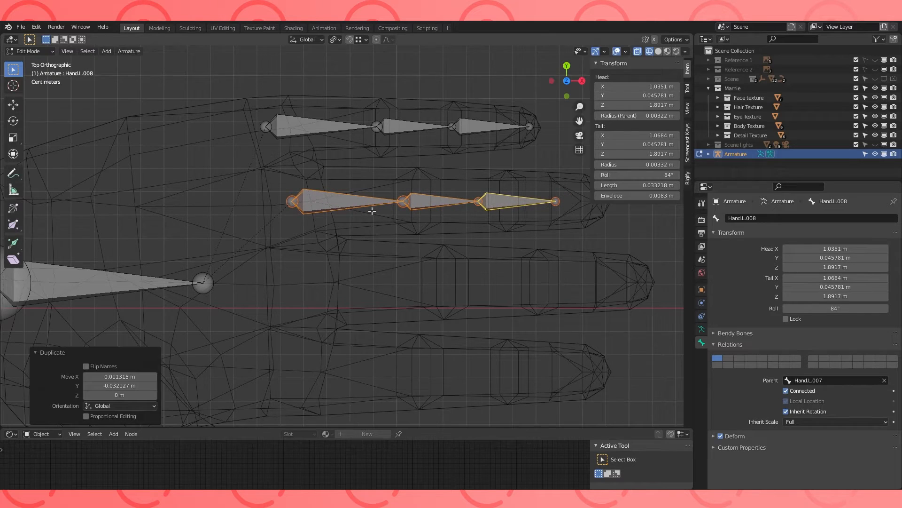
- Scale the duplicated ring finger bones by about 1.14, then the outer two by about 1.29, to fit the finger joints
middle_click_drag(569, 215, 511, 209, "shift")
key("s")
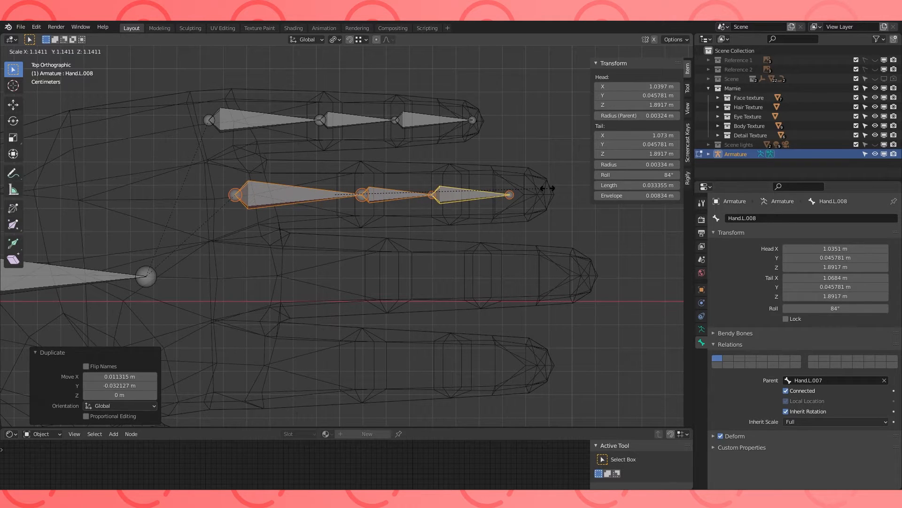
left_click(547, 188)
middle_click_drag(539, 178, 459, 196, "shift")
key("s")
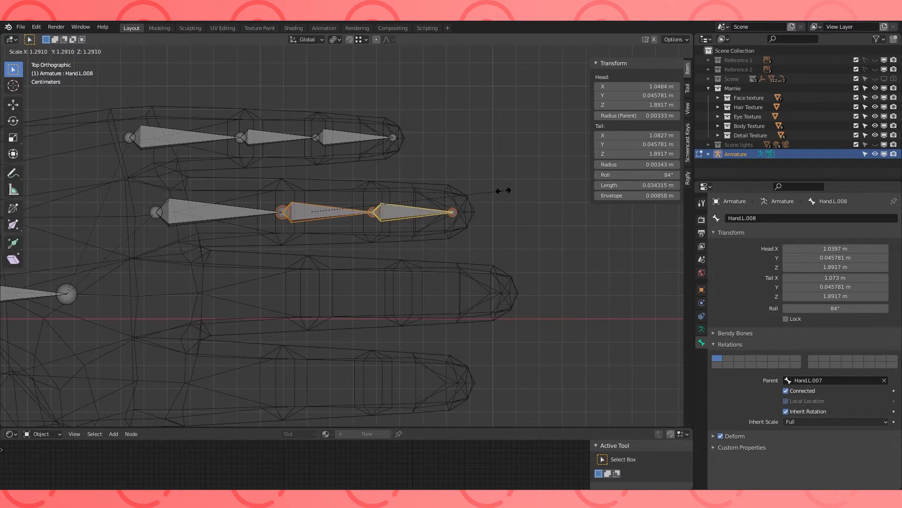
left_click(503, 191)
- Duplicate the three ring finger bones onto the middle finger, offset about 0.007 m along X and -0.035 m along Y
left_click(207, 209, "shift")
middle_click_drag(185, 244, 265, 153, "shift")
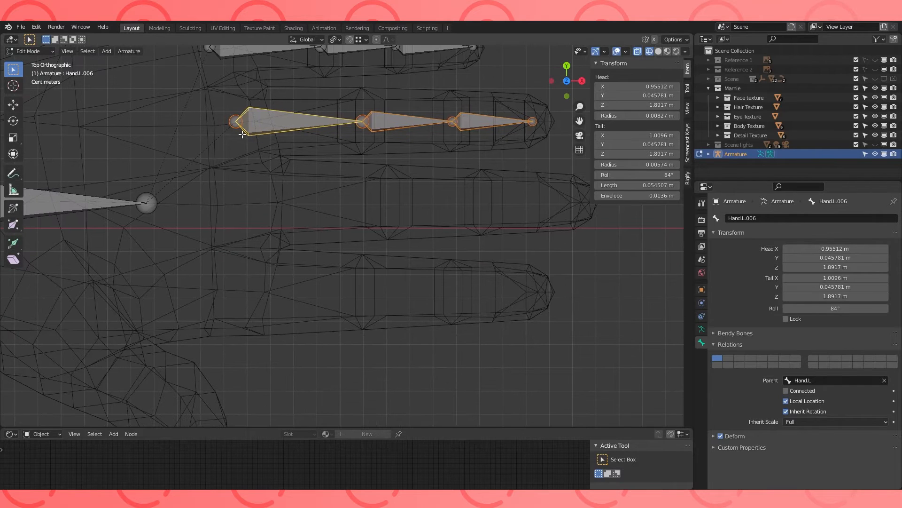
key("shift+d")
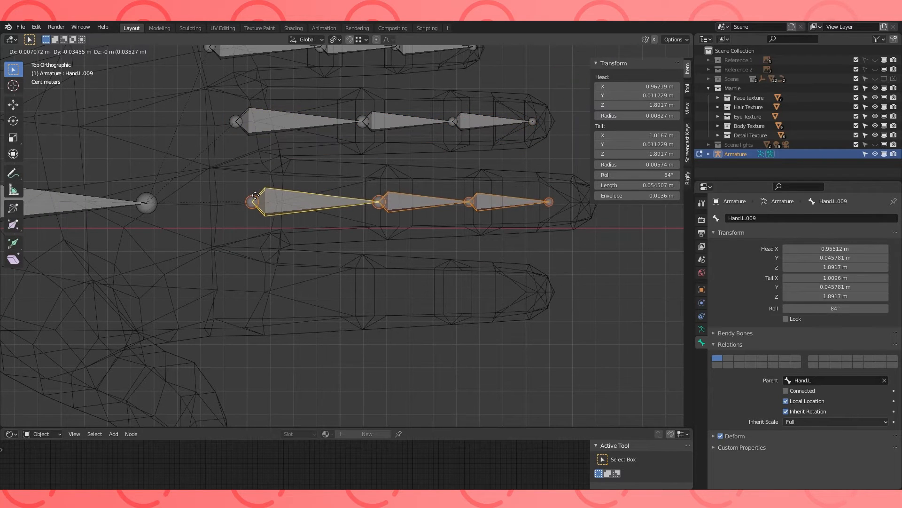
left_click(254, 194)
- Scale the whole middle finger chain, then its outer two bones and the tip bone to about 0.043 m, to fit the finger joints
middle_click_drag(559, 188, 465, 195, "shift")
key("s")
left_click(477, 191)
left_click(335, 208)
left_click(416, 207, "shift")
key("s")
left_click(507, 192)
left_click(423, 206)
key("s")
left_click(489, 192)
- Scale the ring finger's tip bone by about 1.02
left_click(414, 129)
key("s")
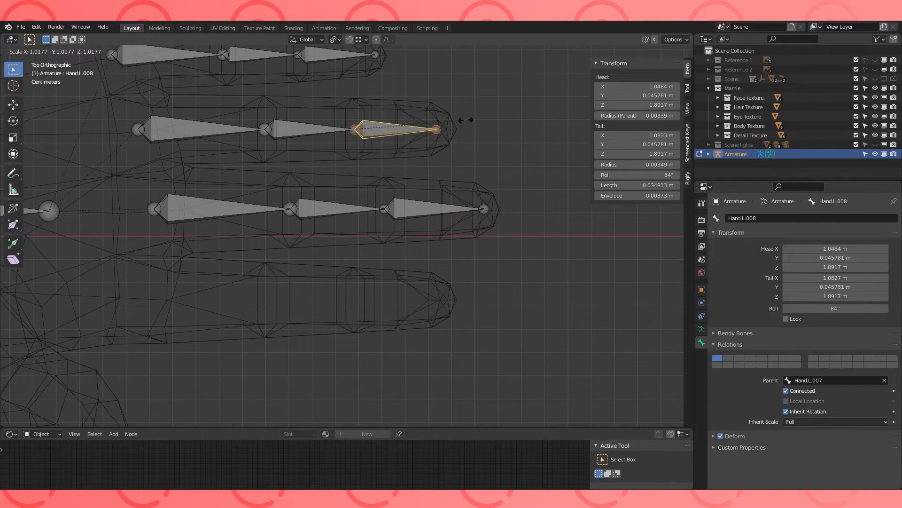
left_click(466, 120)
- Duplicate the middle finger bones onto the index finger, offset about -0.006 m X and -0.039 m Y, and shrink them to fit, the tip by 0.911
key("shift+d")
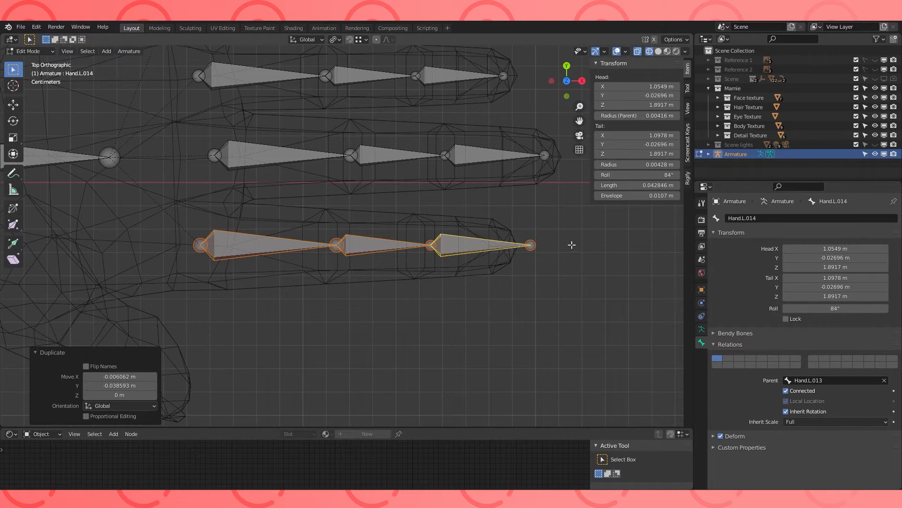
key("s")
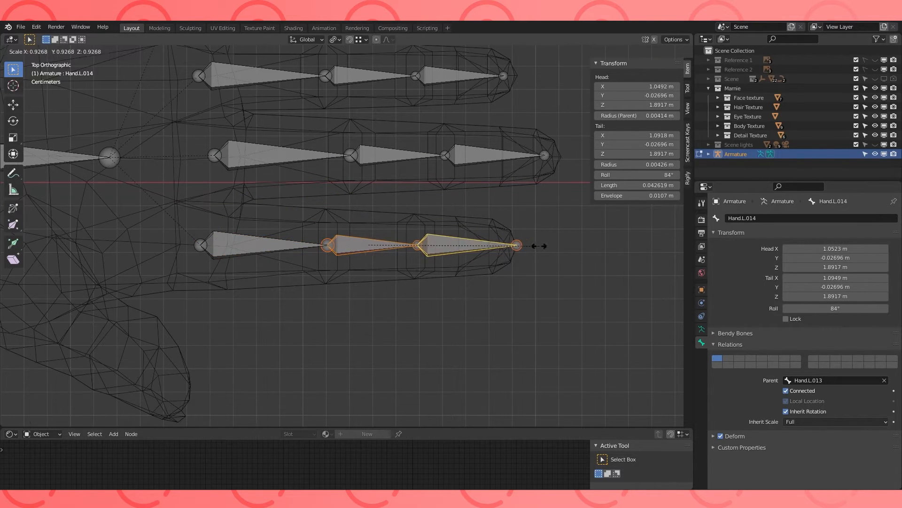
left_click(535, 247)
key("ctrl+z")
scroll(497, 234, "down", 2)
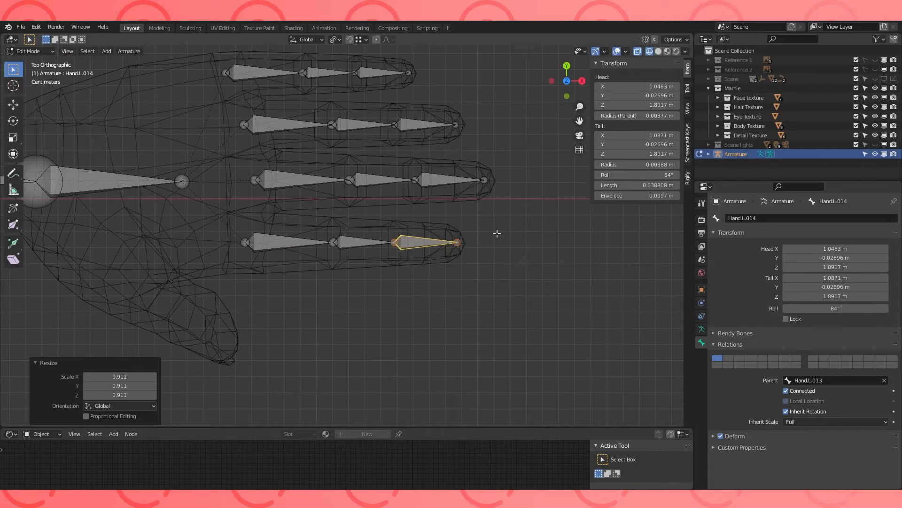
- Lower the three little finger bones along Z to about 1.885 m so they sit inside the finger
left_click(270, 78)
left_click(337, 74, "shift")
left_click(386, 73, "shift")
key("KP_3")
middle_click_drag(398, 91, 447, 250, "shift")
scroll(447, 249, "up", 4)
middle_click_drag(369, 195, 358, 176, "shift")
key("g")
key("z")
left_click(421, 225)
- Adjust the height of the three ring finger bones along Z to center them in the finger
left_click(359, 178)
left_click(322, 218, "shift")
left_click(293, 258, "shift")
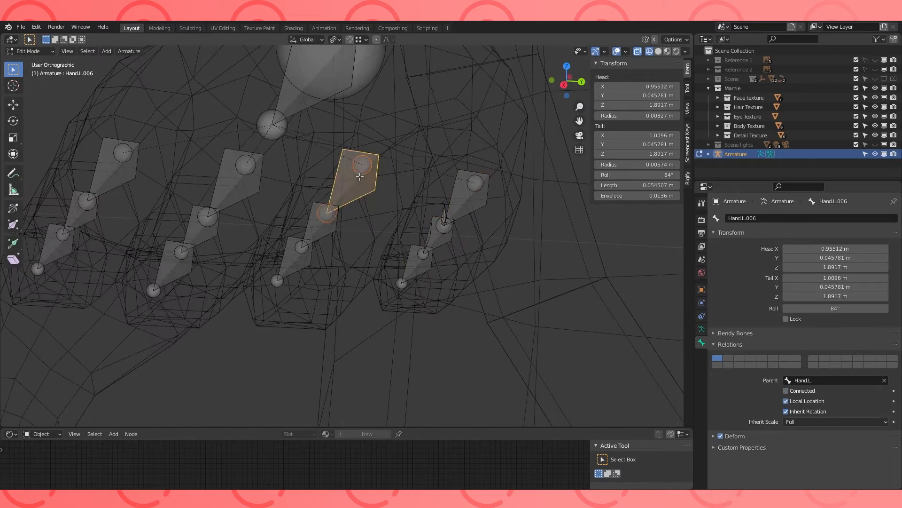
key("KP_3")
key("g")
key("z")
left_click(316, 249)
- Adjust the height of the three middle finger bones along Z to center them in the finger
middle_click_drag(316, 249, 439, 256)
left_click(329, 205)
left_click(442, 271, "shift")
left_click(472, 288, "shift")
key("KP_3")
scroll(472, 288, "down", 4)
middle_click_drag(473, 288, 498, 275)
key("g")
key("z")
left_click(461, 270)
- Lower the three index finger bones along Z to about 1.890 m
left_click(266, 245)
left_click(451, 274, "shift")
left_click(359, 258, "shift")
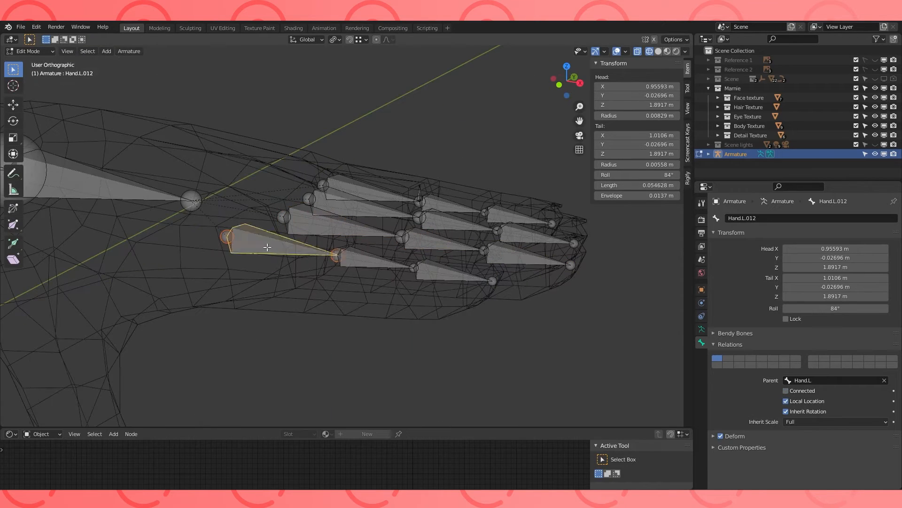
key("KP_1")
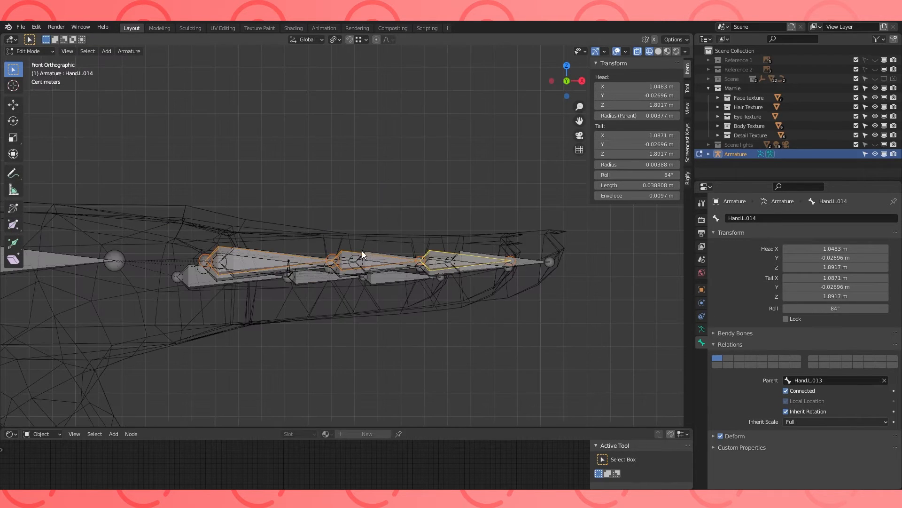
scroll(368, 253, "up", 2)
key("g")
key("z")
left_click(415, 229)
middle_click_drag(414, 230, 413, 244)
- Duplicate the first index finger bone to the thumb base, placing its head at about X 0.859 m, Y -0.042 m
scroll(412, 245, "down", 5)
middle_click_drag(472, 258, 478, 289)
key("KP_7")
scroll(479, 289, "up", 5)
left_click(258, 239)
left_click(308, 240)
middle_click_drag(308, 240, 480, 207, "shift")
key("g")
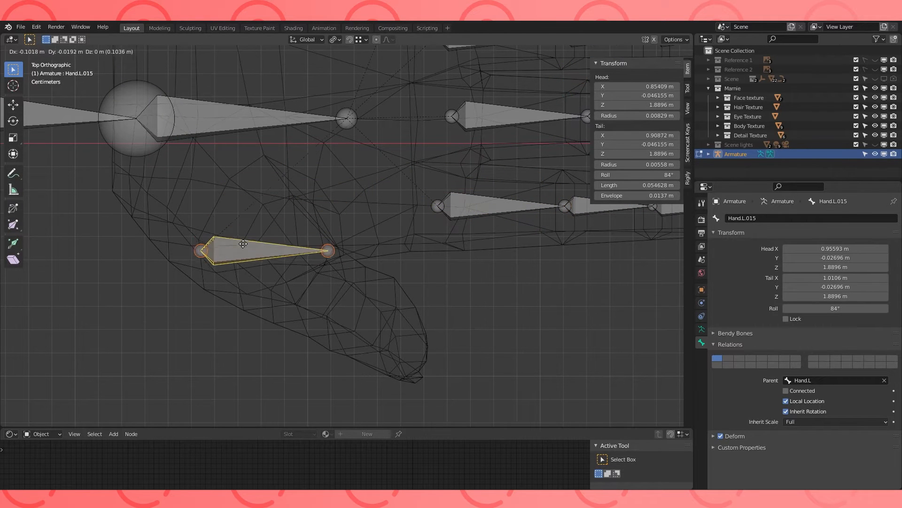
left_click(258, 253)
middle_click_drag(258, 253, 349, 268, "shift")
key("g")
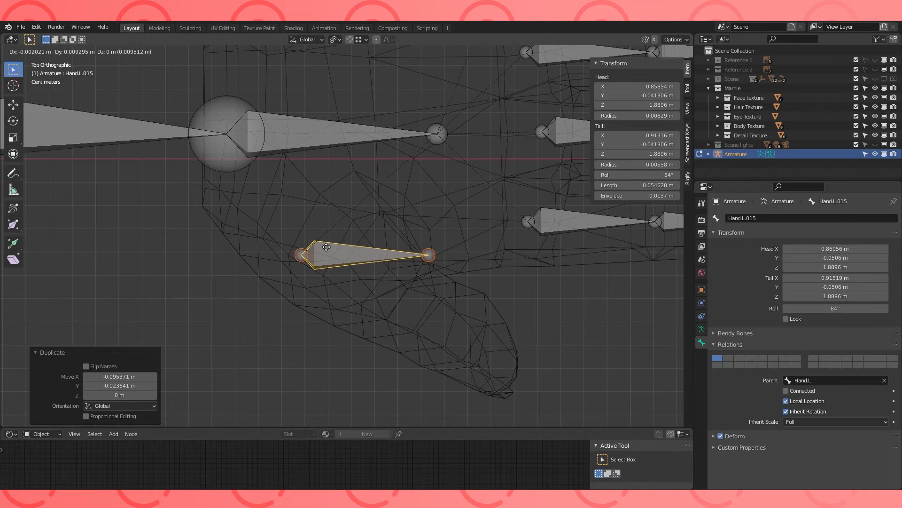
left_click(326, 249)
- Move the thumb bone's tail to the thumb tip, at about X 0.945 m, Y -0.086 m, Z 1.755 m
left_click(432, 254)
middle_click_drag(443, 247, 411, 192, "shift")
key("g")
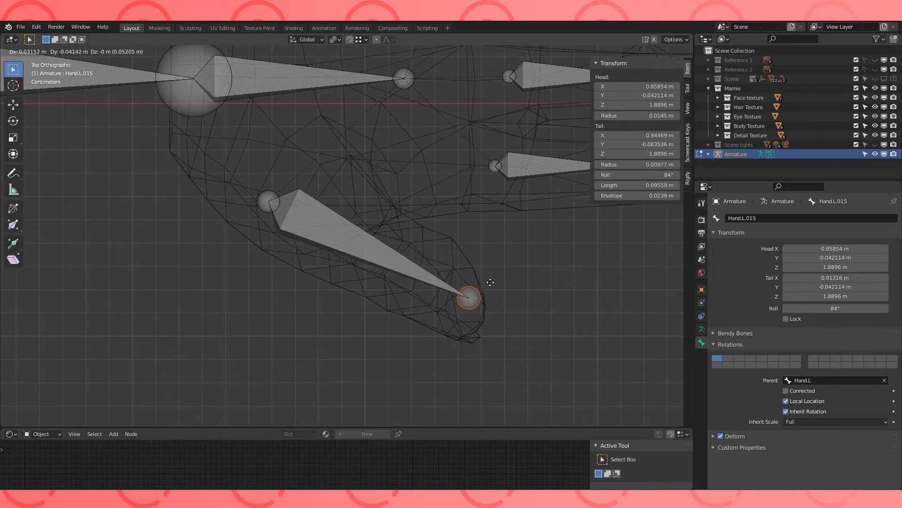
left_click(491, 282)
key("KP_1")
key("g")
key("z")
left_click(409, 377)
- Lower the thumb bone's head by about 0.023 m along Z into the base of the thumb
left_click(292, 198)
scroll(291, 197, "up", 1)
middle_click_drag(284, 192, 333, 149, "shift")
key("g")
key("z")
left_click(332, 184)
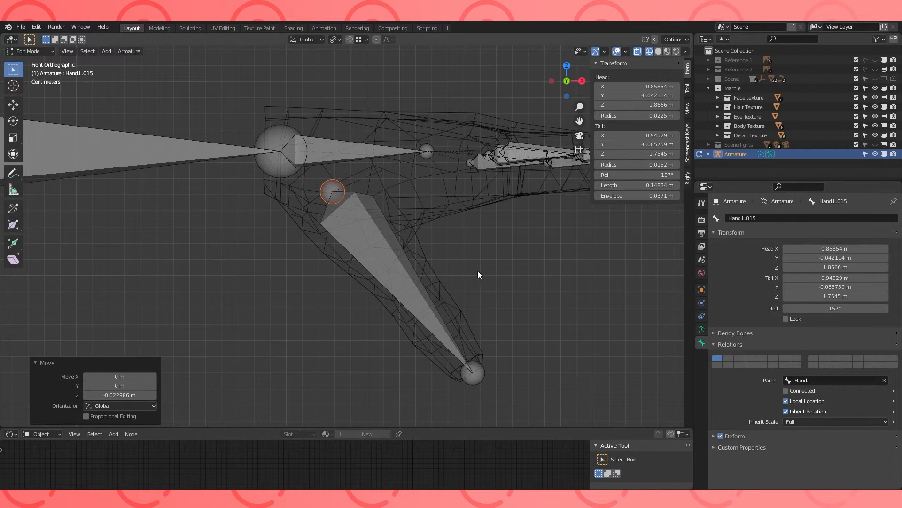
- Shorten the thumb bone slightly by scaling it and subdivide it into two bones
left_click(476, 373)
left_click(408, 277)
key("s")
left_click(577, 295)
middle_click_drag(577, 295, 453, 301)
key("KP_1")
key("F3")
type("sub")
left_click(475, 292)
- Scale the first thumb bone by about 0.71 and subdivide the outer thumb bone with 1 cut
left_click(402, 279)
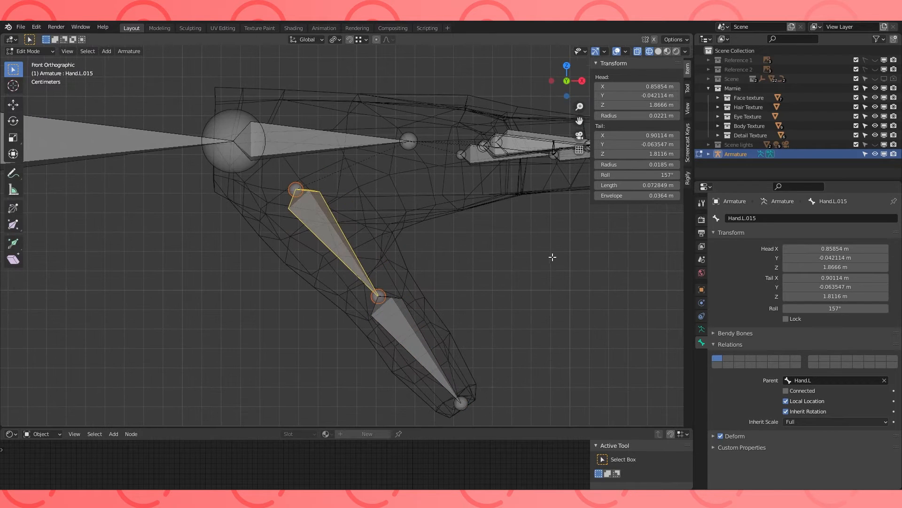
key("s")
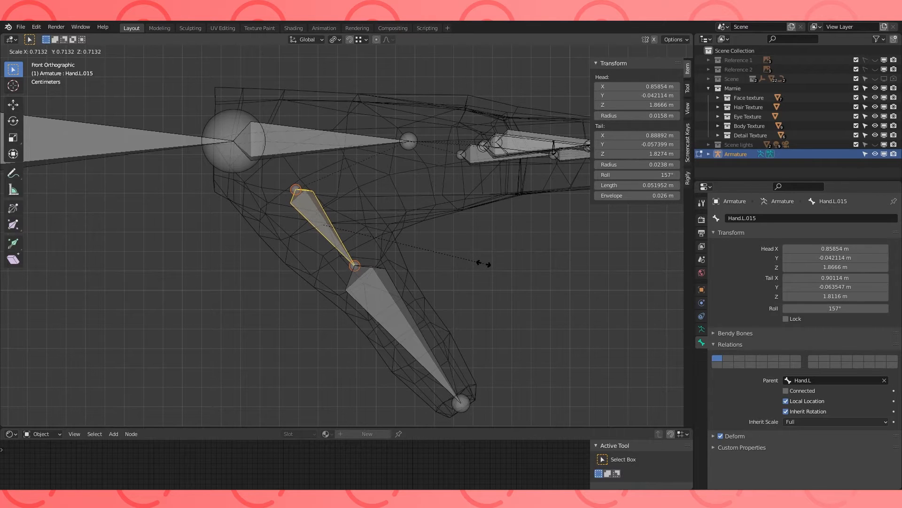
left_click(483, 264)
scroll(423, 273, "down", 2)
left_click(374, 279)
key("F3")
left_click(444, 297)
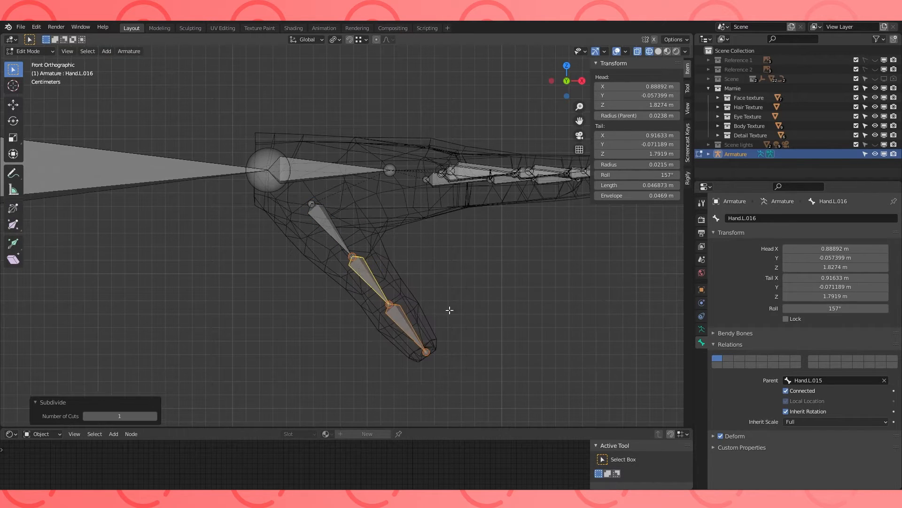
- Snap the 3D cursor to the joint between the first and second thumb bones and make the 3D cursor the transform pivot
scroll(450, 310, "up", 2)
middle_click_drag(450, 310, 386, 234, "shift")
left_click(288, 179)
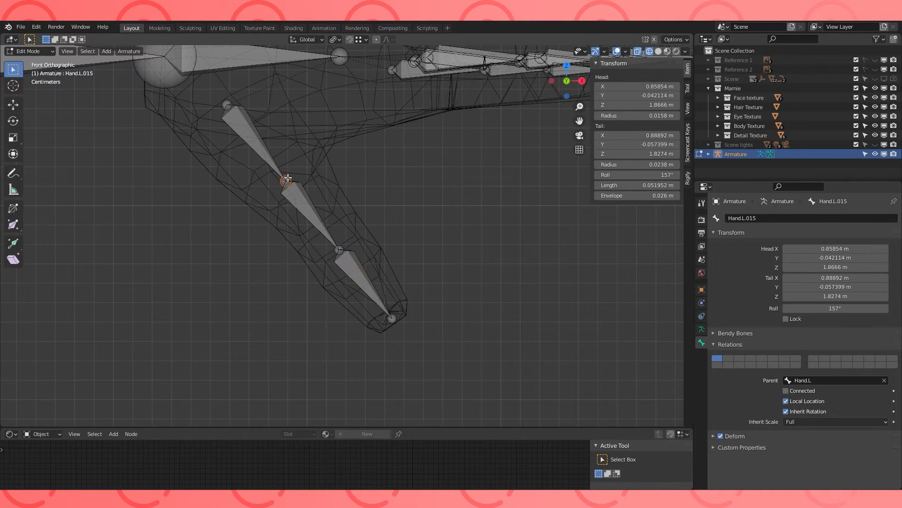
key("shift+s")
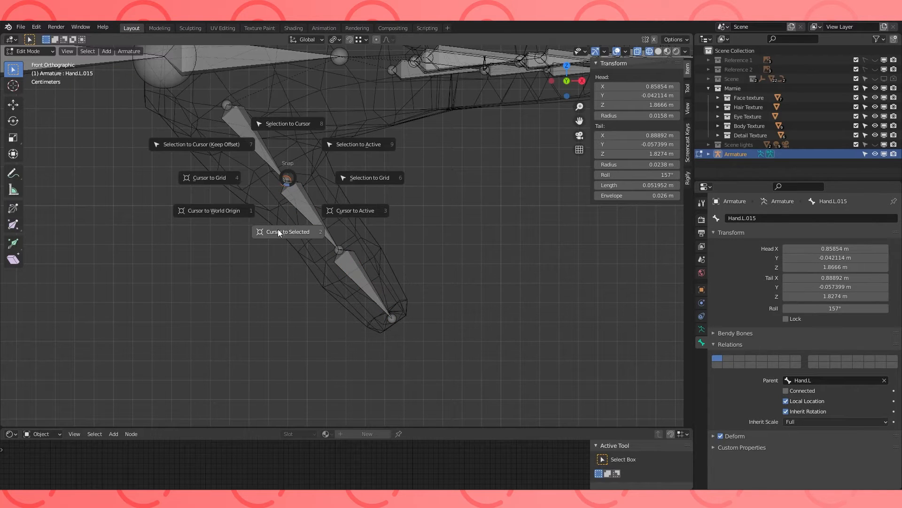
left_click(297, 231)
left_click(334, 39)
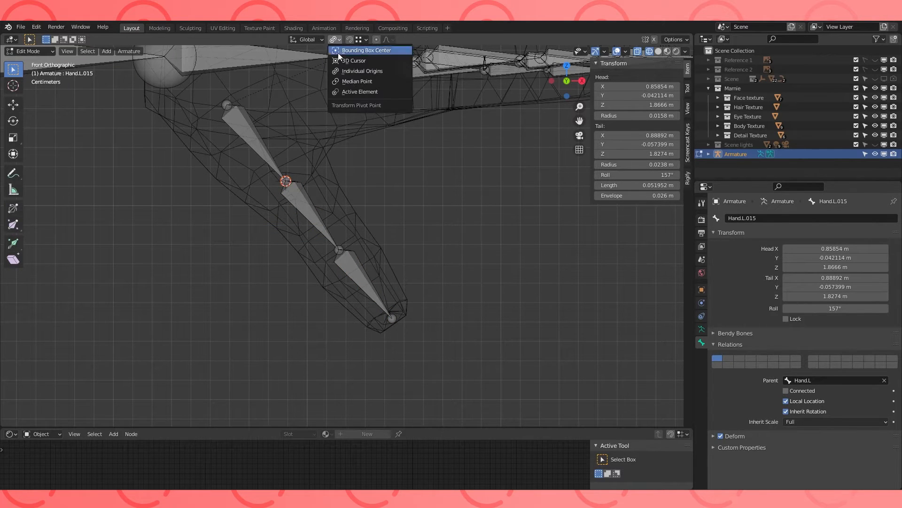
left_click(358, 62)
- Enlarge the second thumb bone about the 3D cursor to fit the thumb joint
left_click(313, 215)
scroll(311, 284, "up", 4)
key("s")
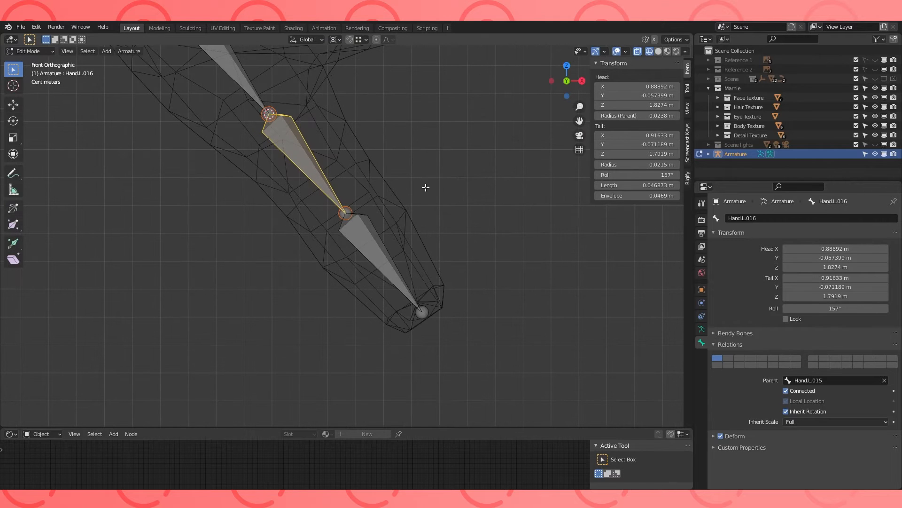
left_click(447, 199)
- Expand the Body Texture collection and switch the viewport from wireframe to solid shading
scroll(358, 264, "down", 12)
middle_click_drag(336, 289, 256, 324)
left_click(718, 126)
key("shift+z")
scroll(376, 215, "down", 2)
middle_click_drag(357, 214, 405, 216)
left_click(324, 199)
scroll(329, 211, "up", 2)
middle_click_drag(324, 198, 339, 263)
- Check the finger, foot, leg and spine bones by selecting them in turn
left_click(403, 133)
left_click(439, 187)
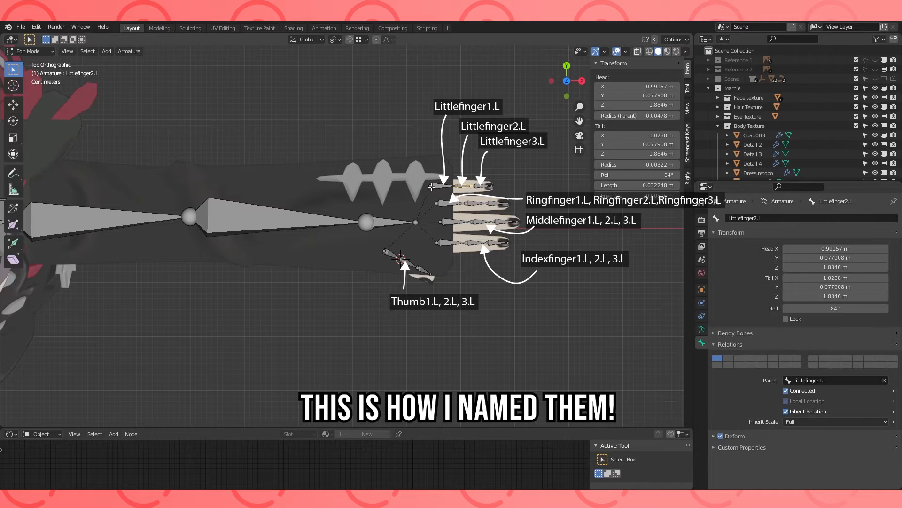
scroll(497, 248, "down", 5)
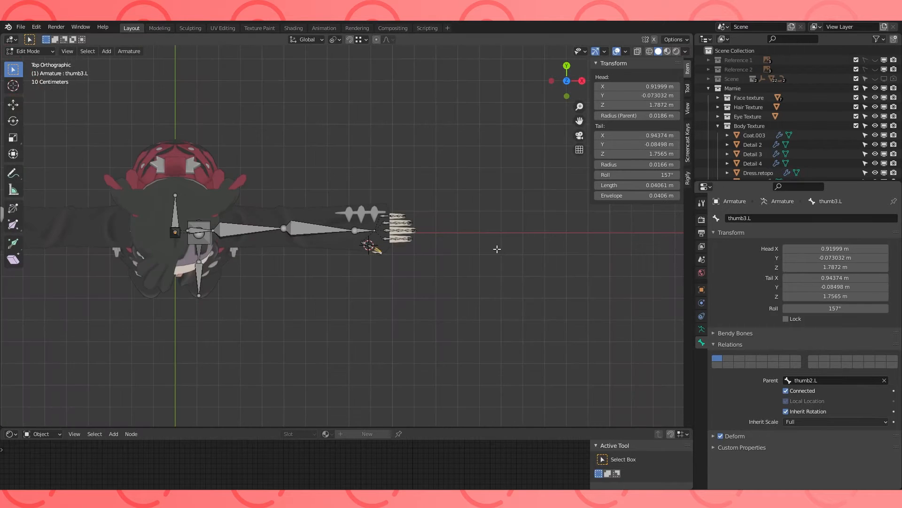
middle_click_drag(263, 335, 262, 290)
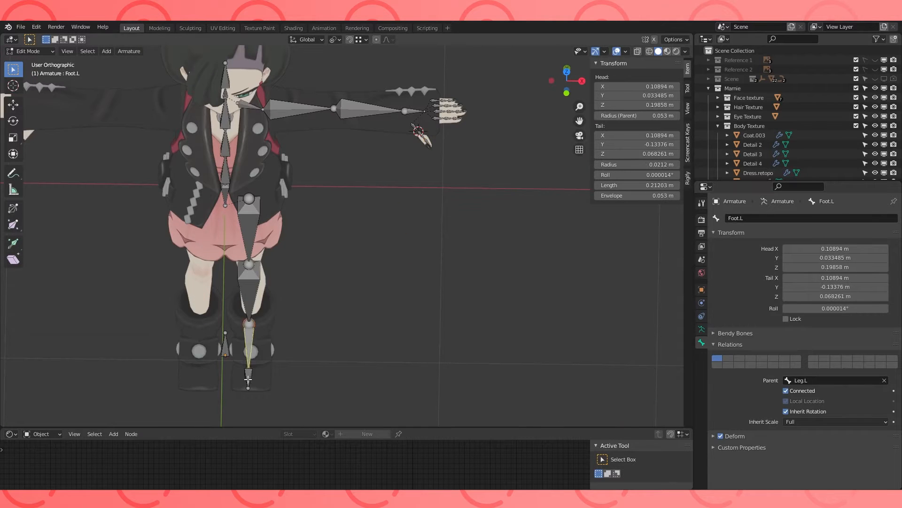
left_click(248, 379)
left_click(259, 233)
middle_click_drag(259, 233, 236, 191)
left_click(238, 200)
left_click(239, 244)
- Rename the lowest spine bone at the pelvis as Hips
key("KP_3")
left_click(269, 236)
middle_click_drag(318, 242, 382, 250)
left_click(257, 250)
left_click(740, 219)
type("Hips")
key("Return")
- Select the left thigh bone and set the armature's bone display type to Stick
scroll(329, 206, "down", 3)
middle_click_drag(328, 206, 349, 202)
middle_click_drag(349, 202, 424, 188, "shift")
scroll(424, 188, "up", 3)
left_click(410, 243)
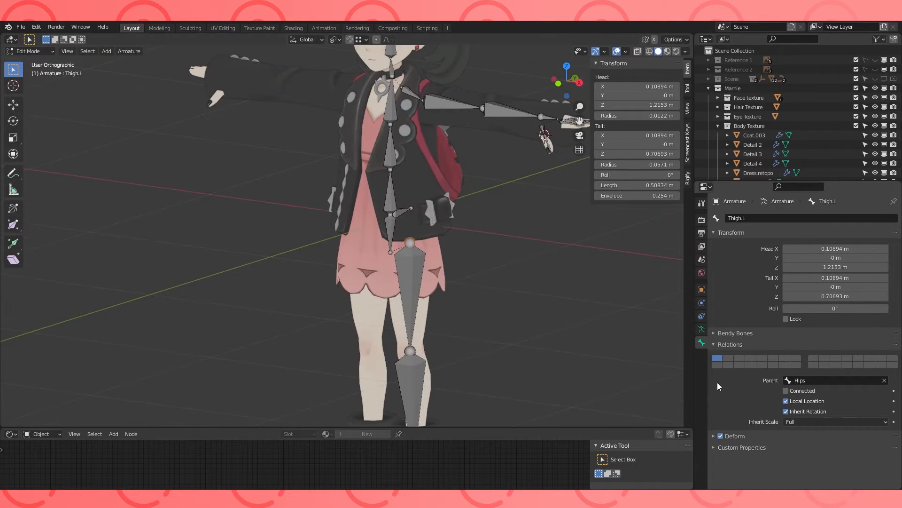
left_click(702, 329)
left_click(807, 361)
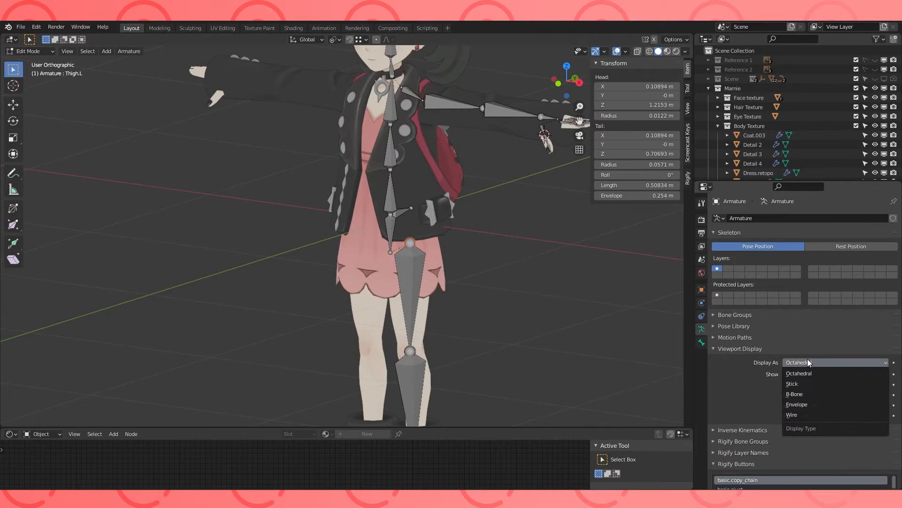
left_click(805, 384)
- Extrude a bone about 0.129 m along Y from the left knee joint and show its bone properties
middle_click_drag(414, 254, 437, 256)
left_click(411, 352)
key("KP_3")
scroll(411, 352, "up", 3)
middle_click_drag(446, 362, 365, 238, "shift")
key("e")
key("y")
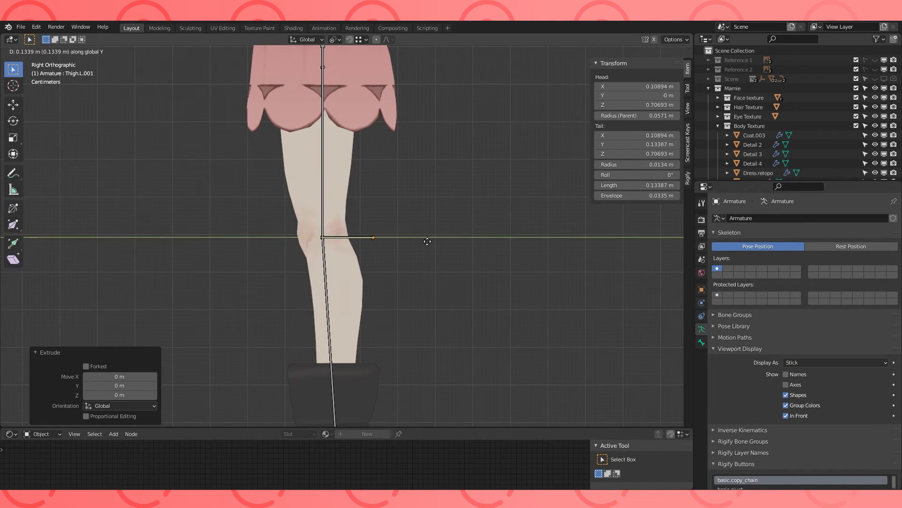
left_click(425, 241)
scroll(845, 377, "down", 3)
left_click(702, 342)
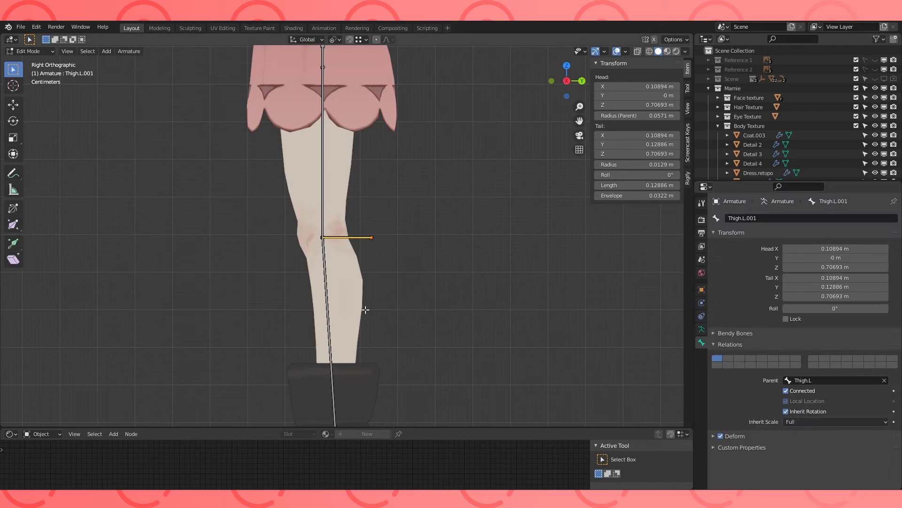
- Detach the new knee bone from its parent's tip and set its parent to Leg.L
left_click(818, 380)
type("Leg")
key("Escape")
left_click(793, 393)
left_click(819, 380)
type("Le")
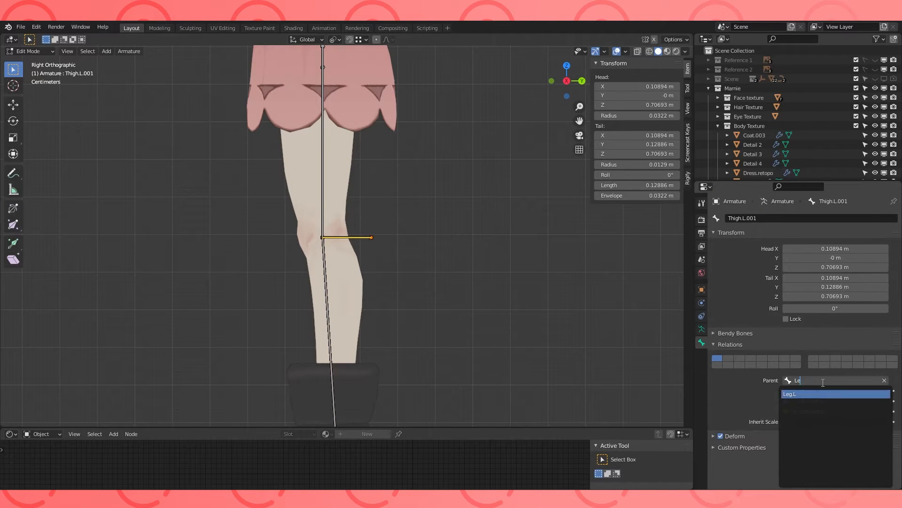
left_click(801, 393)
- Try rotating the left lower leg bone Leg.L in Pose Mode from the side view
scroll(399, 271, "down", 1)
mouse_move(395, 270)
middle_mouse_down()
mouse_move(407, 272)
mouse_move(383, 273)
middle_mouse_up()
left_click(331, 285)
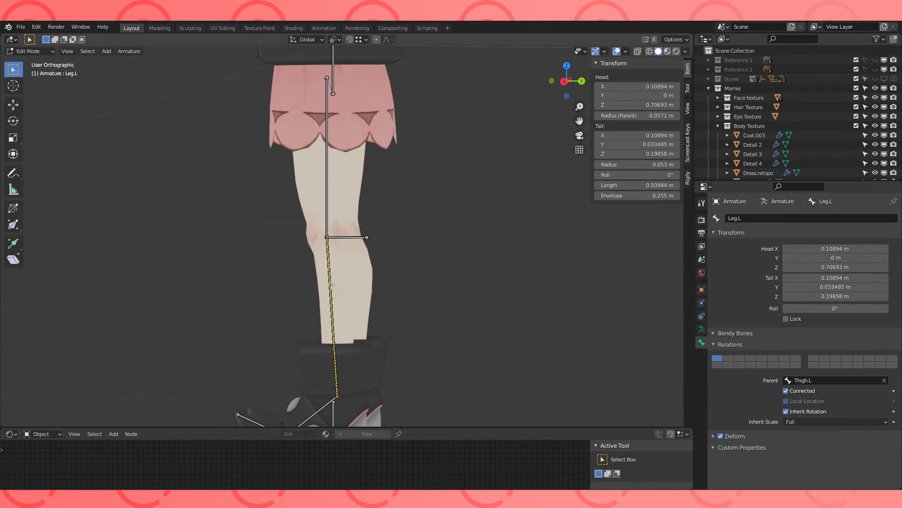
key("KP_3")
left_click(30, 51)
left_click(33, 84)
key("r")
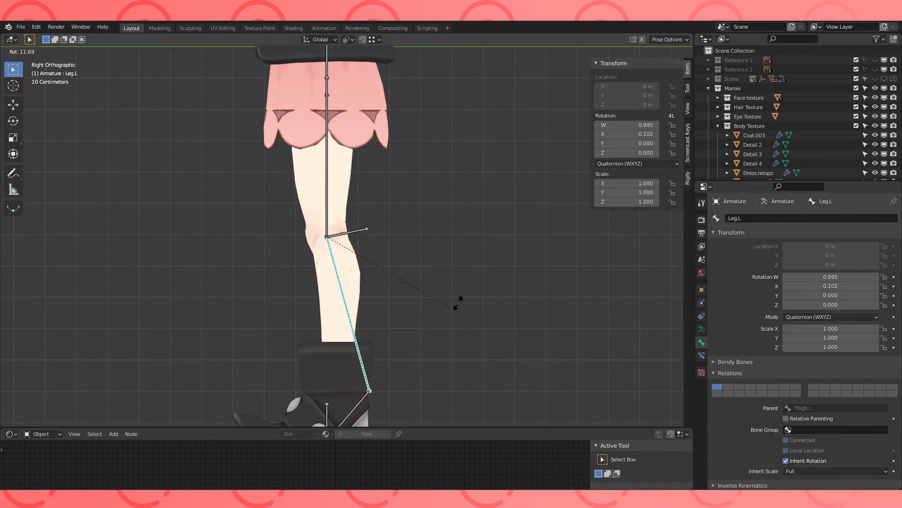
right_click(450, 284)
- Extrude a bone about 0.126 m along Y from the upper end of the left thigh bone in Edit Mode
middle_click_drag(367, 238, 441, 245)
left_click(325, 165)
middle_click_drag(385, 137, 395, 189, "shift")
left_click(29, 51)
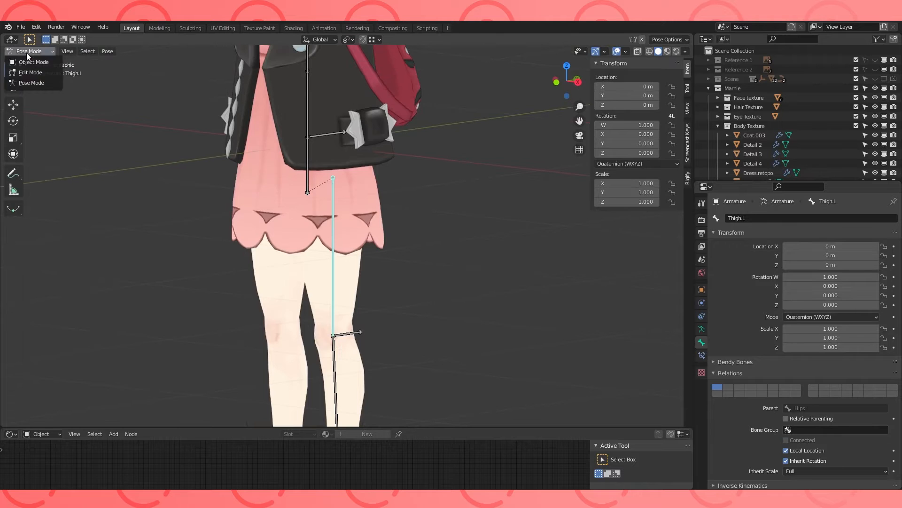
left_click(26, 72)
key("KP_3")
key("e")
right_click(377, 221)
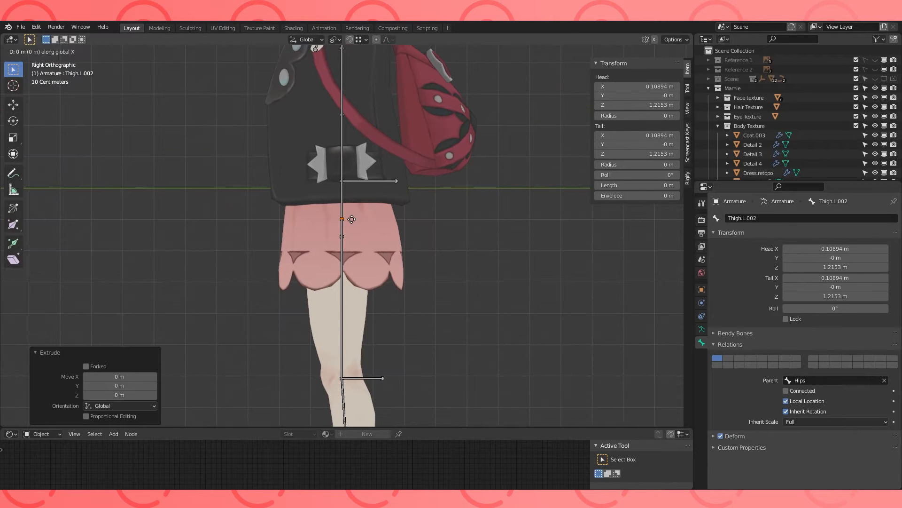
key("g")
key("y")
left_click(416, 221)
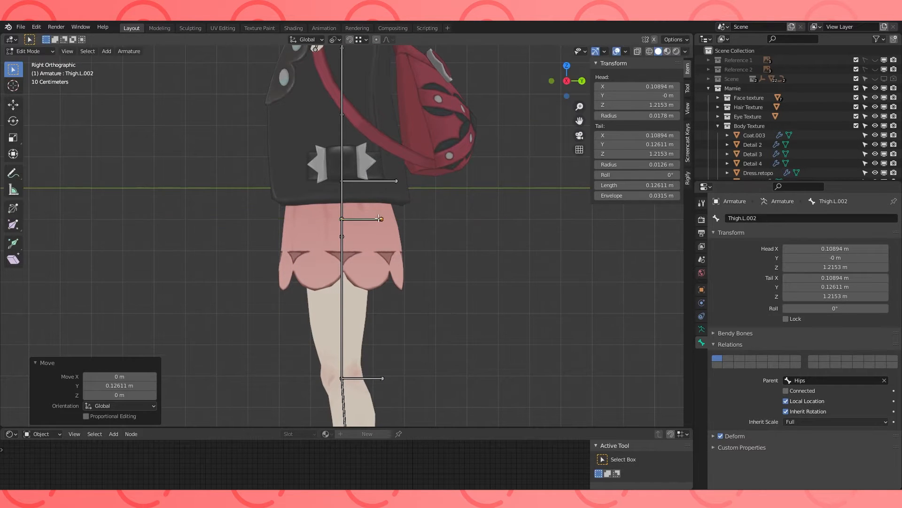
- Enter thigh.L as the parent of the new bone at the upper end of the left thigh
left_click(369, 218)
middle_click_drag(372, 218, 396, 221)
left_click(829, 380)
type("thigh.L")
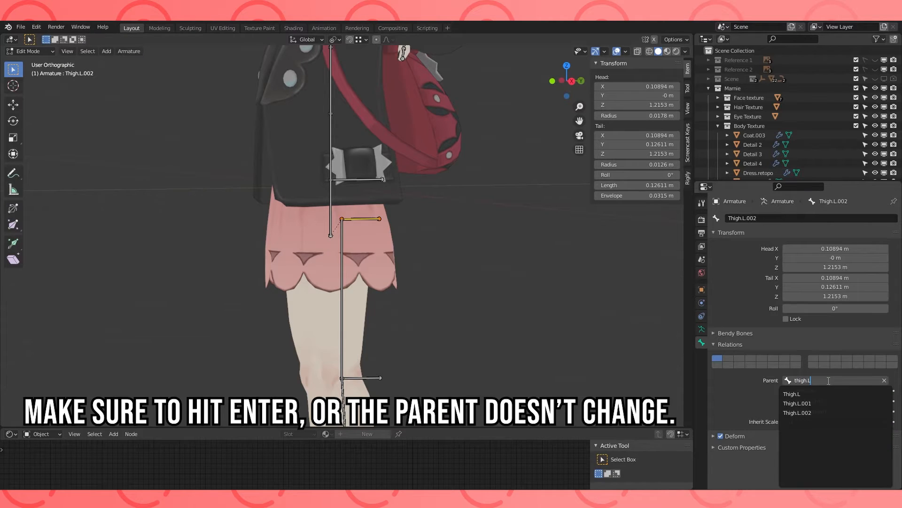
key("Return")
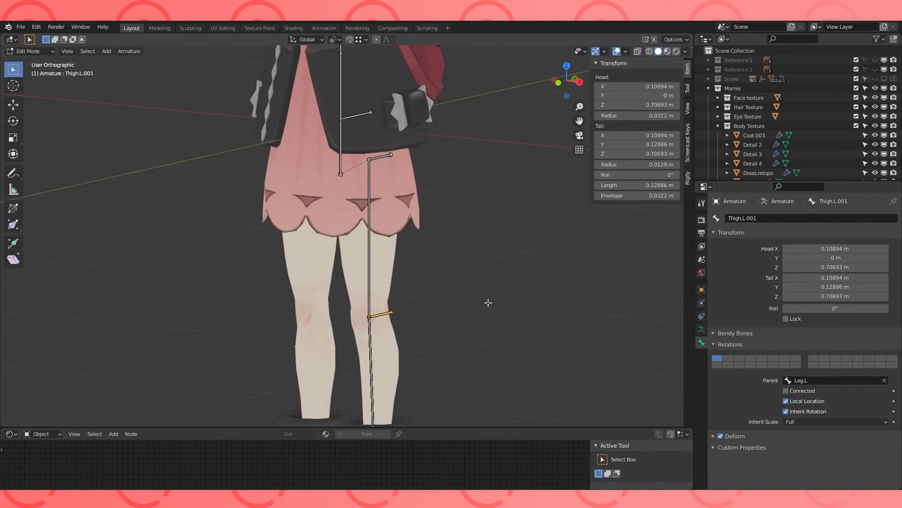
- Rename the left knee bone as LegIK.L and the bone at the upper end of the left thigh as Thighadd.L
middle_click_drag(490, 303, 463, 303)
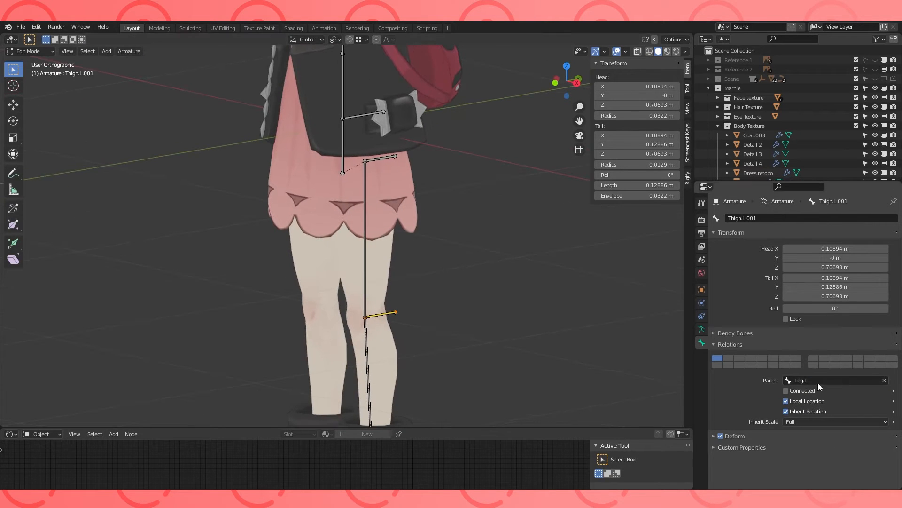
left_click(759, 218)
type("LegIK.L")
key("Return")
left_click(380, 158)
left_click(756, 218)
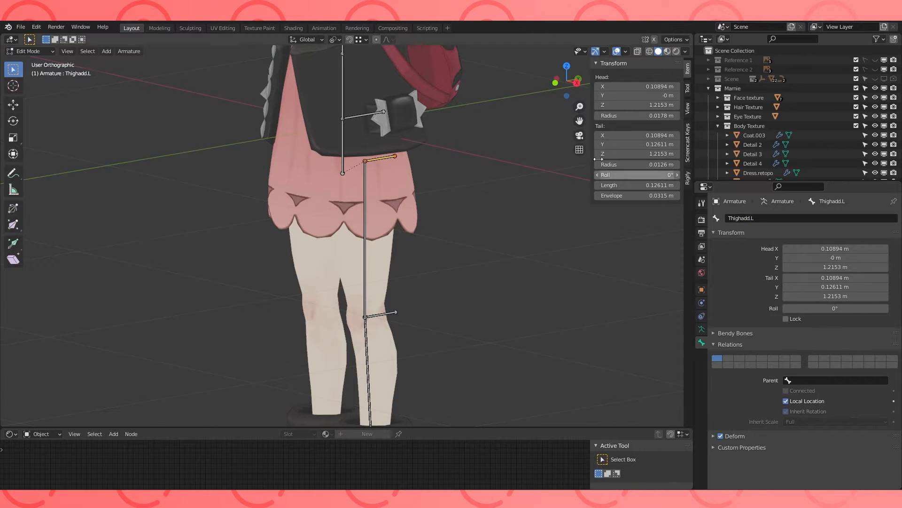
- Hide the coat, its details and the dress in Object Mode to expose the leg mesh
key("Tab")
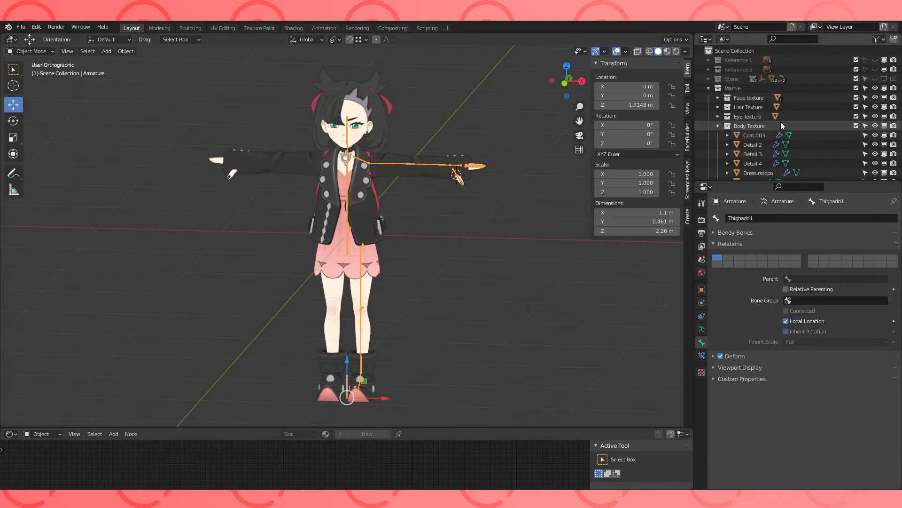
left_click(370, 223)
key("h")
left_click(371, 216)
key("h")
left_click(375, 205)
key("h")
left_click(379, 217)
key("h")
- Move the Thighadd.L bone down about 0.041 m in front view and about -0.065 m along Y in side view
left_click(364, 193)
left_click(359, 263)
middle_click_drag(423, 270, 376, 273)
key("Tab")
key("KP_3")
scroll(383, 238, "up", 3)
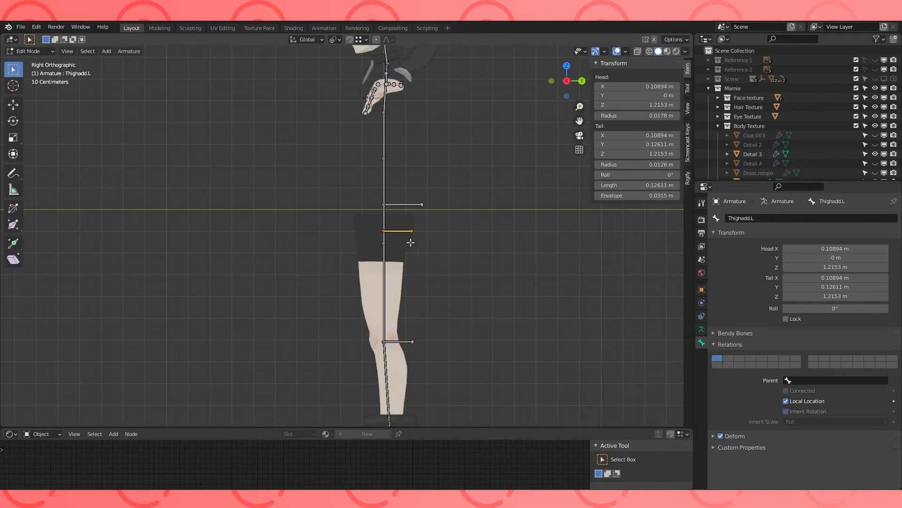
key("KP_1")
key("g")
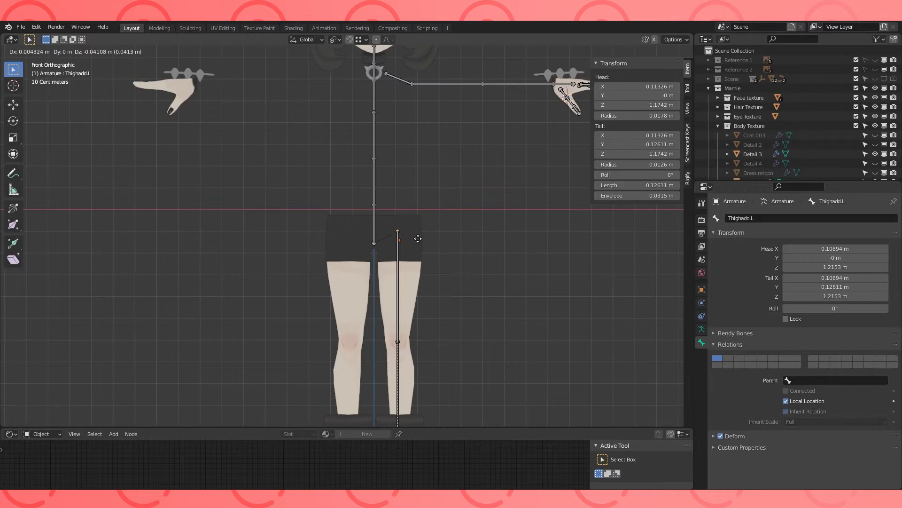
left_click(421, 241)
key("KP_3")
key("g")
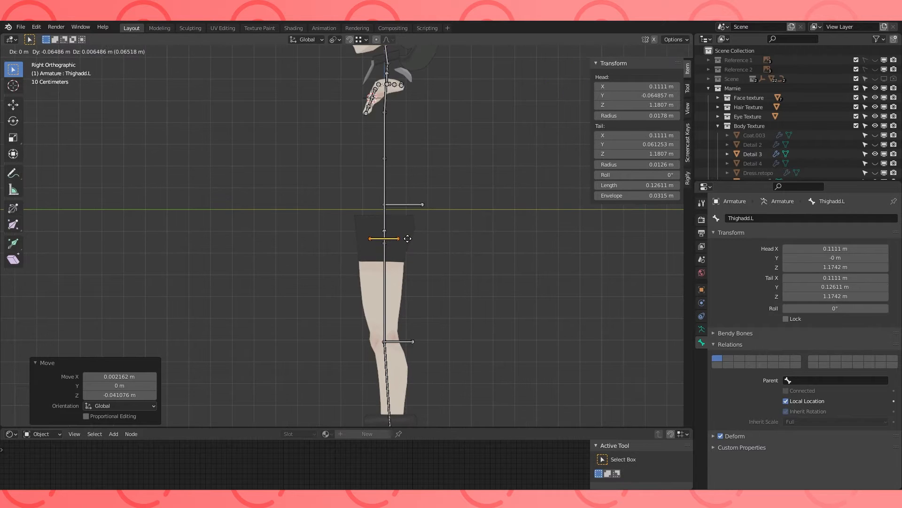
left_click(407, 238)
middle_click_drag(407, 238, 370, 245)
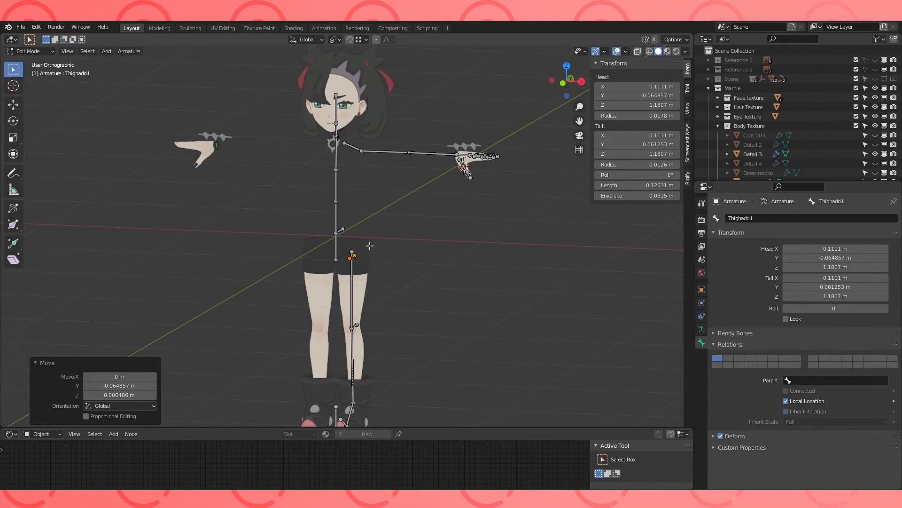
- Extrude the upper edge loop of the Leg retopo mesh about 0.295 m upward along Z
key("Tab")
left_click(365, 245)
key("Tab")
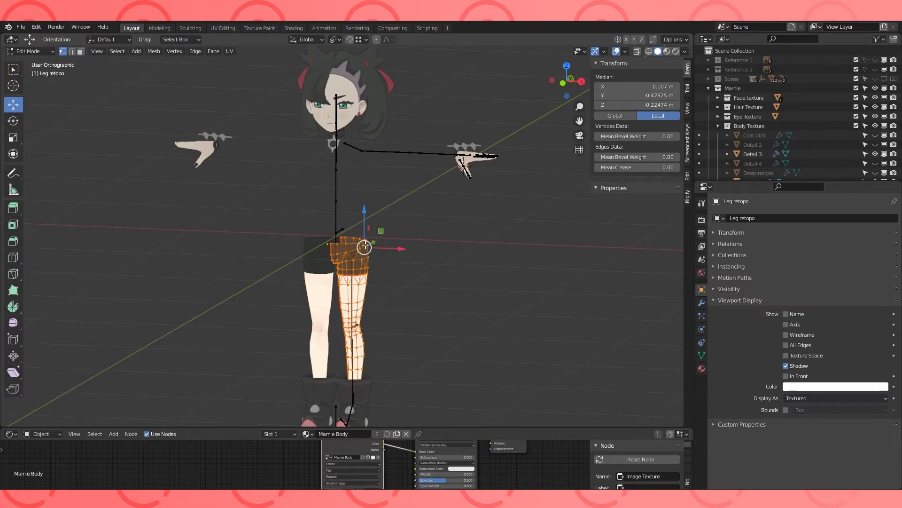
scroll(369, 249, "up", 3)
left_click(361, 248, "alt")
key("KP_1")
middle_click_drag(361, 250, 359, 275, "shift")
key("e")
right_click(366, 269)
left_click_drag(372, 231, 379, 154)
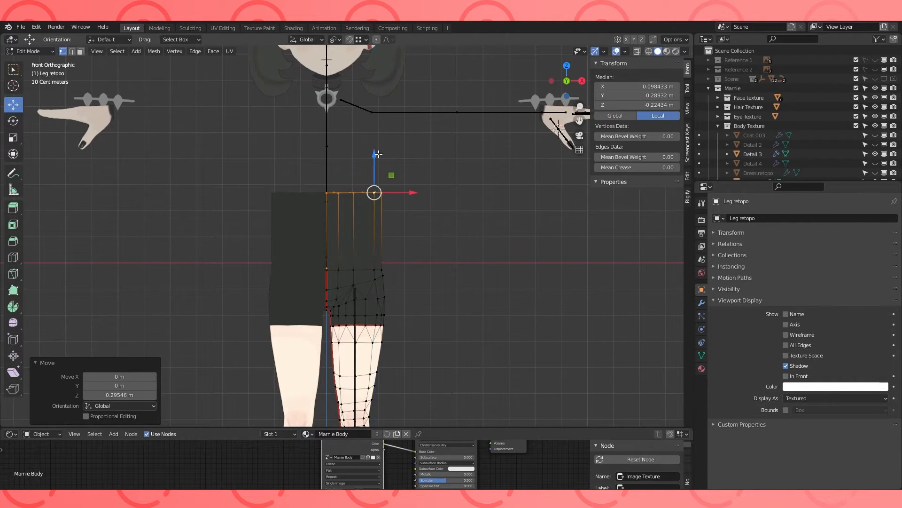
scroll(375, 248, "up", 1)
left_click(375, 247)
right_click(375, 247)
mouse_move(395, 249)
middle_mouse_down()
mouse_move(353, 262)
mouse_move(399, 263)
middle_mouse_up()
key("Tab")
- Symmetrize all bones of the armature to the character's right side and select the right thigh bone
scroll(413, 264, "down", 2)
scroll(407, 275, "up", 2)
scroll(405, 276, "down", 2)
middle_click_drag(376, 193, 364, 148, "shift")
left_click(360, 144, "shift")
scroll(408, 235, "down", 2)
middle_click_drag(456, 301, 455, 284, "shift")
key("KP_1")
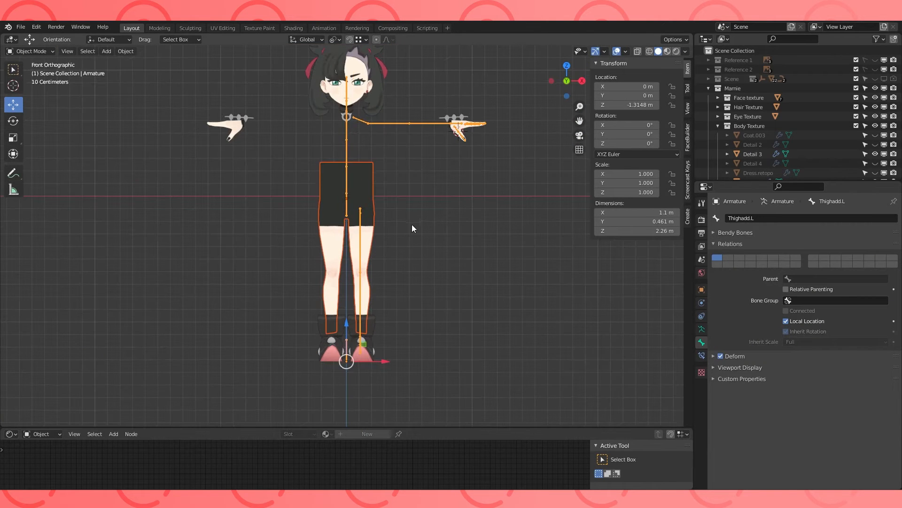
key("Tab")
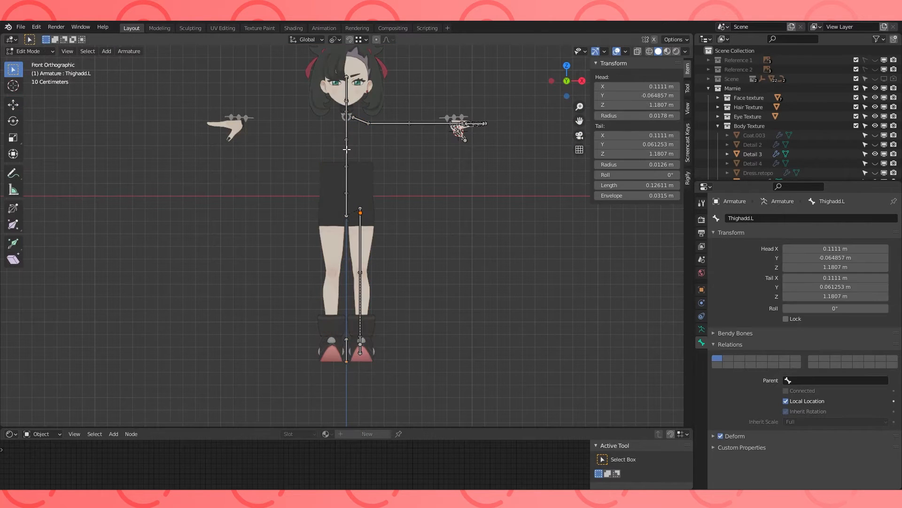
left_click(127, 51)
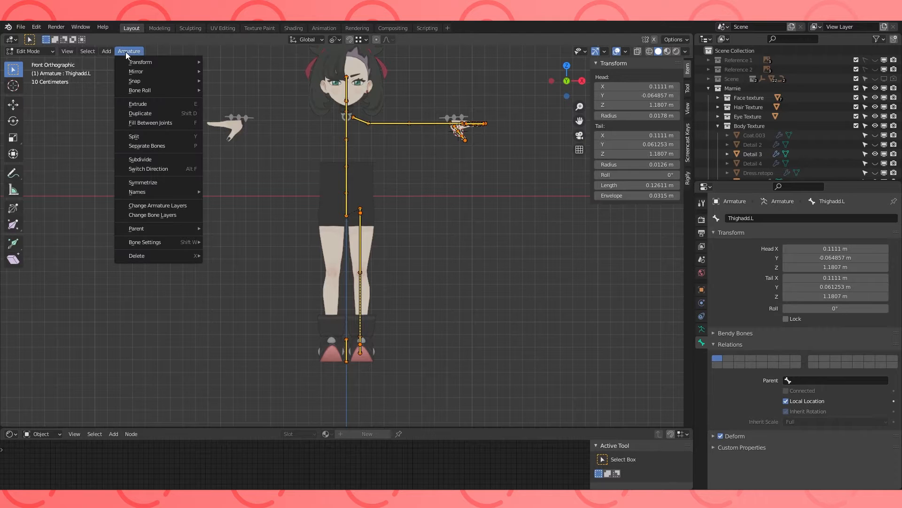
left_click(160, 182)
middle_click_drag(489, 209, 499, 263)
left_click(336, 277)
middle_click_drag(423, 202, 378, 206)
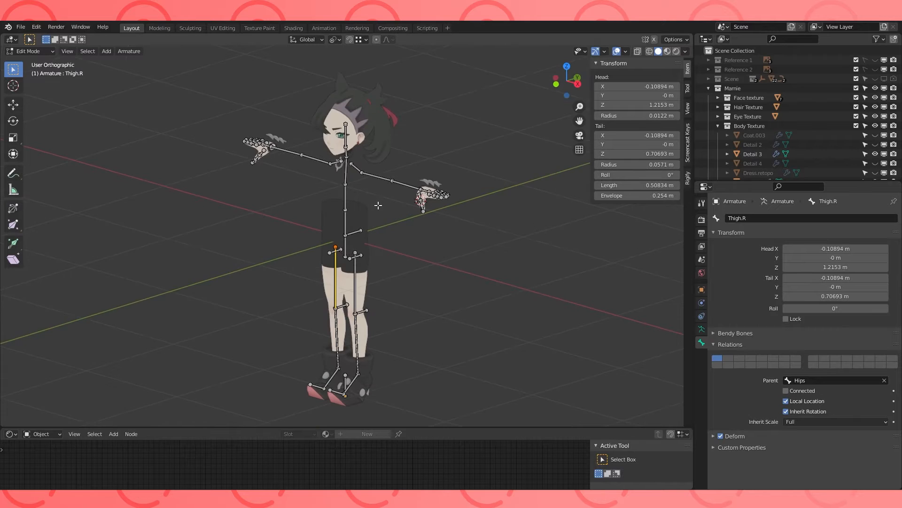
- Parent the Leg retopo mesh to the armature with automatic weights
key("KP_1")
scroll(355, 279, "up", 3)
middle_click_drag(417, 299, 393, 315)
middle_click_drag(393, 315, 427, 220, "shift")
key("Tab")
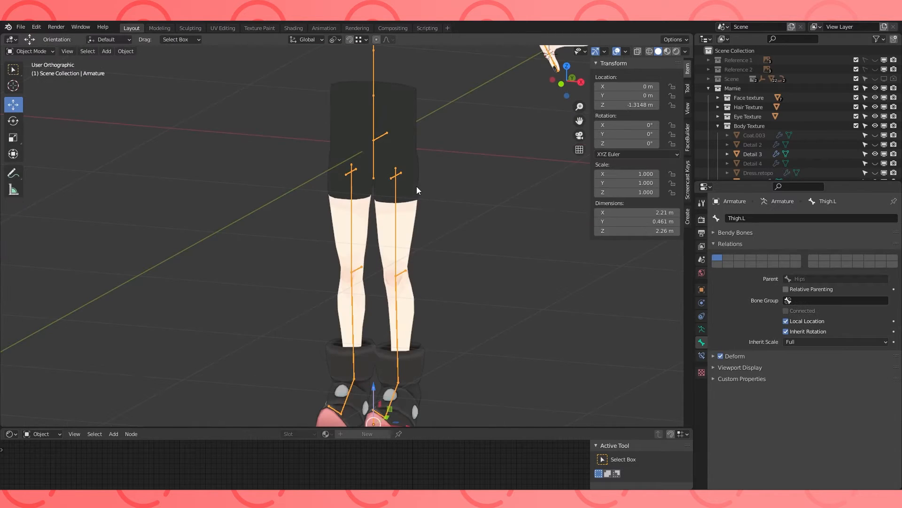
left_click(411, 170)
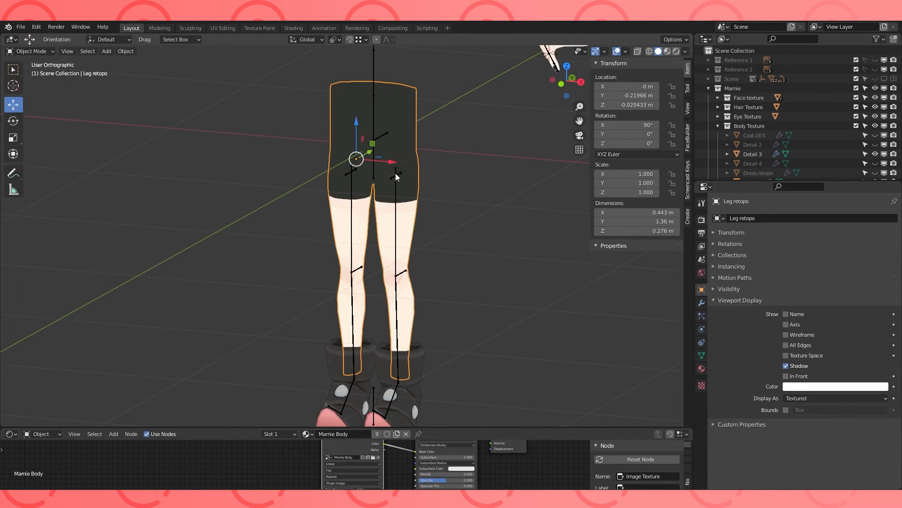
left_click(395, 177, "shift")
key("ctrl+p")
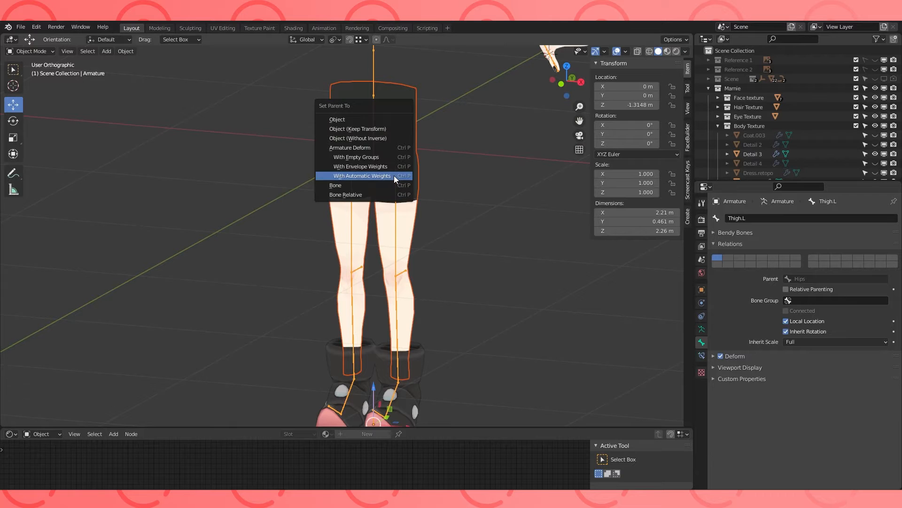
left_click(394, 176)
- Select the Leg retopo mesh together with the armature and switch it to Weight Paint mode
left_click(395, 211)
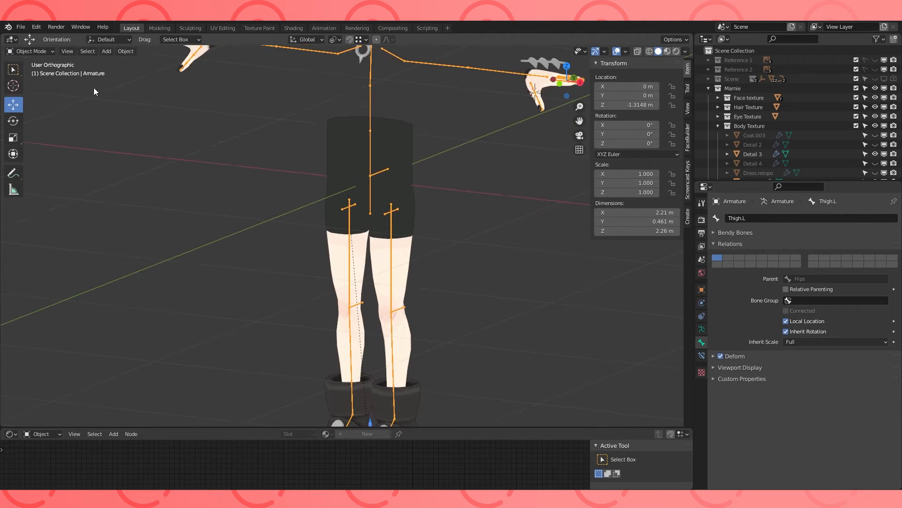
left_click(39, 50)
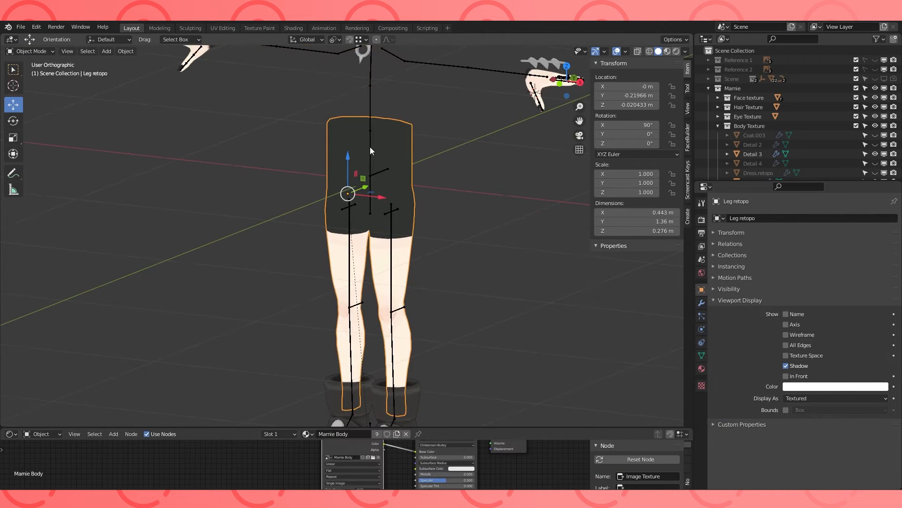
left_click(370, 147, "shift")
left_click(374, 146, "shift")
left_click(35, 50)
left_click(47, 104)
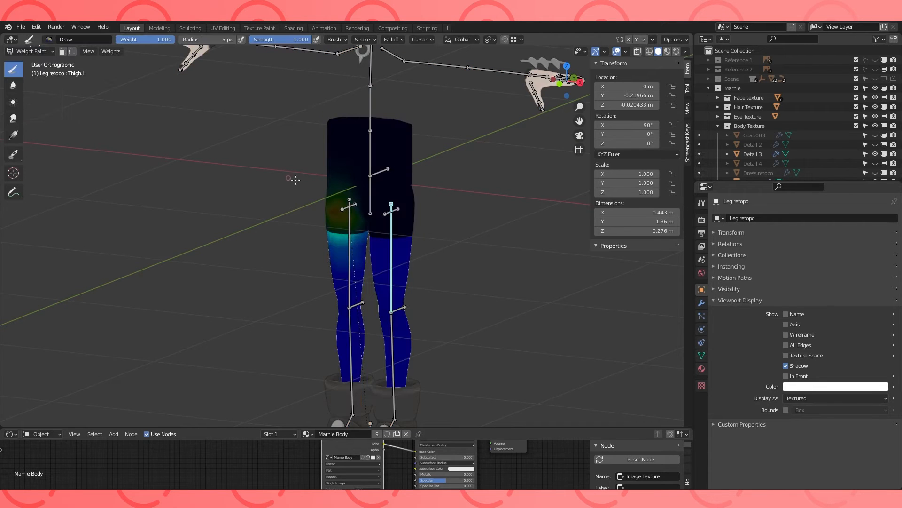
- Select the Spine 1 bone's weights and set the viewport shading color to Material
left_click(371, 199, "ctrl")
middle_click_drag(373, 199, 395, 215, "shift")
left_click(359, 171, "ctrl")
middle_click_drag(359, 172, 359, 202, "shift")
middle_click_drag(359, 201, 326, 201)
left_click(686, 51)
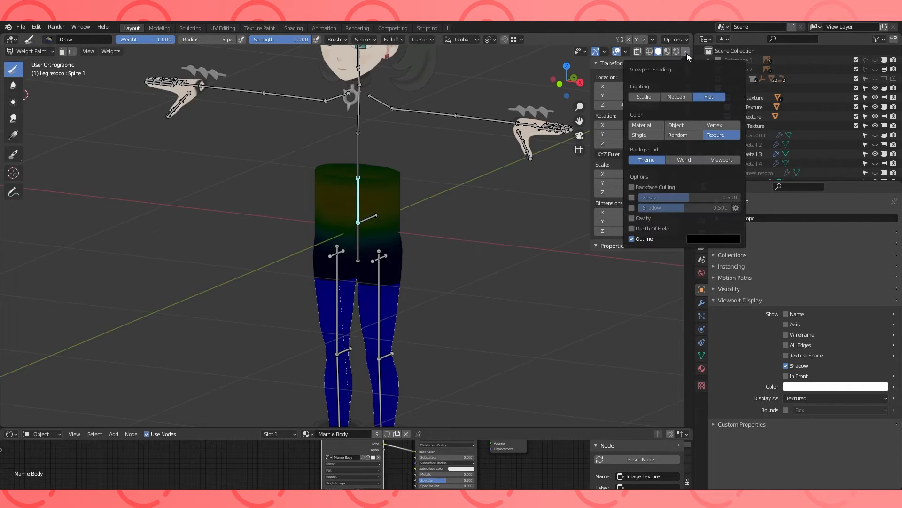
left_click(644, 128)
- Inspect the leg mesh weights of the waist, right upper thigh and origin bones
left_click(371, 218, "ctrl")
left_click(338, 252, "ctrl")
middle_click_drag(339, 252, 353, 173, "shift")
left_click(383, 138, "ctrl")
left_click(372, 404, "ctrl")
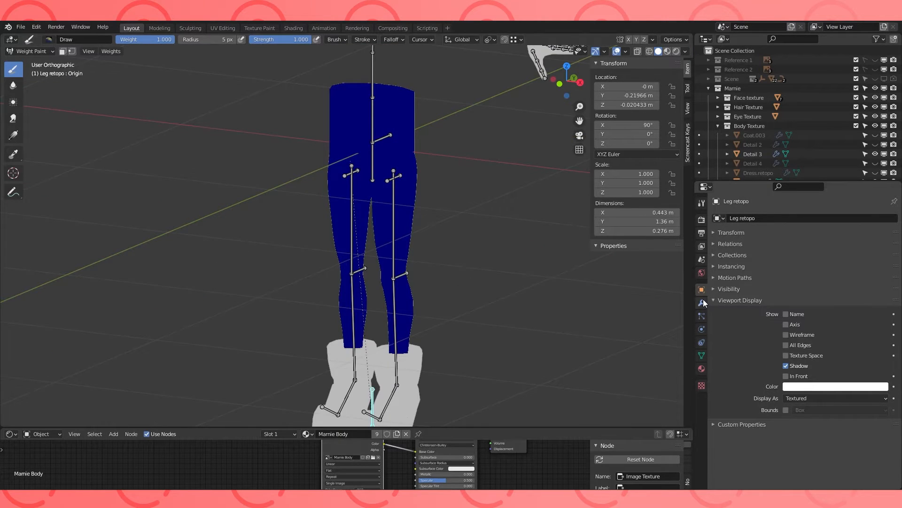
- Turn off Deform for the Waist bone and the Origin bone in the armature's Edit Mode
left_click(29, 51)
left_click(30, 62)
left_click(390, 137)
key("Tab")
left_click(384, 137)
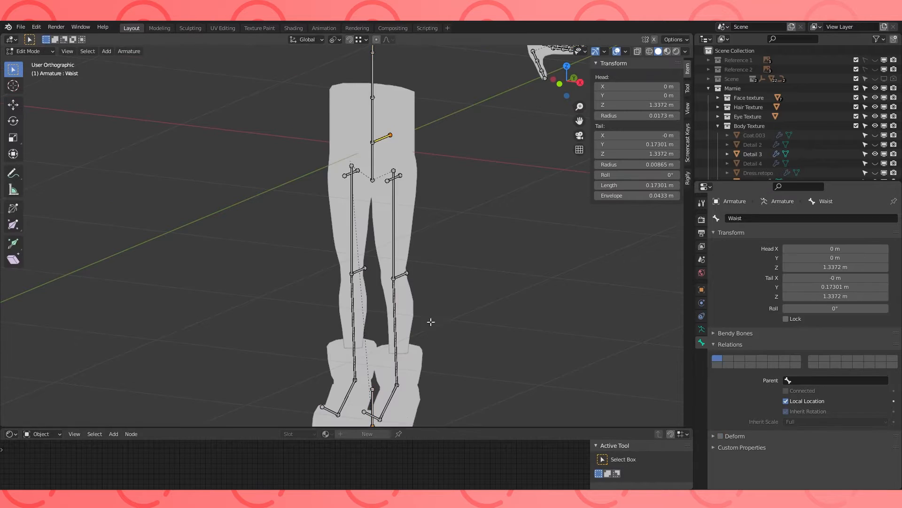
middle_click_drag(431, 321, 458, 264, "shift")
left_click(401, 334)
left_click(721, 436)
- Return to Object Mode and put the Leg retopo mesh back into Weight Paint mode with the armature selected
middle_click_drag(454, 145, 451, 206, "shift")
middle_click_drag(450, 205, 441, 206)
left_click(33, 51)
left_click(35, 62)
left_click(432, 200, "shift")
left_click(29, 50)
left_click(37, 111)
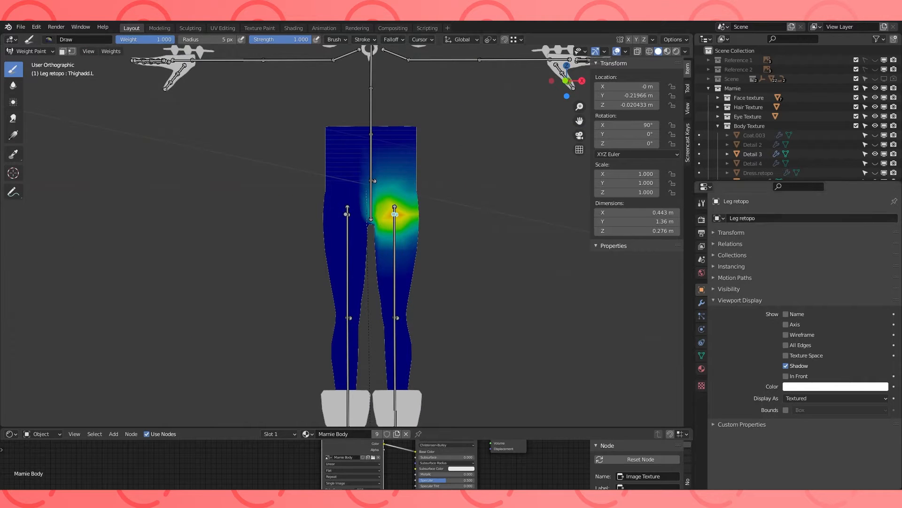
- Set the Weight Paint overlay's Zero Weights display to Active
middle_click_drag(407, 302, 420, 302)
left_click(626, 52)
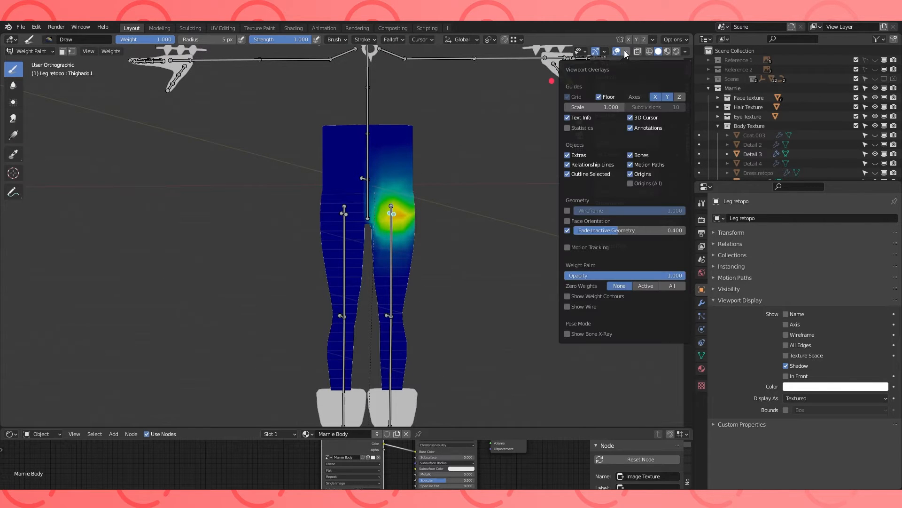
left_click(653, 283)
middle_click_drag(446, 232, 409, 218, "shift")
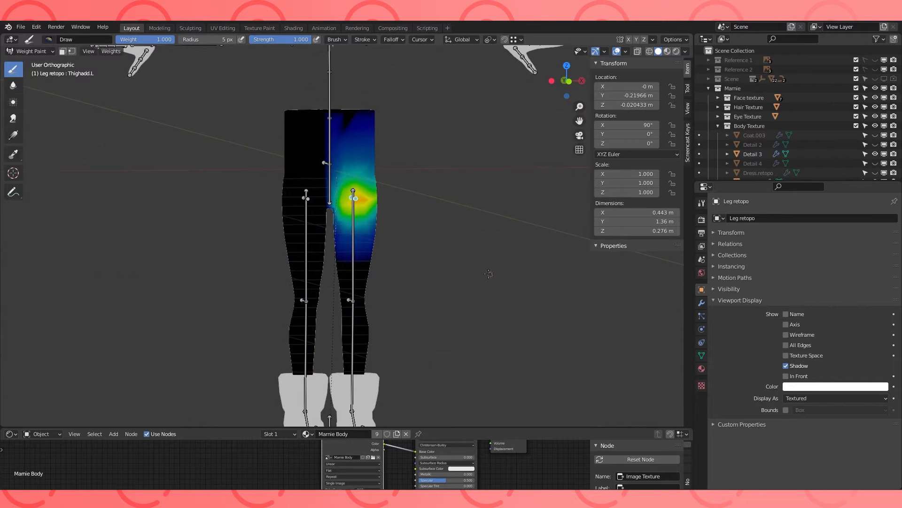
- Inspect the weights of the left knee, lower leg and thigh bones, test-rotating the lower leg bone
middle_click_drag(488, 274, 446, 277)
left_click(373, 295, "ctrl")
middle_click_drag(374, 295, 347, 297)
left_click(365, 322, "ctrl")
key("KP_3")
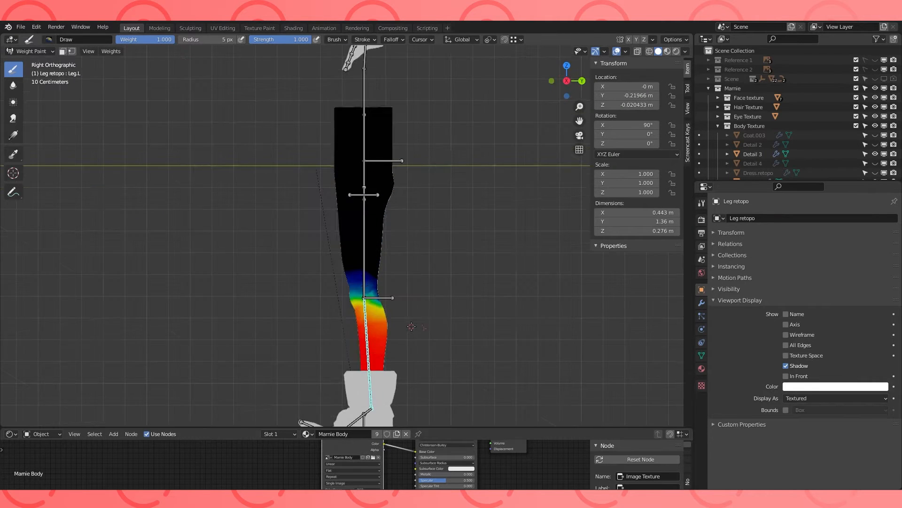
key("r")
right_click(433, 228)
left_click(364, 245, "ctrl")
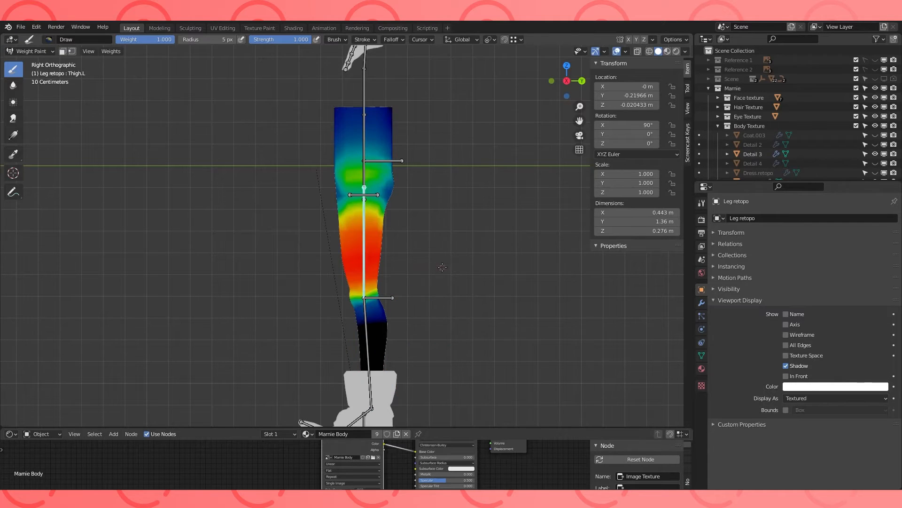
- Test-rotate the left knee helper bone and the thigh bone to examine how the leg mesh deforms
left_click(391, 298, "ctrl")
key("r")
right_click(441, 261)
left_click(365, 246, "ctrl")
key("r")
right_click(379, 286)
- Delete the three uppermost edge loops of the Leg retopo mesh in Edit Mode
middle_click_drag(381, 139, 386, 184, "shift")
key("Tab")
left_click(385, 155, "alt")
left_click(390, 188, "alt+shift")
left_click(395, 226, "alt+shift")
- Return the Leg retopo mesh to Object Mode and put it back into Weight Paint mode
left_click(37, 51)
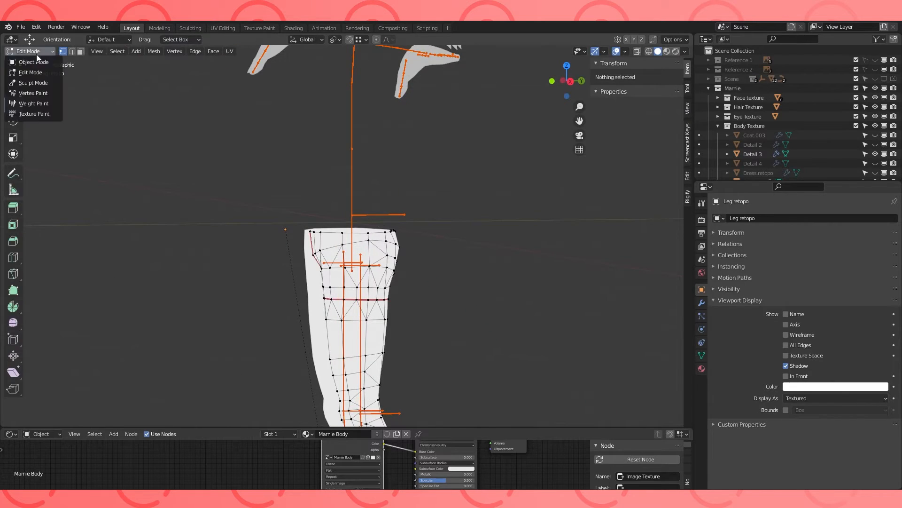
left_click(33, 62)
left_click(29, 51)
left_click(33, 103)
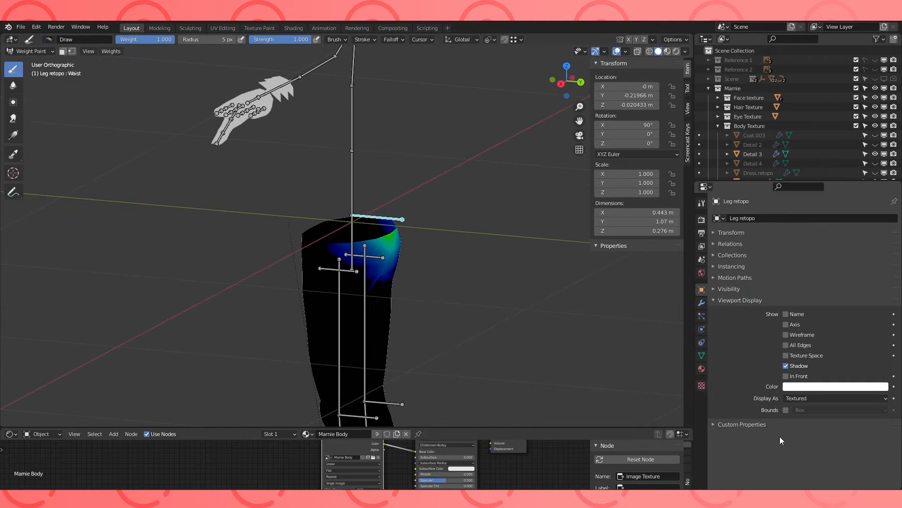
- Review the weight paint options for Auto Normalize and set the Draw brush's weight to 0
left_click(701, 202)
scroll(733, 348, "down", 10)
scroll(734, 282, "up", 5)
left_click(729, 320)
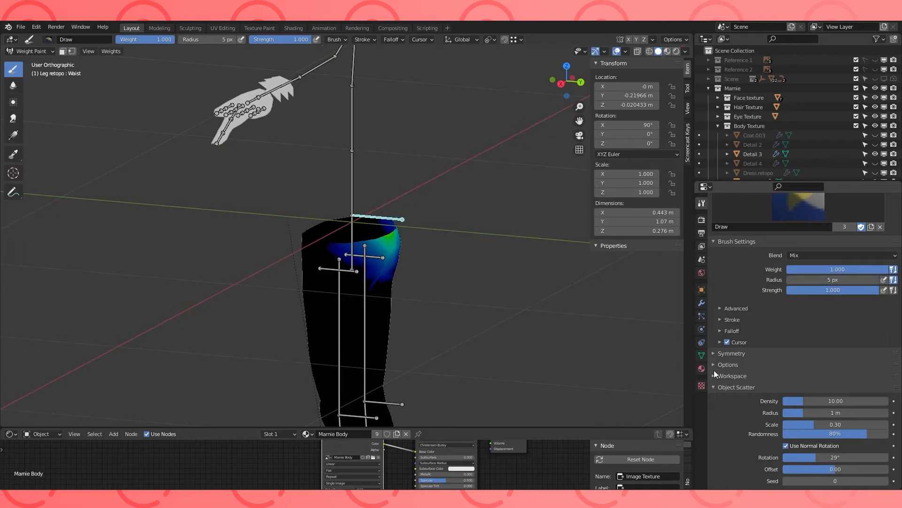
left_click(712, 364)
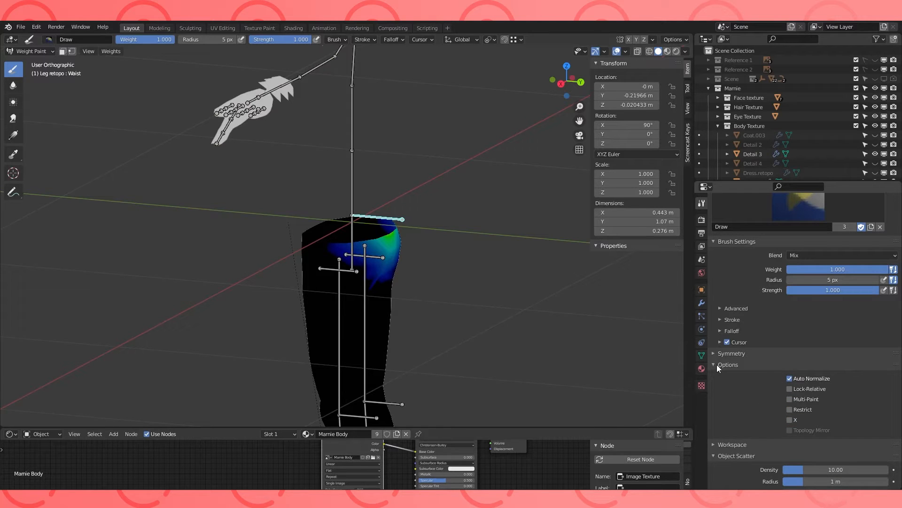
left_click(714, 365)
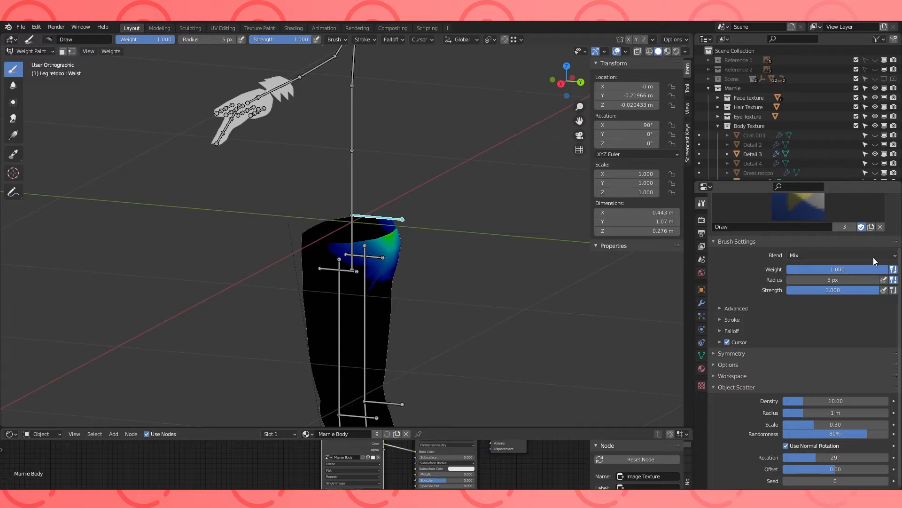
left_click_drag(873, 270, 787, 270)
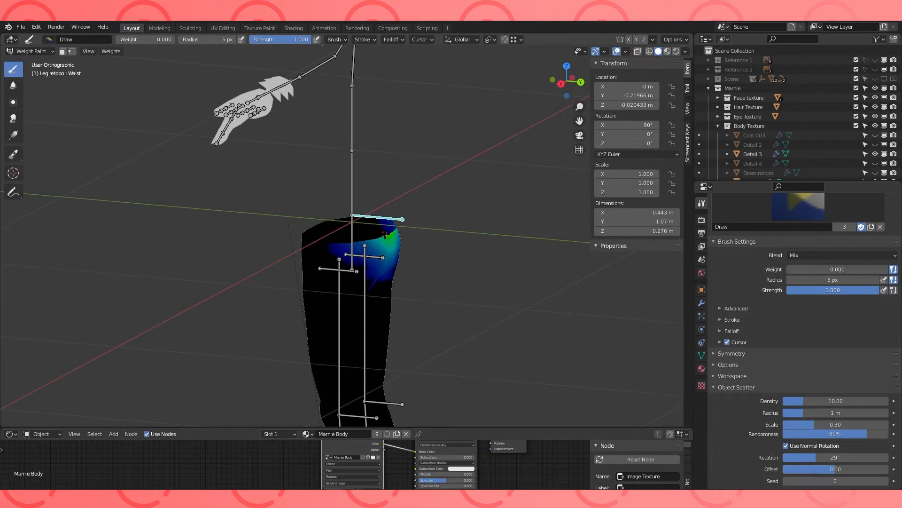
- Select all leg mesh vertices in Edit Mode and enable vertex selection masking in Weight Paint mode
key("Tab")
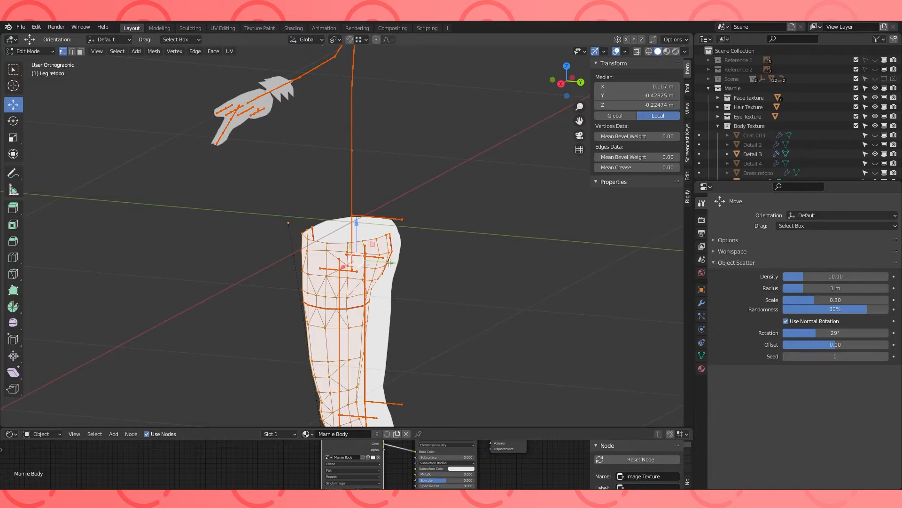
key("Tab")
left_click(72, 51)
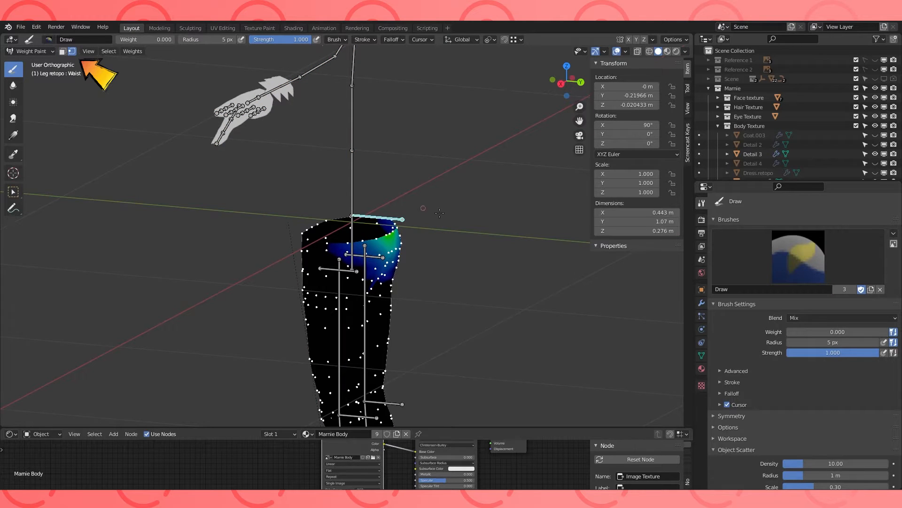
- Assign a weight of 0 to the selected vertices in the Waist vertex group and turn vertex selection masking off
left_click(702, 356)
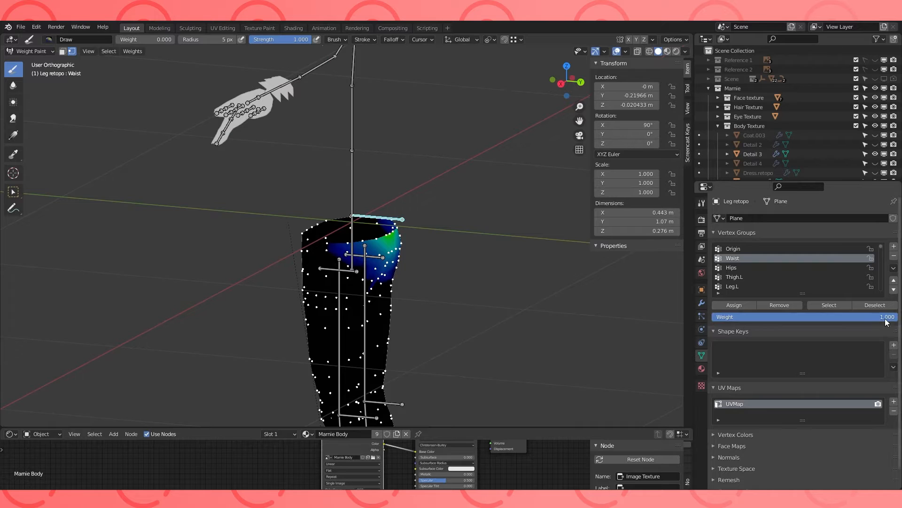
left_click_drag(875, 318, 748, 317)
left_click(734, 305)
left_click(352, 229)
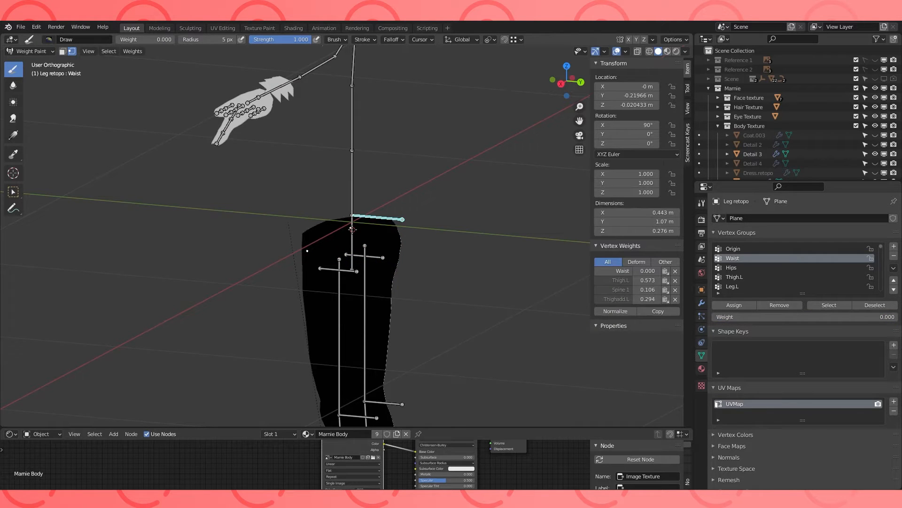
left_click(72, 52)
- Examine the weights of the Hips bone and the left thigh helper bone Thighadd.L from several angles
left_click(352, 249, "ctrl")
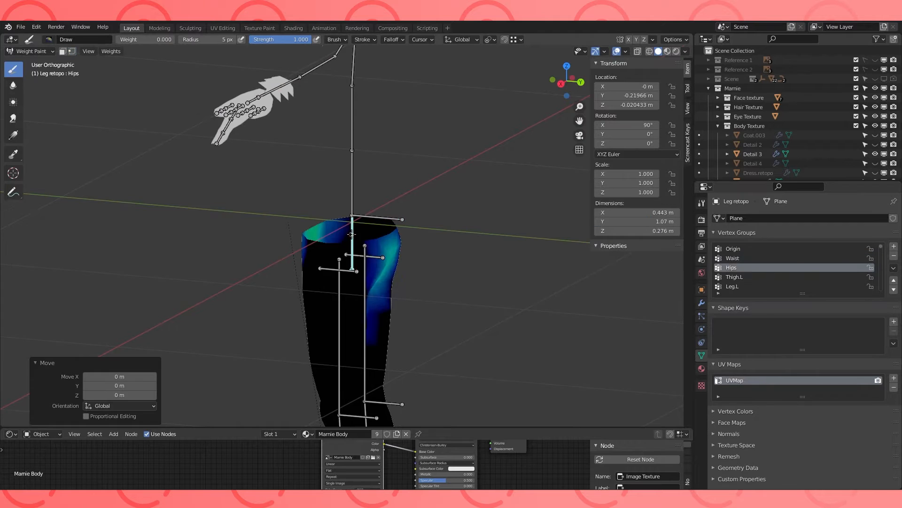
middle_click_drag(352, 250, 349, 249)
left_click(338, 270, "ctrl")
middle_click_drag(438, 282, 572, 294)
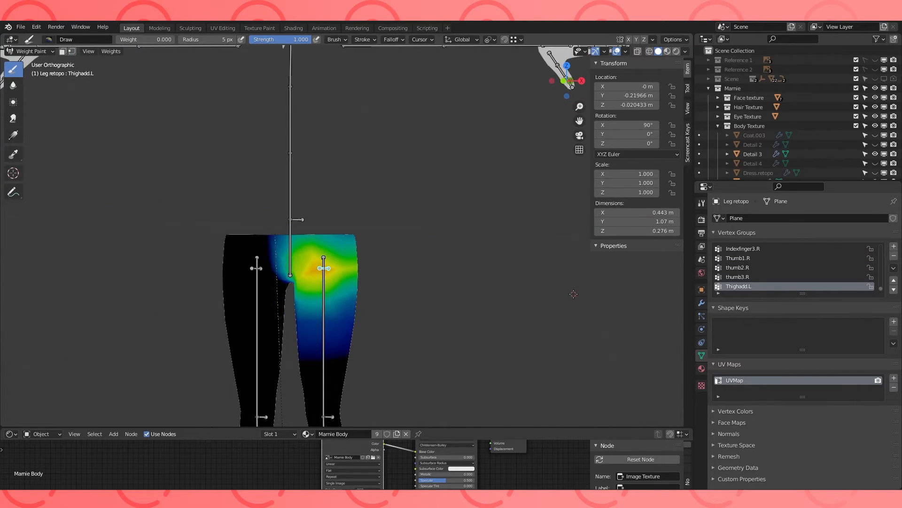
key("KP_1")
scroll(435, 278, "up", 2)
key("Tab")
key("Tab")
key("a")
key("Tab")
key("Tab")
middle_click_drag(418, 272, 354, 275)
left_click(354, 262, "ctrl")
key("KP_1")
- Fade the Thighadd.L weights around the left hip with linear Gradient tool strokes at weight 0 from below, above and the sides
left_click(701, 203)
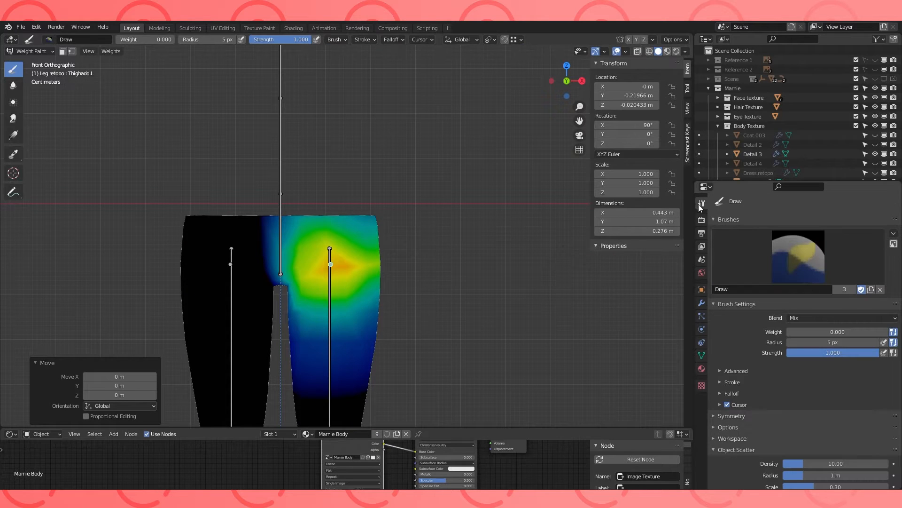
left_click(18, 139)
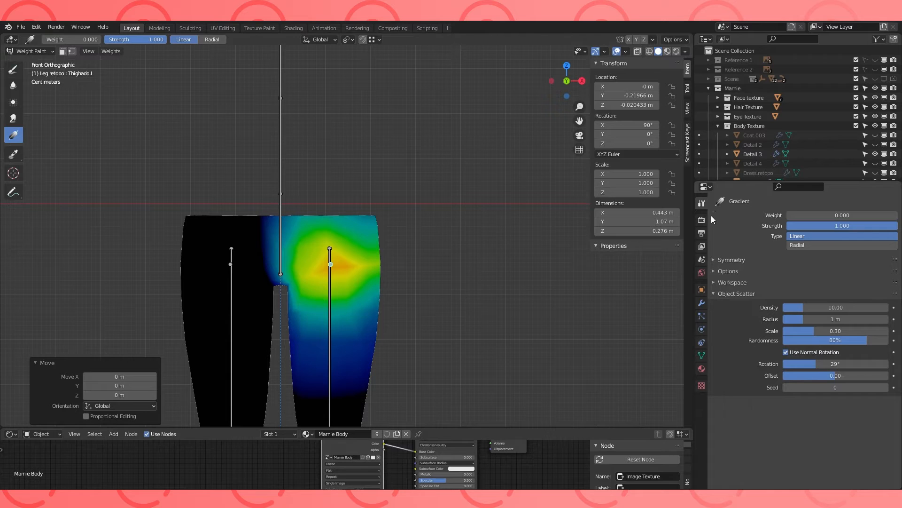
middle_click_drag(357, 405, 359, 373, "shift")
left_click_drag(357, 369, 348, 183)
mouse_move(261, 137)
left_mouse_down()
mouse_move(368, 337)
mouse_move(359, 344)
left_mouse_up()
middle_click_drag(520, 237, 350, 237)
left_click_drag(374, 150, 307, 305)
left_click_drag(323, 104, 325, 232)
middle_click_drag(463, 250, 644, 250)
mouse_move(378, 166)
middle_mouse_down()
mouse_move(404, 165)
mouse_move(345, 192)
middle_mouse_up()
- Select the mesh's top edge loop and assign it a weight of 0 in the Thighadd.L vertex group, with vertex masking on
key("Tab")
left_click(344, 187, "alt")
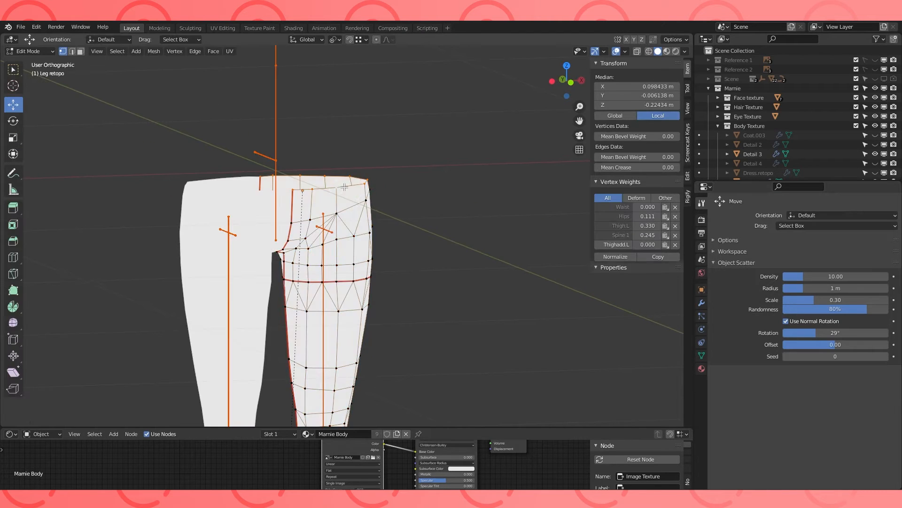
key("Tab")
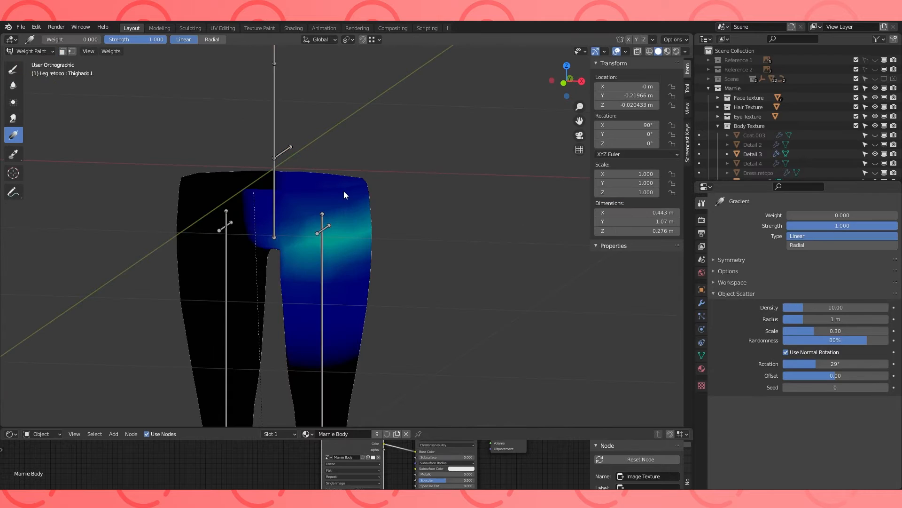
left_click(72, 52)
left_click(702, 354)
left_click(741, 303)
- Select the centre-seam vertices above the crotch and assign them a weight of 0 in Thighadd.L
key("KP_1")
key("Tab")
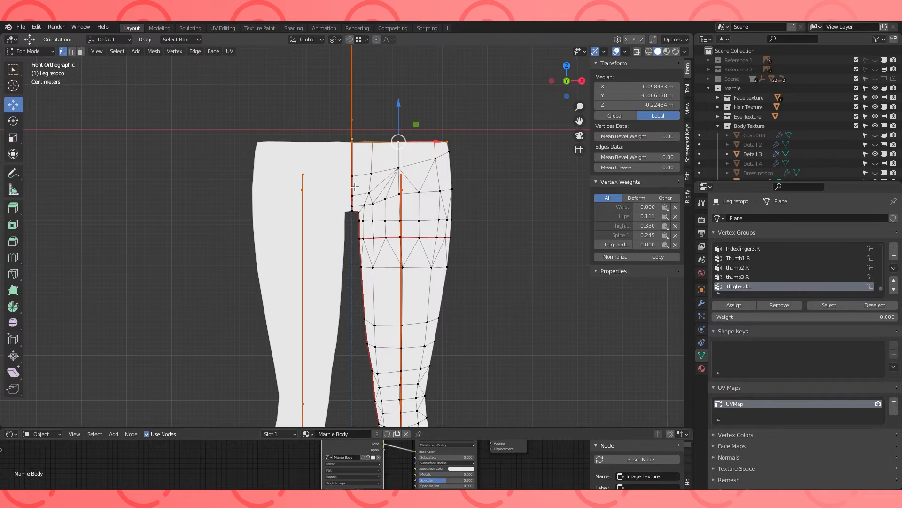
left_click(355, 187)
key("Tab")
left_click(734, 309)
- Circle-select the upper-thigh vertex rows below the crotch, assign them a weight of 0 in Thighadd.L, and turn vertex masking off
key("Tab")
key("c")
scroll(469, 273, "down", 1)
left_click_drag(363, 255, 503, 252)
right_click(503, 253)
left_click(649, 51)
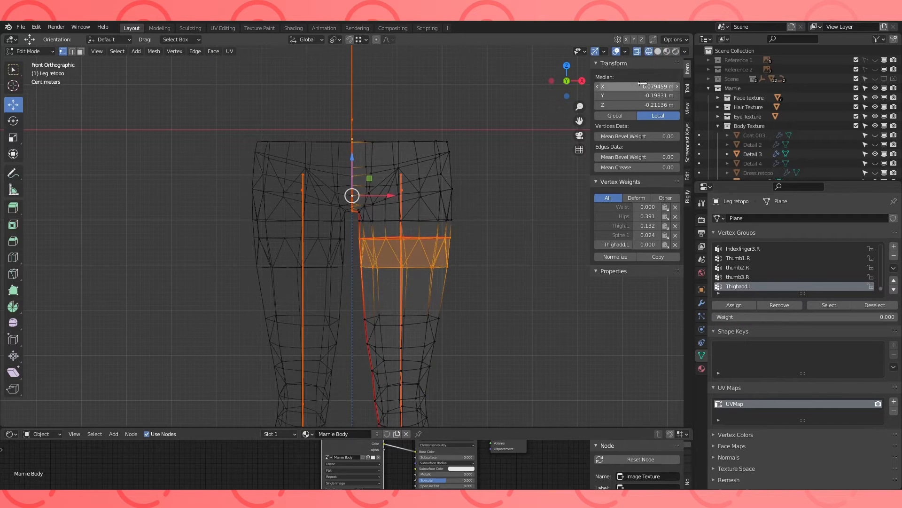
left_click(658, 51)
key("Tab")
middle_click_drag(467, 227, 512, 230)
left_click(31, 51)
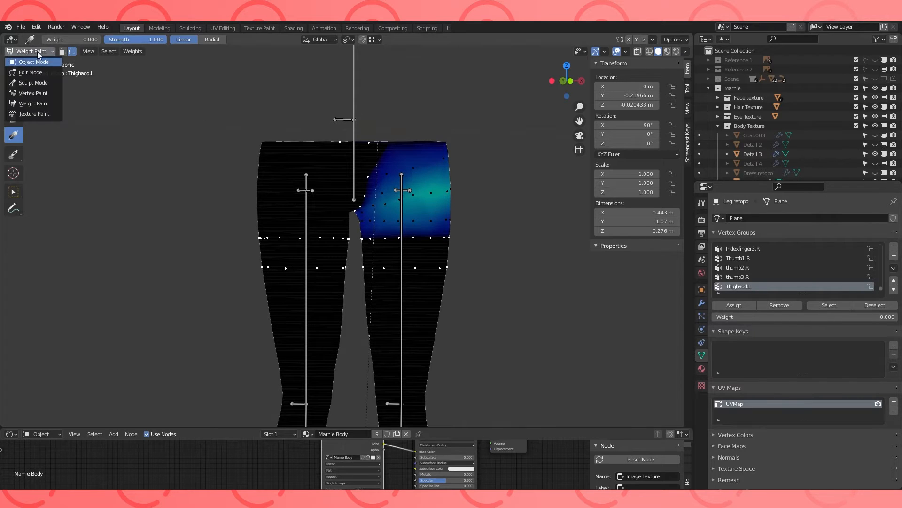
left_click(71, 50)
- Examine the weights of the left thigh, hips, waist and spine bones, and test-rotate the left thigh bone in side view
left_click(401, 202, "ctrl")
middle_click_drag(400, 184, 352, 174)
left_click(354, 173, "ctrl")
left_click(361, 134, "ctrl")
left_click(354, 127, "ctrl")
middle_click_drag(356, 127, 413, 240)
key("KP_1")
left_click(424, 326, "ctrl")
key("KP_3")
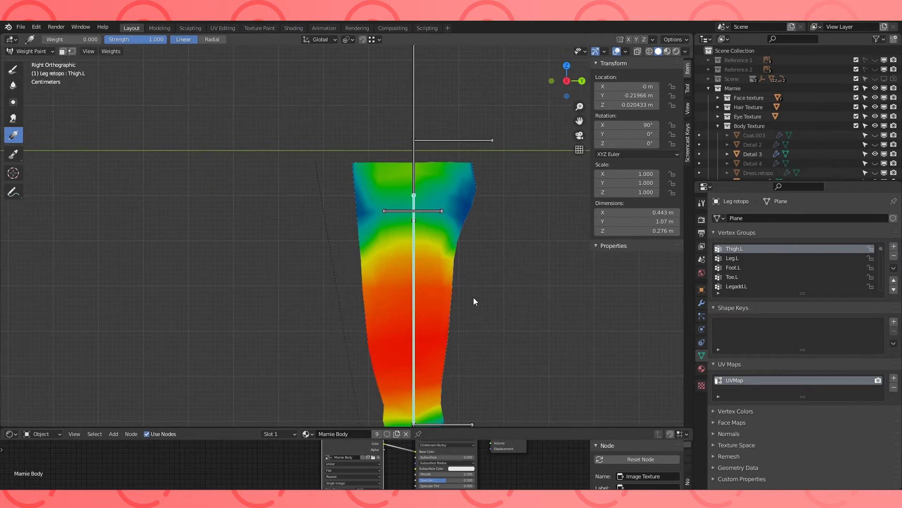
key("r")
right_click(354, 354)
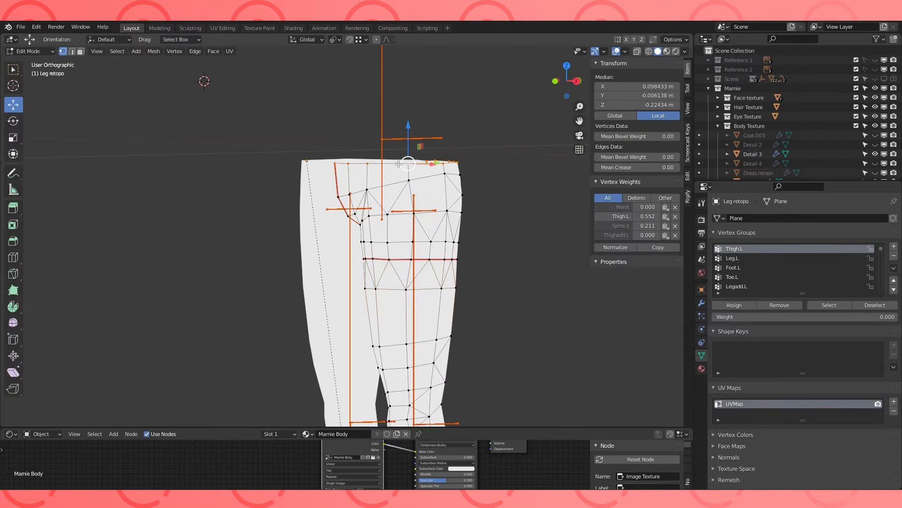
- Enable vertex masking and assign the selected top edge loop a weight of 0 in the Thigh.L vertex group
key("Tab")
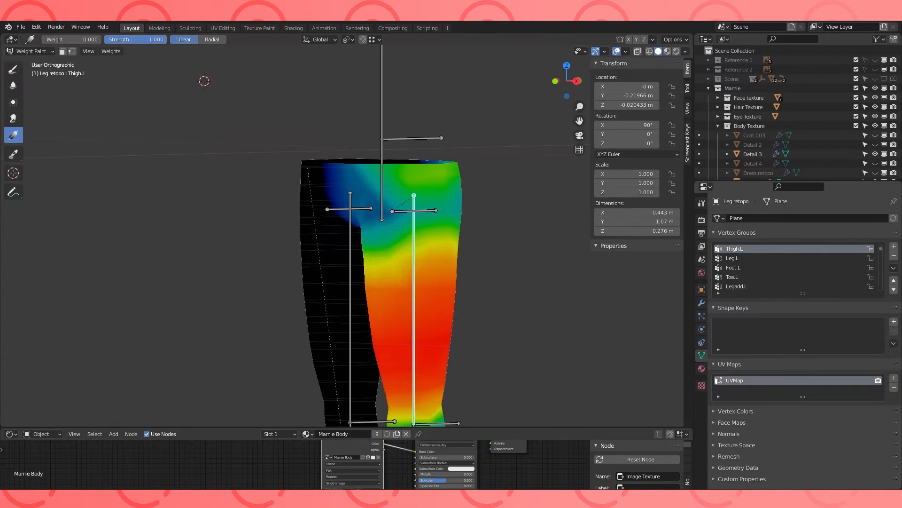
middle_click_drag(441, 264, 475, 264)
left_click(72, 51)
left_click(745, 303)
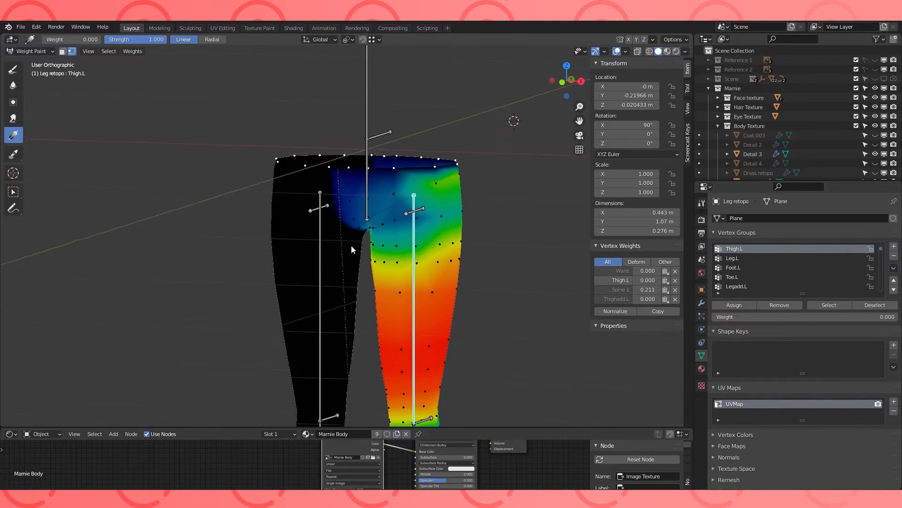
key("KP_1")
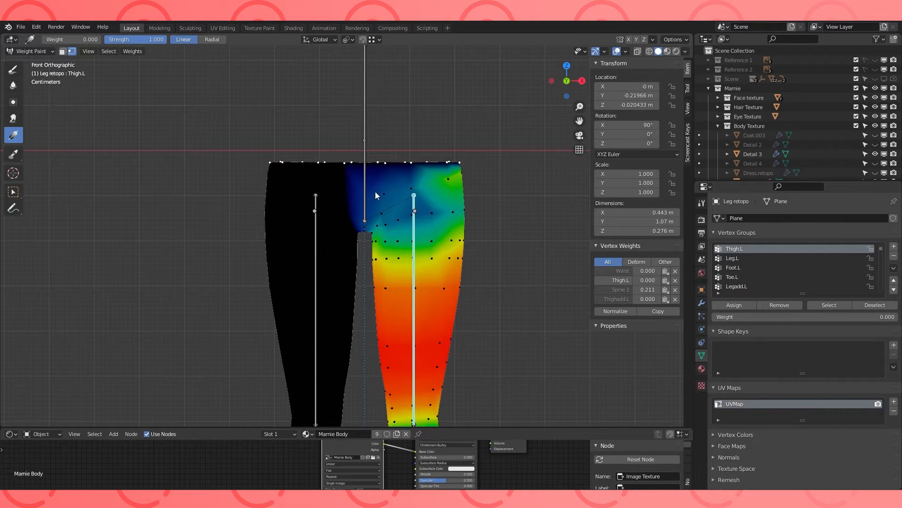
- Switch to the Draw brush with Subtract blending and a weight of 0.078
left_click(701, 202)
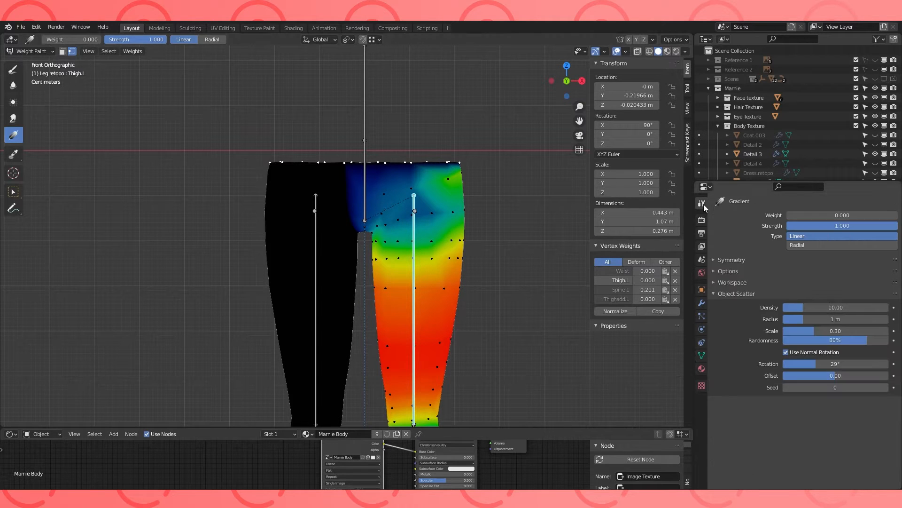
left_click(14, 67)
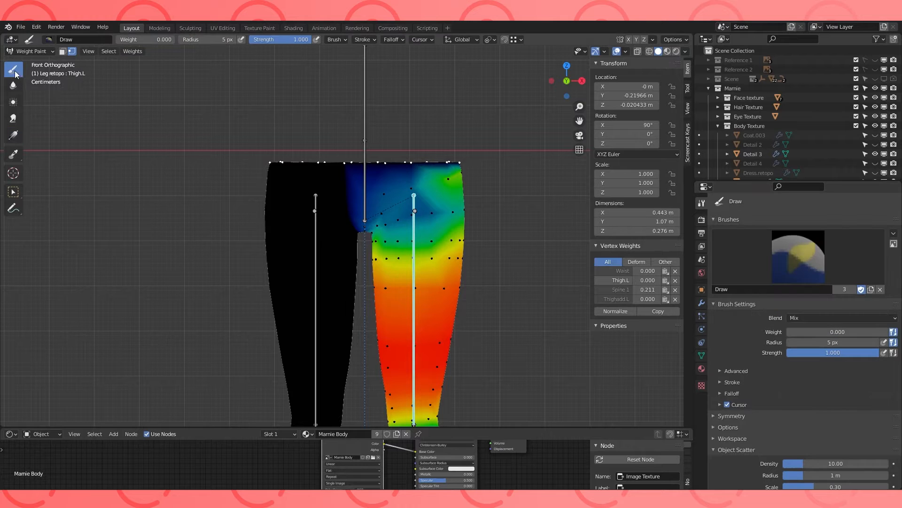
left_click(836, 319)
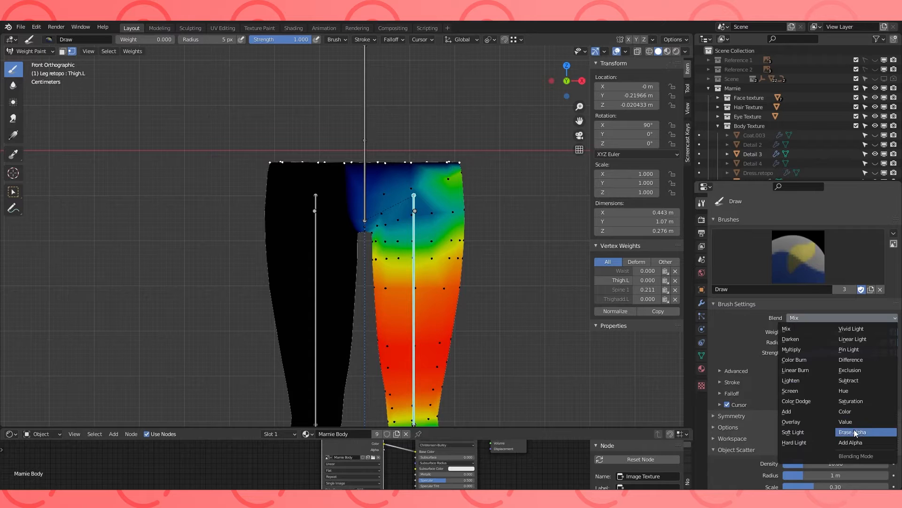
left_click(853, 379)
left_click_drag(797, 331, 805, 332)
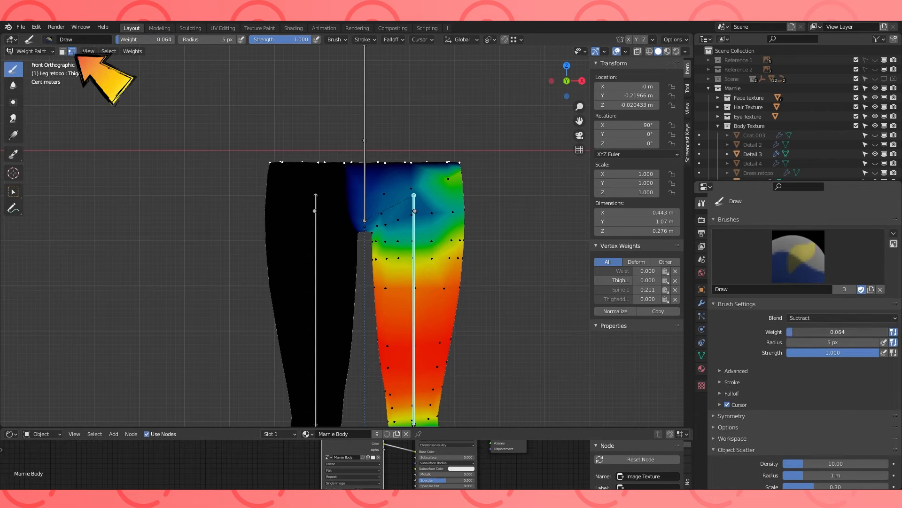
- Test-rotate the left thigh bone in side view to check the hip deformation
key("KP_3")
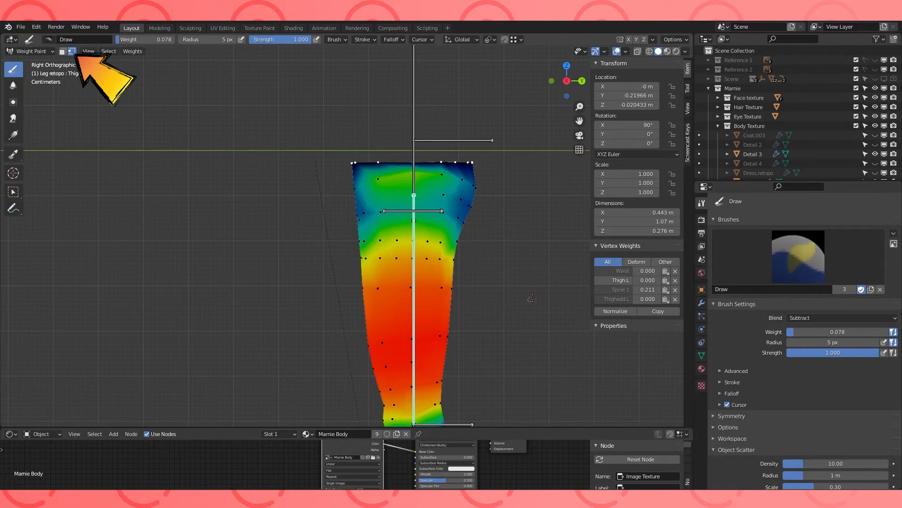
key("r")
right_click(394, 233)
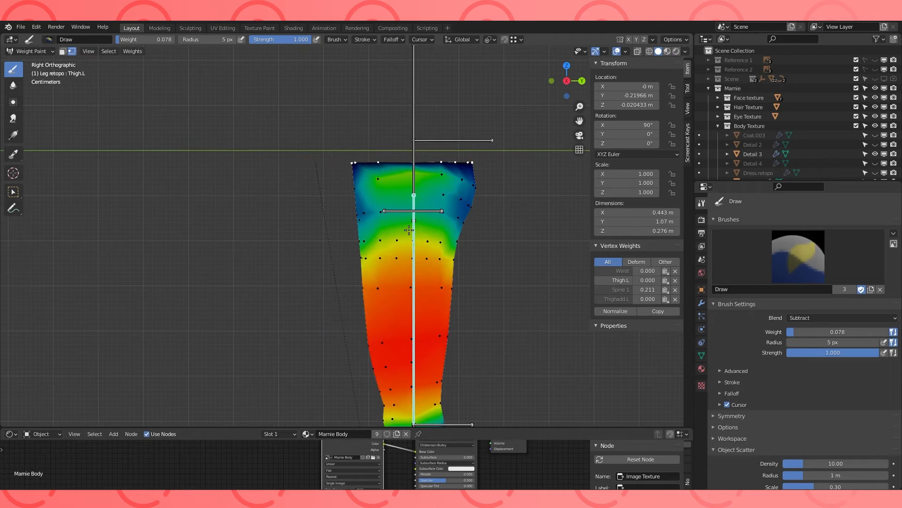
- Set the brush radius to 23 px and subtract Thigh.L weight near the top of the left hip's outer side
scroll(258, 144, "up", 1)
key("f")
left_click(421, 164)
left_click(374, 167)
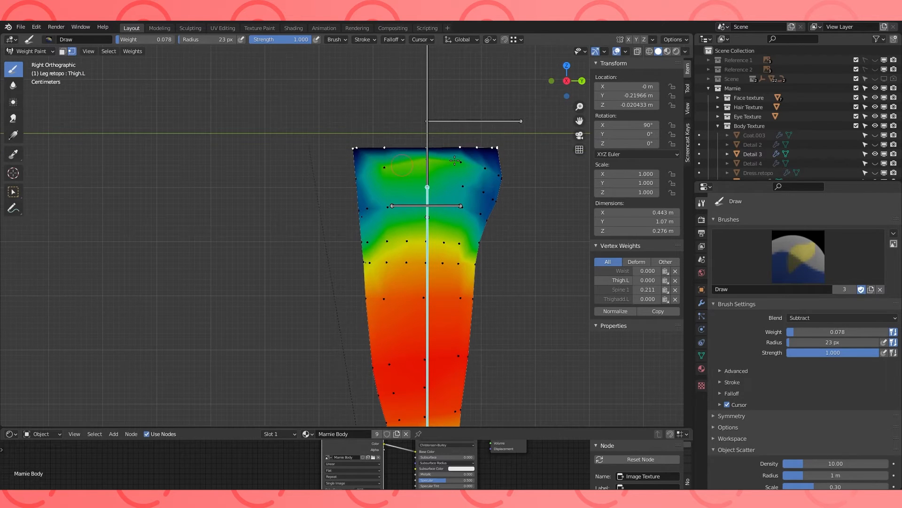
- Set the brush weight to 0.187, turn vertex masking off, subtract Thigh.L weight around the hip's side and back, and undo the last stroke
left_click_drag(795, 332, 806, 333)
left_click(72, 51)
mouse_move(476, 188)
left_mouse_down()
mouse_move(379, 175)
mouse_move(461, 159)
left_mouse_up()
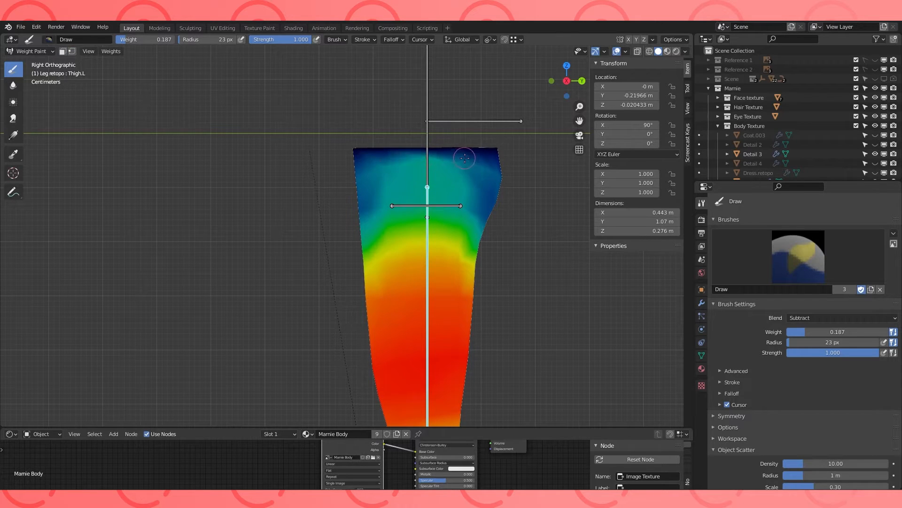
left_click_drag(390, 167, 448, 139)
middle_click_drag(448, 139, 401, 140)
mouse_move(503, 181)
left_mouse_down()
mouse_move(428, 147)
mouse_move(464, 145)
left_mouse_up()
middle_click_drag(534, 186, 492, 182)
left_click_drag(492, 200, 390, 142)
key("ctrl+z")
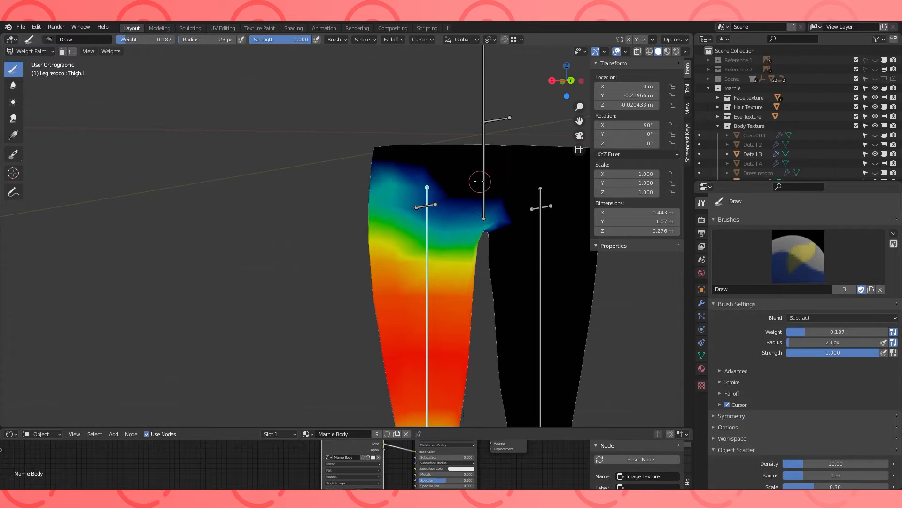
- Subtract Thigh.L weight around the crotch and the front of the left hip
middle_click_drag(509, 185, 502, 249)
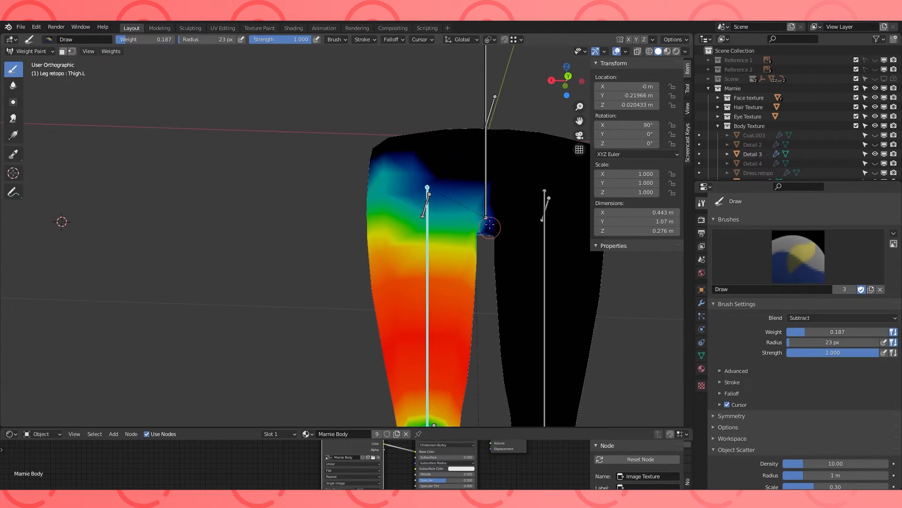
left_click_drag(469, 189, 496, 211)
middle_click_drag(446, 140, 351, 210)
mouse_move(376, 188)
left_mouse_down()
mouse_move(390, 165)
mouse_move(390, 188)
left_mouse_up()
mouse_move(417, 144)
middle_mouse_down()
mouse_move(412, 159)
mouse_move(429, 185)
middle_mouse_up()
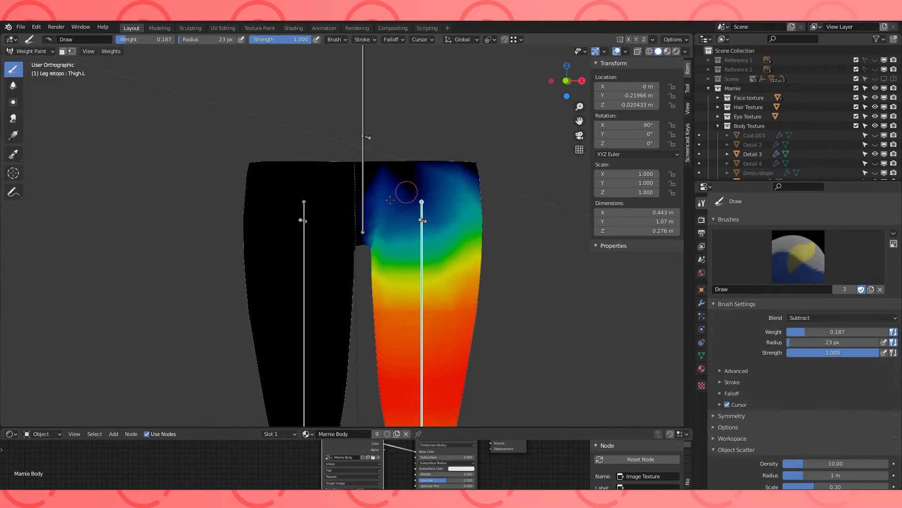
- Subtract the remaining Thigh.L weight at the inner upper left hip and rotate Thigh.L about -63 degrees in side view
left_click_drag(429, 185, 440, 167)
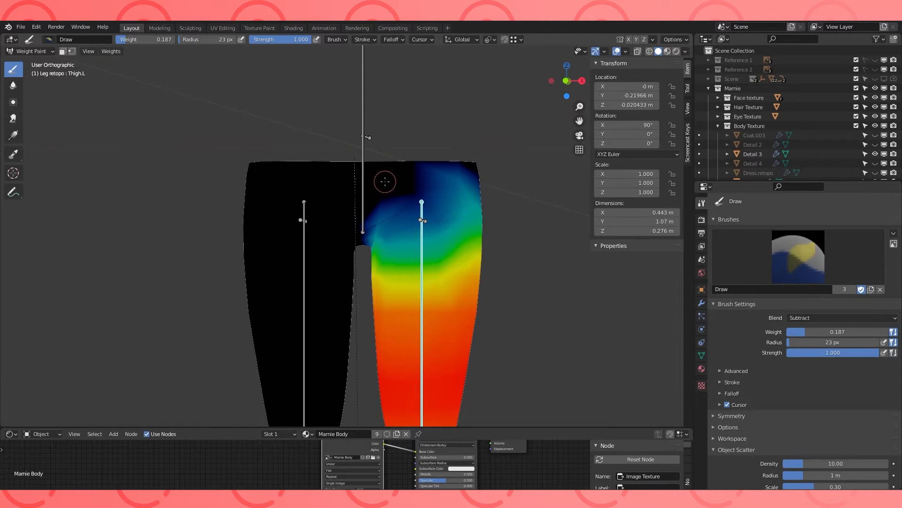
key("KP_3")
key("r")
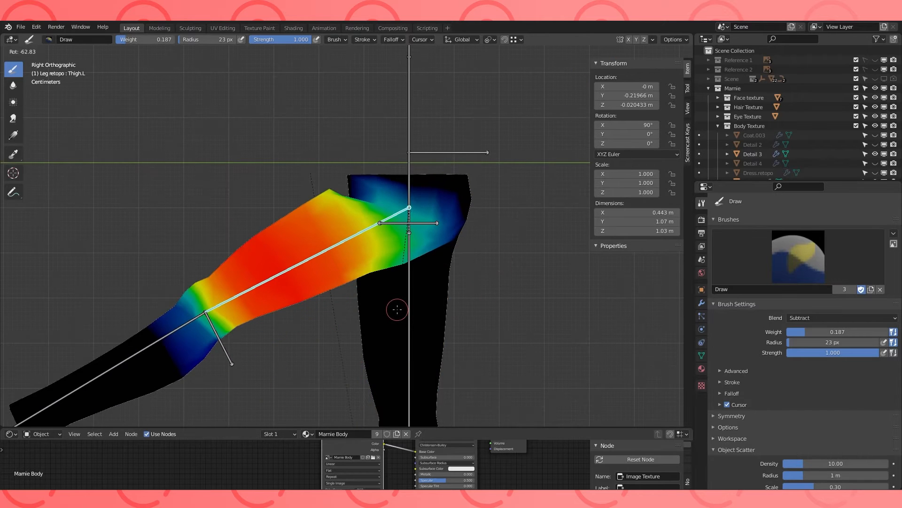
left_click(397, 308)
- Examine the hip weights of the Thighadd.L helper and the neighbouring bones on the raised leg
left_click(415, 219, "ctrl")
left_click(415, 224, "ctrl")
middle_click_drag(414, 217, 426, 229)
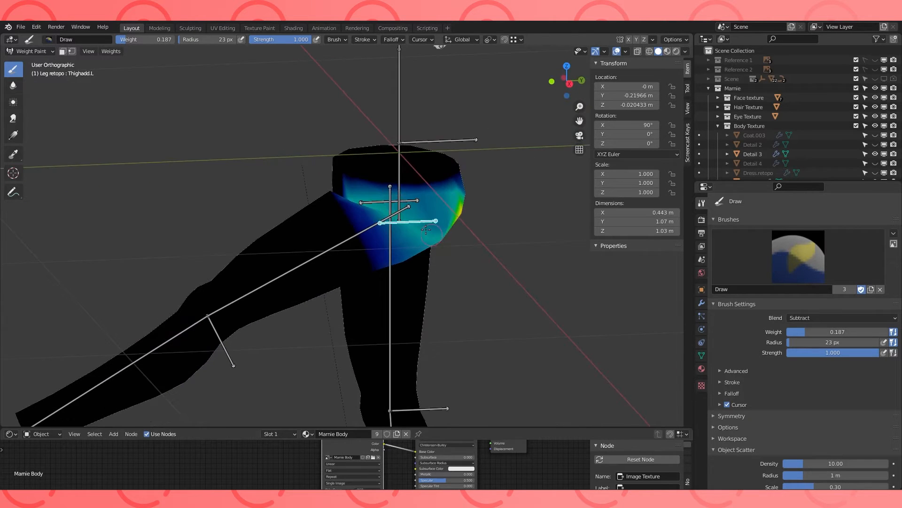
left_click(402, 201, "ctrl")
middle_click_drag(388, 190, 449, 195)
left_click(418, 193, "ctrl")
middle_click_drag(409, 254, 434, 245)
- Undo the last two changes and clear the rotation of Thigh.L
left_click(840, 318)
left_click(802, 412)
key("ctrl+z")
key("ctrl+z")
left_click(384, 192, "ctrl")
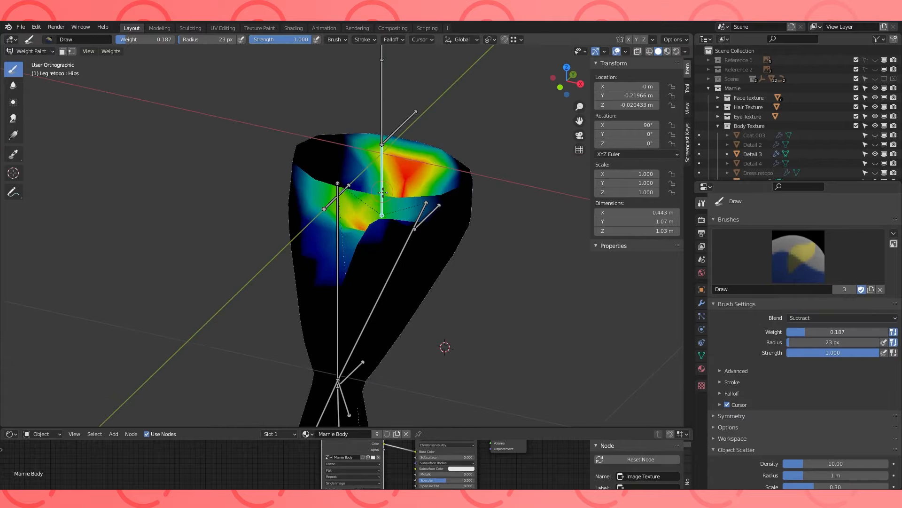
left_click(405, 247, "ctrl")
key("alt+r")
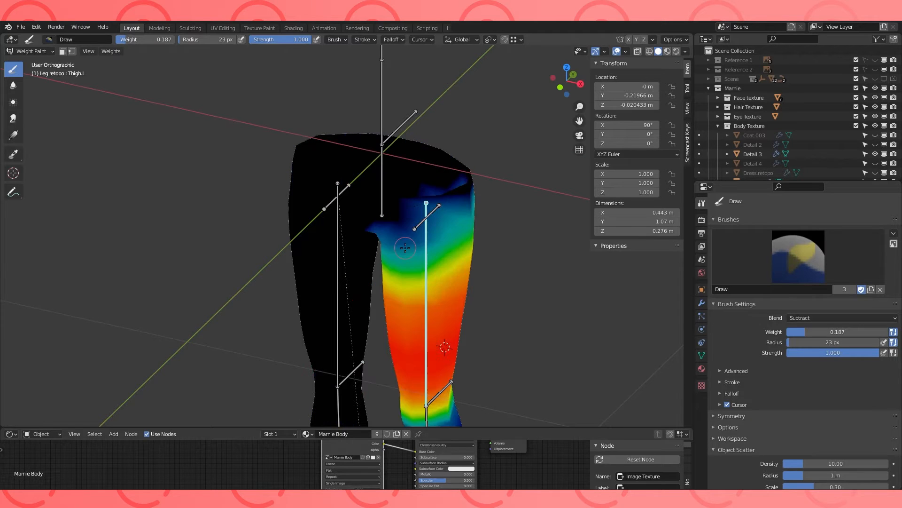
- Select the Hips bone in front view and set the Draw brush to Mix with weight 1.000 and strength 0.490
left_click(384, 180, "ctrl")
key("KP_1")
left_click(823, 319)
left_click(793, 328)
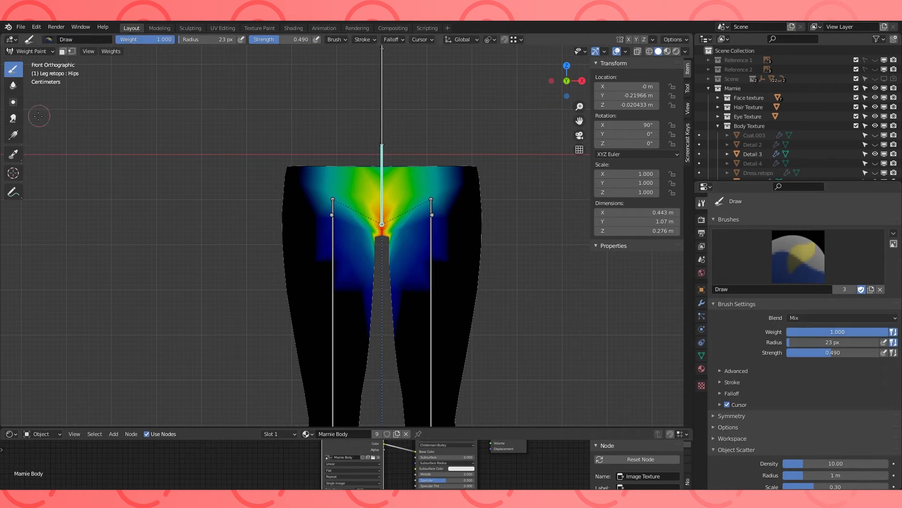
- Apply several weight gradients to the Hips group, fading downward from the waist, in front and side views
left_click(13, 135)
mouse_move(402, 165)
left_mouse_down()
mouse_move(505, 221)
mouse_move(541, 210)
mouse_move(526, 193)
left_mouse_up()
mouse_move(479, 125)
left_mouse_down()
mouse_move(503, 197)
mouse_move(517, 199)
left_mouse_up()
middle_click_drag(518, 199, 422, 184)
left_click_drag(382, 146, 385, 199)
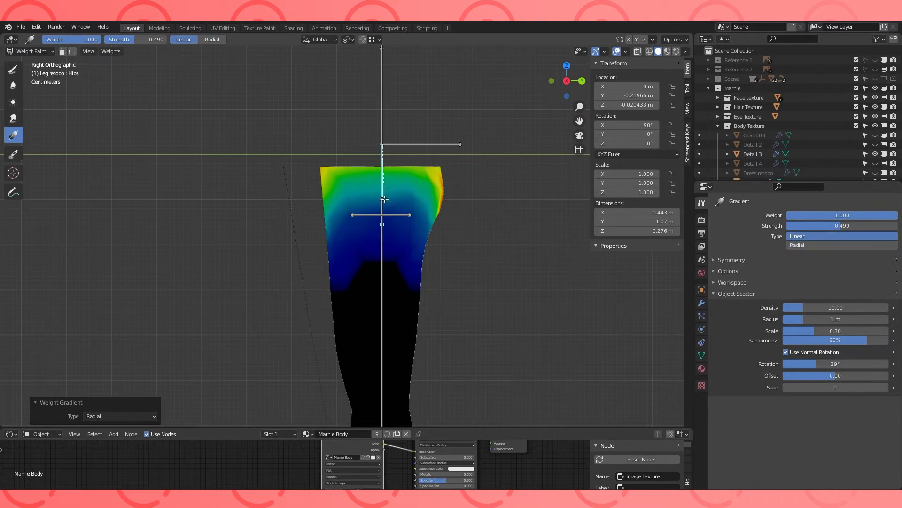
left_click_drag(416, 146, 389, 195)
middle_click_drag(485, 155, 396, 158)
key("KP_3")
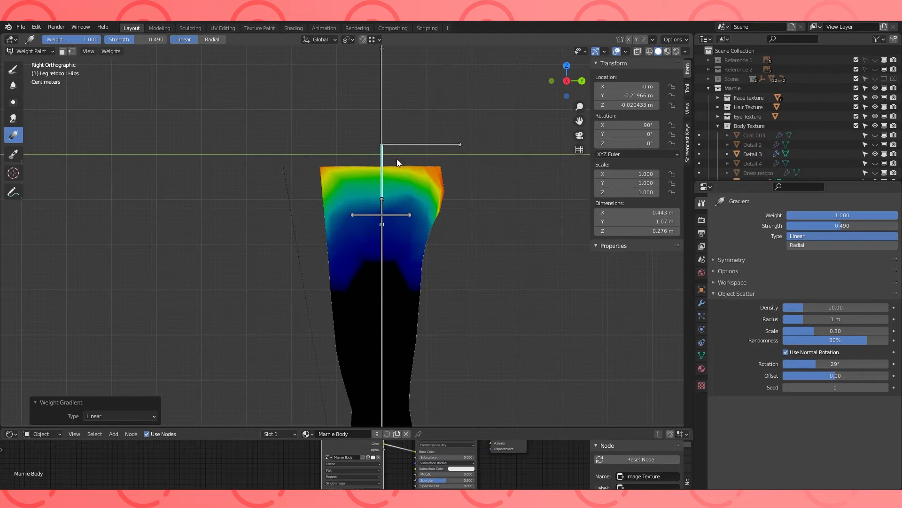
- Test-rotate Thigh.L and the Thighadd.L helper bone in side view to check the hip deformation
left_click(410, 285, "ctrl")
key("r")
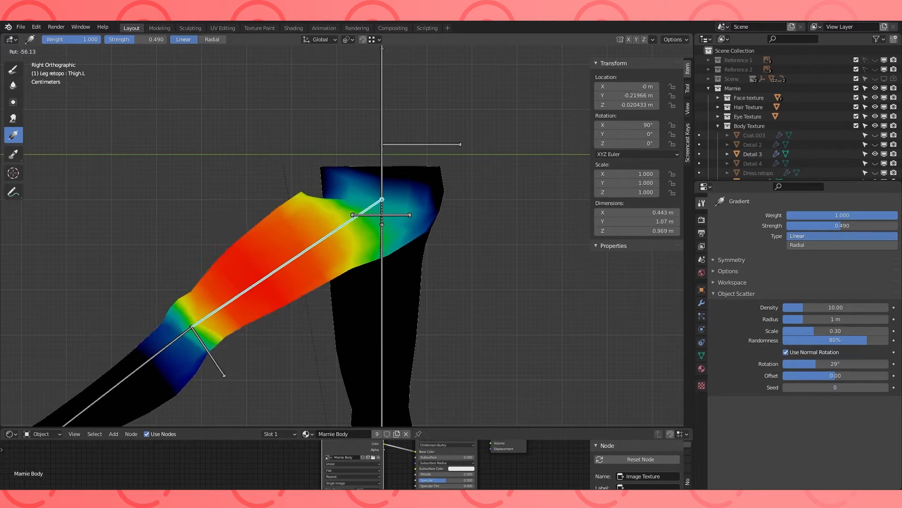
right_click(460, 343)
left_click(388, 214, "ctrl")
left_click(380, 289, "ctrl")
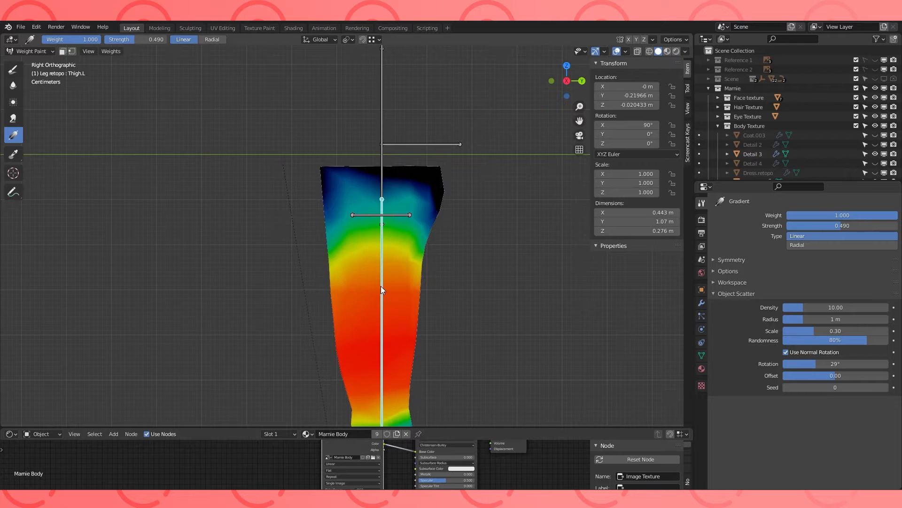
left_click(403, 217, "ctrl")
key("r")
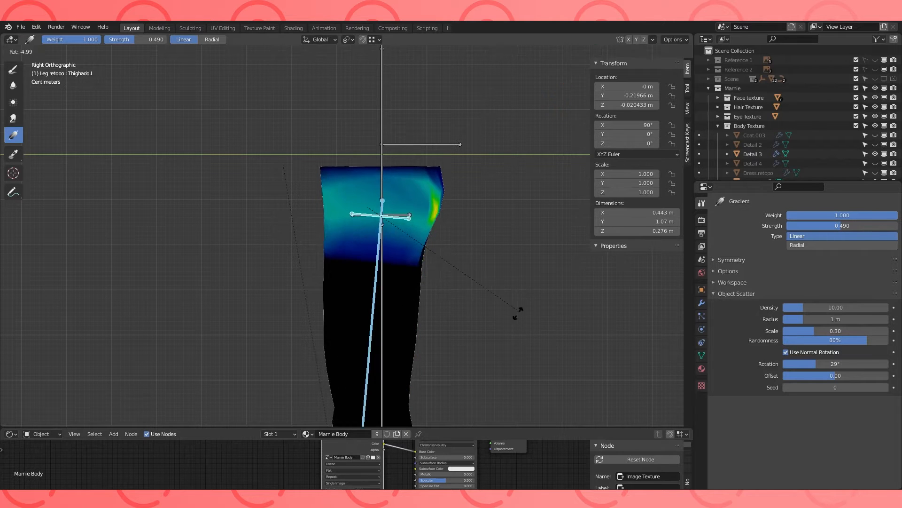
right_click(423, 289)
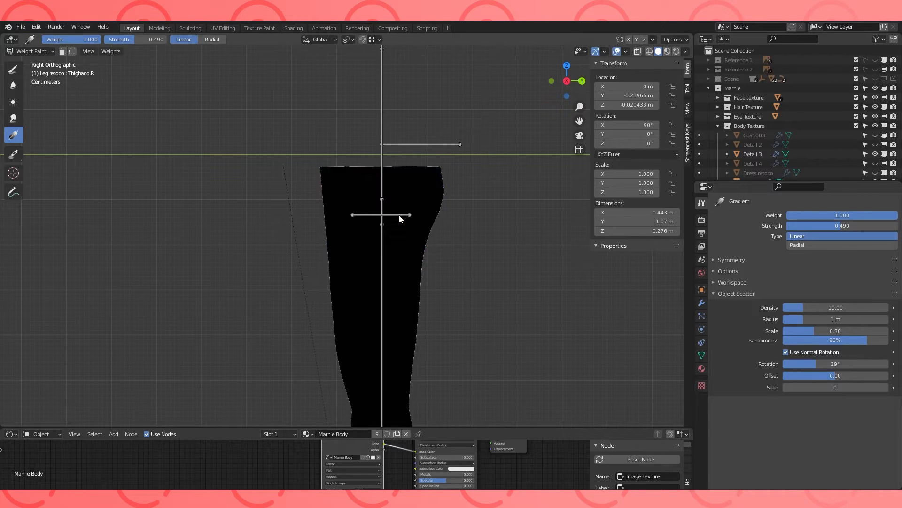
- Leave weight painting, select the armature, enter Edit Mode and show the bone properties
left_click(46, 51)
left_click(32, 62)
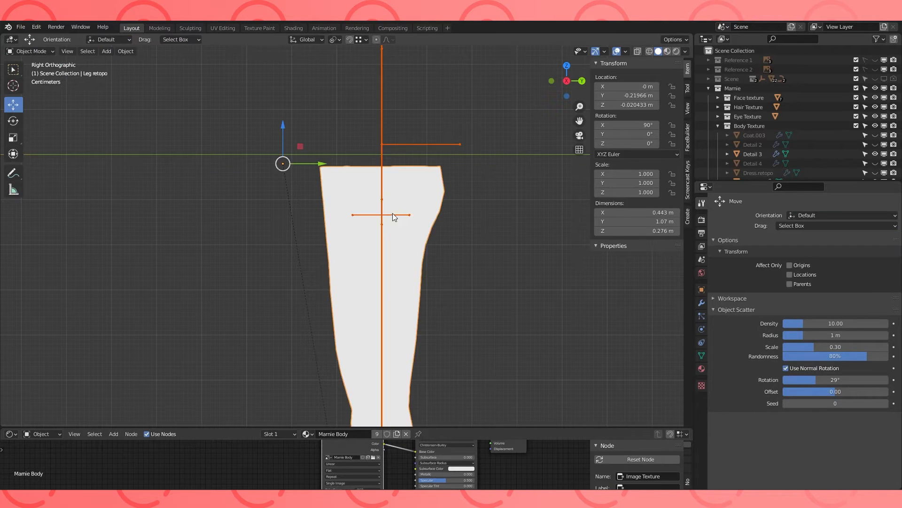
left_click(394, 213)
left_click(26, 52)
left_click(24, 72)
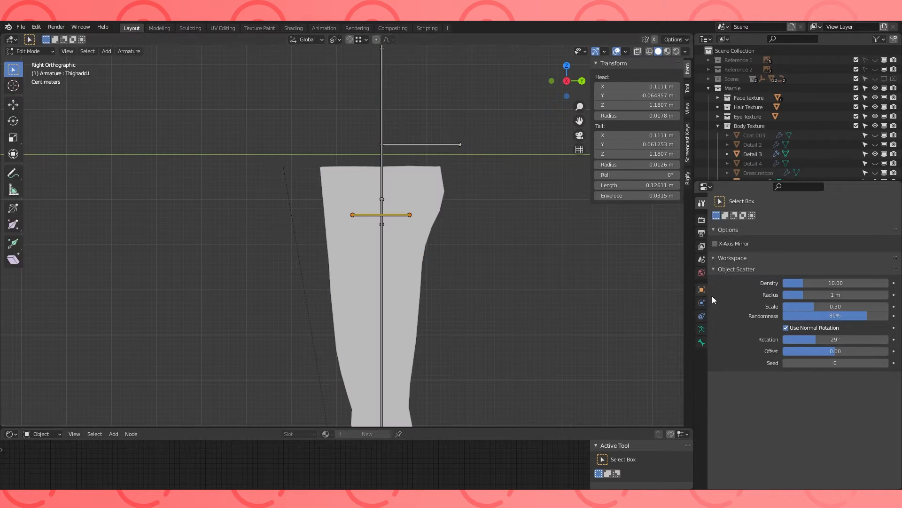
left_click(701, 329)
left_click(701, 343)
- Parent the Thighadd.L helper bone to Thigh.L with Keep Offset
left_click(379, 292)
left_click(398, 215)
middle_click_drag(390, 285, 465, 236)
left_click(381, 278)
left_click(389, 145)
left_click(386, 150)
left_click(811, 380)
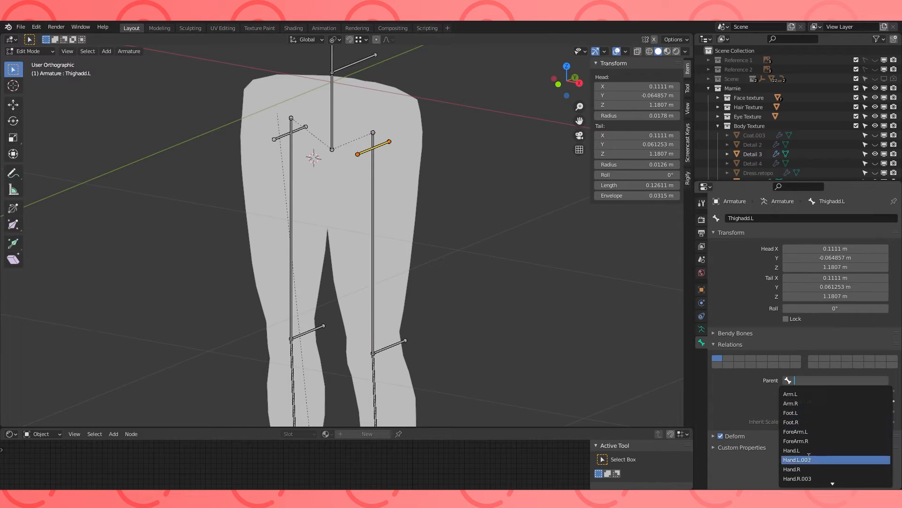
type("th")
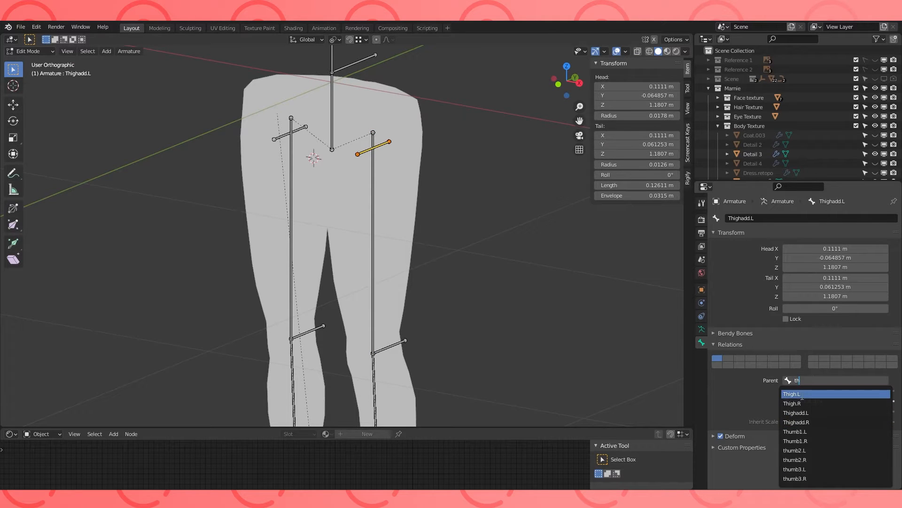
left_click(802, 394)
left_click(373, 191, "shift")
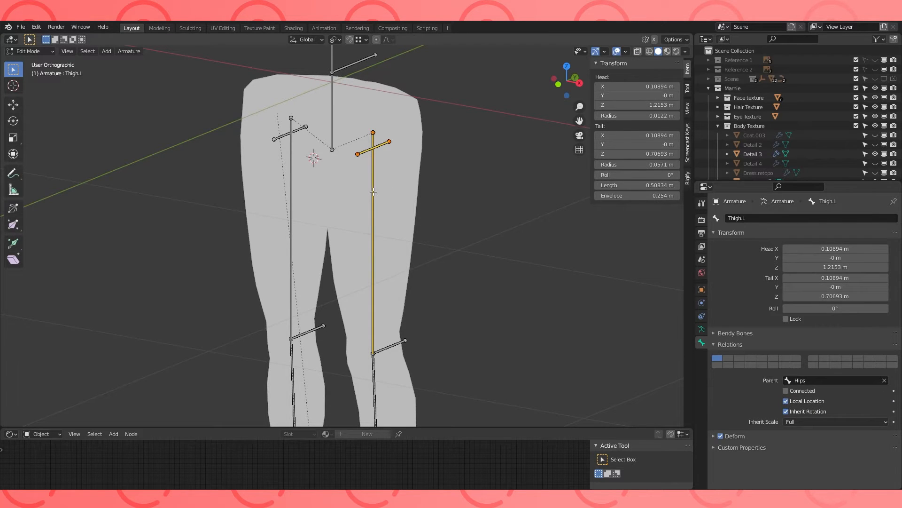
key("ctrl+p")
left_click(362, 200)
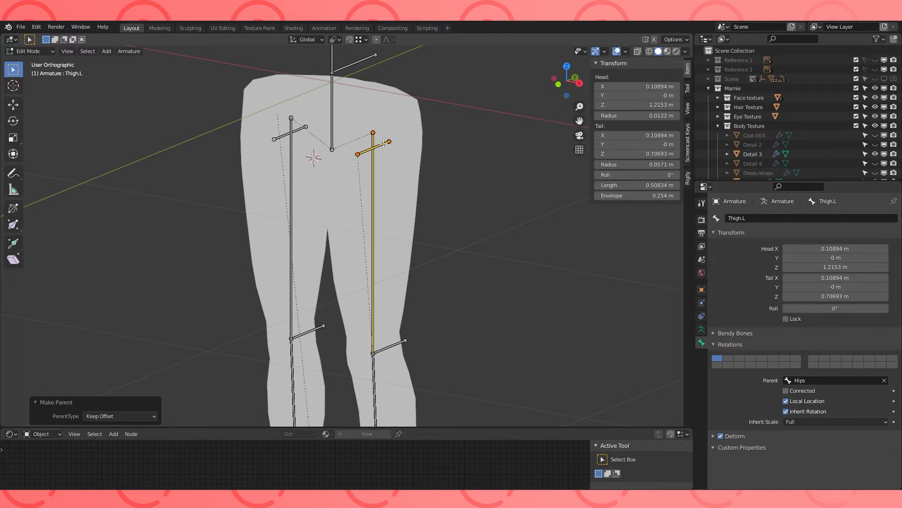
- Test-rotate the left thigh in Pose Mode from the side to check how its helper bone follows
key("KP_3")
key("ctrl+Tab")
key("r")
right_click(364, 162)
- Return the armature to Edit Mode and parent the Thighadd.R helper bone to Thigh.R with Keep Offset
middle_click_drag(365, 162, 401, 168)
left_click(314, 135)
left_click(325, 163, "shift")
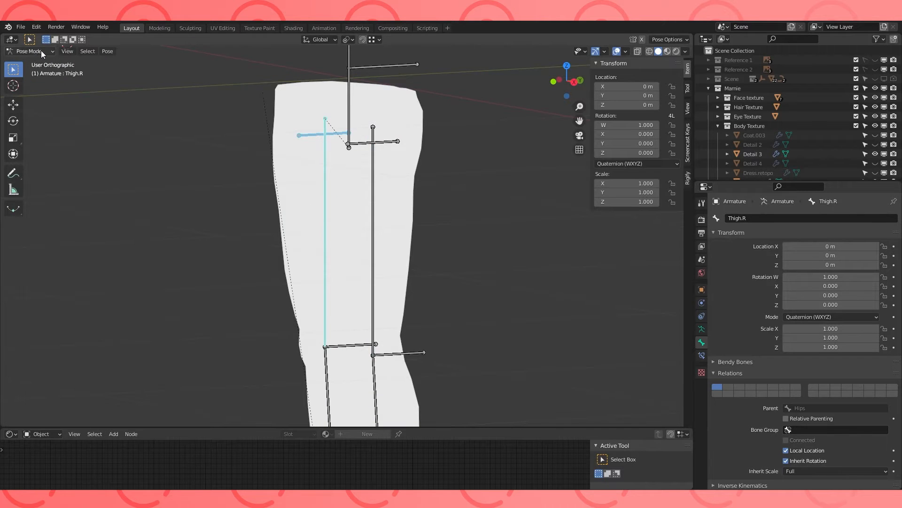
left_click(37, 51)
left_click(36, 69)
key("ctrl+p")
left_click(270, 187)
left_click(300, 135)
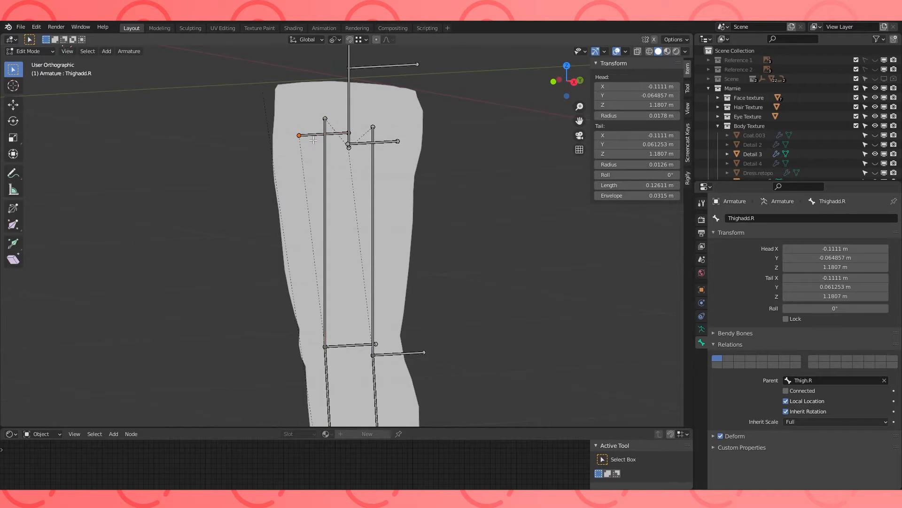
- Turn on snapping and hide the Leg retopo mesh to expose the thigh bones
middle_click_drag(300, 136, 312, 171, "shift")
key("KP_3")
left_click(349, 39)
middle_click_drag(357, 141, 450, 181)
scroll(449, 181, "up", 2)
scroll(852, 145, "down", 1)
scroll(852, 145, "down", 1)
left_click(875, 154)
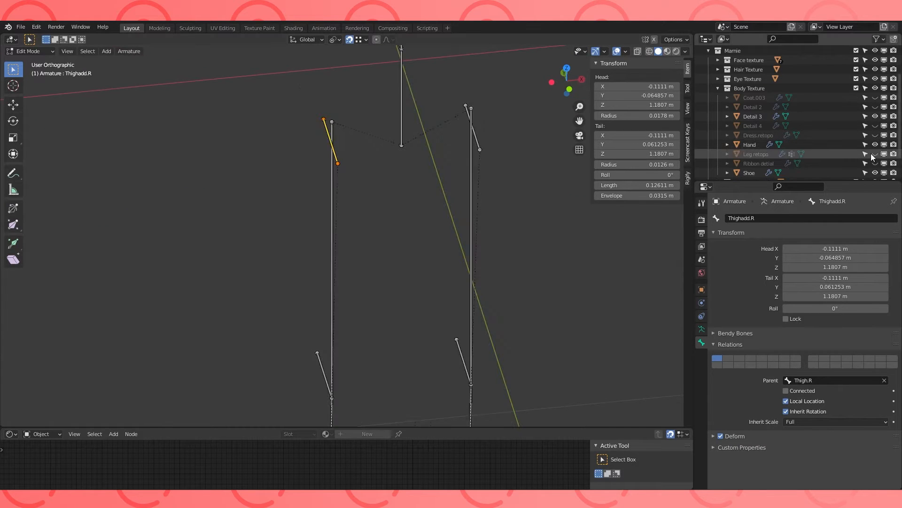
- Snap the heads of both Thighadd helper bones onto the heads of their thigh bones
key("g")
right_click(332, 122)
middle_click_drag(332, 121, 366, 113)
key("g")
left_click(332, 119)
left_click(470, 116)
key("g")
left_click(442, 84)
- Level both Thighadd helper bones by scaling them to 0 along Z
key("KP_3")
middle_click_drag(436, 92, 422, 188, "shift")
middle_click_drag(421, 188, 424, 205)
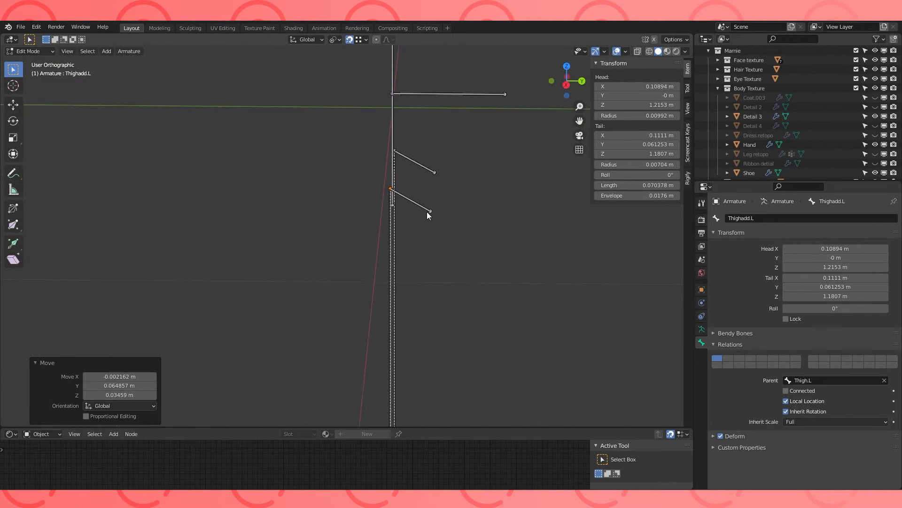
left_click(410, 161)
middle_click_drag(411, 162, 371, 155)
left_click(369, 162)
left_click(382, 164)
key("z")
key("0")
key("Return")
scroll(415, 204, "down", 3)
- Lengthen the Thighadd helper bones by moving their tails about 0.05 m along Y in side view
key("KP_3")
left_click(401, 201)
key("g")
key("y")
left_click(411, 192)
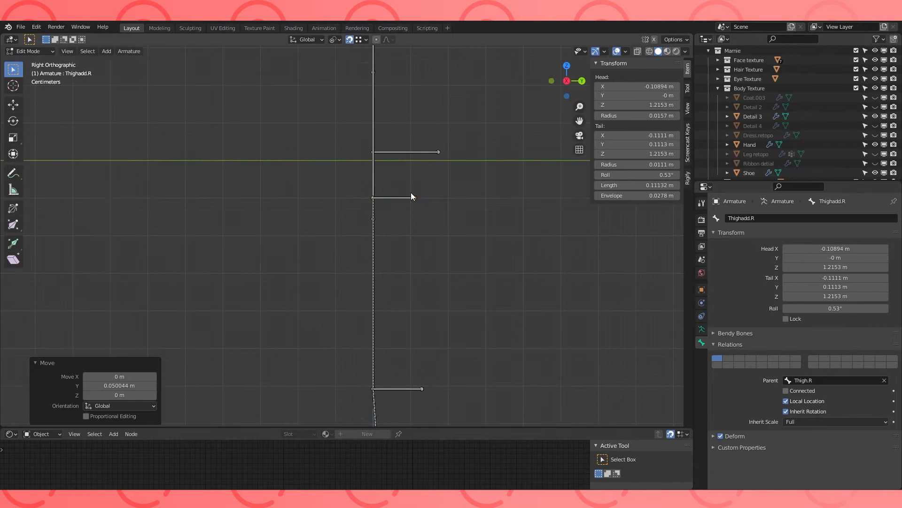
- Unhide the Leg retopo mesh and test-rotate Thigh.L in Pose Mode from the side
middle_click_drag(411, 197, 433, 188)
left_click(875, 154)
left_click(403, 253)
key("KP_3")
left_click(29, 52)
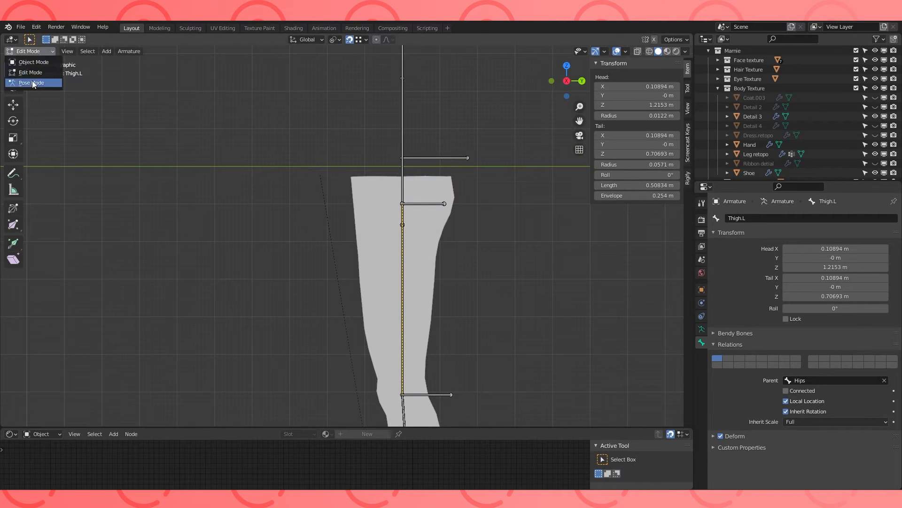
left_click(33, 83)
key("r")
right_click(357, 282)
middle_click_drag(357, 282, 430, 281)
- Return to Object Mode, add the leg mesh to the selection and enter Weight Paint mode
left_click(30, 52)
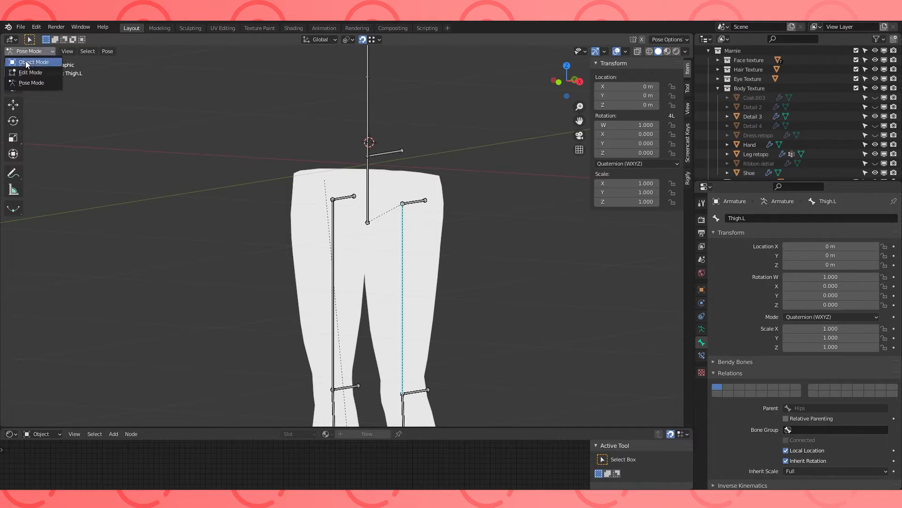
left_click(30, 62)
left_click(310, 198, "shift")
left_click(30, 52)
left_click(38, 103)
- Raise Thigh.L forward in side view and bend the knee by rotating Leg.L about 78 degrees
left_click(401, 249, "ctrl")
key("r")
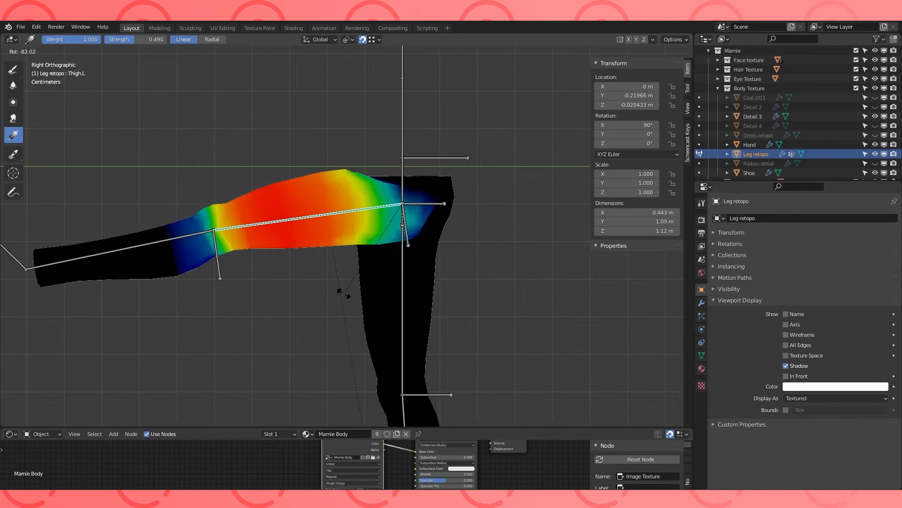
left_click(358, 290)
left_click(207, 275, "ctrl")
middle_click_drag(206, 275, 320, 202, "shift")
key("r")
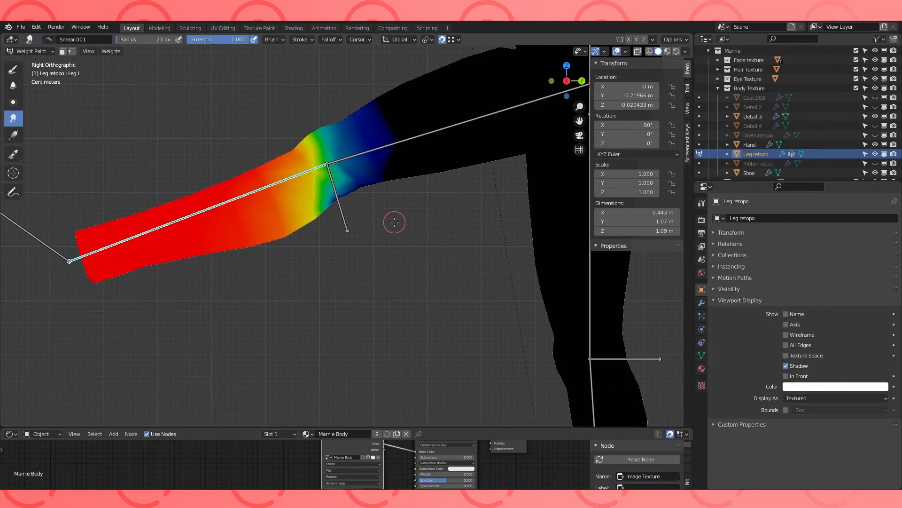
key("r")
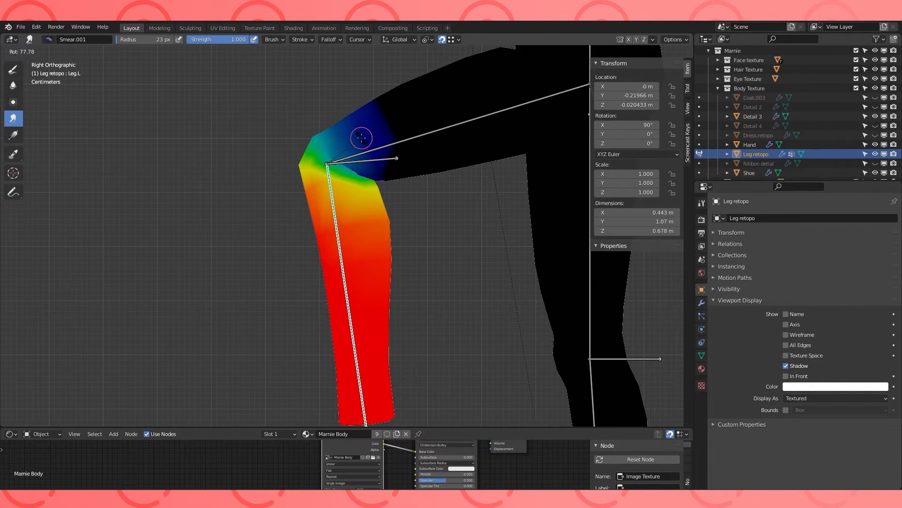
left_click(356, 146)
- Check the Legadd.L helper's weights on the bent knee and test-rotate Leg.L again
left_click(386, 161, "ctrl")
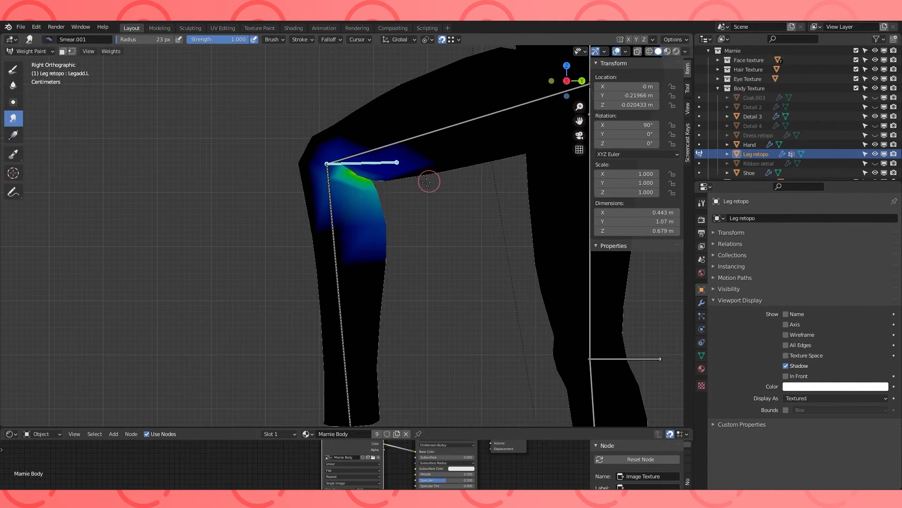
left_click(333, 199, "ctrl")
key("r")
right_click(383, 232)
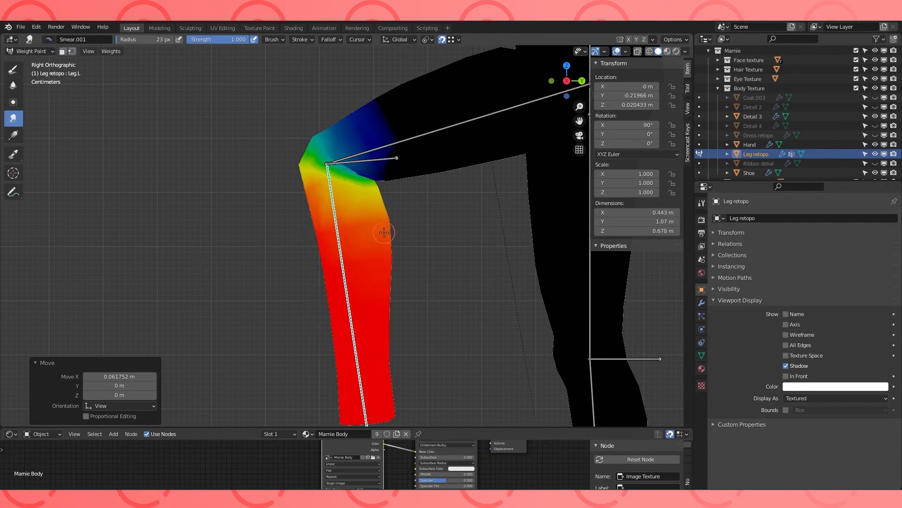
- Undo the knee bend, select all bones and clear their rotation
key("ctrl+z")
key("ctrl+z")
key("ctrl+z")
key("a")
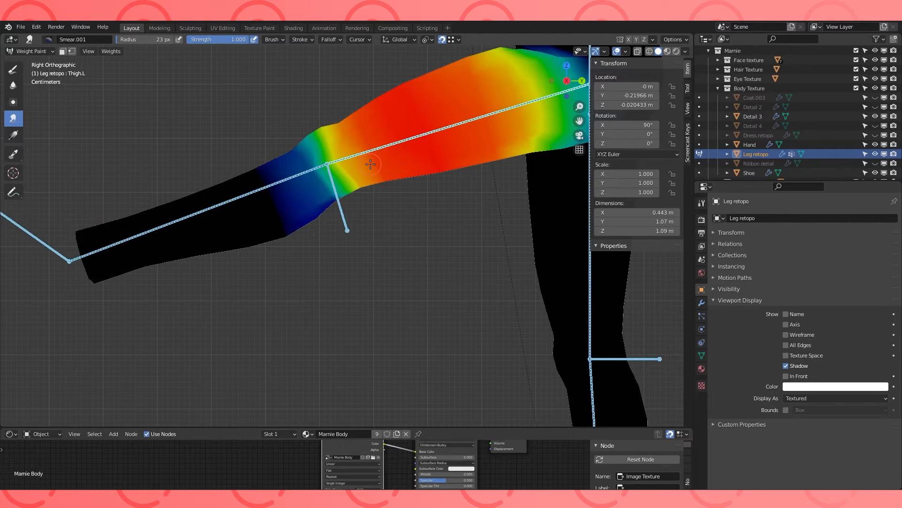
key("alt+r")
- Select the Hips bone and set the Draw brush strength to 0.083
scroll(369, 164, "down", 2)
middle_click_drag(369, 165, 409, 160)
left_click(416, 160, "ctrl")
mouse_move(433, 229)
middle_mouse_down("shift")
mouse_move(396, 252)
mouse_move(418, 238)
middle_mouse_up("shift")
left_click(701, 202)
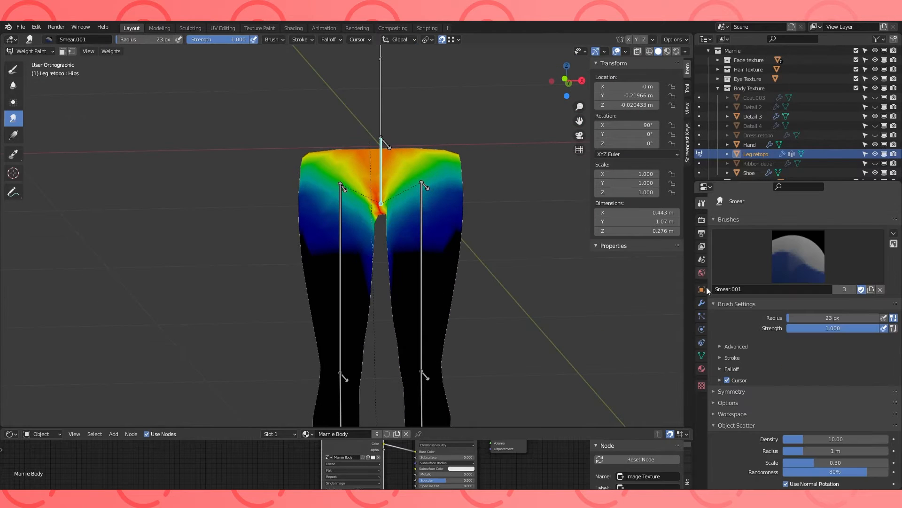
left_click(13, 73)
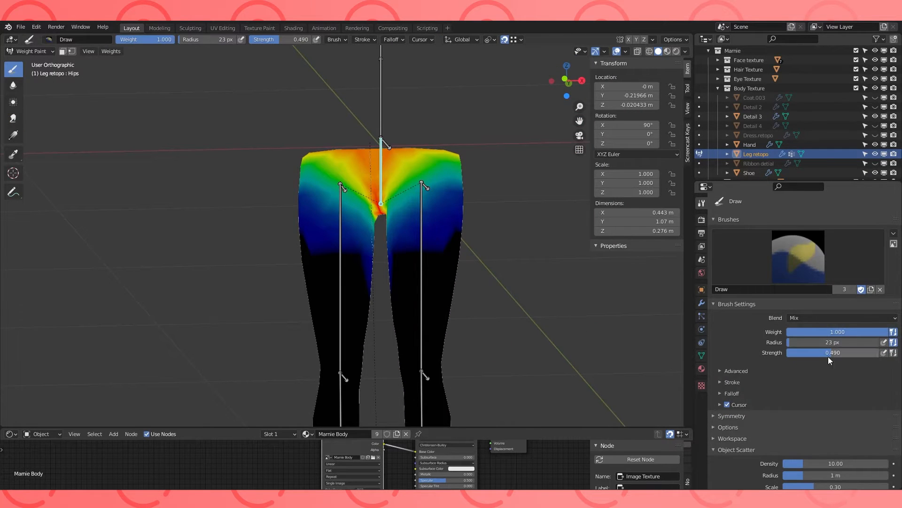
left_click_drag(829, 356, 791, 355)
- Try painting Hips weight down the thigh with the Draw brush and undo the stroke
mouse_move(495, 329)
middle_mouse_down("shift")
mouse_move(482, 297)
mouse_move(494, 305)
middle_mouse_up("shift")
left_click_drag(411, 220, 416, 288)
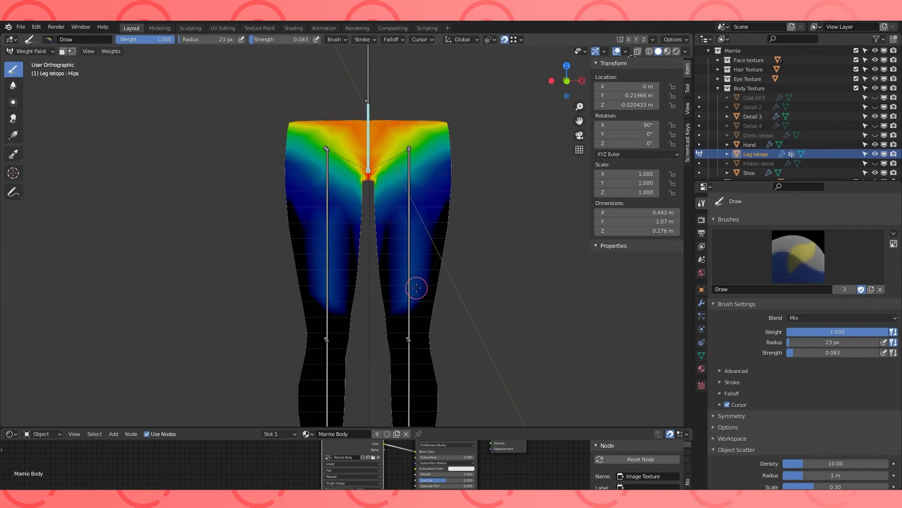
key("ctrl+z")
- Extend the Hips weights evenly down the front and back of both thighs with the Smear brush
middle_click_drag(416, 287, 509, 292)
left_click(13, 118)
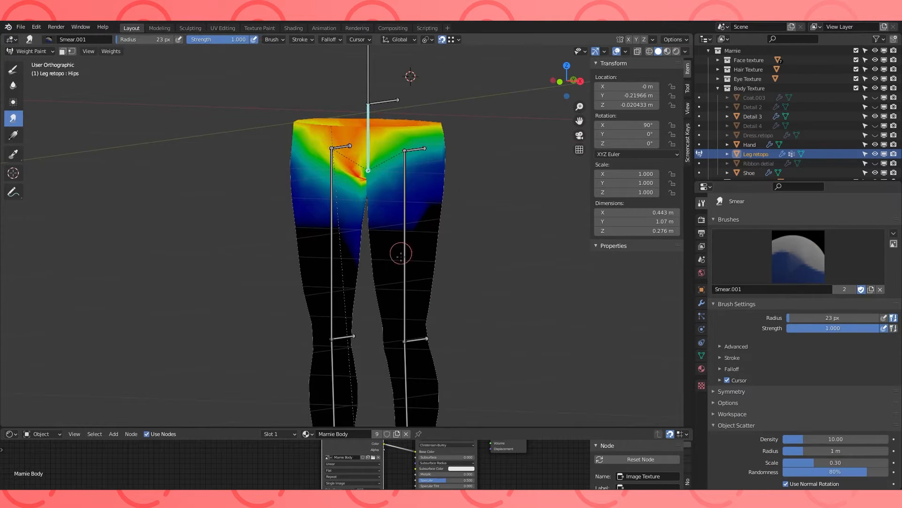
middle_click_drag(413, 282, 389, 223)
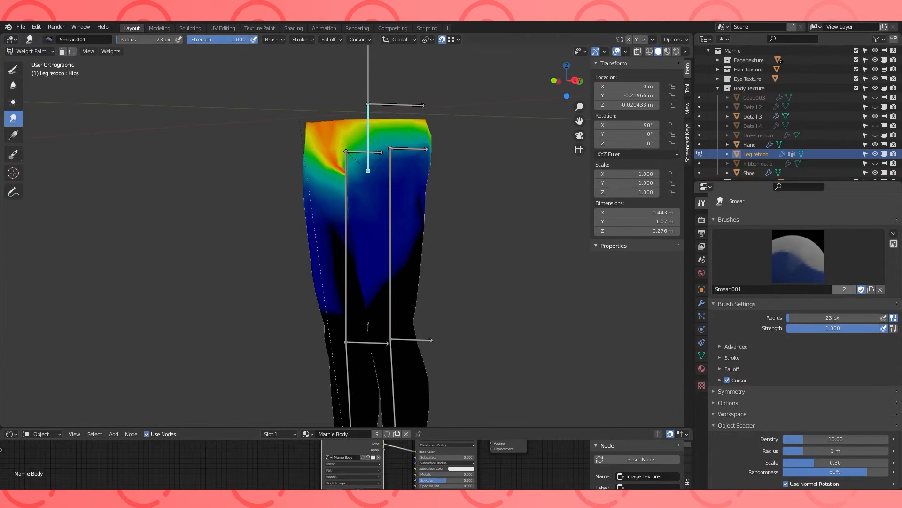
middle_click_drag(391, 274, 369, 261)
middle_click_drag(498, 286, 404, 282)
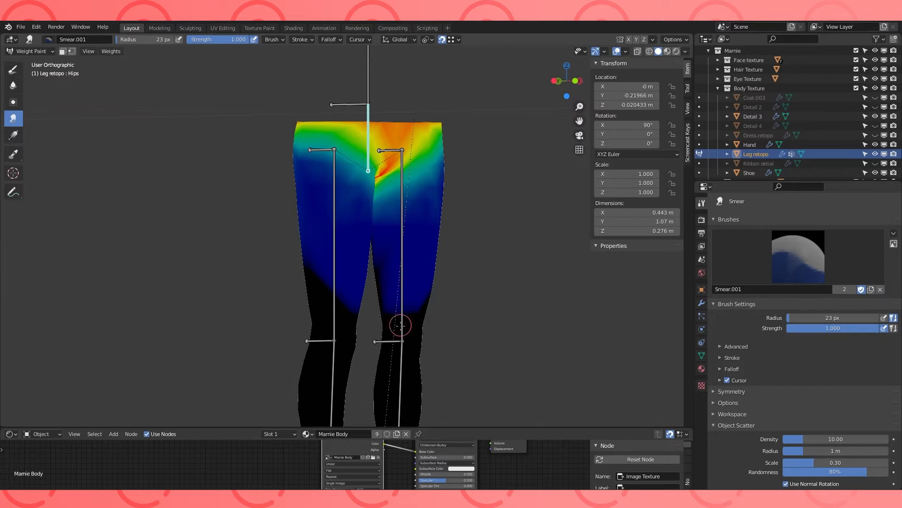
middle_click_drag(596, 280, 463, 284)
- Rotate Thigh.L forward in the side view and select the Hips bone for weight painting
left_click(407, 272, "ctrl")
key("KP_3")
key("r")
left_click(334, 306)
middle_click_drag(334, 306, 413, 301)
left_click(436, 211, "ctrl")
left_click(405, 213, "ctrl")
mouse_move(405, 214)
middle_mouse_down()
mouse_move(491, 204)
mouse_move(486, 266)
mouse_move(510, 255)
middle_mouse_up()
left_click(372, 193, "ctrl")
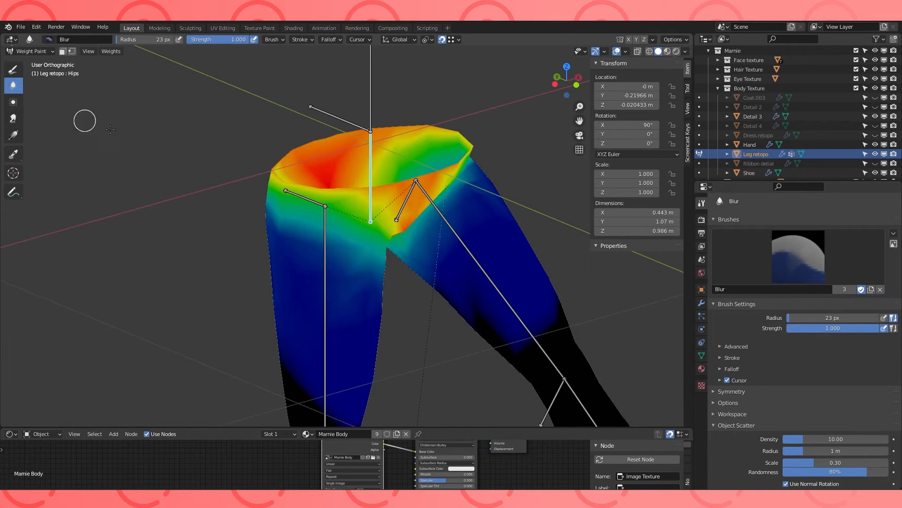
- Soften the Hips weights around the raised left hip with a resized Blur brush
left_click(13, 86)
scroll(508, 197, "down", 3)
scroll(507, 198, "up", 5)
mouse_move(567, 209)
middle_mouse_down("shift")
mouse_move(493, 290)
mouse_move(408, 252)
middle_mouse_up("shift")
key("f")
left_click(507, 276)
left_click_drag(207, 329, 226, 353)
mouse_move(434, 300)
middle_mouse_down()
mouse_move(458, 314)
mouse_move(456, 282)
mouse_move(461, 298)
mouse_move(460, 271)
mouse_move(477, 263)
mouse_move(453, 265)
mouse_move(435, 245)
middle_mouse_up()
key("f")
left_click(457, 315)
- Clear Thigh.L's rotation and select the Hips bone again
left_click(425, 280, "ctrl")
scroll(437, 277, "down", 2)
key("alt+r")
left_click(329, 211, "ctrl")
- Smear the Hips weights across the upper left thigh and undo the last stroke
scroll(468, 242, "up", 1)
middle_click_drag(523, 347, 490, 339)
mouse_move(490, 340)
middle_mouse_down("shift")
mouse_move(500, 305)
mouse_move(499, 325)
middle_mouse_up("shift")
left_click_drag(459, 232, 425, 253)
middle_click_drag(423, 244, 444, 244)
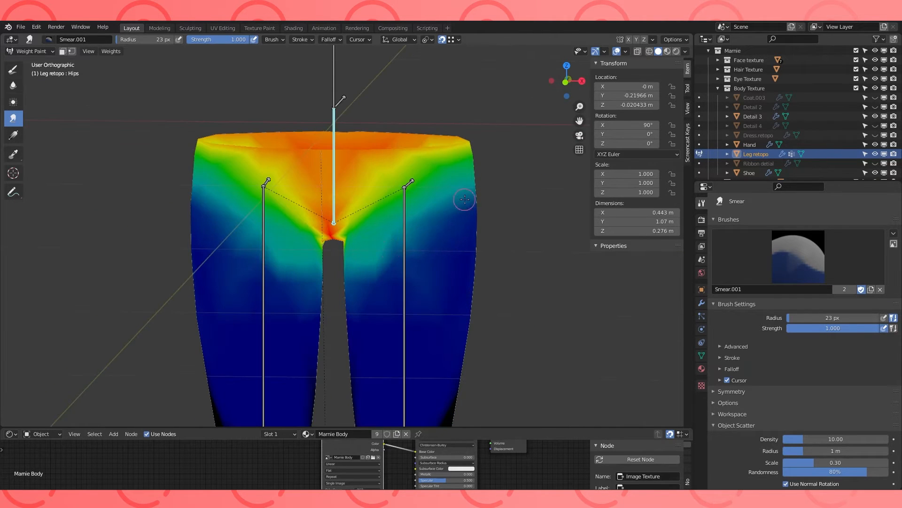
left_click_drag(403, 256, 477, 217)
key("ctrl+z")
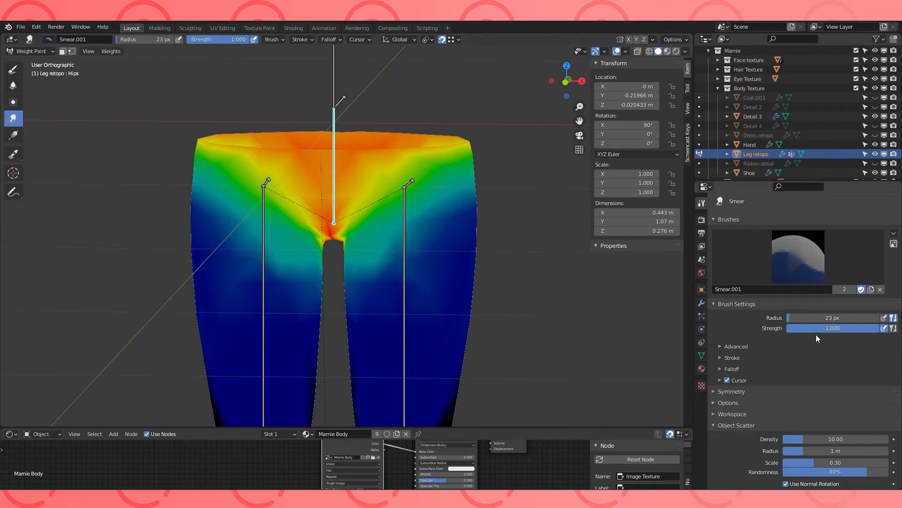
- Blur the Hips weights on the front and back of the pelvis with a 125 px brush
left_click(13, 85)
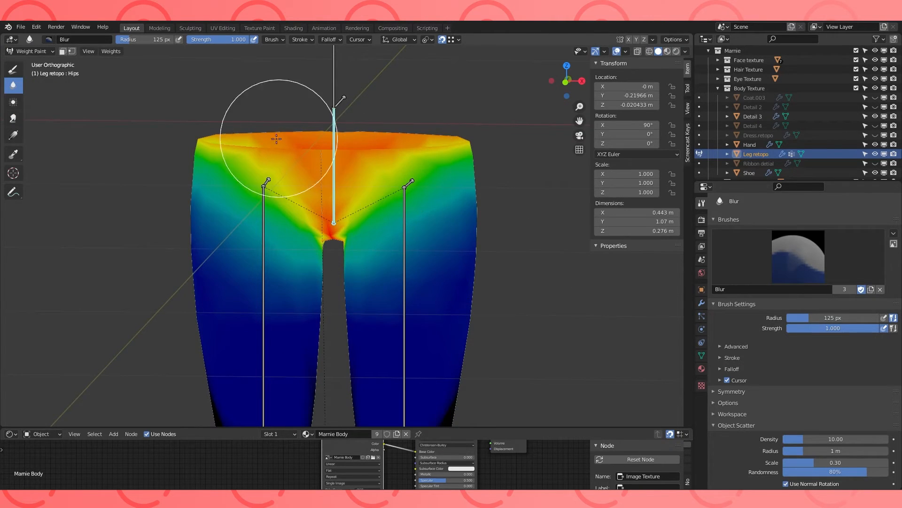
middle_click_drag(423, 141, 252, 151)
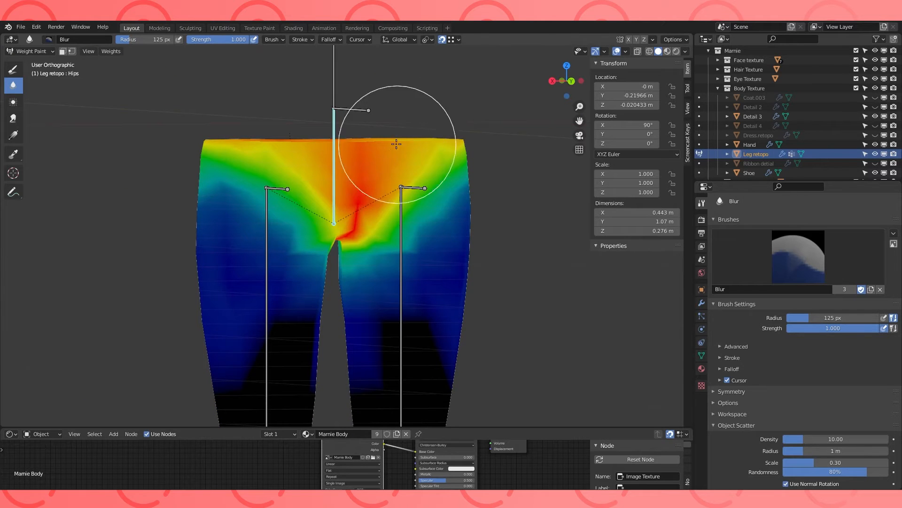
left_click_drag(397, 144, 405, 161)
- Select the Thighadd.L helper bone and set the Draw brush's blend mode to Subtract
left_click(265, 237, "ctrl")
mouse_move(265, 237)
middle_mouse_down()
mouse_move(287, 242)
mouse_move(281, 235)
middle_mouse_up()
left_click(287, 187, "ctrl")
middle_click_drag(371, 177, 334, 183)
left_click(13, 69)
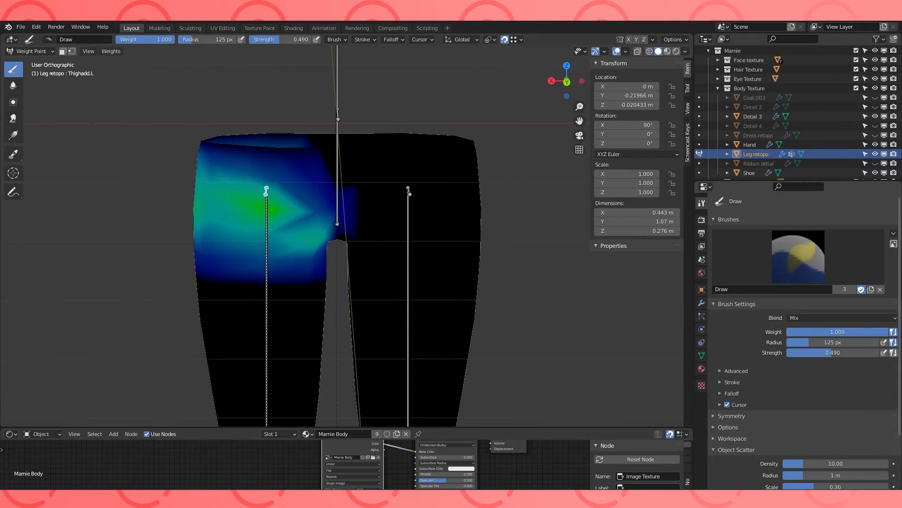
left_click(811, 318)
left_click(851, 380)
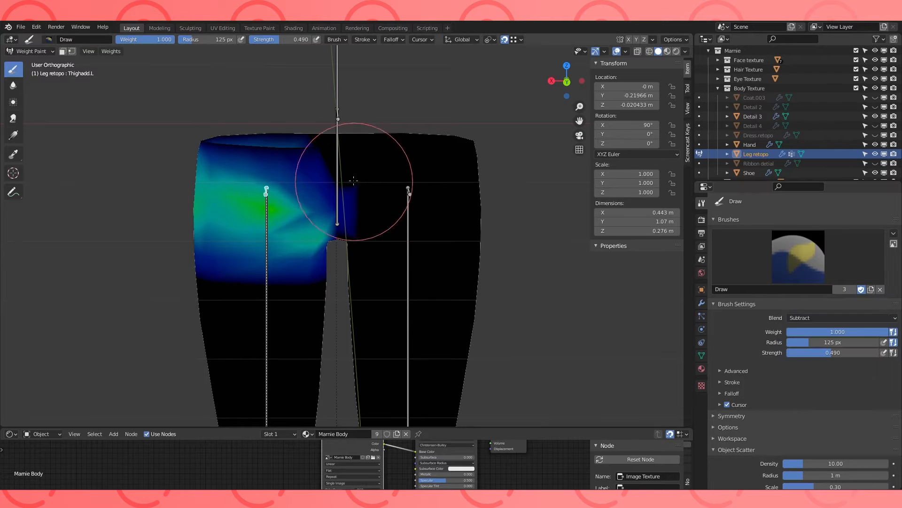
- Set the brush radius to 62 px and weight to 0.146, and subtract stray Thighadd.L weight around the hip
key("f")
left_click(414, 143)
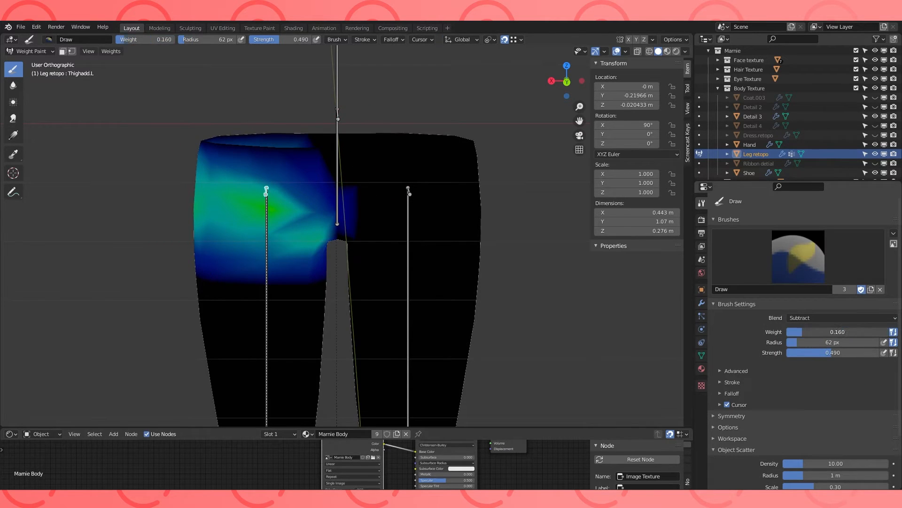
left_click_drag(795, 331, 801, 332)
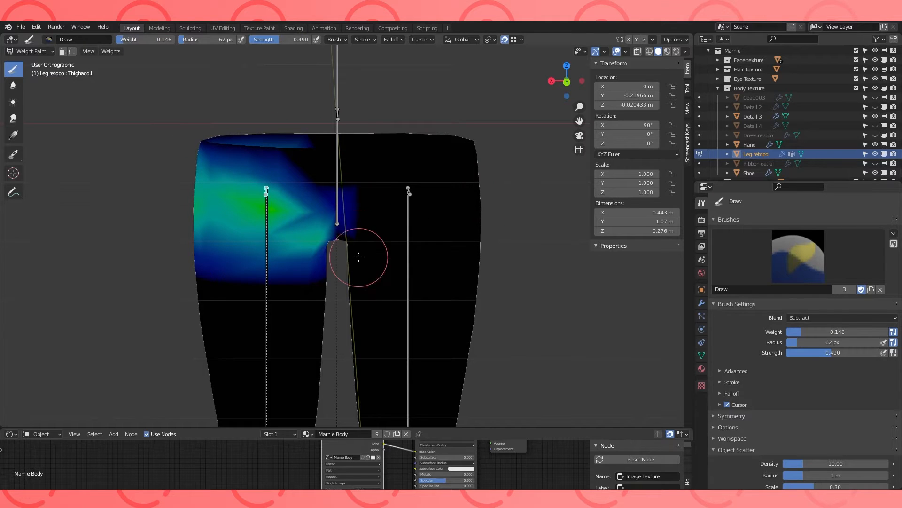
mouse_move(152, 194)
left_mouse_down()
mouse_move(322, 252)
mouse_move(208, 231)
left_mouse_up()
- Blur the Thighadd.L weights on the back and front of the left hip
left_click(13, 87)
mouse_move(211, 188)
left_mouse_down()
mouse_move(242, 228)
mouse_move(304, 244)
left_mouse_up()
middle_click_drag(288, 313, 80, 145)
mouse_move(278, 203)
left_mouse_down()
mouse_move(221, 210)
mouse_move(331, 202)
left_mouse_up()
middle_click_drag(288, 214, 286, 218)
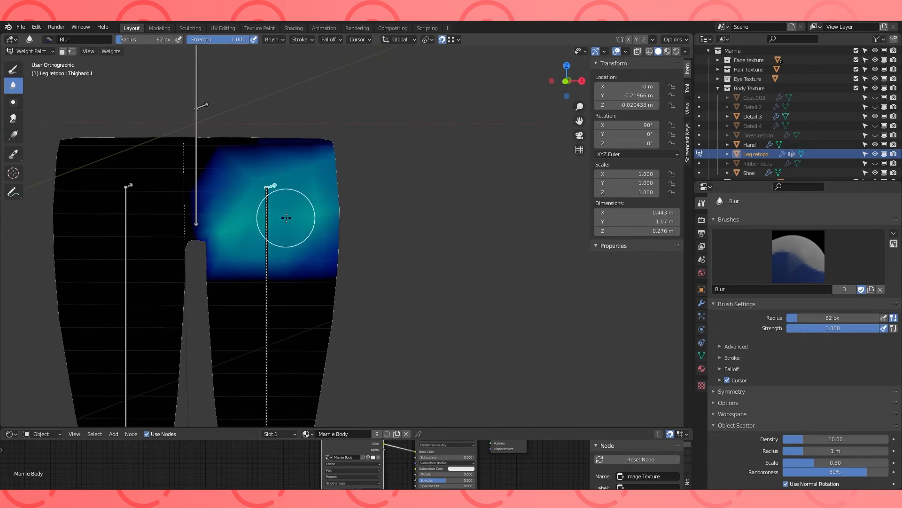
- Test-rotate Thigh.L forward in the side view to check the hip deformation
middle_click_drag(475, 240, 430, 247)
left_click(266, 284, "ctrl")
key("KP_3")
key("r")
left_click(231, 263)
middle_click_drag(225, 246, 242, 194)
left_click(243, 194, "ctrl")
- Examine the Hips weights from the front and back with the left thigh raised
scroll(242, 194, "down", 3)
middle_click_drag(409, 244, 581, 294)
left_click(448, 215, "ctrl")
left_click(353, 222, "ctrl")
middle_click_drag(449, 245, 346, 239)
scroll(402, 241, "up", 3)
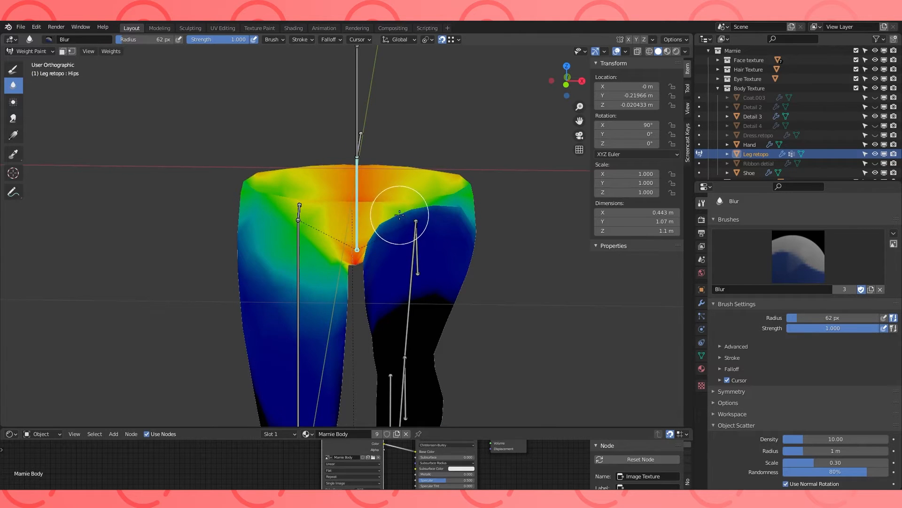
mouse_move(393, 231)
middle_mouse_down()
mouse_move(423, 226)
mouse_move(394, 237)
middle_mouse_up()
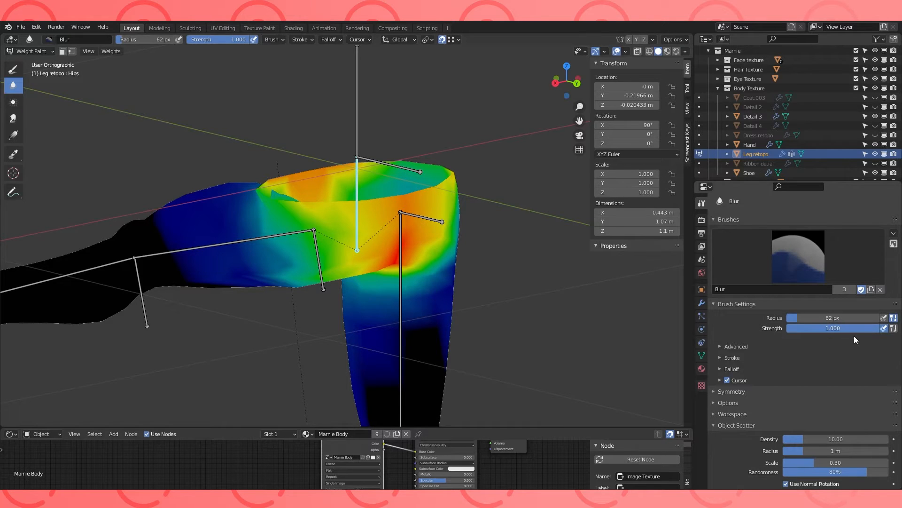
- Switch to the Draw brush and try vertex selection masking on the leg mesh, turning it back off
left_click(13, 70)
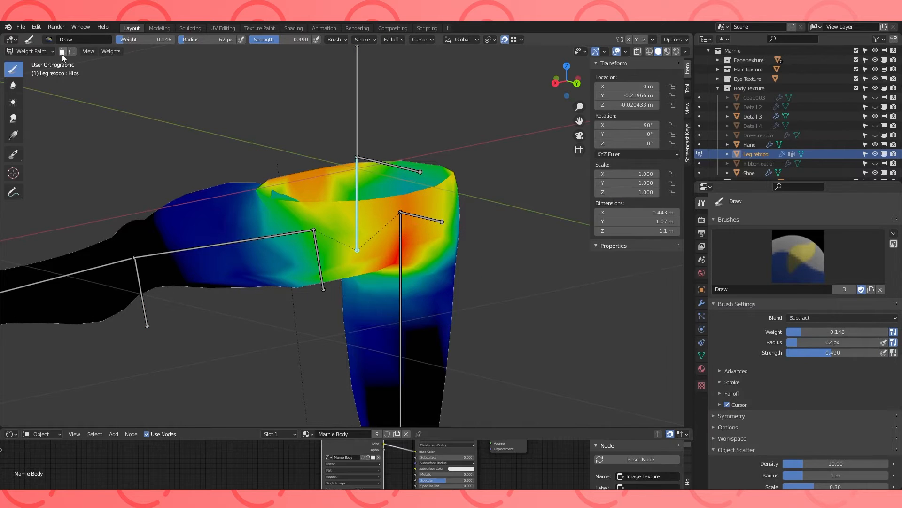
left_click(72, 51)
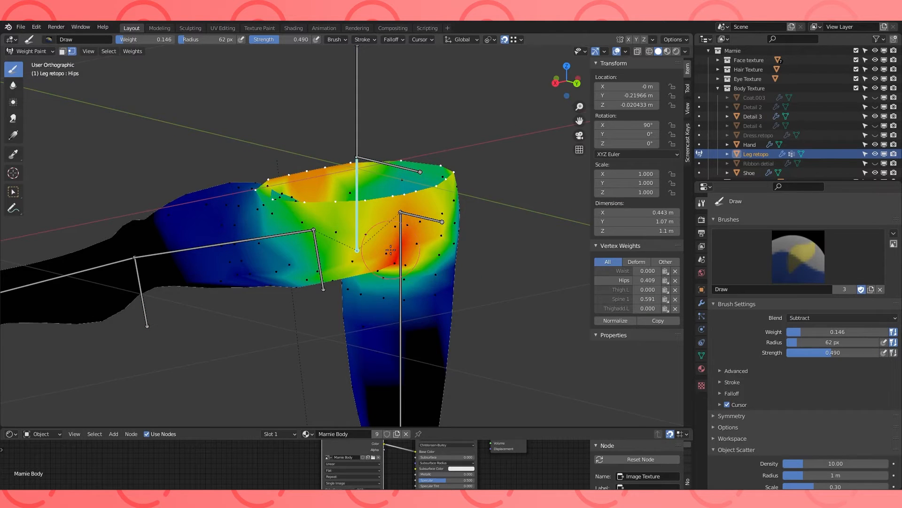
middle_click_drag(390, 250, 440, 241)
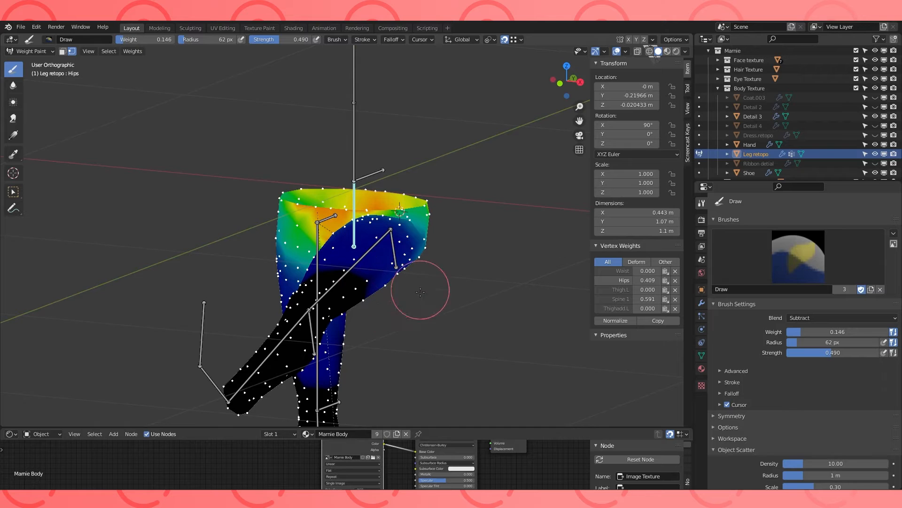
left_click(73, 52)
- Select all bones and clear their rotation to reset the raised thigh
key("a")
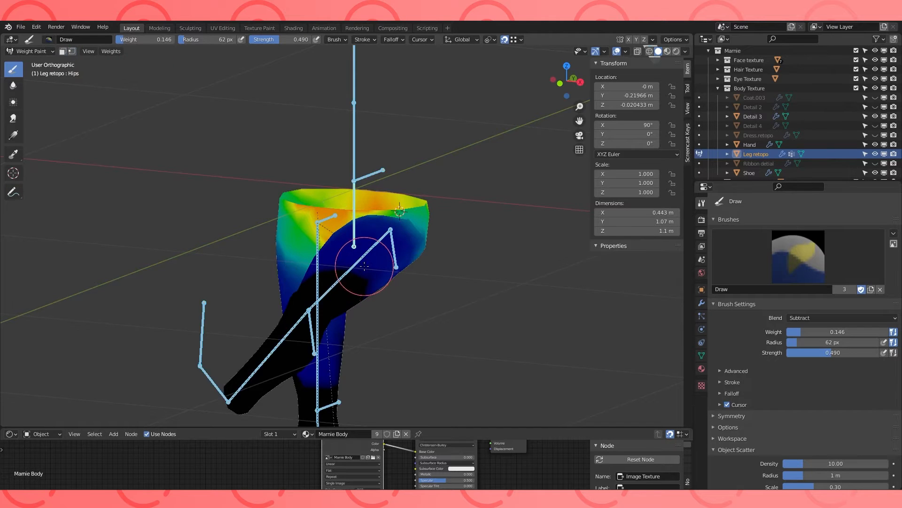
key("alt+r")
key("KP_1")
scroll(423, 285, "down", 4)
- Test-rotate Leg.L and Thigh.L in the side view, cancelling both rotations
key("KP_3")
left_click(369, 224, "ctrl")
key("r")
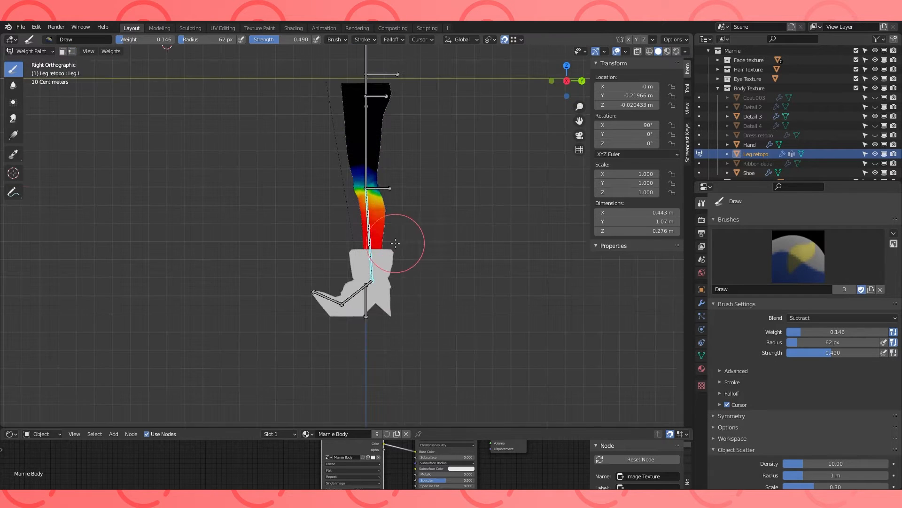
right_click(474, 183)
left_click(369, 146, "ctrl")
key("r")
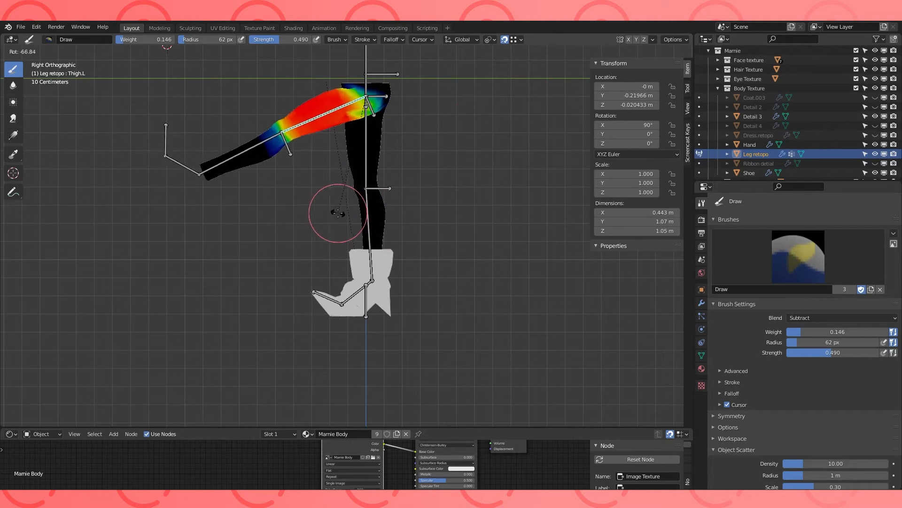
right_click(337, 213)
- Rotate Thigh.L partly forward in the side view for weight painting
scroll(442, 179, "up", 2)
middle_click_drag(451, 167, 445, 160)
middle_click_drag(443, 133, 441, 295, "shift")
key("KP_3")
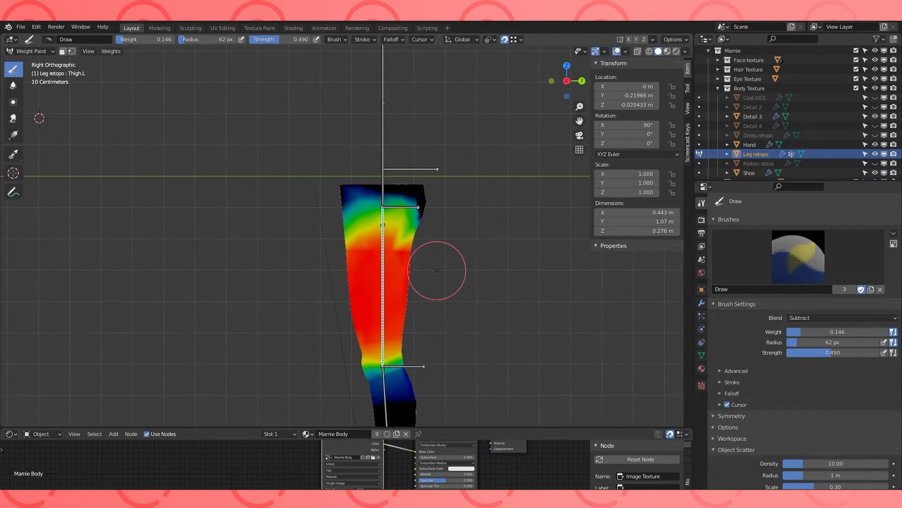
key("r")
left_click(418, 345)
- Blur the Thigh.L weights around the left buttock with the Blur brush
left_click(13, 85)
middle_click_drag(404, 256, 374, 247)
left_click_drag(367, 249, 376, 245)
mouse_move(376, 245)
middle_mouse_down()
mouse_move(499, 249)
mouse_move(287, 257)
middle_mouse_up()
scroll(354, 254, "up", 3)
middle_click_drag(354, 254, 315, 254)
- Set the Draw brush weight to 1.000 and show the leg mesh's vertex groups
key("Tab")
mouse_move(474, 205)
middle_mouse_down("shift")
mouse_move(364, 236)
mouse_move(380, 233)
middle_mouse_up("shift")
key("Tab")
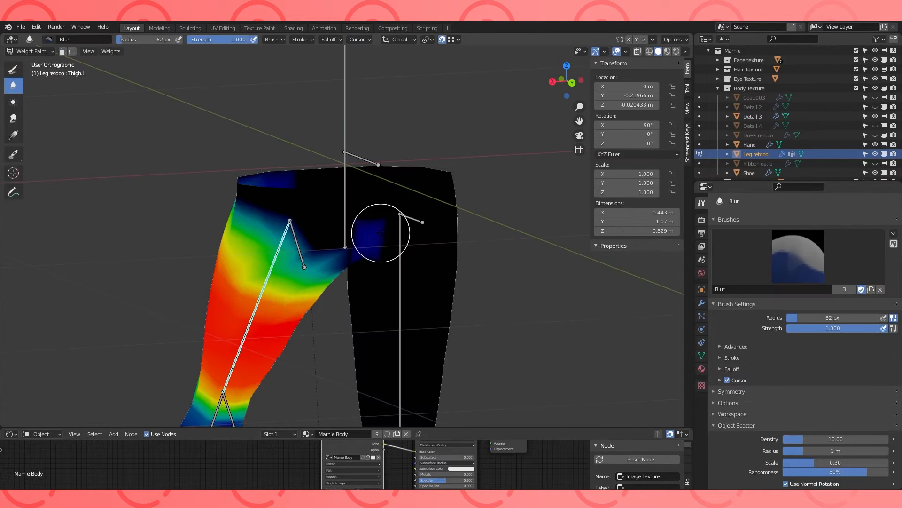
left_click(13, 69)
left_click_drag(805, 331, 897, 331)
left_click(702, 355)
- Switch the viewport to Material Preview shading to see the textured legs in the pose
key("Tab")
key("Tab")
mouse_move(377, 244)
middle_mouse_down()
mouse_move(517, 280)
mouse_move(538, 419)
mouse_move(562, 409)
middle_mouse_up()
scroll(517, 280, "down", 2)
middle_click_drag(562, 409, 564, 341, "shift")
left_click(667, 51)
scroll(446, 195, "down", 1)
- Inspect the leg mesh's topology in Edit Mode from the side and return to weight painting
mouse_move(442, 179)
middle_mouse_down("shift")
mouse_move(445, 194)
mouse_move(301, 221)
middle_mouse_up("shift")
left_click(272, 288, "ctrl")
middle_click_drag(272, 288, 320, 319)
scroll(320, 318, "up", 2)
middle_click_drag(212, 250, 314, 252, "alt")
key("Tab")
scroll(389, 221, "up", 2)
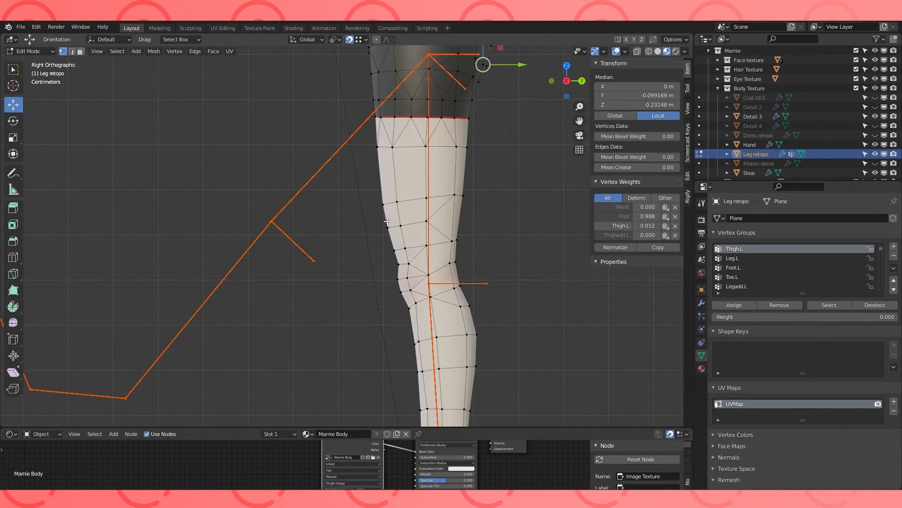
scroll(387, 221, "down", 3)
key("Tab")
- Test-rotate Leg.L to check the knee bend and cancel the rotation
left_click(318, 239, "ctrl")
left_click(285, 254, "ctrl")
key("r")
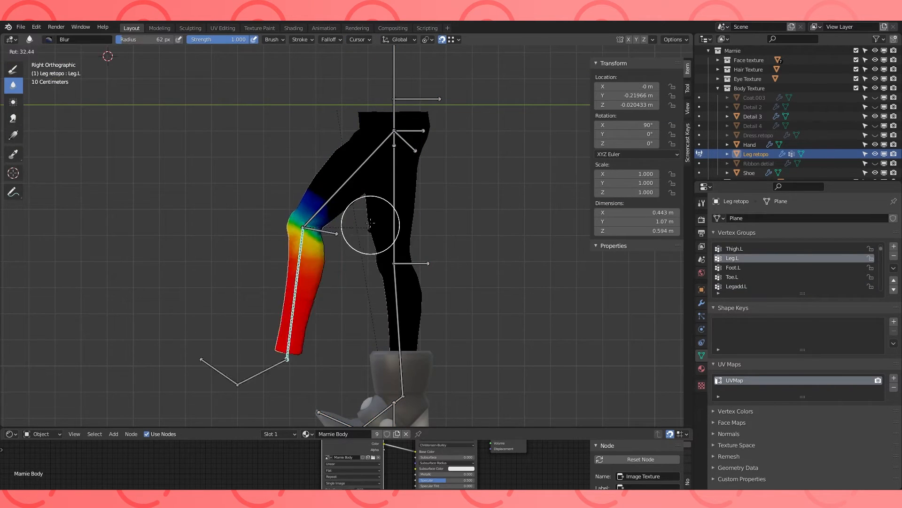
right_click(367, 201)
- Return every bone of the posed armature to its unrotated rest pose
middle_click_drag(334, 236, 373, 269)
key("a")
key("alt+r")
scroll(416, 269, "down", 3)
middle_click_drag(373, 270, 401, 215, "shift")
middle_click_drag(467, 282, 419, 282)
scroll(478, 238, "up", 3)
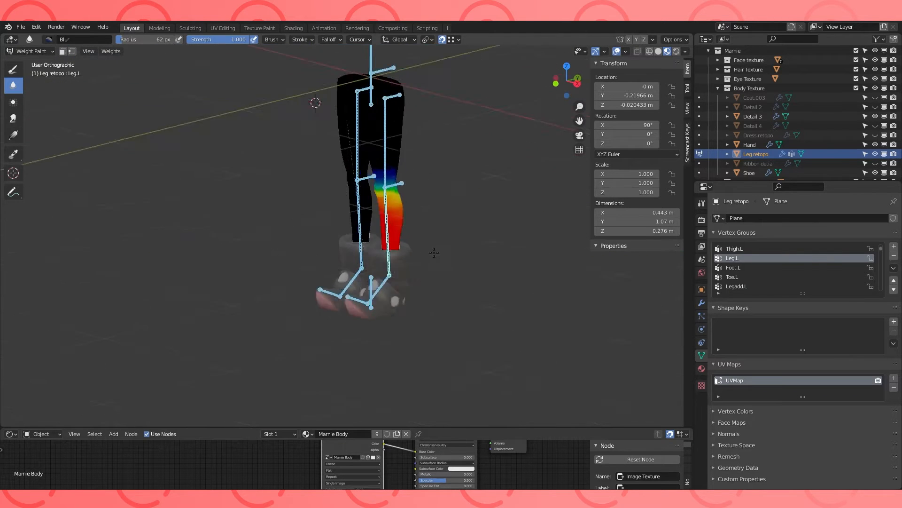
- In Object Mode, parent the Shoe mesh to the armature with automatic weights
left_click(30, 51)
left_click(37, 58)
left_click(400, 295)
left_click(400, 292, "shift")
key("ctrl+p")
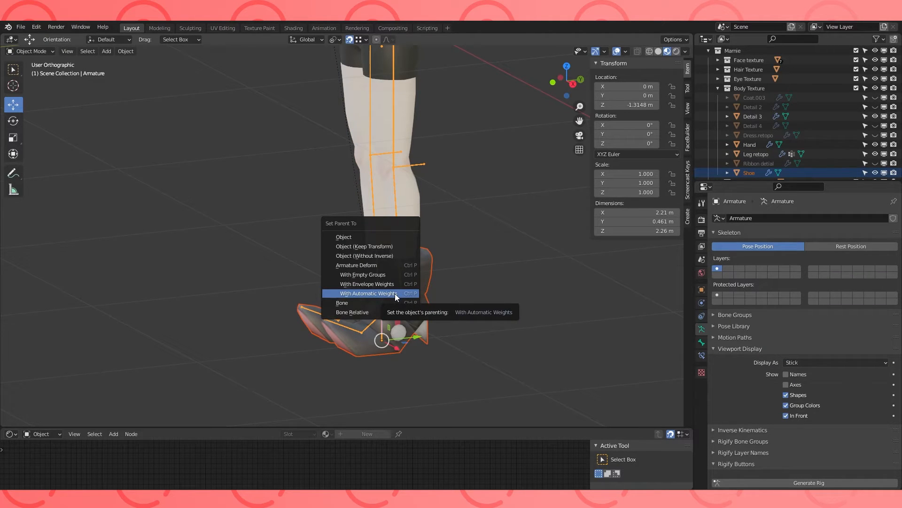
left_click(395, 294)
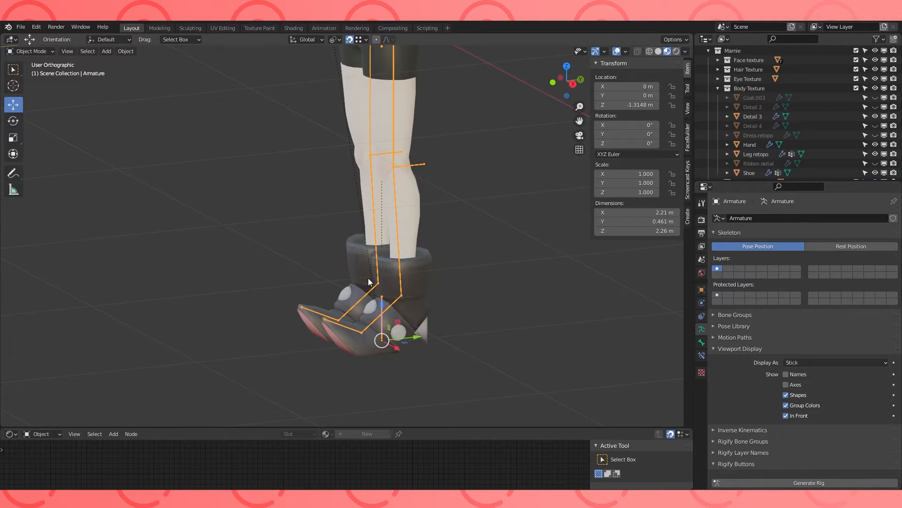
- Select the Shoe mesh together with the armature and enter Weight Paint mode
left_click(415, 295, "shift")
left_click(21, 51)
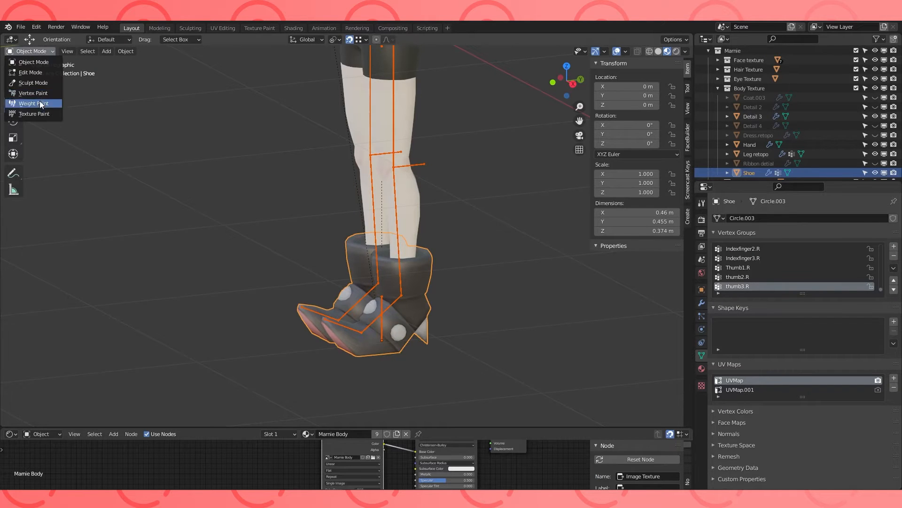
left_click(33, 103)
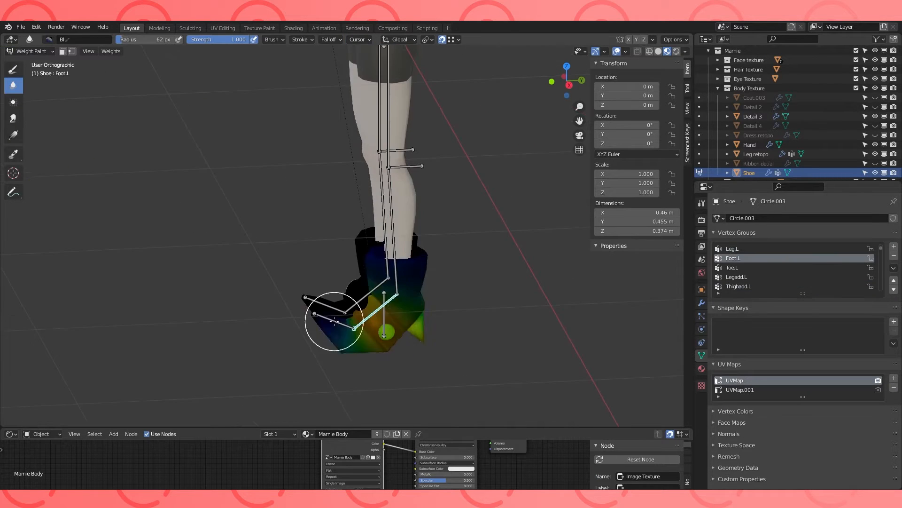
- Bend the left lower leg forward and test-rotate Foot.L to check the shoe
key("r")
left_click(282, 230)
left_click(257, 225, "ctrl")
key("r")
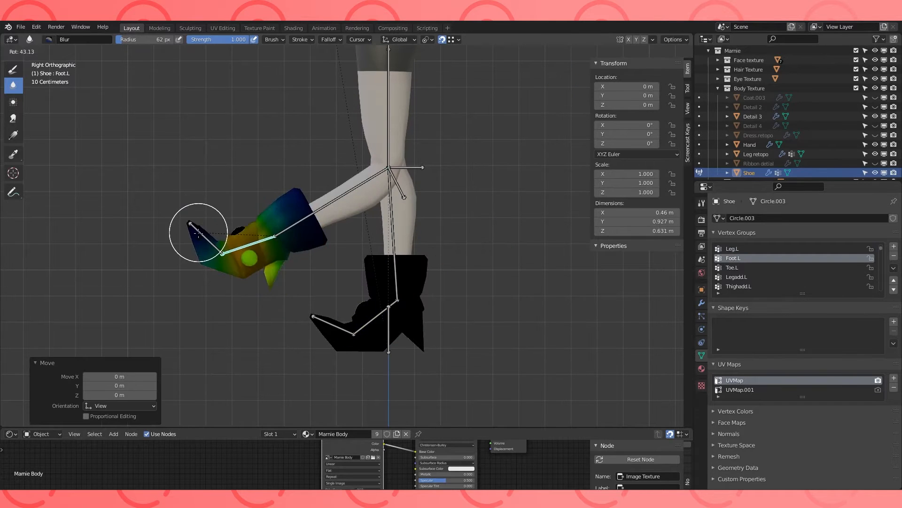
right_click(200, 234)
- Try another rotation of Leg.L, cancel it and undo the recent pose changes
left_click(294, 227, "ctrl")
key("r")
right_click(425, 179)
key("ctrl+z")
key("ctrl+z")
key("ctrl+z")
- Raise the left thigh, rotate Leg.L to bend the knee, and undo the last pose test
left_click(392, 135, "ctrl")
key("g")
left_click(263, 164)
left_click(257, 167, "ctrl")
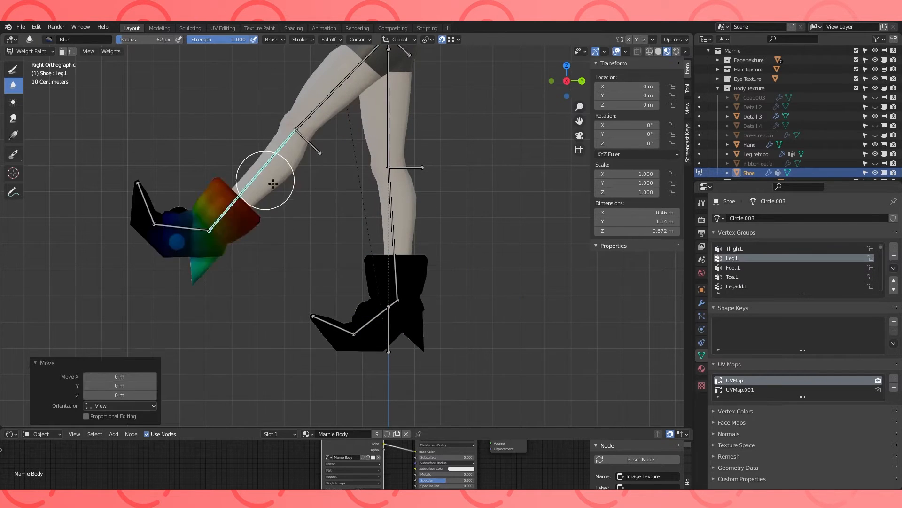
key("r")
left_click(343, 270)
left_click(343, 271, "ctrl")
key("r")
right_click(419, 239)
key("ctrl+z")
- In Edit Mode, select the heel vertices of the Shoe mesh and return to Weight Paint mode in side view
scroll(411, 282, "up", 2)
middle_click_drag(411, 294, 366, 223)
key("Tab")
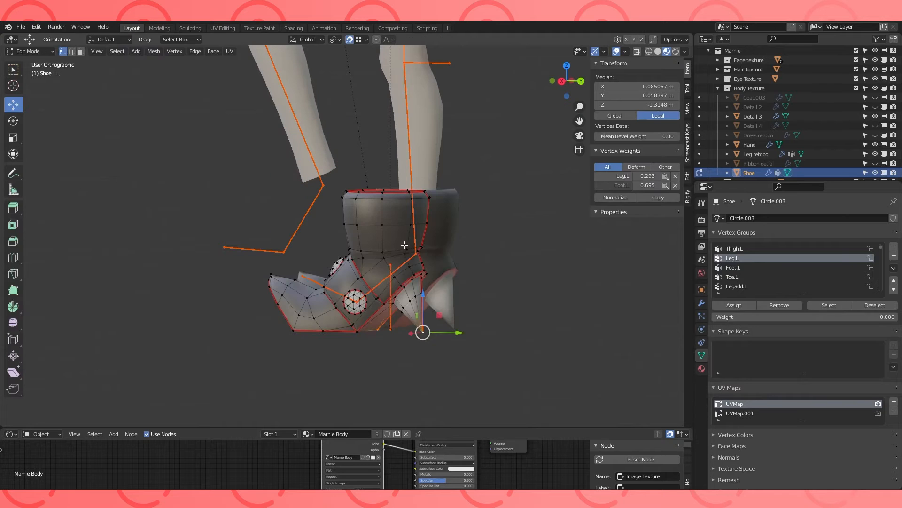
left_click(402, 292, "shift")
middle_click_drag(409, 296, 428, 296)
key("KP_1")
key("KP_3")
key("Tab")
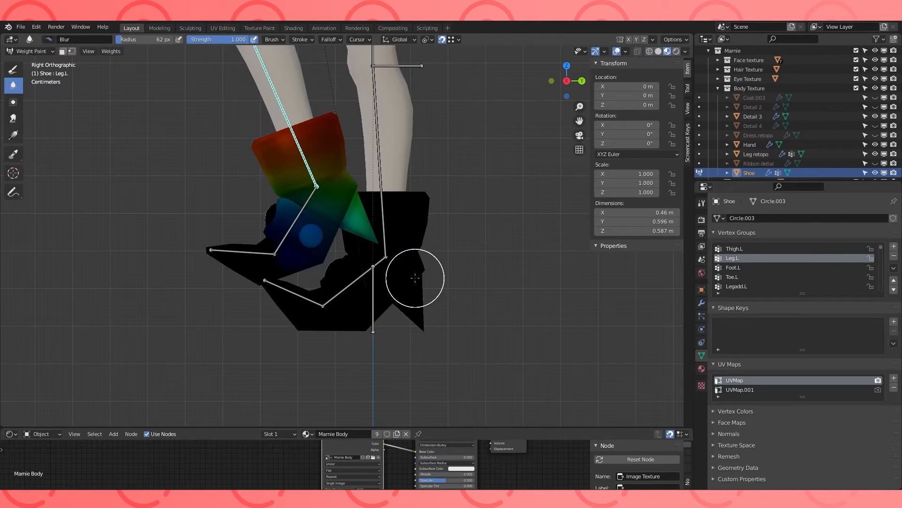
- Restrict painting to the selected heel vertices, assign them a Leg.L weight of 0, and turn the vertex masking off
left_click(13, 71)
left_click(71, 50)
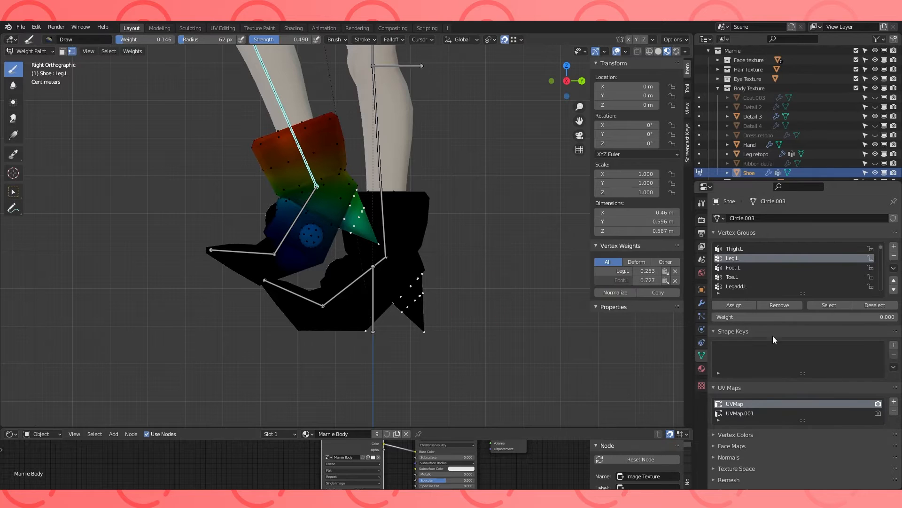
middle_click_drag(365, 248, 308, 261)
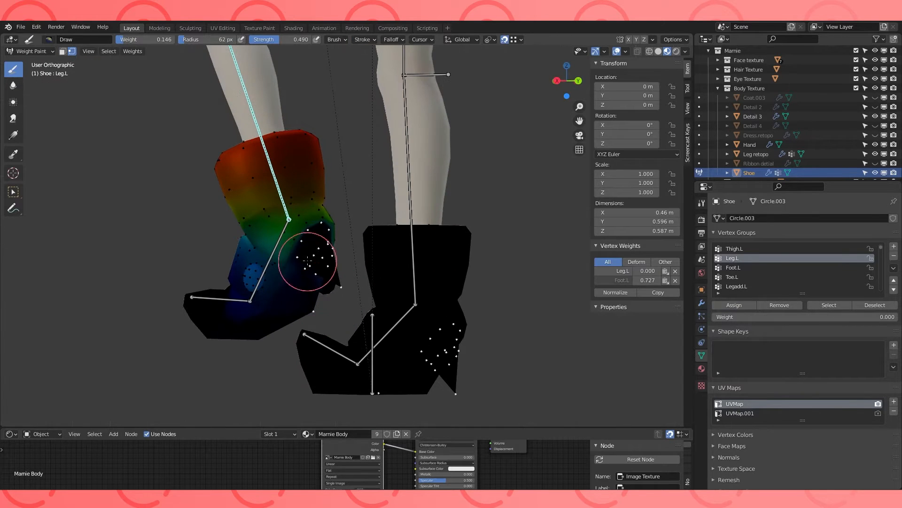
left_click(73, 52)
- Select another part of the Shoe mesh and check its Leg.L weight with vertex masking switched on briefly
key("Tab")
left_click(352, 331)
key("KP_1")
key("KP_3")
key("Tab")
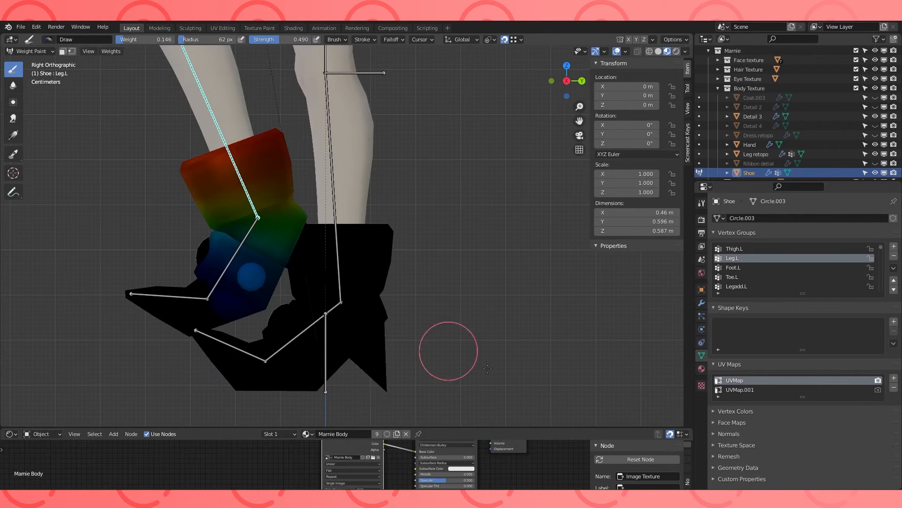
left_click(70, 52)
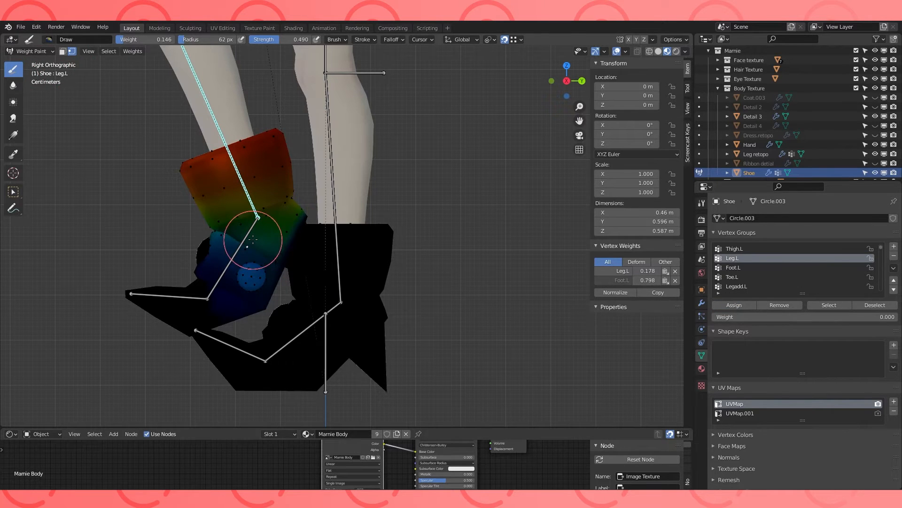
left_click(73, 51)
- Test-rotate Foot.L and Toe.L, cancelling both rotations, and inspect the Toe.L weights in solid shading
left_click(248, 240, "ctrl")
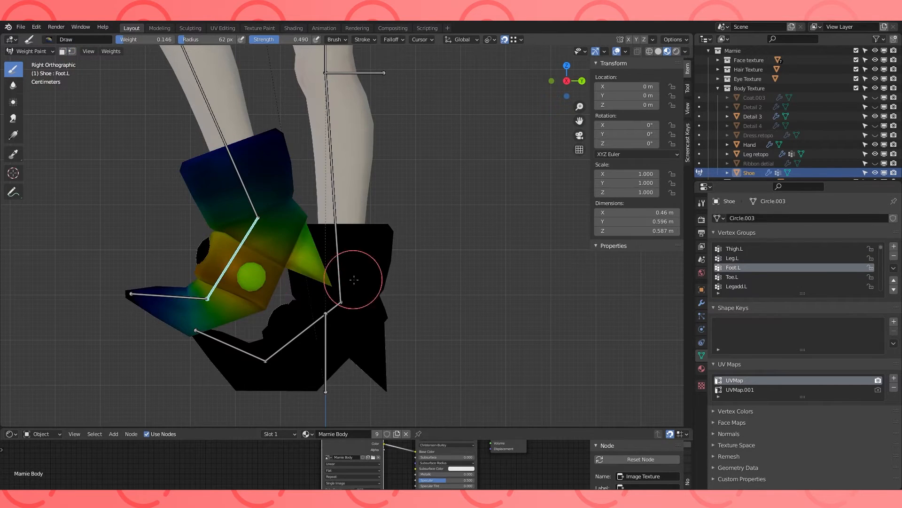
key("r")
right_click(388, 275)
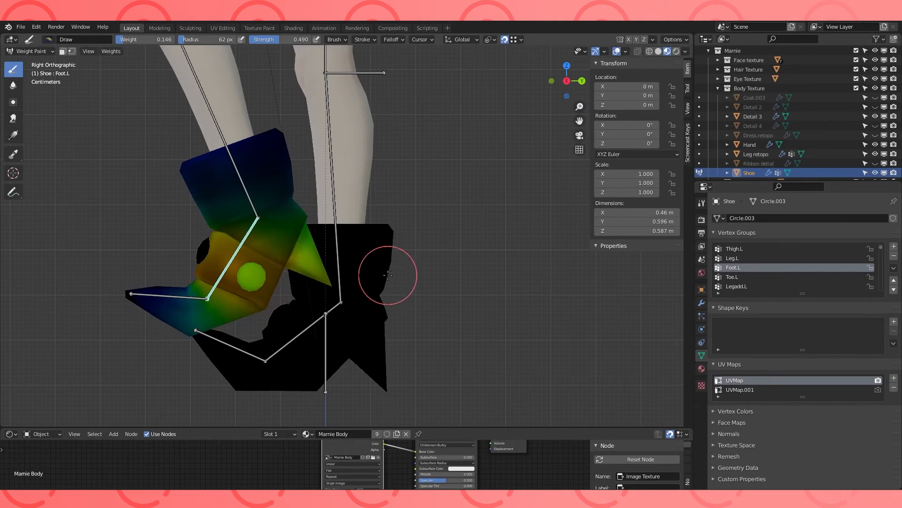
left_click(170, 295, "ctrl")
left_click(658, 51)
key("r")
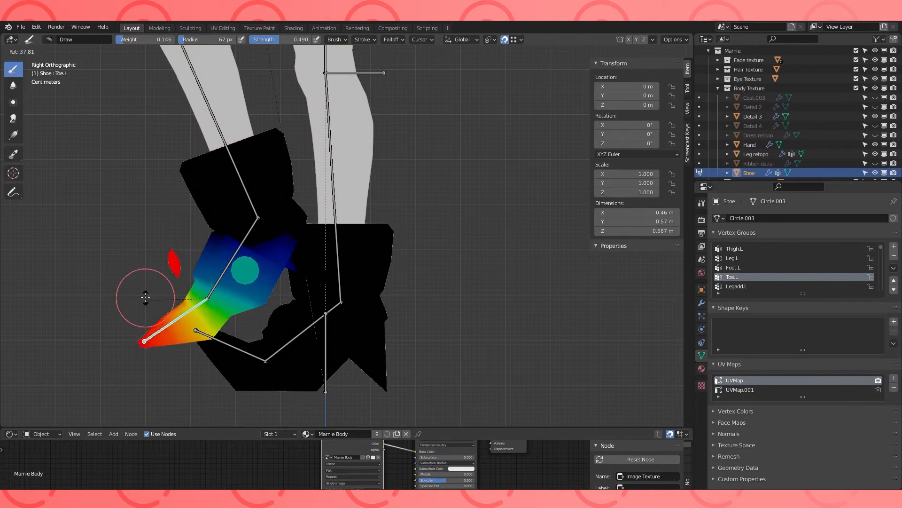
right_click(195, 258)
middle_click_drag(195, 258, 245, 271)
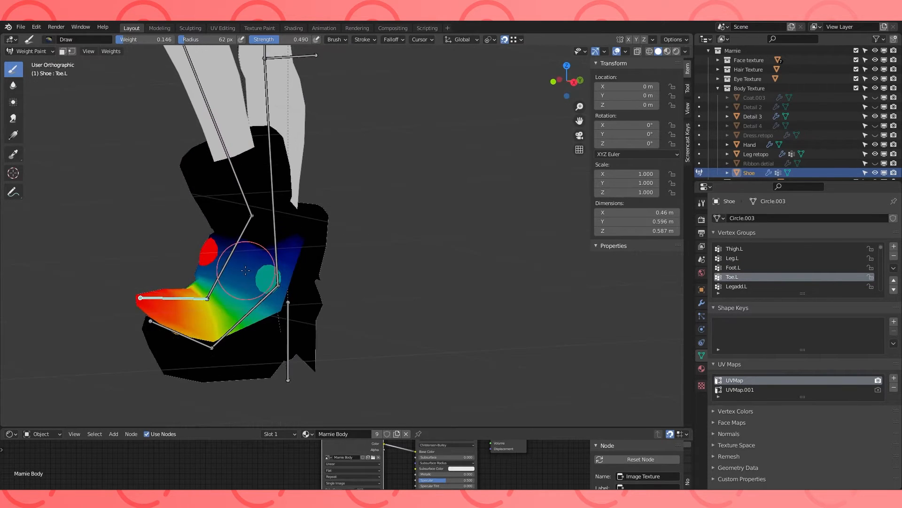
- Select the left shoe's linked round ornaments in Edit Mode and assign them a Toe.L weight of 0
key("Tab")
left_click(279, 306)
key("ctrl+l")
middle_click_drag(279, 306, 329, 355)
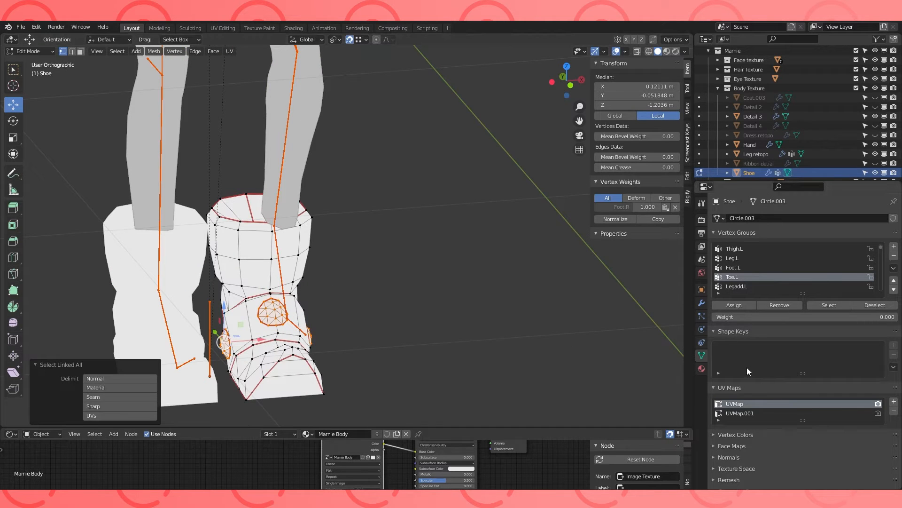
left_click(743, 309)
key("Tab")
- Make Foot.L the active group and give the left shoe's round ornaments a full Foot.L weight of 1
mouse_move(381, 280)
middle_mouse_down()
mouse_move(199, 250)
mouse_move(311, 261)
middle_mouse_up()
left_click(311, 261, "ctrl")
key("KP_3")
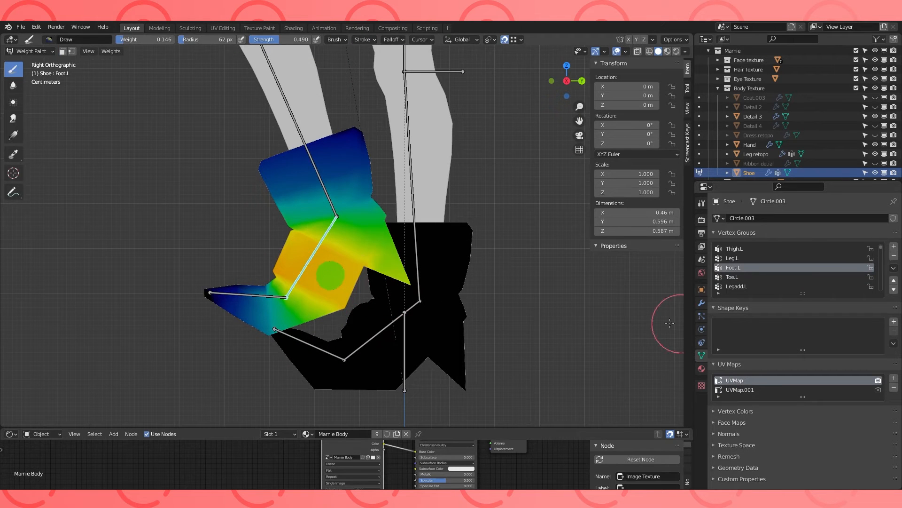
key("Tab")
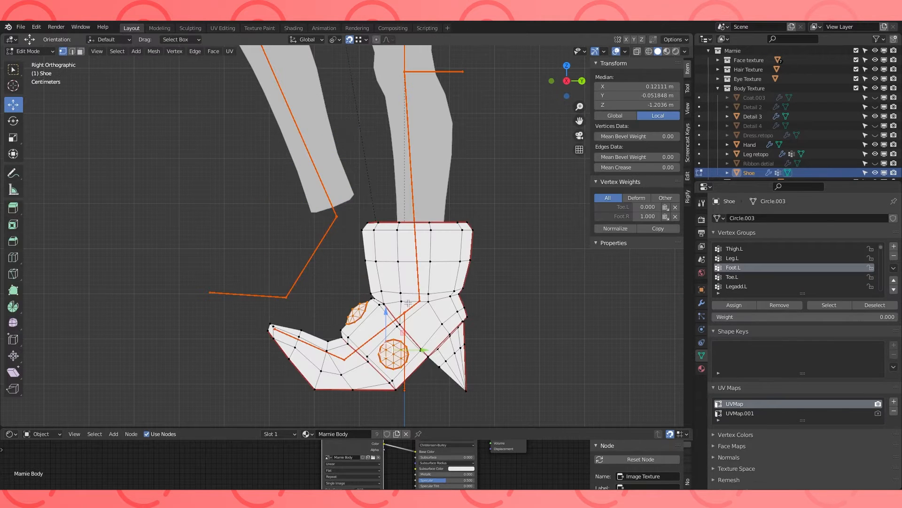
key("Tab")
middle_click_drag(353, 293, 447, 325)
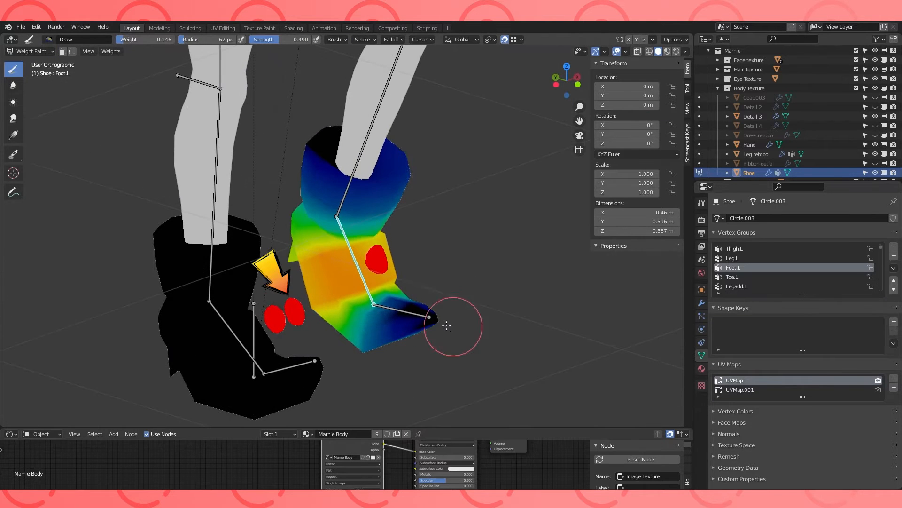
- Check the weights of the leg and foot bones, and remove the left shoe's ornaments from the Foot.R group
left_click(343, 201, "ctrl")
middle_click_drag(394, 296, 292, 352)
left_click(363, 258, "ctrl")
left_click(300, 343, "ctrl")
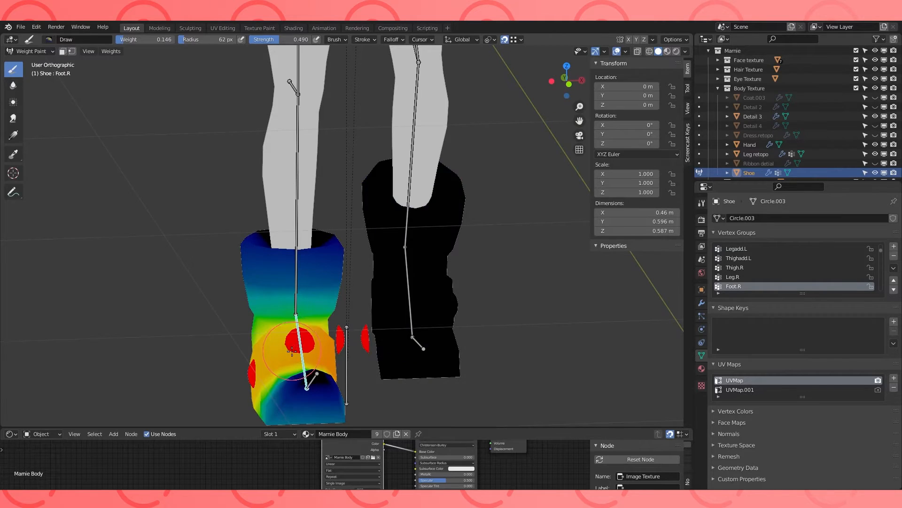
key("Tab")
key("Tab")
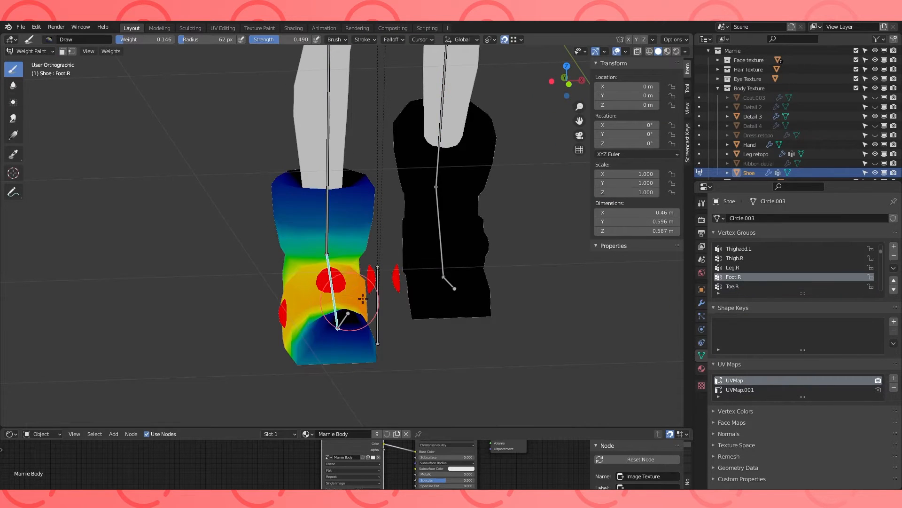
key("Tab")
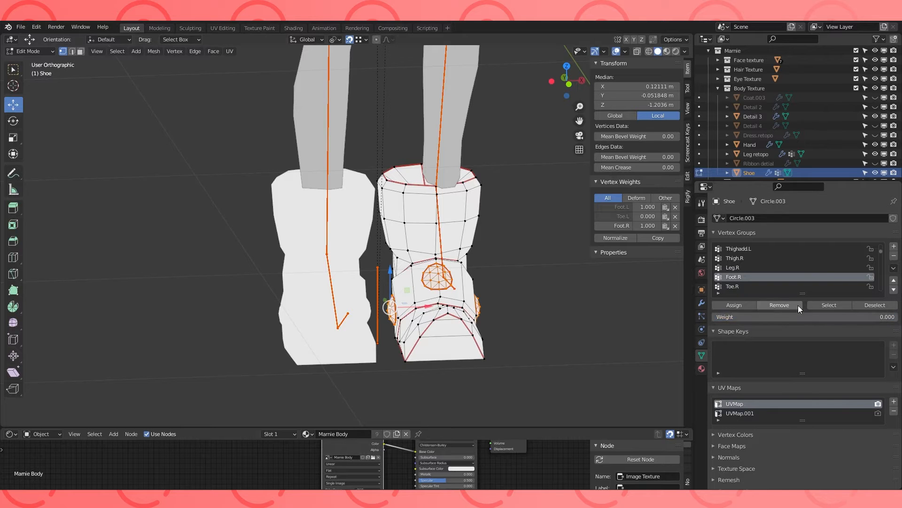
key("Tab")
- Review the left leg and foot bones' weights on the shoe and test-rotate a bone in side view, cancelling the rotation
left_click(438, 255, "ctrl")
middle_click_drag(438, 255, 341, 249)
left_click(430, 174, "ctrl")
left_click(410, 228, "ctrl")
key("KP_3")
key("r")
right_click(445, 194)
middle_click_drag(445, 193, 429, 206, "shift")
- Reduce Leg.L's influence over the left shoe's foot with the Draw brush blending set to Subtract, and enable vertex masking on the ornaments
left_click(405, 178, "ctrl")
left_click(701, 204)
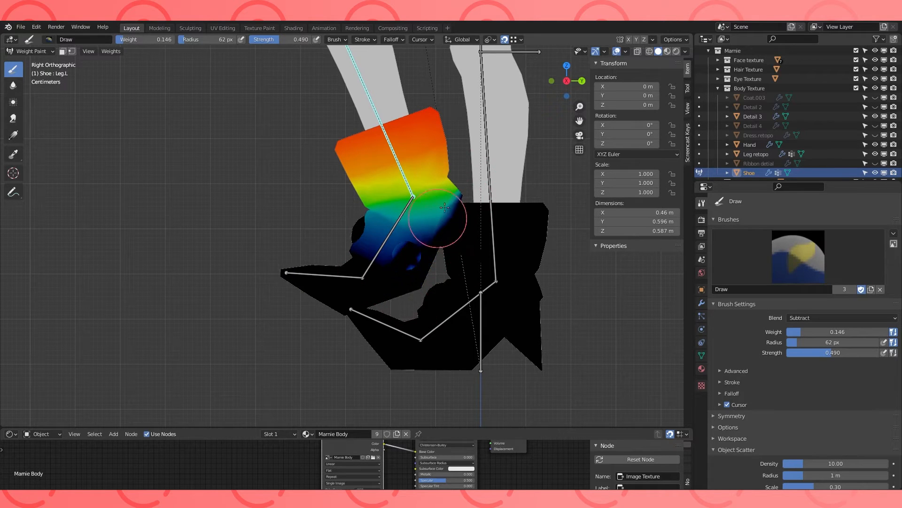
mouse_move(341, 267)
middle_mouse_down()
mouse_move(208, 252)
mouse_move(226, 249)
middle_mouse_up()
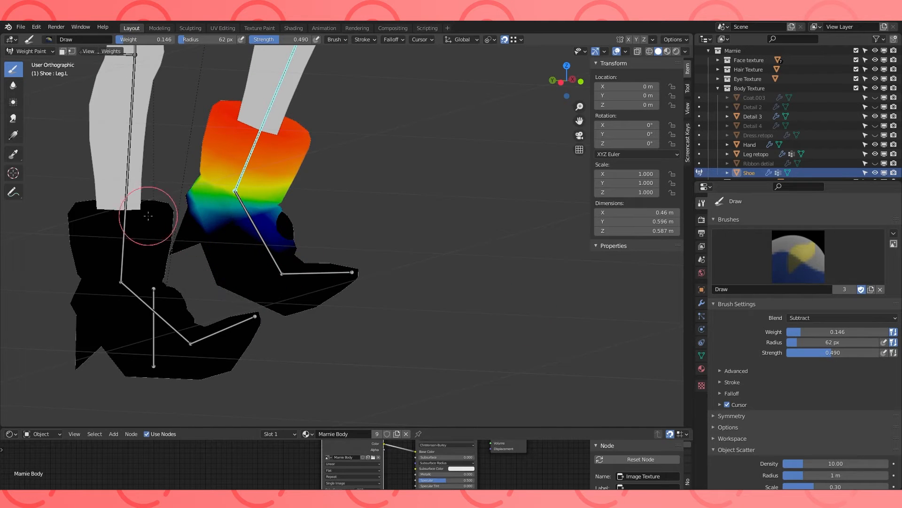
middle_click_drag(162, 181, 413, 278)
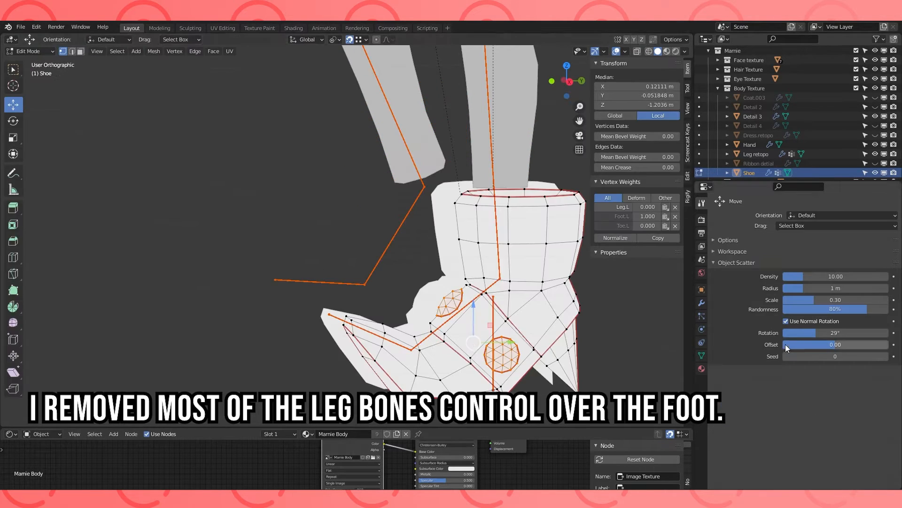
key("Tab")
key("v")
left_click(702, 356)
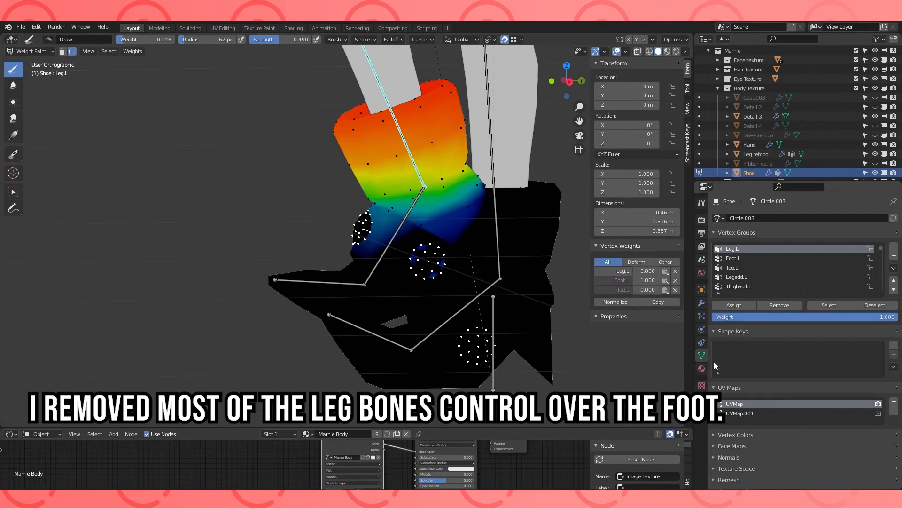
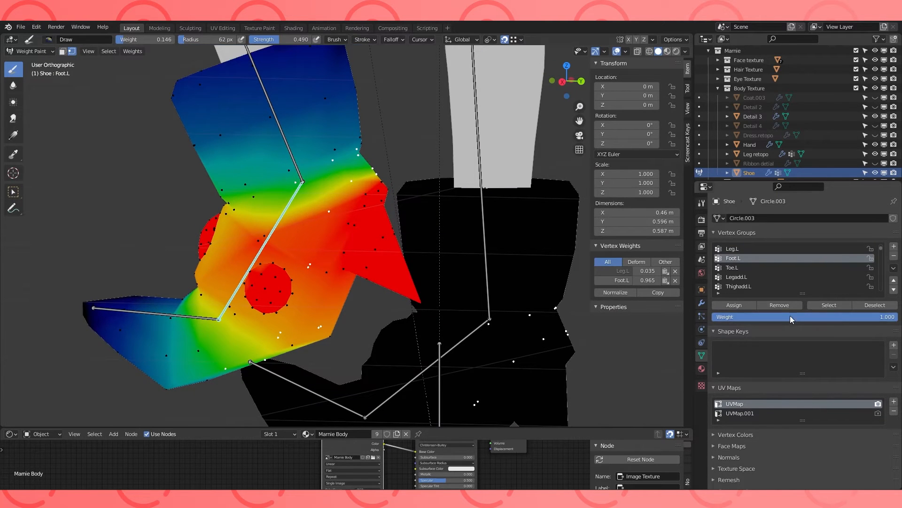
- Set the Draw brush blending to Add, strengthen Foot.L on the left ankle vertices, and test-rotate the foot
left_click(822, 318)
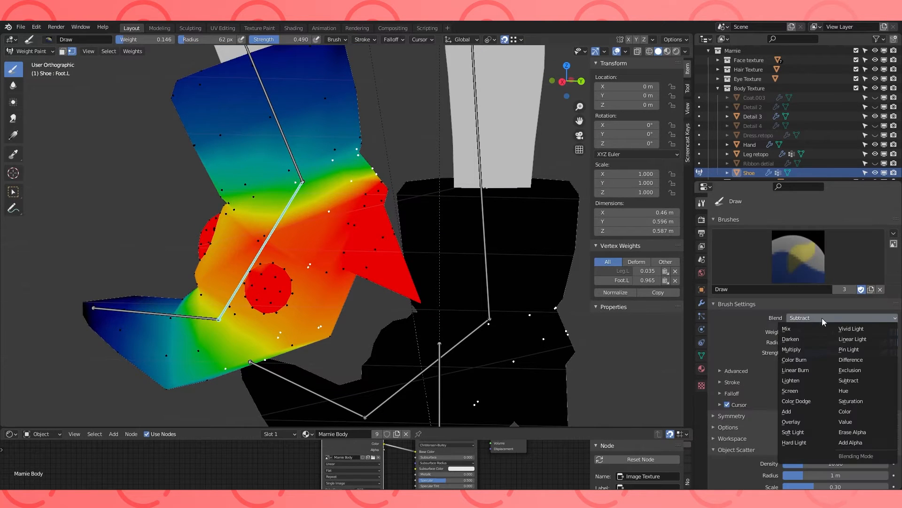
left_click(793, 411)
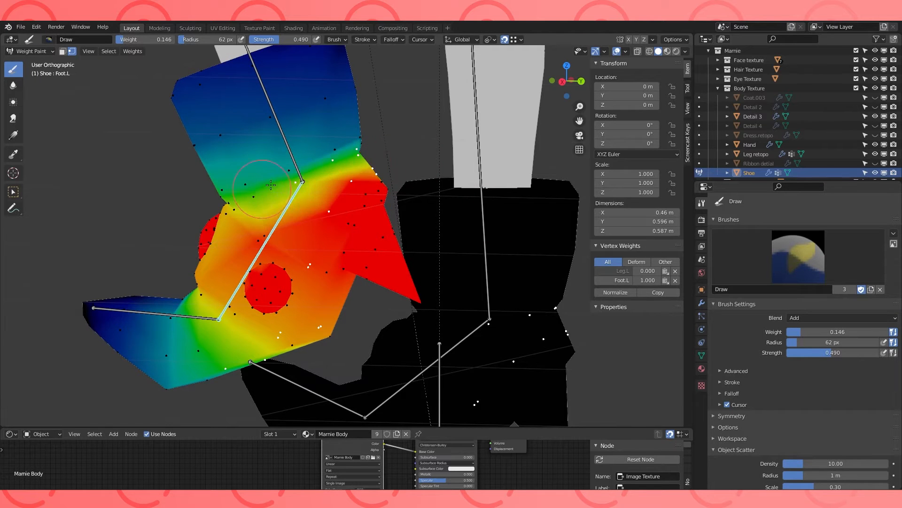
middle_click_drag(355, 173, 365, 157)
key("r")
left_click(372, 182)
- Select the edge loop just above the left shoe's ankle as the paint mask and check its Foot.L weights
key("Tab")
left_click(516, 307, "alt")
key("Tab")
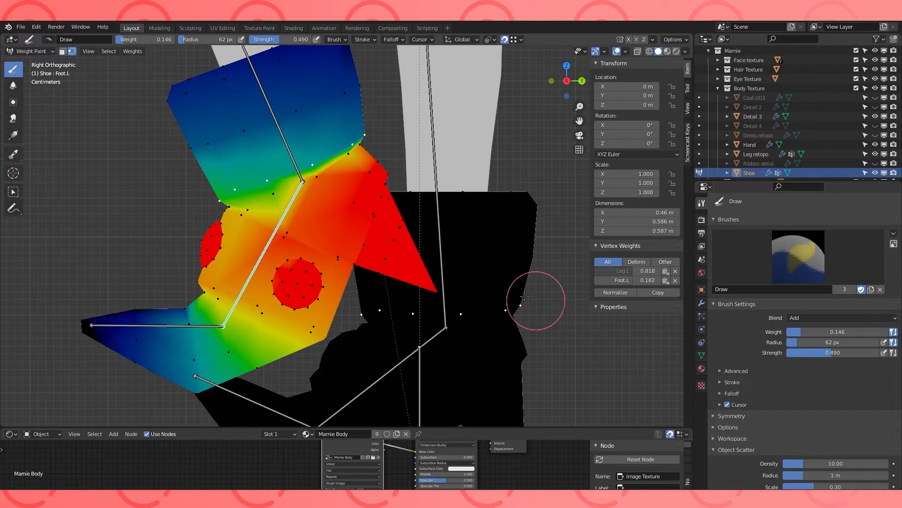
middle_click_drag(326, 161, 371, 230)
right_click(371, 230)
- Mask the next edge loop up the boot shaft, add some Foot.L weight to it, and test-rotate the foot
middle_click_drag(359, 167, 366, 192, "shift")
key("Tab")
left_click(385, 277, "alt")
key("Tab")
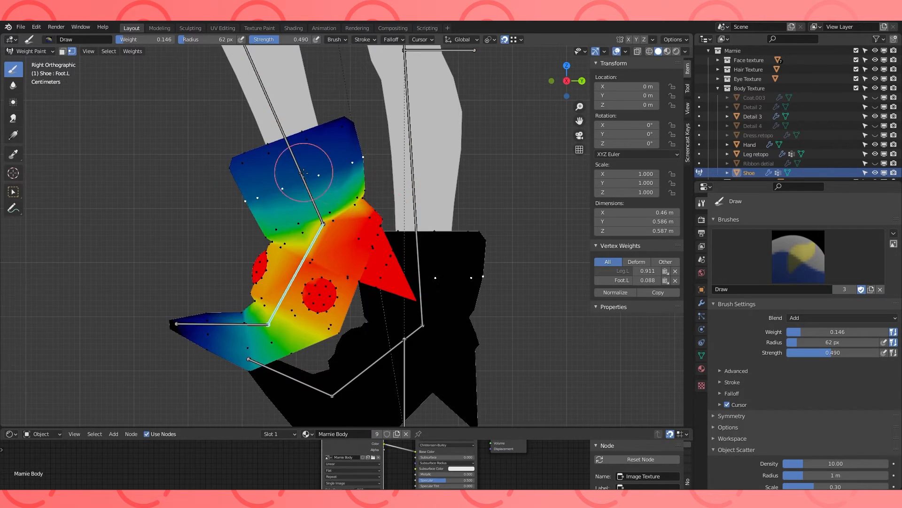
middle_click_drag(377, 158, 423, 200)
key("r")
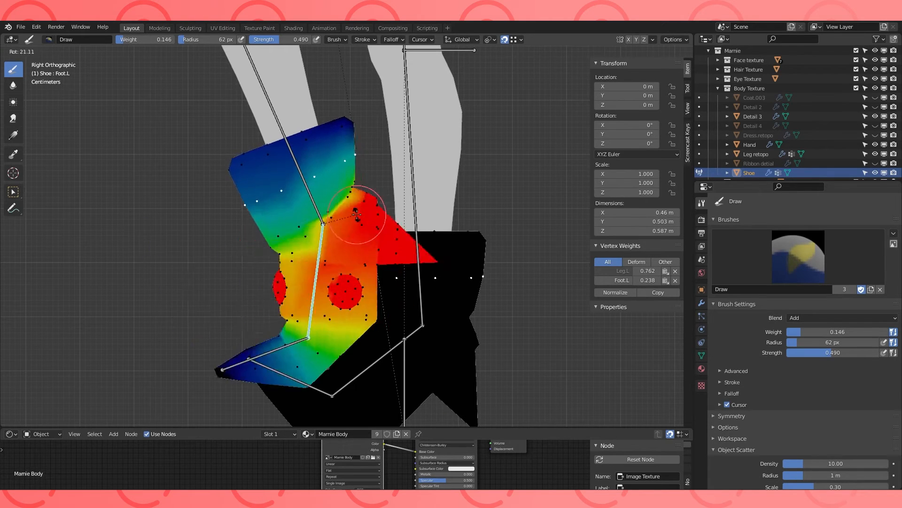
left_click(232, 323)
- Test-rotate Toe.L, cancel it, and rotate Foot.L to check the shoe deformation
left_click(222, 323, "ctrl")
key("r")
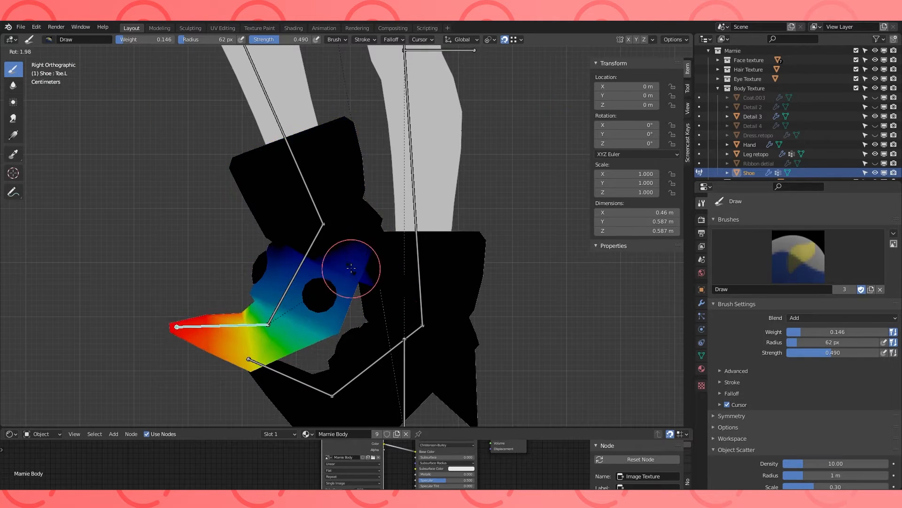
right_click(334, 235)
left_click(311, 248, "ctrl")
key("r")
left_click(352, 250)
scroll(352, 250, "down", 1)
middle_click_drag(351, 250, 403, 248)
- Switch to Object Mode and select the armature
left_click(54, 51)
left_click(29, 63)
left_click(361, 201)
key("Tab")
key("Tab")
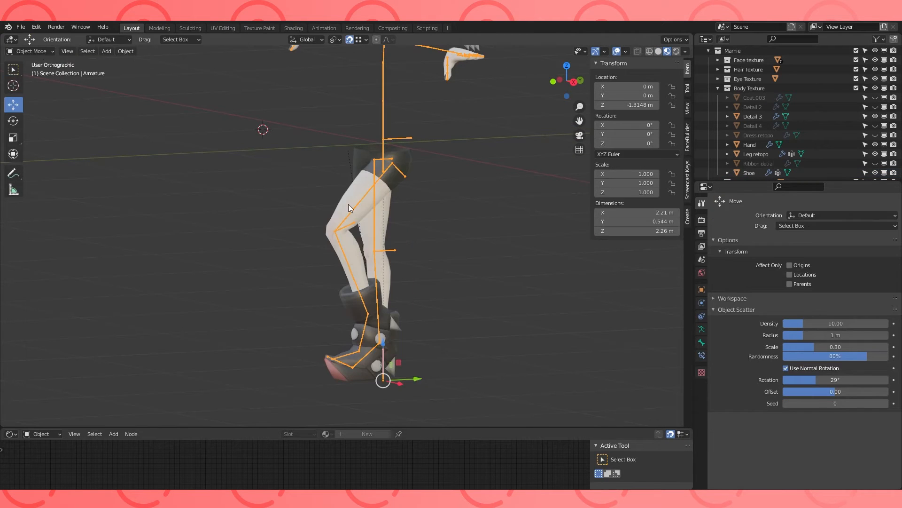
- Enter Pose Mode, select every bone and clear their rotations
left_click(30, 51)
left_click(29, 82)
key("a")
key("alt+r")
- Bend the left lower leg backward, test-rotate Toe.L, and clear the rotations of the toe and the leg
middle_click_drag(424, 249, 481, 237)
left_click(404, 256)
scroll(403, 282, "down", 1)
left_click(400, 311)
key("KP_3")
scroll(410, 306, "up", 3)
key("r")
left_click(540, 326)
middle_click_drag(540, 326, 475, 205, "shift")
left_click(557, 266)
key("r")
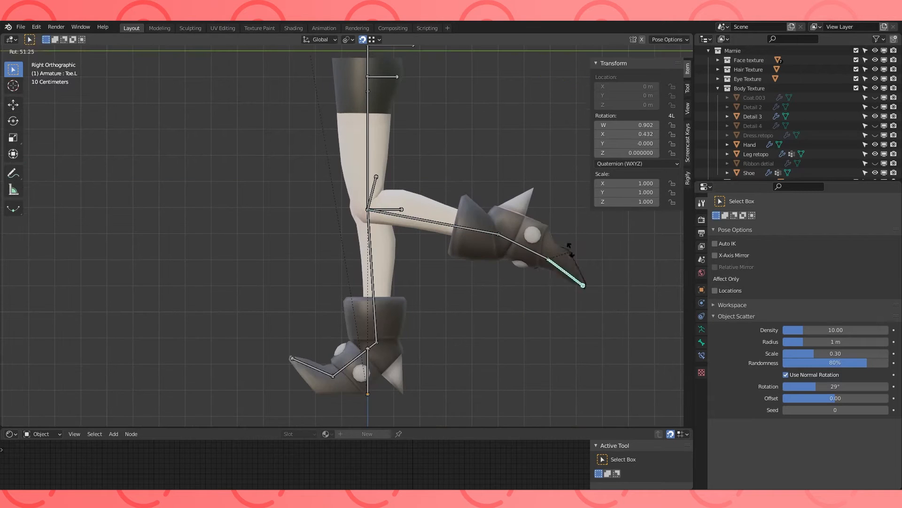
key("alt+r")
middle_click_drag(402, 221, 358, 299)
left_click(373, 362)
key("alt+r")
- Test-rotate the Hips bone and a second bone below it in front view, cancelling both rotations
left_click(347, 151)
key("KP_1")
key("r")
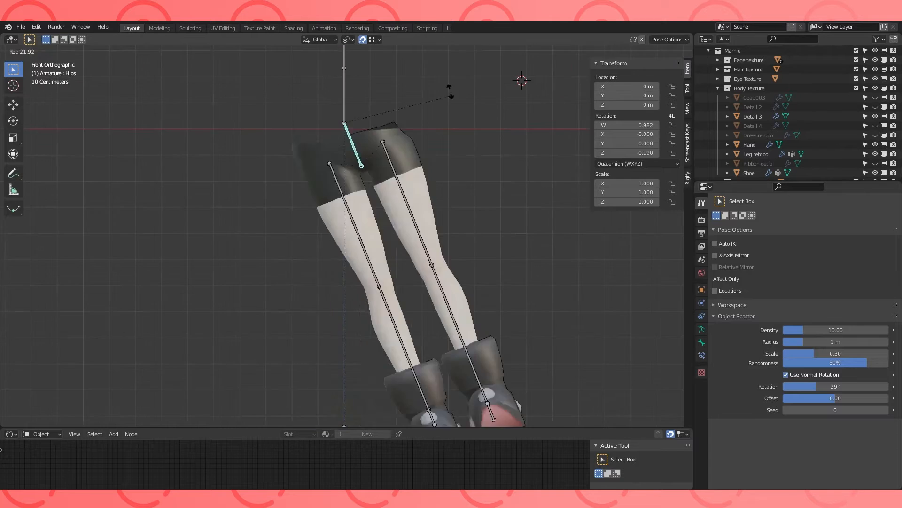
right_click(385, 190)
middle_click_drag(366, 163, 361, 192, "shift")
left_click(371, 223)
key("r")
right_click(418, 97)
- Rotate the Spine 1 bone sideways in front view to test how the waist deforms
middle_click_drag(418, 97, 418, 174, "shift")
left_click(369, 240)
left_click(702, 329)
left_click(701, 342)
scroll(775, 399, "down", 3)
middle_click_drag(343, 217, 329, 256, "shift")
left_click(325, 282)
key("KP_1")
key("r")
left_click(362, 235)
- In Object Mode, select the Leg retopo mesh together with the armature, enter Weight Paint mode and pick Spine 1
left_click(29, 51)
left_click(38, 61)
left_click(310, 292, "shift")
left_click(29, 51)
left_click(34, 104)
left_click(328, 222, "ctrl")
- Switch the viewport to solid shading and check the waist vertices of the Leg retopo mesh in Edit Mode
mouse_move(301, 221)
middle_mouse_down()
mouse_move(314, 212)
mouse_move(287, 230)
middle_mouse_up()
left_click(656, 51)
mouse_move(456, 237)
middle_mouse_down()
mouse_move(411, 246)
mouse_move(430, 256)
middle_mouse_up()
scroll(430, 256, "up", 3)
key("Tab")
key("Tab")
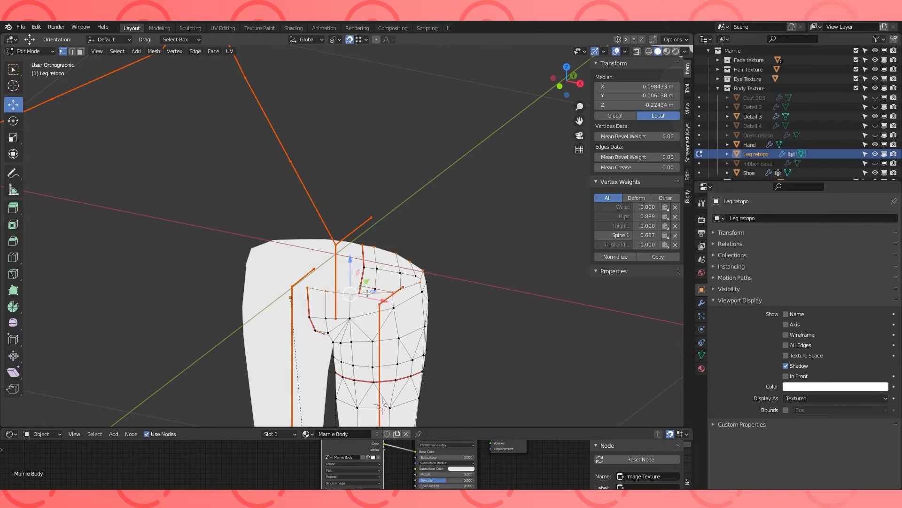
middle_click_drag(548, 248, 541, 245)
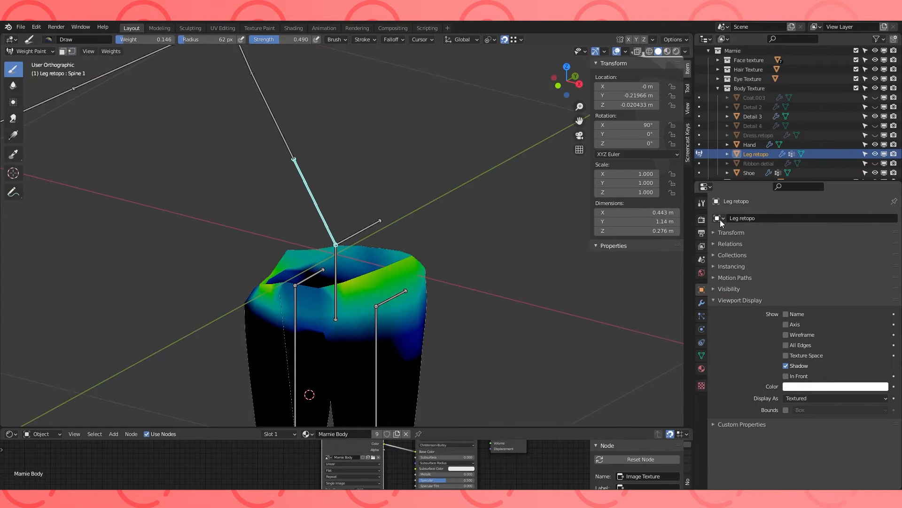
- Set the Draw brush's blend mode to Subtract and enable vertex selection masking on the Leg retopo mesh
left_click(701, 203)
left_click(817, 317)
left_click(843, 381)
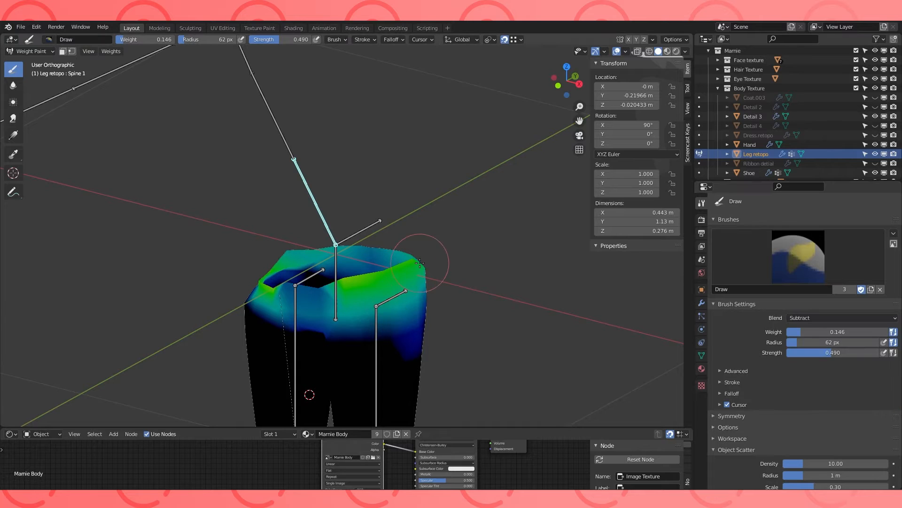
left_click(71, 51)
left_click(841, 317)
left_click(866, 390)
- Select the edge loop around the waist opening in Edit Mode and return to Weight Paint with it masked
mouse_move(481, 252)
middle_mouse_down()
mouse_move(470, 241)
mouse_move(476, 263)
mouse_move(485, 246)
mouse_move(315, 299)
mouse_move(416, 303)
mouse_move(334, 301)
mouse_move(331, 287)
mouse_move(403, 284)
middle_mouse_up()
key("Tab")
left_click(405, 298, "alt")
key("Tab")
left_click(353, 298)
scroll(334, 301, "up", 2)
key("Tab")
key("Tab")
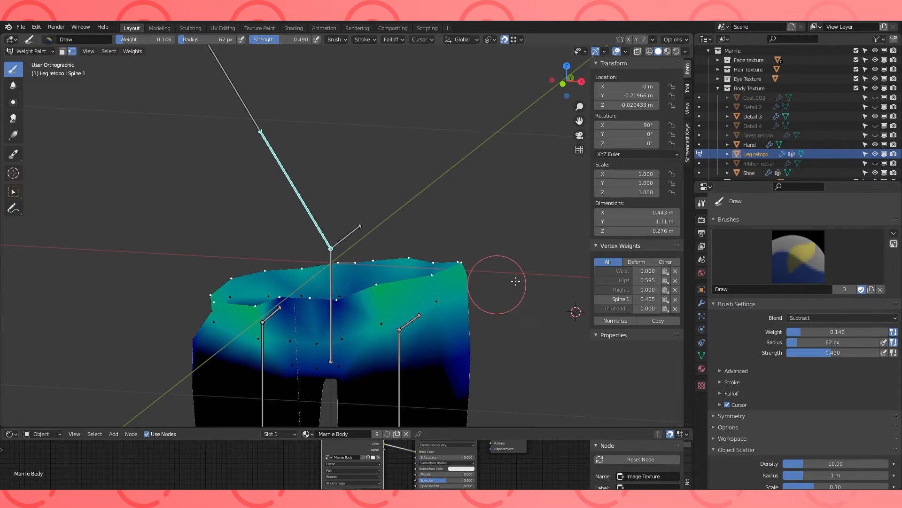
key("Tab")
key("Tab")
- Smooth the Spine 1 weights on the selected waist vertices and normalize their vertex weights
left_click(133, 51)
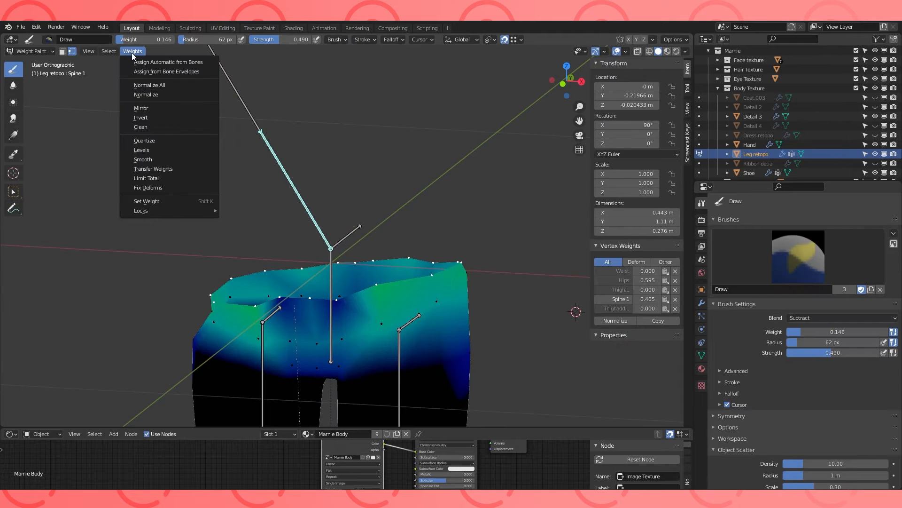
left_click(147, 160)
left_click(616, 320)
- Try to smear the Spine 1 weights at the front of the hips and undo the strokes
middle_click_drag(479, 260, 26, 133)
left_click(13, 118)
mouse_move(339, 329)
middle_mouse_down()
mouse_move(442, 282)
mouse_move(502, 276)
mouse_move(434, 268)
mouse_move(367, 286)
mouse_move(378, 282)
middle_mouse_up()
key("ctrl+z")
key("ctrl+z")
- Smear the Spine 1 weights down over the front of the upper thighs and switch back to the Draw brush
mouse_move(307, 319)
middle_mouse_down()
mouse_move(256, 321)
mouse_move(238, 225)
middle_mouse_up()
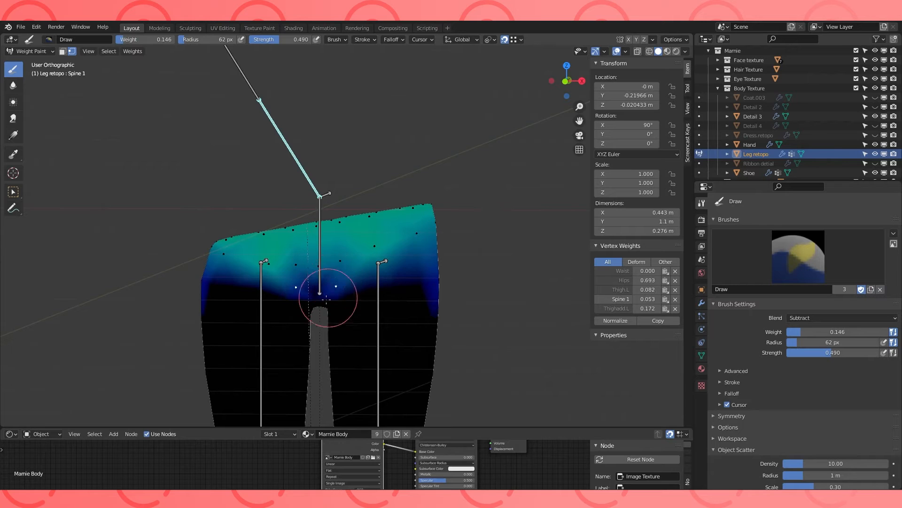
middle_click_drag(336, 284, 403, 302)
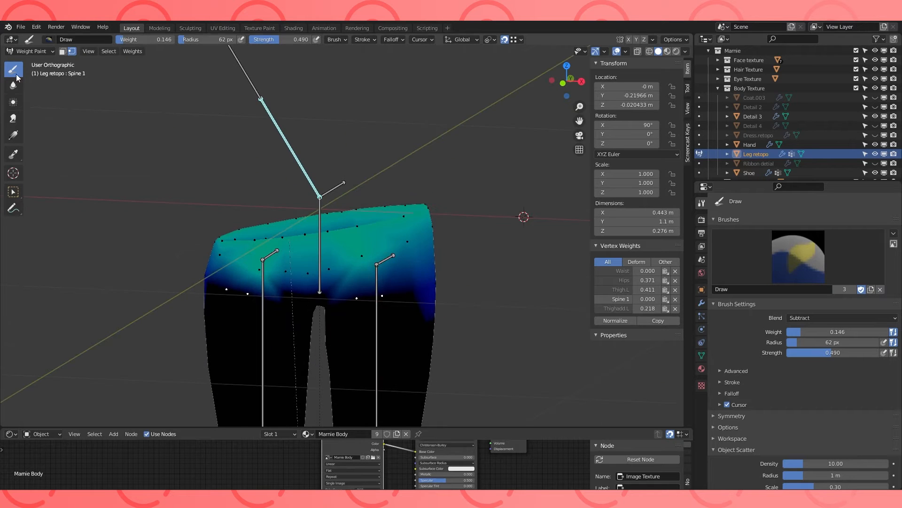
left_click(13, 118)
mouse_move(368, 258)
left_mouse_down()
mouse_move(366, 295)
mouse_move(395, 289)
left_mouse_up()
left_click(13, 69)
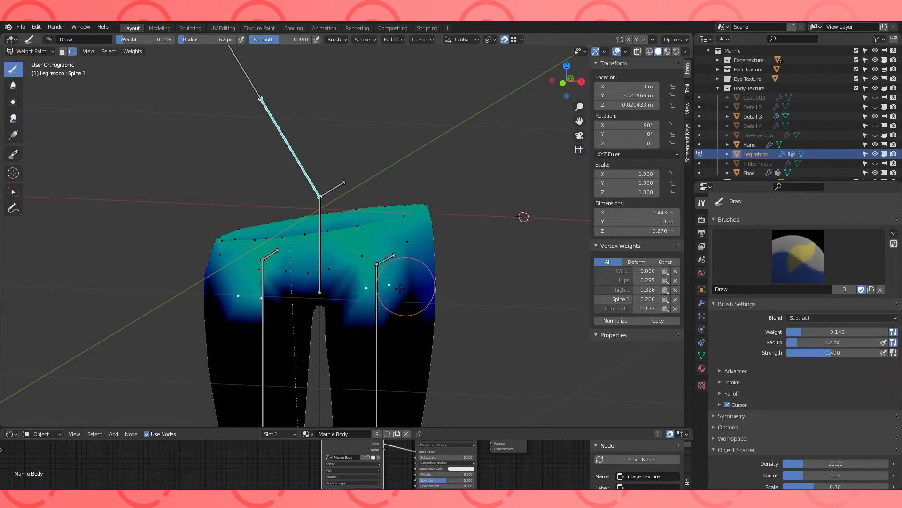
middle_click_drag(444, 308, 404, 320)
- Test-rotate a bone at the hips, cancel the rotation, and clear the bone rotation to straighten the spine
left_click(318, 294, "ctrl")
key("r")
right_click(414, 237)
key("alt+r")
- Pick the Hips bone and select the vertices around the upper thigh for masked weight editing
left_click(322, 250, "ctrl")
middle_click_drag(326, 250, 143, 254)
scroll(320, 249, "up", 1)
middle_click_drag(284, 310, 362, 315)
middle_click_drag(362, 315, 387, 276, "shift")
key("Tab")
left_click(405, 268, "ctrl")
middle_click_drag(264, 257, 295, 252)
key("Tab")
key("v")
- Smooth the Hips weights on the selected upper-thigh vertices four times
left_click(132, 51)
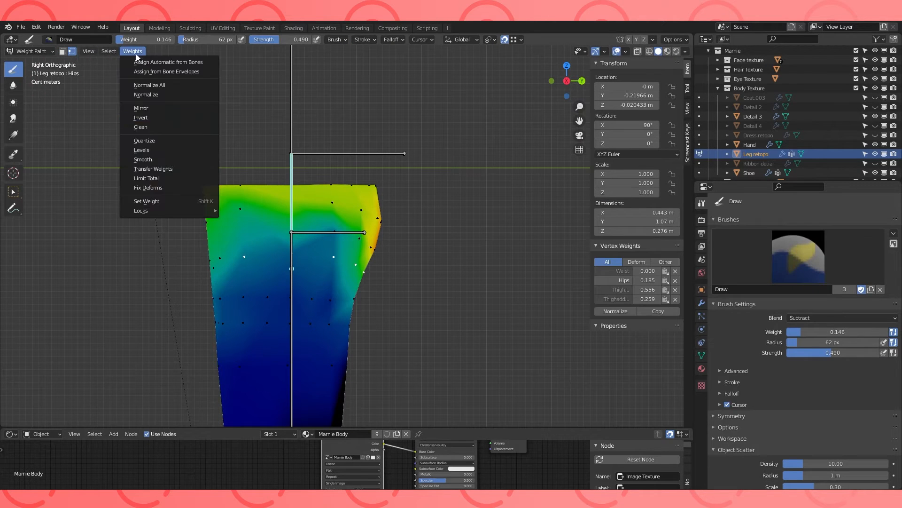
left_click(150, 159)
left_click(132, 51)
left_click(158, 158)
left_click(130, 51)
left_click(160, 159)
left_click(132, 51)
left_click(141, 159)
- Blend the Hips weights around the hips and upper thighs with the Blur and Smear brushes
middle_click_drag(68, 92, 21, 91)
left_click(13, 85)
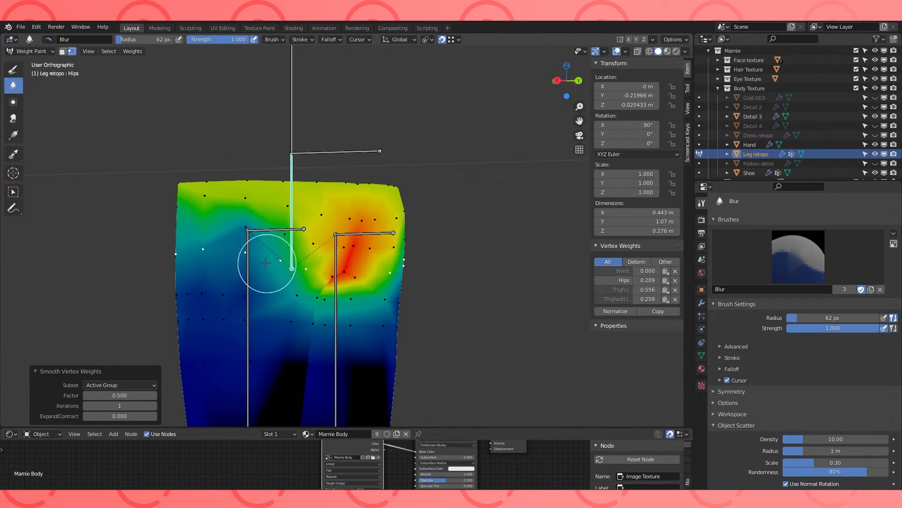
left_click(261, 252)
middle_click_drag(240, 263, 262, 266)
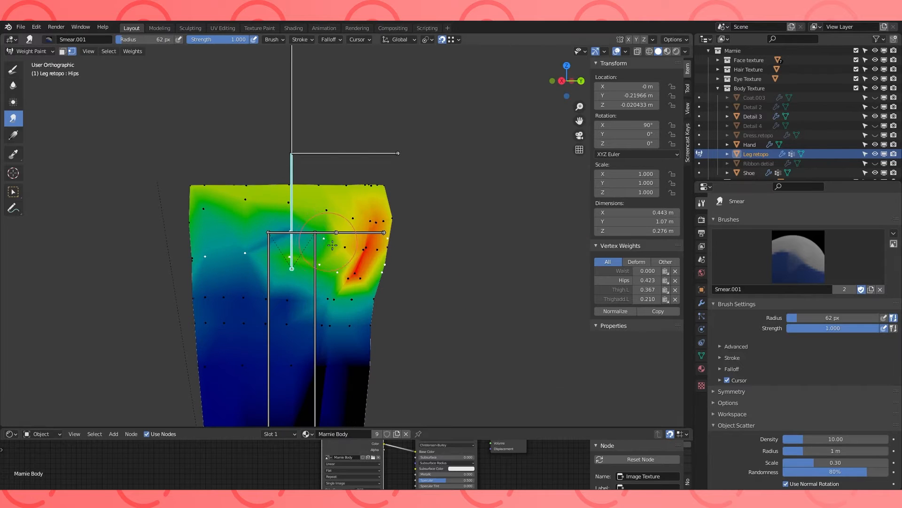
middle_click_drag(297, 227, 292, 233)
left_click(13, 85)
middle_click_drag(224, 240, 361, 226)
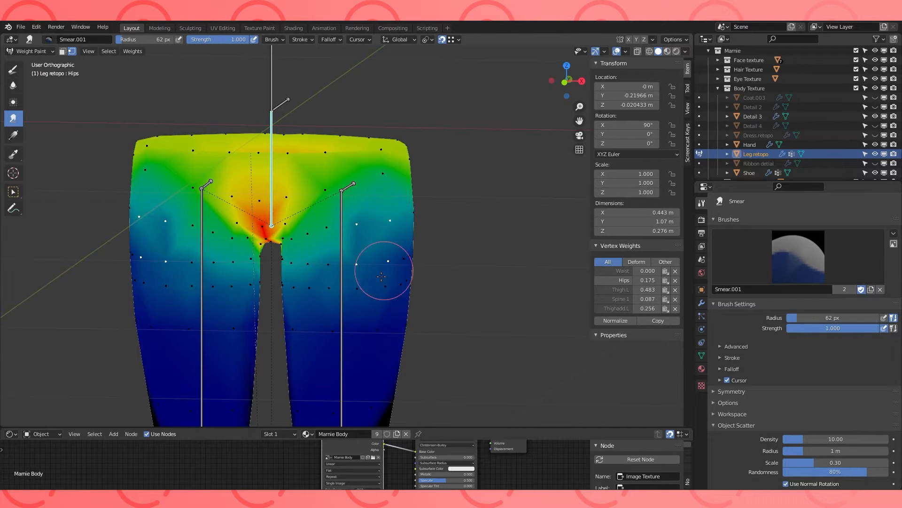
middle_click_drag(382, 276, 319, 239)
middle_click_drag(287, 299, 300, 261)
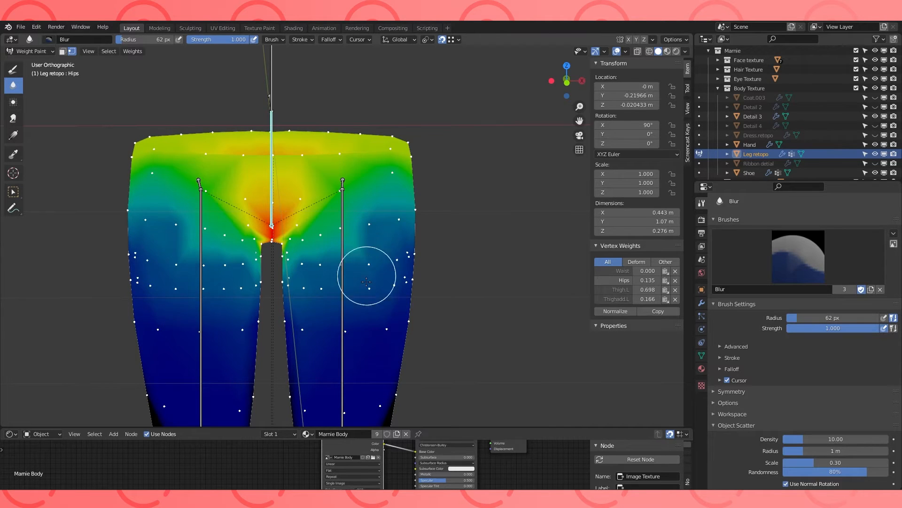
- Pick Thigh.L and rotate it by -70.8° to test how the hip deforms
middle_click_drag(382, 259, 309, 251)
left_click(318, 272, "ctrl")
key("r")
left_click(382, 246)
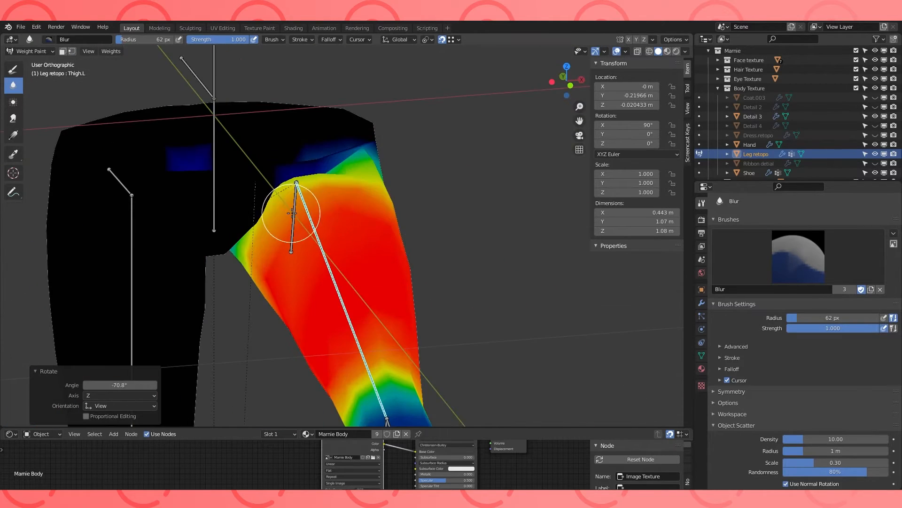
- Examine the weights of the Hips and the neighbouring thigh bones while the left thigh is bent
left_click(215, 186, "ctrl")
middle_click_drag(215, 185, 202, 274)
left_click(152, 301, "ctrl")
left_click(268, 161, "ctrl")
middle_click_drag(268, 162, 348, 168)
left_click(393, 223, "ctrl")
left_click(267, 145, "ctrl")
middle_click_drag(358, 241, 429, 225)
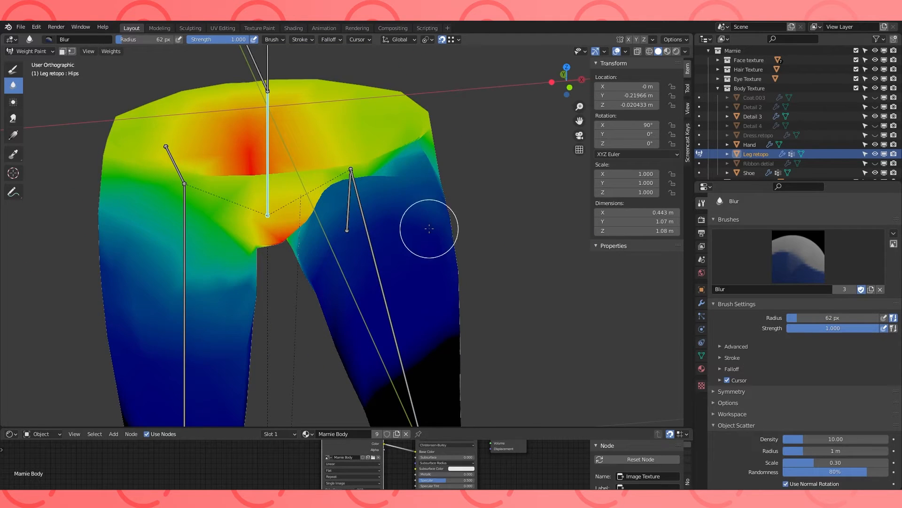
- Return Thigh.L to its rest rotation, check the weights of its helper bone, and reselect Thigh.L
left_click(368, 255, "ctrl")
middle_click_drag(369, 256, 194, 75)
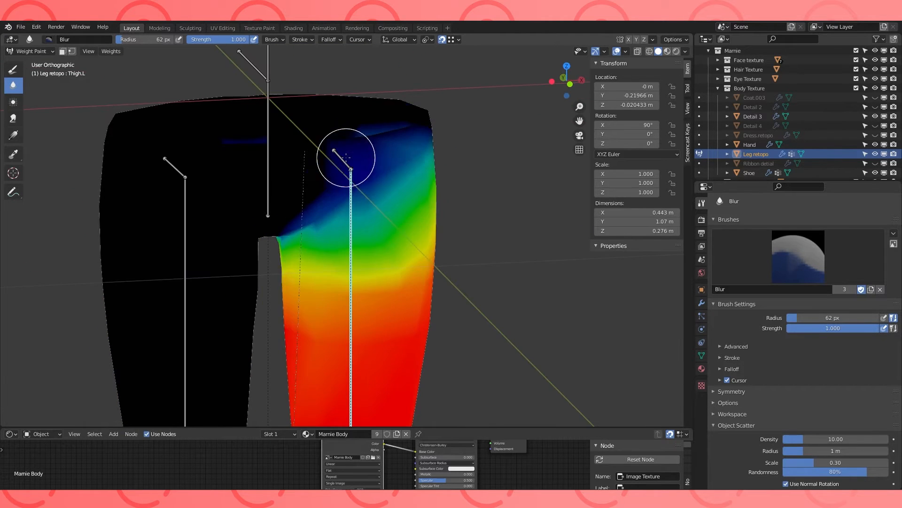
left_click(344, 163, "ctrl")
left_click(352, 275, "ctrl")
- Expand the brush Options and blend the Thigh.L weights at the top of the left thigh with Smear and Blur
scroll(457, 296, "down", 2)
middle_click_drag(457, 296, 458, 317)
scroll(772, 407, "down", 2)
left_click(711, 365)
middle_click_drag(409, 242, 424, 249)
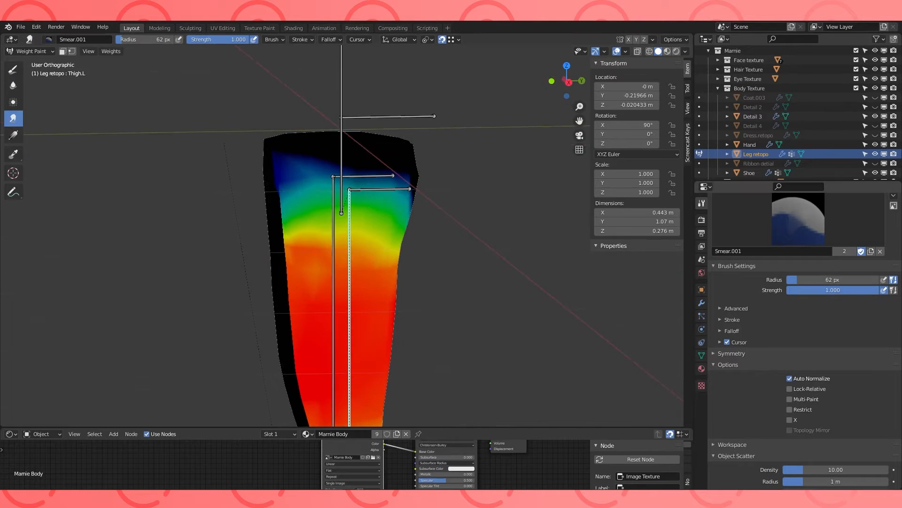
middle_click_drag(424, 248, 566, 311)
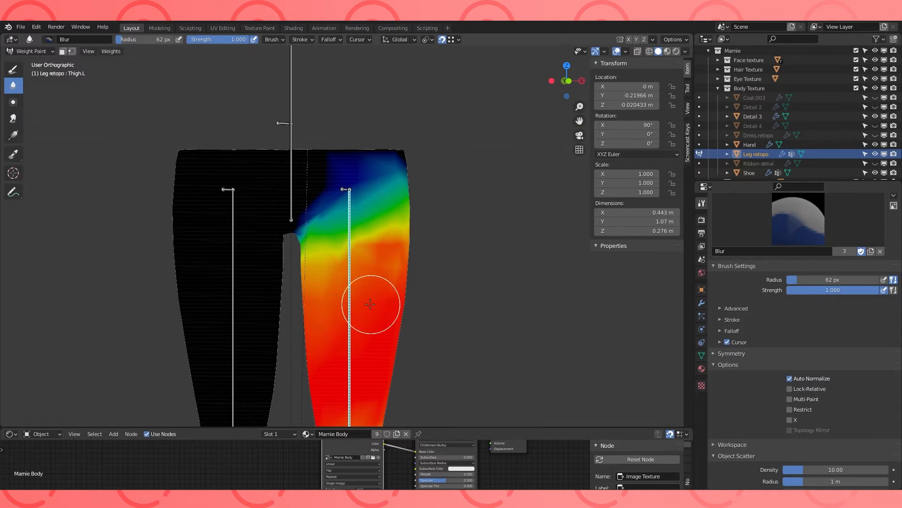
- Rotate the left thigh bone forward in side view and check the neighbouring bones' weights on the bent leg
key("KP_3")
key("r")
left_click(384, 303)
middle_click_drag(350, 200, 424, 222)
left_click(388, 207, "ctrl")
left_click(292, 191, "ctrl")
middle_click_drag(292, 191, 286, 235)
left_click(280, 298, "ctrl")
middle_click_drag(280, 298, 327, 257, "shift")
middle_click_drag(326, 257, 362, 258)
middle_click_drag(282, 216, 465, 281)
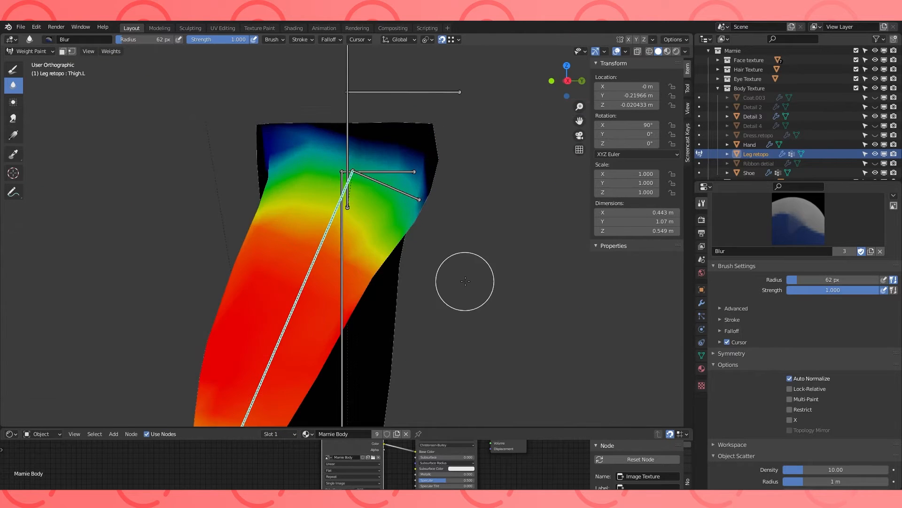
- Rotate the left thigh bone further in side view and select the Hips bone for weight painting
key("KP_3")
key("r")
left_click(376, 347)
middle_click_drag(376, 347, 375, 207)
left_click(358, 208, "ctrl")
middle_click_drag(267, 157, 286, 197, "shift")
left_click(299, 196, "ctrl")
scroll(345, 176, "up", 1)
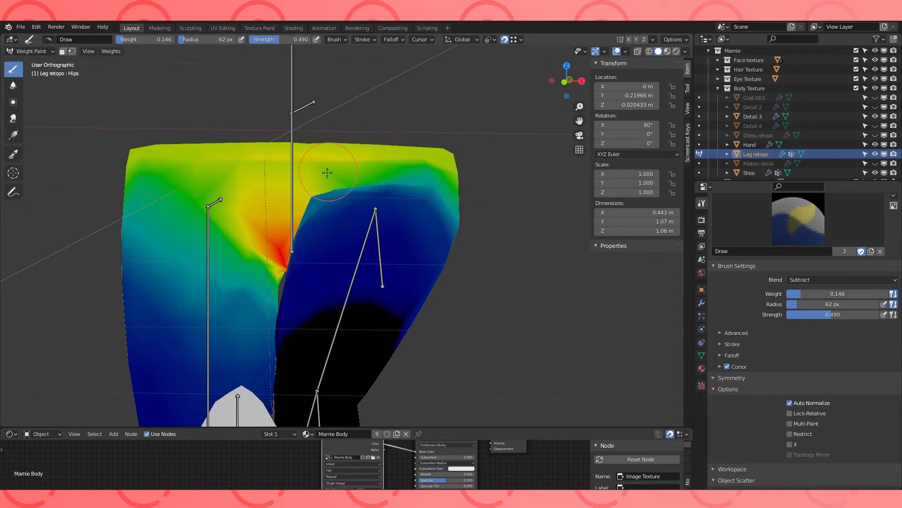
- Adjust the Spine 1 weight of the waistline vertices in Edit Mode and return to Weight Paint
key("Tab")
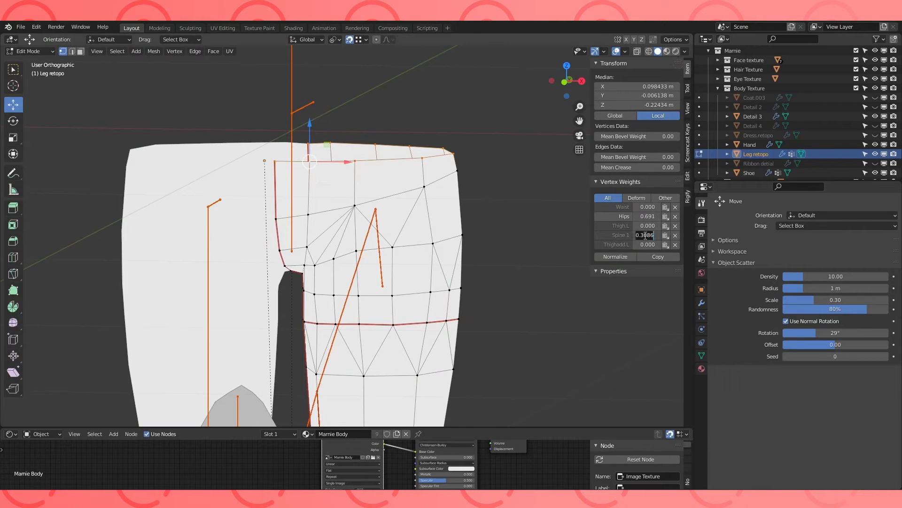
key("Return")
key("Tab")
mouse_move(374, 258)
middle_mouse_down()
mouse_move(454, 254)
mouse_move(400, 235)
middle_mouse_up()
key("Tab")
left_click(433, 185)
mouse_move(432, 185)
middle_mouse_down()
mouse_move(455, 221)
mouse_move(403, 258)
middle_mouse_up()
key("Tab")
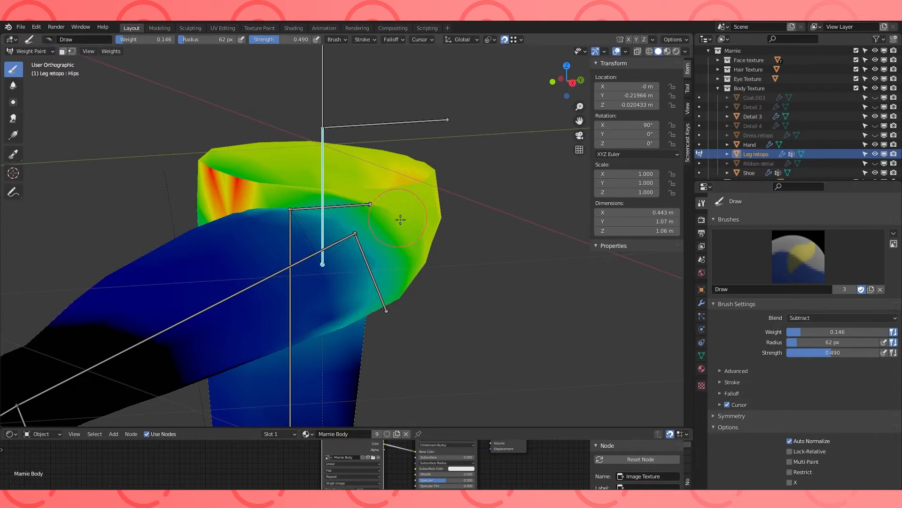
- Set the Draw brush for the Hips weights to Mix blending, weight 0.000 and strength 0.108
left_click(841, 318)
left_click(797, 325)
middle_click_drag(338, 202, 331, 207)
scroll(331, 207, "up", 1)
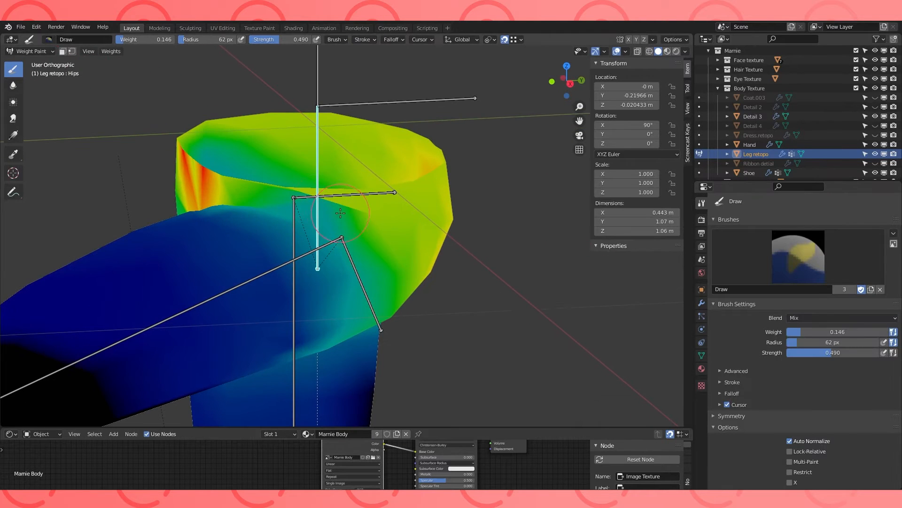
left_click_drag(806, 332, 893, 332)
left_click_drag(831, 352, 797, 352)
mouse_move(316, 207)
middle_mouse_down()
mouse_move(363, 222)
mouse_move(512, 209)
mouse_move(394, 205)
mouse_move(407, 230)
middle_mouse_up()
middle_click_drag(432, 387, 363, 387)
left_click_drag(869, 332, 787, 332)
mouse_move(325, 294)
middle_mouse_down()
mouse_move(415, 308)
mouse_move(498, 236)
mouse_move(425, 233)
mouse_move(250, 287)
mouse_move(322, 253)
mouse_move(488, 200)
middle_mouse_up()
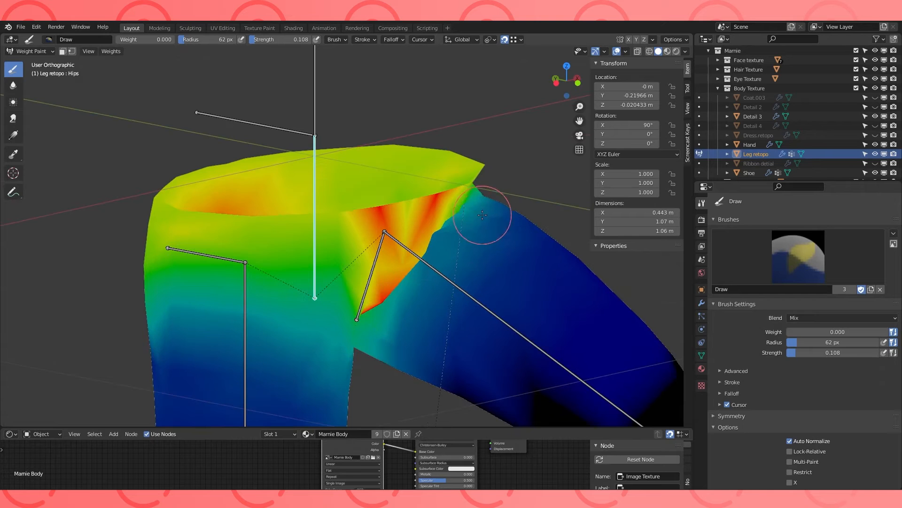
- Enable vertex selection masking and set the Draw brush weight to 0.653 for the Hips weights at the leg crease
key("Tab")
mouse_move(555, 230)
middle_mouse_down()
mouse_move(385, 242)
mouse_move(460, 241)
mouse_move(437, 247)
middle_mouse_up()
key("Tab")
left_click(72, 51)
key("ctrl+z")
left_click(818, 318)
left_click_drag(788, 332, 822, 332)
mouse_move(398, 232)
middle_mouse_down()
mouse_move(296, 243)
mouse_move(363, 235)
mouse_move(406, 260)
middle_mouse_up()
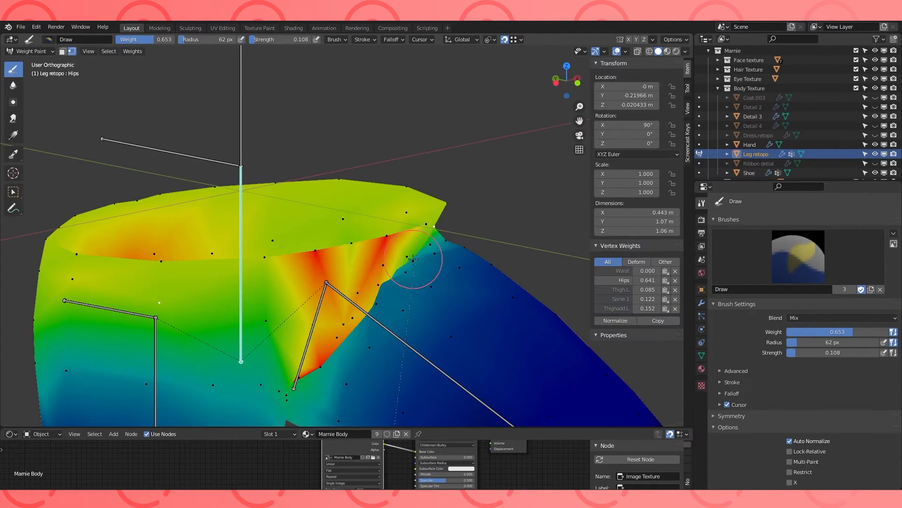
scroll(414, 268, "down", 2)
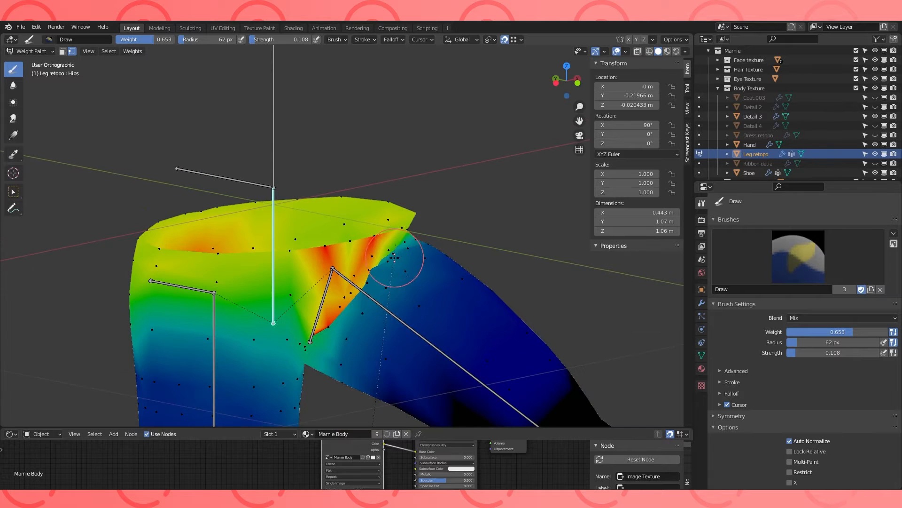
scroll(394, 257, "down", 2)
- Turn off vertex masking, straighten the left leg, and check the thigh and Hips bones' weights
key("v")
left_click(428, 329, "ctrl")
middle_click_drag(427, 329, 362, 216)
left_click(393, 245, "ctrl")
middle_click_drag(393, 246, 350, 259)
left_click(295, 245, "ctrl")
scroll(350, 260, "up", 1)
- Mask the centre vertices above the crotch and paint their Hips weights with the Draw brush at weight 0.749
left_click(13, 84)
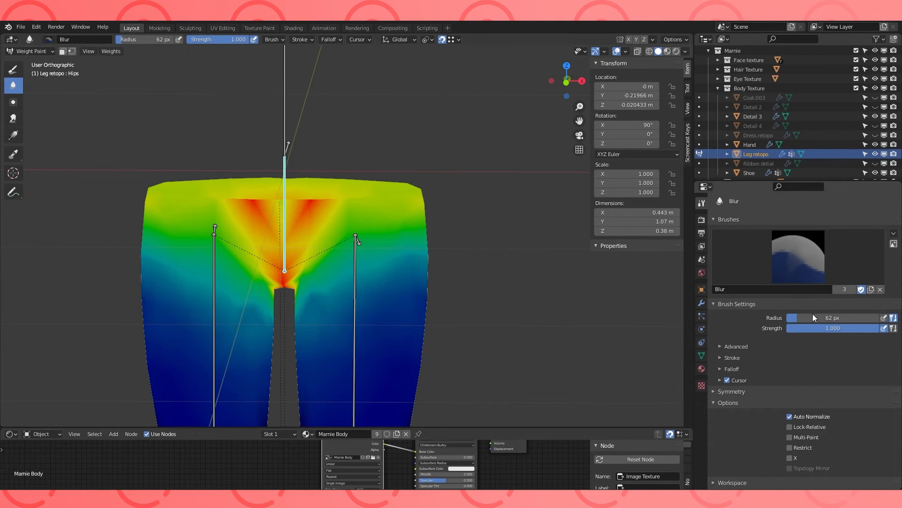
left_click(14, 69)
left_click_drag(835, 332, 893, 332)
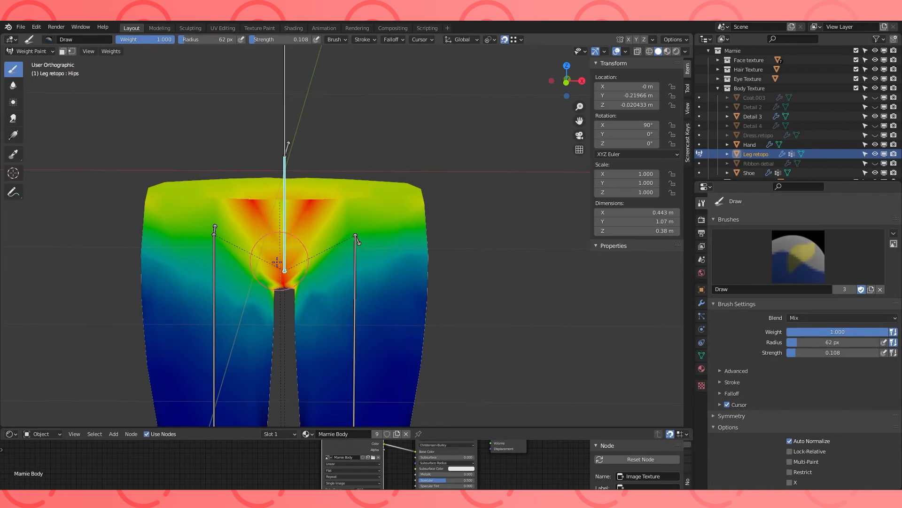
left_click(71, 51)
left_click(279, 200)
left_click_drag(889, 332, 863, 332)
left_click(283, 254)
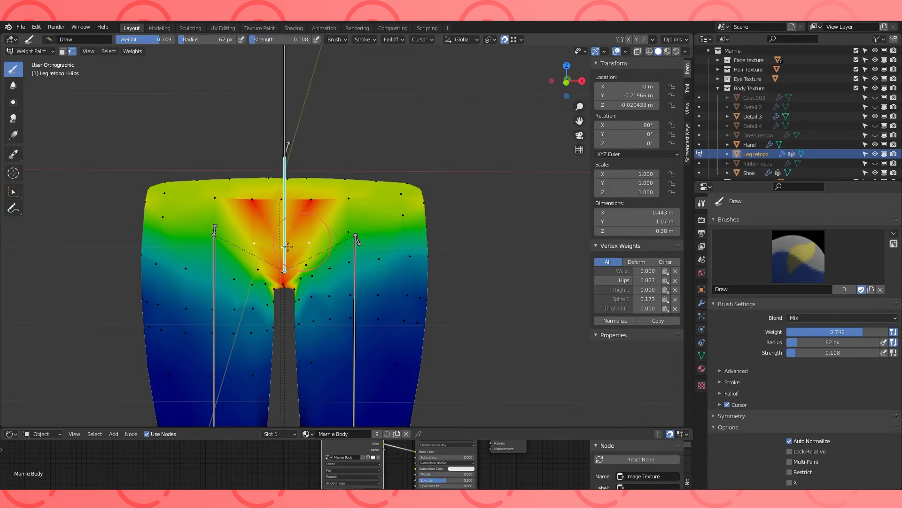
- Switch the Draw brush to Add blending and increase the Hips weight on the masked vertices above the crotch
left_click(825, 318)
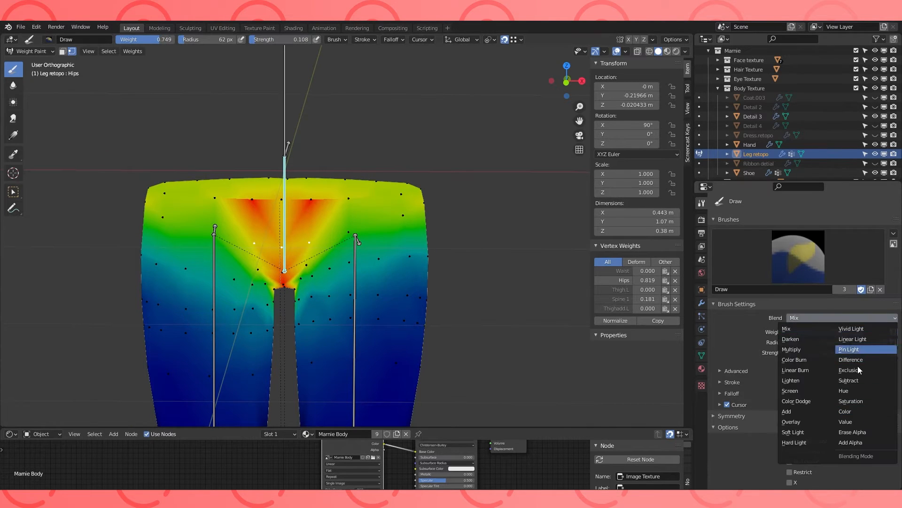
left_click(786, 411)
left_click(296, 235)
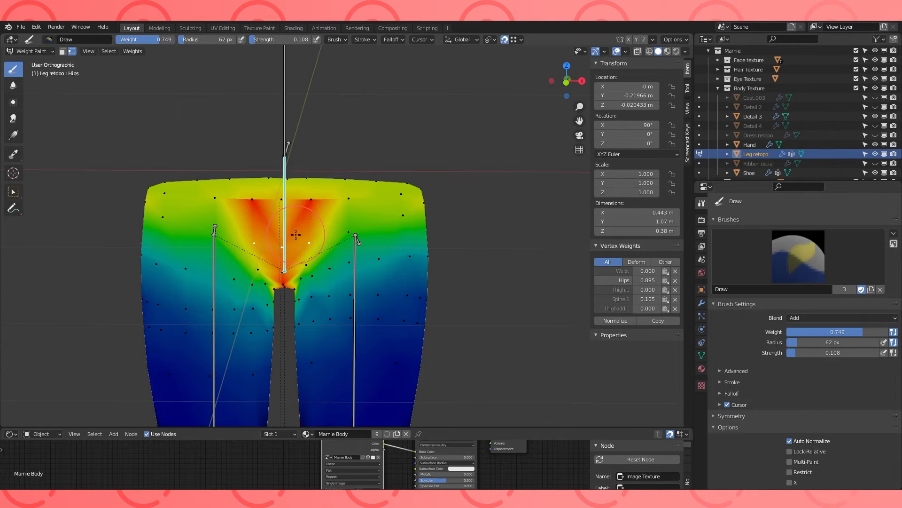
- Select the waistline loop in Edit Mode, then isolate one side waistband vertex in Weight Paint
key("Tab")
left_click(284, 198, "alt")
key("Tab")
key("alt+a")
left_click(401, 192, "ctrl")
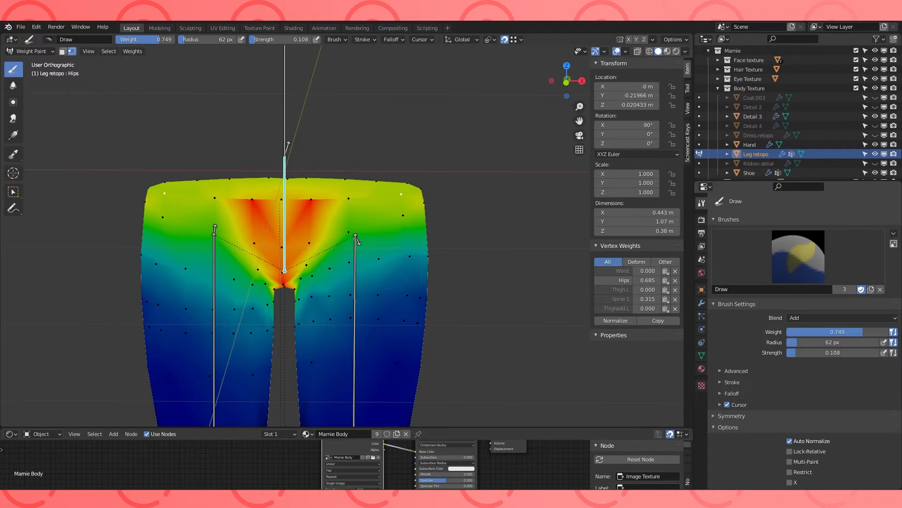
- Even out the waistline vertices' weights at 0.800 for Hips and 0.200 for Spine 1
middle_click_drag(558, 247, 527, 256)
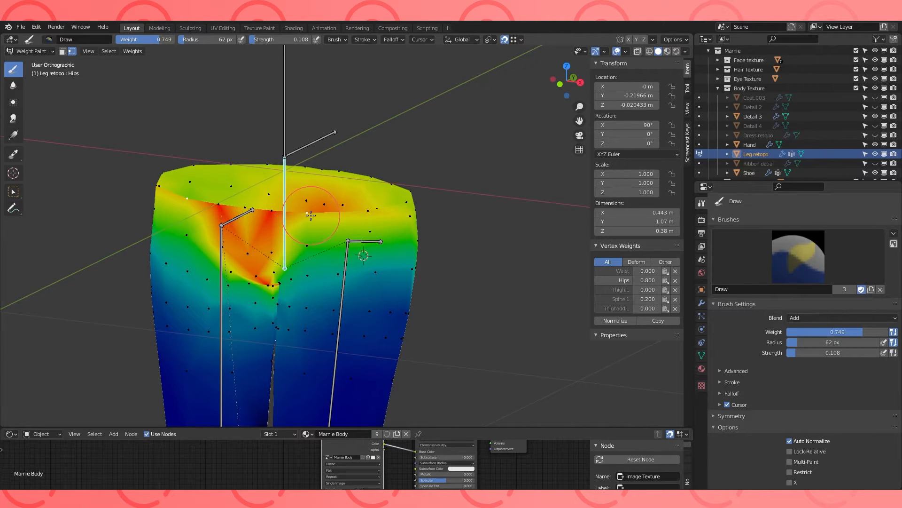
key("Tab")
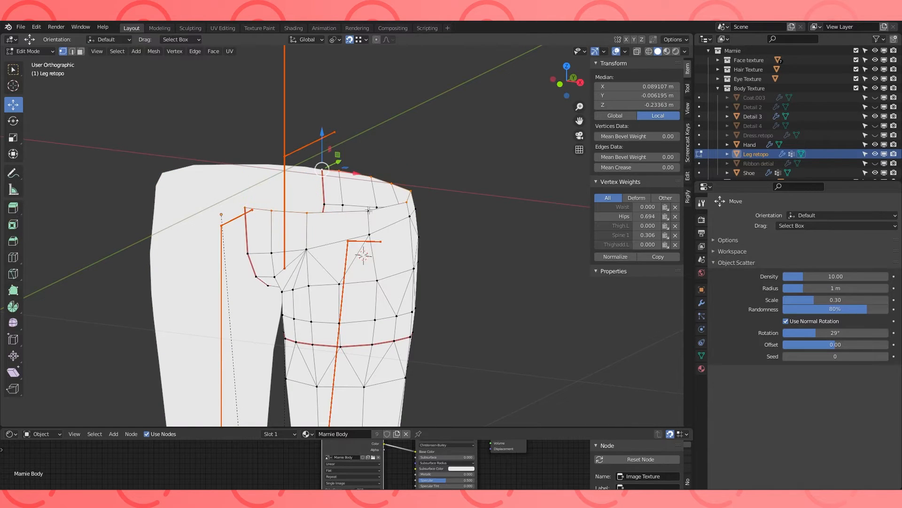
left_click(306, 213)
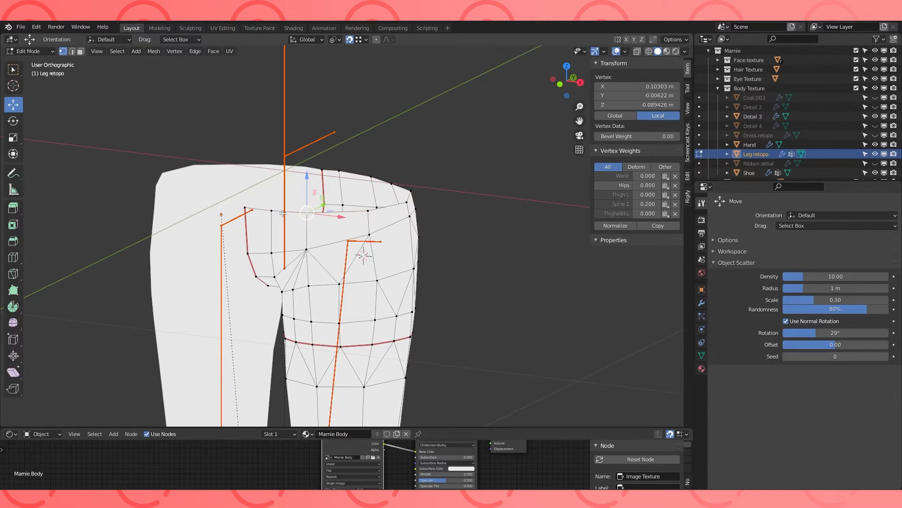
key("Tab")
middle_click_drag(467, 246, 288, 119)
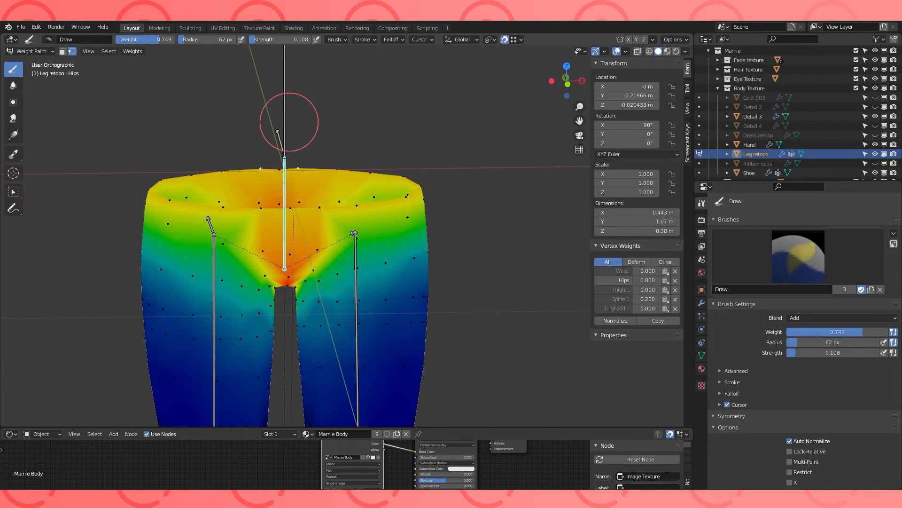
- Examine the Spine 1 and Hips weights around the waistband
left_click(285, 94, "ctrl")
scroll(296, 113, "down", 1)
mouse_move(329, 200)
middle_mouse_down()
mouse_move(354, 199)
mouse_move(313, 199)
middle_mouse_up()
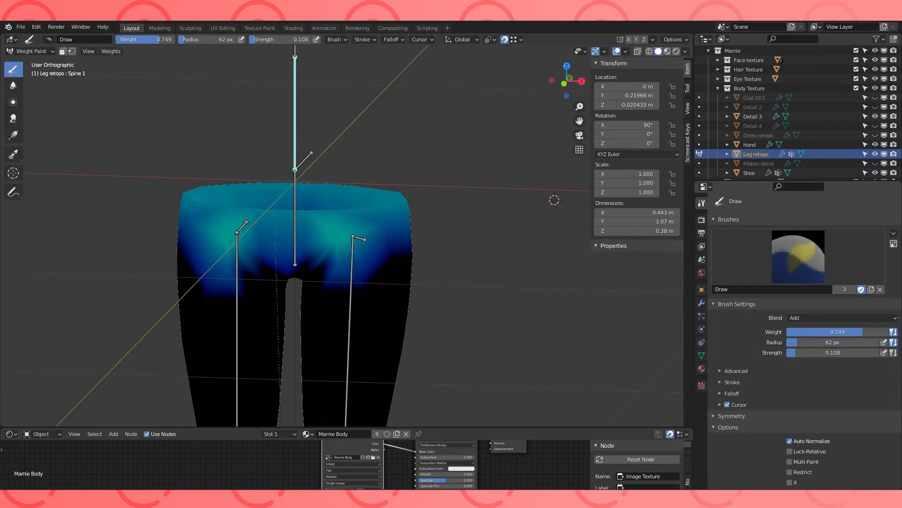
left_click(295, 231, "ctrl")
scroll(263, 237, "up", 1)
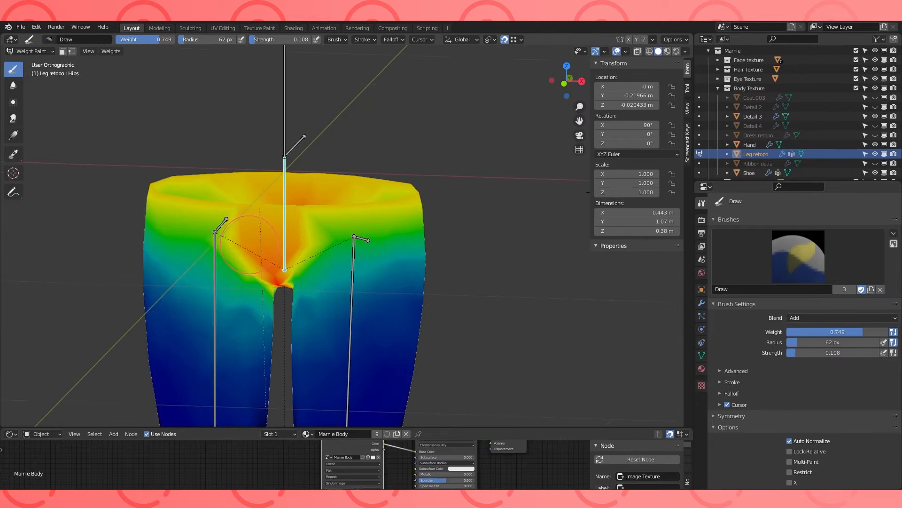
key("Tab")
key("Tab")
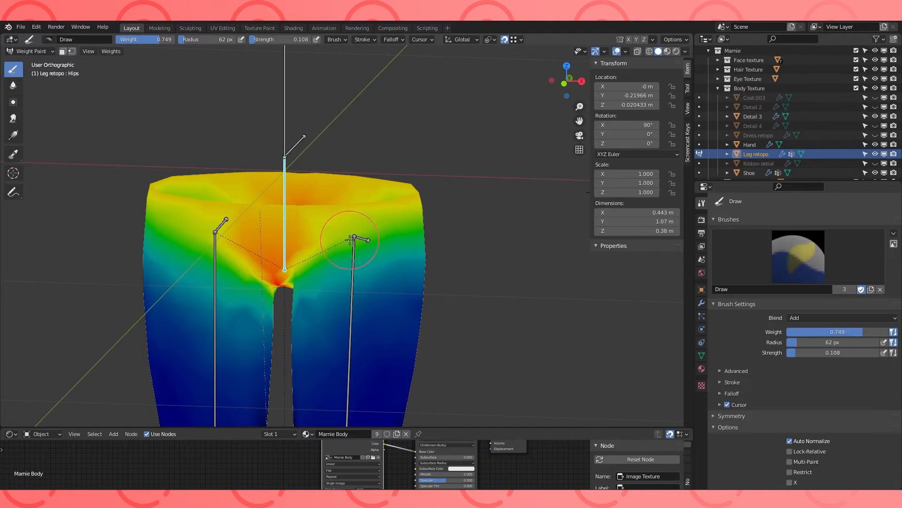
- Select the left thigh bone and rotate it about the X axis to test the leg bend
middle_click_drag(329, 237, 289, 238)
left_click(360, 323, "ctrl")
key("r")
key("x")
left_click(389, 235)
- Examine the Hips and thigh weights on the bent left leg from several sides
mouse_move(290, 239)
middle_mouse_down("shift")
mouse_move(346, 233)
mouse_move(353, 211)
mouse_move(323, 212)
mouse_move(369, 243)
middle_mouse_up("shift")
key("Tab")
key("Tab")
key("Tab")
left_click(324, 277, "ctrl")
middle_click_drag(325, 278, 417, 265)
left_click(230, 284)
left_click(328, 278, "ctrl")
scroll(306, 282, "down", 1)
mouse_move(359, 326)
middle_mouse_down()
mouse_move(328, 312)
mouse_move(336, 306)
middle_mouse_up()
- Rotate the left thigh bone -51.5° about the X axis
key("Tab")
middle_click_drag(337, 307, 377, 277, "shift")
key("r")
key("x")
left_click(311, 335)
middle_click_drag(215, 182, 214, 200)
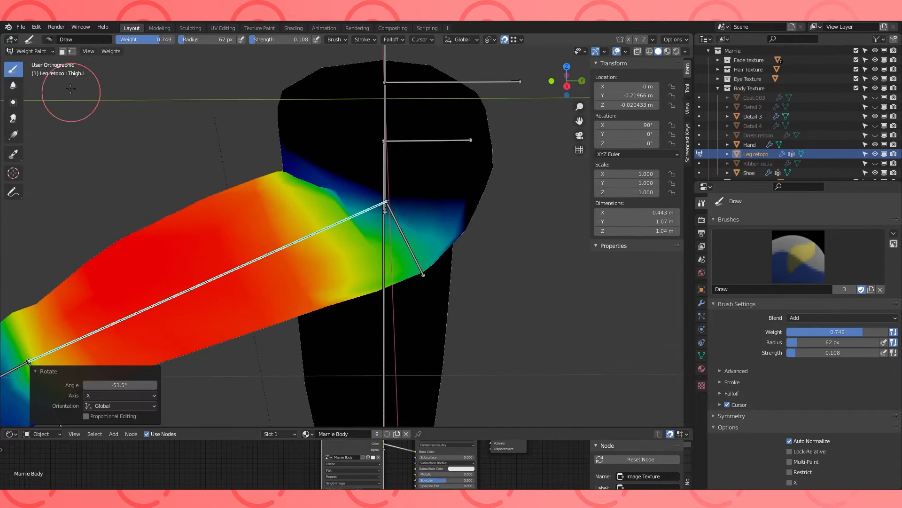
- Enable vertex masking and repeatedly smooth the Thigh.L weights on the selected vertices around the hip crease
left_click(72, 51)
middle_click_drag(282, 153, 326, 190)
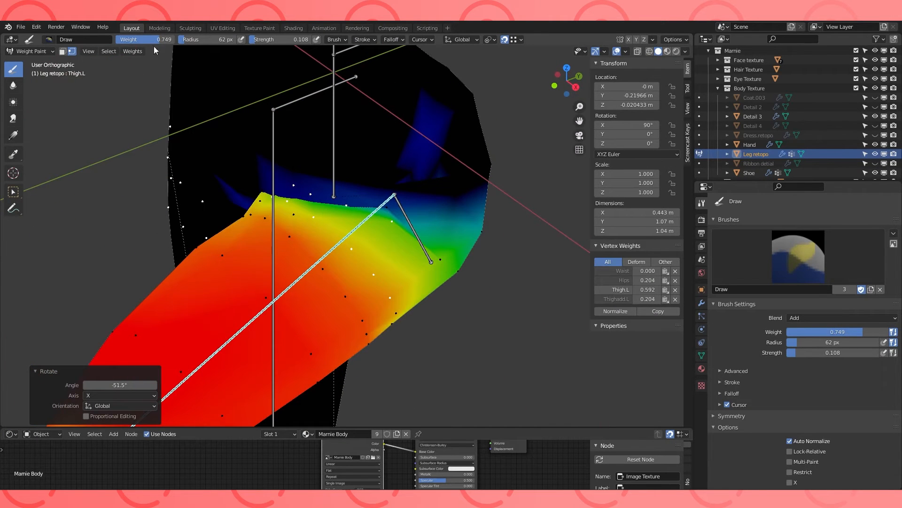
left_click(132, 50)
left_click(143, 159)
middle_click_drag(143, 160, 148, 109)
left_click(132, 50)
left_click(133, 51)
left_click(143, 159)
mouse_move(143, 160)
middle_mouse_down()
mouse_move(329, 145)
mouse_move(275, 135)
mouse_move(294, 144)
mouse_move(305, 202)
mouse_move(470, 197)
middle_mouse_up()
- Clear the masked vertex selection, pick a single hip vertex, and turn off vertex masking
left_click(302, 153, "ctrl+shift")
key("alt+a")
left_click(420, 247, "ctrl")
left_click(72, 51)
- Switch to Material Preview shading and put the armature in Pose Mode with the left thigh bone selected
scroll(470, 197, "down", 4)
left_click(667, 51)
left_click(30, 52)
left_click(29, 63)
mouse_move(188, 225)
middle_mouse_down()
mouse_move(361, 240)
mouse_move(351, 224)
mouse_move(451, 224)
middle_mouse_up()
left_click(320, 312)
left_click(30, 51)
left_click(33, 83)
left_click(287, 323)
- Raise the left leg in side view by rotating the thigh bone, finishing with a -12.2° rotation
key("KP_3")
key("r")
right_click(373, 233)
left_click(379, 273)
key("r")
left_click(376, 257)
middle_click_drag(423, 270, 446, 278)
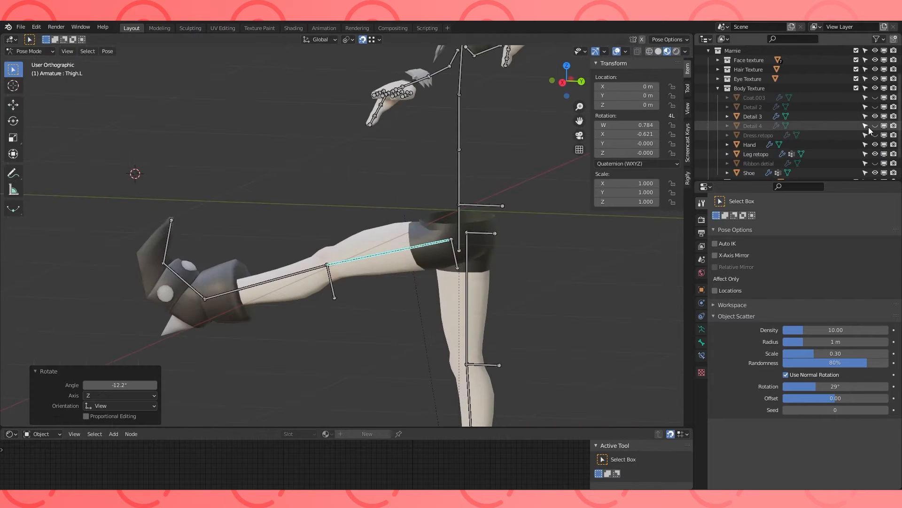
- Show the Dress.retopo object and clear the left thigh bone's rotation
left_click(875, 135)
middle_click_drag(393, 182, 452, 217)
key("alt+r")
- Hide the Detail 3, Hand and Shoe objects and switch to the front view
left_click(875, 116)
left_click(875, 173)
scroll(874, 173, "down", 1)
key("KP_1")
- Disable Deform on the Thigh and Thighadd bones of both legs
left_click(702, 342)
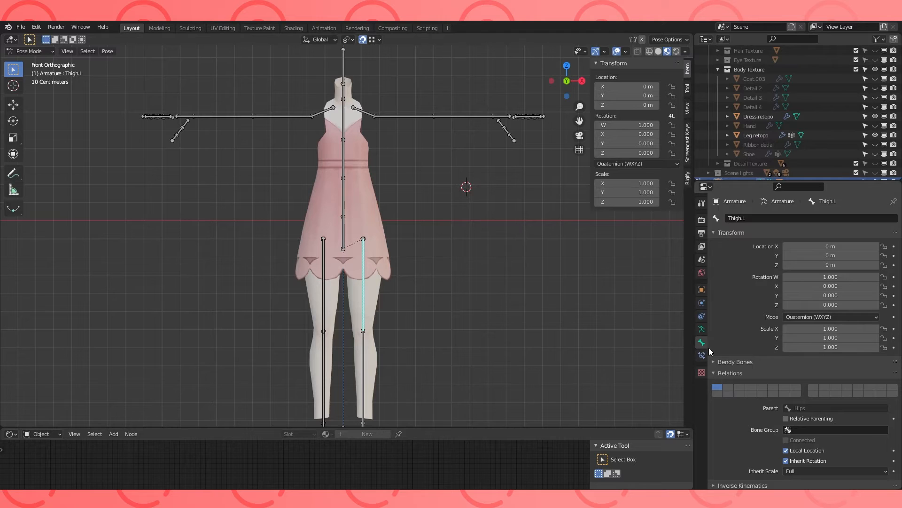
scroll(772, 400, "down", 3)
left_click(721, 433)
middle_click_drag(362, 277, 381, 282)
left_click(369, 235)
left_click(721, 433)
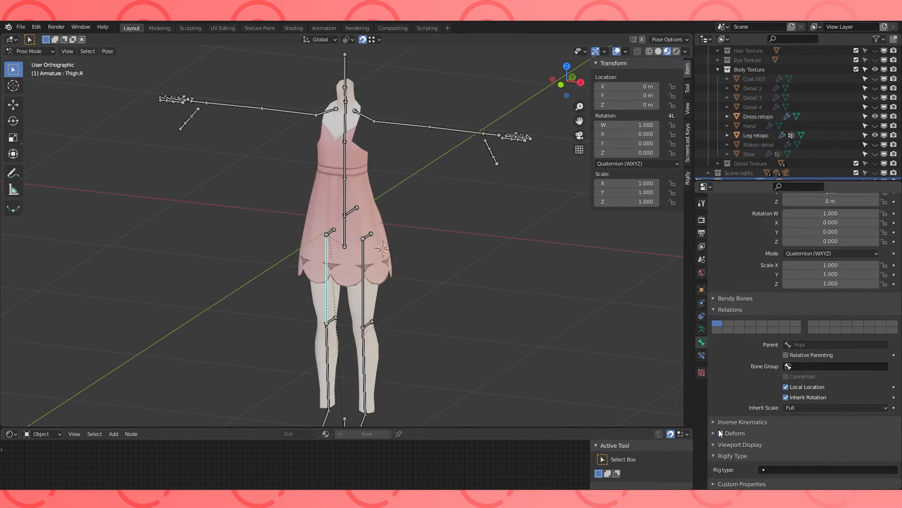
left_click(721, 433)
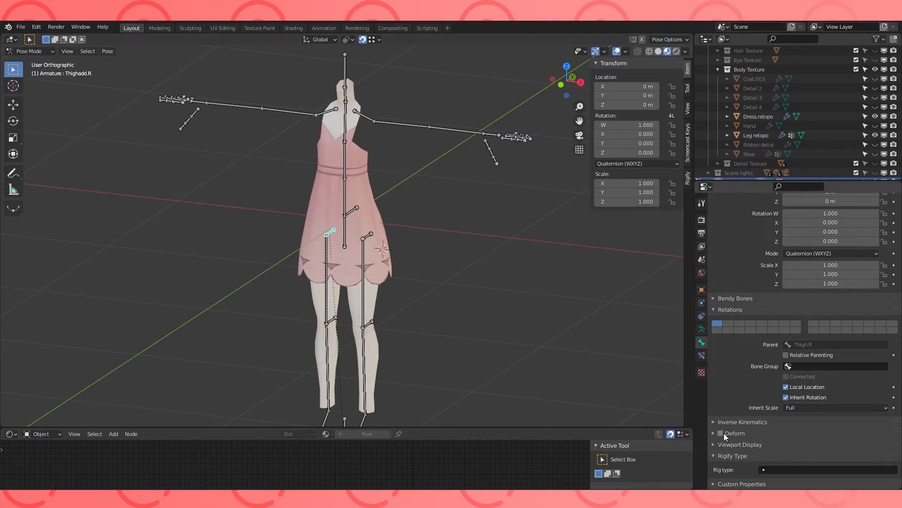
- Disable Deform on the shoulder and upper arm bones, including Shoulder.L, Arm.L and Arm.R
middle_click_drag(379, 187, 363, 159)
left_click(362, 151)
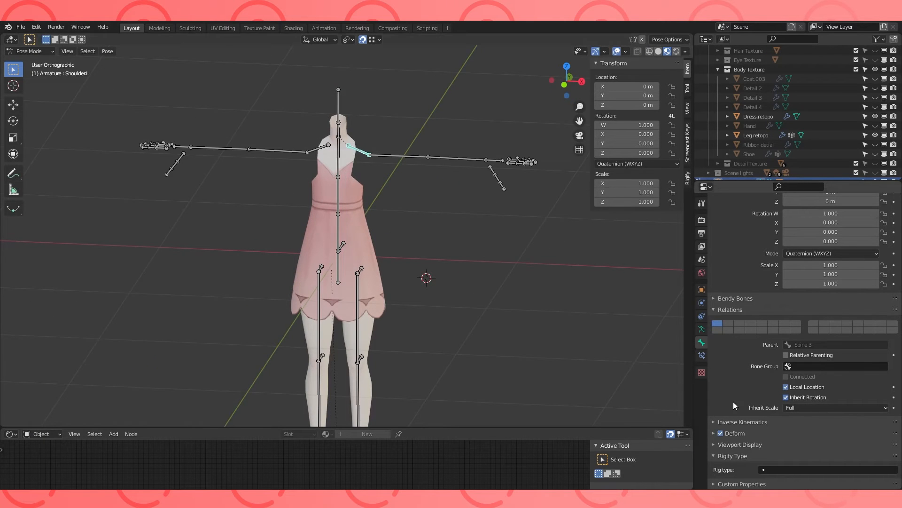
left_click(721, 433)
middle_click_drag(473, 312, 401, 212)
left_click(407, 171)
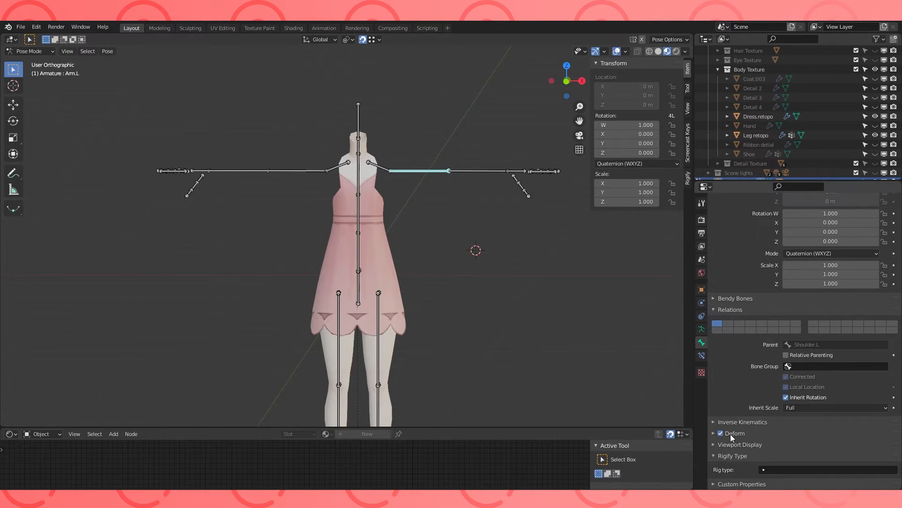
left_click(314, 163)
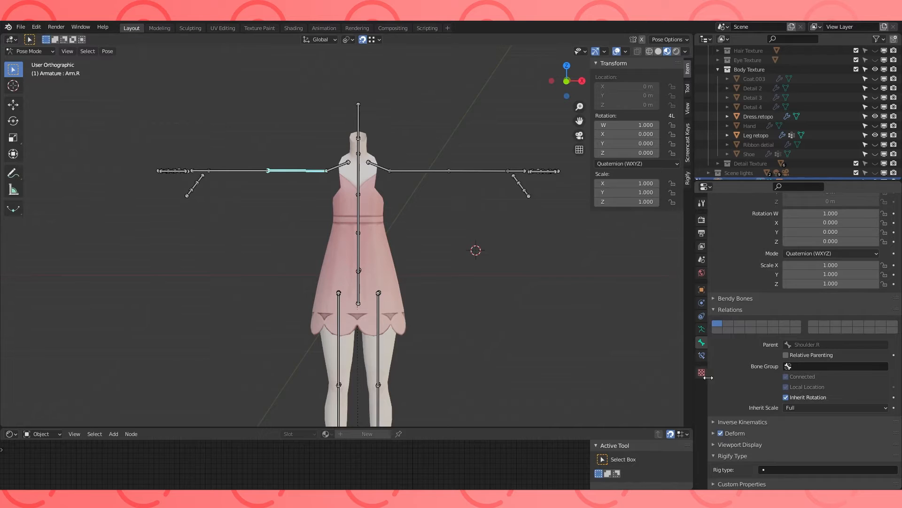
- Parent Dress.retopo to the armature with automatic weights in Object Mode
middle_click_drag(363, 203, 368, 219)
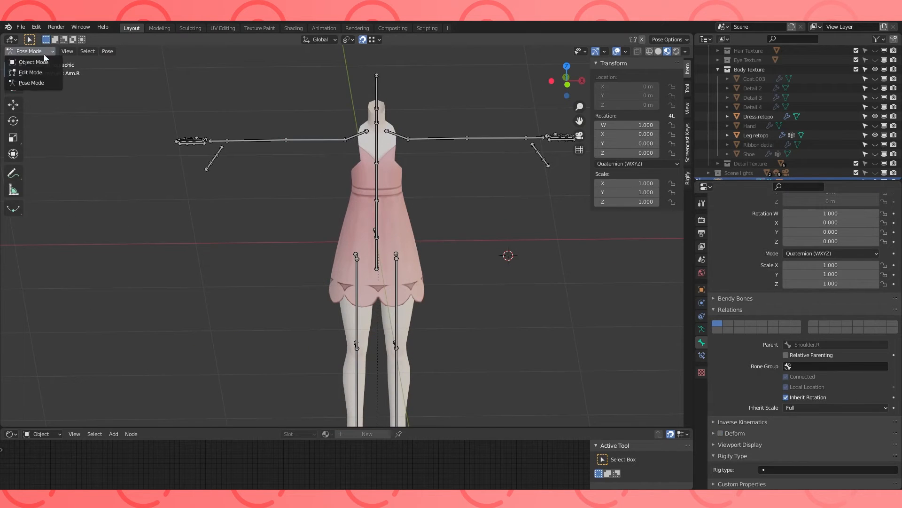
left_click(33, 62)
left_click(405, 202)
left_click(377, 181, "shift")
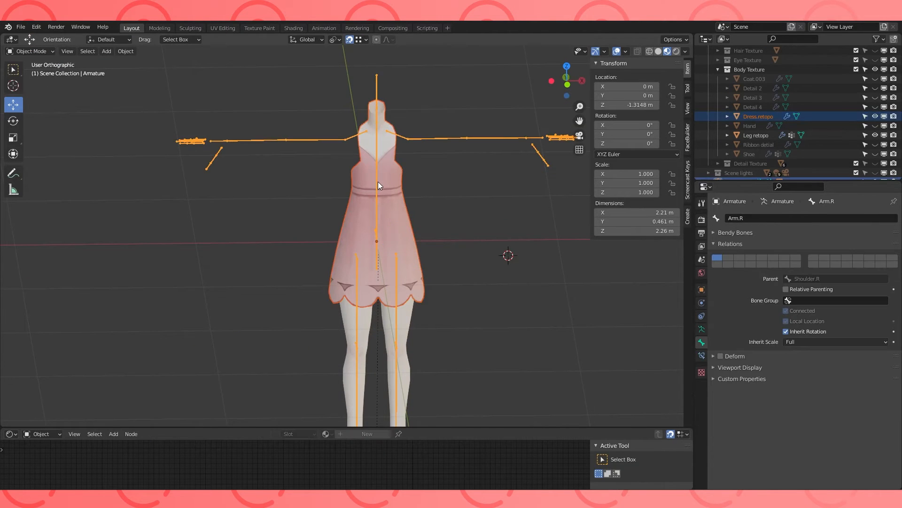
key("ctrl+p")
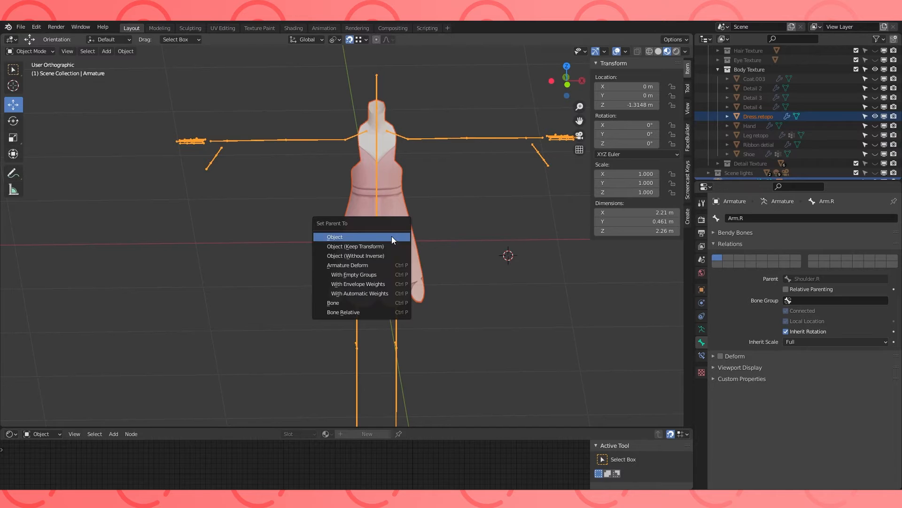
left_click(360, 293)
middle_click_drag(424, 281, 391, 261)
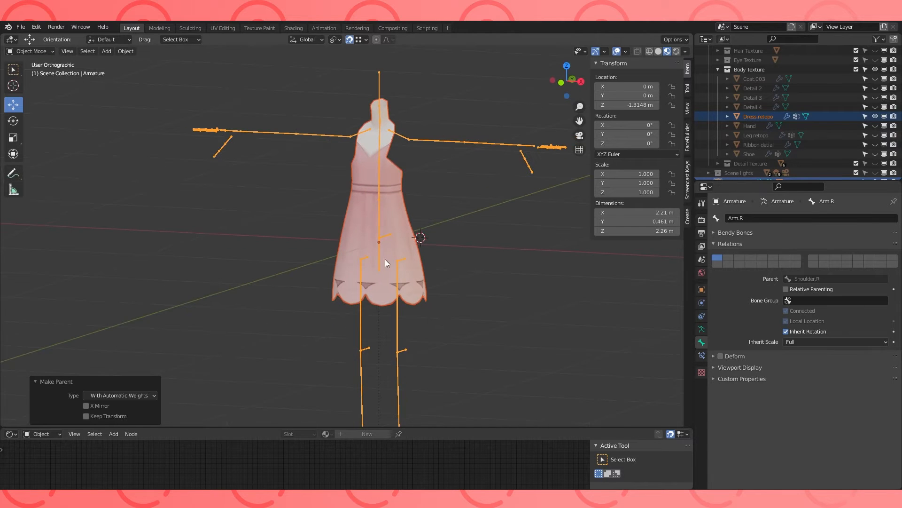
- Select the armature together with Dress.retopo and switch the dress to Weight Paint mode
left_click(381, 211)
left_click(380, 213)
left_click(392, 215, "shift")
left_click(30, 103)
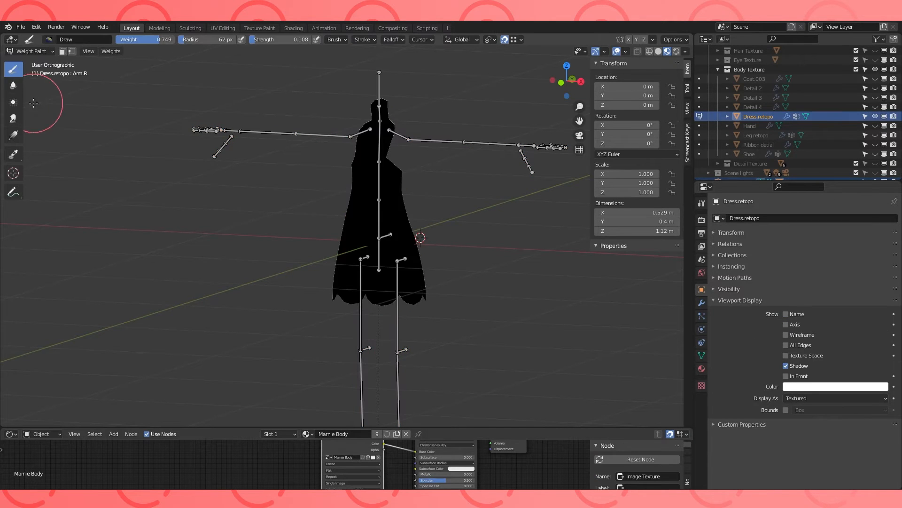
- Examine the dress weights of the Thighadd.L bone and the other bones around the hips
left_click(376, 261, "ctrl")
middle_click_drag(376, 261, 387, 251)
left_click(399, 279, "ctrl")
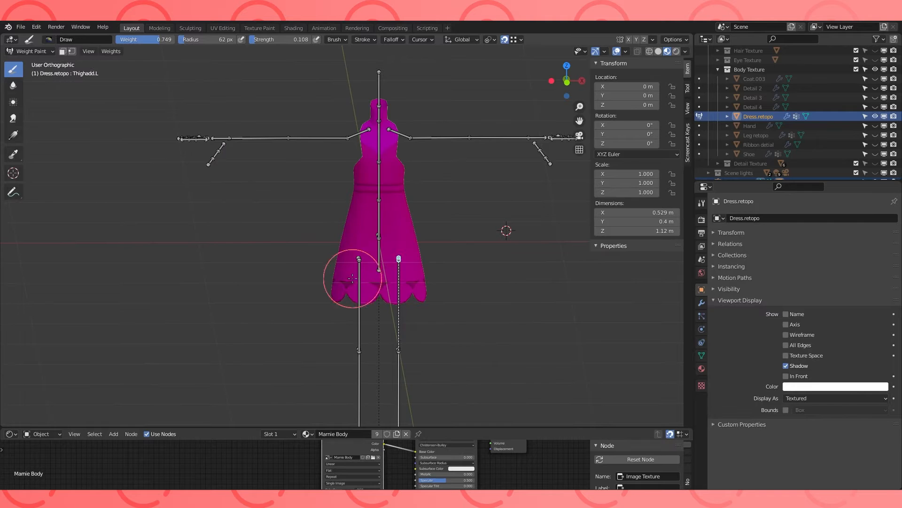
left_click(379, 257, "ctrl")
middle_click_drag(378, 257, 413, 256)
- Select the Spine 1 bone, enable vertex selection masking and smooth the weights on the vertex row below the waist
left_click(371, 233, "ctrl")
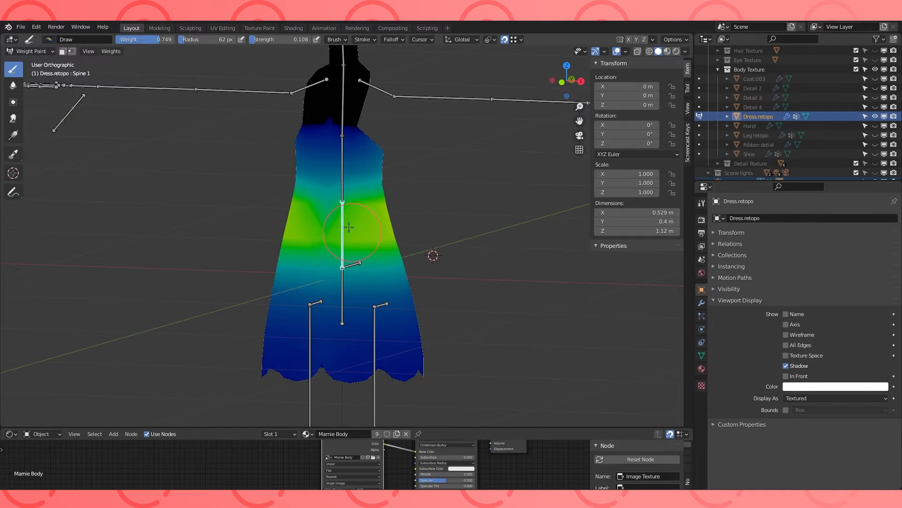
left_click(72, 51)
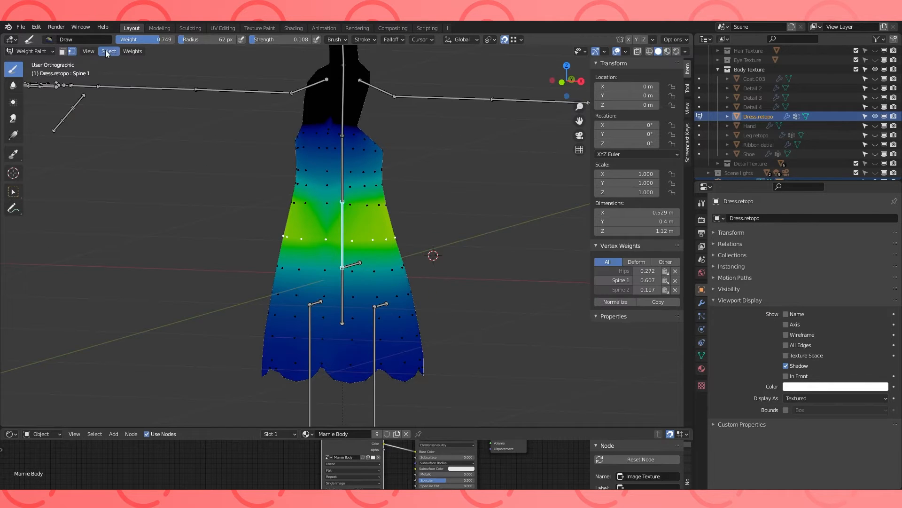
left_click(131, 52)
left_click(143, 159)
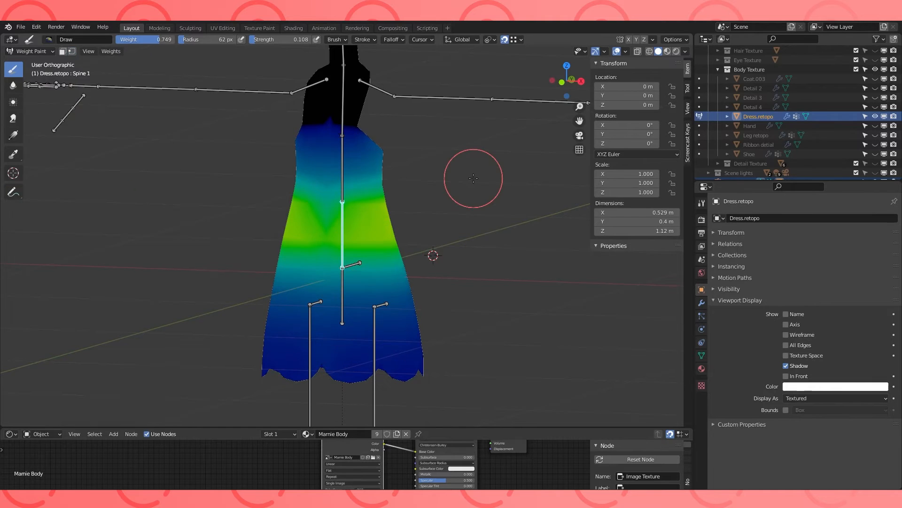
- Strengthen the Spine 1 weight along the selected vertex row with the Smear and Draw brushes in the front view
key("KP_1")
left_click(16, 118)
mouse_move(303, 235)
left_mouse_down()
mouse_move(46, 240)
mouse_move(46, 218)
left_mouse_up()
left_click(13, 136)
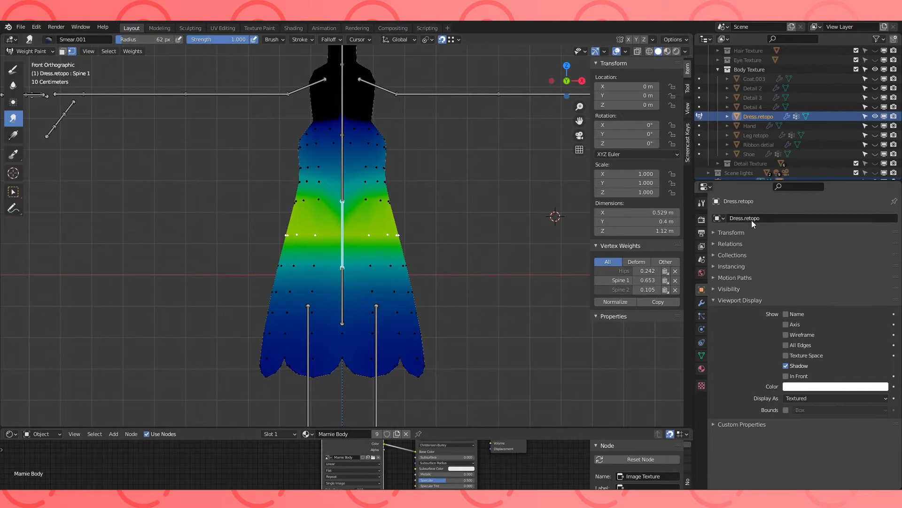
left_click(701, 203)
left_click(14, 69)
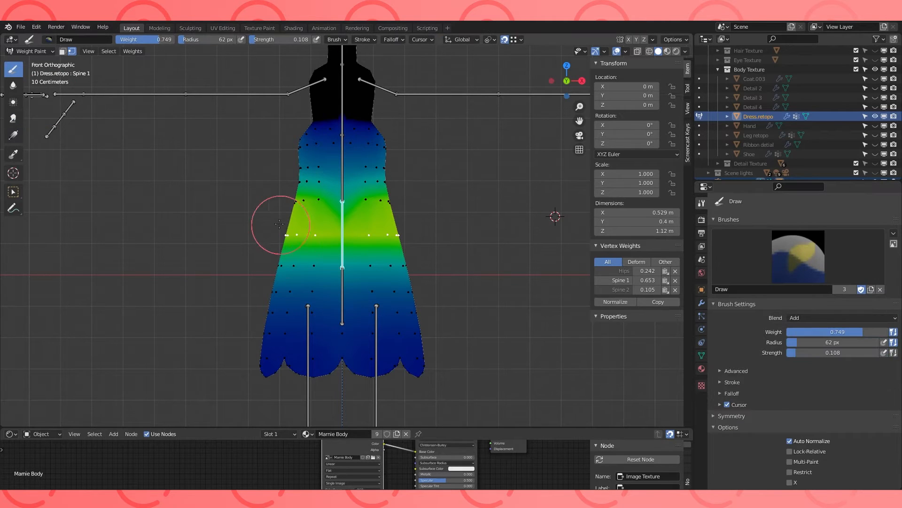
left_click_drag(282, 231, 2, 247)
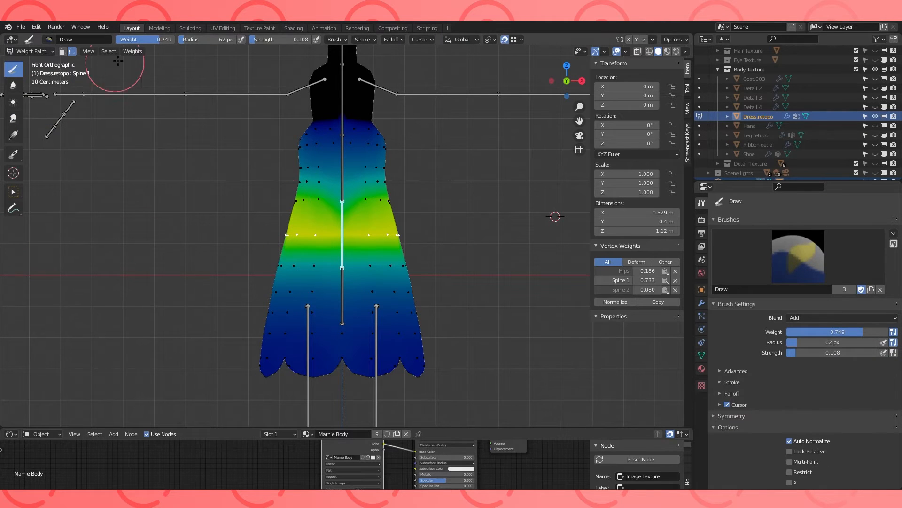
- Smooth the Spine 1 weights twice on the vertex row just above and check the dress from the side
left_click(133, 51)
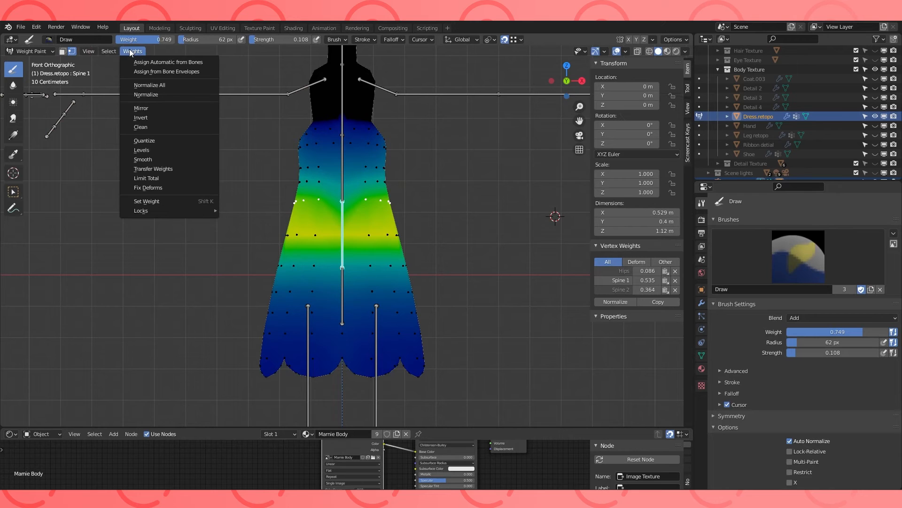
left_click(148, 159)
left_click(133, 50)
left_click(145, 157)
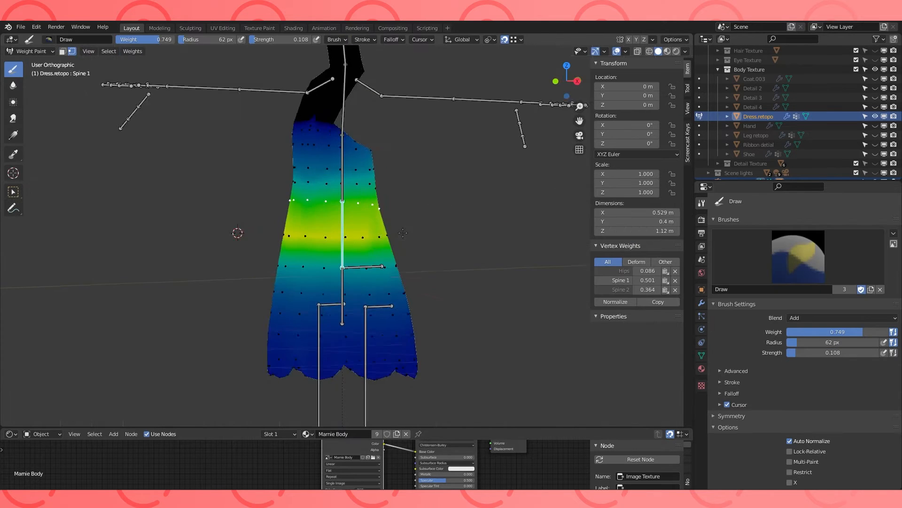
middle_click_drag(403, 232, 416, 235)
middle_click_drag(352, 192, 387, 177)
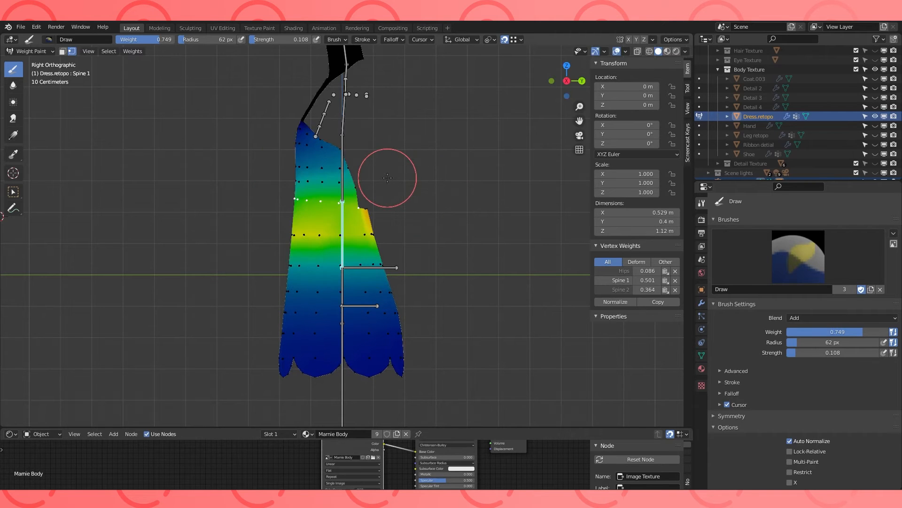
- Turn off vertex selection masking and test-rotate the Spine 2 and Hips bones in the side view, cancelling each rotation
left_click(69, 53)
left_click(343, 147, "ctrl")
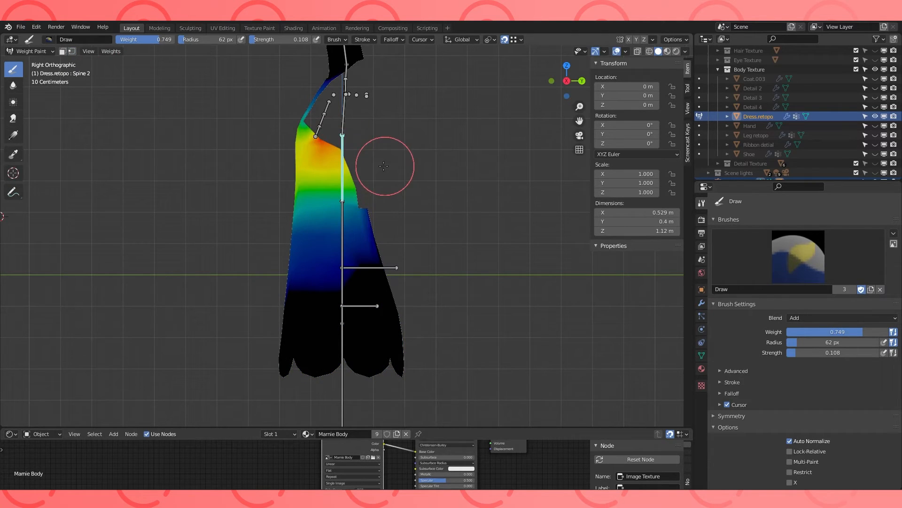
key("r")
right_click(422, 168)
left_click(341, 288, "ctrl")
key("r")
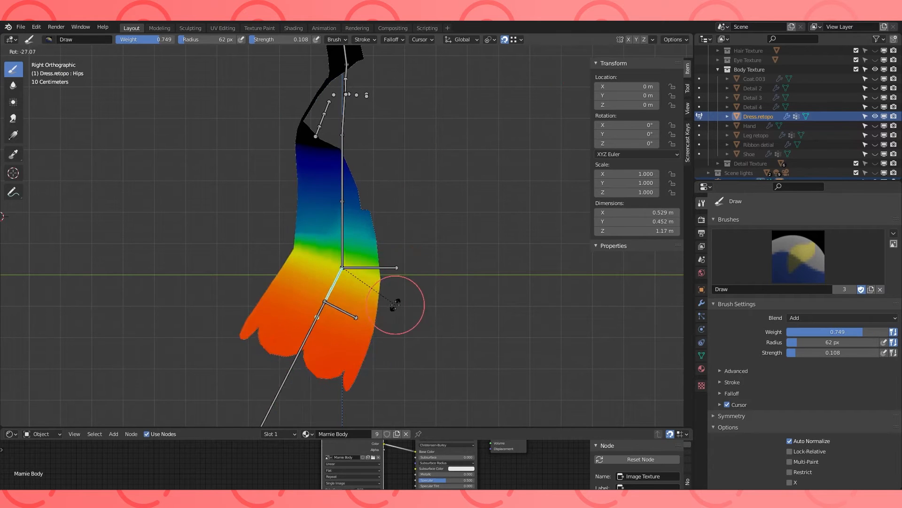
right_click(431, 284)
- Select the Thigh.L bone, return to Object Mode, select the armature and show the properties of that bone
middle_click_drag(431, 285, 519, 288)
left_click(373, 334, "ctrl")
scroll(720, 304, "down", 6)
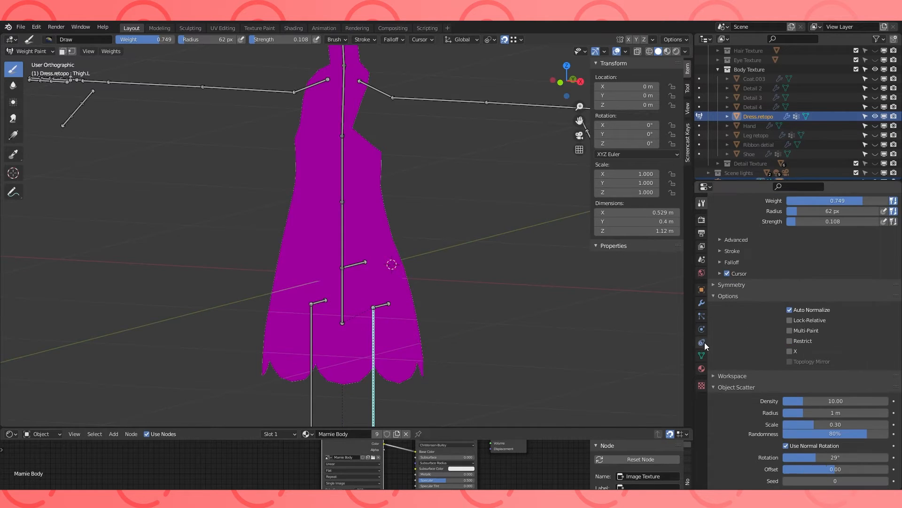
left_click(701, 290)
scroll(329, 197, "down", 2)
left_click(31, 51)
left_click(32, 63)
left_click(365, 349)
left_click(701, 341)
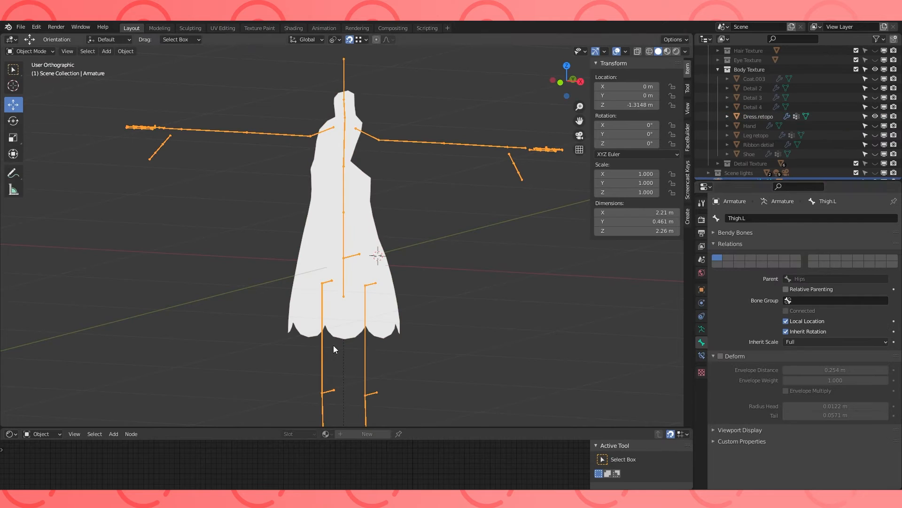
- Enable Deform on the Thigh and Thighadd bones of both legs, using the armature's Edit Mode
middle_click_drag(448, 322, 457, 321)
middle_click_drag(457, 322, 455, 287, "shift")
left_click(720, 356)
key("Tab")
scroll(723, 403, "down", 1)
left_click(365, 390)
left_click(372, 247)
left_click(722, 410)
left_click(318, 303)
left_click(721, 410)
left_click(325, 247)
left_click(719, 410)
- Enable Deform on the Shoulder and Arm bones of both sides
left_click(351, 219)
left_click(365, 100)
left_click(721, 411)
left_click(410, 106)
left_click(720, 410)
left_click(318, 97)
left_click(721, 410)
left_click(273, 100)
left_click(720, 411)
middle_click_drag(352, 186, 376, 192)
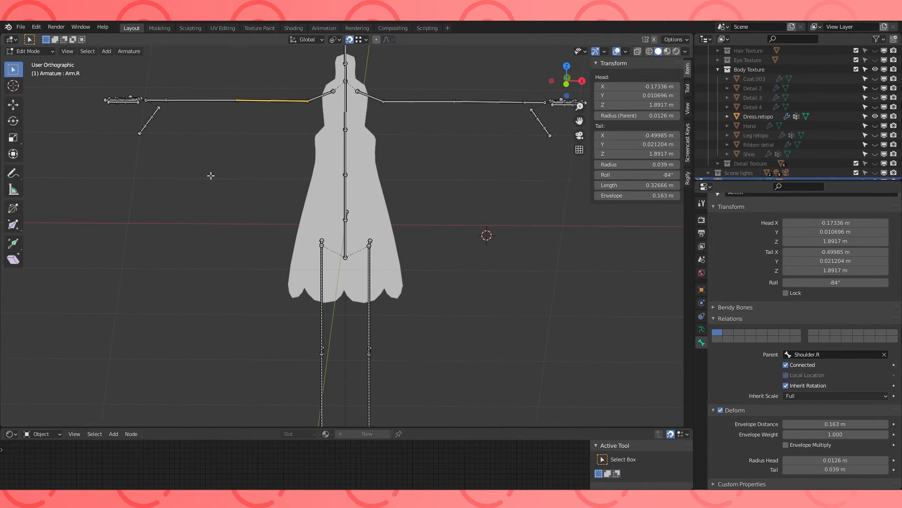
- Show the Leg retopo object and switch the armature to Pose Mode in the right view
left_click(875, 135)
left_click(371, 288)
key("KP_3")
left_click(43, 51)
left_click(31, 83)
- Test-rotate the left thigh and the lower spine bones to check the deformation, cancelling each rotation
key("r")
right_click(327, 312)
left_click(370, 230)
key("KP_1")
key("r")
right_click(427, 220)
left_click(370, 196)
key("r")
right_click(447, 198)
- Rotate a spine bone in the right view to check how the dress bends, and undo the pose changes
left_click(369, 152)
left_click(369, 195)
key("KP_3")
key("r")
left_click(357, 155)
left_click(327, 173)
key("a")
key("ctrl+z")
key("r")
right_click(445, 252)
key("ctrl+z")
key("ctrl+z")
- Leave Pose Mode, add Dress.retopo to the armature selection and switch it to Weight Paint mode
middle_click_drag(395, 164, 462, 181)
scroll(462, 185, "up", 2)
key("ctrl+Tab")
left_click(329, 202, "shift")
left_click(31, 51)
left_click(36, 102)
- Select the Spine 2 bone and smear its weights horizontally across the dress's waist and chest in the front view
left_click(368, 235, "ctrl")
left_click(360, 177, "ctrl")
mouse_move(360, 178)
middle_mouse_down()
mouse_move(390, 175)
mouse_move(379, 175)
mouse_move(373, 212)
mouse_move(411, 243)
middle_mouse_up()
key("KP_1")
left_click(351, 178, "ctrl")
left_click(352, 223, "ctrl")
key("KP_1")
scroll(403, 249, "up", 1)
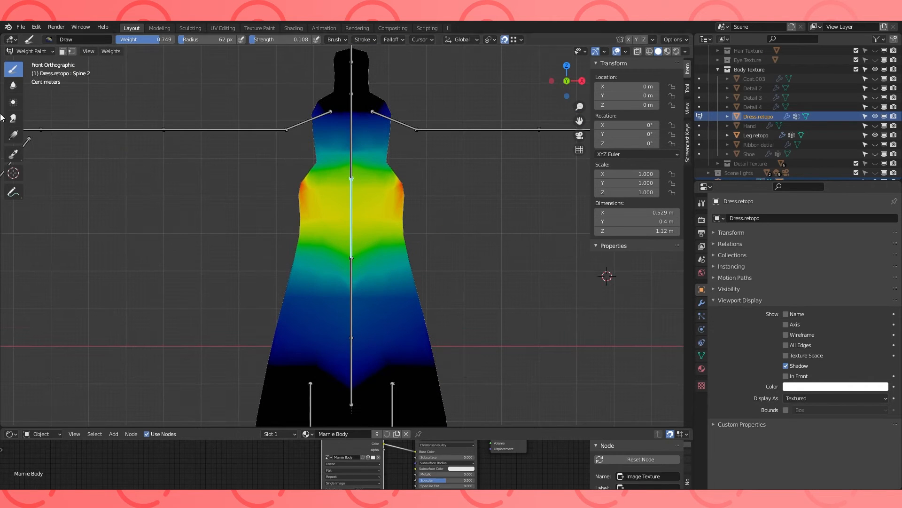
left_click(13, 118)
mouse_move(270, 249)
left_mouse_down()
mouse_move(493, 246)
mouse_move(357, 248)
left_mouse_up()
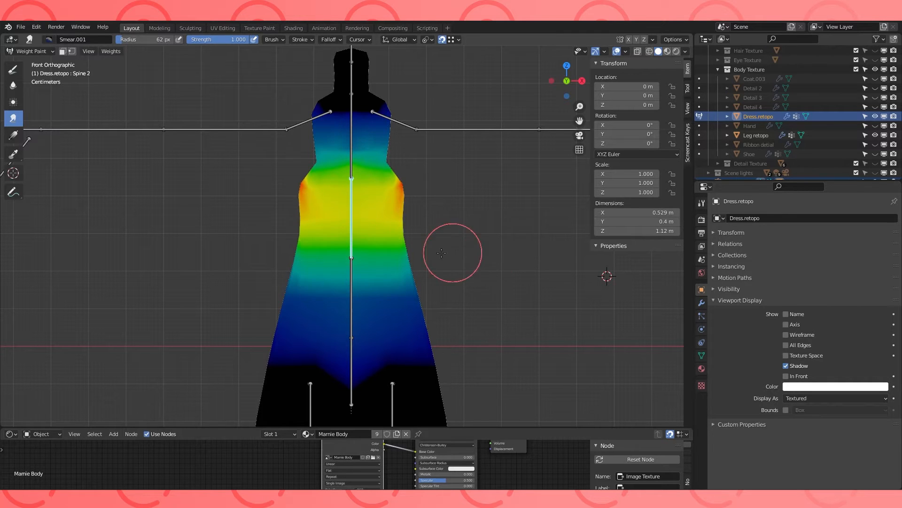
left_click_drag(364, 185, 545, 193)
- Inspect the smeared Spine 2 weights from an angle and test-rotate the bone in the front view
middle_click_drag(403, 199, 339, 203)
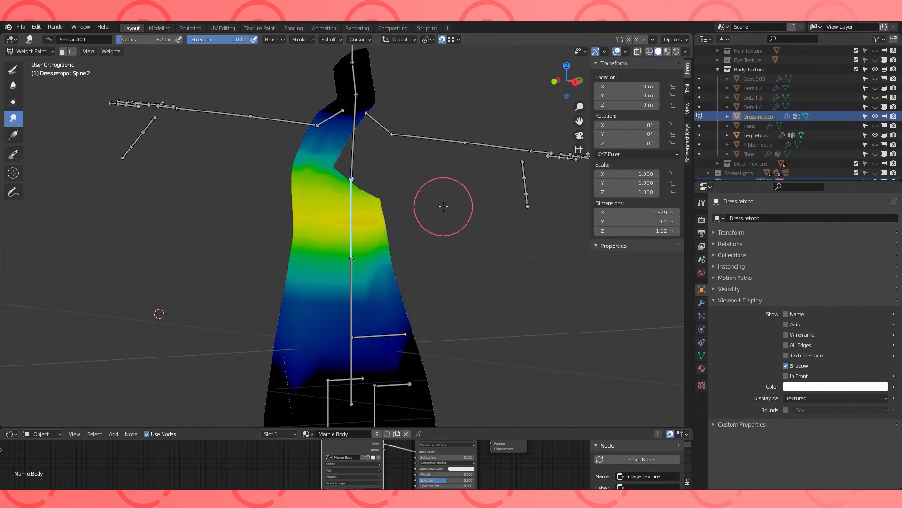
key("KP_1")
key("r")
right_click(446, 258)
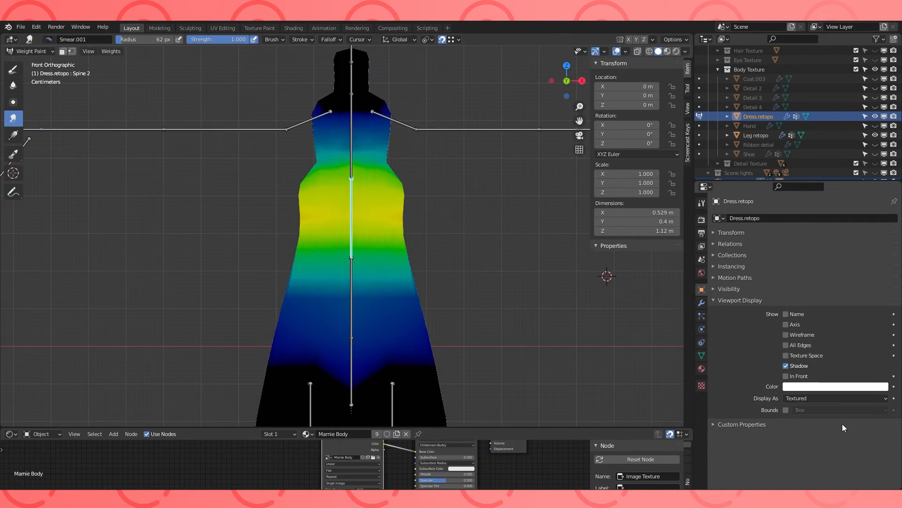
- Show the brush settings and normalize the dress weights of the Spine 3 and Spine 2 bones
left_click(702, 202)
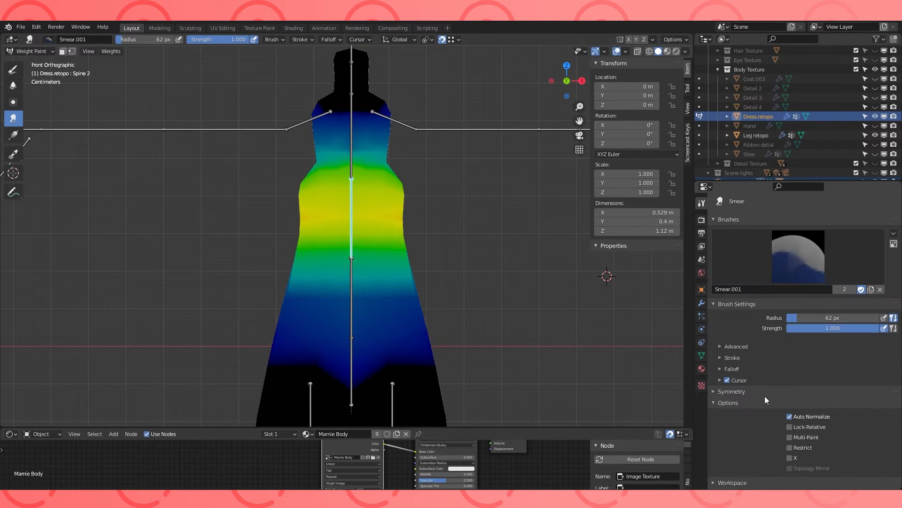
left_click(351, 141, "ctrl")
left_click(112, 51)
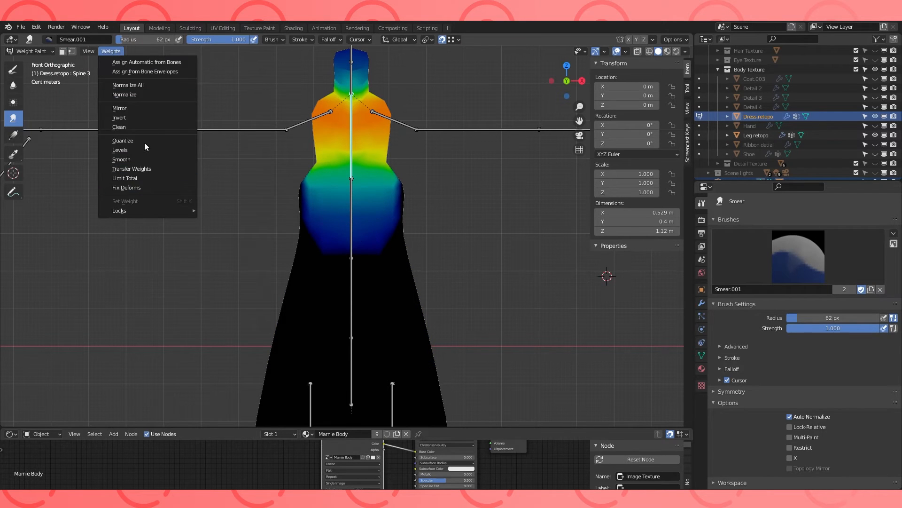
left_click(133, 94)
left_click(359, 227, "ctrl")
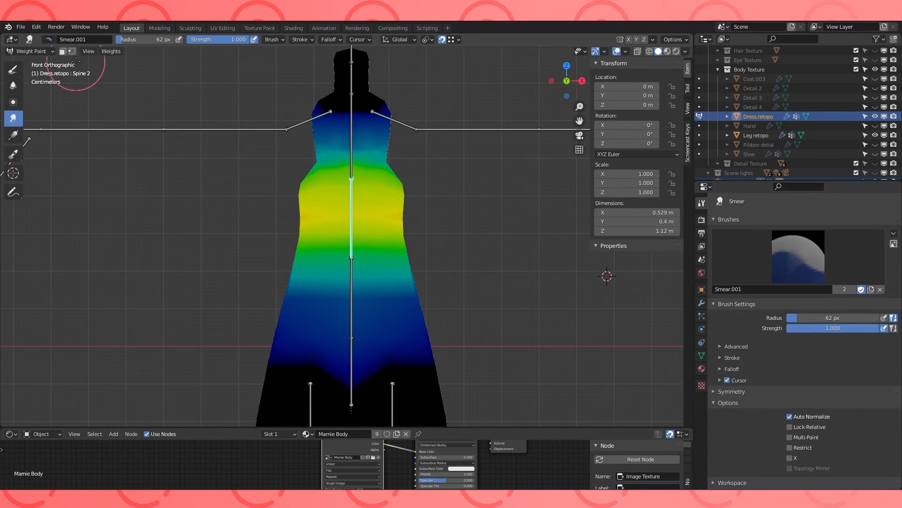
left_click(112, 51)
left_click(132, 94)
- Normalize the dress weights of the Spine 1 and Hips bones
left_click(351, 298, "ctrl")
left_click(112, 52)
left_click(133, 95)
scroll(421, 267, "down", 2)
left_click(349, 341, "ctrl")
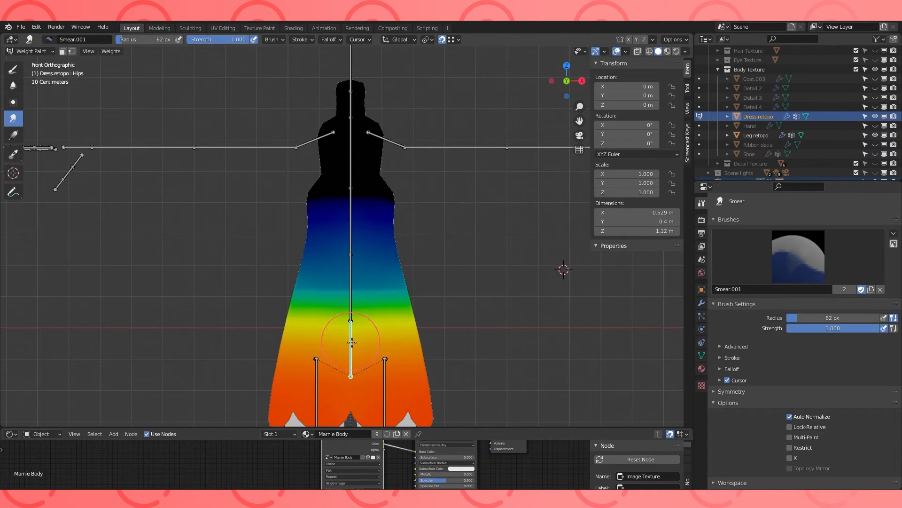
left_click(111, 51)
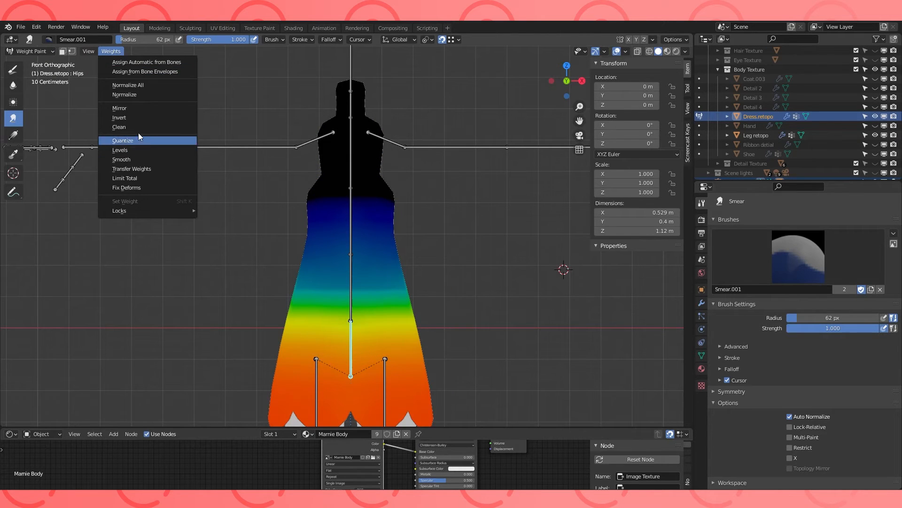
left_click(136, 96)
- Compare the normalized weights of the spine bones and test-rotate Spine 1 and Spine 2, cancelling each rotation
left_click(355, 277, "ctrl")
left_click(354, 221, "ctrl")
left_click(355, 155, "ctrl")
left_click(354, 279, "ctrl")
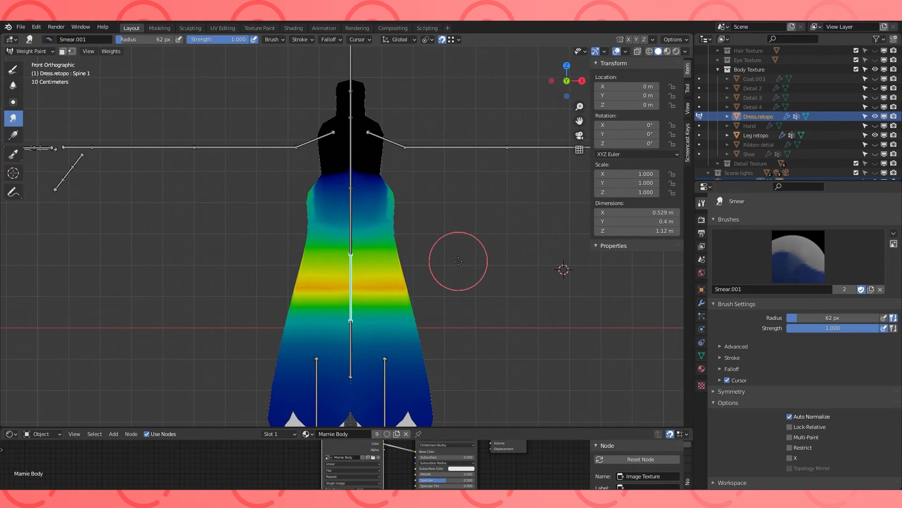
key("r")
right_click(411, 249)
left_click(357, 223, "ctrl")
key("r")
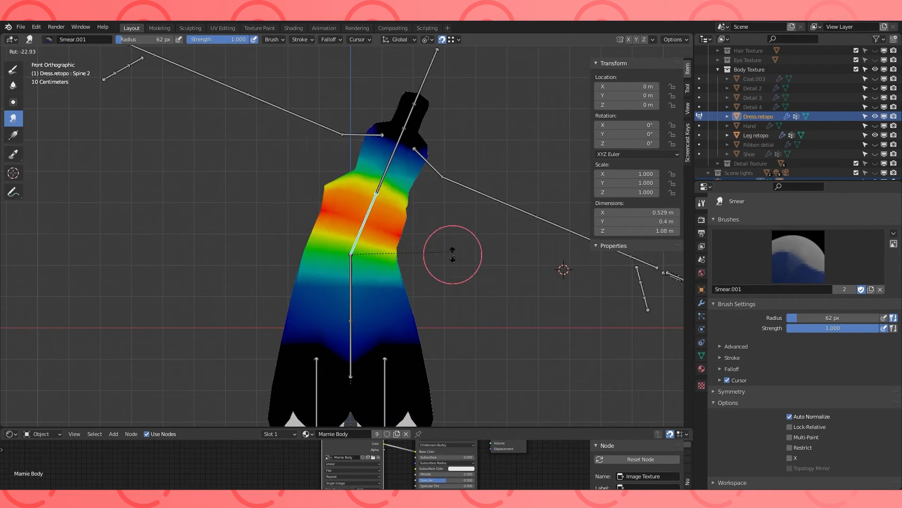
right_click(411, 192)
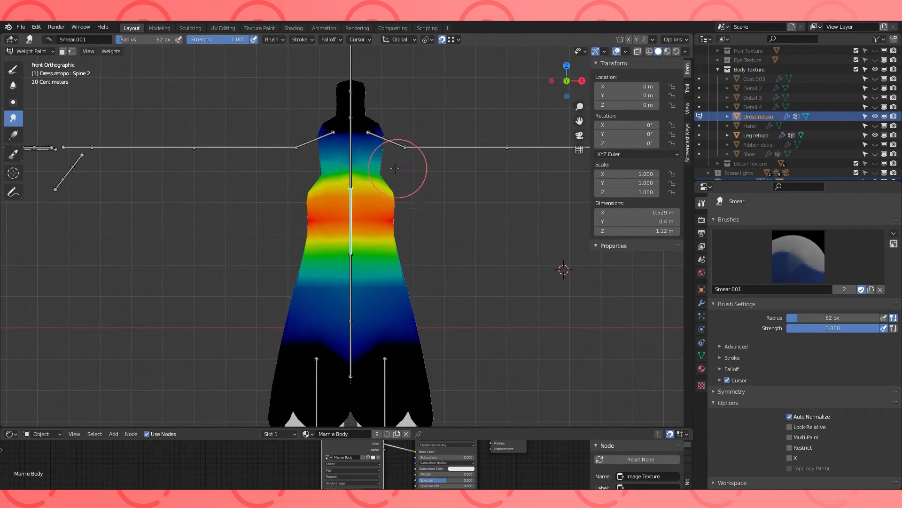
- Select the Spine 3 bone and switch to the Gradient tool with the Linear type
left_click(350, 161, "ctrl")
scroll(351, 161, "up", 1)
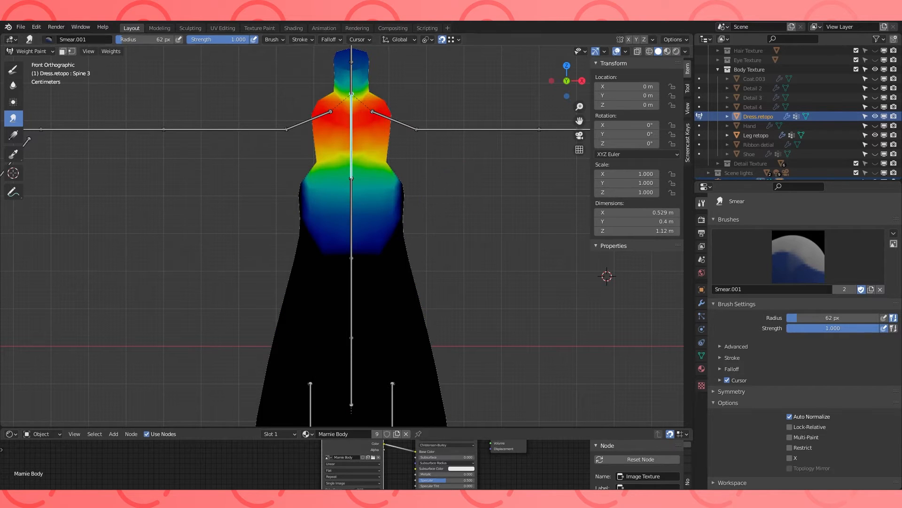
left_click(13, 135)
left_click(805, 245)
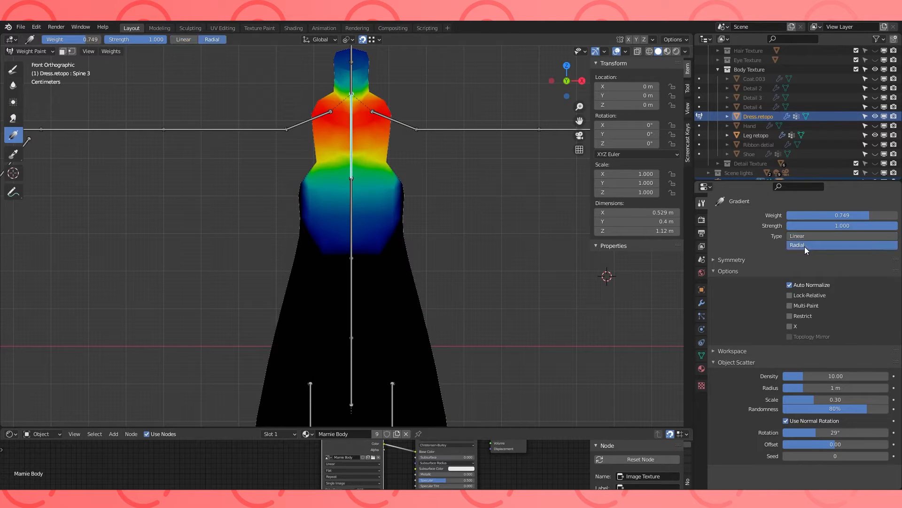
- Try a linear weight gradient from the chest down past the waist for Spine 3, and undo it
left_click_drag(846, 216, 883, 216)
left_click_drag(351, 149, 352, 276)
key("ctrl+z")
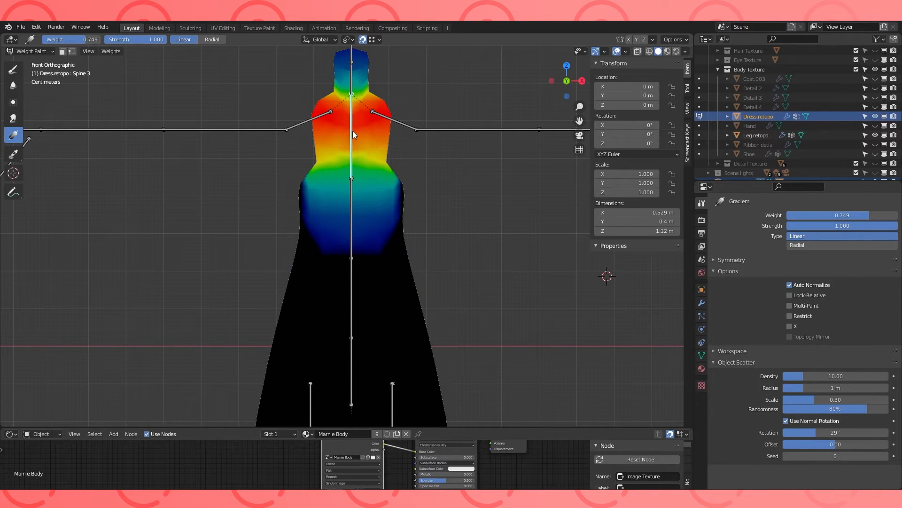
- Select the dress vertices below the collar in Edit Mode and return to Weight Paint mode
key("Tab")
left_click(363, 90, "alt")
middle_click_drag(364, 89, 304, 120)
left_click(347, 131, "alt+shift")
left_click(377, 118, "shift")
key("Tab")
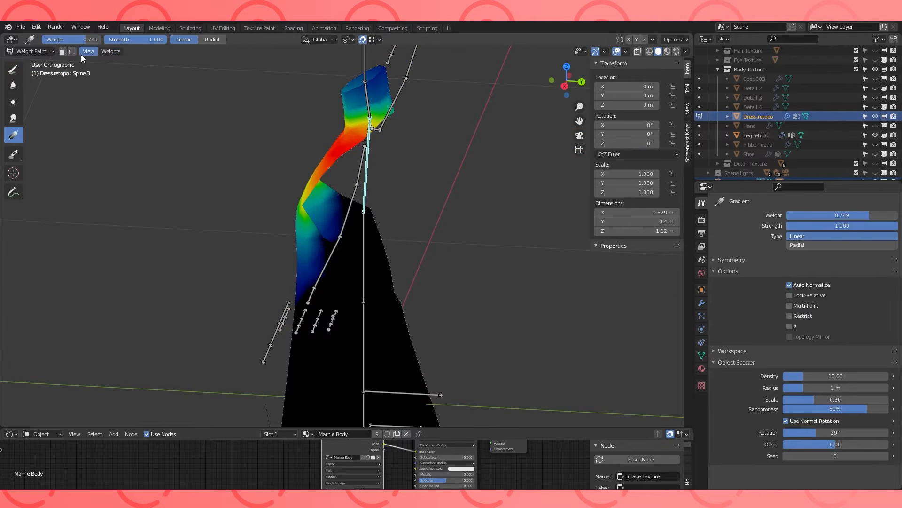
- Apply a linear weight gradient to Spine 3 from the chest down past the waist, with weight 1.000 and strength 0.510
key("KP_1")
key("v")
left_click_drag(846, 216, 896, 215)
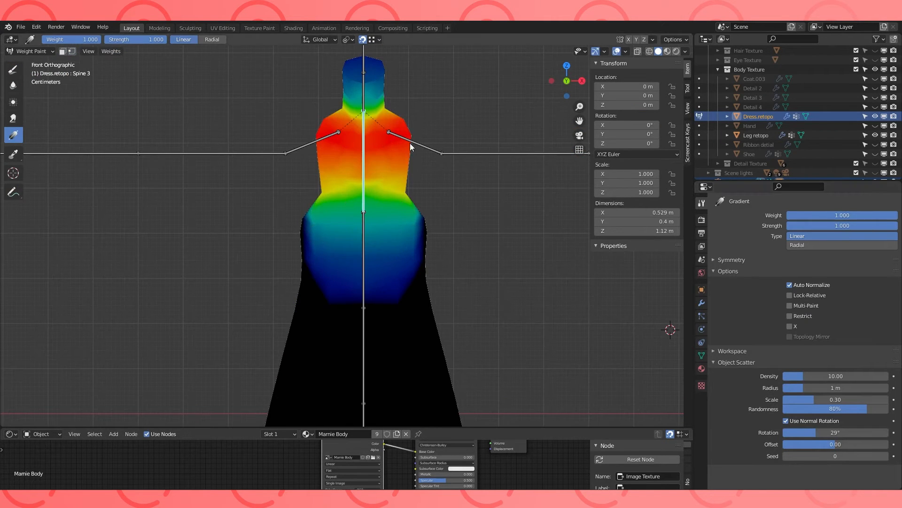
left_click_drag(364, 136, 363, 334)
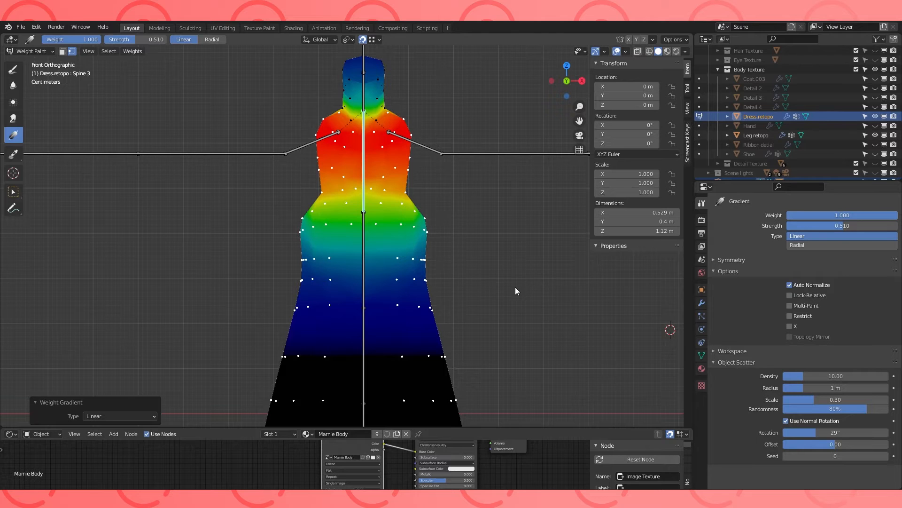
key("KP_3")
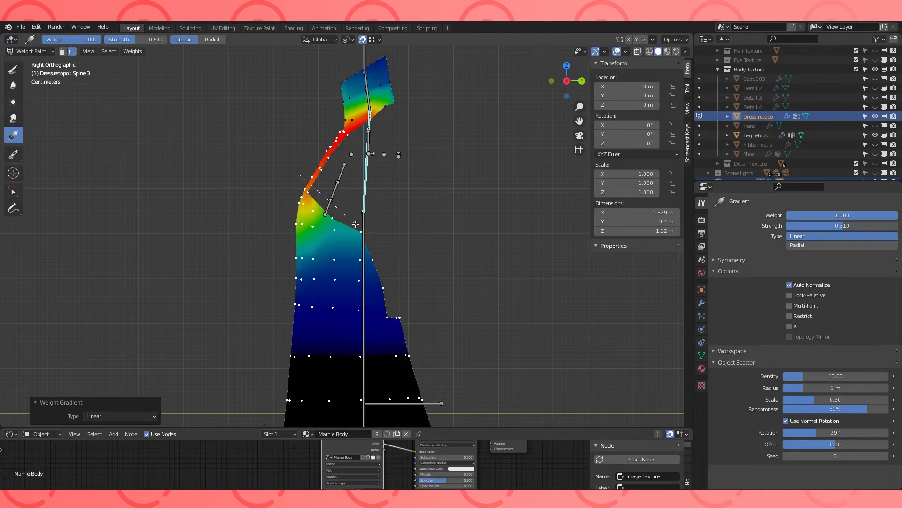
key("KP_1")
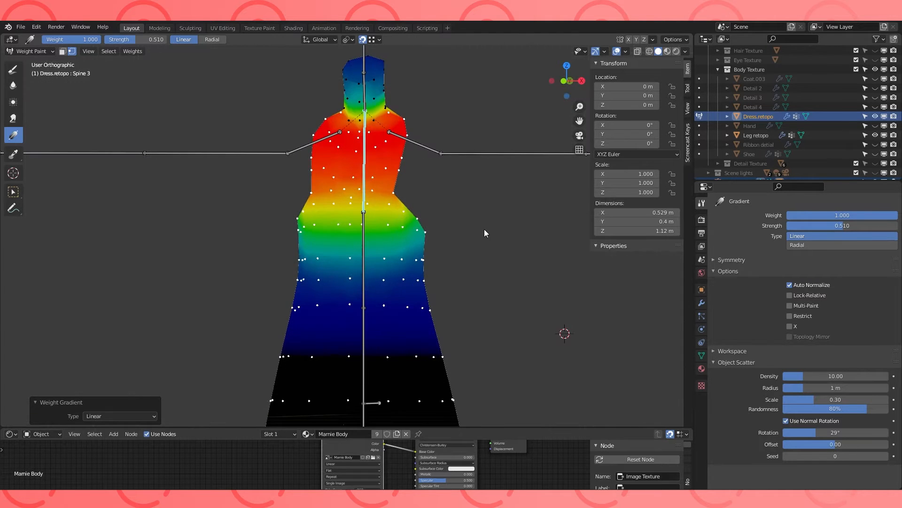
- Test-rotate Spine 3 and Spine 2 in the front view, cancelling each rotation
key("r")
right_click(393, 241)
key("alt+a")
key("r")
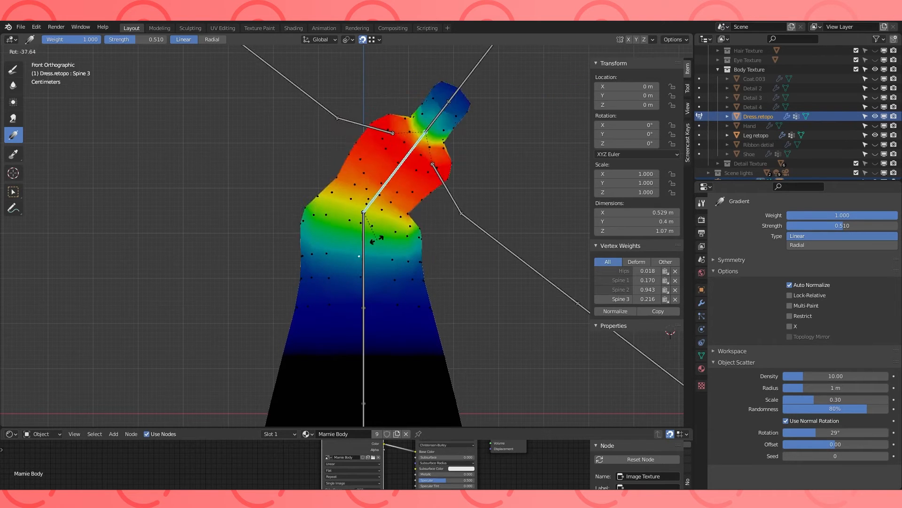
right_click(366, 248)
left_click(73, 51)
left_click(365, 259, "ctrl")
key("r")
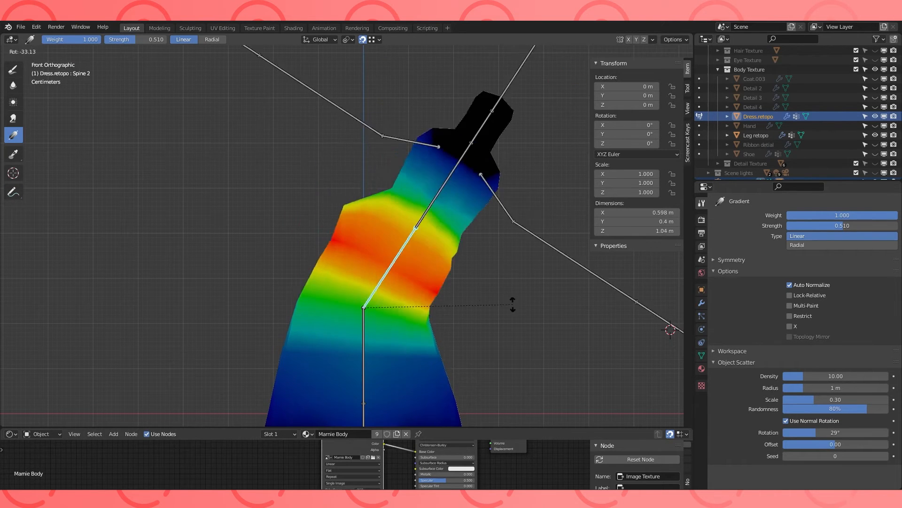
right_click(463, 278)
- Normalize the dress weights and compare the spine bones' weights, finishing with Spine 1 active
left_click(110, 52)
left_click(134, 92)
left_click(365, 170, "ctrl")
left_click(373, 281, "ctrl")
left_click(367, 187, "ctrl")
left_click(366, 293, "ctrl")
left_click(365, 331, "ctrl")
middle_click_drag(455, 263, 449, 244, "shift")
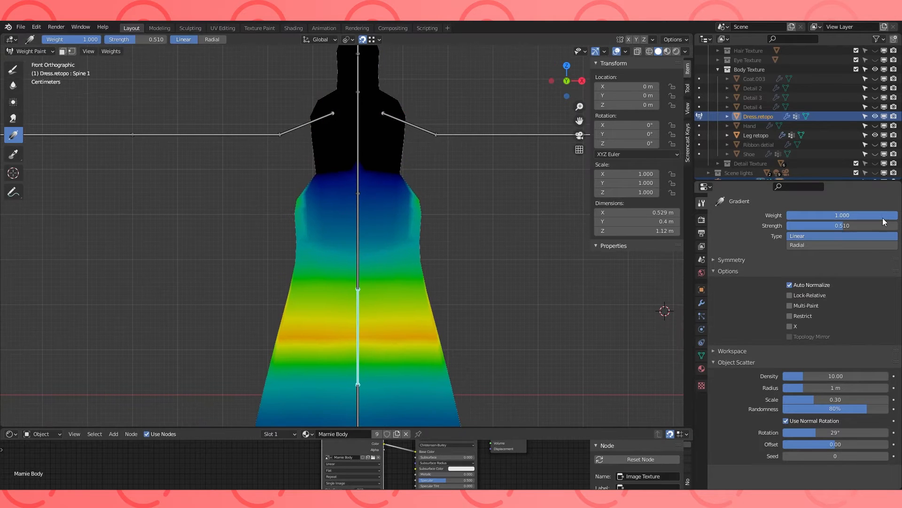
- Fade Spine 1's influence from the waist down over the hips using linear gradients with weight 0.000, raising the strength to 1.000
left_click_drag(884, 217, 786, 216)
left_click_drag(354, 221, 355, 244)
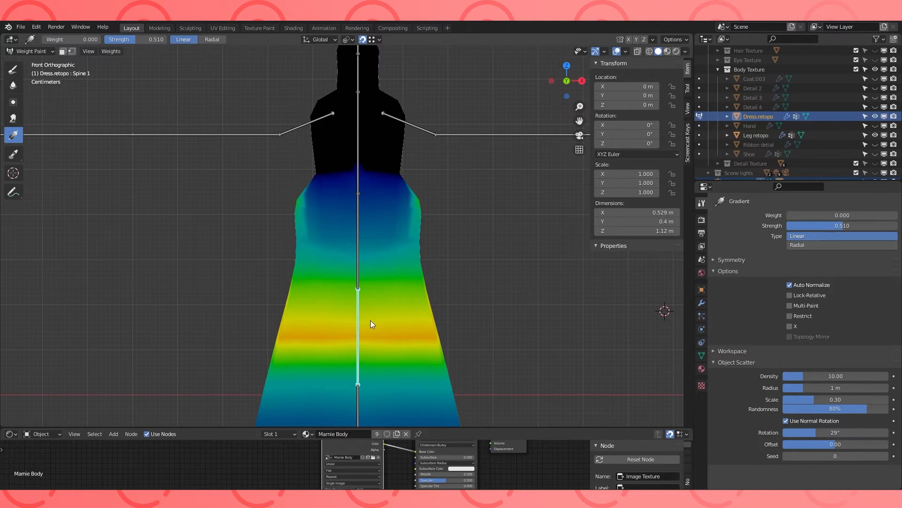
left_click_drag(362, 159, 369, 245)
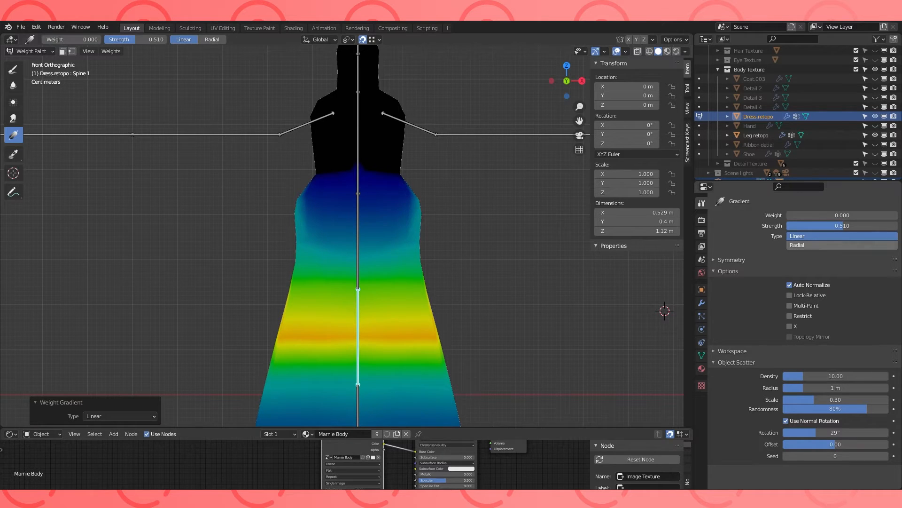
left_click_drag(832, 226, 899, 227)
left_click_drag(347, 145, 346, 266)
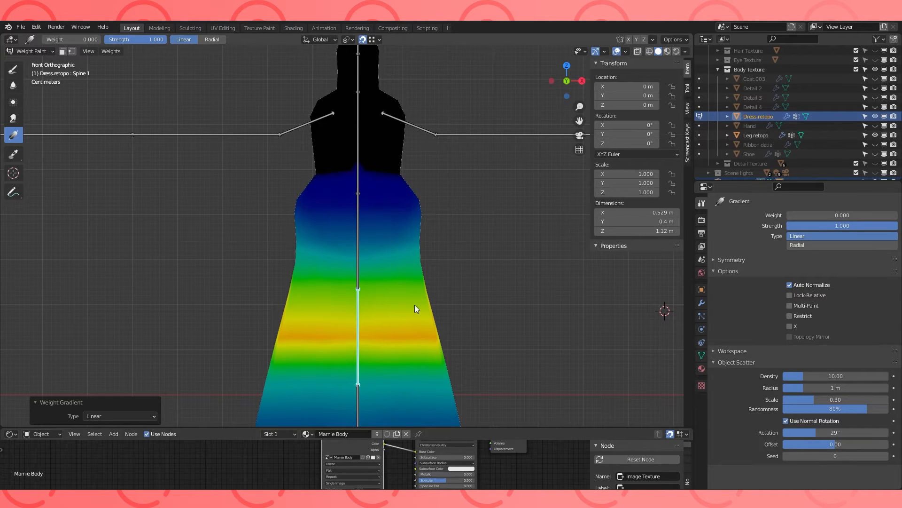
- Test-rotate the three spine bones from the front and the upper spine from the side, cancelling every rotation
scroll(413, 309, "down", 2)
left_click(357, 173, "ctrl")
key("r")
right_click(403, 155)
left_click(359, 229, "ctrl")
key("r")
right_click(593, 211)
left_click(355, 301, "ctrl")
key("r")
right_click(425, 183)
key("KP_3")
left_click(355, 194, "ctrl")
key("r")
right_click(482, 231)
- Select the dress vertices around the base of the neck and assign them weight 1.000 in the Spine 3 vertex group
middle_click_drag(374, 207, 417, 229)
scroll(370, 235, "up", 3)
key("v")
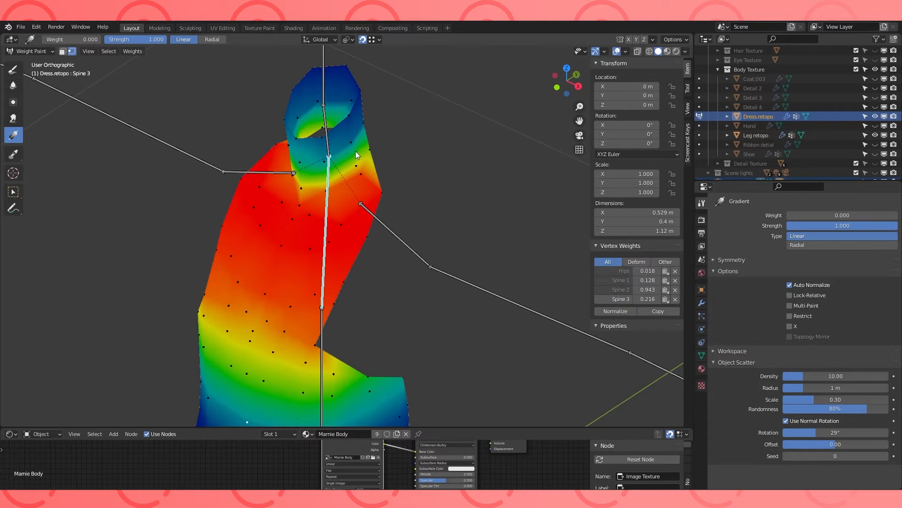
middle_click_drag(366, 157, 356, 186, "shift")
left_click(357, 185, "ctrl")
left_click(369, 217, "ctrl+shift")
left_click(362, 159, "ctrl+shift")
middle_click_drag(451, 174, 390, 155)
left_click(339, 138, "ctrl+shift")
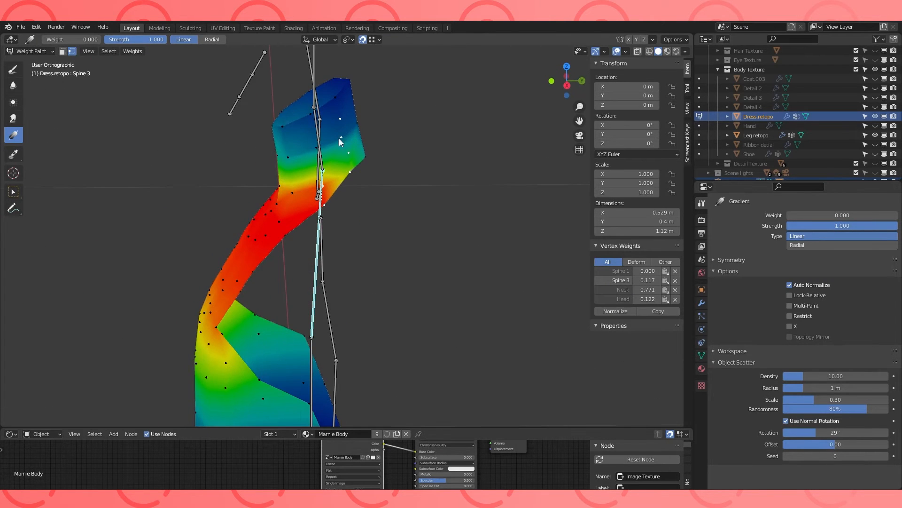
middle_click_drag(339, 138, 490, 243)
left_click(819, 214)
key("Escape")
left_click(13, 69)
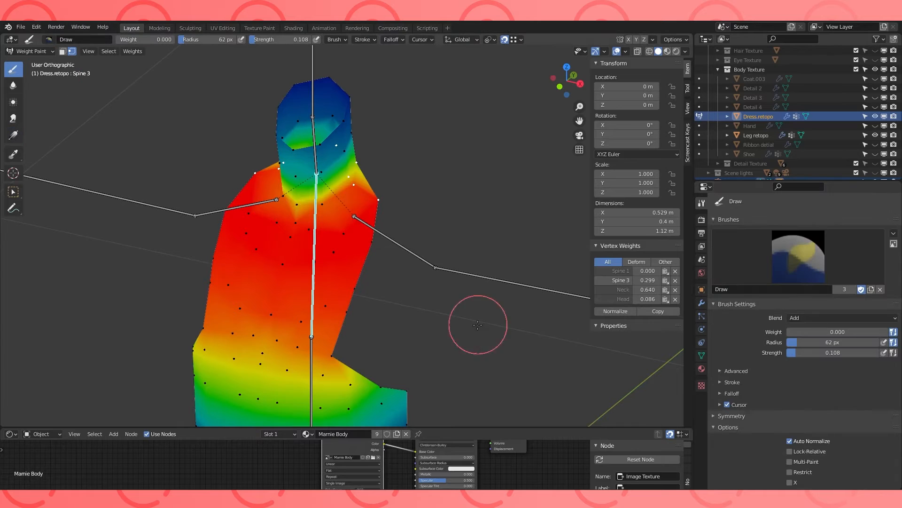
left_click(702, 356)
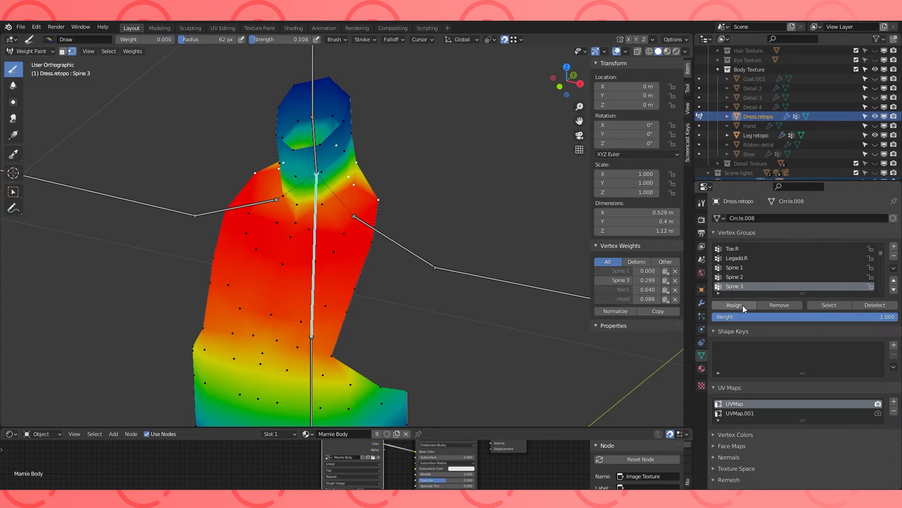
left_click(735, 305)
middle_click_drag(357, 197, 321, 148)
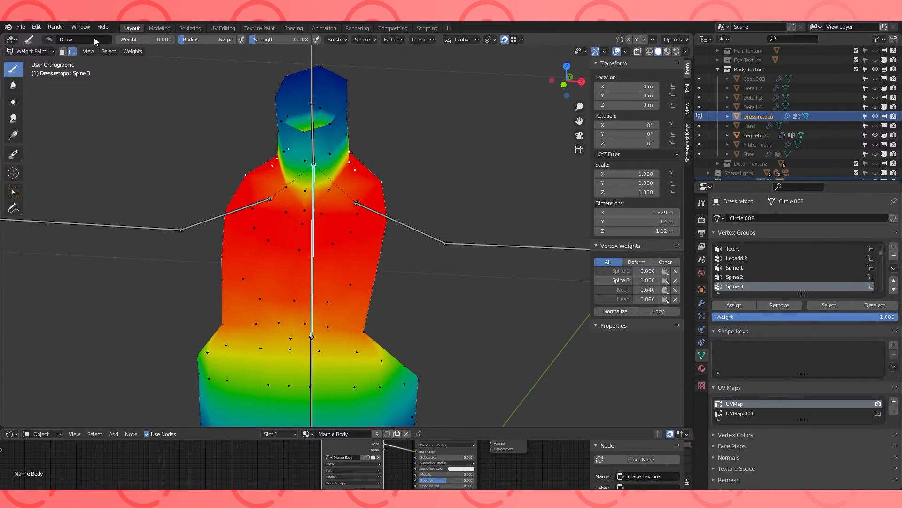
- Select the collar's upper rim vertices in Edit Mode, assign them weight 0.000 in Spine 3, and compare the Neck weights
left_click(72, 52)
left_click(314, 131, "ctrl")
left_click(312, 201, "ctrl")
middle_click_drag(312, 202, 334, 123)
key("Tab")
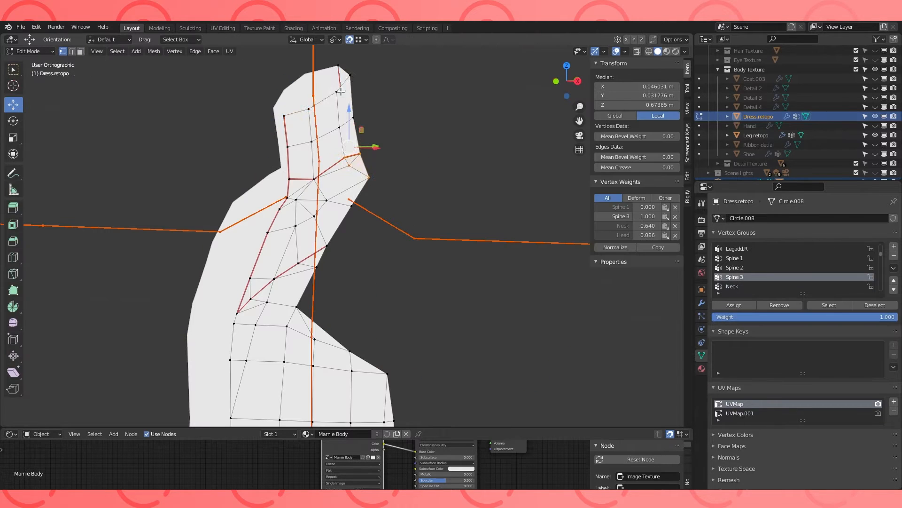
key("Tab")
left_click(72, 51)
left_click_drag(891, 319, 713, 319)
left_click(735, 305)
left_click(314, 126, "ctrl")
left_click(311, 139, "ctrl")
left_click(72, 51)
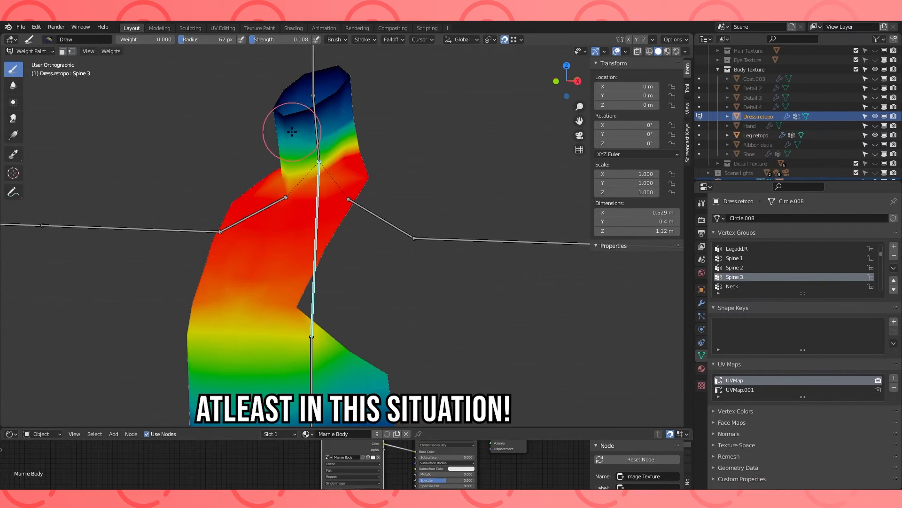
- Make the Head bone active and assign weight 0.714 to the collar's upper rim vertices
left_click(318, 131, "ctrl")
left_click(316, 70, "ctrl")
key("KP_3")
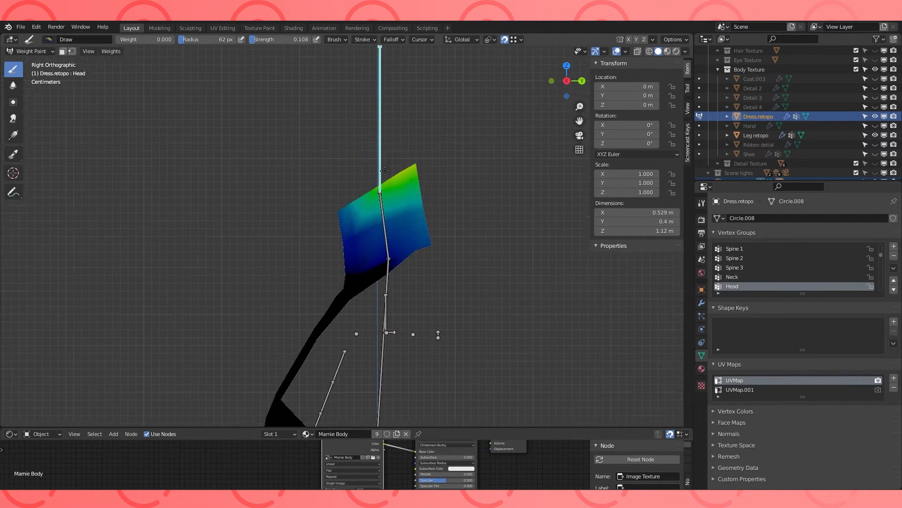
left_click(72, 51)
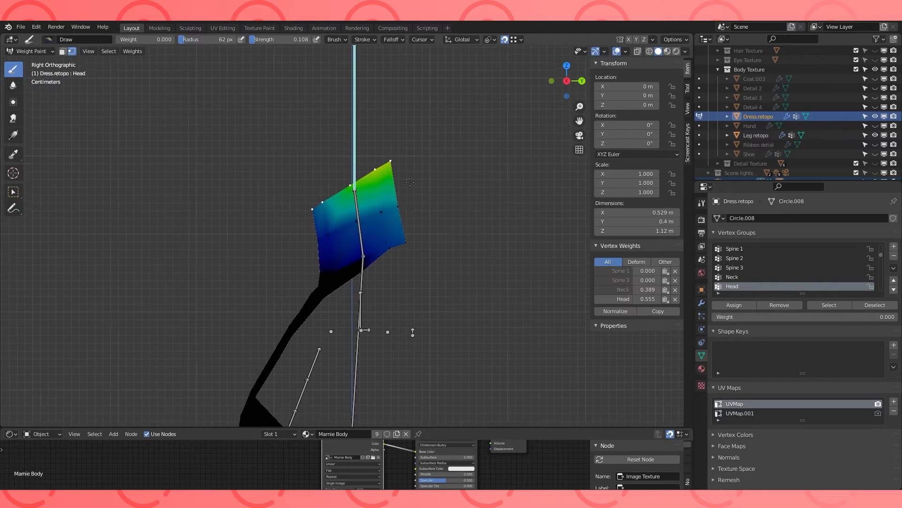
left_click(737, 305)
left_click_drag(747, 317, 778, 317)
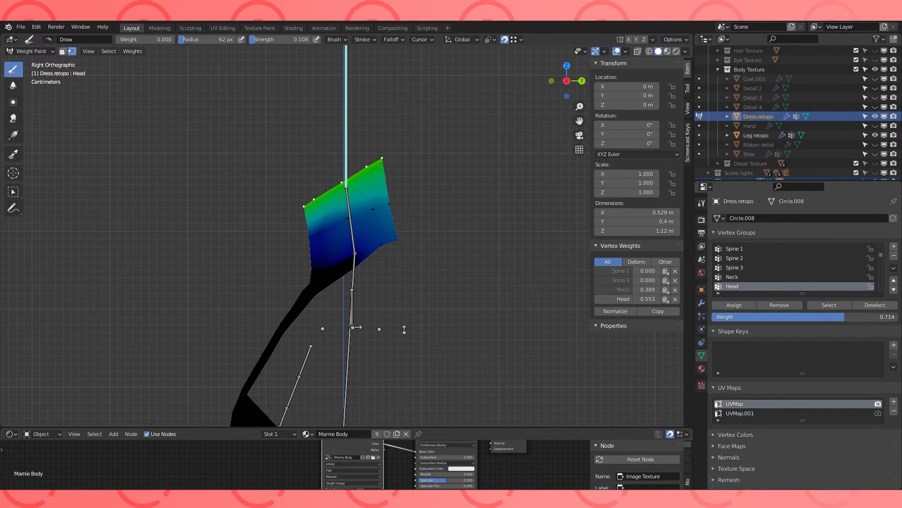
left_click(735, 306)
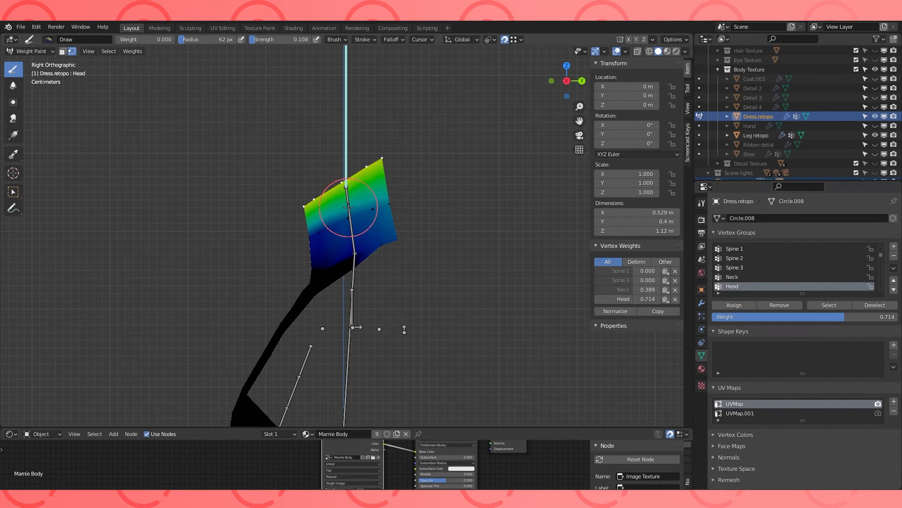
- Make the Neck bone active and assign weight 0.254 to the collar's upper rim vertices
left_click(72, 52)
left_click(348, 206, "ctrl")
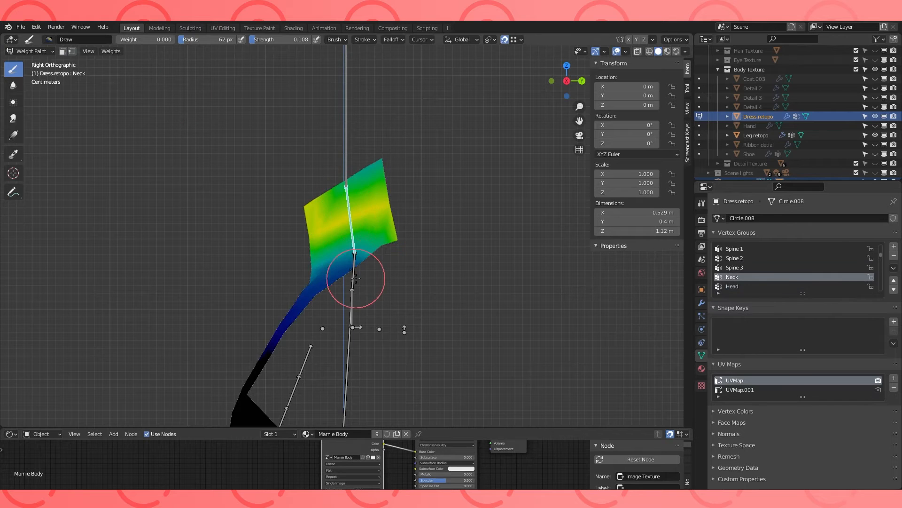
left_click(72, 51)
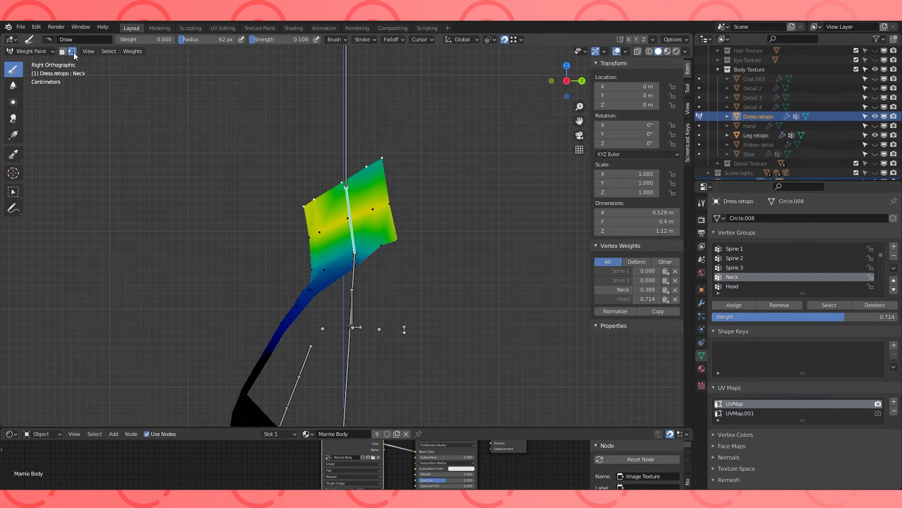
left_click(745, 304)
- Add the shoulder and chest vertices to the collar rim selection in Edit Mode and assign weight 0.000 to them in Neck
middle_click_drag(452, 231, 447, 266)
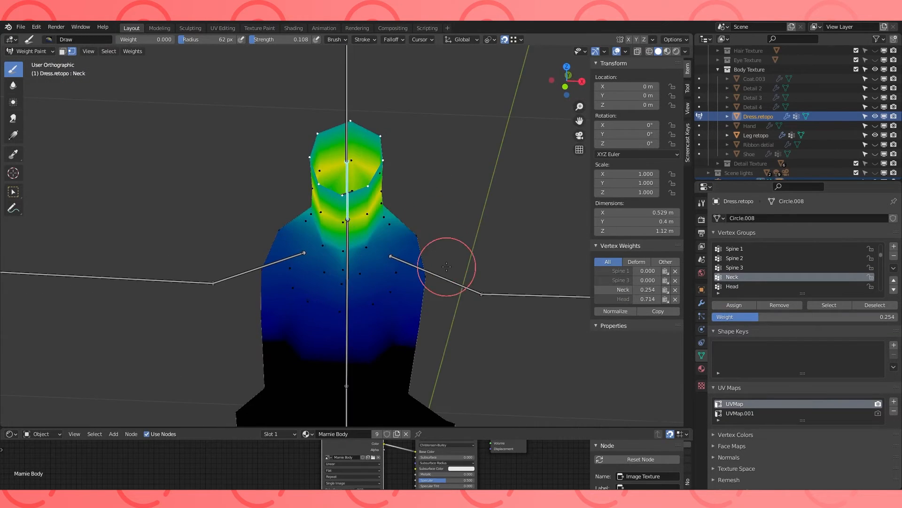
key("Tab")
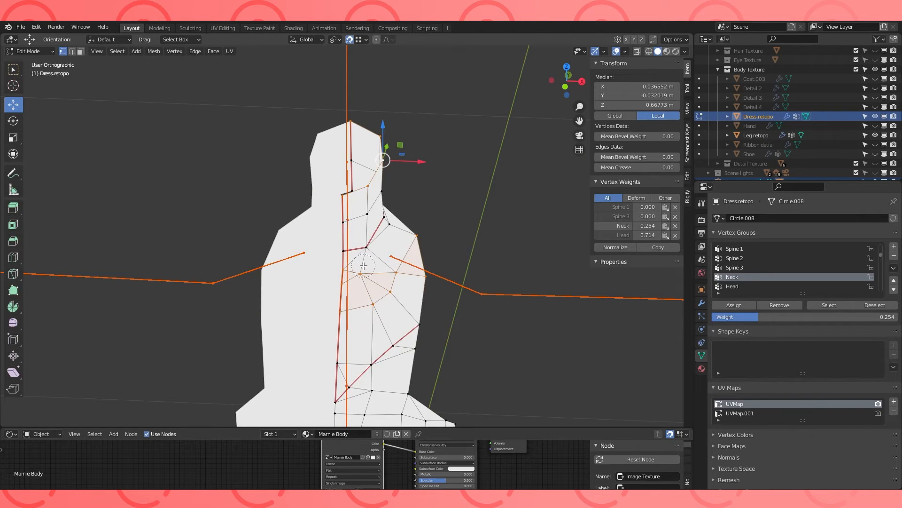
middle_click_drag(408, 258, 360, 261)
left_click(409, 233, "shift")
middle_click_drag(517, 234, 474, 234)
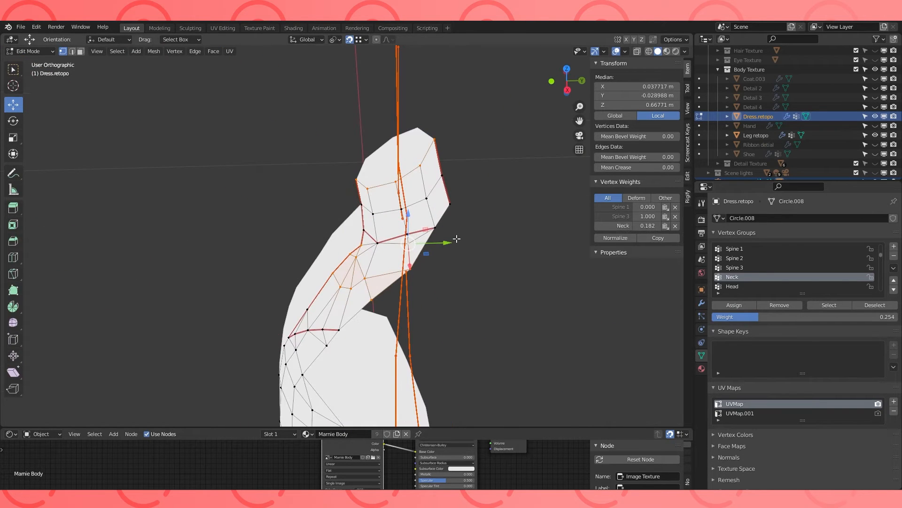
left_click(437, 227, "shift")
middle_click_drag(547, 262, 563, 272)
left_click(347, 250, "shift")
middle_click_drag(346, 260, 303, 282)
key("Tab")
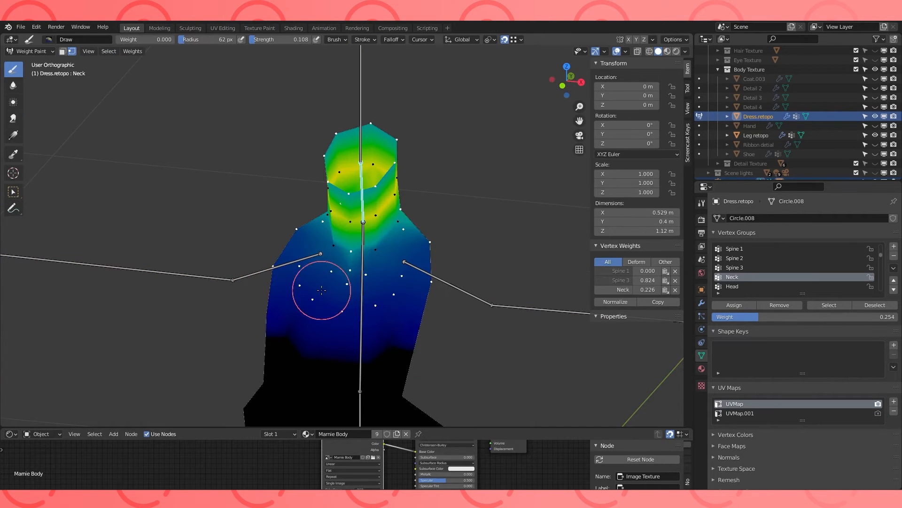
left_click(735, 305)
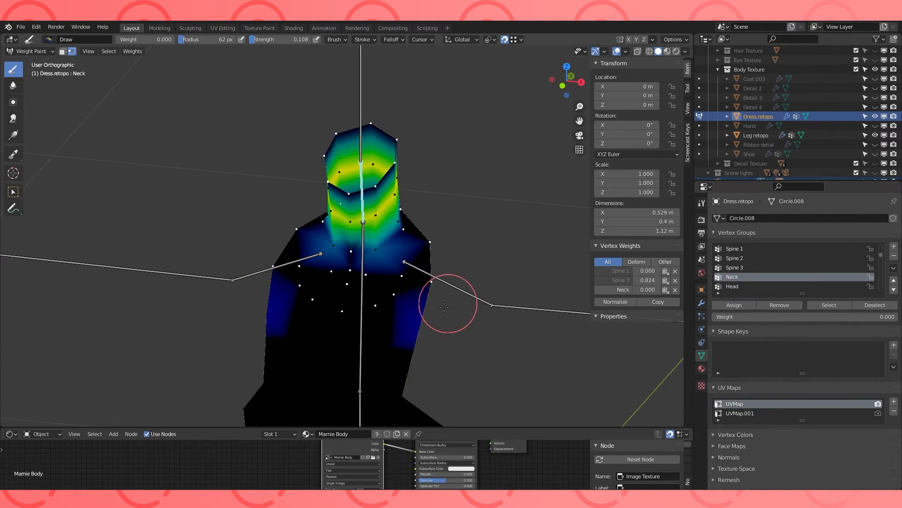
- Test-rotate the Neck bone from the side, cancel the rotation, and inspect Spine 3's weights from the front
mouse_move(438, 289)
middle_mouse_down()
mouse_move(425, 245)
mouse_move(351, 156)
middle_mouse_up()
key("KP_3")
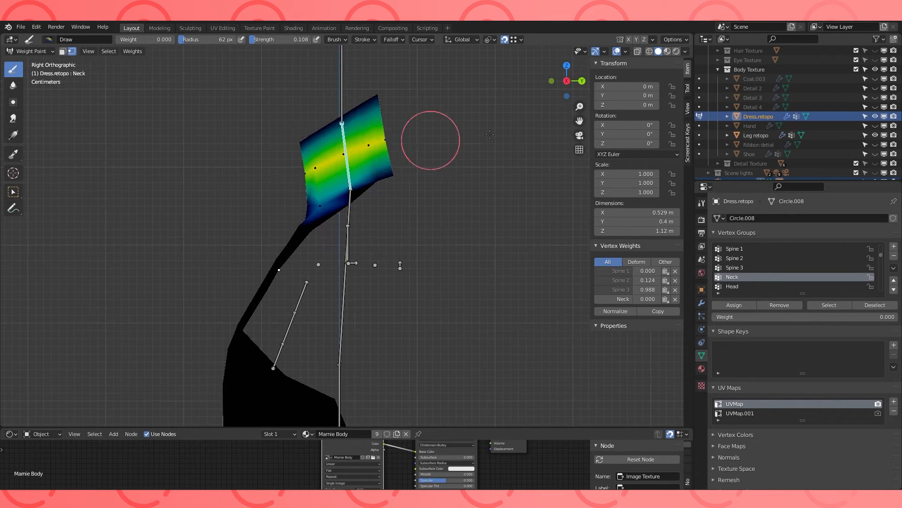
key("r")
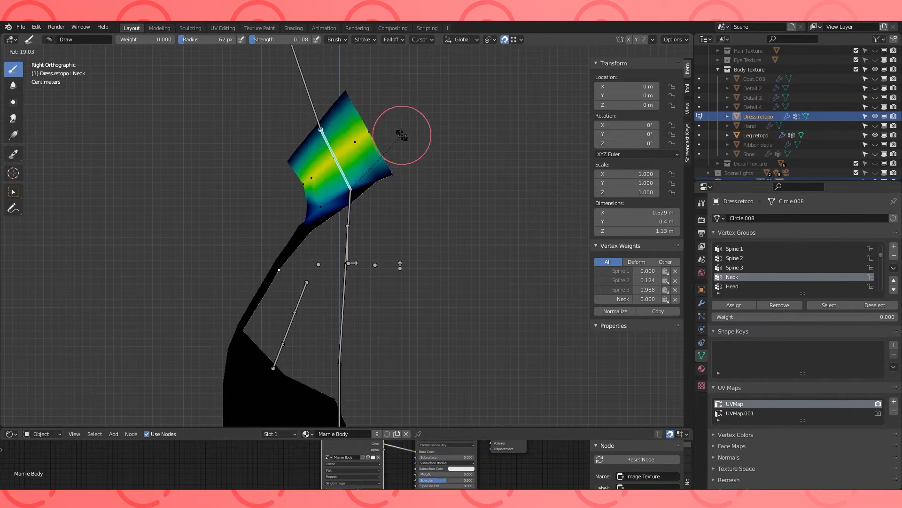
right_click(405, 153)
middle_click_drag(353, 219, 433, 224)
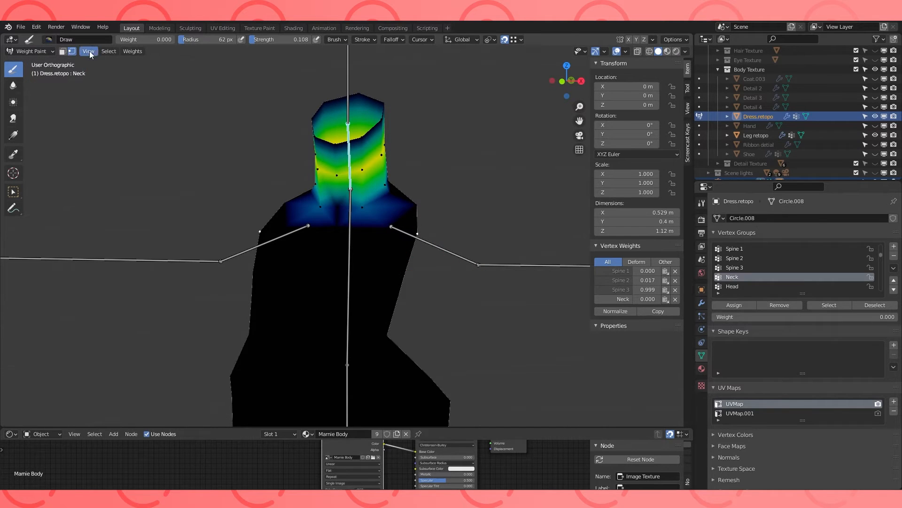
left_click(347, 256, "ctrl")
key("KP_1")
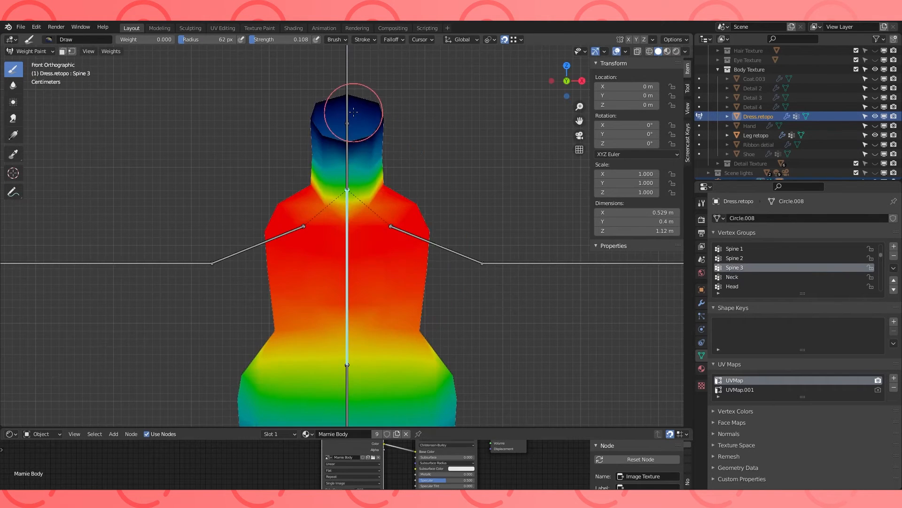
- Rotate the Head bone about -24° in the right side view and examine how the collar bends
left_click(353, 111, "ctrl")
key("r")
key("KP_3")
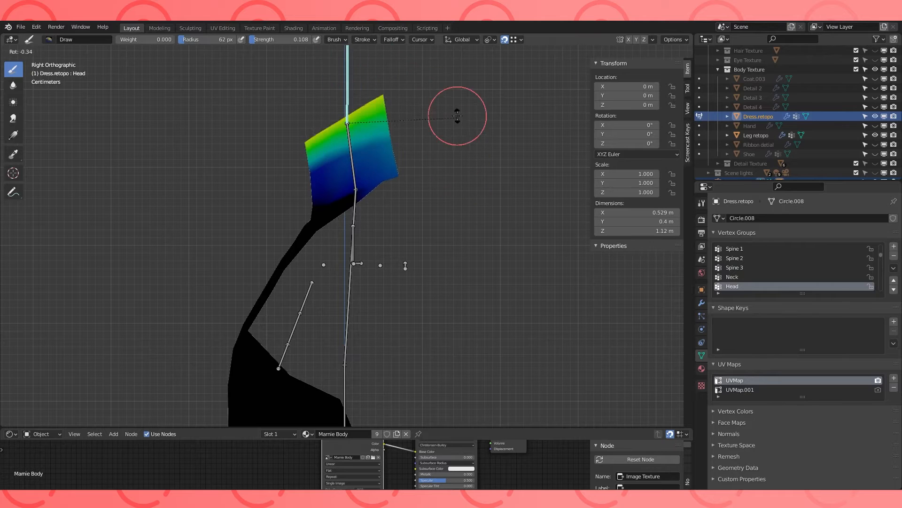
key("KP_1")
key("KP_3")
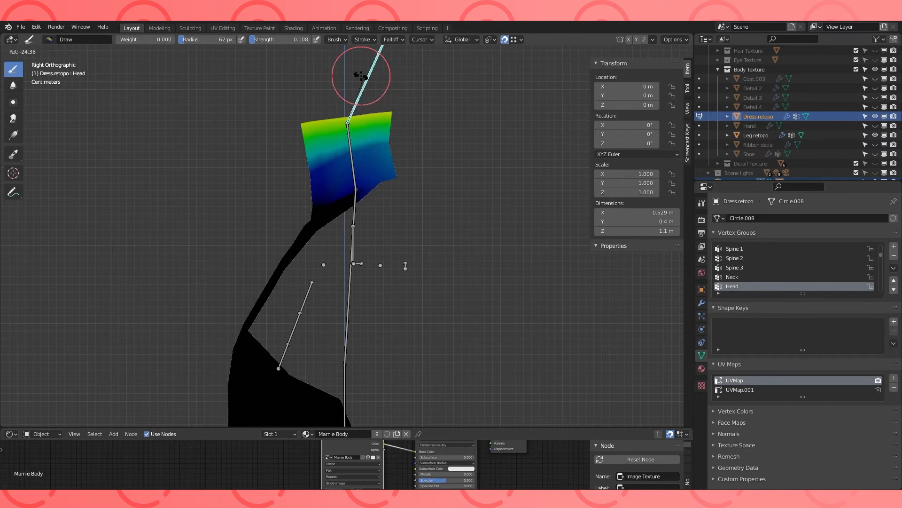
left_click(361, 76)
middle_click_drag(451, 199, 518, 199)
scroll(517, 199, "up", 2)
mouse_move(415, 168)
middle_mouse_down()
mouse_move(453, 168)
mouse_move(397, 169)
middle_mouse_up()
key("Tab")
key("Tab")
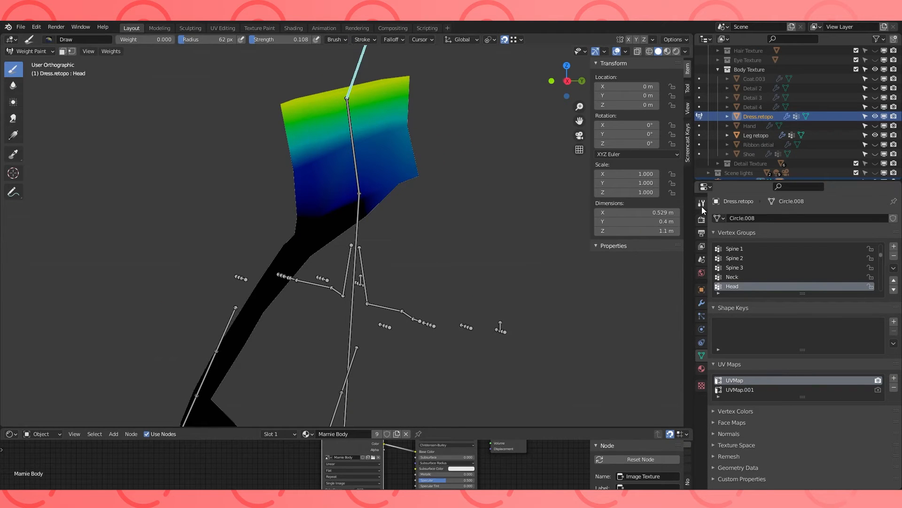
- Limit the selection to the collar's middle ring of vertices and assign them weight 0.126 in the Head group
left_click(71, 51)
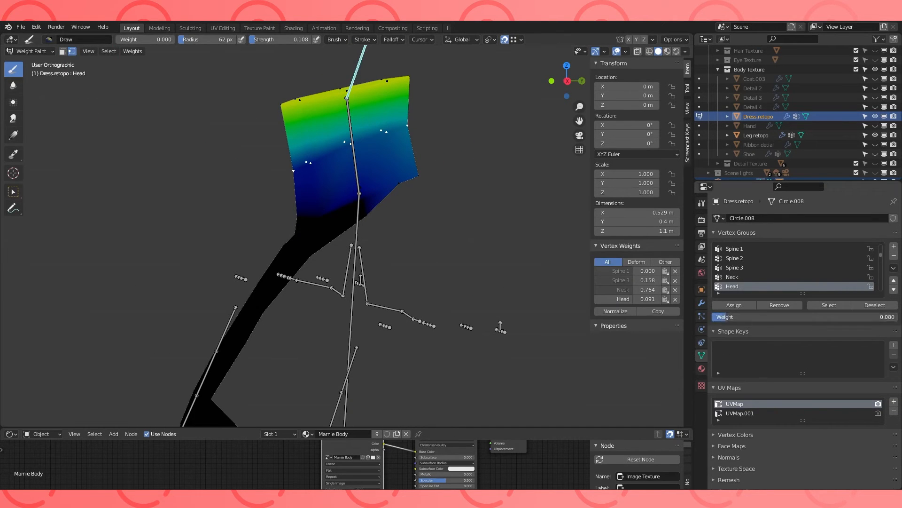
left_click_drag(727, 317, 735, 316)
left_click(742, 304)
middle_click_drag(399, 197, 371, 165)
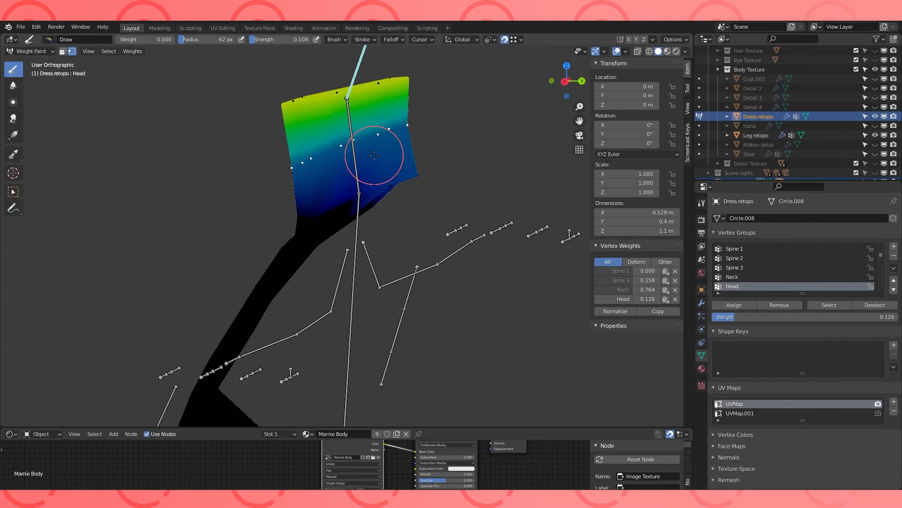
- Test-rotate the Head bone from the right side and check how the reweighted collar follows
key("KP_3")
scroll(376, 131, "down", 3)
key("r")
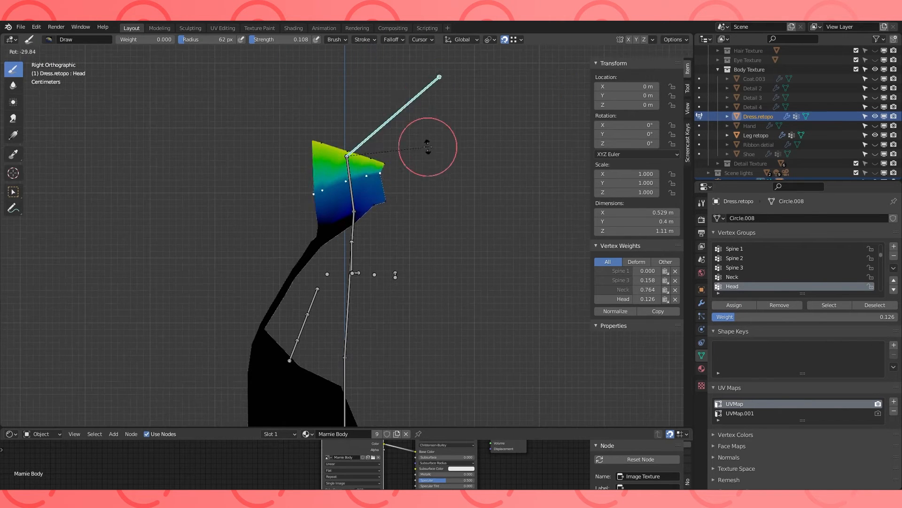
left_click(375, 121)
middle_click_drag(409, 111, 431, 157)
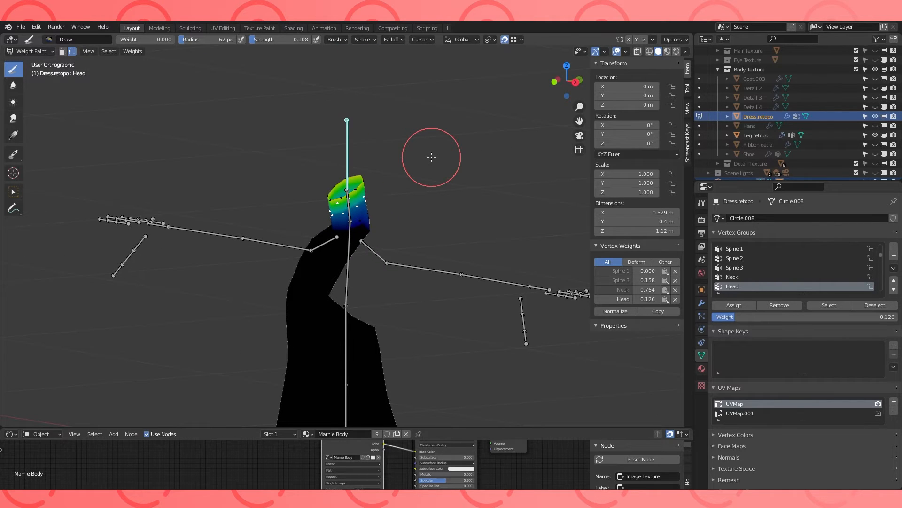
key("KP_3")
scroll(432, 157, "up", 3)
key("r")
right_click(403, 147)
- Return the dress to Object Mode, select the armature and put it into Pose Mode
scroll(403, 147, "down", 2)
middle_click_drag(418, 155, 487, 177)
scroll(488, 177, "down", 3)
middle_click_drag(419, 172, 470, 165)
scroll(413, 199, "down", 3)
middle_click_drag(413, 199, 395, 203)
left_click(47, 50)
left_click(33, 62)
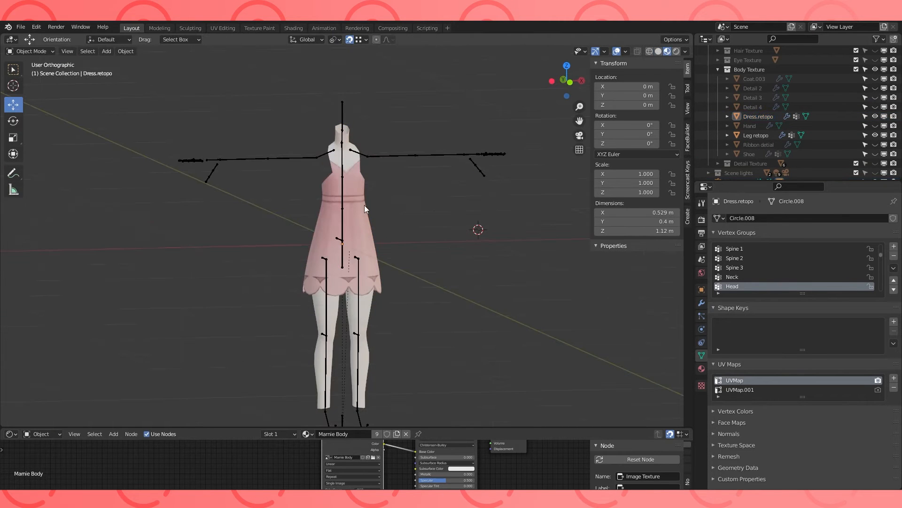
left_click(339, 229)
left_click(31, 51)
left_click(28, 82)
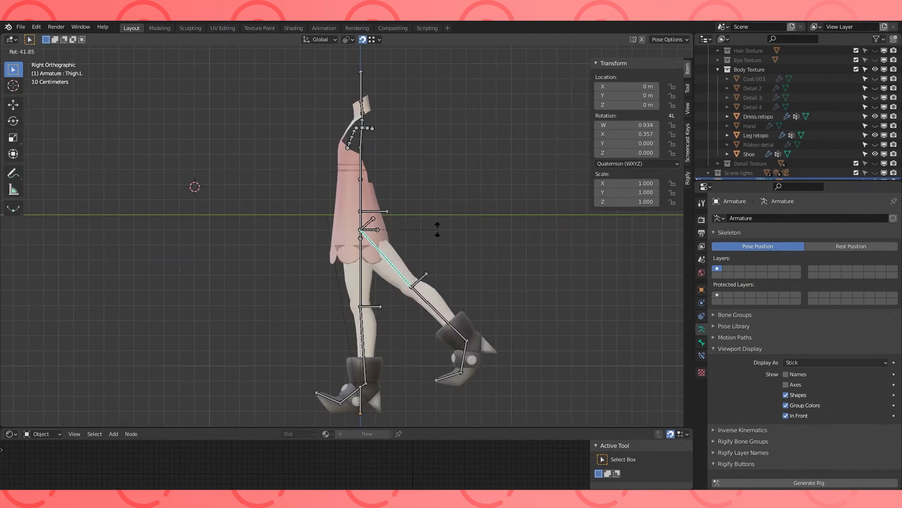
- Test-rotate the left thigh bone to check how the skirt reacts to the leg, and undo the rotations
left_click(282, 302)
key("KP_1")
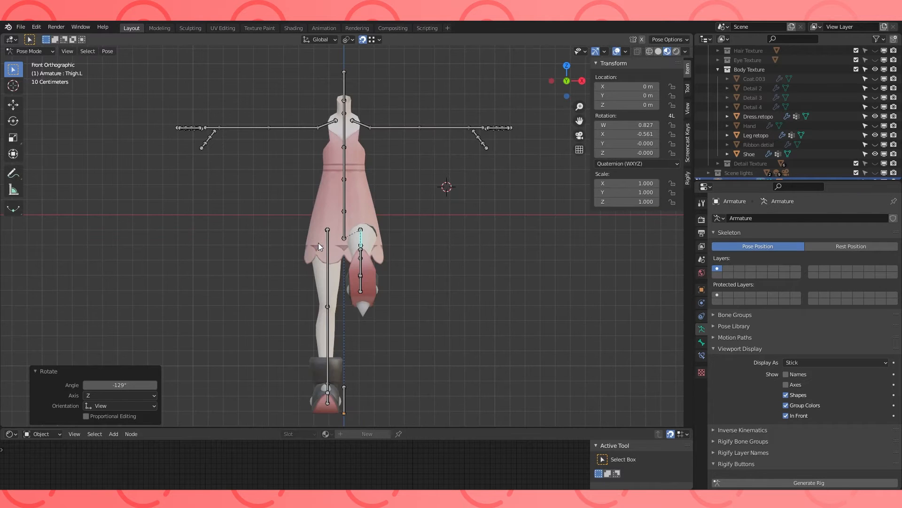
right_click(317, 242)
right_click(400, 216)
key("Escape")
key("ctrl+z")
key("r")
left_click(428, 244)
key("ctrl+z")
- Make the Hips bone active and switch the armature to Edit Mode with wireframe shading in the front view
scroll(387, 234, "up", 3)
left_click(346, 225)
scroll(362, 219, "up", 1)
scroll(376, 213, "down", 1)
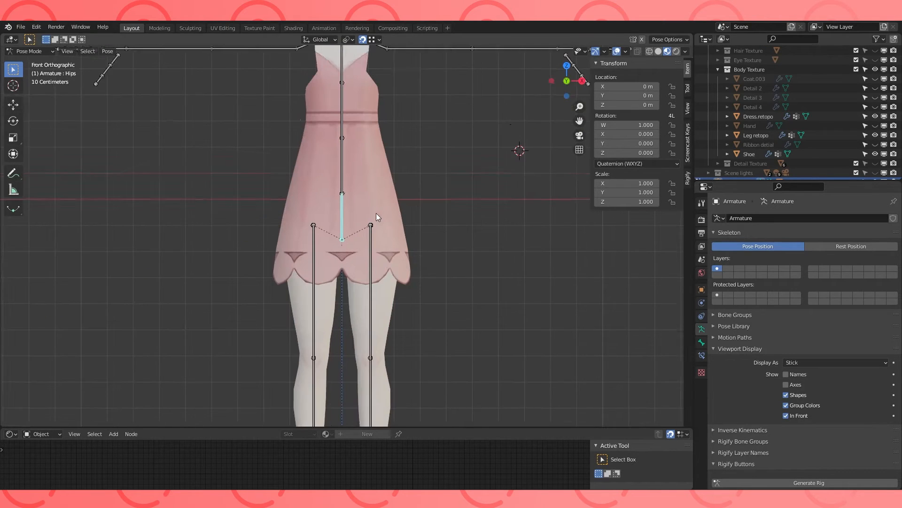
middle_click_drag(376, 213, 374, 189, "shift")
left_click(650, 51)
left_click(29, 52)
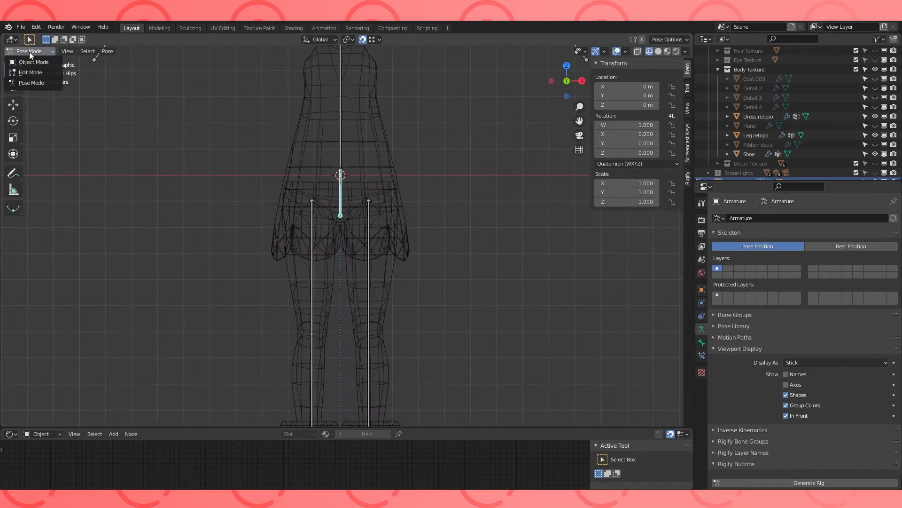
left_click(30, 73)
mouse_move(376, 211)
middle_mouse_down()
mouse_move(415, 207)
mouse_move(455, 184)
mouse_move(368, 226)
middle_mouse_up()
key("KP_1")
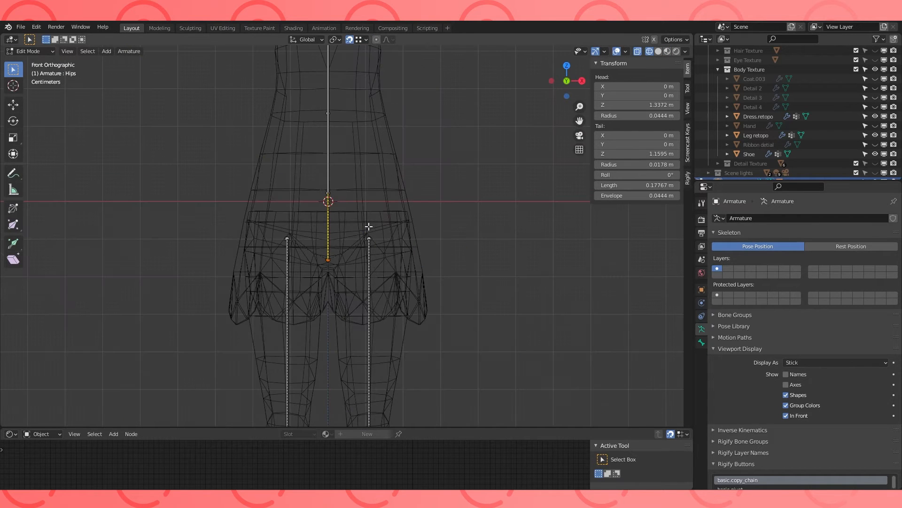
- Duplicate the Hips bone, move the copy about 0.089 m along X and return to solid shading
key("shift+d")
right_click(333, 208)
key("g")
key("x")
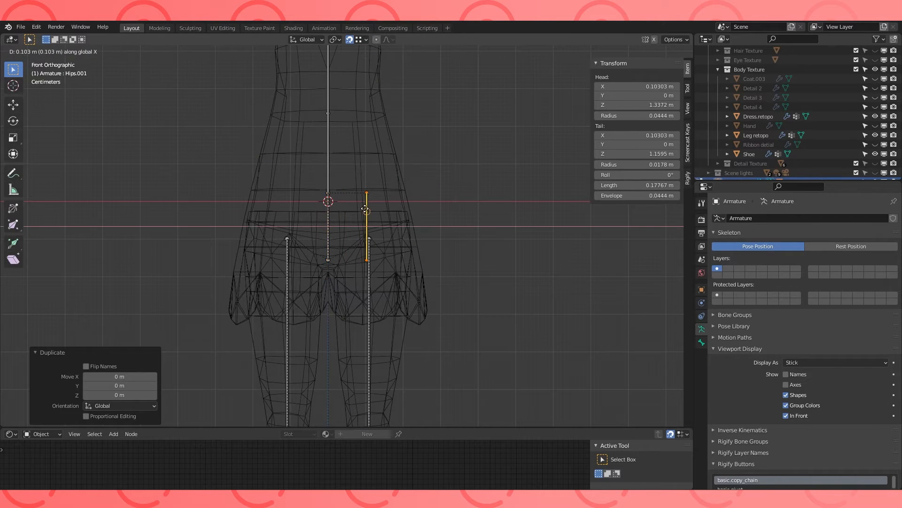
left_click(362, 210)
key("shift+z")
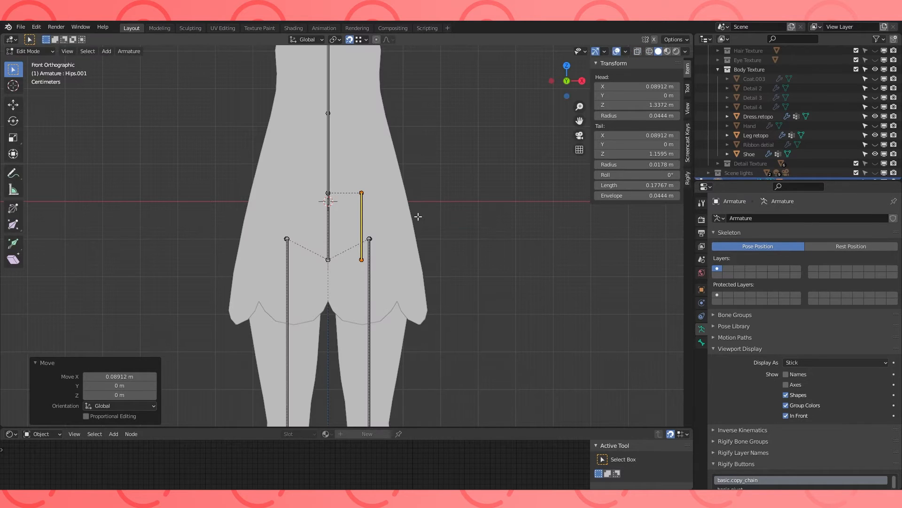
- Move the copied bone about -0.142 m along Y to the front of the skirt
key("KP_3")
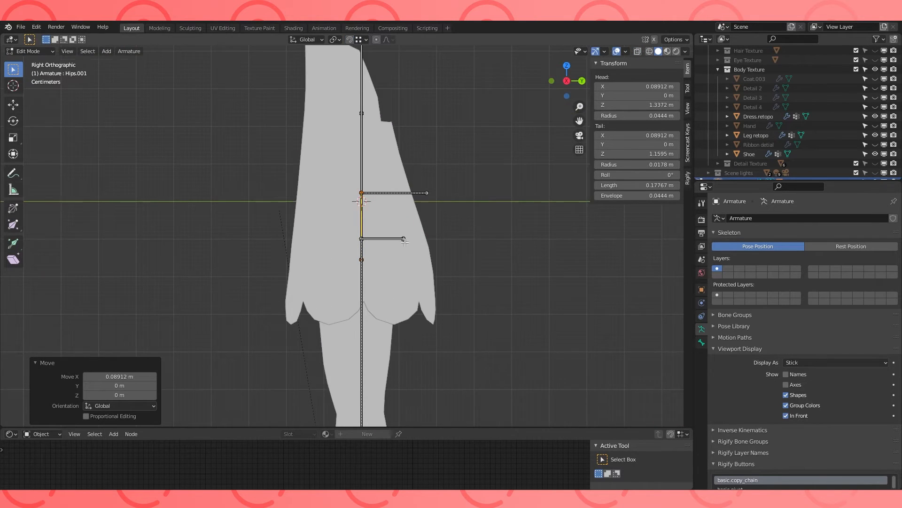
scroll(406, 242, "up", 1)
key("g")
key("y")
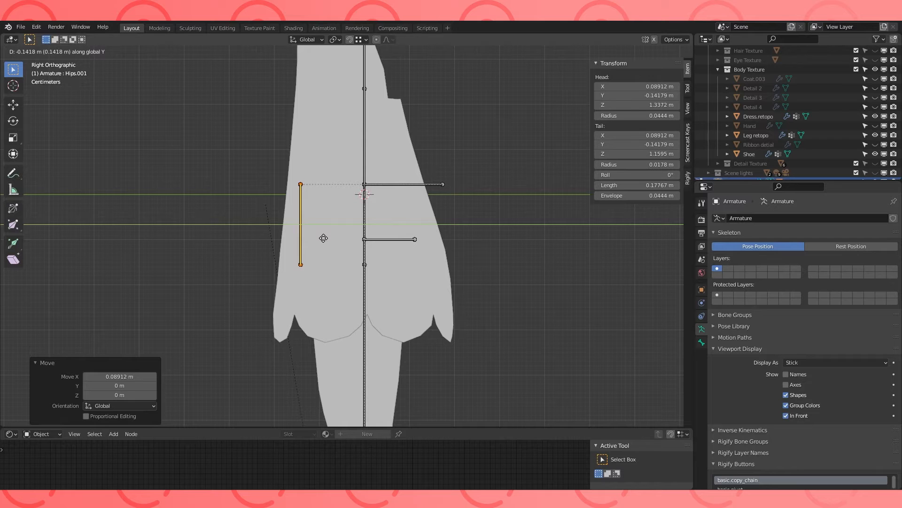
left_click(324, 238)
- Duplicate the front skirt bone and place the copy at the skirt's side, about 0.128 m along X and 0.130 m along Y
key("KP_1")
key("g")
key("x")
right_click(358, 197)
key("shift+d")
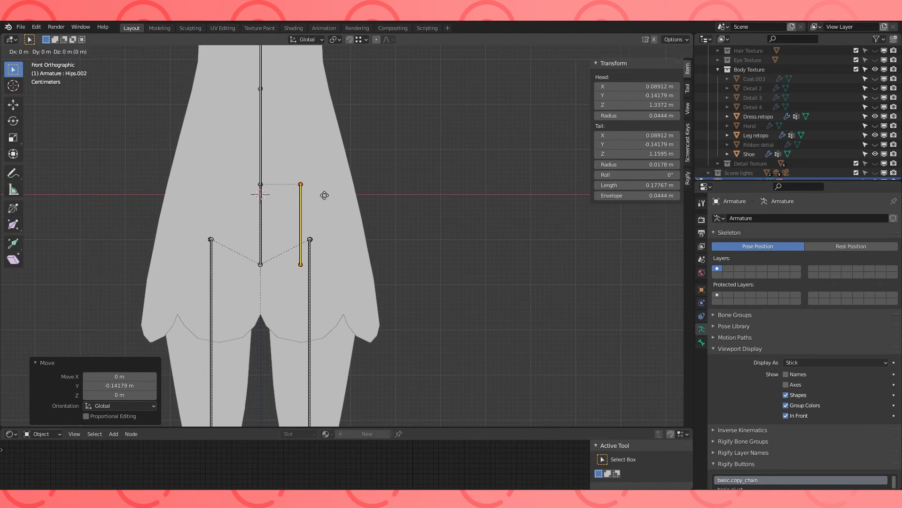
key("x")
left_click(382, 199)
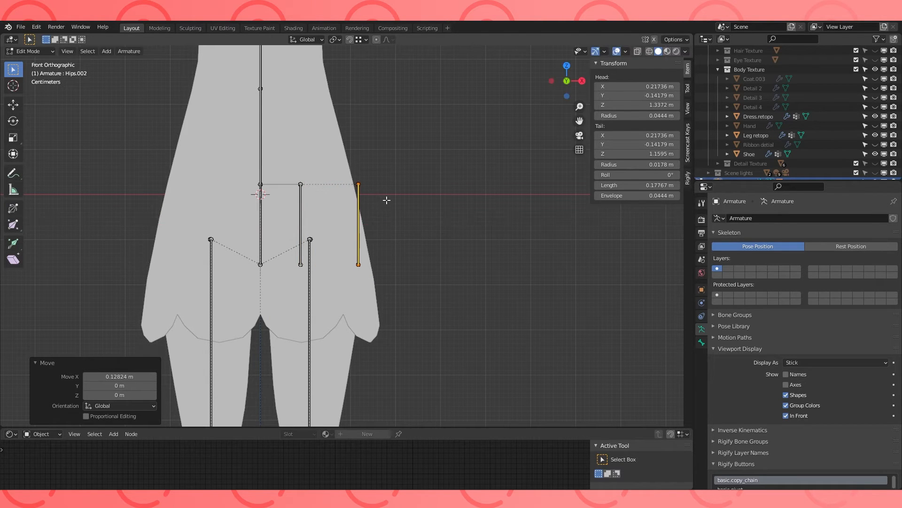
key("KP_3")
key("g")
key("y")
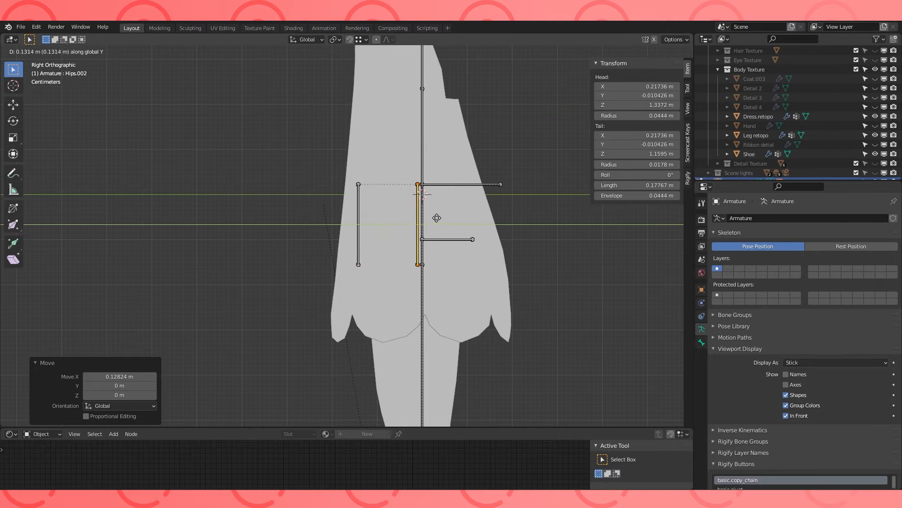
left_click(437, 218)
- Duplicate the side skirt bone and move the copy backward along Y and inward along X to the skirt's back
key("ctrl+KP_6")
key("shift+d")
key("y")
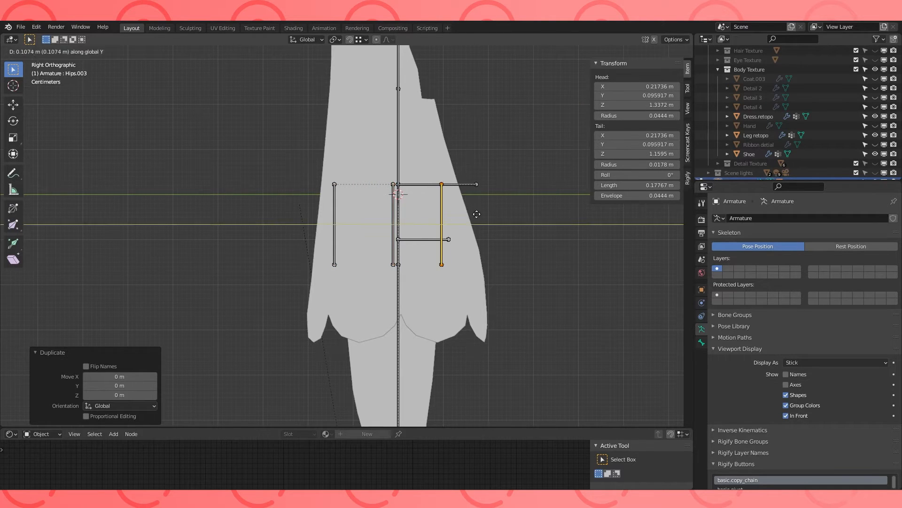
left_click(469, 214)
key("ctrl+KP_1")
key("g")
key("x")
left_click(511, 204)
- Shorten the three skirt bones by raising their lower ends about 0.1 m along Z
middle_click_drag(511, 204, 370, 271)
key("KP_1")
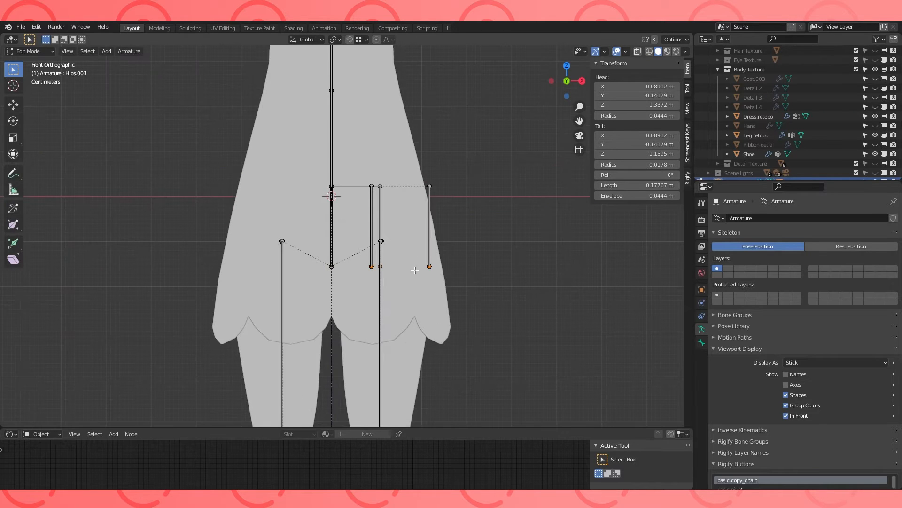
key("g")
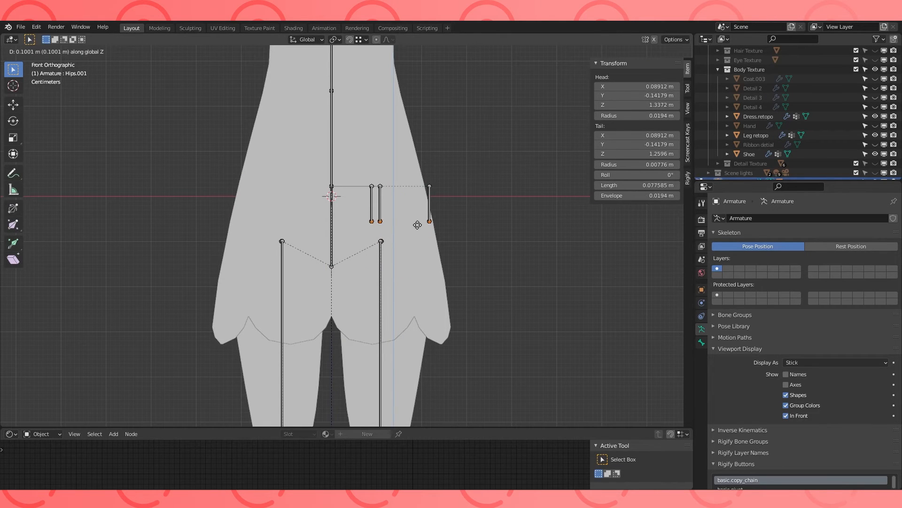
left_click(417, 225)
- Select the front skirt bone and set its parent to Hips
middle_click_drag(417, 225, 406, 270)
left_click(335, 226)
left_click(702, 342)
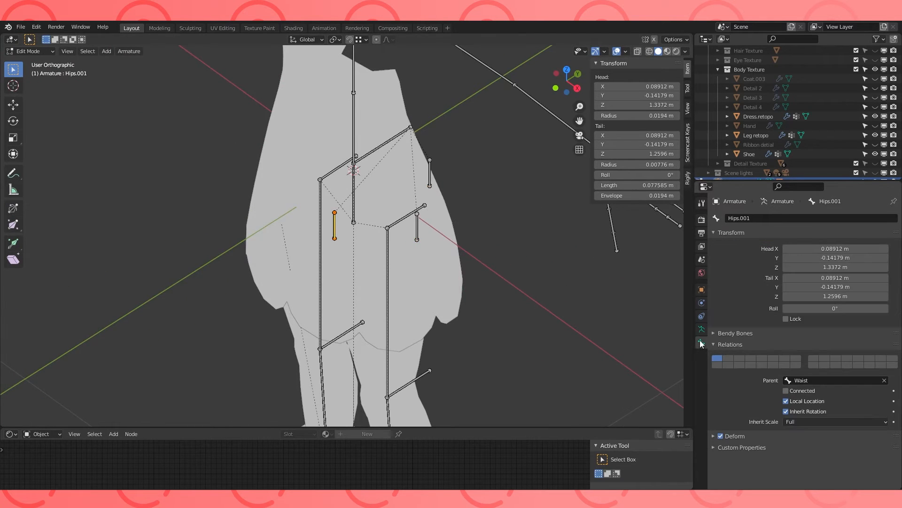
middle_click_drag(345, 204, 358, 197)
left_click(825, 380)
type("Hips")
key("Return")
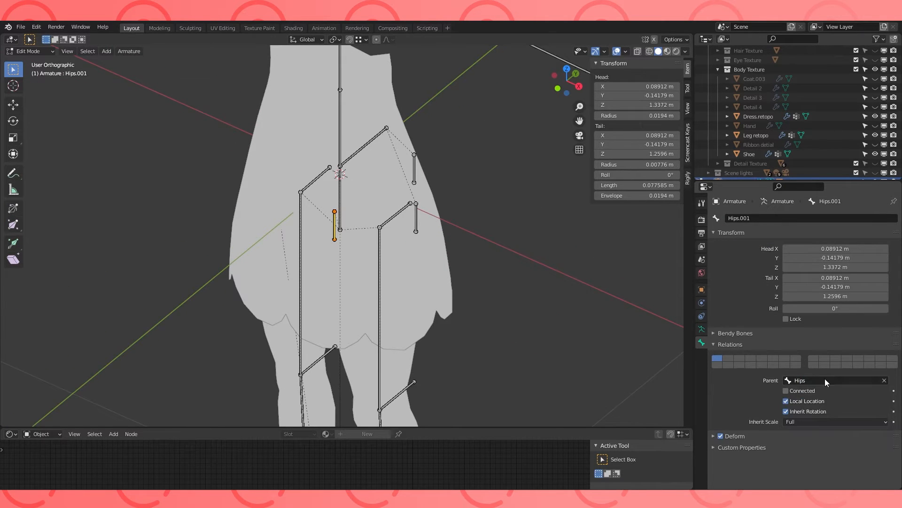
- Set Hips as the parent of the side and back skirt bones
left_click(415, 222)
left_click(817, 380)
type("Hips")
key("Return")
left_click(413, 165)
left_click(829, 381)
type("Hips")
key("Return")
- Rename the front skirt bone Skirt Front.L and the side skirt bone Skirt side.L
middle_click_drag(362, 220, 396, 210)
left_click(396, 210)
left_click(769, 220)
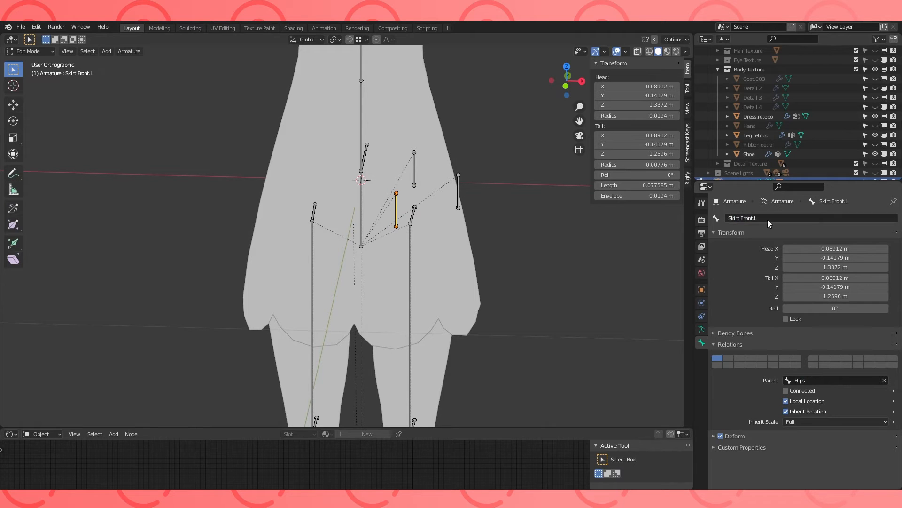
left_click(414, 169)
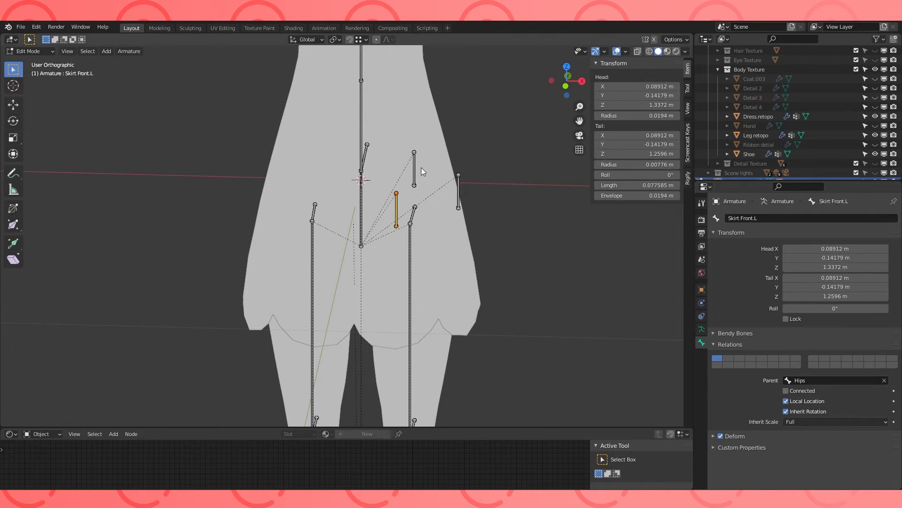
- Symmetrize the three selected skirt bones to the opposite side of the armature
left_click(138, 52)
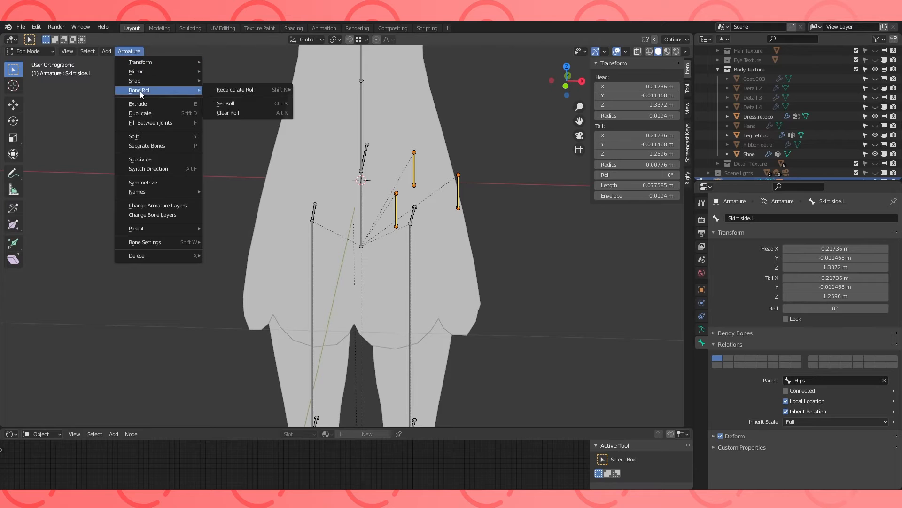
left_click(157, 182)
mouse_move(157, 181)
middle_mouse_down()
mouse_move(122, 179)
mouse_move(165, 174)
middle_mouse_up()
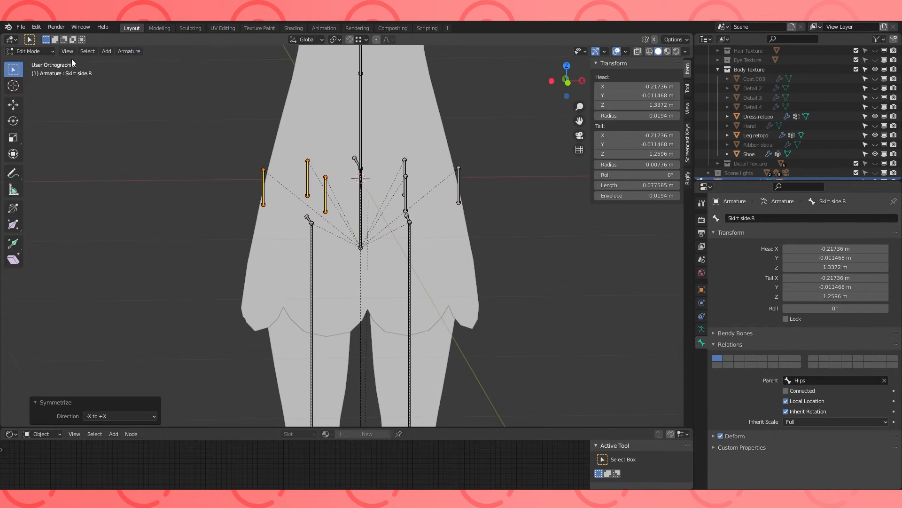
- Leave Edit Mode, select the dress and the armature, and parent the dress to the armature again
key("Tab")
left_click(328, 162, "shift")
left_click(44, 50)
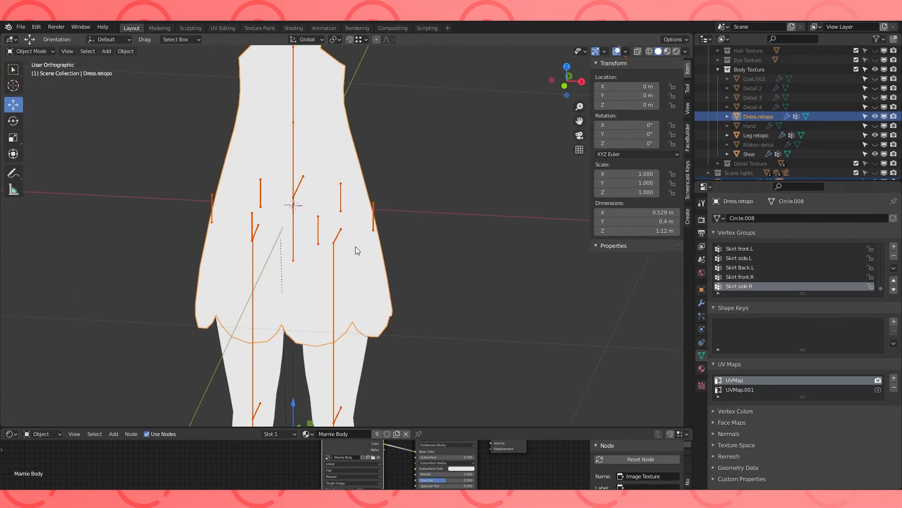
left_click(340, 193, "shift")
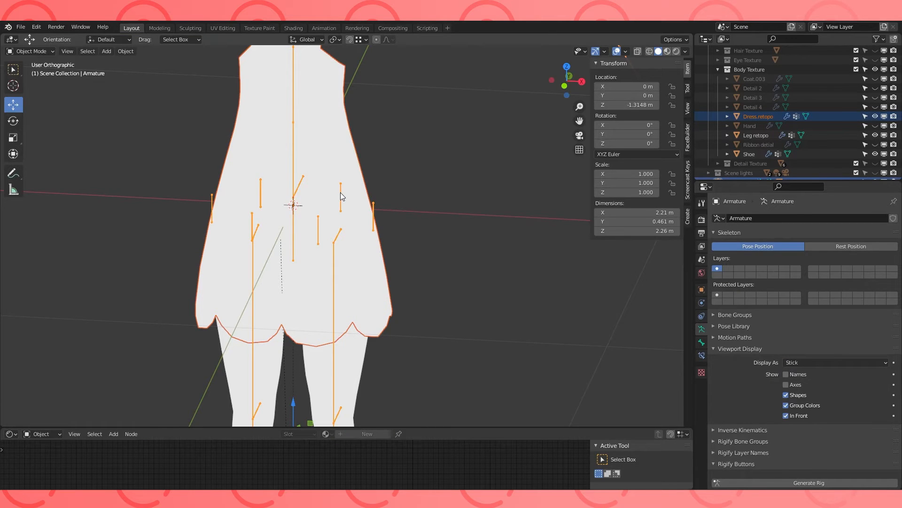
key("ctrl+p")
left_click(331, 175)
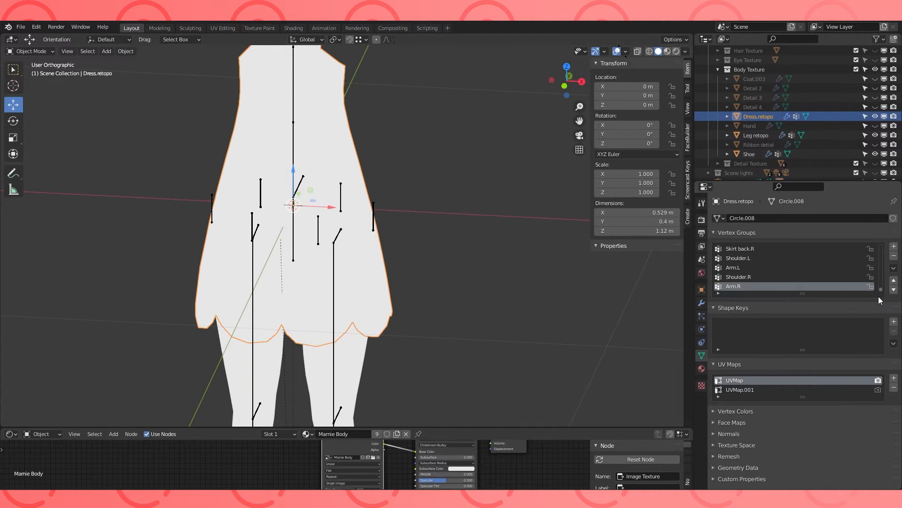
- Select the armature together with the dress, enter Weight Paint on the dress and make the Skirt Front.L bone active
left_click(299, 197)
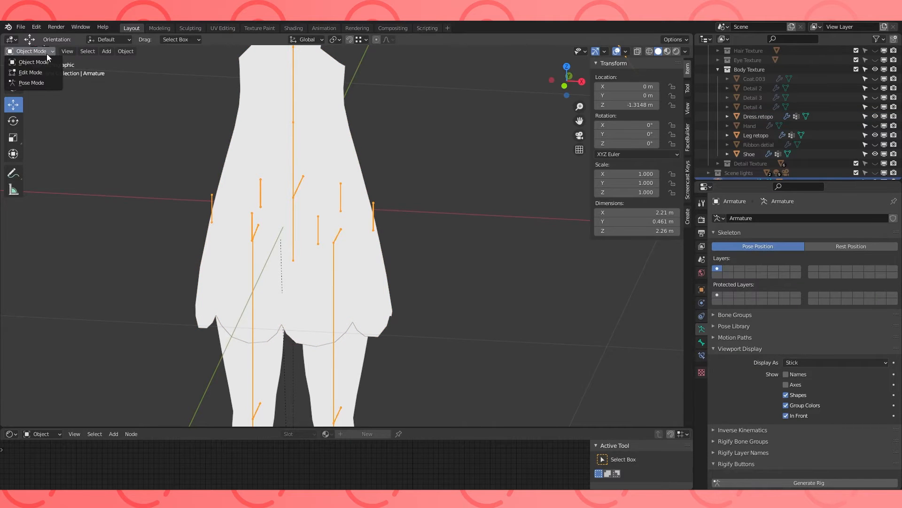
left_click(328, 125)
left_click(35, 51)
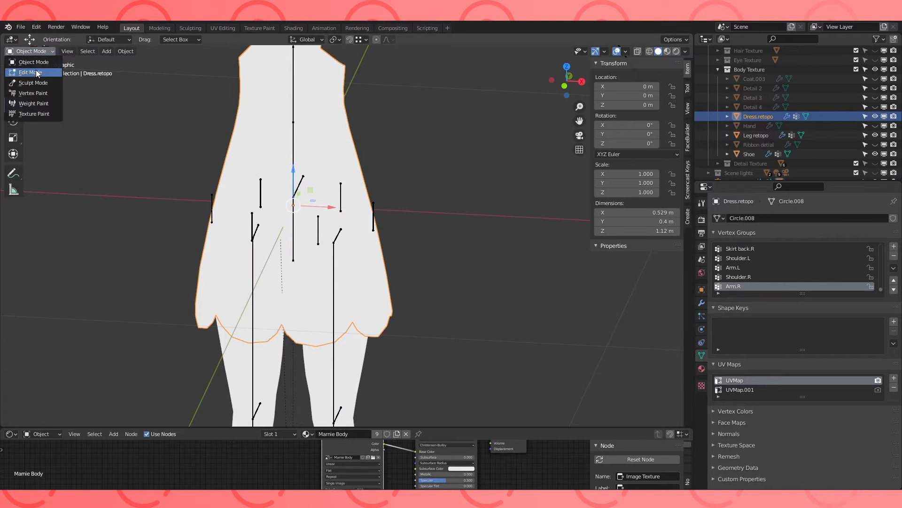
left_click(341, 194, "shift")
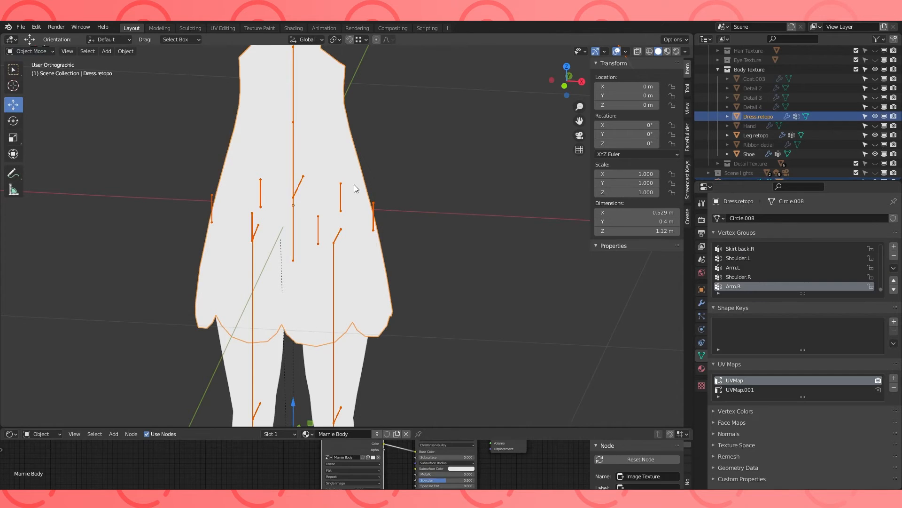
left_click(49, 52)
left_click(34, 103)
left_click(297, 160, "ctrl")
left_click(318, 230, "ctrl")
middle_click_drag(366, 296, 380, 257)
- Mask the skirt's lower front vertices and paint them with the Draw brush at weight 1.000 for Skirt Front.L
left_click(71, 51)
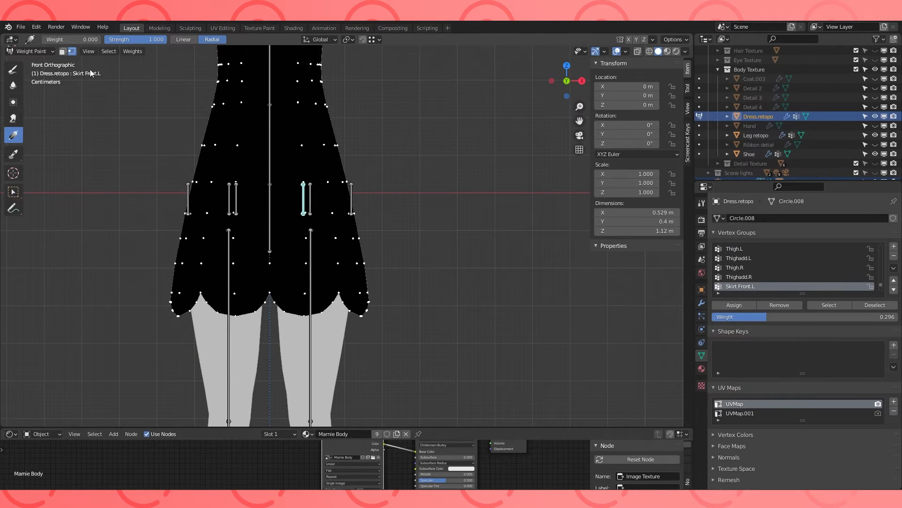
left_click(305, 293)
left_click(702, 203)
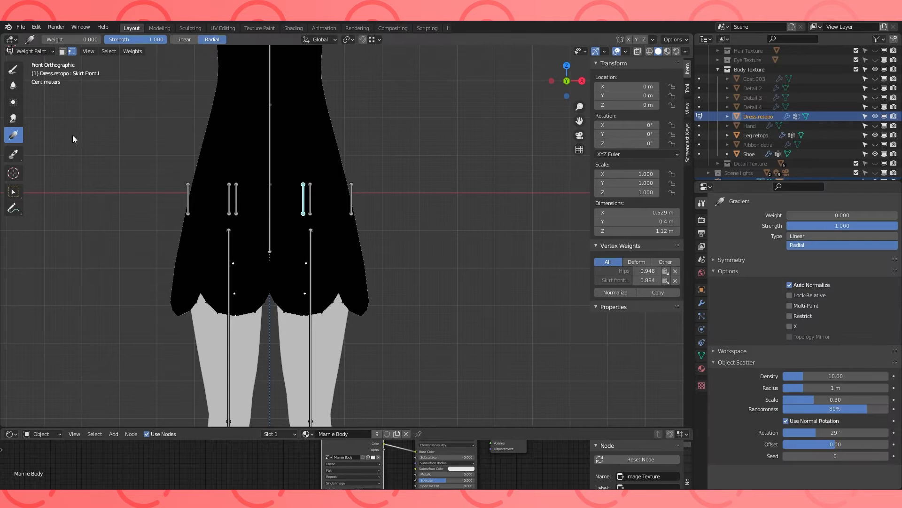
left_click(13, 69)
left_click_drag(808, 332, 889, 331)
left_click_drag(286, 227, 306, 257)
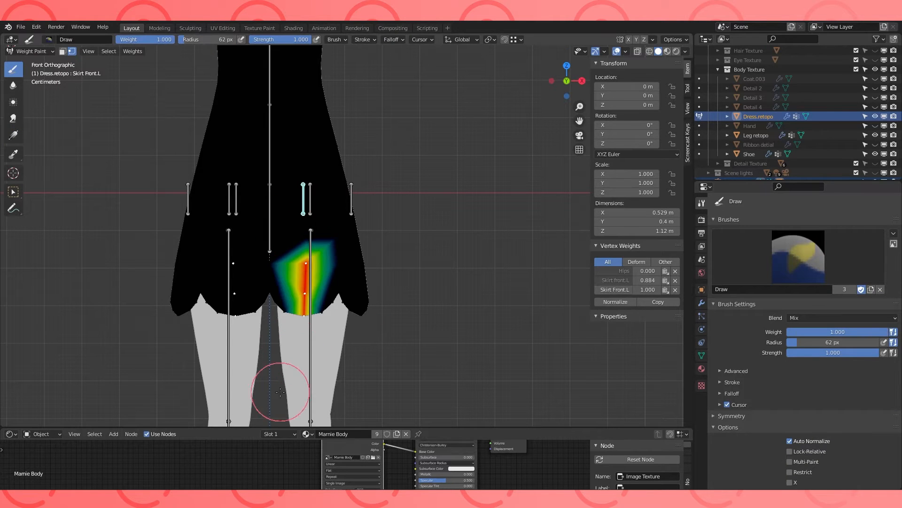
- Lower the brush strength to 0.322 and paint softer Skirt Front.L weights on the masked vertices around the front hem
left_click_drag(869, 353, 816, 353)
left_click(323, 313, "ctrl")
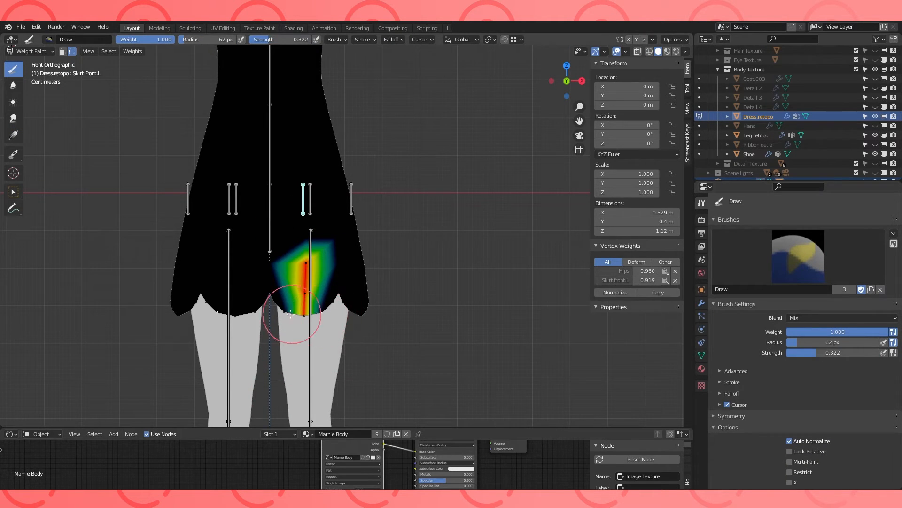
left_click(285, 313, "ctrl+shift")
left_click_drag(284, 313, 307, 299)
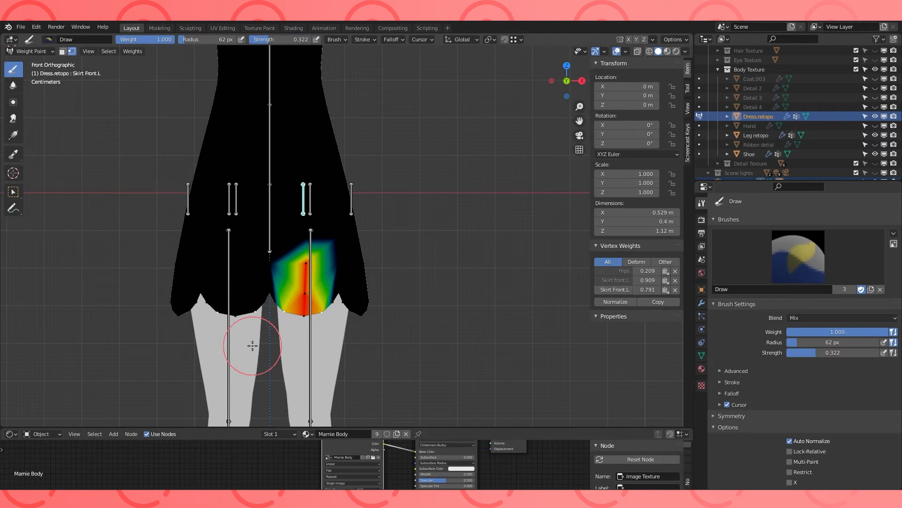
left_click(277, 284, "ctrl")
left_click_drag(273, 302, 284, 352)
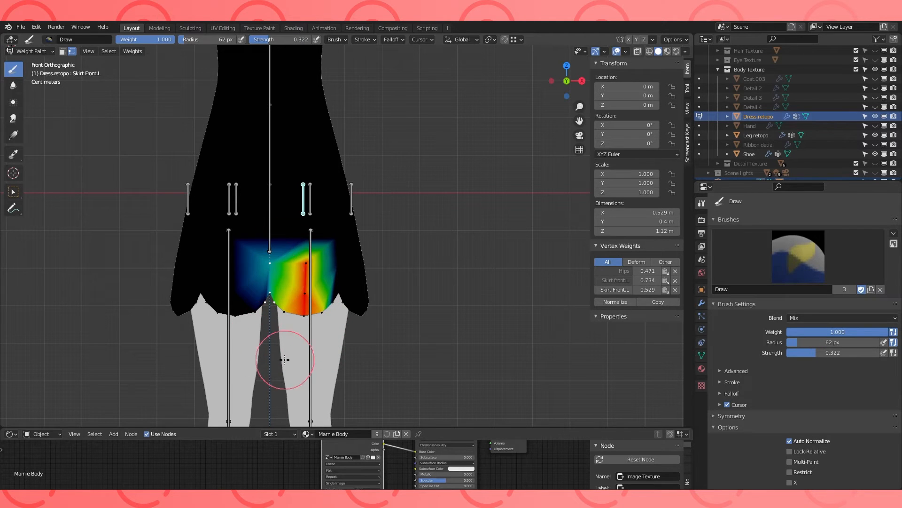
mouse_move(281, 266)
left_mouse_down()
mouse_move(345, 261)
mouse_move(334, 318)
left_mouse_up()
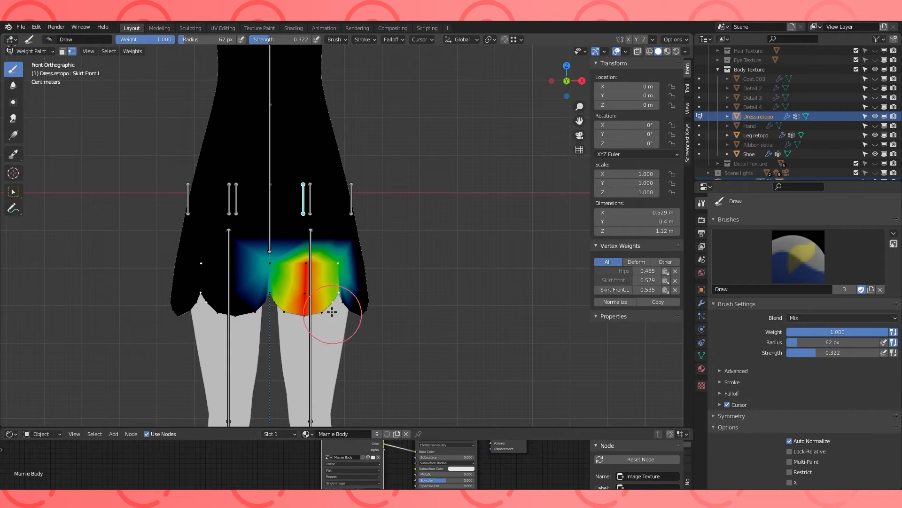
mouse_move(311, 242)
left_mouse_down()
mouse_move(306, 258)
mouse_move(332, 233)
mouse_move(274, 280)
left_mouse_up()
- Rotate the Skirt Front.L bone -31.4° about the global X axis to pose the skirt front
middle_click_drag(323, 238, 358, 234)
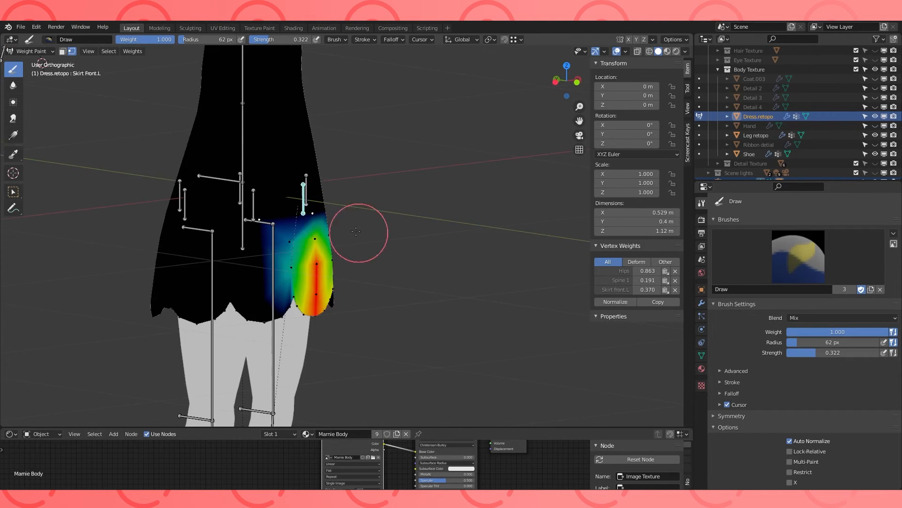
key("x")
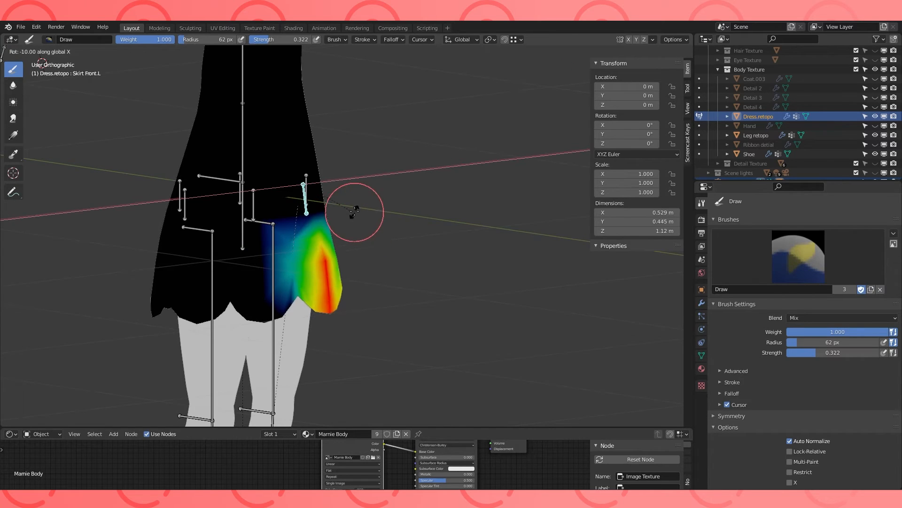
left_click(347, 190)
middle_click_drag(348, 196, 401, 204)
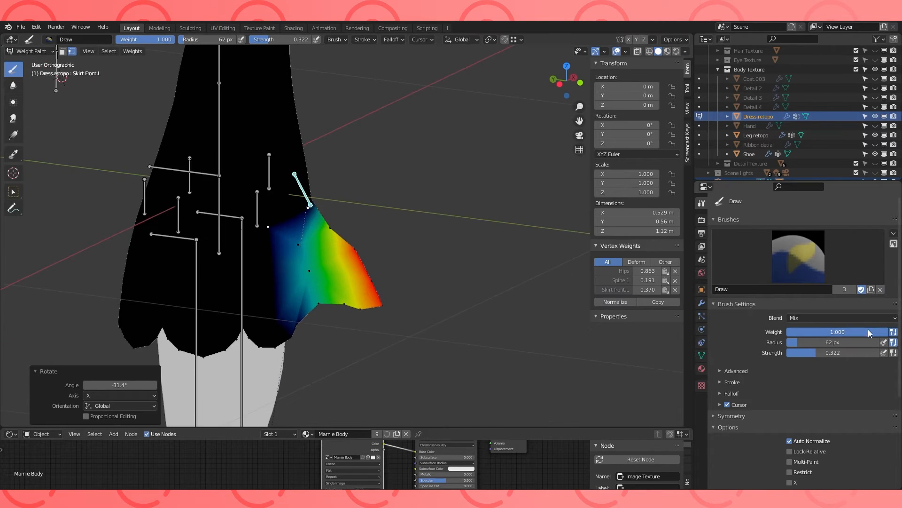
- Set the brush to weight 0.000 and strength 0.146 and touch up Skirt Front.L weights on individual skirt-front vertices
left_click_drag(869, 333, 788, 332)
key("ctrl+z")
middle_click_drag(498, 268, 467, 277)
left_click_drag(816, 353, 801, 353)
left_click(345, 258)
mouse_move(298, 238)
middle_mouse_down()
mouse_move(351, 225)
mouse_move(330, 228)
middle_mouse_up()
left_click(351, 225)
left_click(376, 279, "shift")
middle_click_drag(378, 278, 310, 241)
left_click(280, 240, "ctrl")
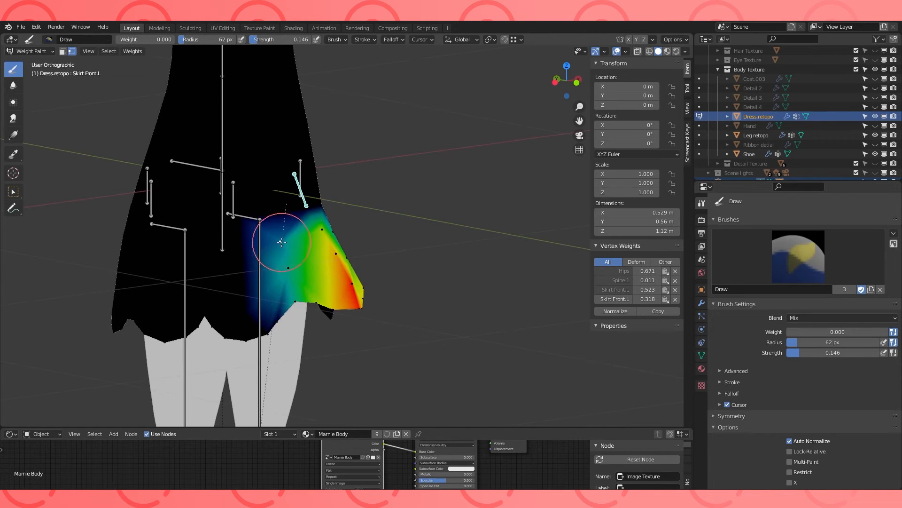
- Raise the brush weight to 1.000 and paint Skirt Front.L influence onto masked vertices near the skirt's front centre
left_click_drag(811, 332, 888, 332)
left_click(288, 268, "ctrl")
mouse_move(288, 267)
middle_mouse_down()
mouse_move(304, 261)
mouse_move(290, 276)
middle_mouse_up()
left_click(308, 304, "ctrl")
middle_click_drag(299, 332, 340, 297)
left_click(287, 294)
- Inspect the front hem vertices in Edit Mode, return to Weight Paint and select a vertex near the skirt's front centre
scroll(340, 297, "up", 2)
middle_click_drag(329, 329, 321, 214)
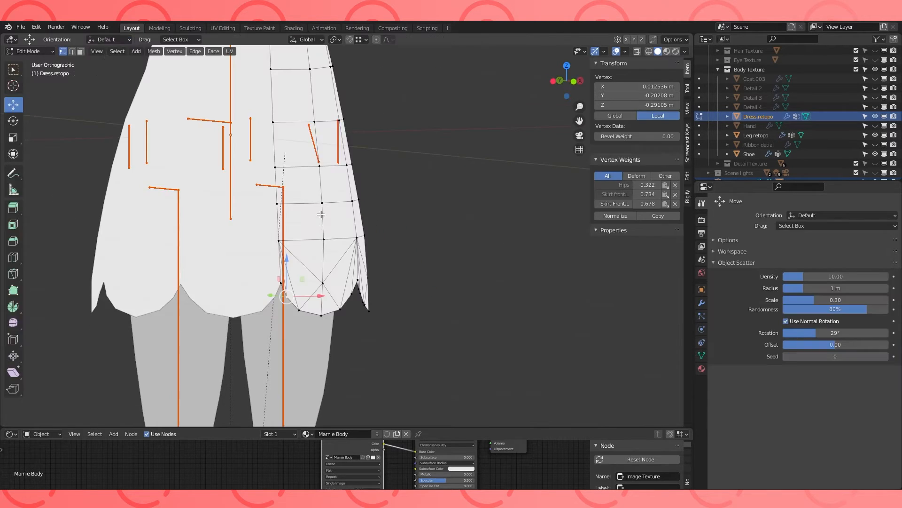
key("Tab")
mouse_move(288, 265)
middle_mouse_down()
mouse_move(308, 300)
mouse_move(327, 261)
mouse_move(311, 274)
middle_mouse_up()
key("Tab")
left_click(281, 208, "ctrl")
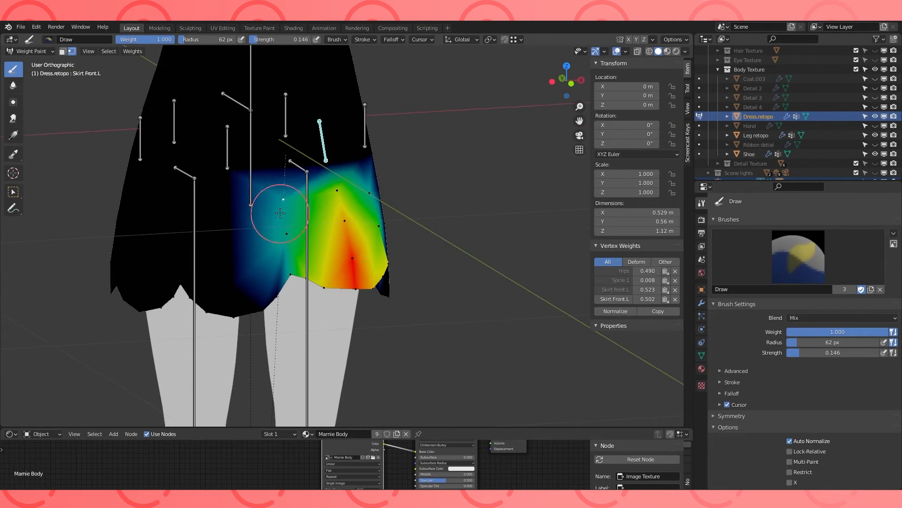
- Turn off vertex masking and examine the dress weights of the Thigh.L and Hips bones
middle_click_drag(235, 197, 247, 195)
left_click(234, 147, "ctrl")
left_click(71, 51)
left_click(233, 148, "ctrl")
middle_click_drag(244, 160, 324, 274)
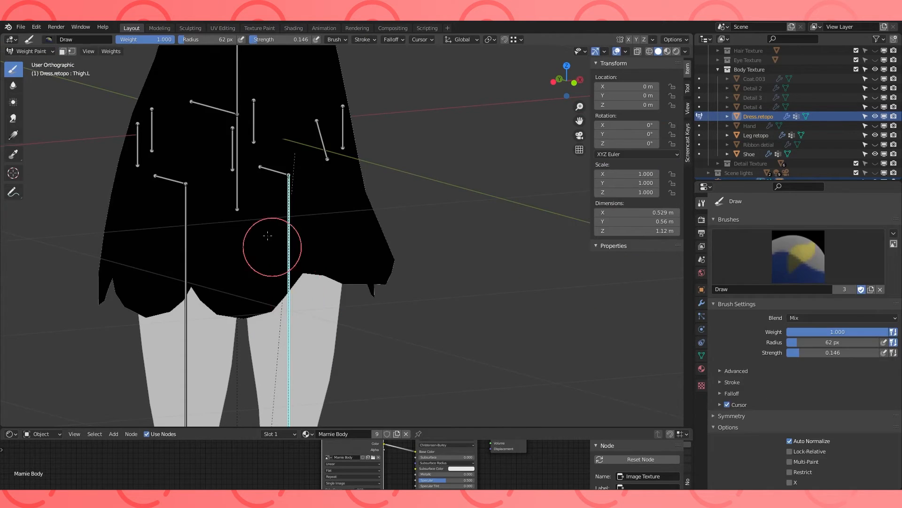
left_click(238, 194, "ctrl")
middle_click_drag(240, 192, 206, 190)
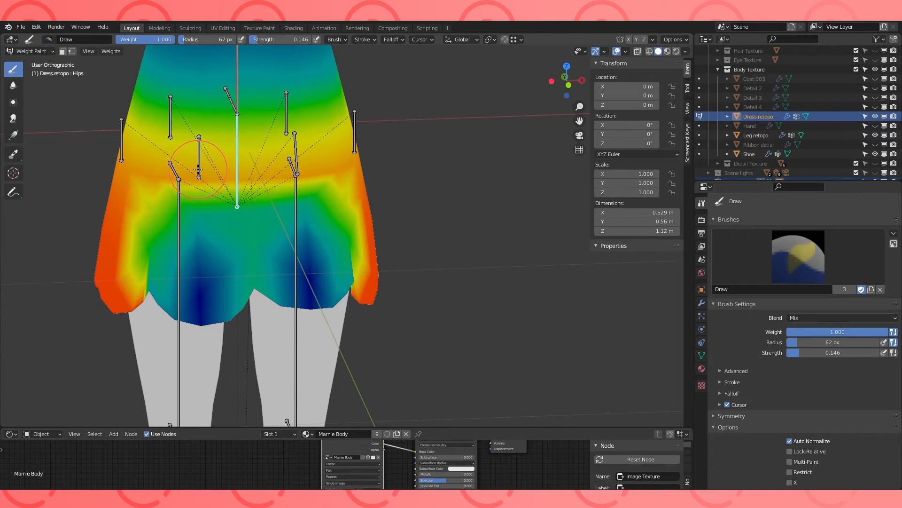
left_click(198, 169, "ctrl")
- Check the skirt's front vertices by switching between Edit Mode and Weight Paint and selecting several of them
mouse_move(267, 295)
middle_mouse_down()
mouse_move(288, 288)
mouse_move(256, 251)
mouse_move(325, 237)
mouse_move(249, 235)
mouse_move(302, 262)
mouse_move(343, 243)
mouse_move(169, 259)
mouse_move(279, 168)
mouse_move(375, 207)
mouse_move(244, 216)
mouse_move(277, 207)
middle_mouse_up()
key("Tab")
key("Tab")
key("v")
left_click(278, 259, "shift")
left_click(265, 231, "shift")
left_click(272, 228, "shift")
left_click(302, 216, "shift")
key("Tab")
key("Tab")
- Make Skirt Front.L active again, enable vertex masking and set the brush to weight 0.000 and strength 0.312
left_click(292, 167, "ctrl")
key("Tab")
key("Tab")
left_click(72, 51)
mouse_move(868, 334)
left_mouse_down()
mouse_move(771, 335)
mouse_move(813, 352)
left_mouse_up()
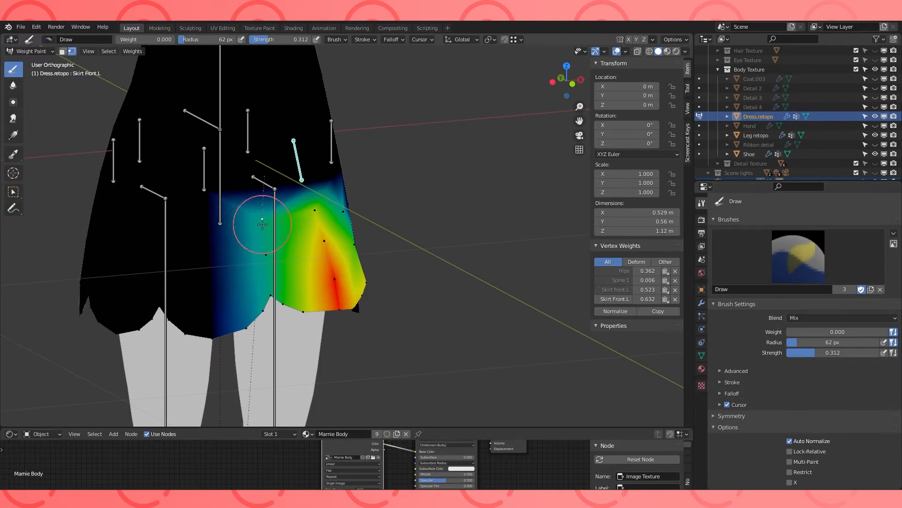
- Mask individual vertices across the upper skirt front and blend their Skirt Front.L weights with the Draw brush
left_click(266, 249, "ctrl")
key("ctrl+f")
left_click(188, 233)
left_click(266, 238)
left_click(263, 221, "ctrl")
left_click(263, 221)
mouse_move(317, 204)
middle_mouse_down()
mouse_move(383, 202)
mouse_move(309, 195)
mouse_move(324, 194)
mouse_move(329, 180)
mouse_move(358, 203)
mouse_move(352, 211)
mouse_move(370, 190)
mouse_move(342, 235)
mouse_move(353, 240)
mouse_move(311, 237)
middle_mouse_up()
left_click(307, 189, "ctrl")
left_click(161, 191, "ctrl")
left_click(250, 211, "ctrl")
left_click(349, 216, "ctrl")
- Lower the brush weight and select single vertices along the front hem for Skirt Front.L touch-ups
left_click_drag(877, 332, 787, 333)
left_click(282, 295, "ctrl")
mouse_move(301, 291)
middle_mouse_down()
mouse_move(385, 264)
mouse_move(345, 306)
middle_mouse_up()
left_click(345, 307, "ctrl")
- Set the brush weight to 1.000 and continue painting Skirt Front.L influence on the front hem vertices
left_click_drag(822, 333, 890, 333)
left_click(336, 305)
middle_click_drag(348, 308, 320, 308)
key("Tab")
key("Tab")
mouse_move(318, 246)
middle_mouse_down()
mouse_move(371, 245)
mouse_move(345, 245)
middle_mouse_up()
mouse_move(878, 332)
left_mouse_down()
mouse_move(787, 331)
mouse_move(889, 332)
left_mouse_up()
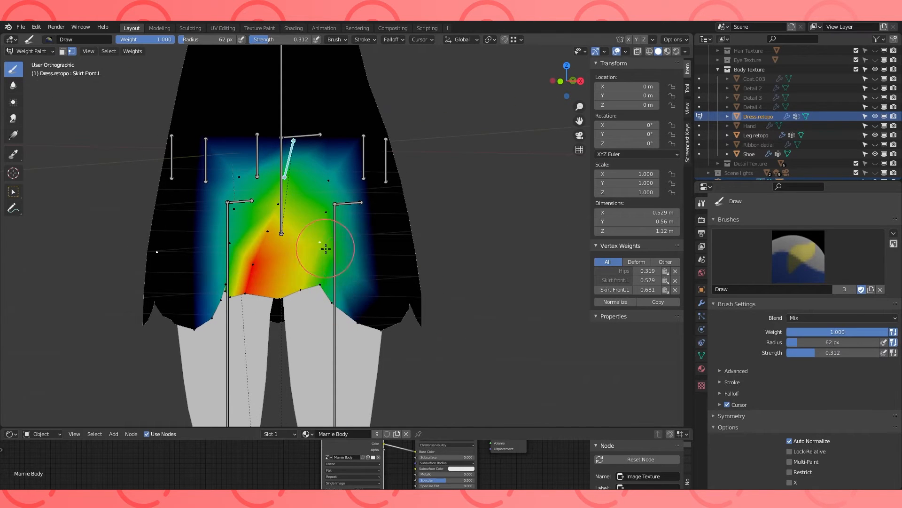
scroll(327, 252, "down", 1)
left_click(321, 278, "ctrl")
- Rotate the Skirt Front.L bone 12.9° in the front view
middle_click_drag(294, 193, 282, 227)
key("KP_1")
key("r")
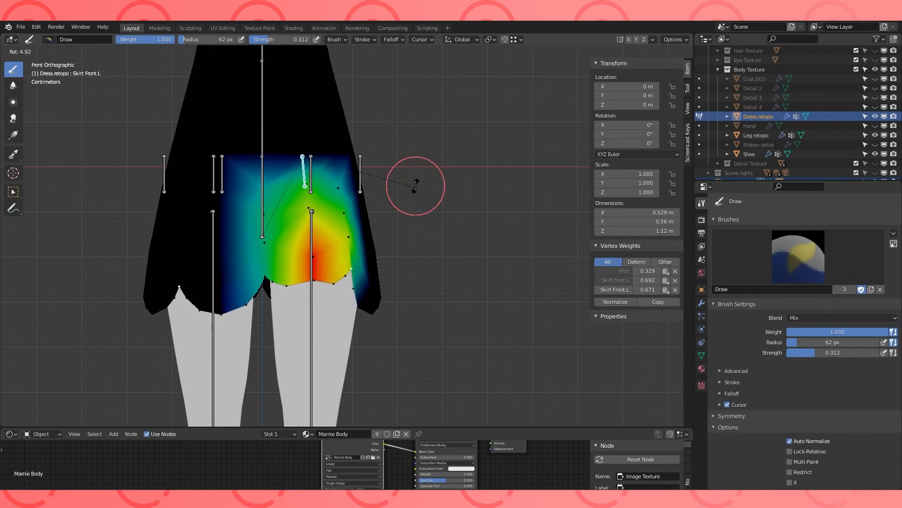
left_click(436, 174)
- Select a vertex in the skirt's front area and set the brush weight to 0.374 for Skirt Front.L
middle_click_drag(437, 174, 379, 191)
scroll(379, 191, "up", 2)
left_click(302, 237, "ctrl")
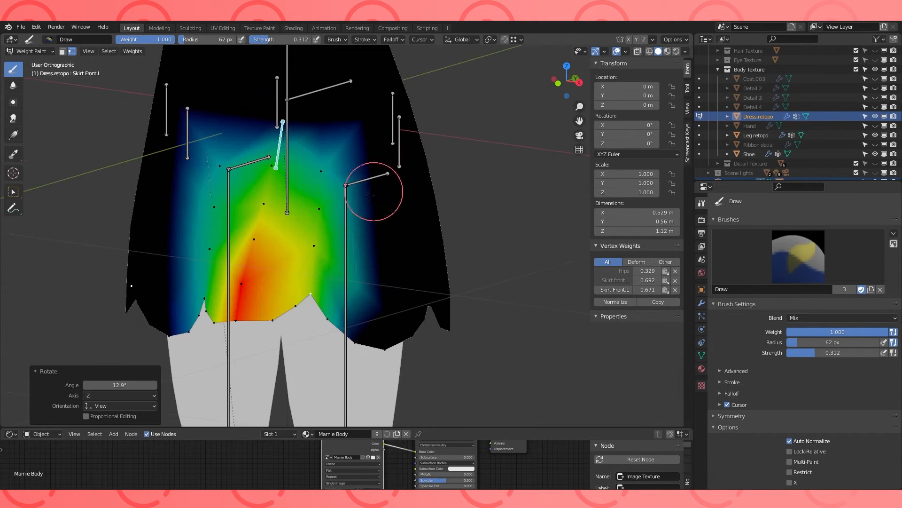
left_click_drag(877, 331, 813, 331)
middle_click_drag(302, 238, 292, 221)
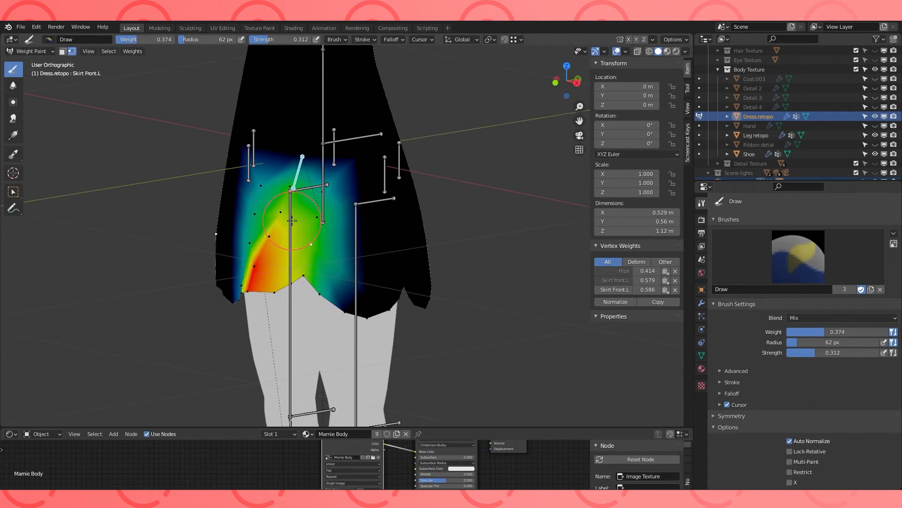
- Make the Skirt side.L bone active, enable vertex masking and rotate the bone outward in the front view
left_click(71, 51)
left_click(384, 180, "ctrl")
key("KP_1")
middle_click_drag(457, 219, 425, 233, "shift")
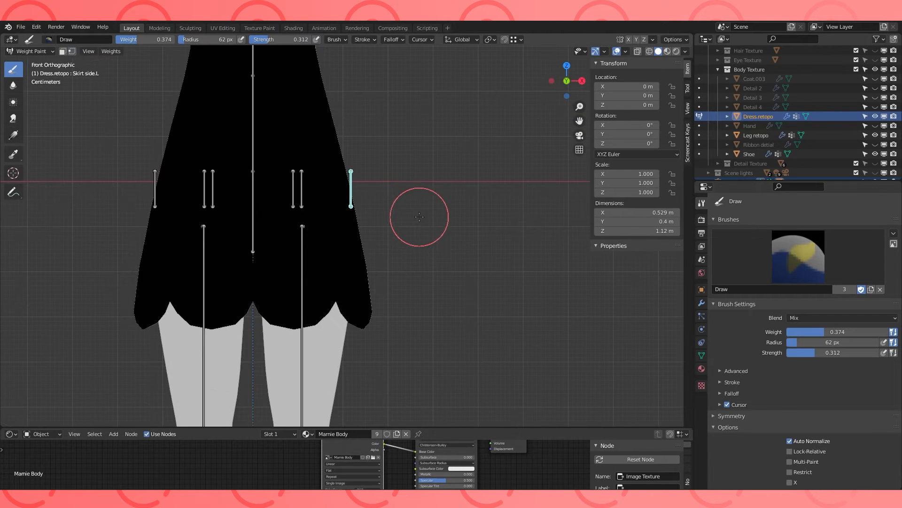
left_click(71, 52)
key("r")
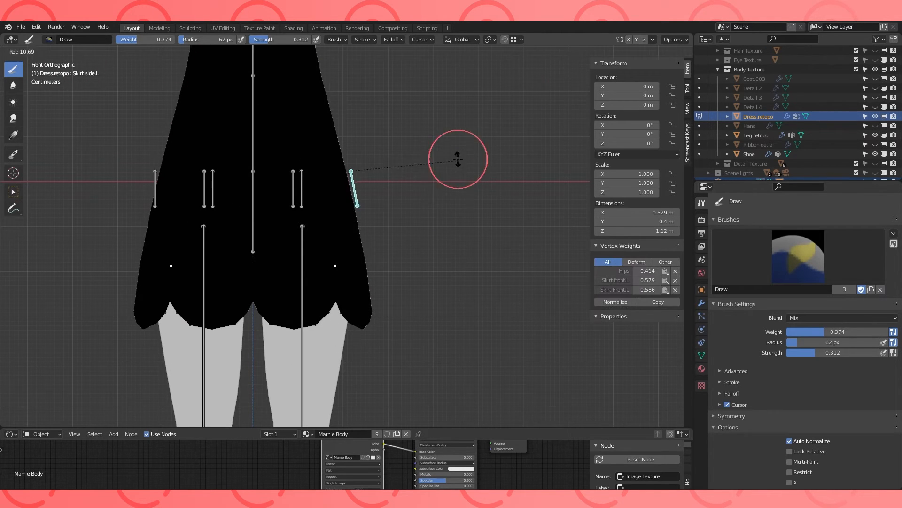
left_click(449, 149)
- Set the brush weight to 1.000 and paint Skirt side.L influence onto the lower vertices at the skirt's side
middle_click_drag(451, 151, 356, 250)
key("Tab")
key("Tab")
left_click(355, 268)
left_click(355, 268)
left_click_drag(828, 332, 889, 332)
left_click(358, 266)
- Extend the Skirt side.L weights along the side hem by masking and painting its vertices
mouse_move(343, 246)
middle_mouse_down()
mouse_move(379, 231)
mouse_move(382, 239)
middle_mouse_up()
left_click_drag(382, 266, 385, 292)
left_click(374, 309, "ctrl")
left_click(360, 312, "ctrl+shift")
middle_click_drag(385, 292, 367, 322)
left_click(312, 308)
- Paint Skirt side.L weights on vertices higher up the skirt's side, close to the bone
key("Tab")
left_click(369, 314)
key("Tab")
middle_click_drag(332, 275, 385, 274)
left_click(366, 232, "ctrl")
left_click(367, 236)
middle_click_drag(338, 219, 373, 219)
left_click_drag(361, 202, 368, 222)
- Select the hem vertices between the skirt's side and front and paint them lightly for Skirt side.L
middle_click_drag(369, 222, 342, 240)
key("Tab")
left_click(331, 322, "ctrl")
key("Tab")
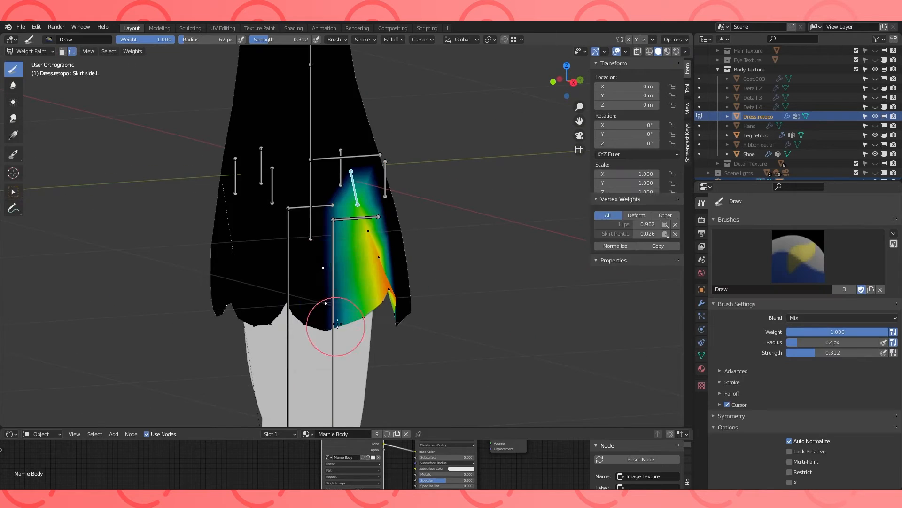
left_click(334, 322)
middle_click_drag(337, 319, 332, 318)
- Check the skirt's side vertices in Edit Mode, select more of them and touch up their Skirt side.L weights
key("Tab")
mouse_move(433, 278)
middle_mouse_down()
mouse_move(368, 277)
mouse_move(423, 267)
middle_mouse_up()
key("Tab")
key("Tab")
left_click(399, 300, "ctrl")
key("Tab")
key("Tab")
left_click(397, 242)
key("Tab")
- Mask further lower side vertices of the skirt and paint Skirt side.L influence onto them
mouse_move(332, 249)
middle_mouse_down()
mouse_move(365, 237)
mouse_move(341, 261)
mouse_move(365, 264)
mouse_move(353, 264)
middle_mouse_up()
left_click(400, 264, "ctrl")
left_click(392, 299, "ctrl+shift")
left_click(365, 295)
mouse_move(402, 323)
middle_mouse_down()
mouse_move(362, 329)
mouse_move(391, 300)
mouse_move(368, 256)
mouse_move(382, 281)
mouse_move(449, 300)
mouse_move(346, 301)
middle_mouse_up()
left_click(349, 320, "ctrl")
left_click(346, 329)
- Paint Skirt side.L weights on the vertices from the middle of the skirt's side down to the hem
left_click(372, 256, "ctrl")
left_click(377, 257)
left_click(385, 284)
left_click(394, 326, "ctrl")
- Blend the Skirt side.L weights toward the back of the skirt by masking its rear side vertices one by one
middle_click_drag(430, 305, 394, 301)
left_click(398, 324, "ctrl")
left_click(412, 282, "ctrl")
left_click(423, 265, "ctrl")
middle_click_drag(444, 287, 410, 283)
left_click(378, 321, "ctrl")
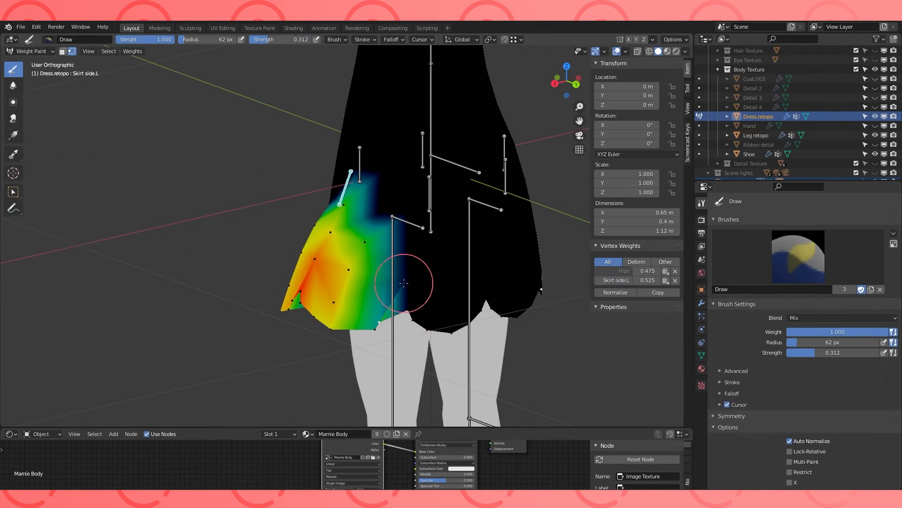
- Blend the Skirt side.L weights over the skirt's upper side and hem vertices, masking and painting them one at a time
left_click(408, 246)
left_click(377, 202, "ctrl")
left_click(377, 202)
middle_click_drag(377, 202, 482, 205)
left_click(329, 208, "ctrl")
left_click(328, 208)
mouse_move(328, 208)
middle_mouse_down()
mouse_move(324, 221)
mouse_move(308, 209)
middle_mouse_up()
left_click(322, 323, "ctrl")
left_click(322, 324)
- Touch up the Skirt side.L weights on the outer hem vertices and mask a lower front vertex
left_click(288, 299)
left_click(291, 237, "ctrl")
left_click(286, 313, "ctrl")
left_click(286, 313)
mouse_move(286, 313)
middle_mouse_down()
mouse_move(325, 284)
mouse_move(306, 305)
middle_mouse_up()
left_click(323, 299, "ctrl")
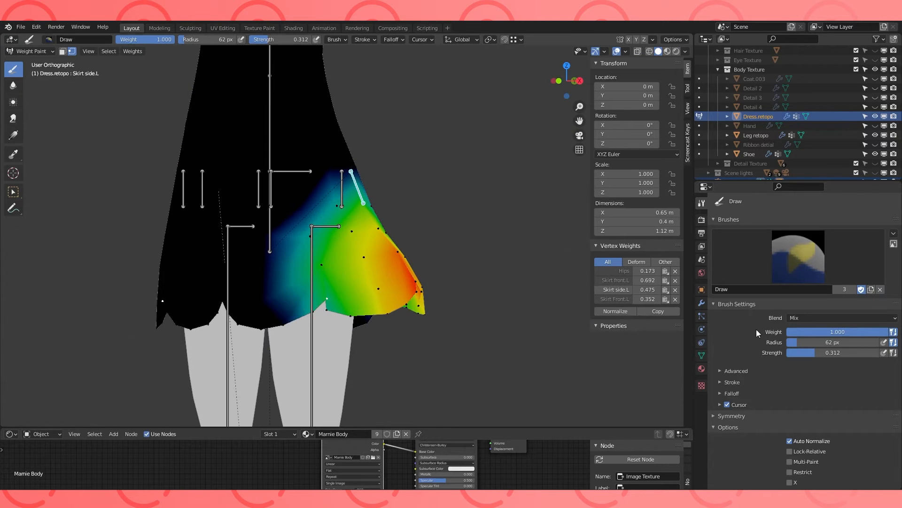
- Correct the Skirt side.L influence on the front hem vertices, returning the brush weight to 1.000
left_click_drag(879, 332, 787, 331)
middle_click_drag(328, 304, 400, 310)
left_click(385, 308, "ctrl")
mouse_move(840, 353)
left_mouse_down()
mouse_move(821, 352)
mouse_move(888, 331)
left_mouse_up()
left_click(395, 318)
middle_click_drag(395, 319, 301, 289)
- Soften the Skirt side.L weights toward the skirt's front with a low-weight, low-strength brush, and restore the brush weight to 1.000
left_click(365, 280, "ctrl")
mouse_move(387, 286)
middle_mouse_down()
mouse_move(372, 260)
mouse_move(390, 284)
mouse_move(383, 277)
middle_mouse_up()
left_click(392, 264, "ctrl")
left_click_drag(879, 332, 787, 332)
left_click(315, 263, "ctrl")
left_click_drag(828, 353, 822, 352)
mouse_move(272, 264)
middle_mouse_down()
mouse_move(317, 250)
mouse_move(371, 261)
middle_mouse_up()
left_click(311, 288, "ctrl")
left_click_drag(799, 332, 888, 331)
- Extend faint Skirt side.L weights onto the skirt's back vertices with brush strength 0.045
middle_click_drag(560, 277, 427, 282)
left_click(427, 282, "ctrl")
left_click(435, 289, "ctrl")
left_click(429, 282, "ctrl")
left_click(426, 282)
left_click(436, 293, "ctrl")
left_click(453, 300, "ctrl")
mouse_move(458, 298)
middle_mouse_down()
mouse_move(430, 303)
mouse_move(476, 297)
middle_mouse_up()
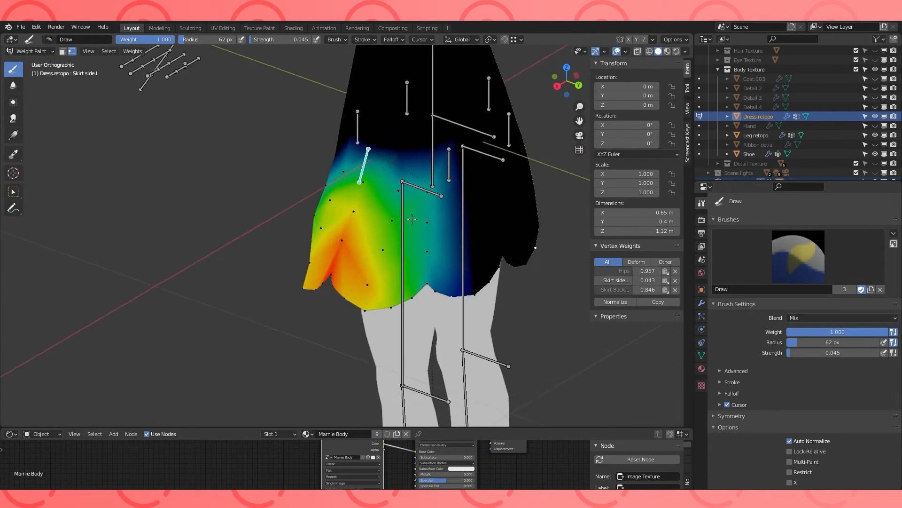
middle_click_drag(406, 161, 389, 212, "shift")
left_click(393, 216, "ctrl")
middle_click_drag(335, 226, 369, 228)
- Select the Skirt back.L bone and mask the vertices down the middle of the left back scallop in Edit Mode
key("v")
left_click(439, 215, "ctrl")
middle_click_drag(439, 216, 355, 220)
key("Tab")
left_click(343, 268)
left_click(343, 331, "ctrl")
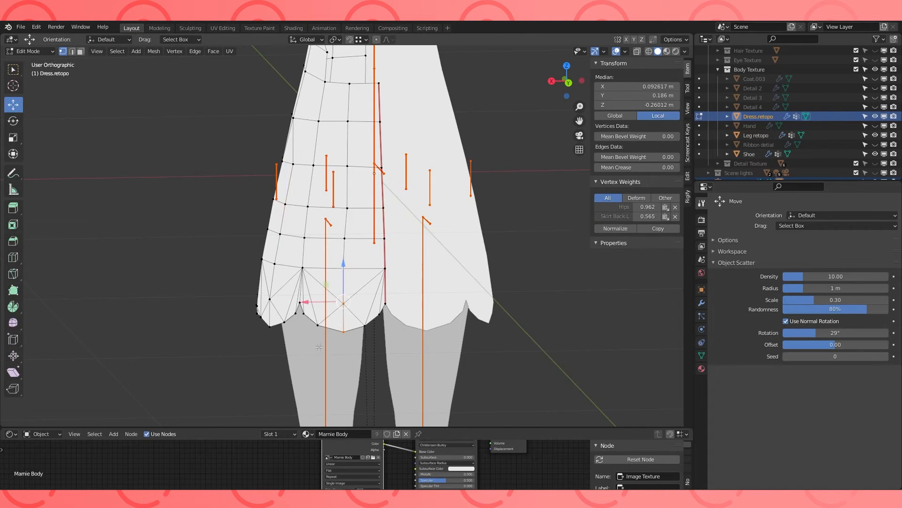
left_click(318, 324, "shift")
left_click(365, 325, "shift")
key("Tab")
- Paint strong Skirt back.L weights on the masked back vertices and lighter weights on the ones above at reduced strength
left_click_drag(371, 340, 324, 264)
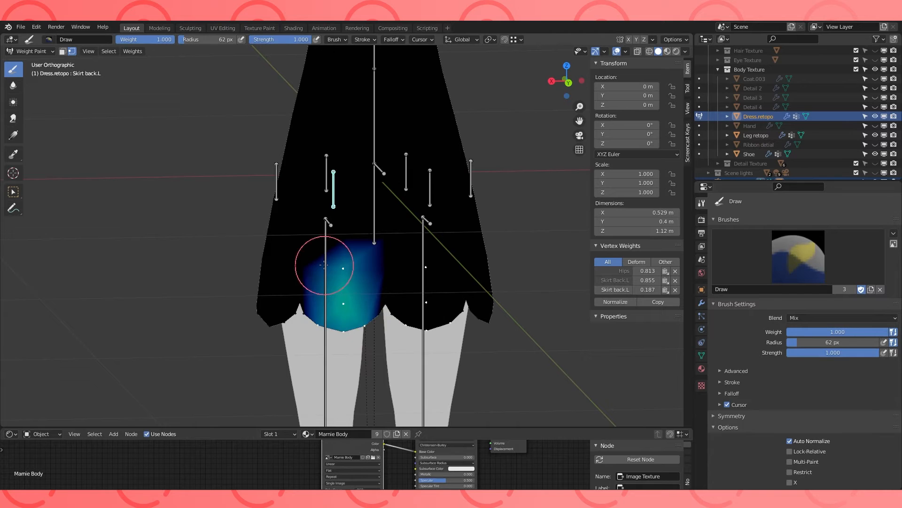
left_click_drag(872, 353, 791, 353)
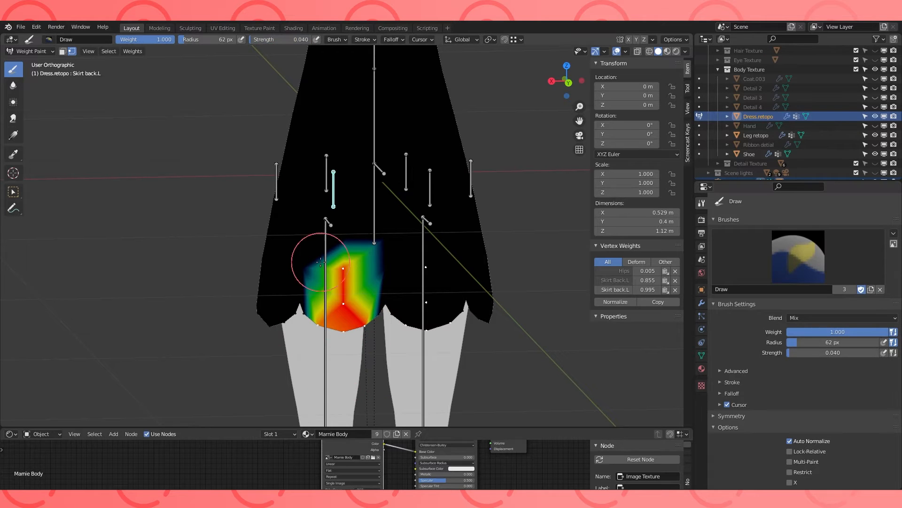
left_click(344, 242)
left_click(334, 223)
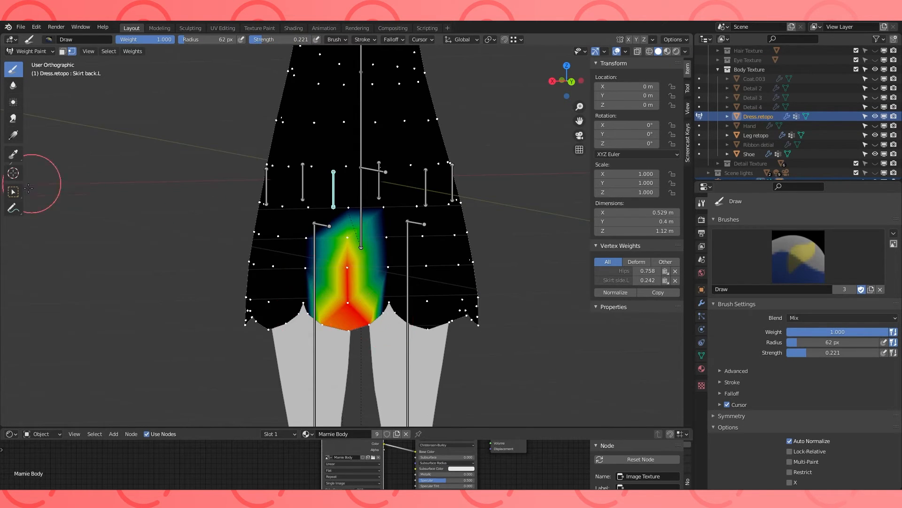
- Blur the Skirt back.L weights across the surrounding back vertices for a soft falloff
left_click(13, 85)
left_click_drag(299, 261, 458, 322)
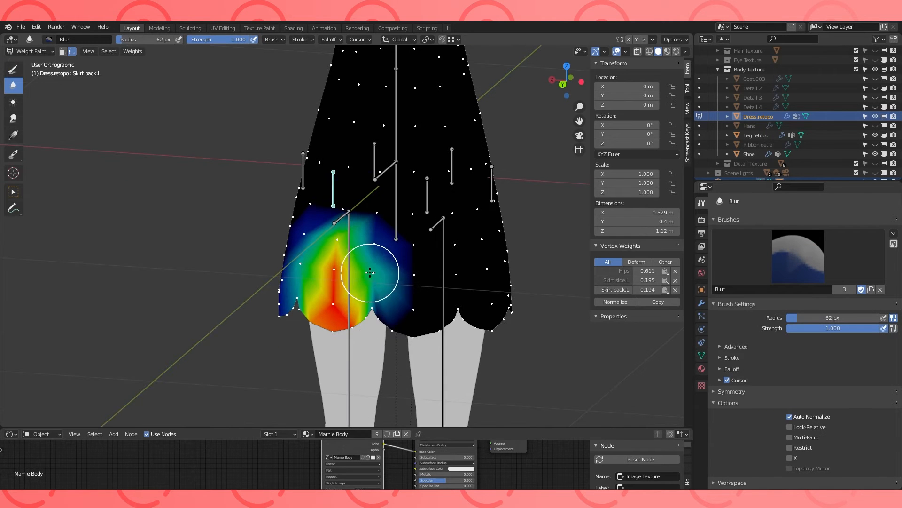
left_click_drag(369, 272, 376, 226)
middle_click_drag(329, 254, 370, 253)
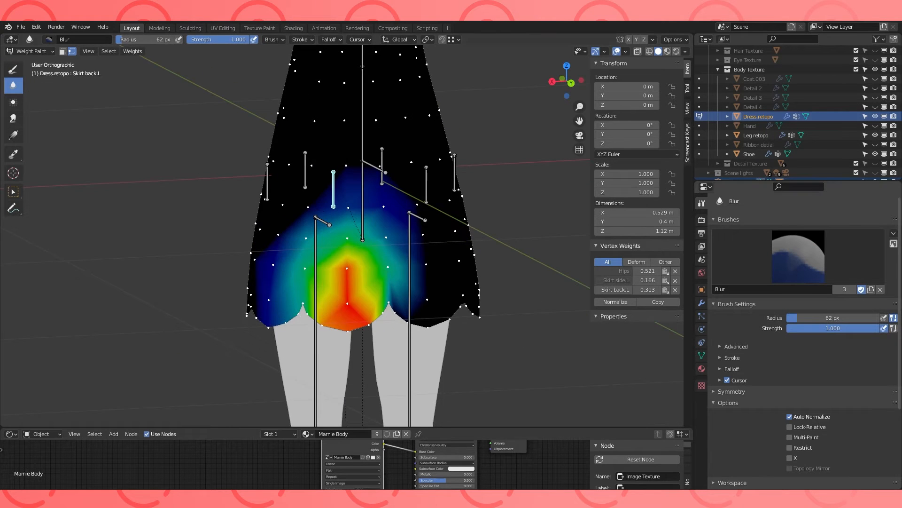
left_click_drag(357, 235, 329, 197)
middle_click_drag(278, 227, 325, 227)
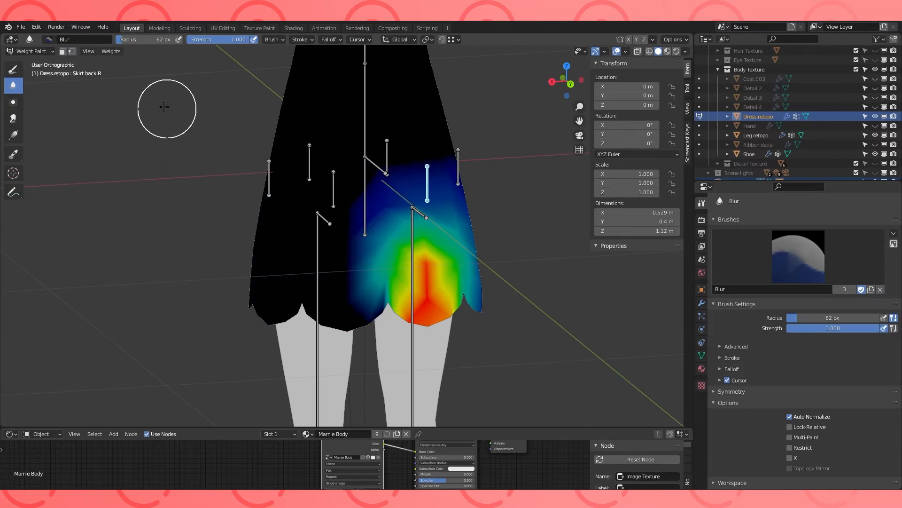
- Paint Skirt back.R influence onto the center-back vertices with the Draw brush at strength 0.221, masking single vertices
key("v")
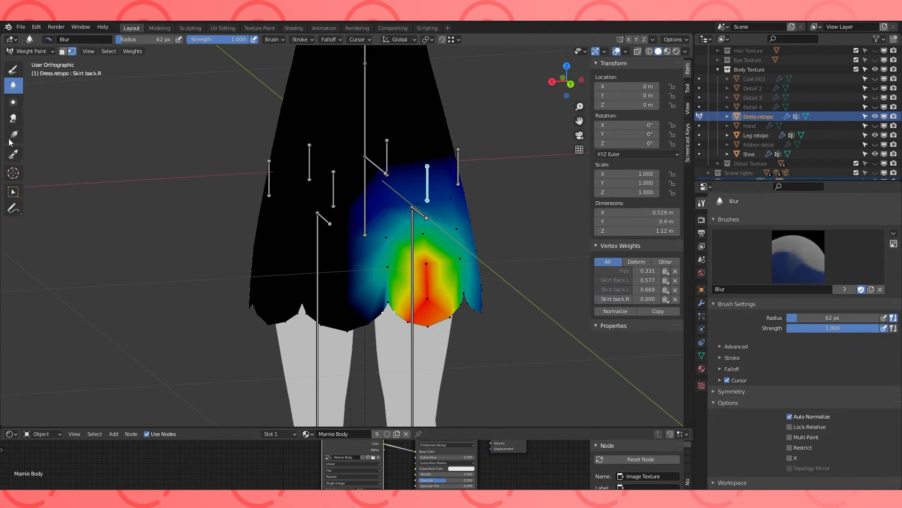
left_click(13, 69)
left_click(374, 315)
left_click(386, 237, "ctrl")
left_click(386, 237)
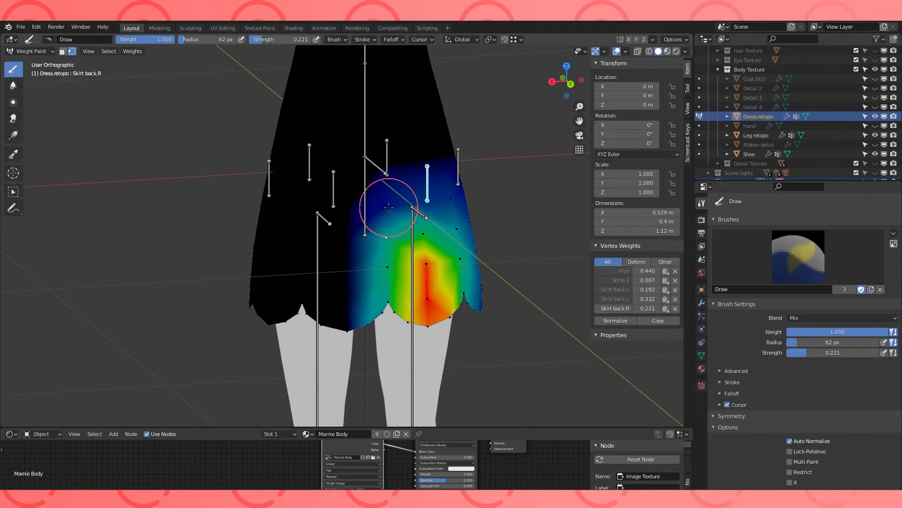
- Switch to the Skirt back.L bone and strengthen its weights on the lower and middle vertices beside the back scallop
left_click(333, 188, "ctrl")
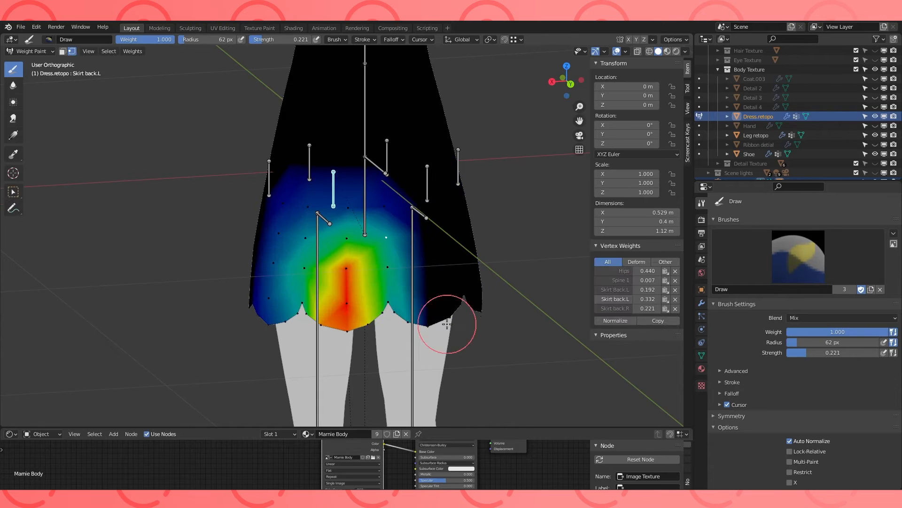
left_click_drag(307, 296, 305, 311)
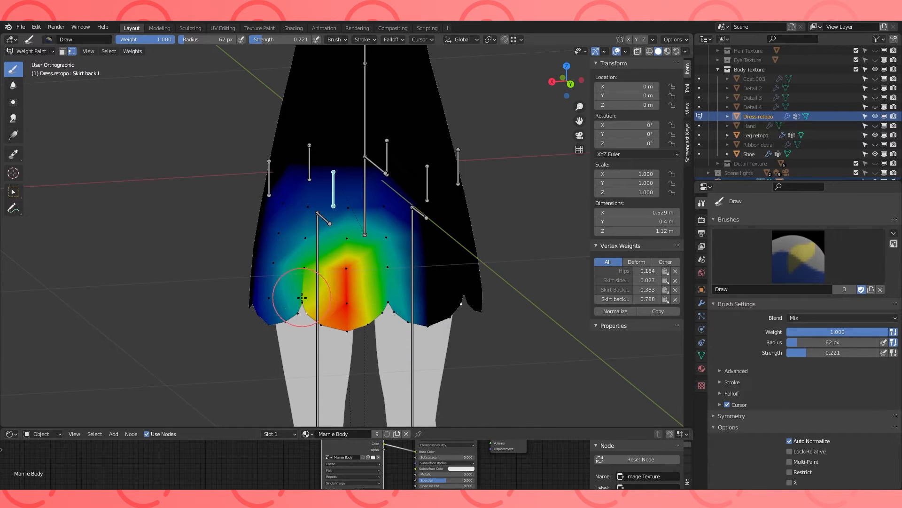
left_click(305, 268, "ctrl")
left_click(305, 268)
middle_click_drag(362, 263, 352, 241)
middle_click_drag(382, 274, 399, 271)
left_click(314, 240, "ctrl")
left_click(314, 240)
- Paint Skirt back.L weights on the upper back vertices around the bone, masking each one first
left_click(350, 205, "ctrl")
left_click(350, 205)
mouse_move(365, 203)
middle_mouse_down()
mouse_move(348, 202)
mouse_move(404, 226)
mouse_move(437, 214)
middle_mouse_up()
left_click(311, 208, "ctrl")
left_click(311, 208)
left_click(383, 209, "ctrl")
left_click(382, 210)
- Rotate the Skirt back.L bone outward to test the deformation and raise the weight of the back vertex below it
key("r")
left_click(441, 151)
left_click(374, 223, "ctrl")
left_click(374, 223)
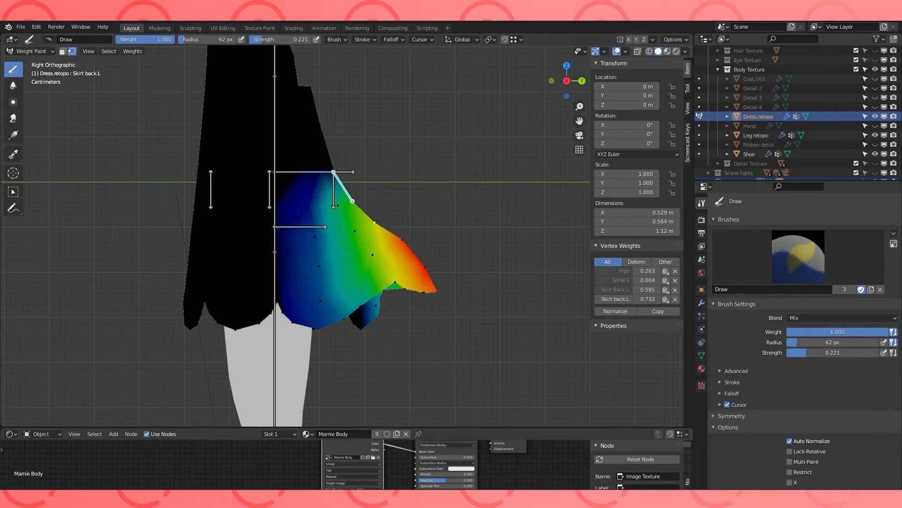
key("r")
left_click(490, 115)
- Adjust the Skirt back.L weight of the protruding back vertex using a lowered brush weight, then a raised one
left_click(415, 220, "ctrl")
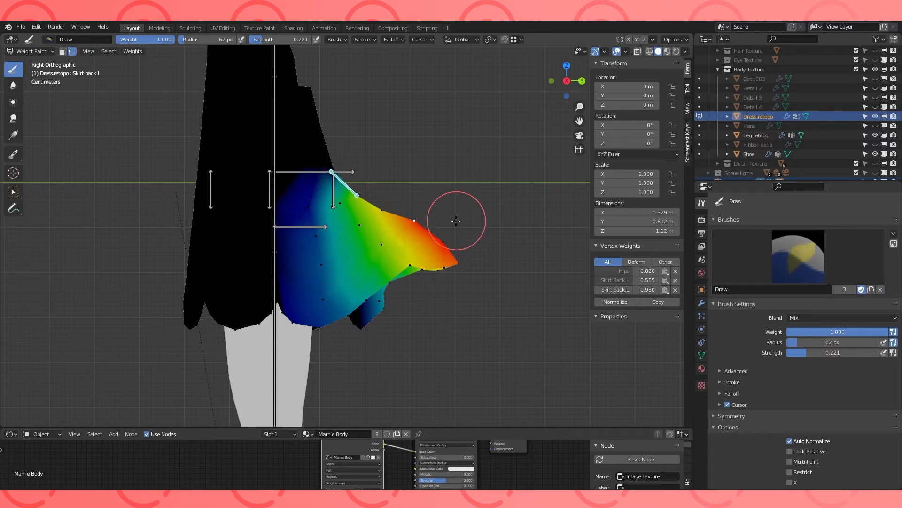
left_click_drag(810, 330, 767, 330)
left_click(417, 218)
left_click_drag(846, 331, 878, 332)
left_click(423, 230)
- Mask vertices between the skirt's side and back and smooth their Skirt back.L weights with the Blur brush
middle_click_drag(475, 285, 403, 294)
left_click(329, 258, "ctrl")
mouse_move(329, 258)
middle_mouse_down()
mouse_move(370, 266)
mouse_move(296, 258)
middle_mouse_up()
left_click(376, 256, "ctrl")
mouse_move(376, 255)
middle_mouse_down()
mouse_move(560, 256)
mouse_move(470, 256)
middle_mouse_up()
left_click(356, 235, "ctrl")
left_click(14, 85)
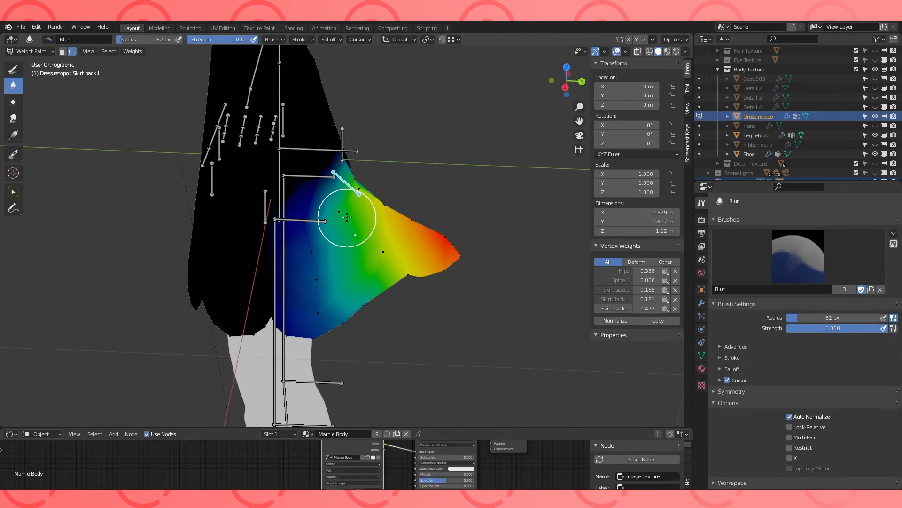
left_click(381, 273)
middle_click_drag(381, 273, 372, 242)
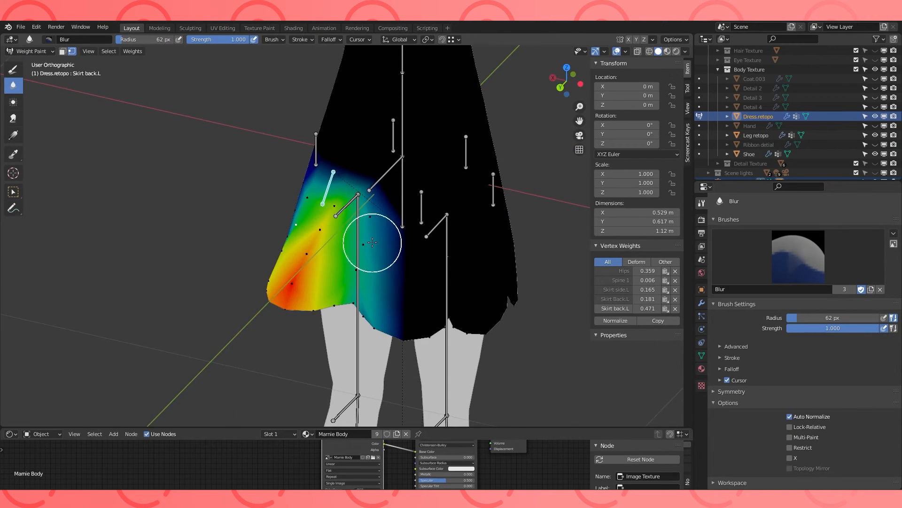
- Select the Skirt back.R bone and paint its influence on the center-back hem with the Draw brush
left_click(422, 207, "ctrl")
key("shift+space")
key("1")
left_click(363, 312)
mouse_move(363, 312)
middle_mouse_down()
mouse_move(328, 297)
mouse_move(382, 257)
middle_mouse_up()
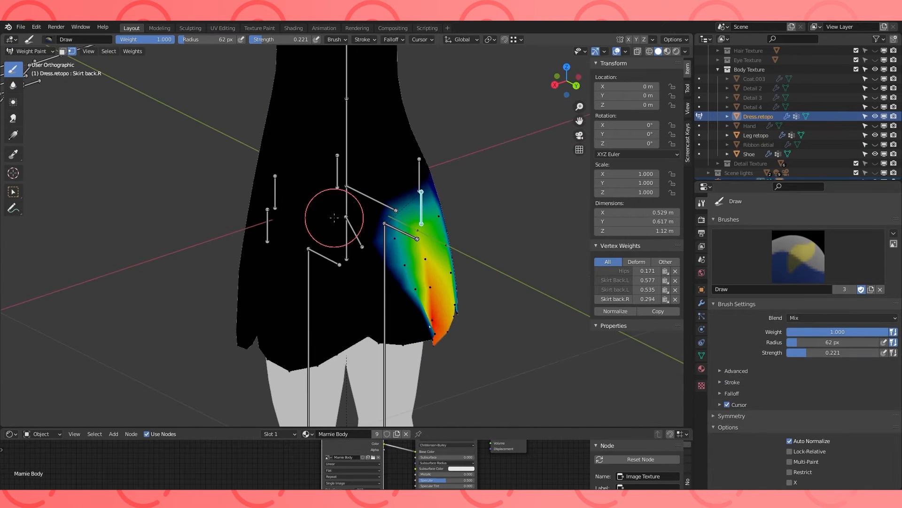
- Return to the Skirt back.L bone and touch up its weights on the skirt's lower side and hem vertices
key("v")
left_click(348, 228, "ctrl")
middle_click_drag(348, 230, 352, 173)
key("v")
left_click(262, 222)
left_click(260, 287, "ctrl")
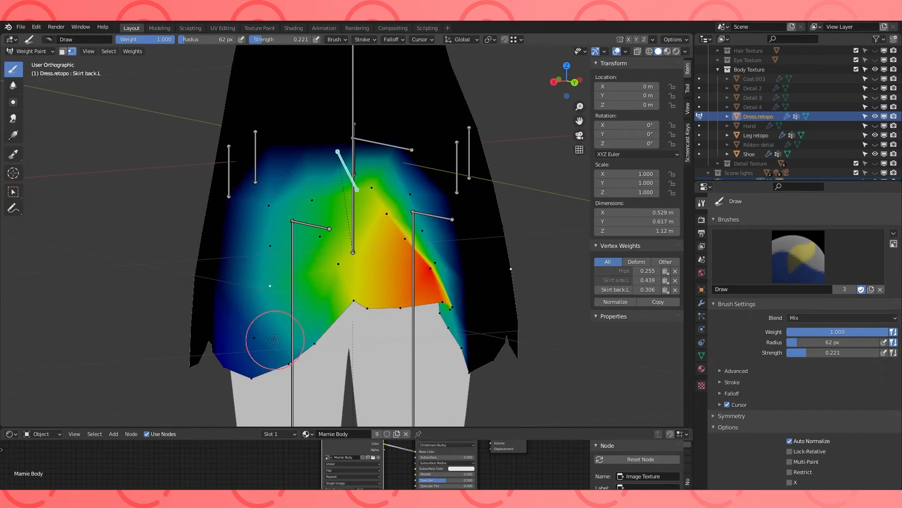
middle_click_drag(277, 341, 297, 332)
left_click(271, 372, "ctrl")
middle_click_drag(364, 362, 306, 303)
left_click(263, 340, "ctrl")
- Lower the brush strength to 0.060 and repaint the Skirt back.L weight of the masked side vertex
left_click(249, 313, "ctrl")
left_click(250, 313)
key("ctrl+z")
left_click_drag(813, 352, 798, 353)
left_click(249, 313)
- Mask further side vertices of the skirt and refine their Skirt back.L weights
left_click(244, 262, "ctrl")
middle_click_drag(244, 261, 323, 276)
key("Tab")
key("Tab")
middle_click_drag(344, 241, 329, 256)
left_click(328, 255, "ctrl")
mouse_move(320, 213)
middle_mouse_down()
mouse_move(306, 228)
mouse_move(328, 214)
middle_mouse_up()
- Even out the Skirt back.L weights on the back vertices near the hem, masking them one by one
left_click(353, 305, "ctrl")
scroll(390, 292, "down", 1)
middle_click_drag(403, 285, 254, 268)
left_click(375, 293, "ctrl")
left_click(328, 296, "ctrl")
left_click(365, 254, "ctrl")
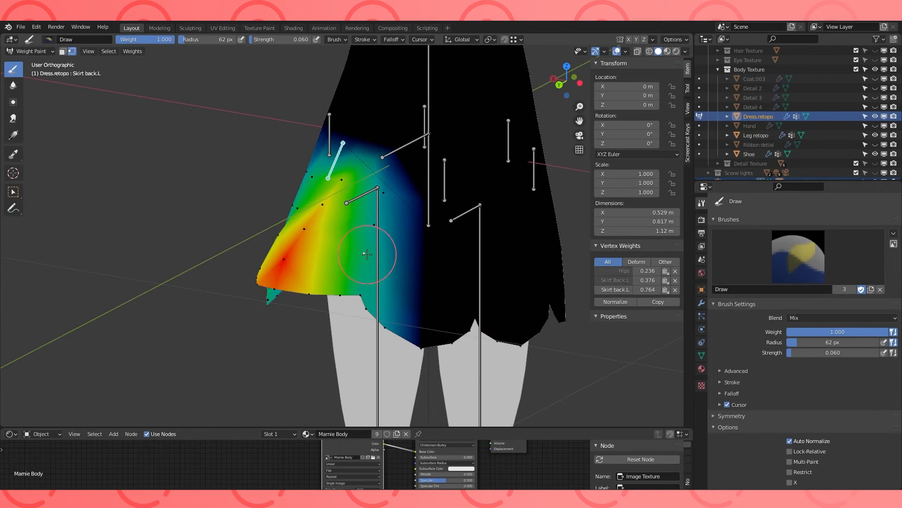
left_click(365, 278, "ctrl")
- Blur the Skirt back.L weights across all skirt vertices, with the Blur strength reduced to 0.170
middle_click_drag(367, 282, 429, 323)
middle_click_drag(296, 197, 333, 185)
scroll(363, 230, "up", 2)
left_click(14, 85)
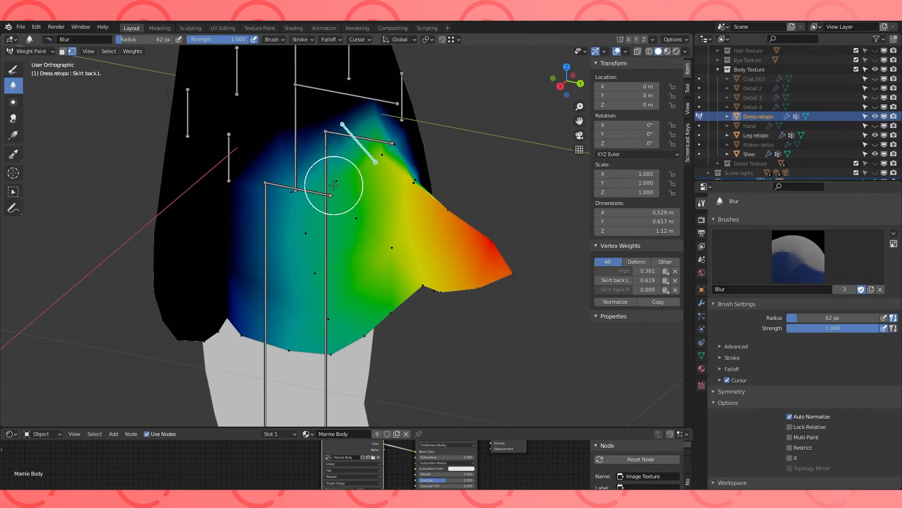
scroll(327, 237, "down", 3)
scroll(340, 206, "up", 3)
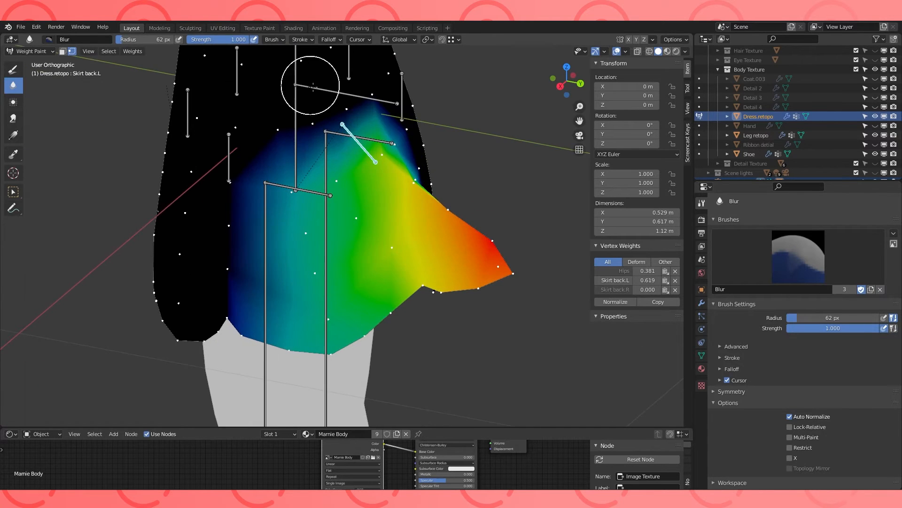
mouse_move(215, 82)
middle_mouse_down()
mouse_move(335, 170)
mouse_move(435, 303)
middle_mouse_up()
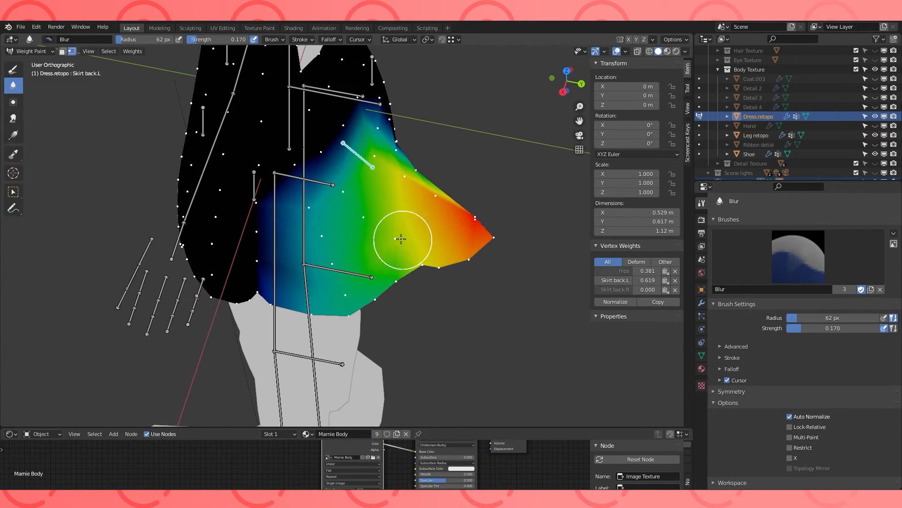
middle_click_drag(500, 301, 268, 263)
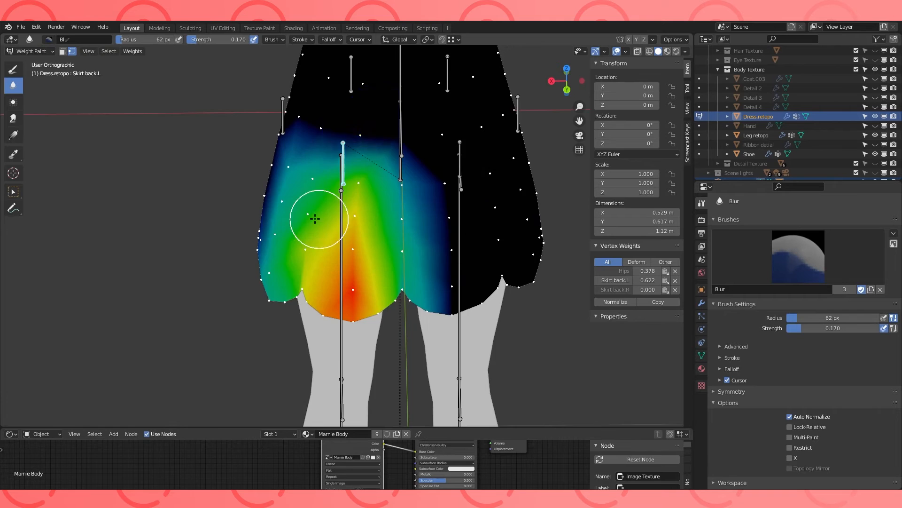
- Select the Skirt side.L bone and check its weights around the skirt's side and back
middle_click_drag(431, 235, 462, 237)
key("v")
left_click(336, 181, "ctrl")
key("v")
middle_click_drag(336, 182, 286, 200)
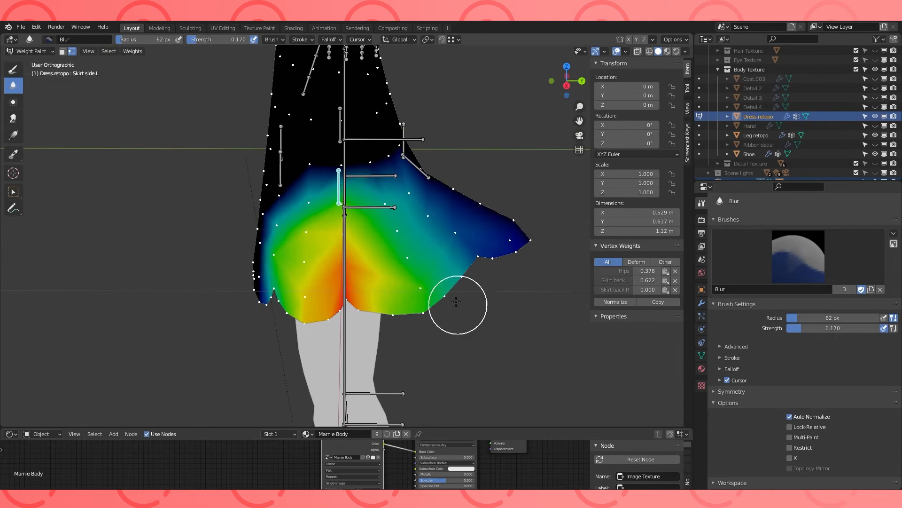
mouse_move(325, 233)
middle_mouse_down()
mouse_move(338, 238)
mouse_move(329, 209)
mouse_move(424, 236)
mouse_move(233, 234)
mouse_move(435, 181)
middle_mouse_up()
key("v")
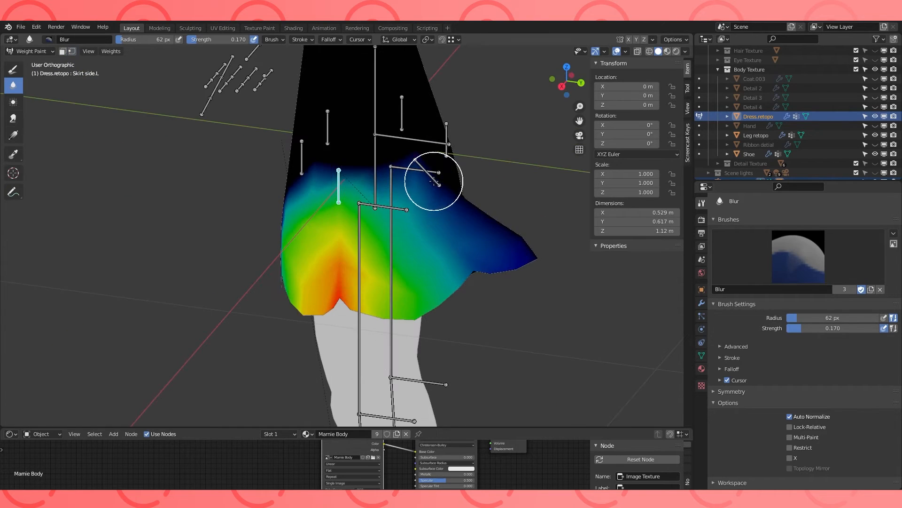
- Reset the Skirt back.L bone's rotation and switch to the Skirt Front.L bone
left_click(436, 180, "ctrl")
key("alt+r")
left_click(339, 186, "ctrl")
middle_click_drag(282, 200, 352, 183)
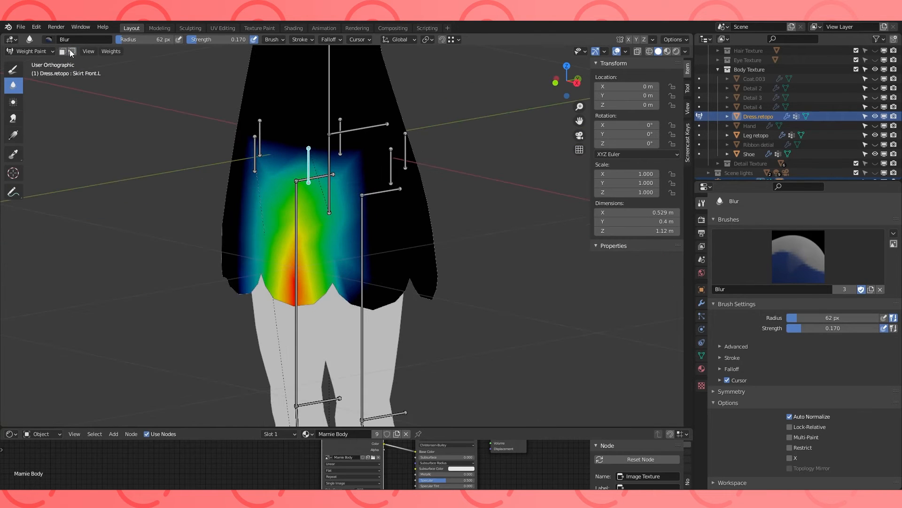
- Add Skirt Front.L weight to masked vertices on the skirt's left side, using the Draw brush at weight 1.000 and strength 0.060
left_click(370, 307, "ctrl")
left_click(14, 69)
left_click(352, 301)
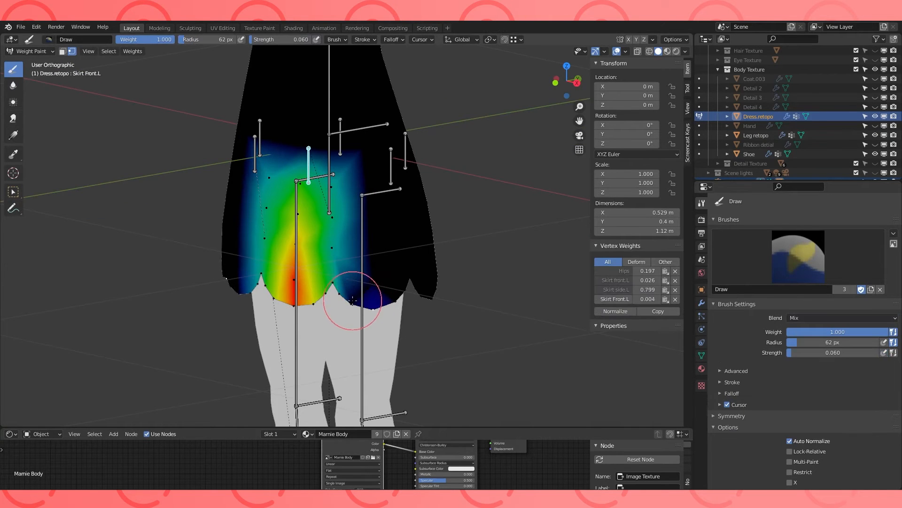
left_click(368, 216, "ctrl")
left_click(368, 217)
left_click(366, 187, "ctrl")
left_click(365, 186)
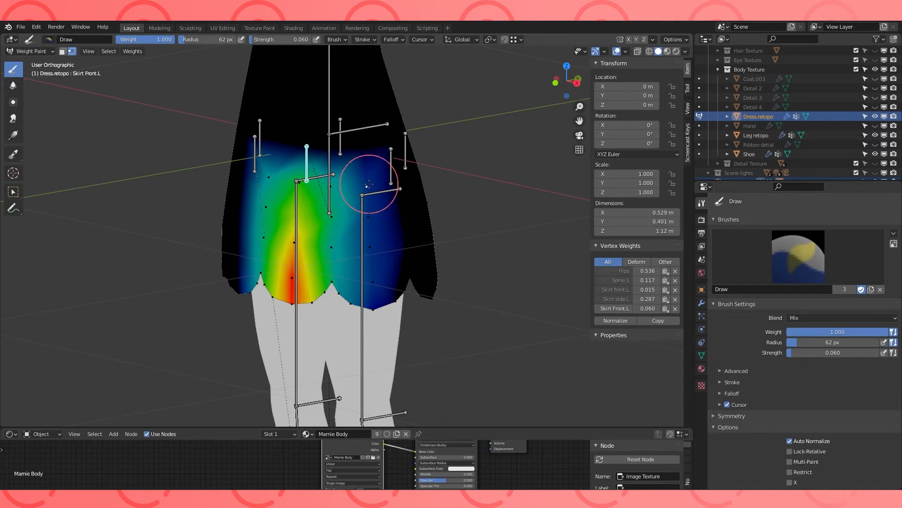
left_click(370, 246, "ctrl")
left_click(371, 246)
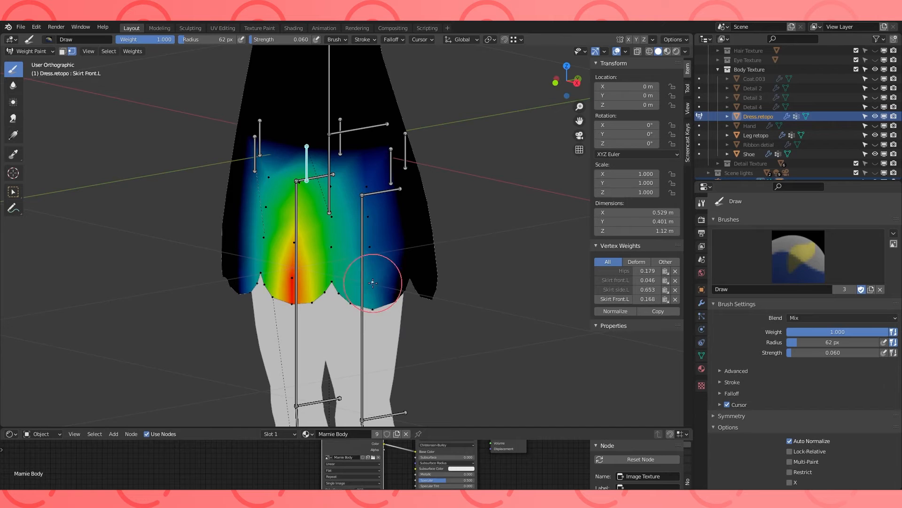
- Raise the Skirt Front.L weights on the masked vertices bordering the front panel, one vertex at a time
left_click(331, 216, "ctrl")
left_click(331, 216)
left_click(367, 187, "ctrl")
left_click(367, 187)
left_click(332, 245, "ctrl")
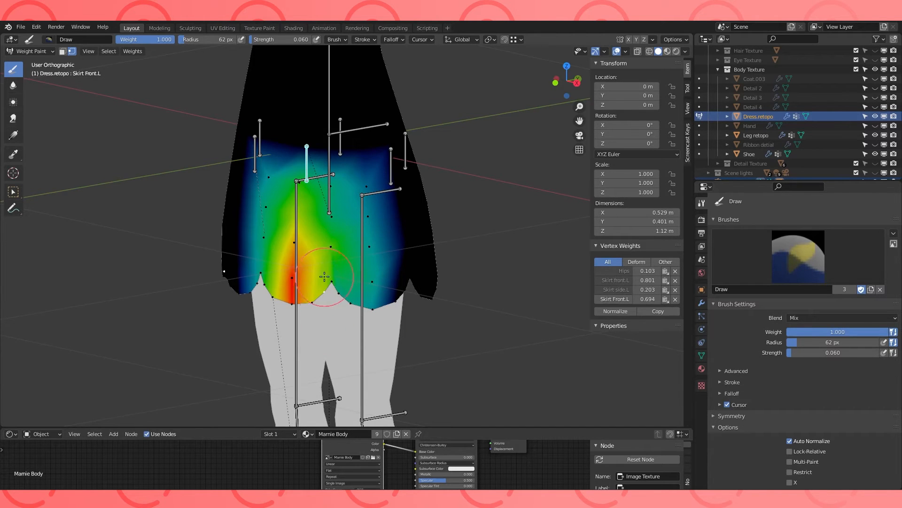
middle_click_drag(331, 249, 357, 243)
middle_click_drag(357, 242, 399, 214, "shift")
left_click(301, 260, "ctrl")
mouse_move(302, 261)
middle_mouse_down()
mouse_move(318, 272)
mouse_move(322, 241)
middle_mouse_up()
left_click(300, 215, "ctrl")
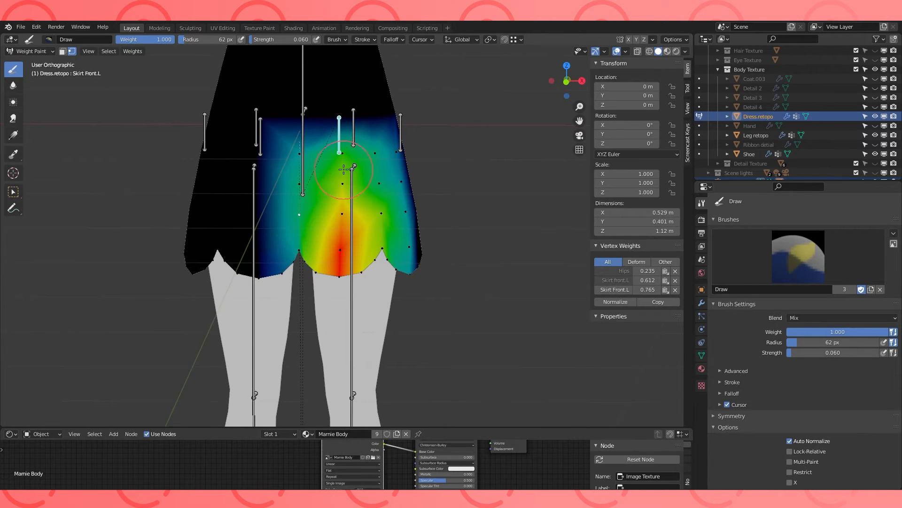
- Blur the Skirt Front.L weights across all skirt vertices with strength 0.170
middle_click_drag(337, 158, 297, 191)
left_click_drag(296, 194, 355, 201, "shift")
middle_click_drag(354, 201, 371, 235)
middle_click_drag(274, 276, 330, 275)
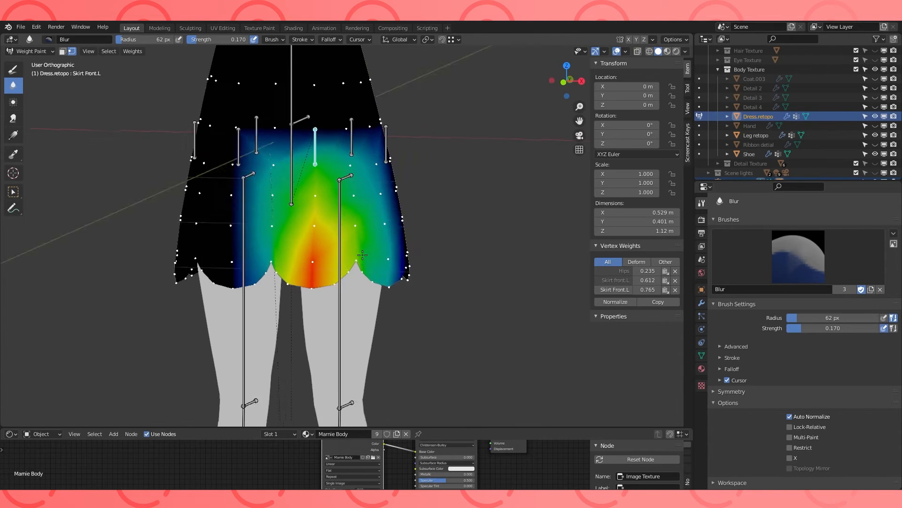
- Switch to the Draw brush with weight 0.000 and rotate the Skirt Front.L bone sideways in front view
scroll(380, 228, "up", 1)
left_click(357, 224, "ctrl")
left_click(13, 68)
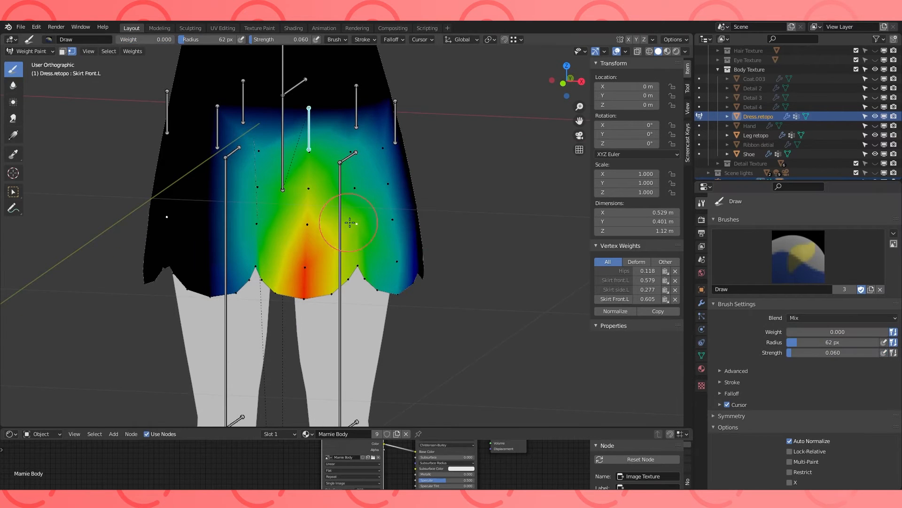
key("KP_1")
key("r")
left_click(423, 157)
- Set the Draw weight to 1.000 and touch up Skirt Front.L weights on masked vertices along the skirt's side and hem
middle_click_drag(422, 221, 343, 232)
scroll(358, 220, "up", 2)
left_click(366, 235, "ctrl")
left_click_drag(798, 331, 888, 332)
left_click(353, 286)
middle_click_drag(386, 258, 429, 254)
left_click(418, 263)
left_click(387, 177, "ctrl")
mouse_move(387, 177)
middle_mouse_down()
mouse_move(414, 179)
mouse_move(386, 186)
middle_mouse_up()
left_click(416, 291, "ctrl")
middle_click_drag(436, 312, 419, 288)
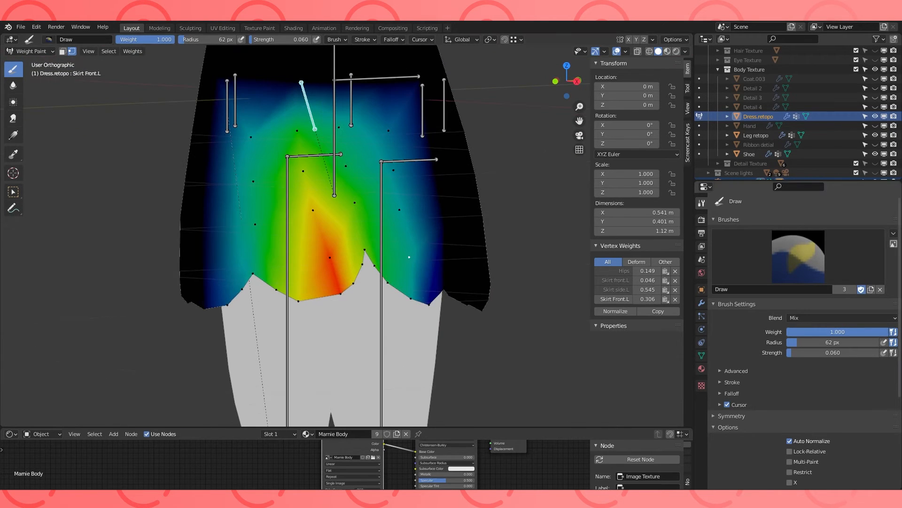
- Lower the Draw weight and reduce the Skirt Front.L influence on a masked side vertex near the hem
left_click_drag(887, 332, 803, 332)
left_click(414, 260, "ctrl")
mouse_move(410, 232)
middle_mouse_down()
mouse_move(493, 266)
mouse_move(396, 250)
mouse_move(412, 245)
mouse_move(485, 252)
mouse_move(312, 298)
mouse_move(343, 270)
middle_mouse_up()
left_click(412, 245)
left_click(343, 271, "ctrl")
- Restore the Draw weight to 1.000 and strengthen Skirt Front.L on individual vertices around the front hem
left_click_drag(127, 40, 175, 40)
mouse_move(348, 264)
middle_mouse_down()
mouse_move(352, 273)
mouse_move(390, 273)
mouse_move(361, 278)
mouse_move(334, 308)
mouse_move(362, 300)
mouse_move(346, 296)
middle_mouse_up()
left_click(352, 273)
right_click(306, 294)
right_click(379, 295)
right_click(296, 298)
left_click(297, 297)
right_click(374, 285)
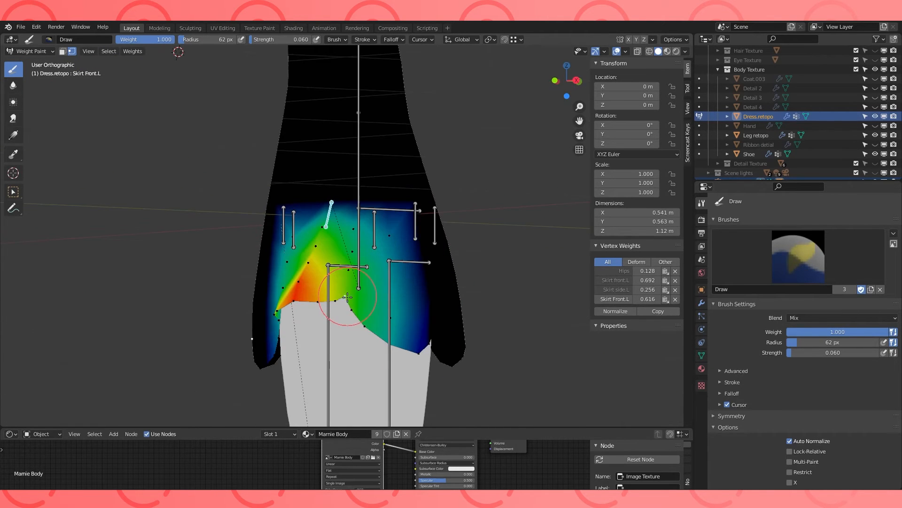
middle_click_drag(327, 331, 385, 324)
right_click(331, 305)
middle_click_drag(331, 308, 263, 320)
right_click(282, 310)
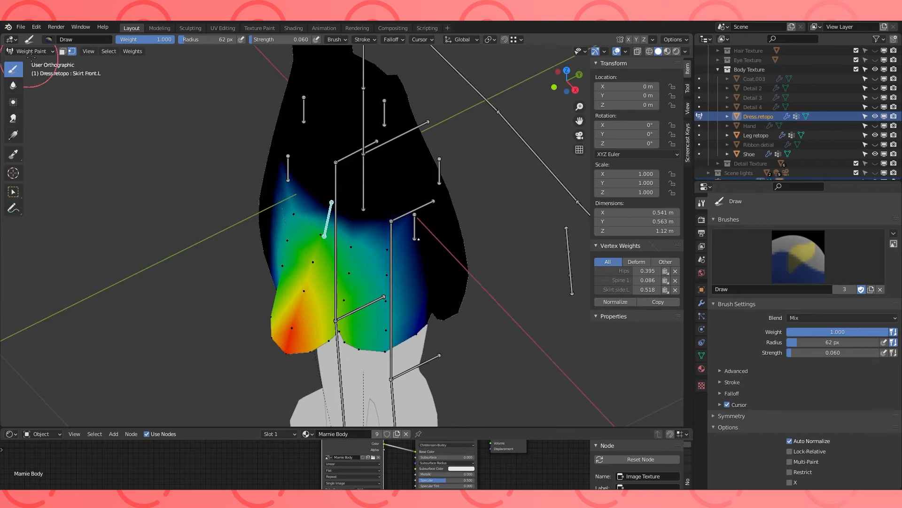
- Turn off vertex masking, then select the Skirt side.L bone and rotate it outward
left_click(72, 51)
right_click(413, 226)
middle_click_drag(414, 226, 466, 235)
key("r")
left_click(486, 200)
- Mask the vertices behind the side panel and add Skirt side.L weight near the hem, using the Draw brush at weight 1.000
mouse_move(541, 314)
middle_mouse_down()
mouse_move(433, 293)
mouse_move(396, 298)
middle_mouse_up()
scroll(414, 296, "up", 1)
key("v")
left_click(395, 299, "shift")
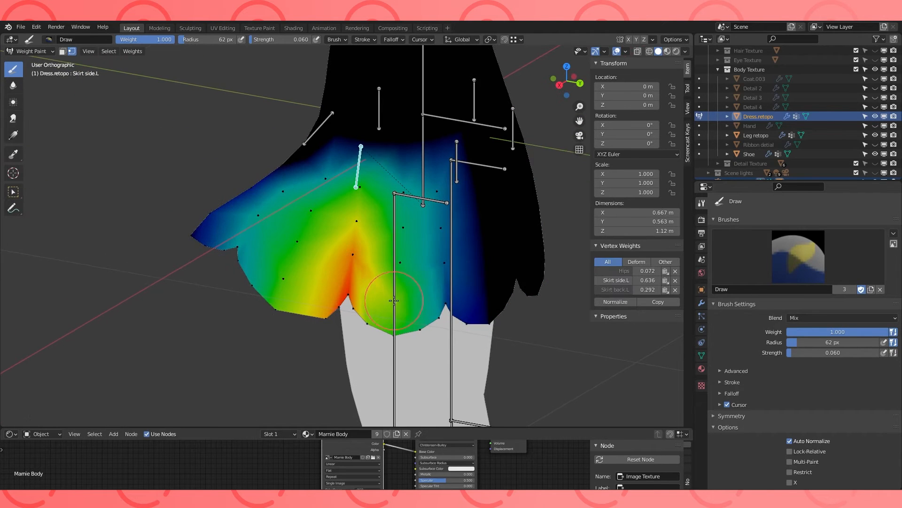
left_click_drag(396, 261, 372, 317)
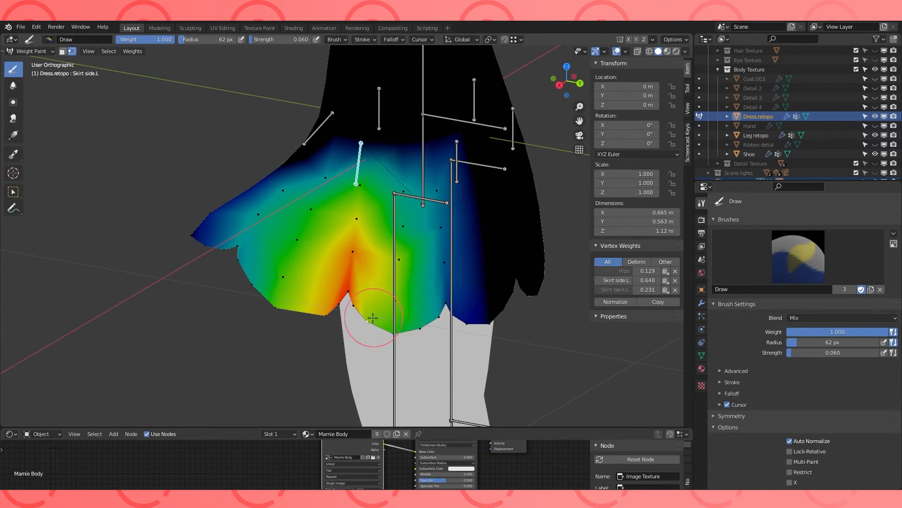
left_click(395, 332)
- Add Skirt side.L weight to masked vertices between the skirt's side and front, both at the hem and higher up
left_click(275, 306, "ctrl")
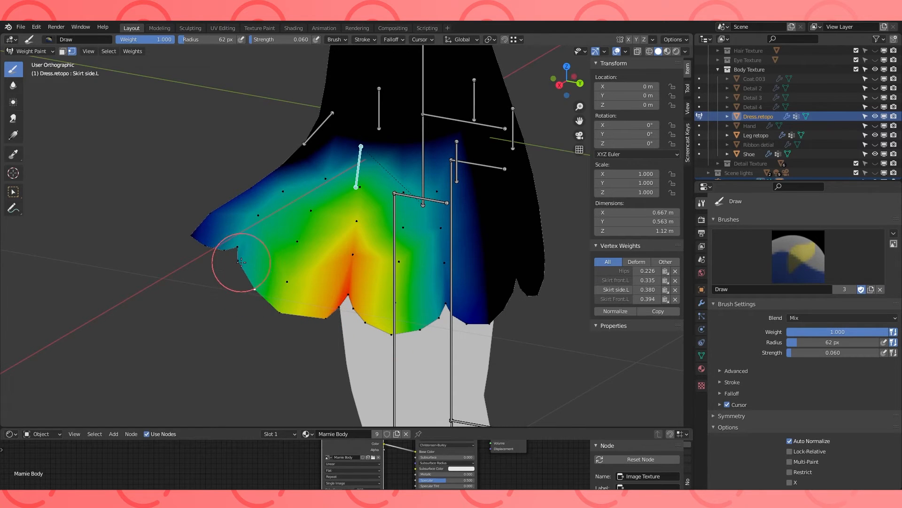
middle_click_drag(259, 253, 290, 255)
left_click(318, 217, "ctrl")
left_click(319, 218)
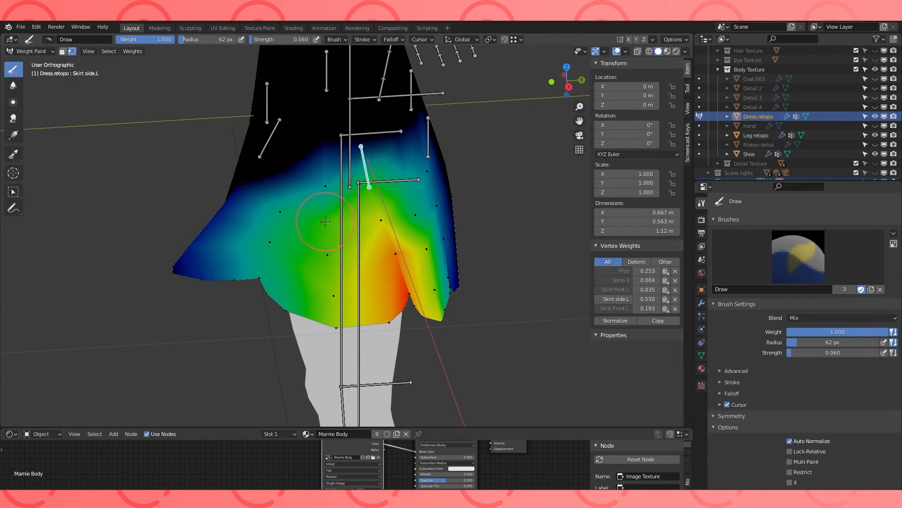
middle_click_drag(318, 217, 304, 221)
left_click(308, 248, "ctrl")
left_click(308, 247)
left_click(423, 231, "ctrl")
left_click(436, 238)
- Even out the Skirt side.L weights on the remaining masked vertices around the side panel
mouse_move(436, 238)
middle_mouse_down()
mouse_move(510, 207)
mouse_move(458, 226)
middle_mouse_up()
left_click(350, 255, "ctrl")
left_click(353, 254)
mouse_move(353, 254)
middle_mouse_down()
mouse_move(414, 223)
mouse_move(413, 257)
middle_mouse_up()
left_click(384, 218, "shift")
mouse_move(359, 284)
middle_mouse_down()
mouse_move(306, 308)
mouse_move(421, 287)
mouse_move(286, 291)
middle_mouse_up()
left_click(306, 308)
- Turn off vertex masking and rotate another skirt bone to test how the dress deforms
middle_click_drag(221, 277, 502, 263)
key("v")
left_click(453, 177, "ctrl")
key("r")
left_click(465, 165)
middle_click_drag(472, 292, 335, 315)
left_click(390, 315)
- Show the dress in Material Preview shading and return from Weight Paint to Object Mode
mouse_move(390, 315)
middle_mouse_down()
mouse_move(449, 306)
mouse_move(327, 280)
mouse_move(292, 201)
mouse_move(271, 186)
middle_mouse_up()
left_click(271, 187, "ctrl")
left_click(668, 52)
middle_click_drag(329, 235, 435, 240)
scroll(376, 235, "down", 4)
left_click(40, 51)
left_click(30, 63)
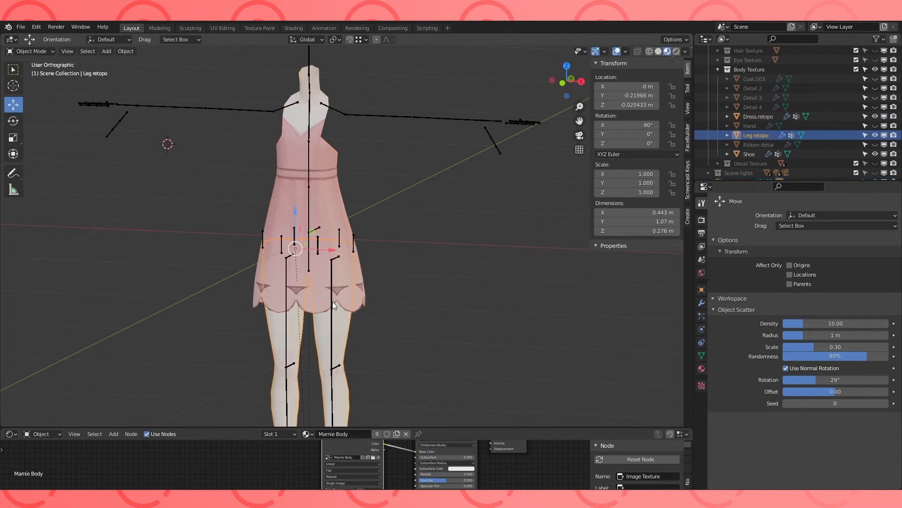
- Pose the armature's left thigh bone by rotating it forward in side view
left_click(329, 305)
left_click(331, 257)
key("KP_3")
key("r")
left_click(335, 254)
- Rotate the Skirt Front.L bone from several views so the dress follows the raised left leg
middle_click_drag(335, 254, 369, 255)
left_click(304, 186)
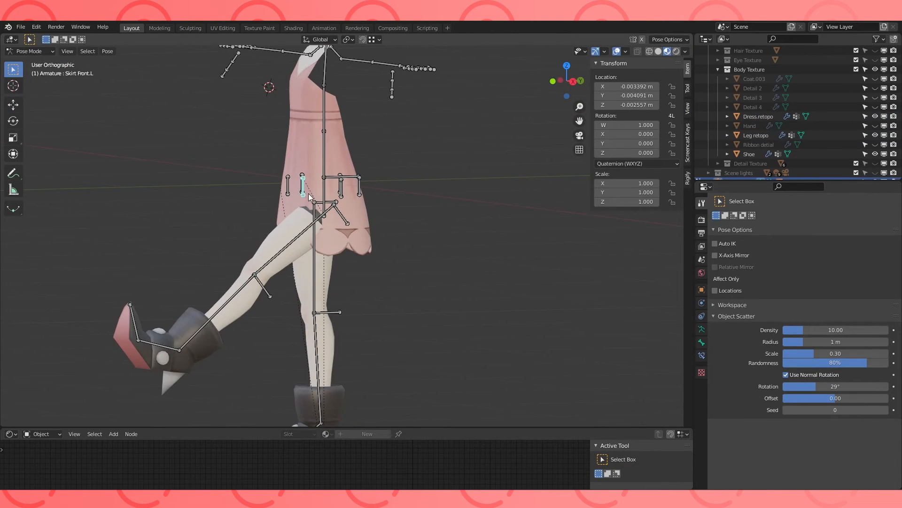
key("KP_3")
key("r")
left_click(318, 232)
middle_click_drag(318, 237, 400, 238)
key("r")
left_click(350, 197)
middle_click_drag(350, 196, 324, 207)
key("KP_3")
key("r")
left_click(252, 171)
- Clear the rotation of all armature bones and deselect them
left_click(296, 239)
key("a")
key("alt+r")
key("alt+a")
scroll(365, 227, "down", 3)
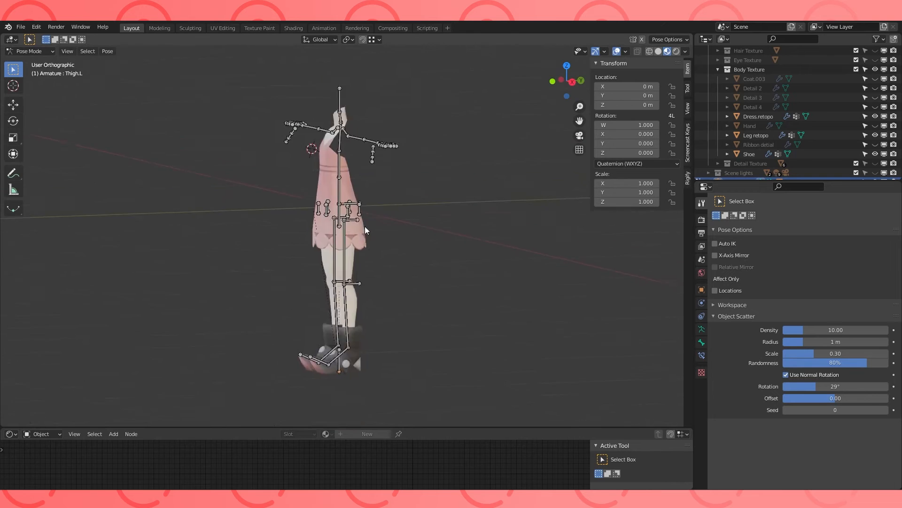
- Unhide the Coat.003 object and select the left shoulder bone
key("KP_1")
middle_click_drag(286, 375, 427, 296, "shift")
middle_click_drag(482, 164, 425, 223)
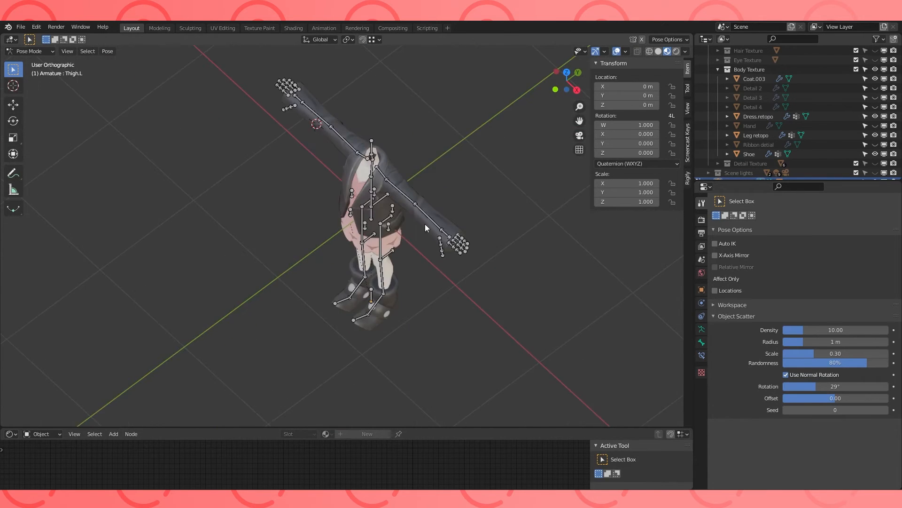
scroll(425, 224, "up", 2)
left_click(413, 137)
middle_click_drag(412, 171, 411, 203, "shift")
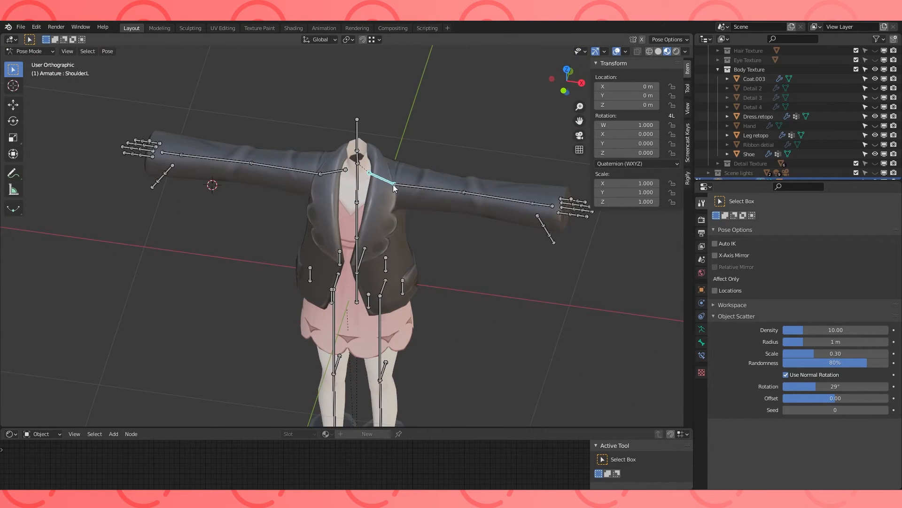
- Enter the armature's Edit Mode and extrude a bone downward from the left shoulder bone's tail in front view
left_click(29, 51)
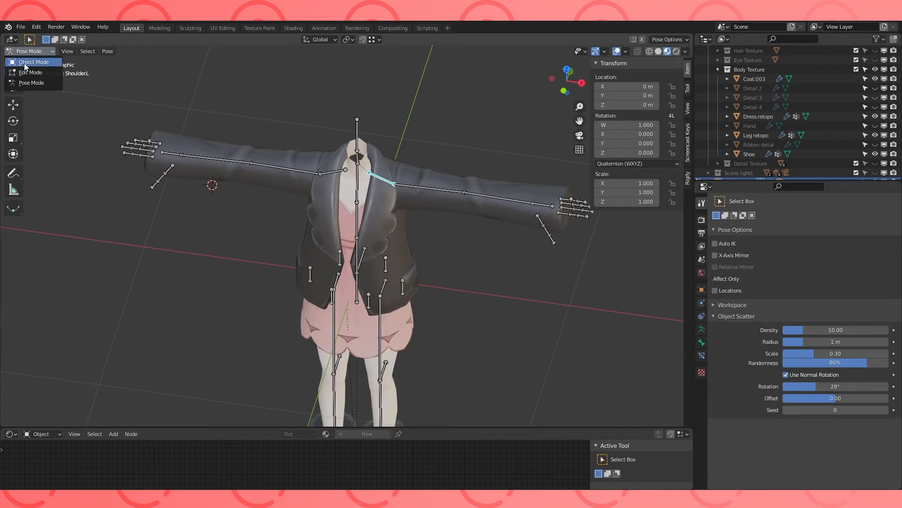
left_click(24, 64)
left_click(388, 182)
left_click(388, 182)
key("Tab")
left_click(393, 183)
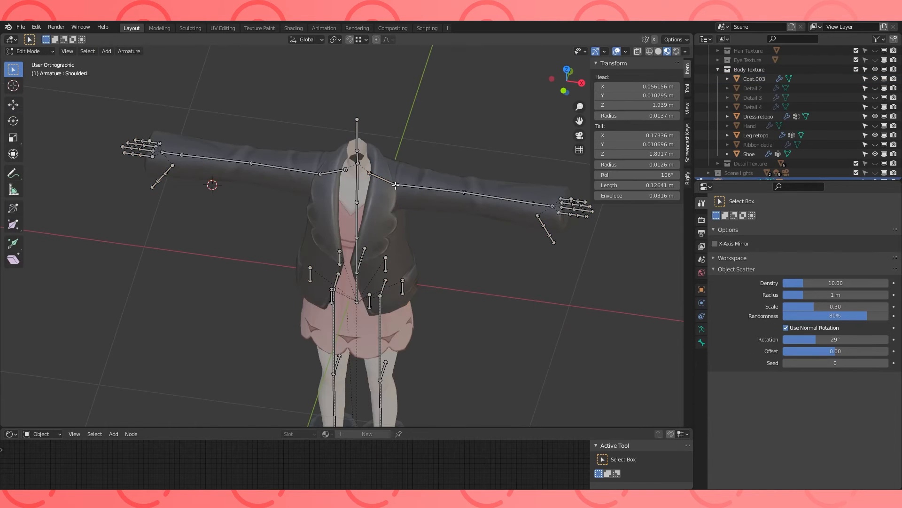
key("KP_1")
scroll(366, 184, "up", 3)
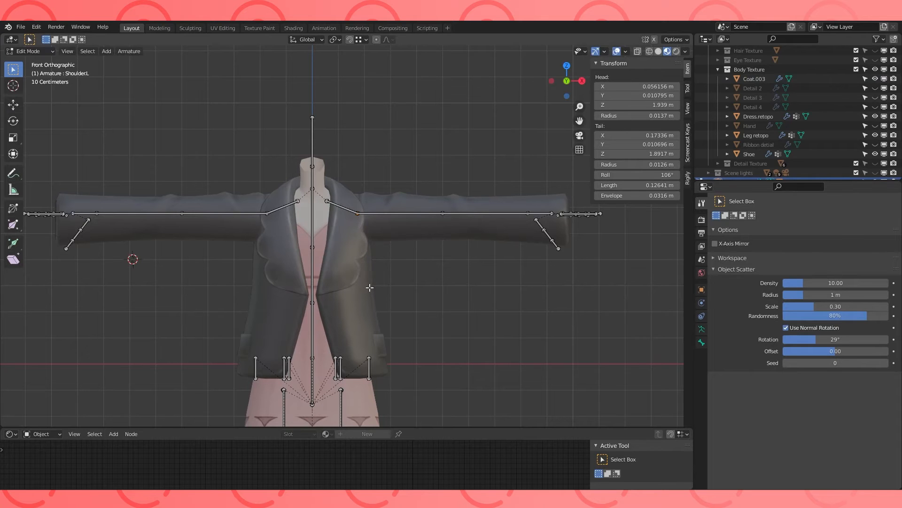
key("e")
left_click(362, 271)
- Extrude a bone about 0.166 m long along Y from the tail of Arm.L at the elbow
middle_click_drag(362, 271, 393, 247)
left_click(295, 256)
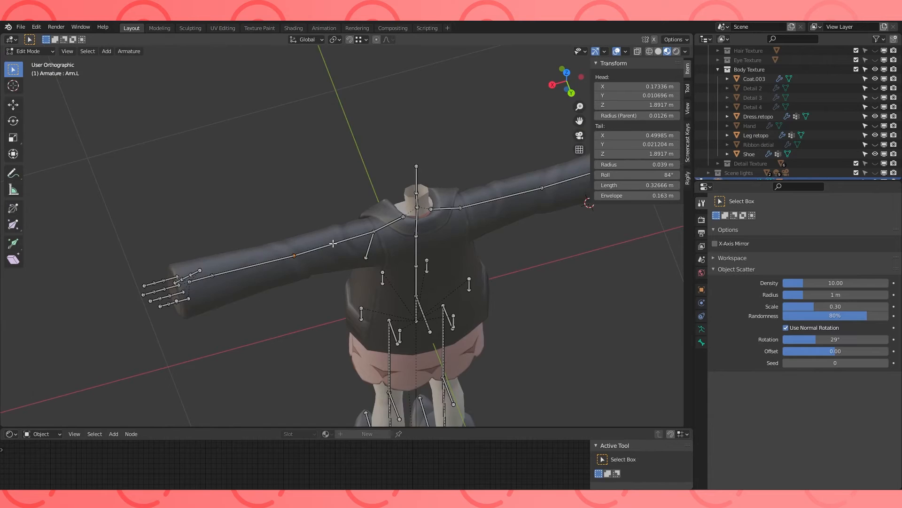
key("KP_7")
key("e")
right_click(311, 255)
key("g")
key("y")
left_click(306, 213)
- Disconnect the new elbow bone from Arm.L and move it to the upper sleeve, with its head near X 0.273, Y -0.054, Z 1.928 m
left_click(295, 226)
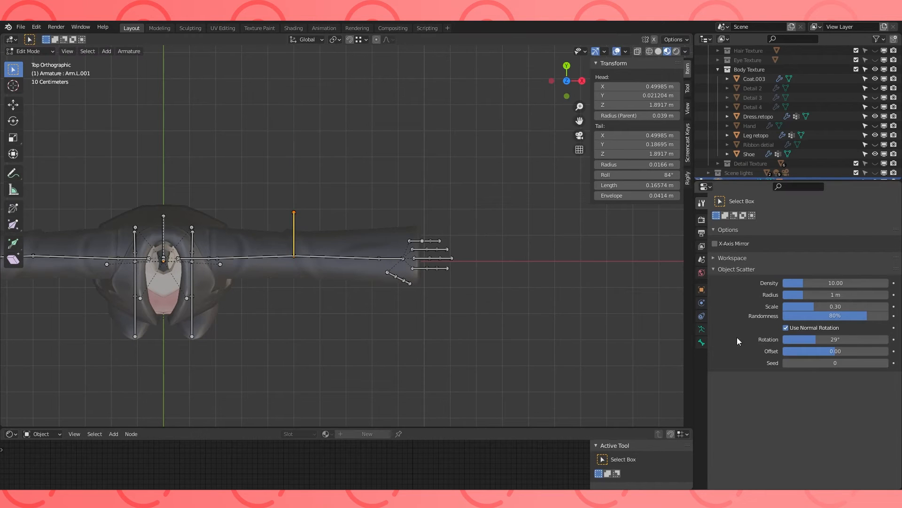
left_click(702, 342)
middle_click_drag(303, 217, 357, 210, "shift")
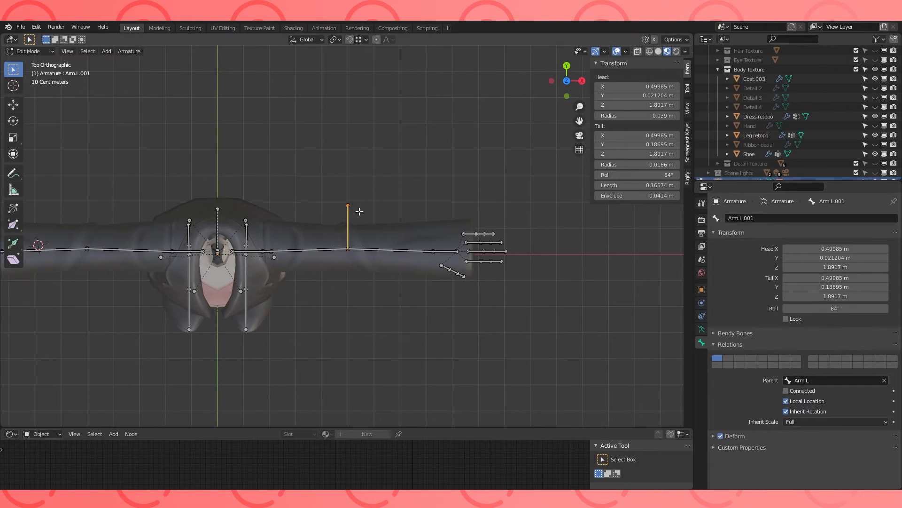
left_click_drag(349, 229, 289, 243)
key("KP_1")
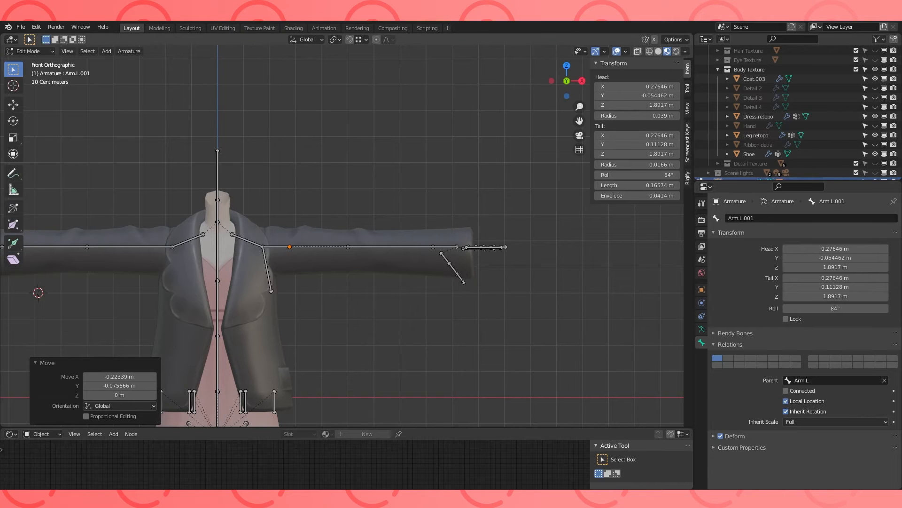
key("g")
left_click(294, 225)
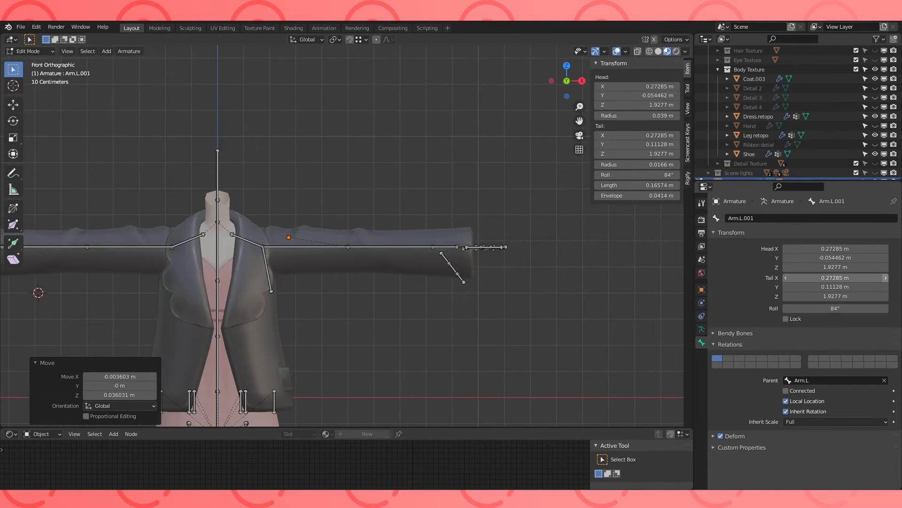
- Extrude a bone about 0.104 m long along X from the tail of Hand.L in top view
middle_click_drag(451, 261, 461, 230)
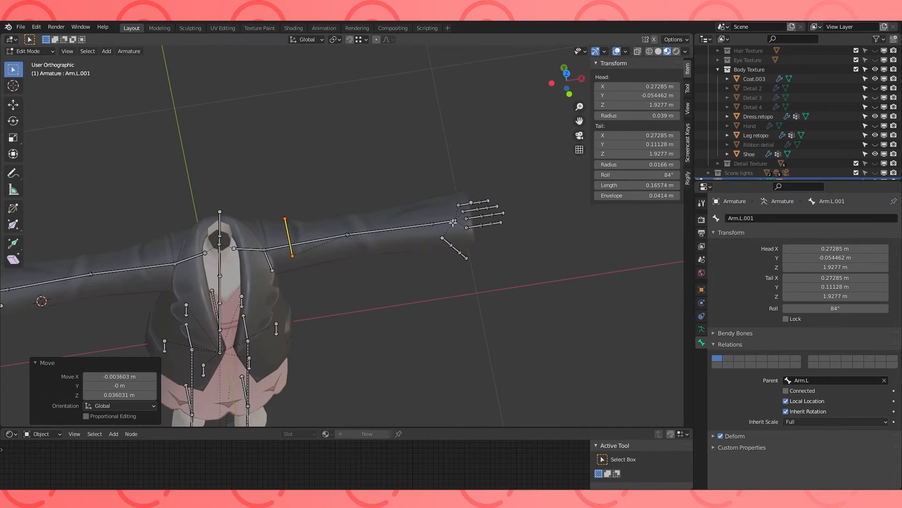
left_click(455, 221)
key("KP_7")
scroll(355, 203, "up", 4)
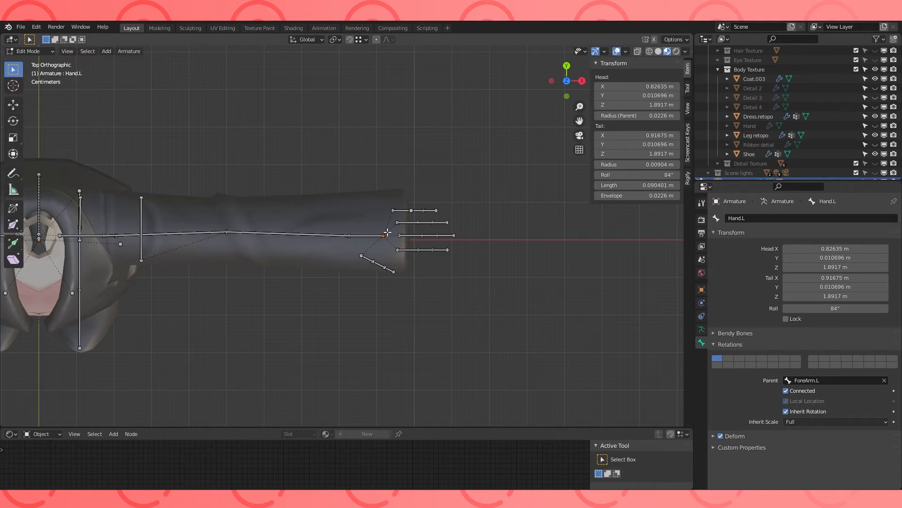
key("e")
right_click(391, 230)
middle_click_drag(391, 230, 401, 248)
scroll(436, 247, "up", 5)
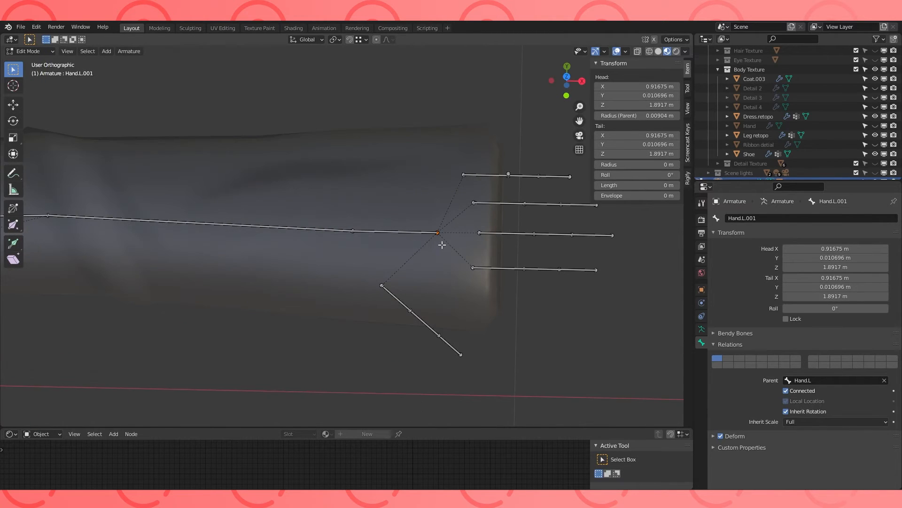
key("KP_7")
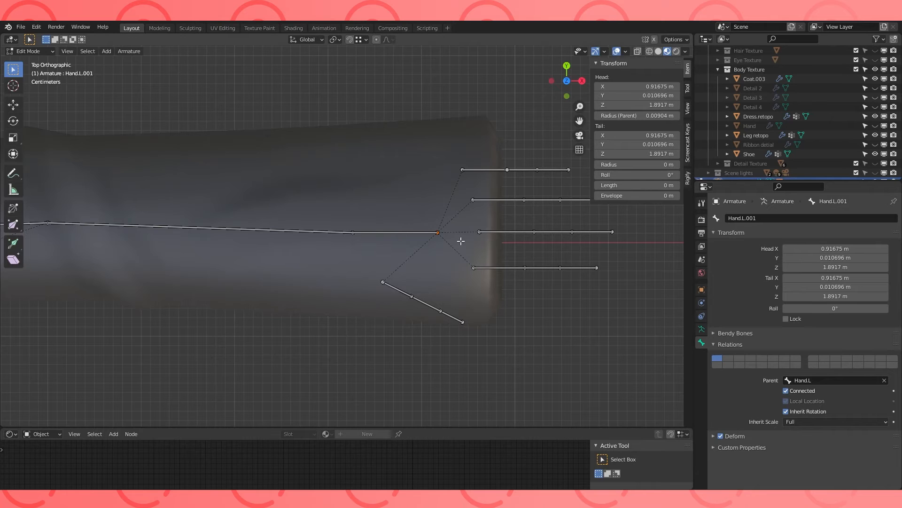
key("g")
right_click(524, 235)
key("g")
key("x")
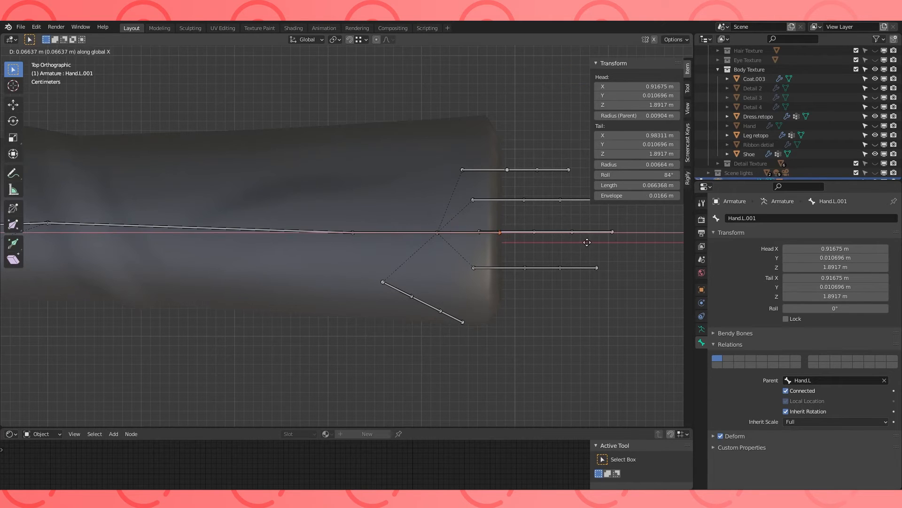
left_click(618, 249)
- Disconnect the new hand bone from Hand.L and lower it along Z to about 1.86 m
middle_click_drag(618, 250, 650, 269)
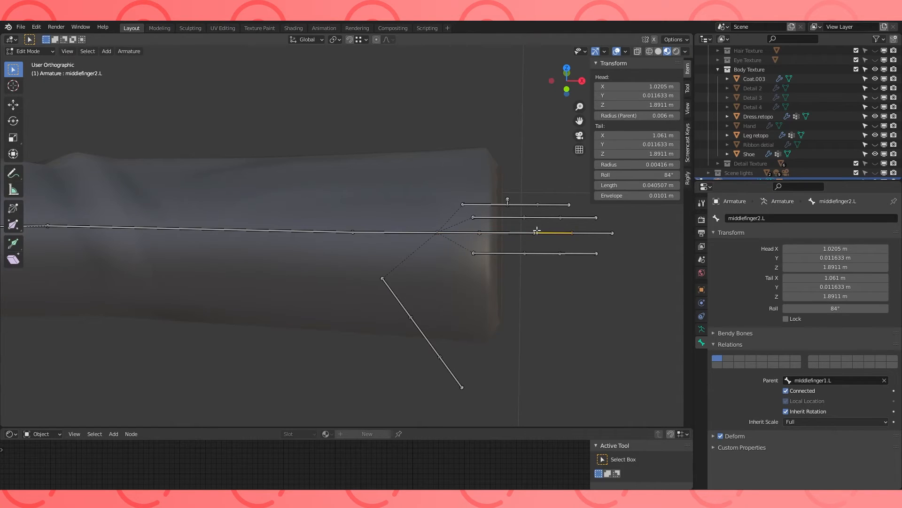
left_click(786, 390)
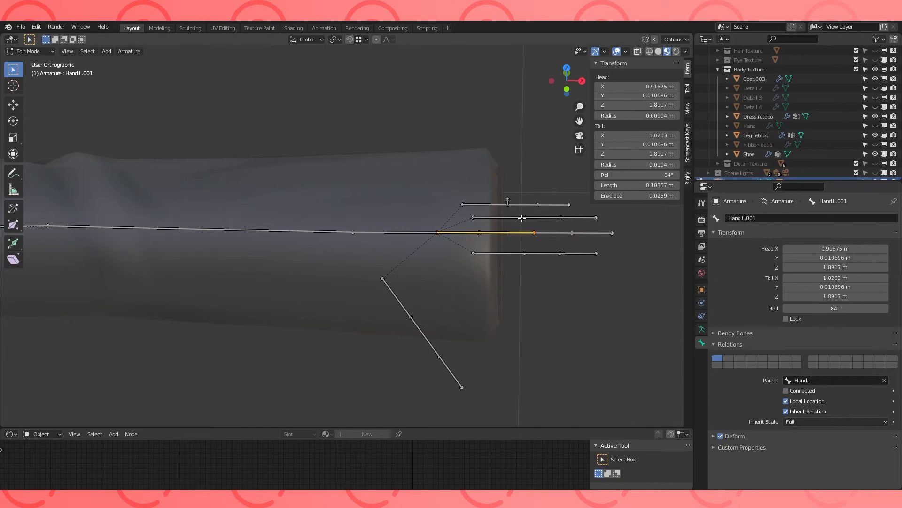
key("KP_1")
key("g")
key("z")
left_click(472, 238)
middle_click_drag(508, 205, 506, 242)
- Turn off Deform for the left hand's finger and thumb bones
left_click(506, 247)
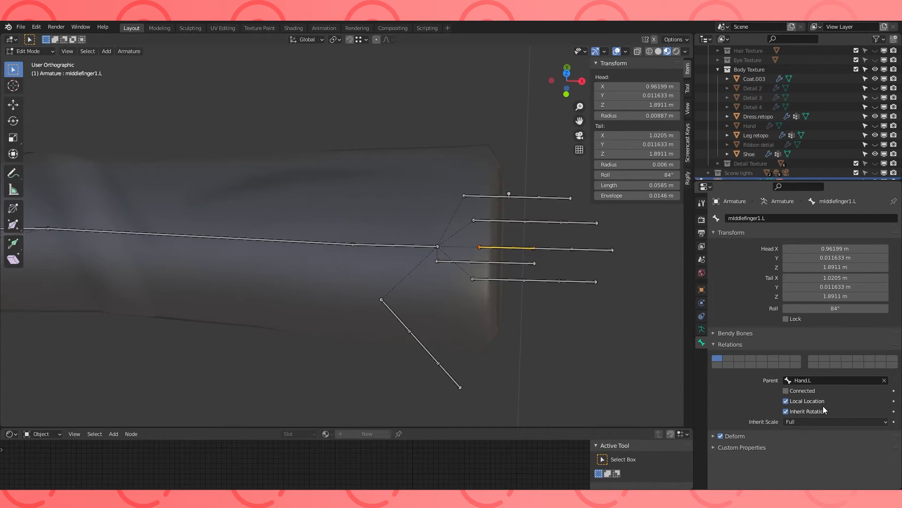
left_click(497, 278)
left_click(489, 195)
left_click(721, 436)
key("c")
mouse_move(489, 192)
left_mouse_down()
mouse_move(495, 221)
mouse_move(371, 309)
left_mouse_up()
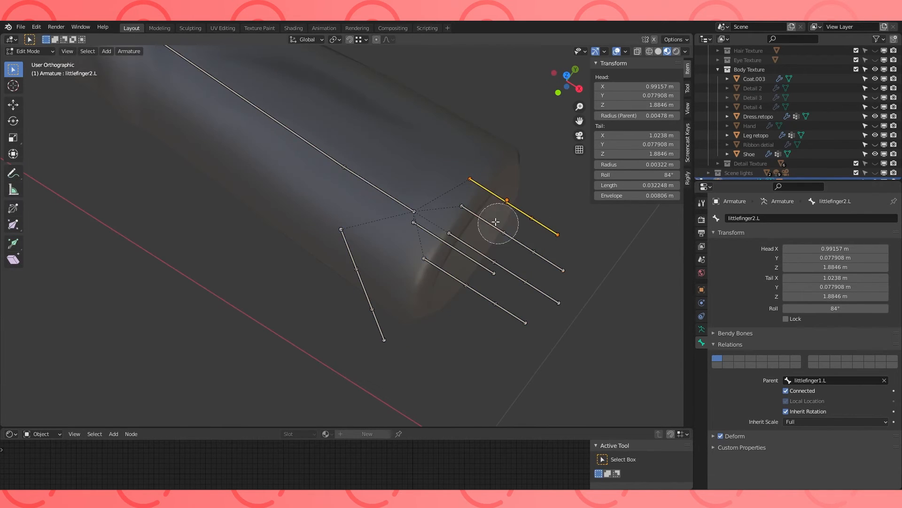
key("Escape")
left_click(471, 247)
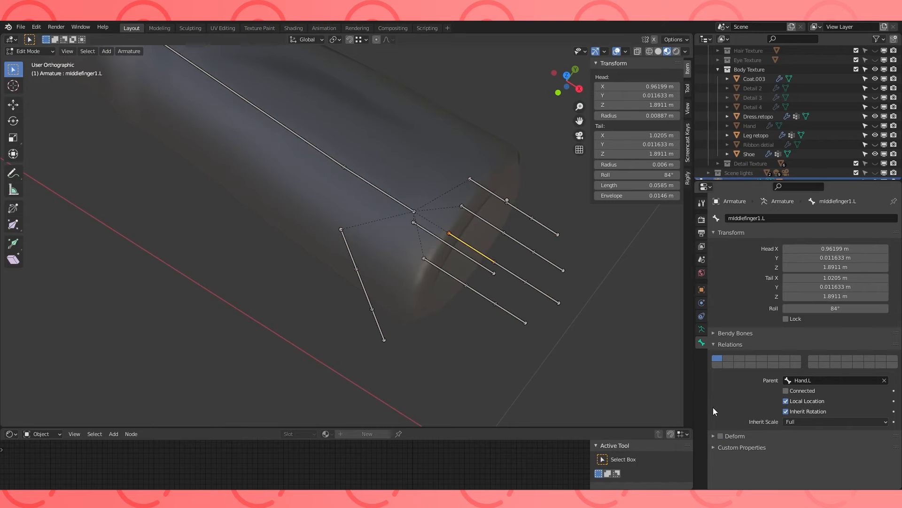
left_click(482, 219)
left_click(713, 436)
scroll(719, 423, "down", 1)
left_click(714, 410)
left_click(484, 188)
left_click(352, 253)
scroll(358, 269, "down", 3)
left_click(369, 221)
left_click(410, 254)
- Turn off Deform for the skirt bones, including Skirt back.R
middle_click_drag(215, 270, 260, 201)
scroll(260, 201, "down", 2)
middle_click_drag(235, 390, 366, 328, "shift")
scroll(333, 173, "down", 1)
left_click(292, 118)
middle_click_drag(329, 174, 320, 206)
left_click(292, 239)
left_click(346, 305)
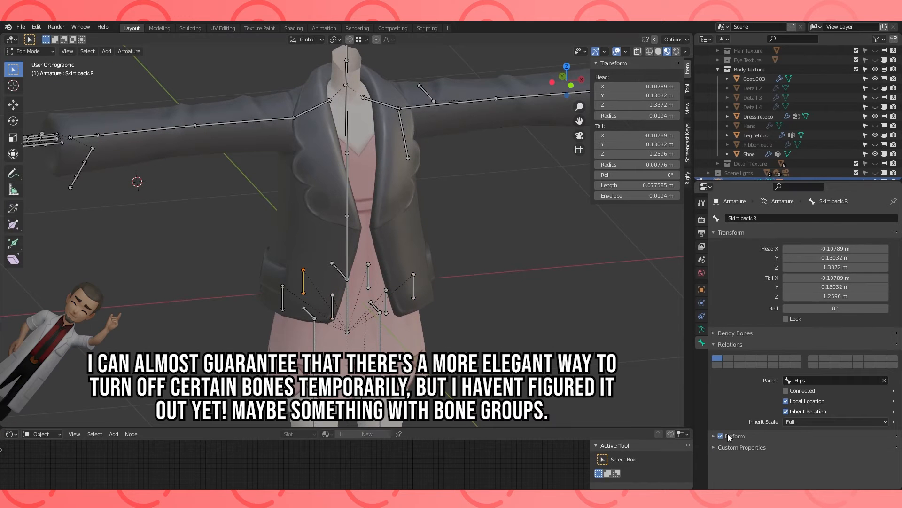
left_click(728, 437)
- Extrude a bone about 0.087 m long along Y from the tail of Arm.L in top view
left_click(347, 186)
middle_click_drag(347, 186, 364, 298)
middle_click_drag(475, 165, 353, 207, "shift")
left_click(366, 197)
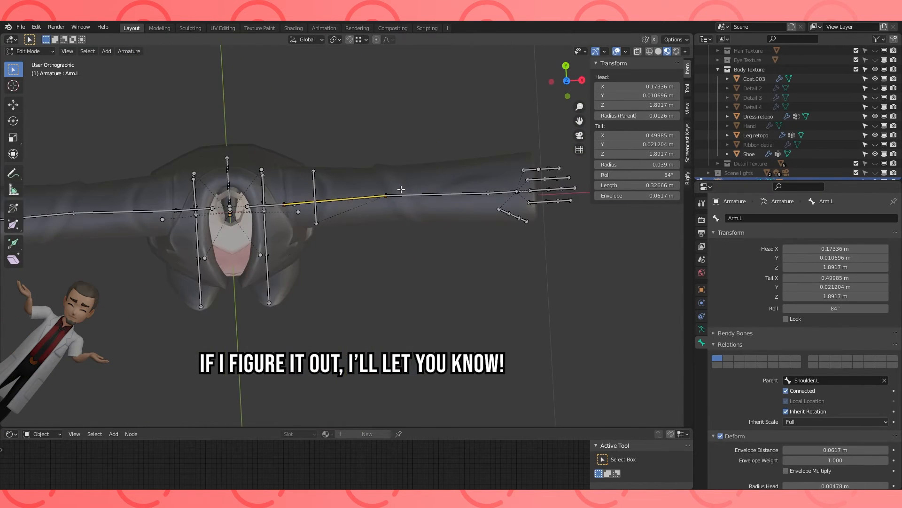
left_click(386, 195)
key("KP_7")
key("e")
right_click(349, 174)
key("g")
key("y")
left_click(364, 146)
- Disconnect the new elbow bone and move it to the back of the sleeve, with its head near X 0.513, Y 0.077 m
left_click(388, 177)
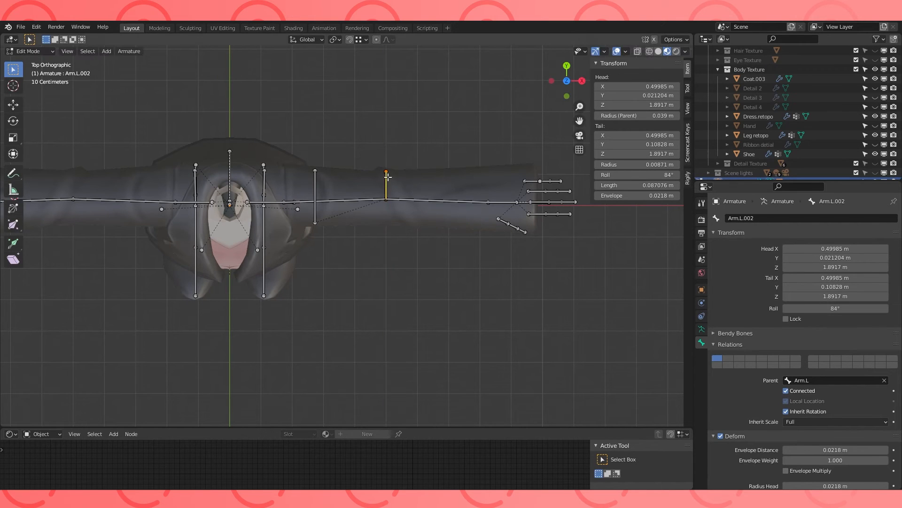
scroll(809, 423, "down", 2)
left_click(788, 365)
key("g")
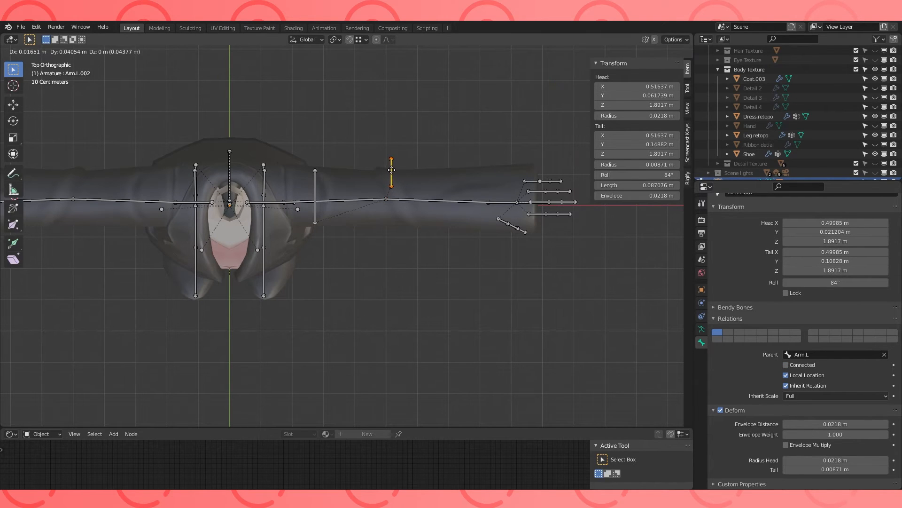
left_click(391, 165)
- Set the parent of the elbow's added bone to ForeArm.L
middle_click_drag(391, 165, 396, 165)
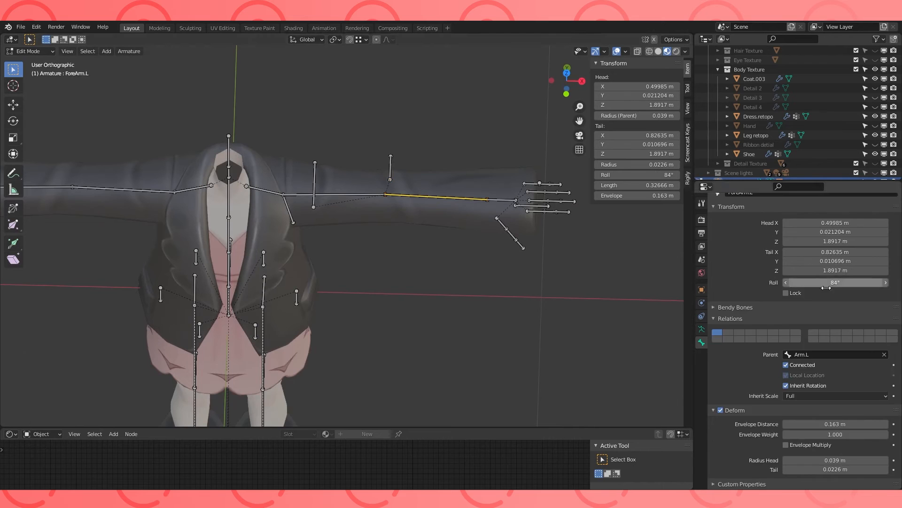
left_click(838, 380)
type("for")
left_click(800, 394)
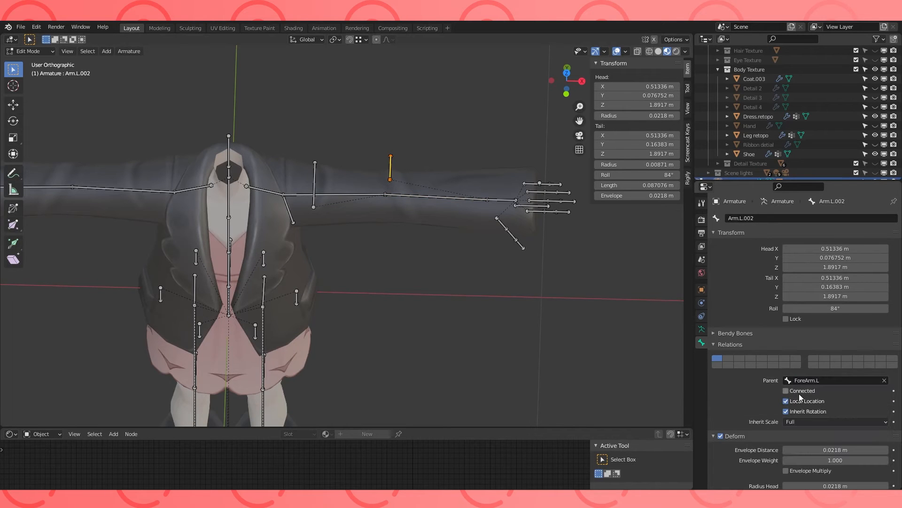
- Switch the armature to Pose Mode and try rotating Shoulder.L
left_click(315, 181)
key("KP_7")
middle_click_drag(352, 180, 328, 159)
left_click(294, 203)
middle_click_drag(293, 203, 317, 181)
left_click(265, 180)
key("ctrl+Tab")
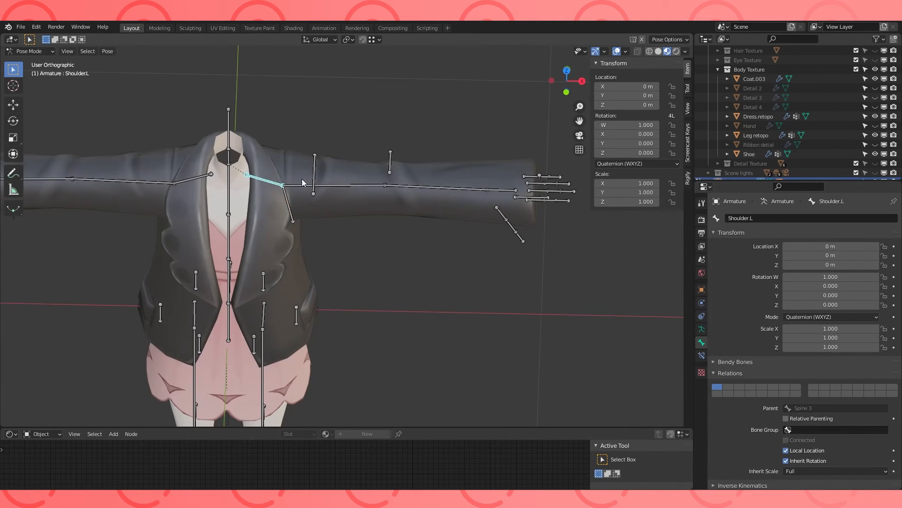
key("r")
right_click(298, 167)
- Review the added bones along the left shoulder, sleeve and hand
left_click(292, 202)
middle_click_drag(332, 147, 314, 175)
left_click(313, 176, "shift")
left_click(394, 189, "shift")
left_click(489, 212, "shift")
middle_click_drag(493, 141, 498, 176)
left_click(513, 205, "shift")
scroll(357, 198, "down", 2)
middle_click_drag(263, 193, 320, 197)
- Duplicate Arm.L.001 in Edit Mode and place the copy in front of the chest, with its head near X 0.169, Y -0.288 m
left_click(320, 200)
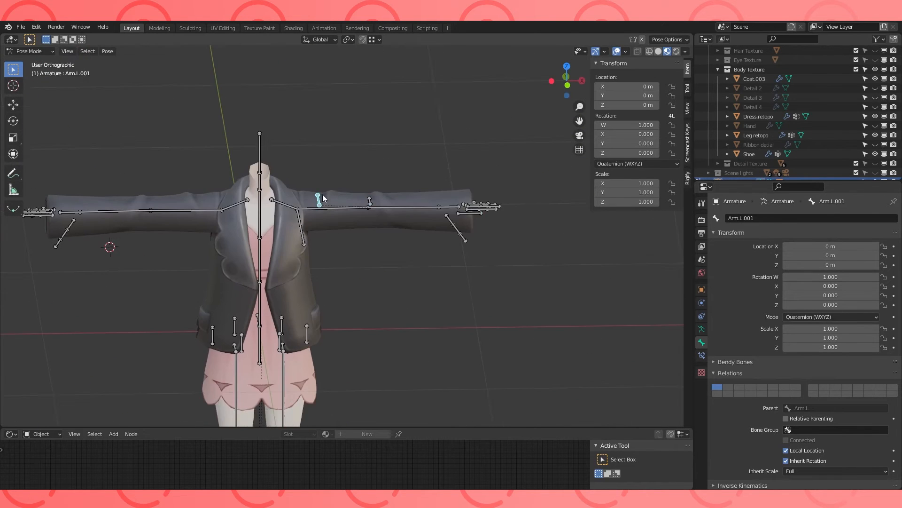
key("KP_7")
left_click(30, 51)
left_click(27, 72)
key("shift+d")
left_click(305, 258)
middle_click_drag(305, 259, 273, 203)
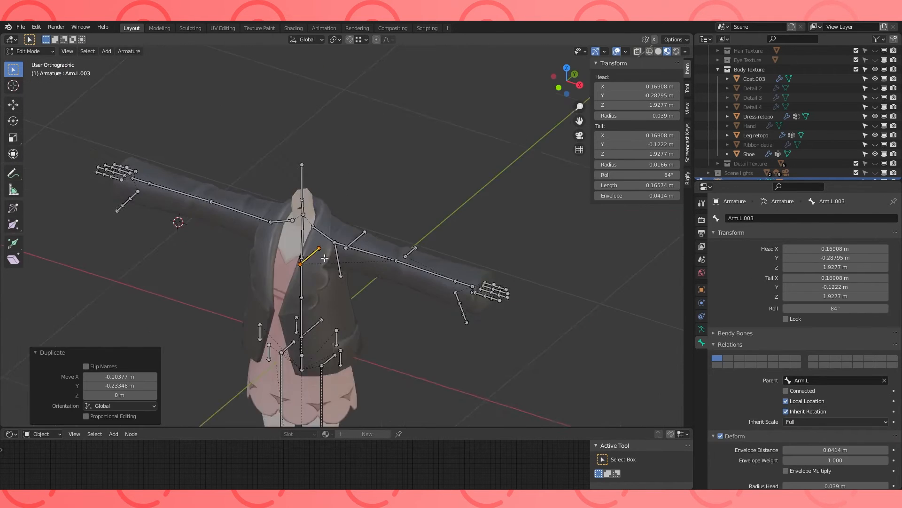
- Enable face snapping and snap the copied bone's ends onto the coat's left lapel, making it about 0.165 m long
scroll(323, 263, "up", 2)
middle_click_drag(323, 267, 326, 236)
left_click(318, 265)
left_click(349, 39)
left_click(361, 40)
left_click(348, 97)
left_click(278, 273)
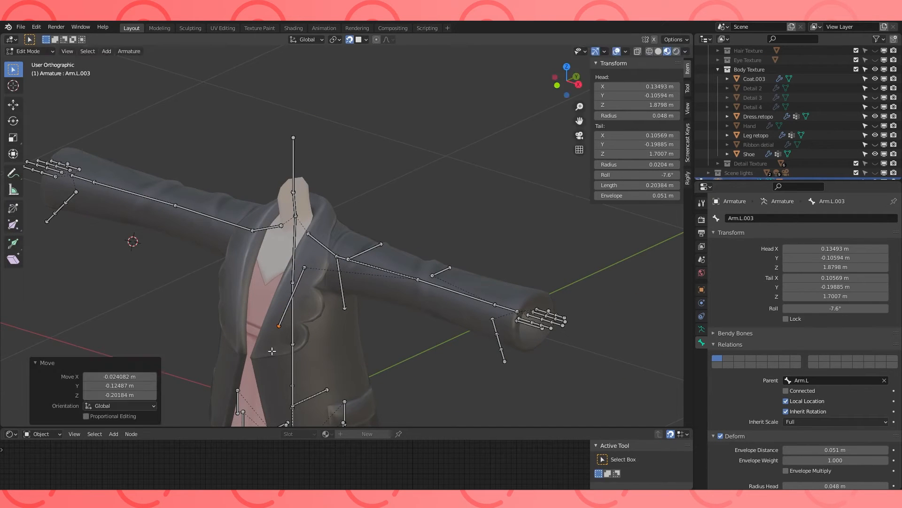
left_click(315, 254)
left_click(279, 325)
key("g")
left_click(291, 304)
- Duplicate the left lapel bone down to the lower front of the coat
middle_click_drag(291, 305, 396, 267)
left_click(325, 228)
middle_click_drag(325, 227, 342, 165, "shift")
key("shift+d")
left_click(358, 308)
- Snap the lower bone's ends to the coat's left front flap, from about Z 1.427 m down to Z 1.283 m
left_click(334, 333)
key("g")
left_click(340, 337)
left_click(348, 286)
key("g")
left_click(328, 292)
key("g")
left_click(322, 293)
- Set the parent of the lower coat flap bone to Spine 2
middle_click_drag(398, 304, 381, 294)
left_click(327, 308)
left_click(824, 380)
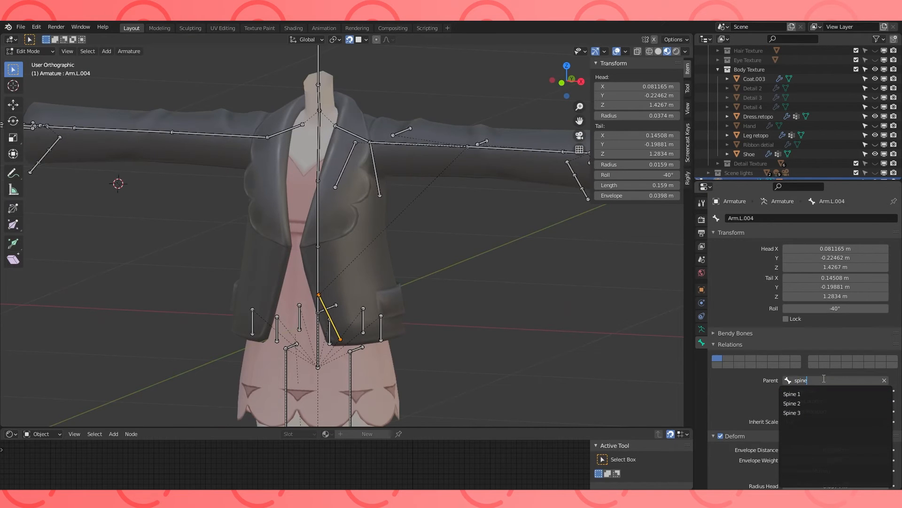
type("spine")
left_click(799, 403)
middle_click_drag(246, 245, 296, 260)
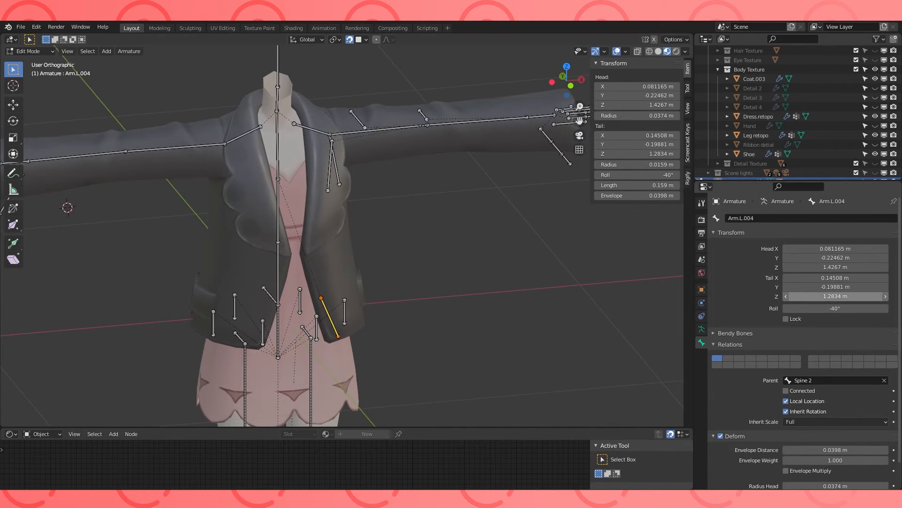
- Set the parent of the left lapel bone to Spine 3
middle_click_drag(389, 253, 327, 185)
left_click(335, 173)
left_click(824, 381)
type("Spin")
left_click(804, 413)
- Rename the added left-side bones, using Coat fluff.L for the lapel, Coat flap.L for the lower flap and handadd.L for the hand
middle_click_drag(333, 240, 358, 310)
left_click(323, 336, "shift")
left_click(351, 150, "shift")
left_click(412, 127, "shift")
middle_click_drag(430, 134, 433, 208)
left_click(360, 165)
middle_click_drag(432, 250, 404, 211)
left_click(338, 196)
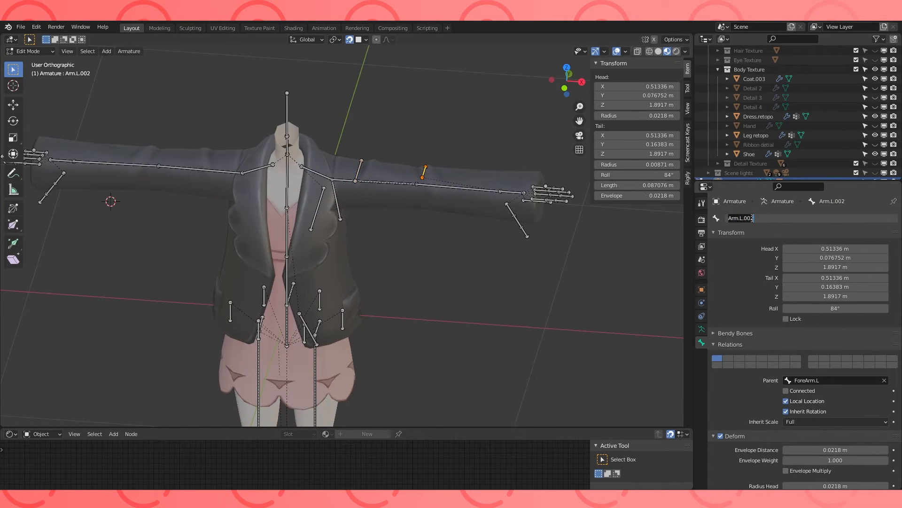
key("Return")
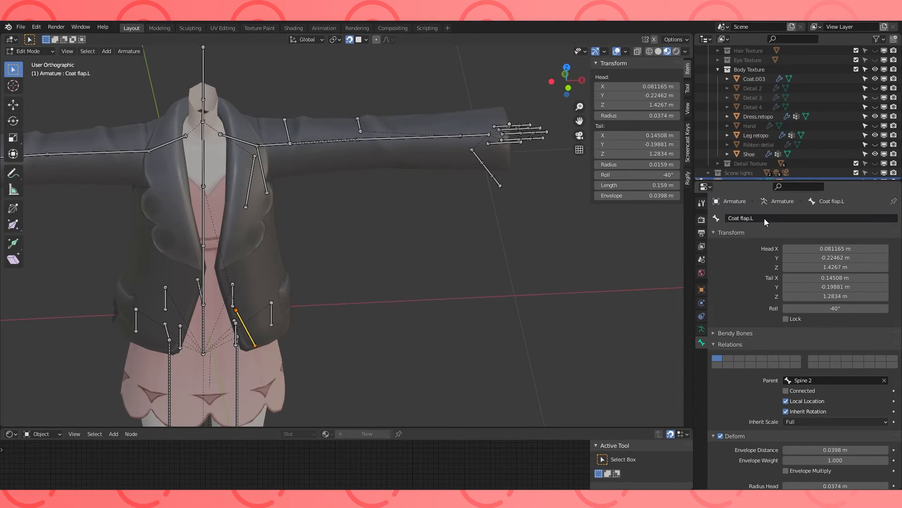
- Select all the added left-side coat and hand bones and symmetrize them to the right side
middle_click_drag(295, 180, 266, 182)
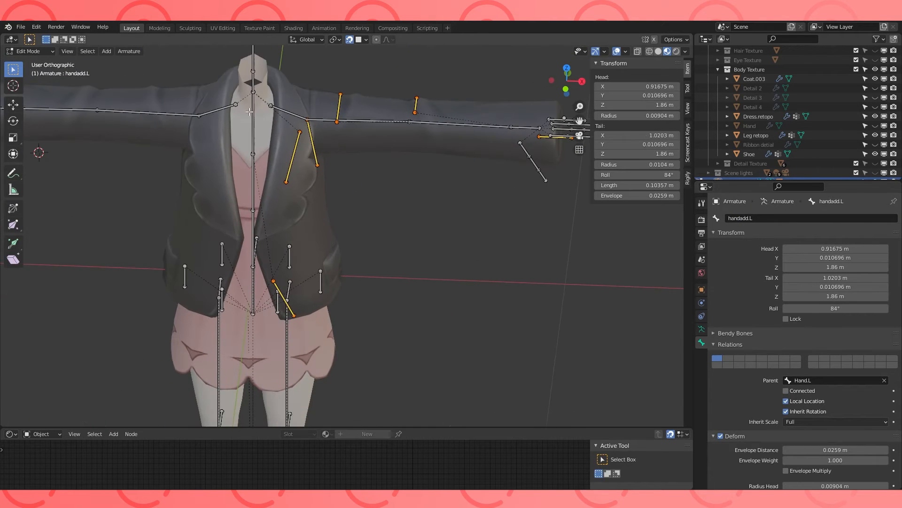
left_click(129, 51)
left_click(157, 183)
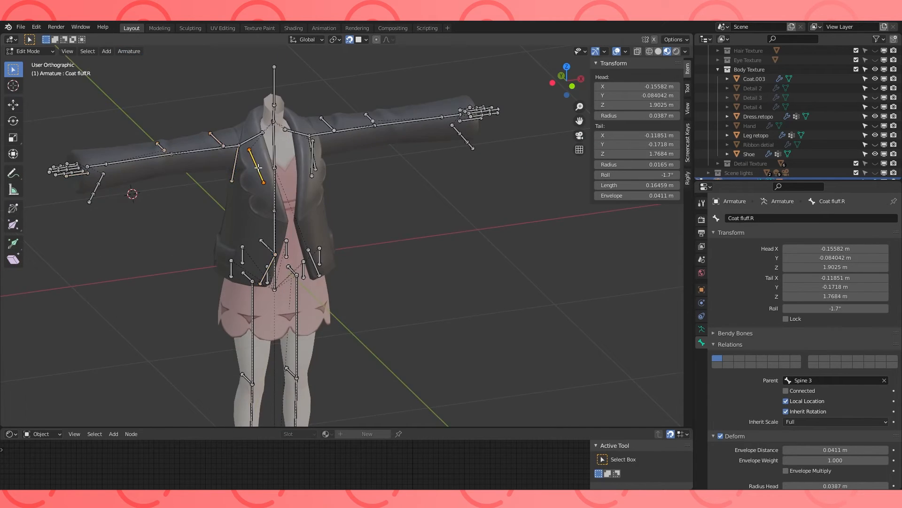
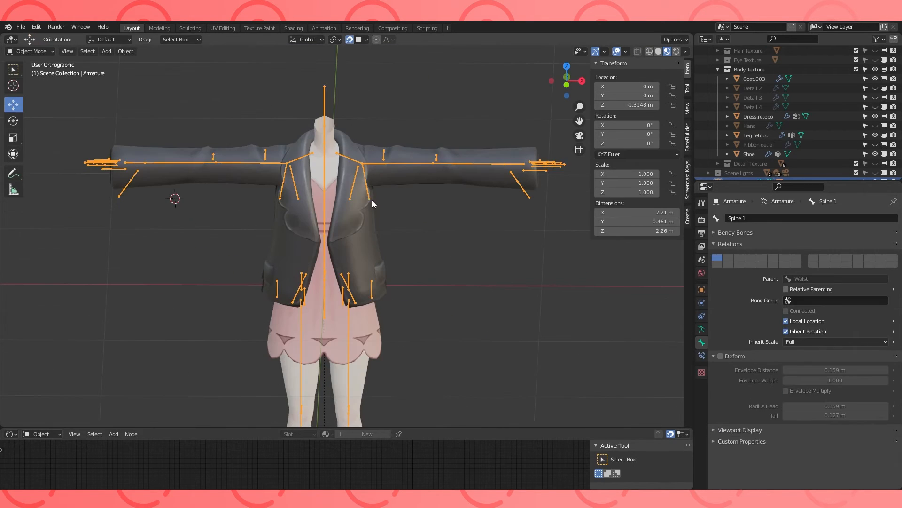
- Parent Coat.003 to the armature with automatic weights
left_click(354, 187)
left_click(357, 185, "shift")
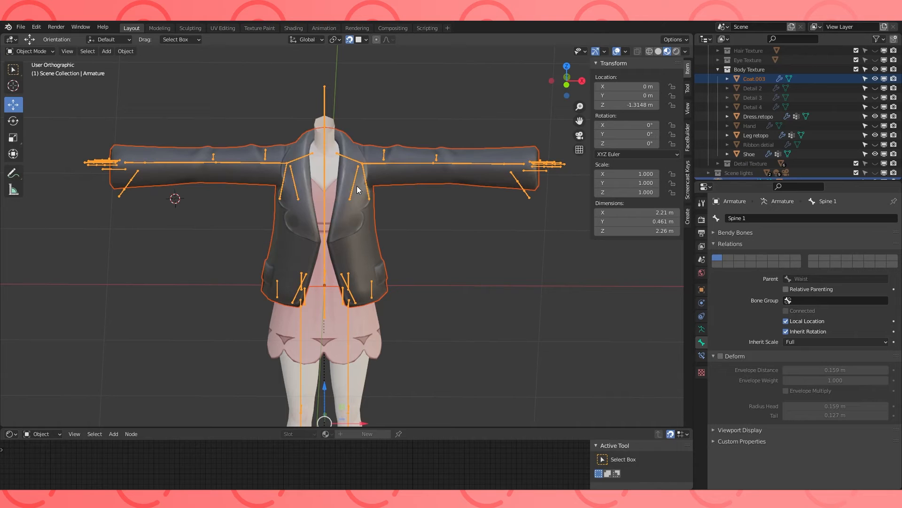
key("ctrl+p")
left_click(349, 205)
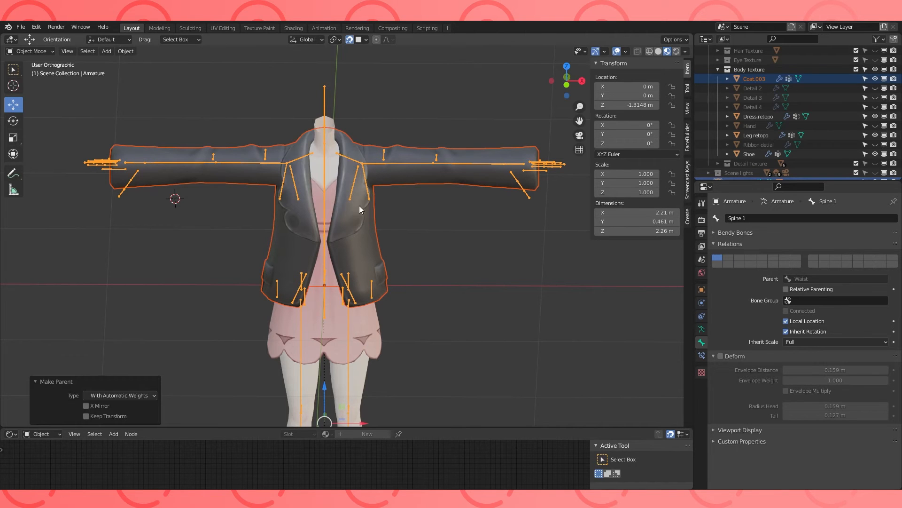
middle_click_drag(410, 244, 393, 212, "shift")
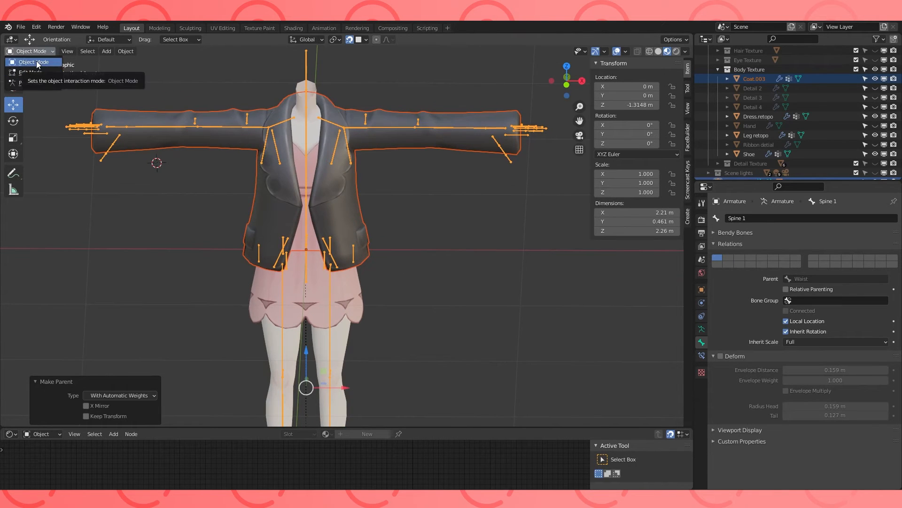
- Select only the Coat.003 mesh and enter Weight Paint mode
left_click(354, 253)
left_click(353, 253)
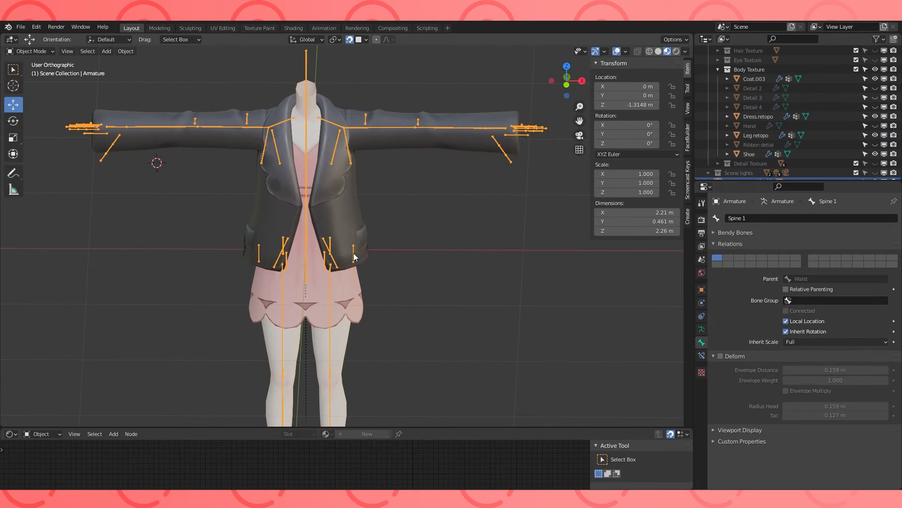
left_click(357, 216)
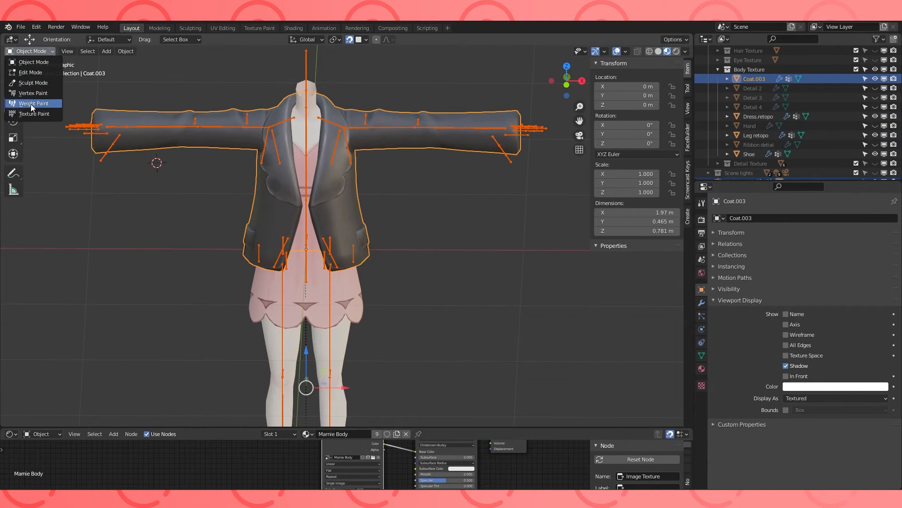
left_click(30, 103)
- Select the coat's bones one after another to examine their weights on the mesh
mouse_move(312, 232)
middle_mouse_down()
mouse_move(316, 262)
mouse_move(333, 235)
mouse_move(305, 218)
middle_mouse_up()
left_click(352, 153, "ctrl")
middle_click_drag(353, 153, 401, 203)
left_click(433, 162, "ctrl")
middle_click_drag(420, 164, 418, 123)
left_click(374, 157, "ctrl")
left_click(335, 211, "ctrl")
- Switch the viewport to solid shading and try rotating the selected bone
mouse_move(408, 203)
middle_mouse_down()
mouse_move(369, 212)
mouse_move(297, 207)
mouse_move(388, 235)
middle_mouse_up()
left_click(658, 51)
middle_click_drag(457, 219, 445, 230, "shift")
key("r")
right_click(457, 205)
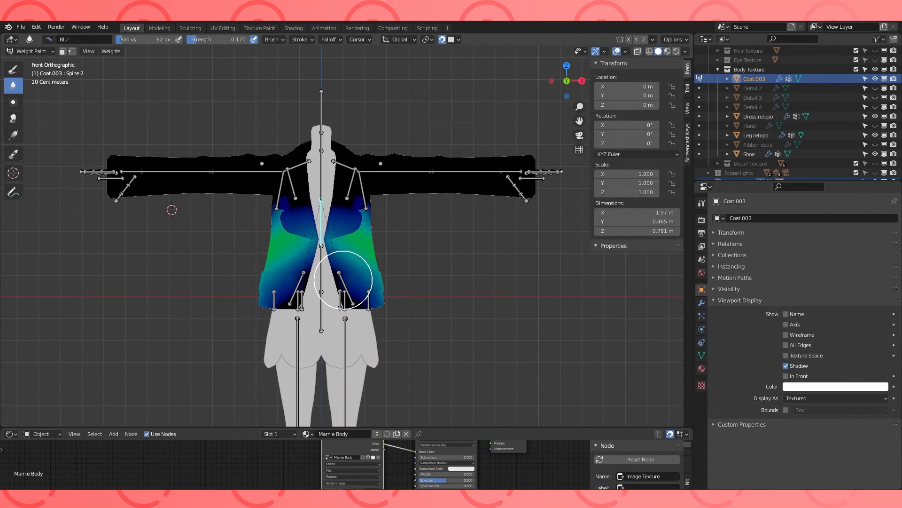
- Examine the Coat flap.L weights, the coat's vertex groups and the bone influences on individual front vertices
left_click(346, 279, "ctrl")
key("KP_3")
scroll(395, 276, "up", 1)
middle_click_drag(434, 276, 359, 281, "shift")
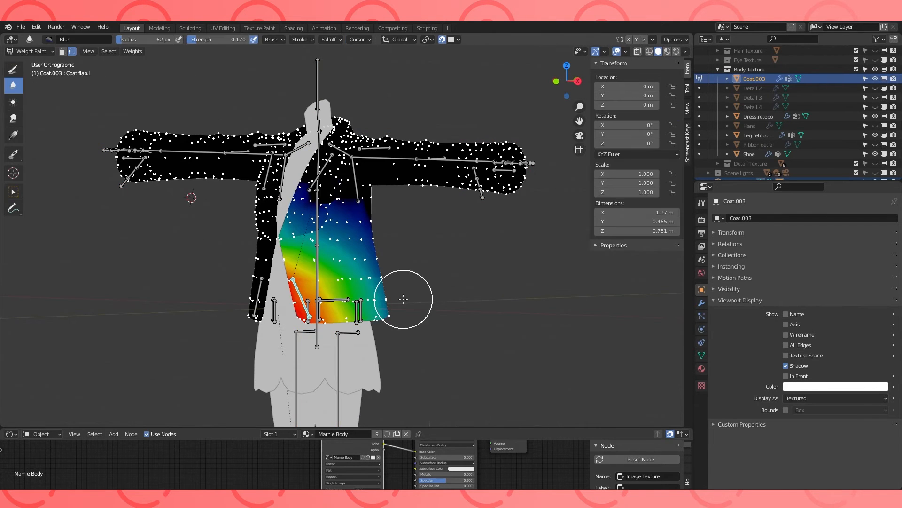
left_click(702, 356)
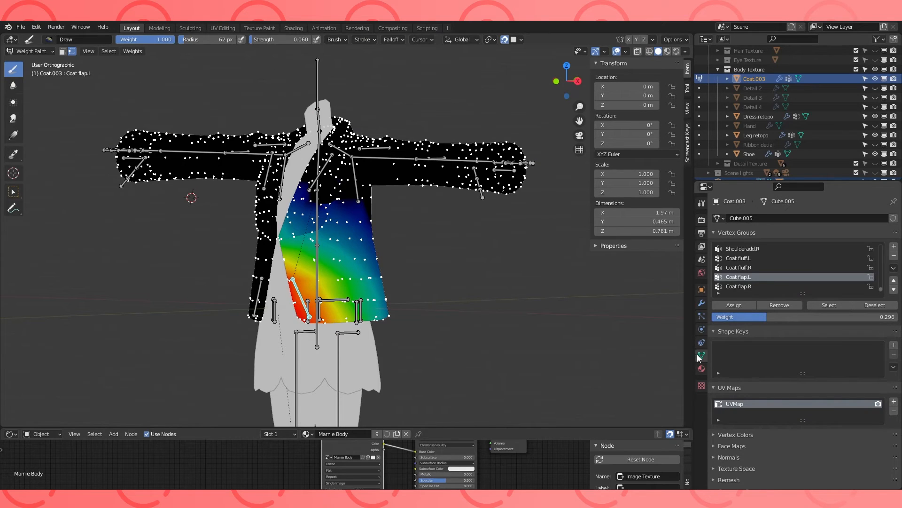
left_click(338, 240, "ctrl")
middle_click_drag(335, 240, 367, 251)
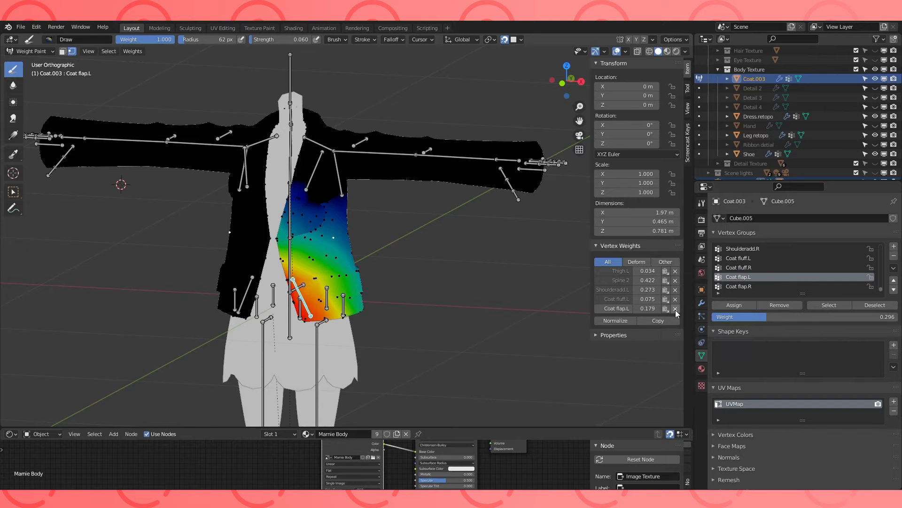
middle_click_drag(299, 213, 348, 185)
left_click(350, 182, "ctrl")
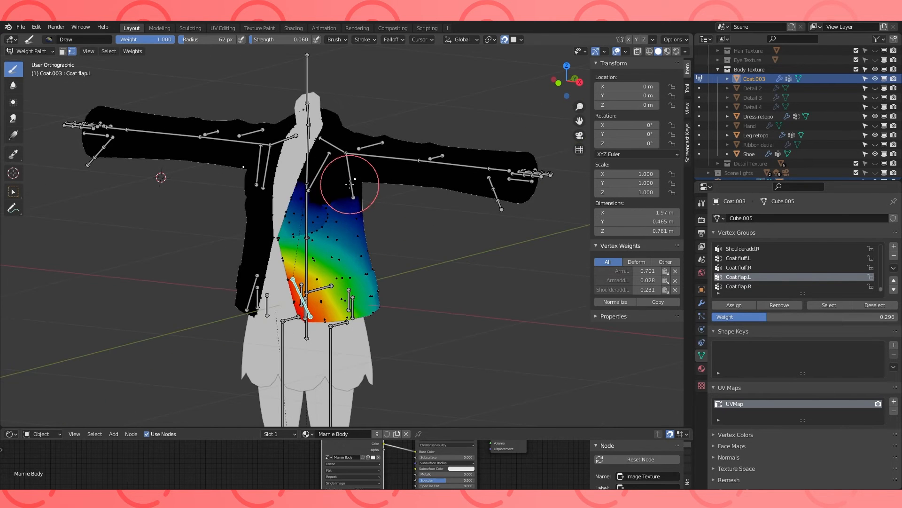
- Examine the Spine 2 weights on the coat from the side and front, and try rotating the bone
key("v")
left_click(308, 209, "ctrl")
mouse_move(308, 221)
middle_mouse_down()
mouse_move(398, 266)
mouse_move(389, 260)
middle_mouse_up()
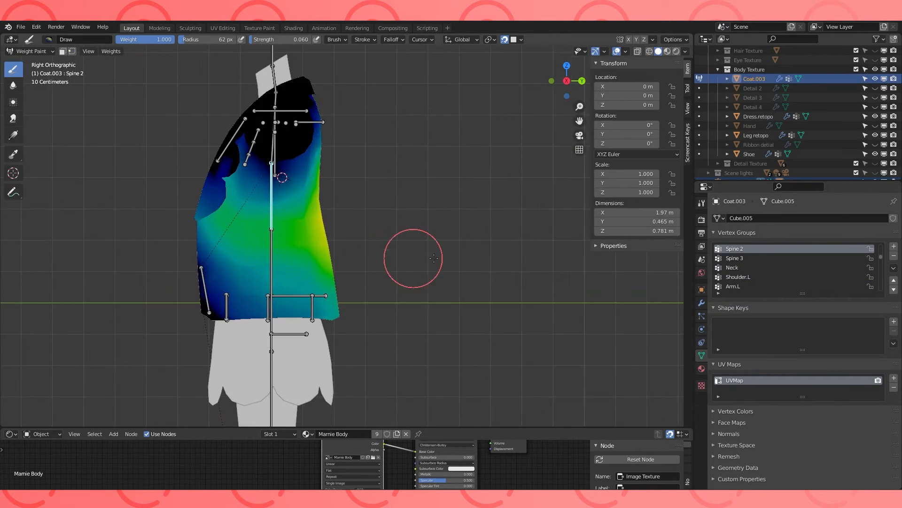
middle_click_drag(329, 263, 427, 304)
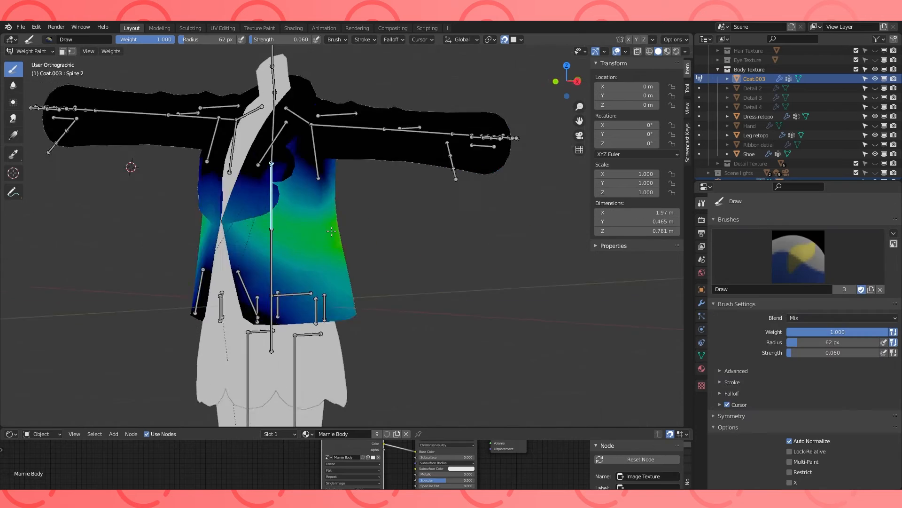
key("r")
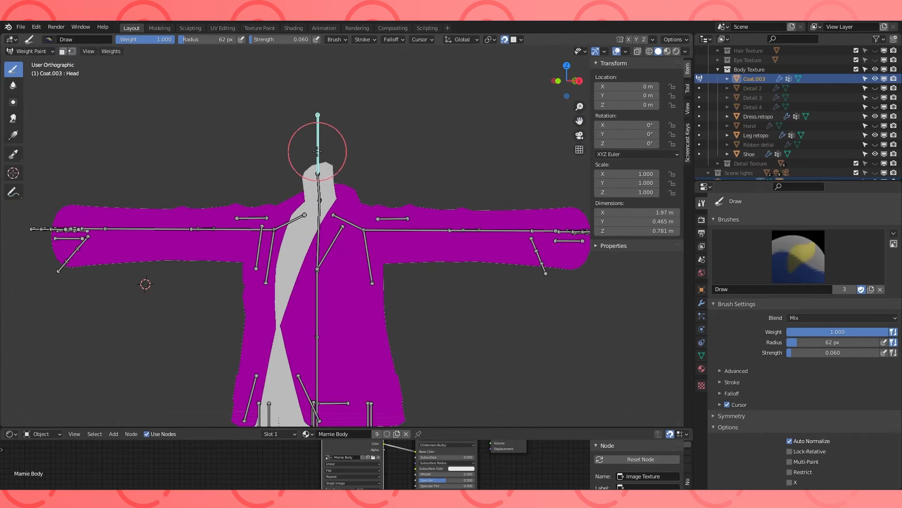
- Enter Edit Mode on the armature and turn off Deform for the Skirt back.L bone
scroll(799, 357, "down", 5)
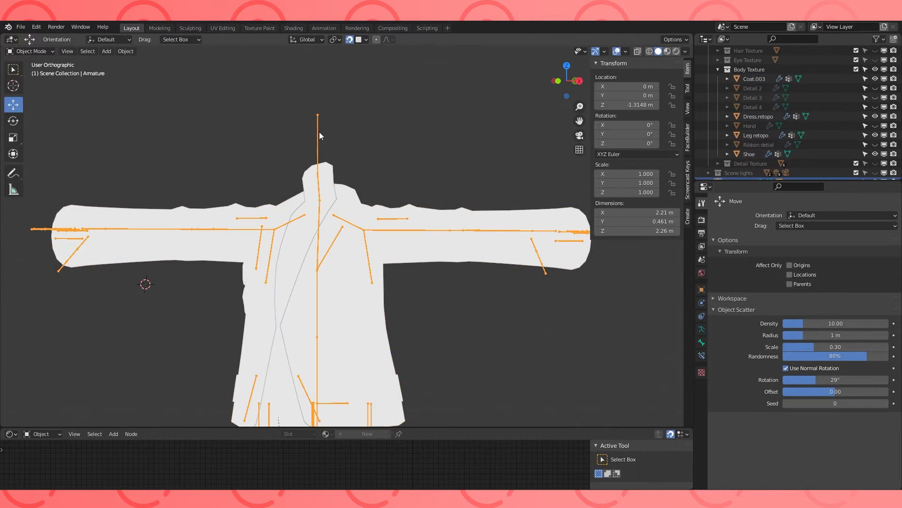
key("Tab")
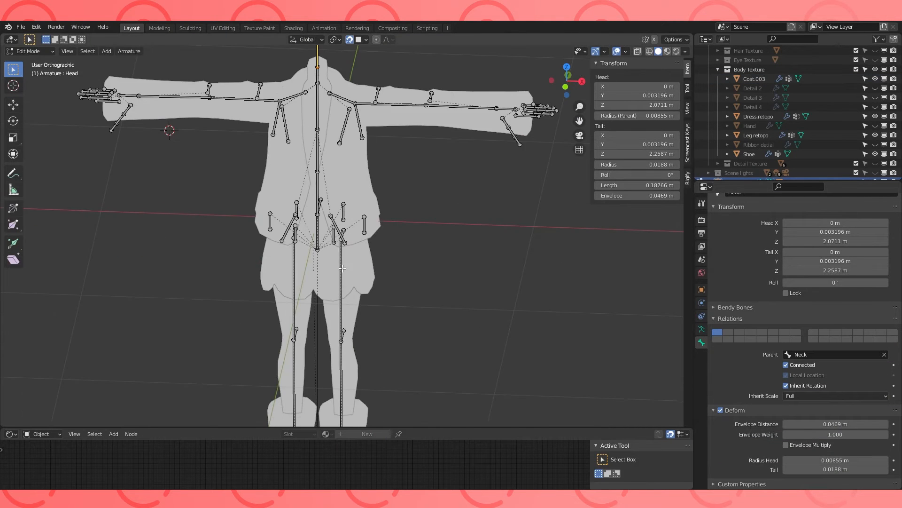
left_click(343, 268)
scroll(343, 268, "up", 2)
mouse_move(342, 268)
middle_mouse_down()
mouse_move(378, 249)
mouse_move(347, 268)
middle_mouse_up()
left_click(368, 208)
middle_click_drag(368, 209, 324, 207)
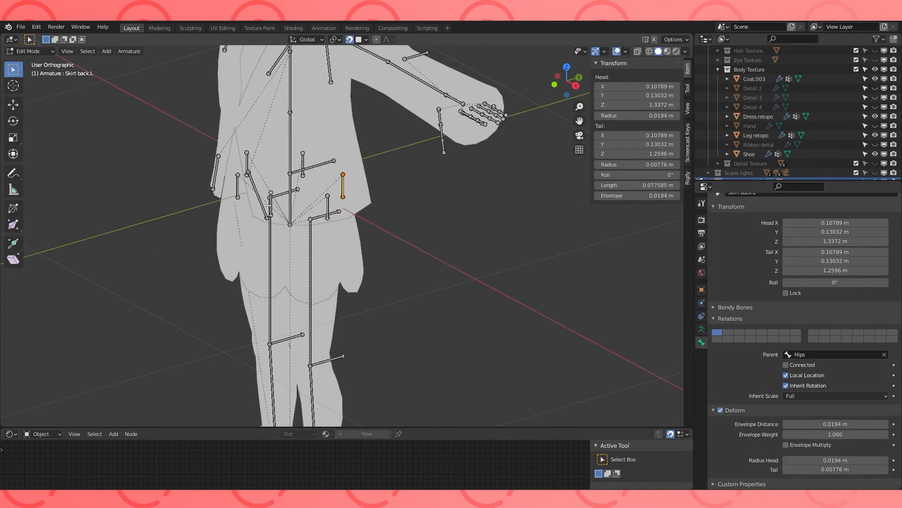
left_click(721, 410)
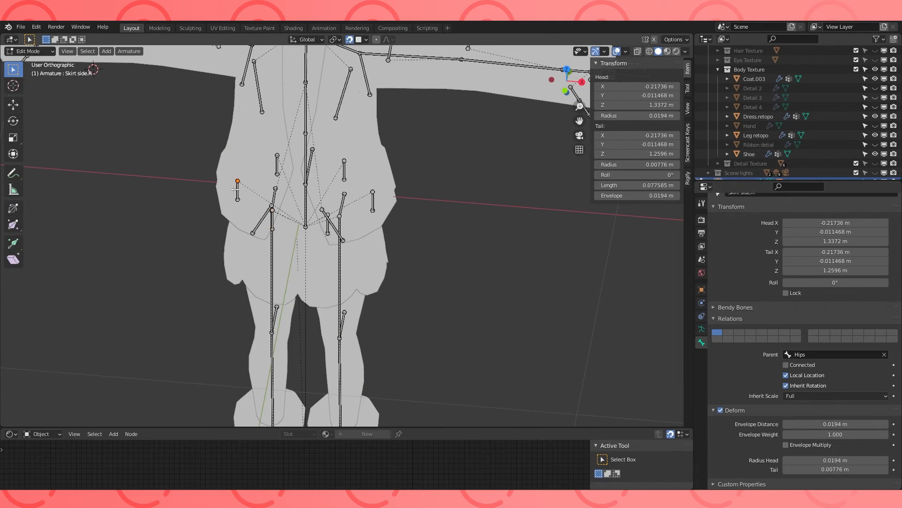
- Select the other skirt bones, the Hips and the spine bones one after another to check their Deform settings
left_click(237, 190)
left_click(277, 164)
left_click(344, 167)
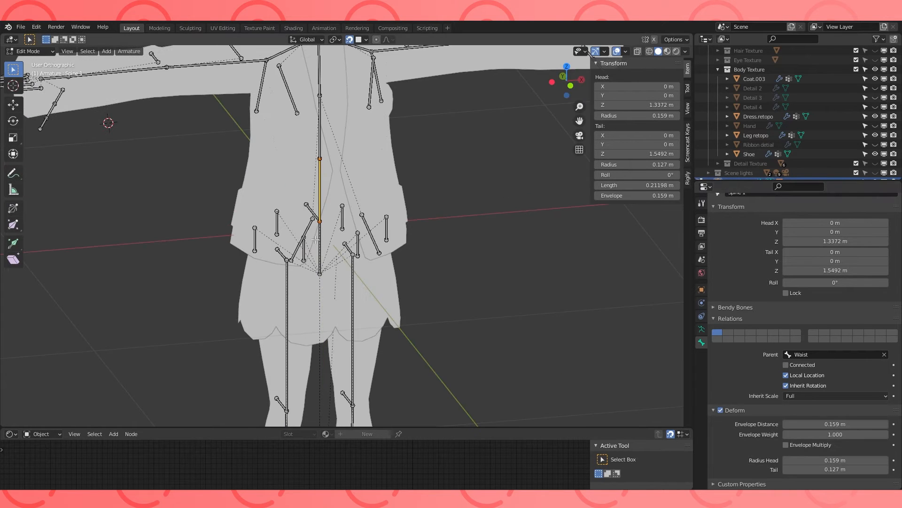
left_click(318, 247)
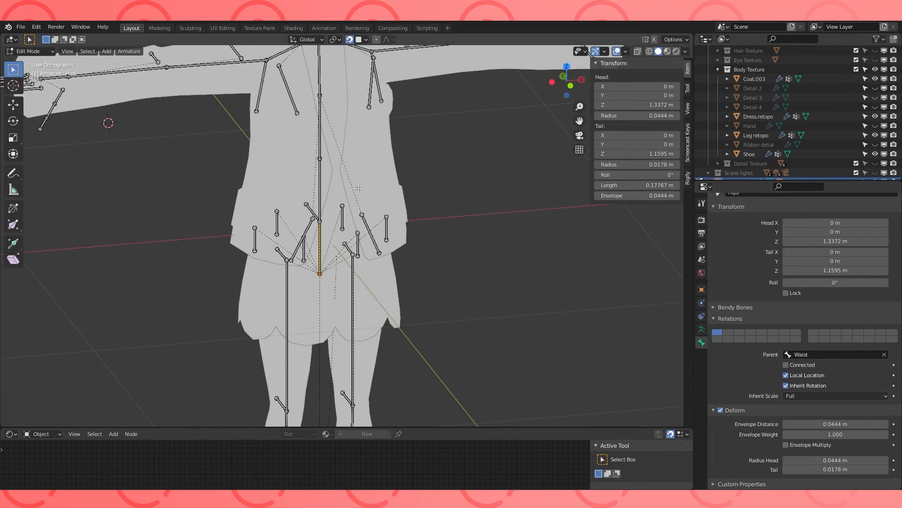
middle_click_drag(318, 71, 323, 110, "shift")
left_click(323, 108)
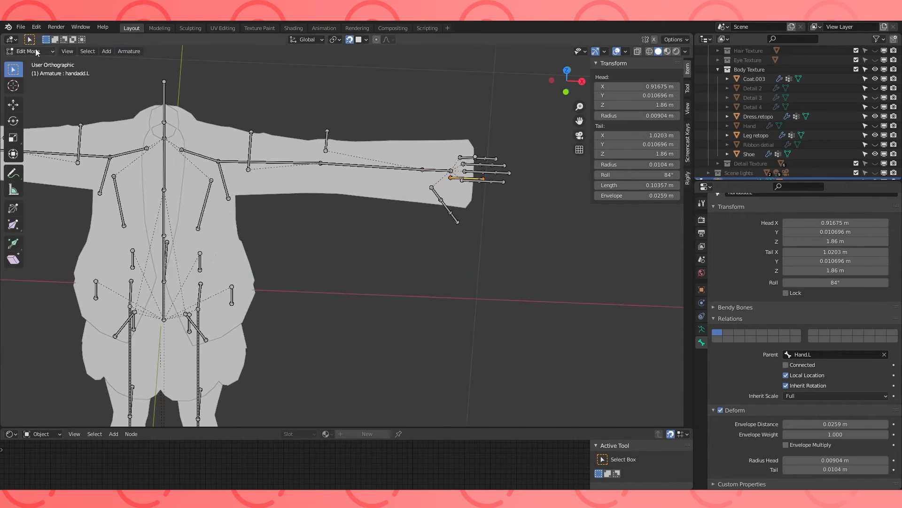
- Leave armature editing, make Coat.003 the active object and enter Weight Paint mode
key("Tab")
left_click(411, 190, "shift")
left_click(31, 51)
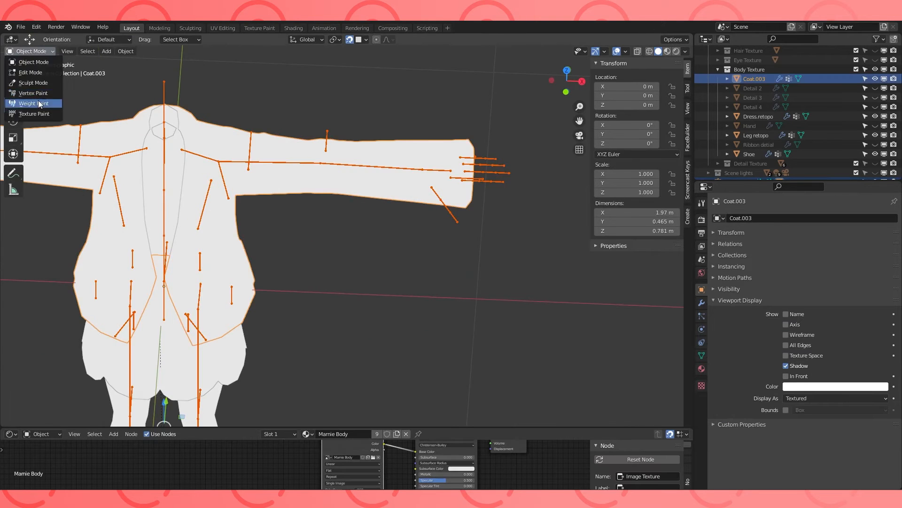
left_click(28, 99)
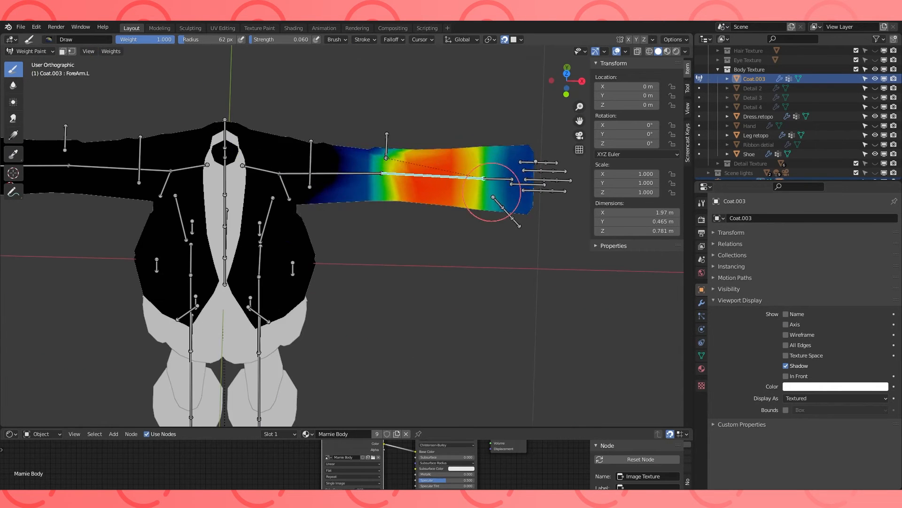
- Test the sleeve by rotating Arm.L -62.2°, reset the rotation, and examine the Armadd.L and Shoulderadd.L weights
left_click(329, 179, "ctrl")
key("r")
left_click(399, 222)
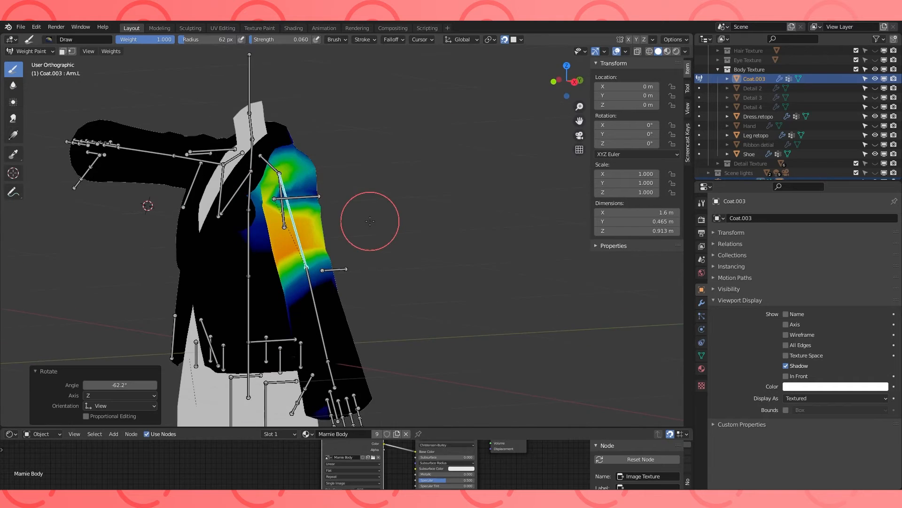
key("alt+r")
left_click(295, 209, "ctrl")
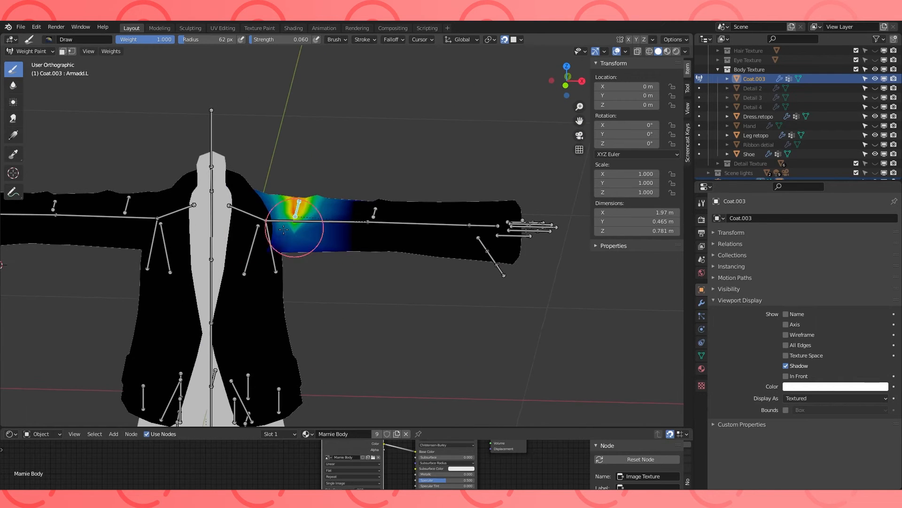
left_click(272, 239, "ctrl")
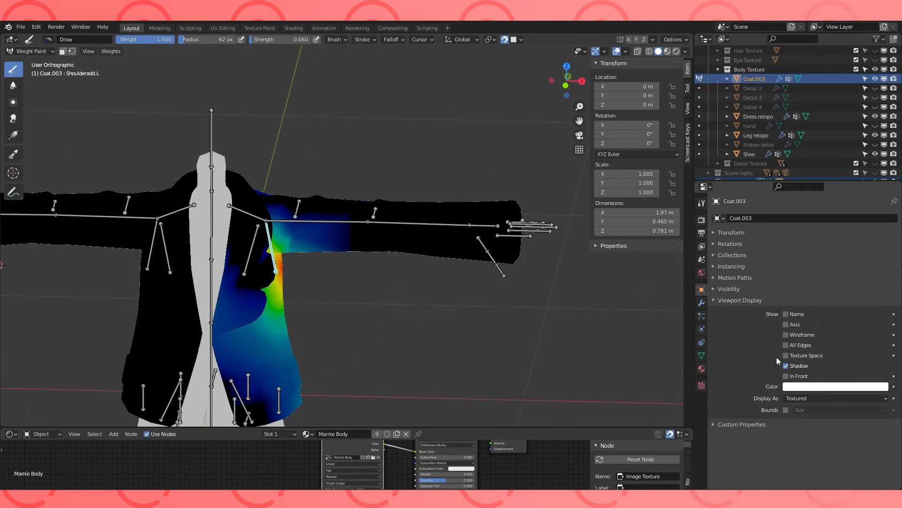
- Switch to Edit Mode on the armature and disconnect Shoulderadd.L from its parent Shoulder.L
left_click(30, 51)
left_click(46, 74)
left_click(49, 50)
left_click(37, 62)
left_click(272, 244)
left_click(31, 51)
left_click(40, 74)
left_click(786, 390)
- Set snapping to vertices and move Shoulderadd.L up toward the inner end of Shoulder.L
middle_click_drag(320, 225, 273, 251)
key("KP_1")
left_click(362, 40)
left_click(352, 78)
key("g")
left_click(234, 205)
scroll(224, 188, "up", 3)
middle_click_drag(223, 141, 163, 173)
key("g")
left_click(167, 165)
middle_click_drag(378, 187, 351, 176)
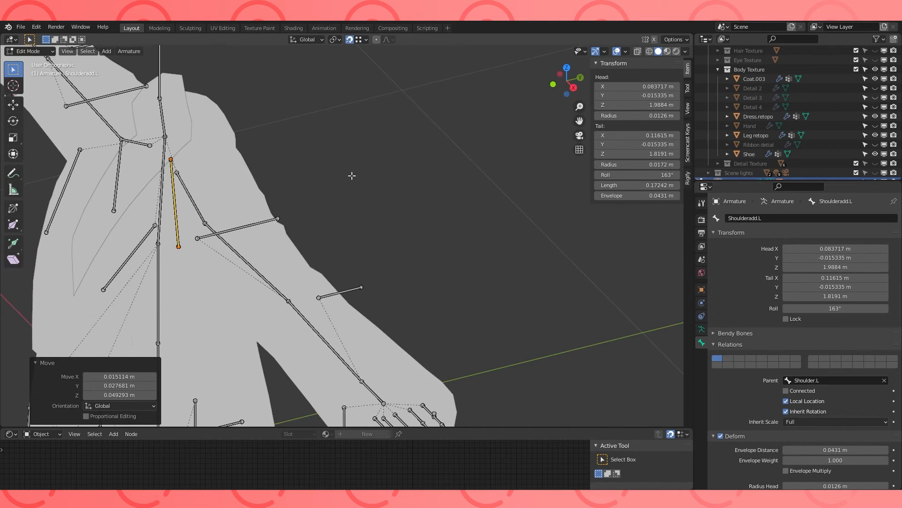
- Merge Shoulderadd.L's head onto Shoulder.L's head with scale 0 about the active element, and level its tail with scale 0 along Z
key("KP_Decimal")
left_click(347, 173)
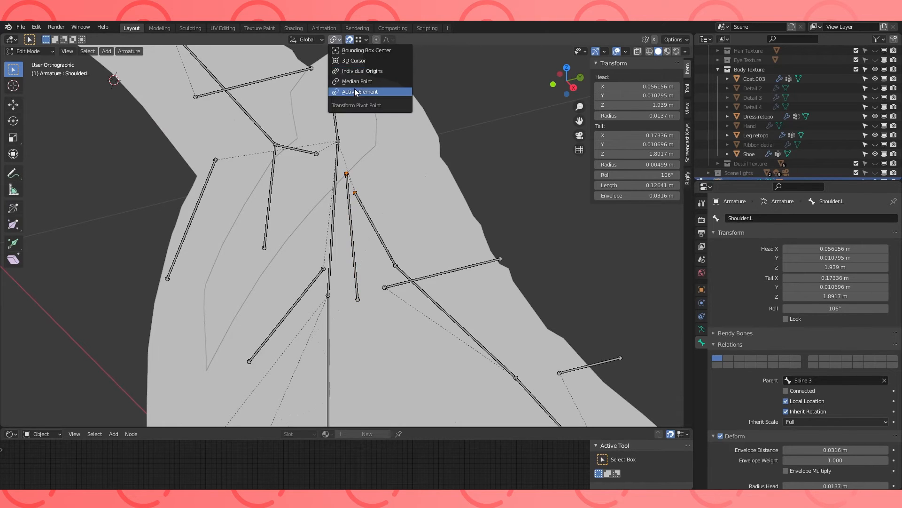
key("Return")
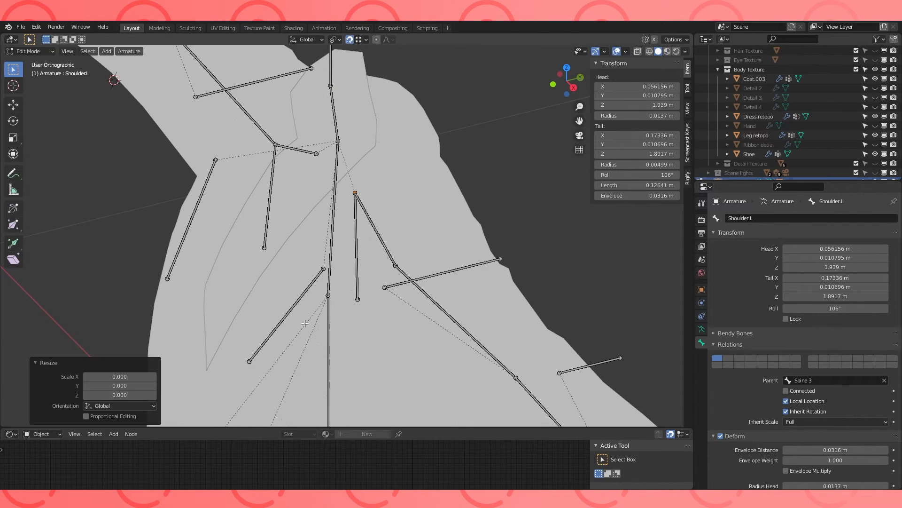
left_click(352, 190)
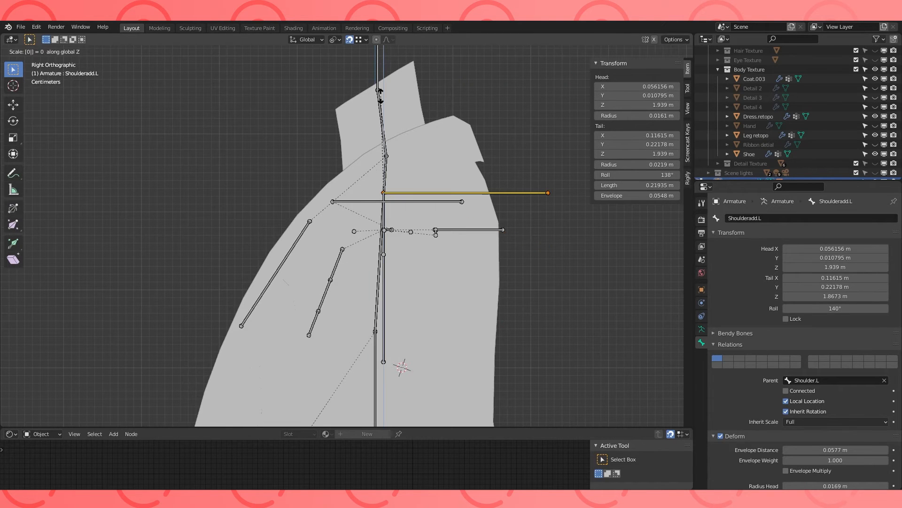
key("Return")
left_click(551, 191)
key("g")
key("y")
left_click(436, 232)
middle_click_drag(436, 232, 552, 282)
left_click(529, 240)
key("ctrl+z")
key("ctrl+z")
- In top view, turn off snapping and straighten Shoulderadd.L along the Y axis by scaling its sideways offset to 0
key("KP_7")
key("shift+Tab")
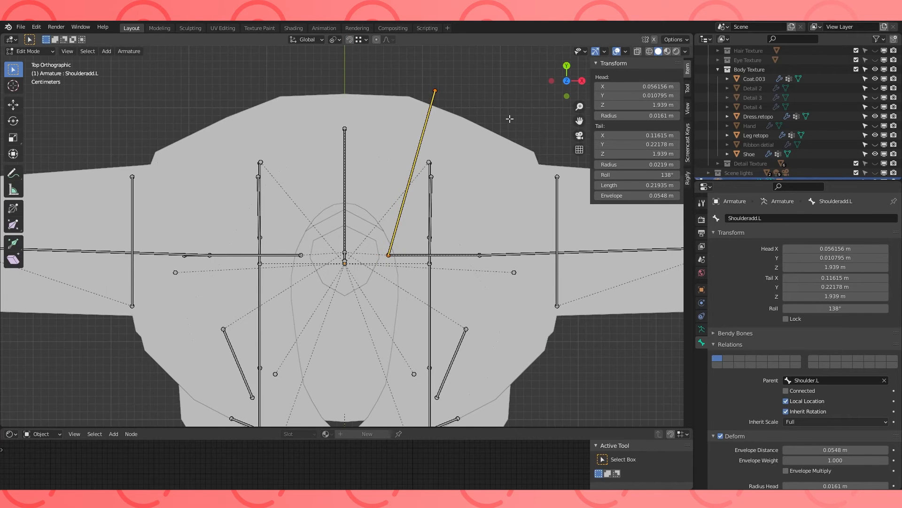
key("0")
key("Return")
left_click(386, 85)
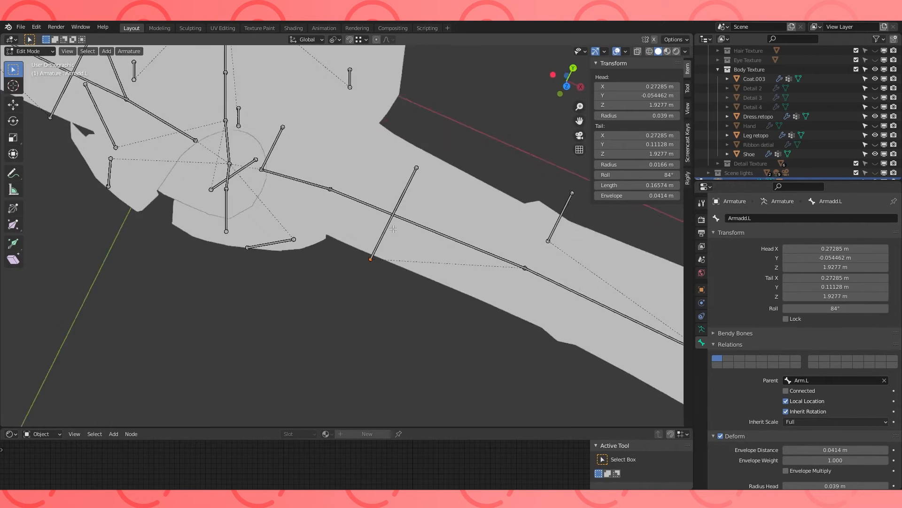
- Hide Coat.003 and snap both ends of Armadd.L onto the joint between Shoulder.L and Arm.L
middle_click_drag(451, 206, 482, 177)
left_click(875, 78)
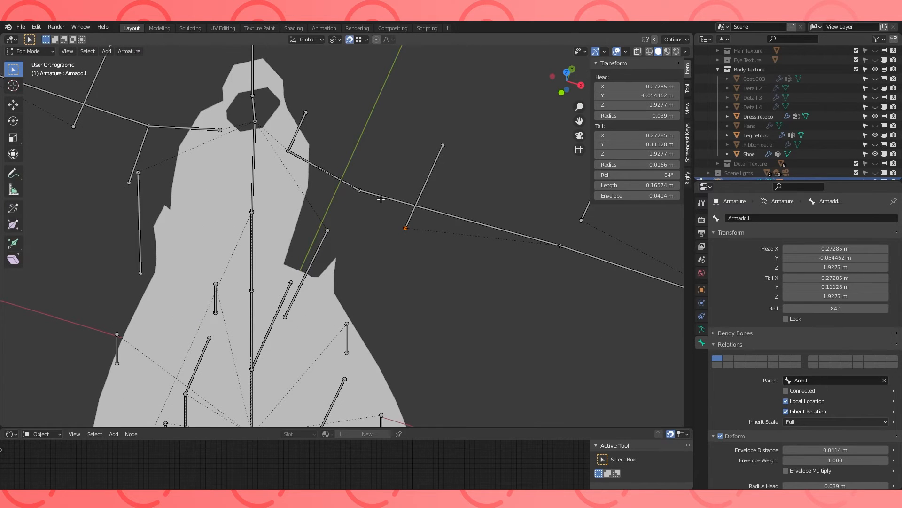
key("g")
left_click(358, 186)
left_click(442, 145)
key("g")
left_click(360, 188)
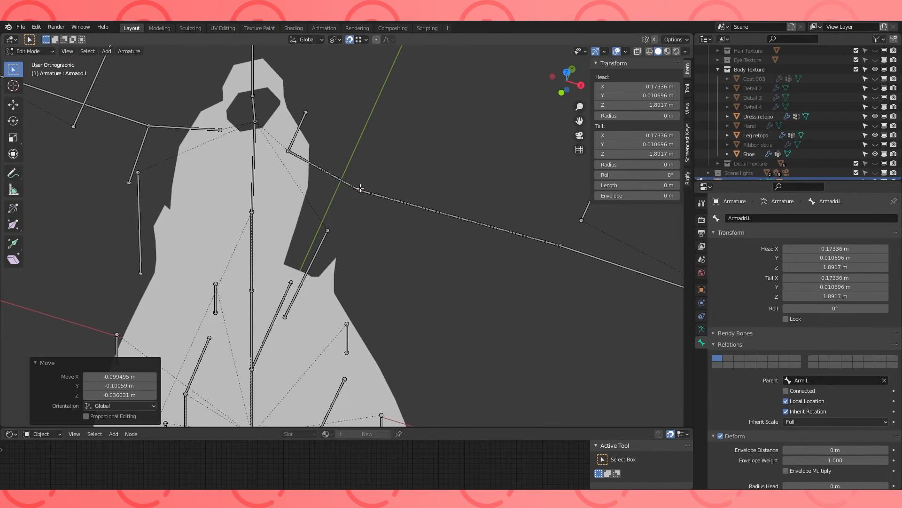
- Snap both ends of Elbowadd.L onto the elbow joint and pull its tail out along the Y axis
middle_click_drag(387, 146, 431, 191)
left_click(425, 219)
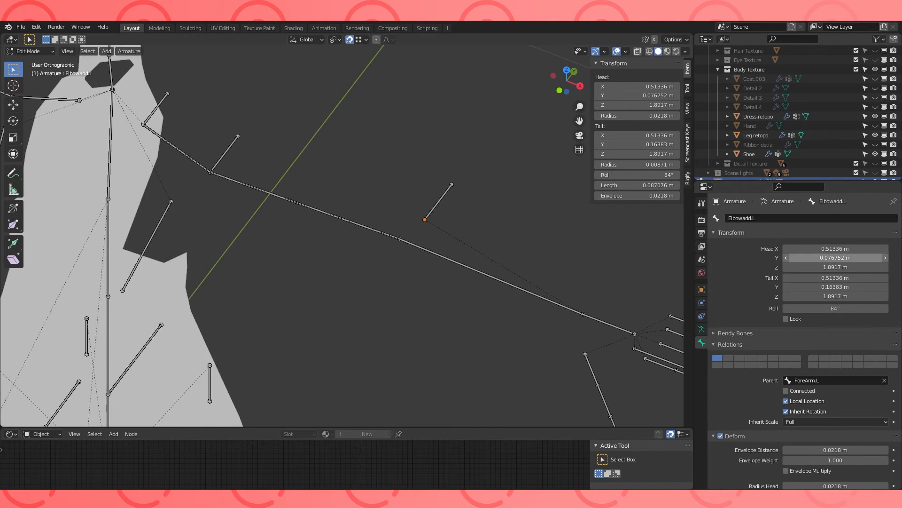
key("g")
left_click(400, 239)
left_click(452, 185)
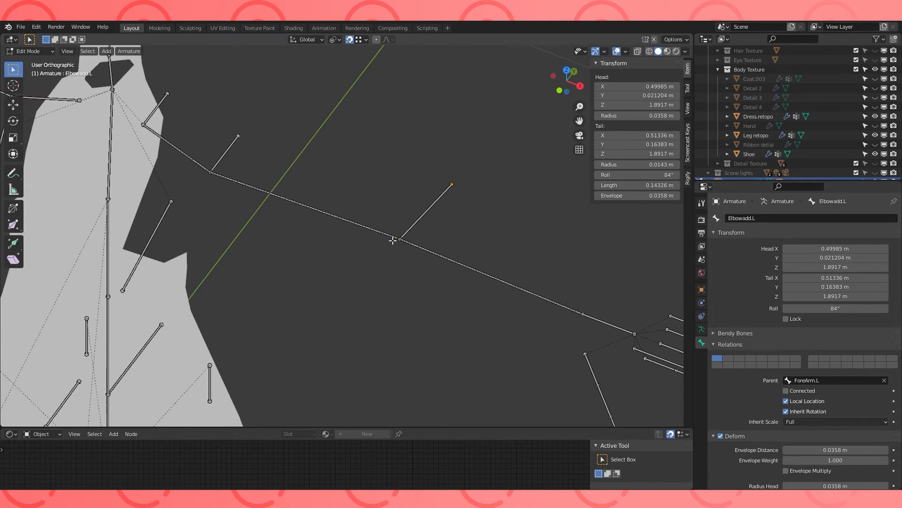
key("g")
left_click(399, 239)
key("g")
key("y")
left_click(435, 192)
- Show the coat again and disconnect Hand.L from its parent ForeArm.L
scroll(411, 234, "down", 3)
middle_click_drag(410, 234, 532, 240)
left_click(532, 240)
left_click(785, 390)
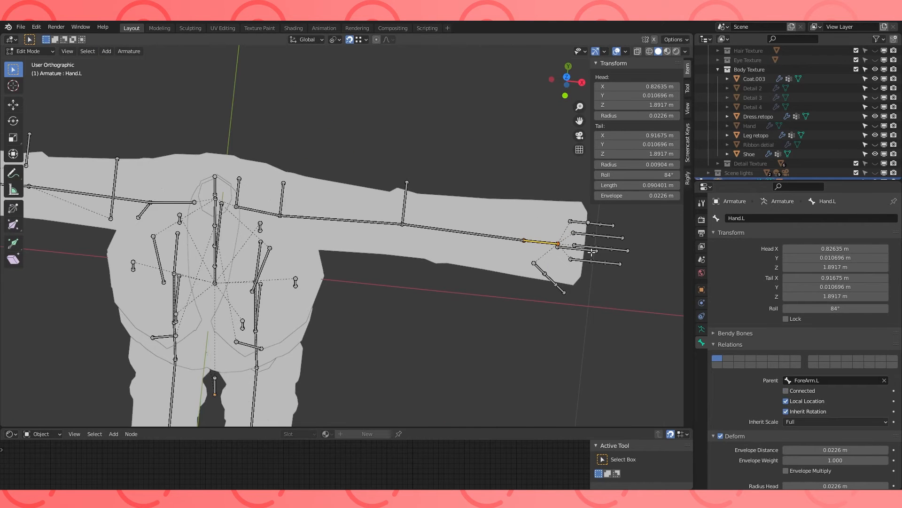
- In top view, place handadd.L on the forearm near the wrist and rotate it by -90°
key("KP_7")
middle_click_drag(568, 242, 497, 243, "shift")
left_click(476, 242)
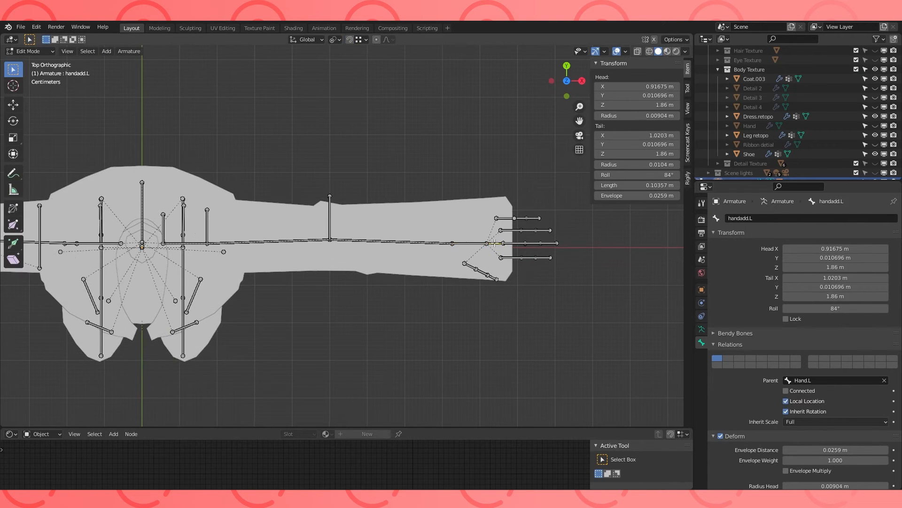
left_click(428, 215)
type("r-90")
left_click(421, 231)
- Exit armature editing with Coat.003 as the active object and return to Weight Paint mode
left_click(28, 51)
left_click(31, 82)
key("KP_1")
left_click(28, 51)
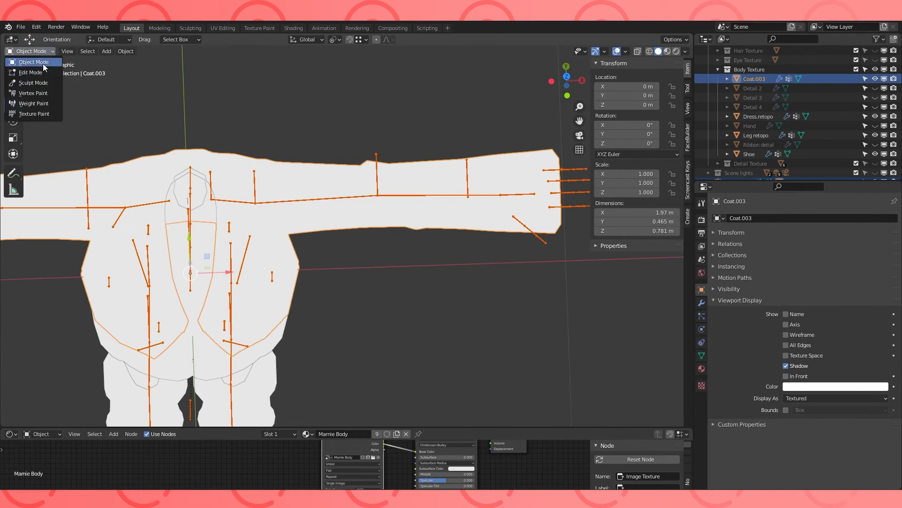
left_click(28, 103)
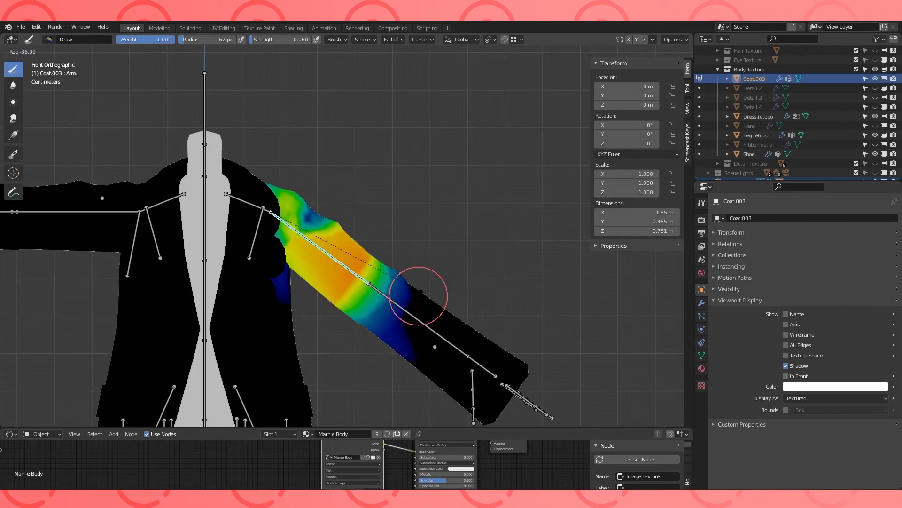
- Pose Arm.L with a -58.6° rotation and bend the forearm bone to test the sleeve's deformation
left_click(318, 258)
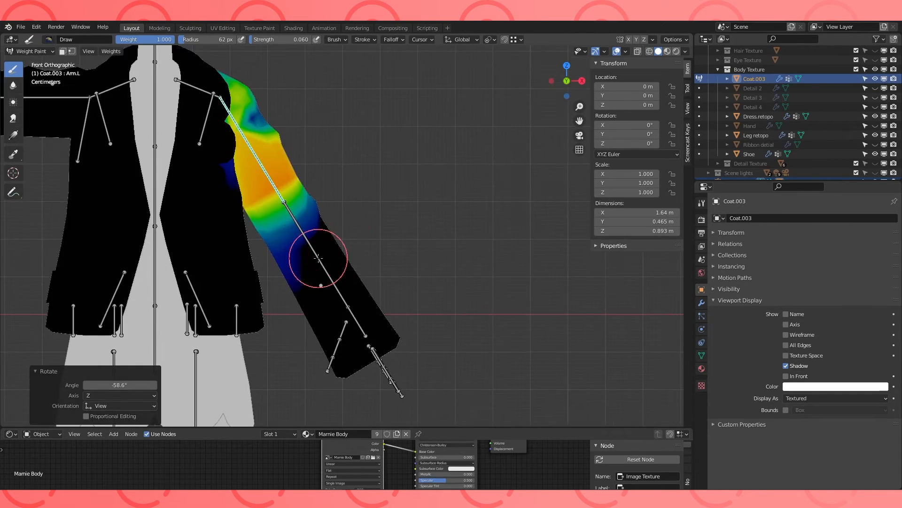
left_click(318, 258, "ctrl")
key("KP_3")
left_click(252, 312)
middle_click_drag(295, 213, 332, 237)
left_click(285, 233, "ctrl")
left_click(363, 172)
middle_click_drag(364, 171, 302, 179)
- From the back view, examine the Armadd.L weights, raise the arm by rotating Shoulder.L, and select Coat fluff.L
left_click(391, 166, "ctrl")
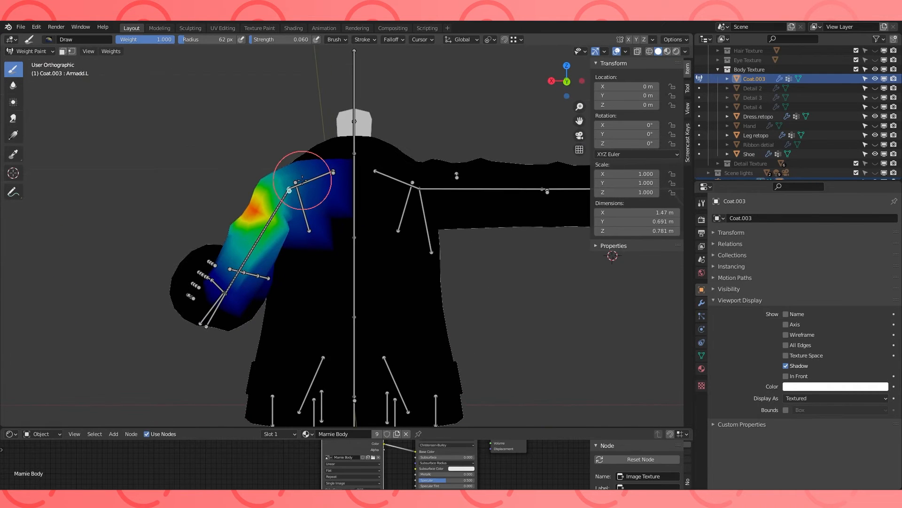
key("KP_3")
key("ctrl+KP_3")
key("ctrl+KP_1")
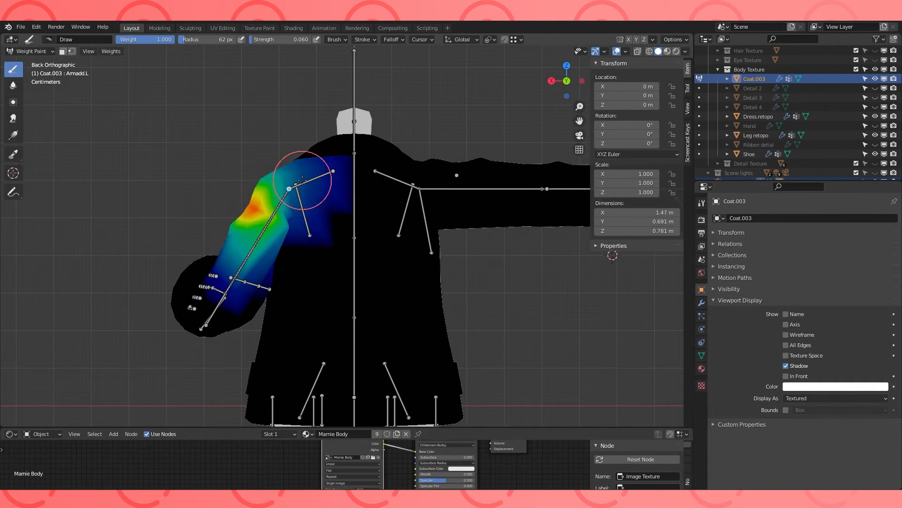
left_click(312, 180, "ctrl")
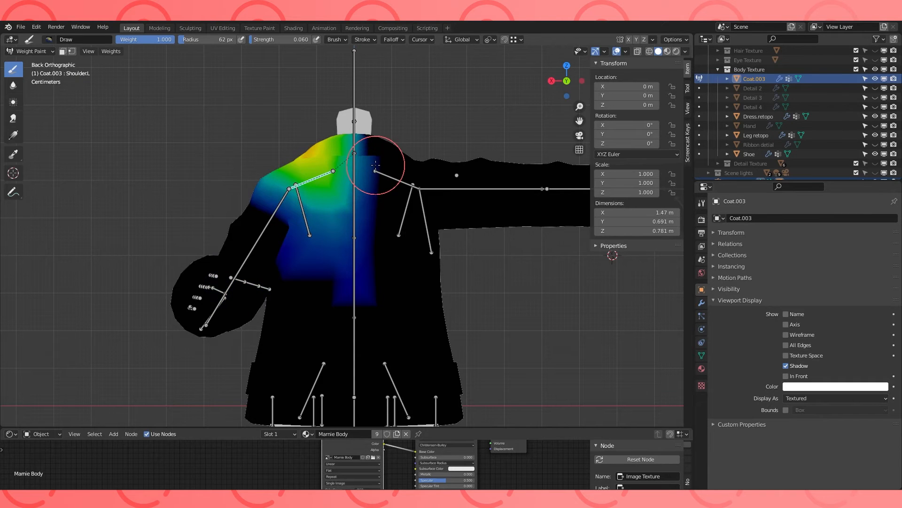
key("r")
left_click(298, 163)
left_click(286, 165, "ctrl")
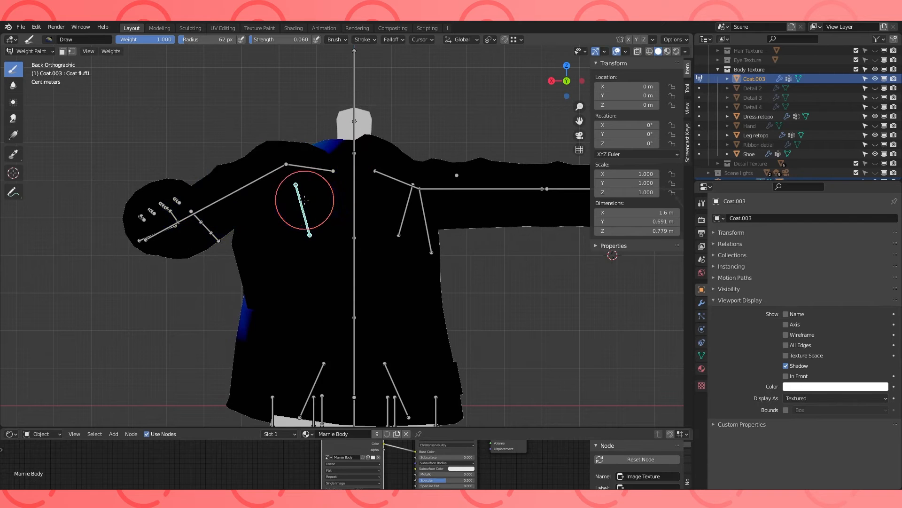
- Rotate one of the coat's upper bones in back view to test how its weights deform the mesh
middle_click_drag(296, 186, 348, 200)
left_click(352, 189, "ctrl")
key("KP_3")
key("ctrl+KP_1")
key("r")
left_click(404, 141)
- Clear the rotation of all bones and display the Shoulder.L weights on the coat
middle_click_drag(296, 233, 320, 179)
left_click(325, 125, "ctrl")
key("a")
key("alt+r")
left_click(325, 135, "ctrl")
middle_click_drag(305, 143, 468, 174)
middle_click_drag(464, 211, 434, 187)
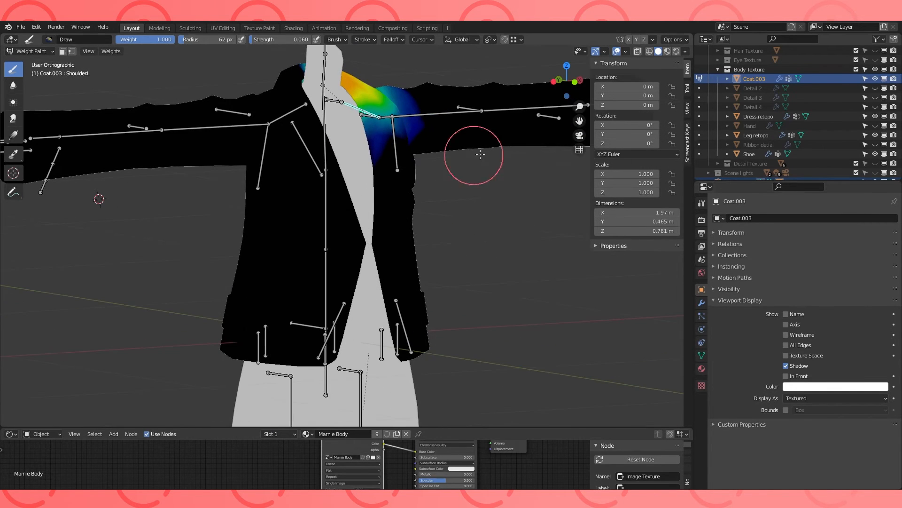
- Open the coat mesh for face editing in wireframe and hide the linked left body panel
left_click(650, 51)
key("Tab")
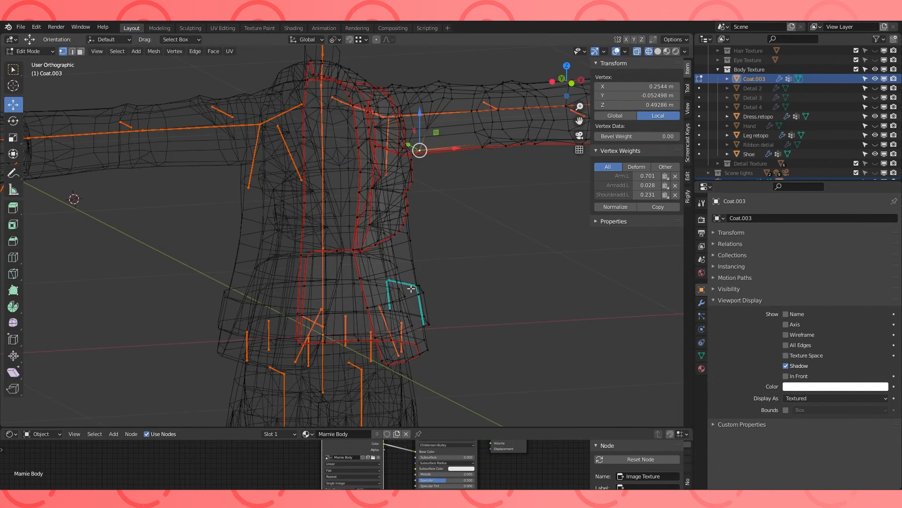
left_click(81, 51)
left_click(409, 250)
key("ctrl+l")
middle_click_drag(477, 238, 443, 177)
key("h")
- Hide the linked left sleeve faces and the neighbouring linked coat section
left_click(447, 140)
key("ctrl+l")
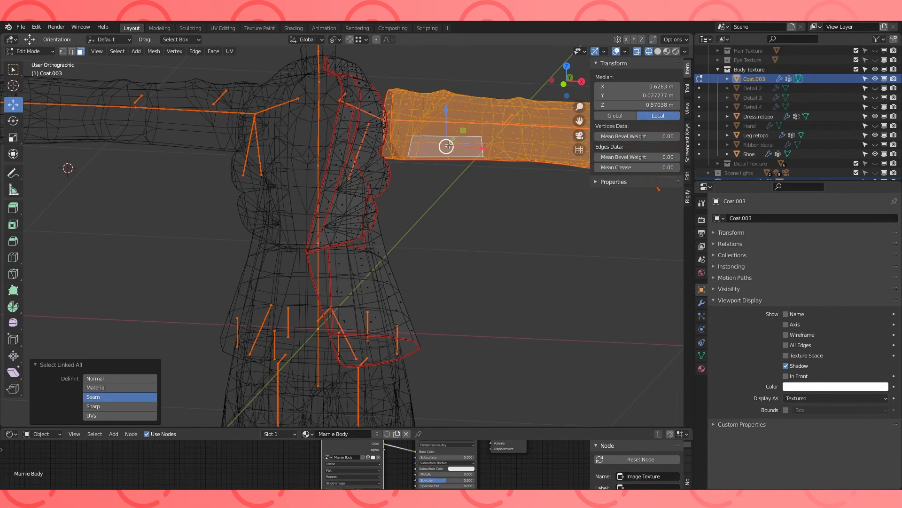
key("h")
middle_click_drag(447, 141, 413, 153)
left_click(304, 191)
key("ctrl+l")
key("h")
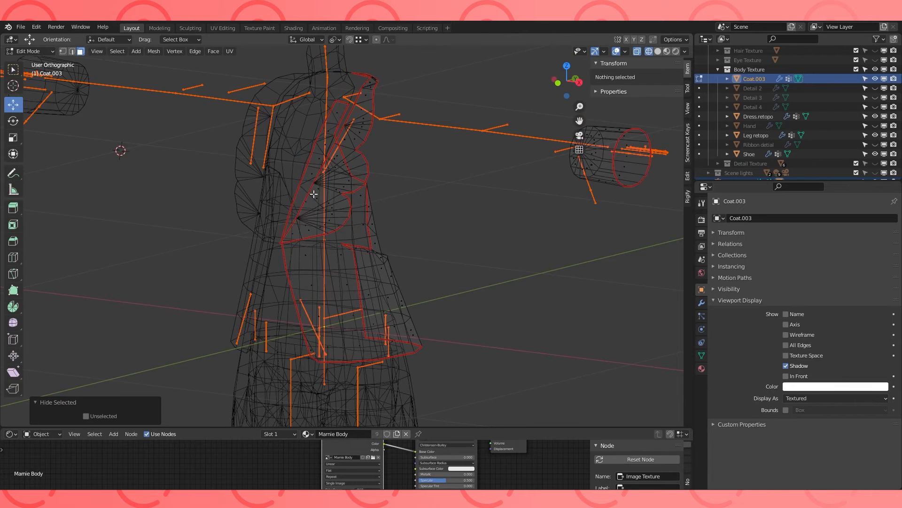
- Inspect the remaining coat geometry, restore solid shading and return to weight painting
middle_click_drag(305, 191, 381, 188)
left_click(658, 52)
middle_click_drag(442, 159, 394, 171)
key("Tab")
middle_click_drag(505, 179, 317, 164)
left_click(73, 50)
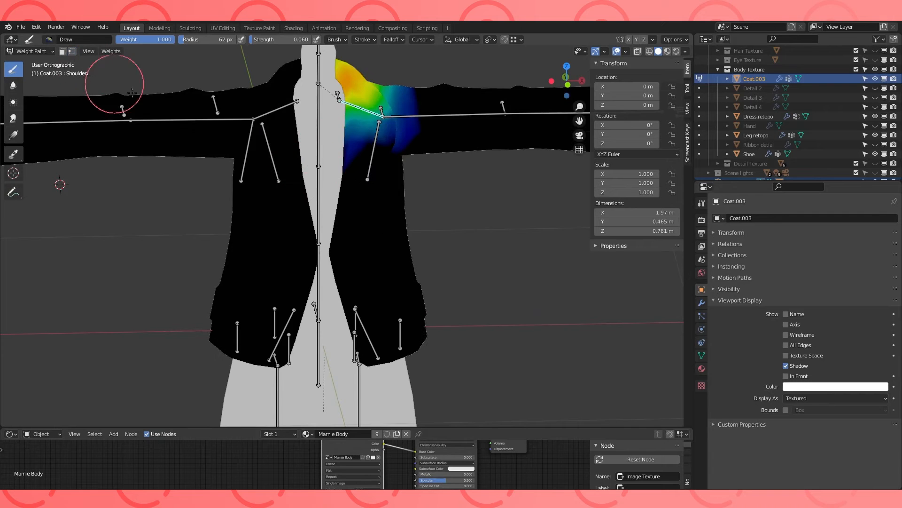
- Display the Coat flap.L weights and try moving that bone in front view
scroll(410, 211, "down", 2)
key("Tab")
key("Tab")
middle_click_drag(418, 225, 404, 217)
left_click(355, 301, "ctrl")
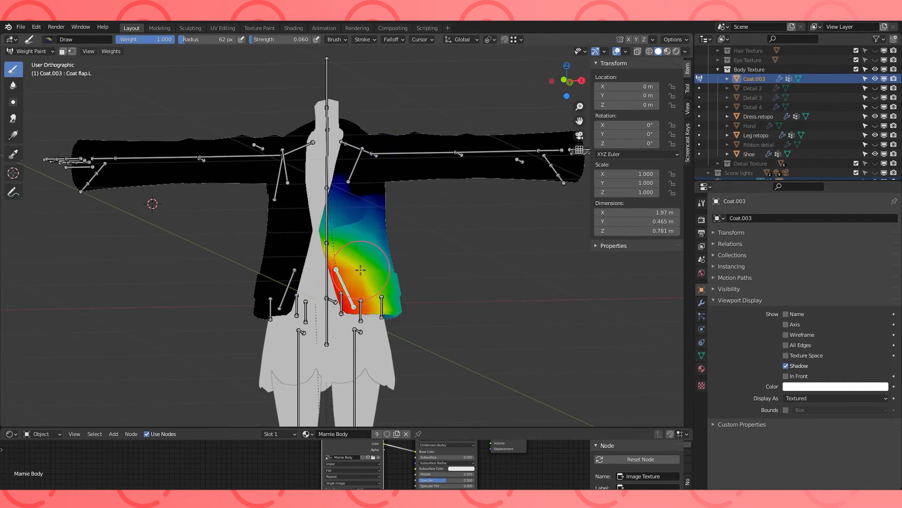
key("KP_1")
scroll(361, 266, "up", 1)
key("g")
right_click(346, 254)
- Open the armature for editing, raise the Coat flap.L bone and make it vertical by scaling X and Y to 0
key("ctrl+Tab")
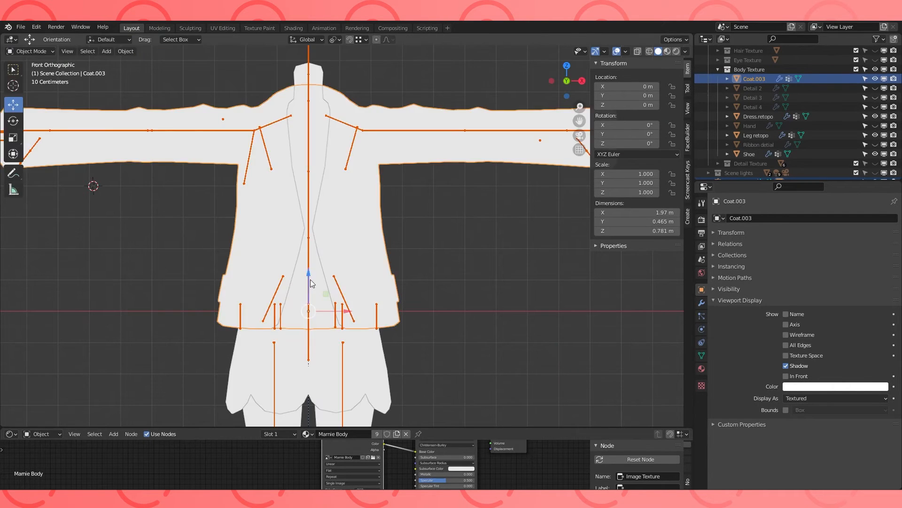
left_click(343, 311)
left_click(30, 51)
left_click(38, 83)
key("Tab")
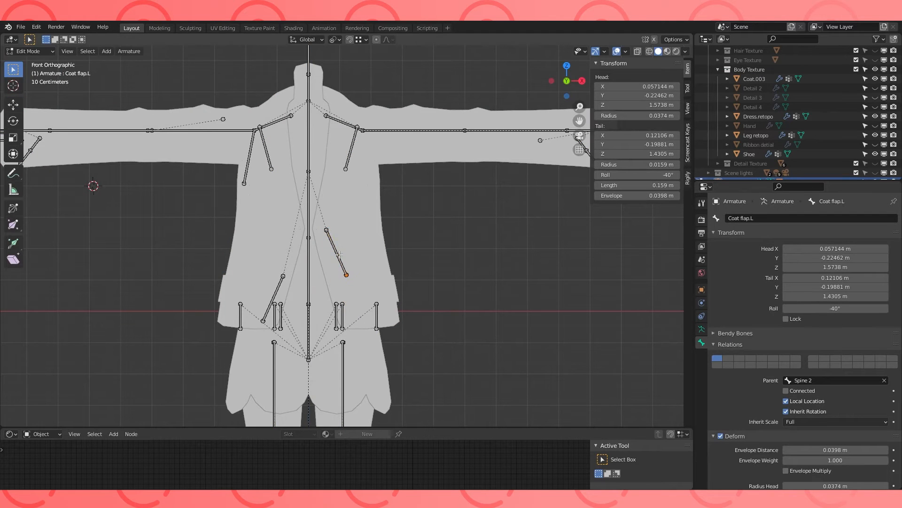
key("Return")
key("KP_3")
key("KP_1")
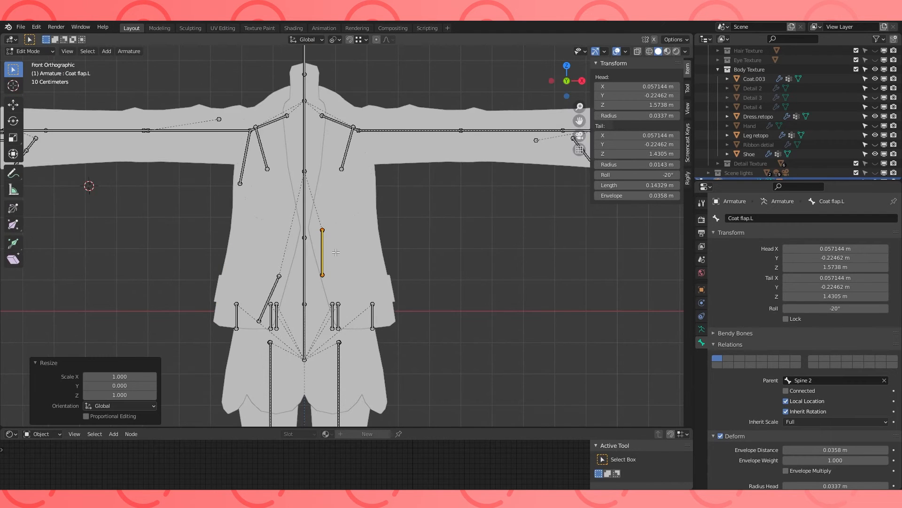
- Select the Coat fluff.L bone and make it horizontal by scaling Z to 0
left_click(330, 238)
left_click(349, 148)
middle_click_drag(352, 149, 293, 162)
key("s")
key("z")
key("0")
key("Return")
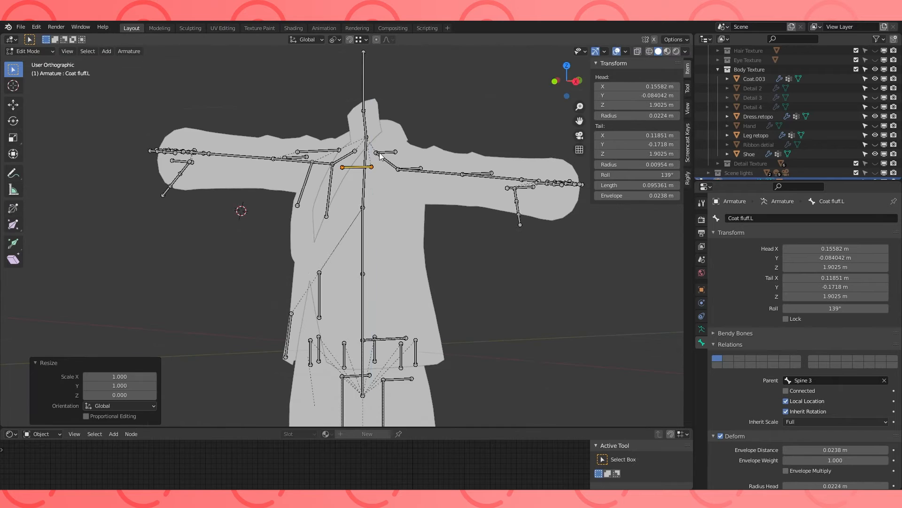
- Lower the Coat fluff.L bone in side view and align it front to back by scaling X to 0
key("KP_3")
key("g")
left_click(370, 175)
key("KP_1")
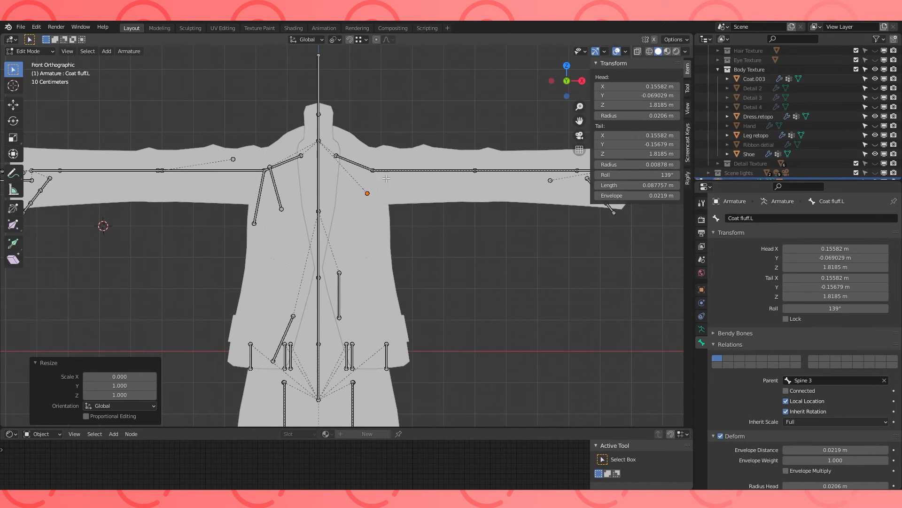
- Using wireframe display, move the Coat fluff.L bone about -0.065 m in X and -0.021 m in Z, and restore solid shading
key("shift+z")
key("g")
left_click(375, 181)
middle_click_drag(375, 180, 430, 204)
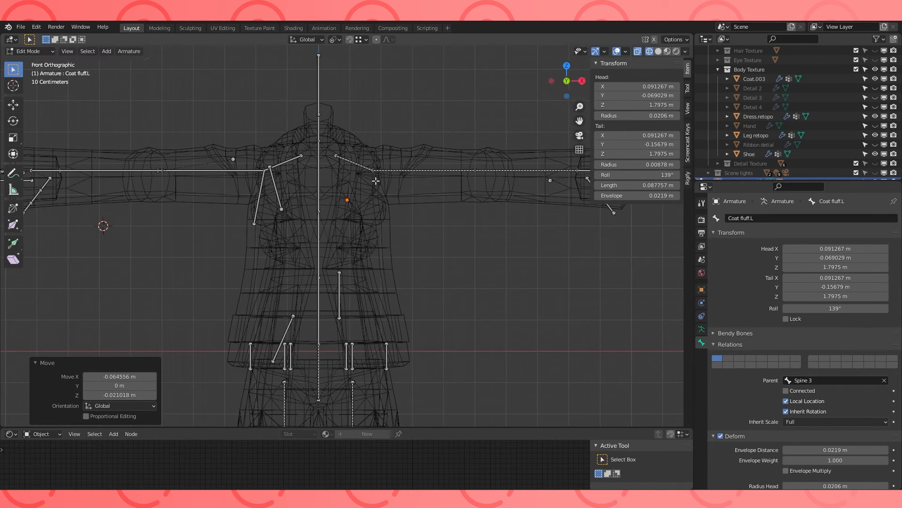
left_click(658, 51)
key("KP_1")
- Delete the right-side hand, elbow, arm and shoulder add bones together with the right coat fluff and coat flap bones
mouse_move(336, 155)
middle_mouse_down()
mouse_move(356, 185)
mouse_move(347, 203)
middle_mouse_up()
scroll(346, 203, "down", 2)
left_click(265, 165)
left_click(211, 162, "shift")
left_click(117, 196, "shift")
middle_click_drag(201, 195, 224, 164)
left_click(303, 262, "shift")
left_click(290, 137, "shift")
left_click(267, 147, "shift")
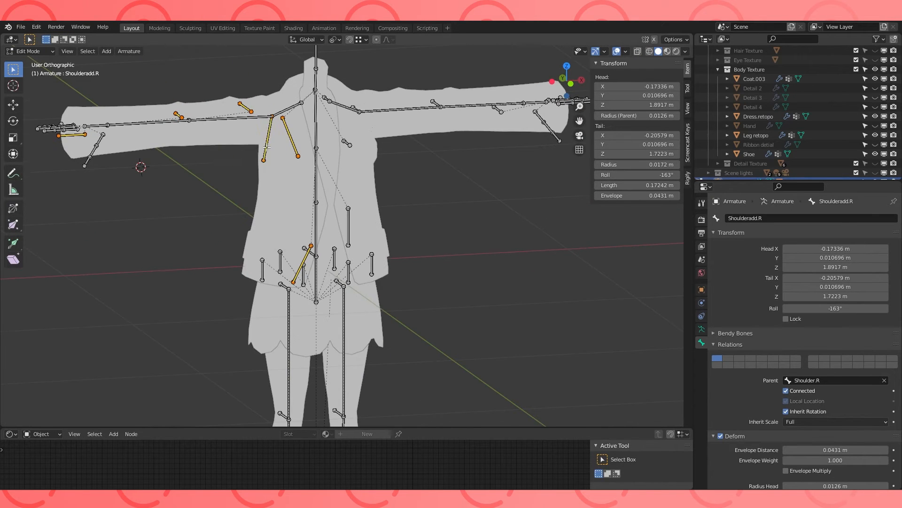
left_click(235, 151)
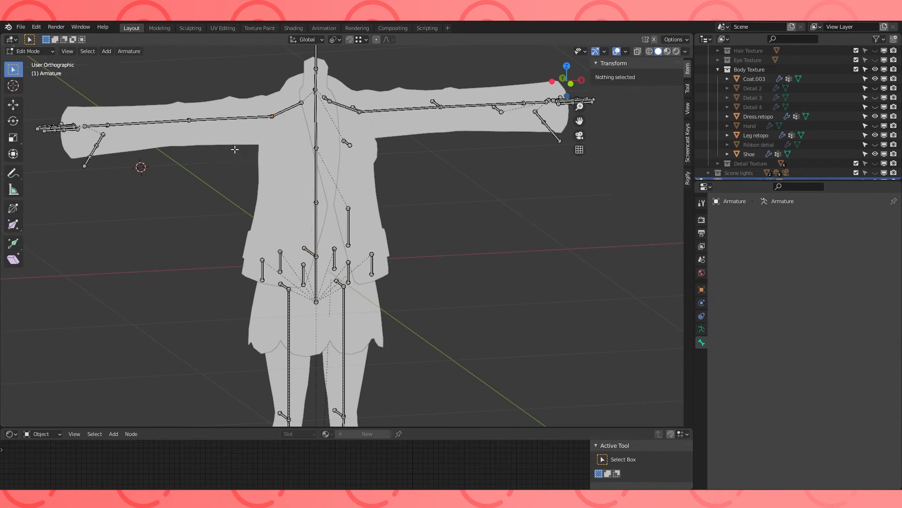
- Select the left coat flap, coat fluff, shoulder, arm, elbow and hand add bones and symmetrize them to the right side
middle_click_drag(301, 188, 288, 201)
left_click(340, 231)
middle_click_drag(344, 101, 353, 141)
left_click(366, 103, "shift")
left_click(450, 100, "shift")
middle_click_drag(450, 100, 453, 122)
middle_click_drag(452, 121, 497, 115, "shift")
left_click(436, 121, "shift")
left_click(128, 51)
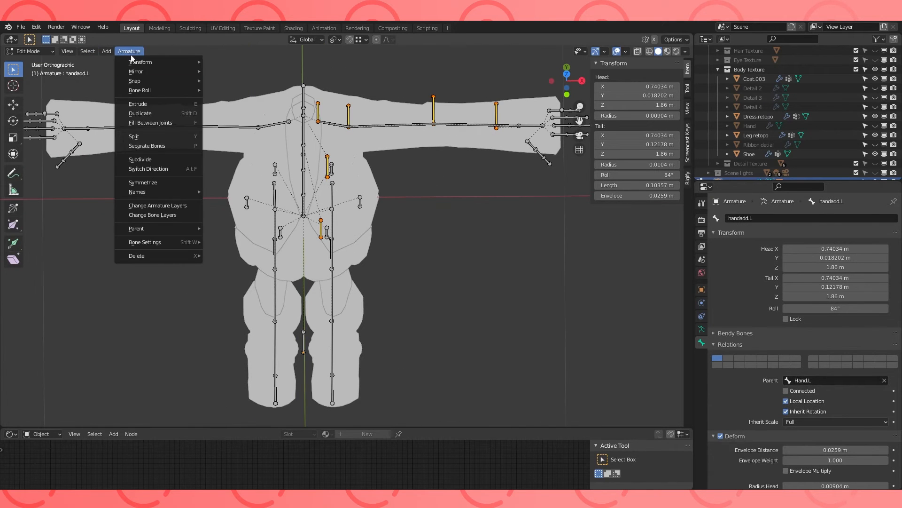
left_click(157, 182)
- Leave armature editing, select the coat along with the armature, enter weight painting and choose a bone
left_click(34, 62)
left_click(254, 143, "shift")
left_click(29, 51)
left_click(34, 103)
left_click(258, 110, "ctrl")
- Check the weights of several coat bones and try rotating the selected one in front view
middle_click_drag(263, 136, 265, 114)
left_click(281, 163, "ctrl")
key("KP_1")
left_click(328, 159, "ctrl")
middle_click_drag(394, 187, 369, 213, "shift")
key("r")
right_click(368, 213)
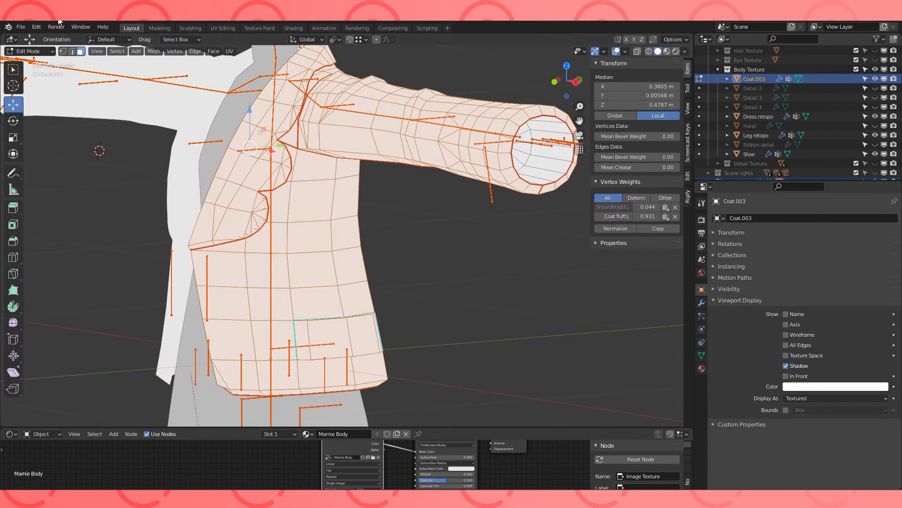
- Remove all selected coat vertices except the left lapel fluff from the Coat fluff.L vertex group
key("ctrl+l")
left_click(264, 171)
key("ctrl+l")
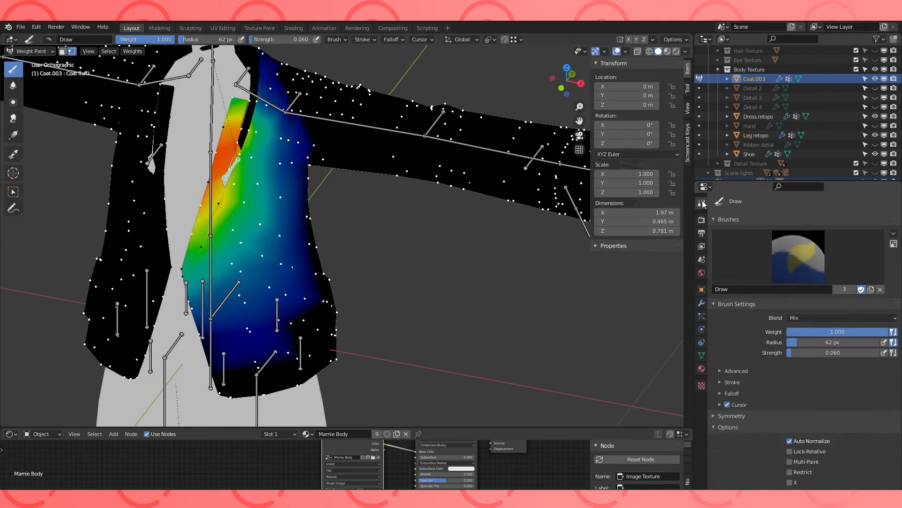
left_click(702, 356)
left_click(780, 305)
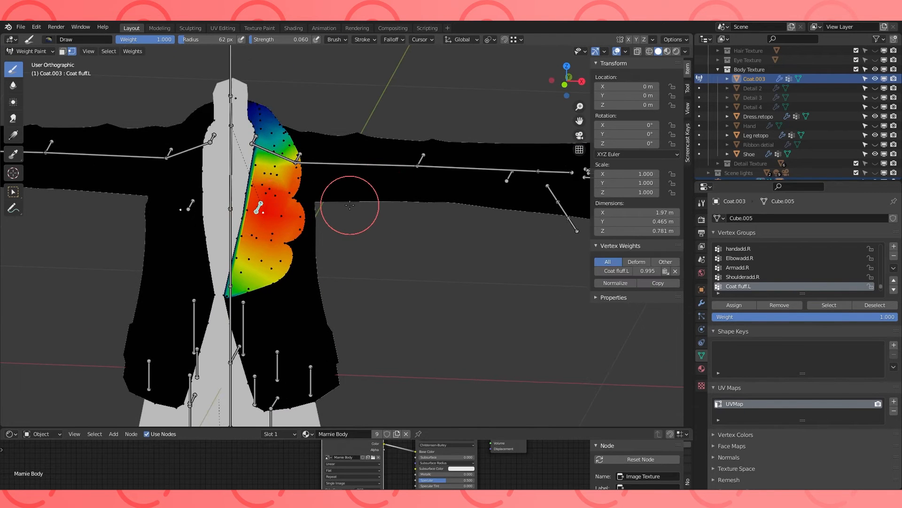
- Try rotating the Coat fluff.L bone in front view to test the lapel's deformation
key("KP_1")
key("r")
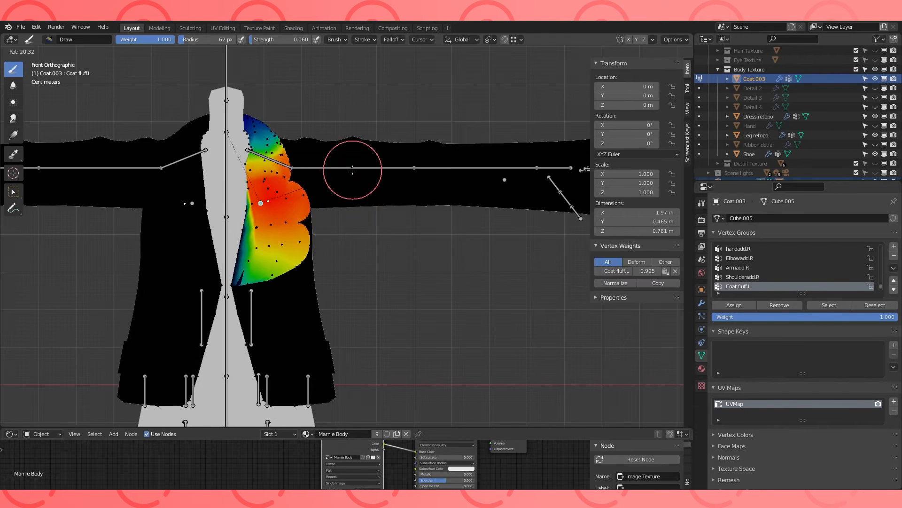
middle_click_drag(363, 198, 378, 176)
middle_click_drag(197, 291, 247, 320)
scroll(248, 320, "up", 4)
right_click(244, 321)
- Select the linked lapel vertices and set the Draw brush to weight 0 with strength 0.121
middle_click_drag(329, 291, 87, 232)
middle_click_drag(245, 190, 275, 371)
scroll(253, 349, "down", 3)
middle_click_drag(268, 236, 278, 231)
key("Tab")
key("ctrl+l")
key("Tab")
mouse_move(273, 272)
middle_mouse_down()
mouse_move(266, 277)
mouse_move(286, 269)
middle_mouse_up()
left_click(13, 69)
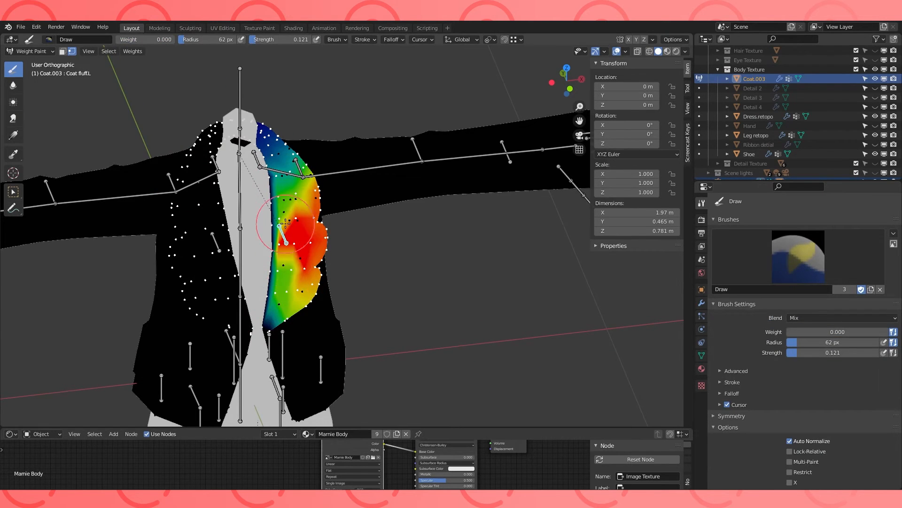
- Choose the Blur brush and assign a weight of 1.000 to the selected lapel vertex in Coat fluff.L
scroll(285, 263, "up", 5)
left_click(13, 86)
middle_click_drag(258, 228, 316, 189)
left_click(702, 355)
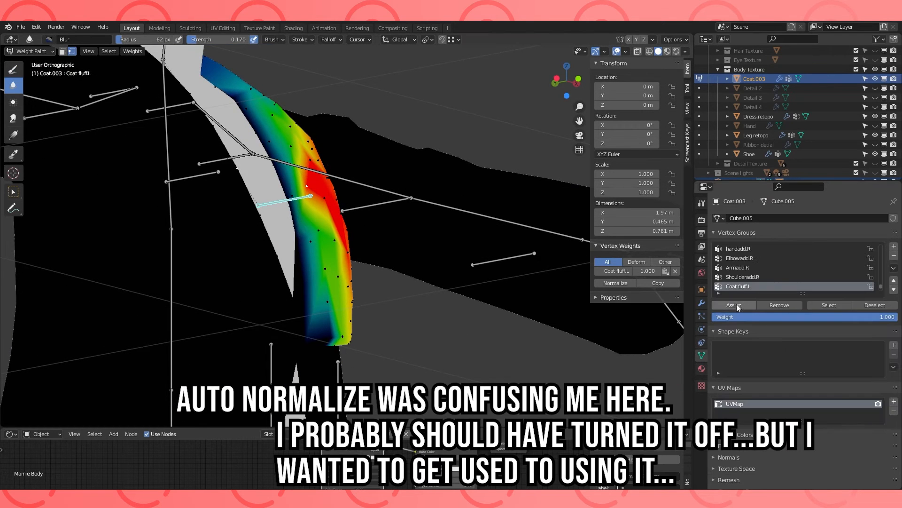
left_click_drag(734, 316, 736, 316)
- Pick individual vertices near the lapel's inner edge and assign them to Coat fluff.L, with weight 0.256 for the upper one
middle_click_drag(418, 193, 386, 249)
key("a")
left_click(289, 287, "ctrl")
left_click(738, 308)
middle_click_drag(324, 247, 305, 264)
left_click(302, 240, "ctrl")
mouse_move(304, 205)
middle_mouse_down()
mouse_move(324, 226)
mouse_move(332, 221)
middle_mouse_up()
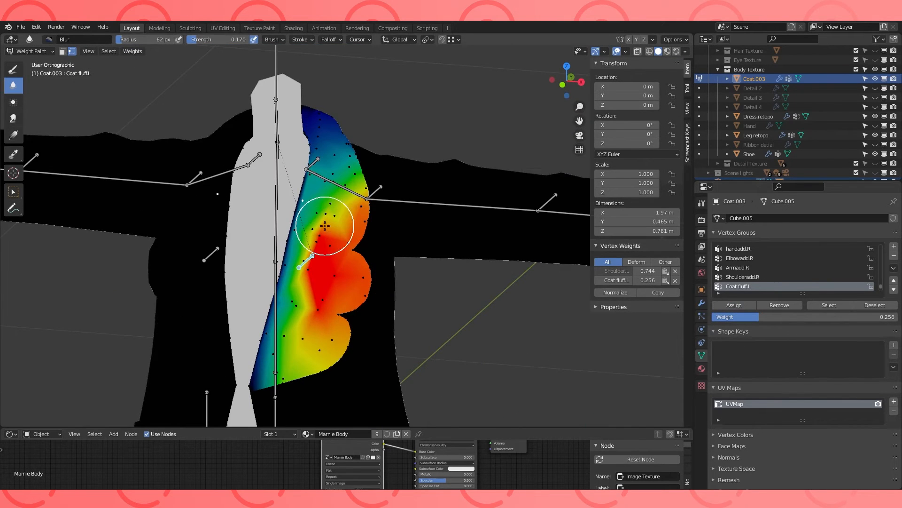
- Extend the vertex selection to all linked lapel geometry on both sides of the coat
key("Tab")
key("ctrl+l")
key("Tab")
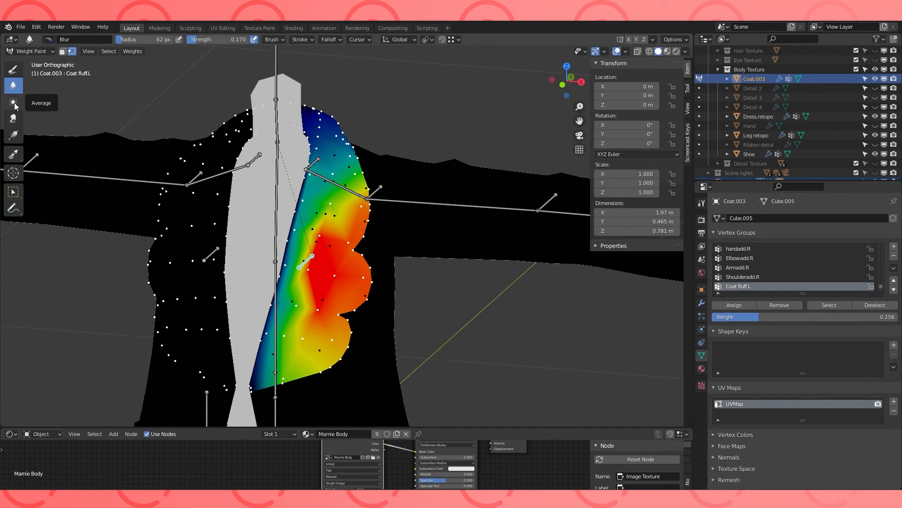
- Adjust the normals of the selected lapel faces in mesh editing and return to weight painting
mouse_move(335, 222)
middle_mouse_down()
mouse_move(303, 235)
mouse_move(333, 252)
middle_mouse_up()
key("Tab")
key("alt+n")
left_click(335, 269)
key("Tab")
key("Tab")
key("alt+n")
left_click(324, 254)
key("Tab")
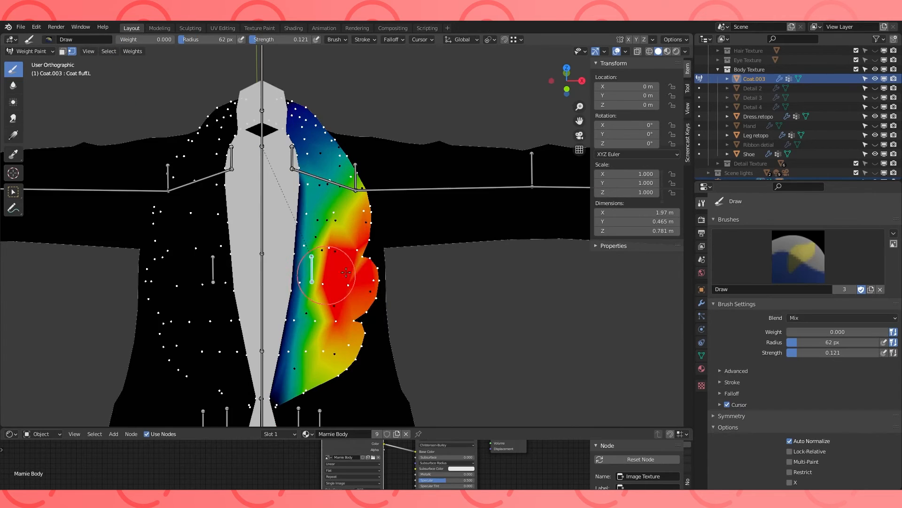
- Examine an upper lapel vertex's weights and select a loop of vertices through the lapel
middle_click_drag(404, 234, 324, 233)
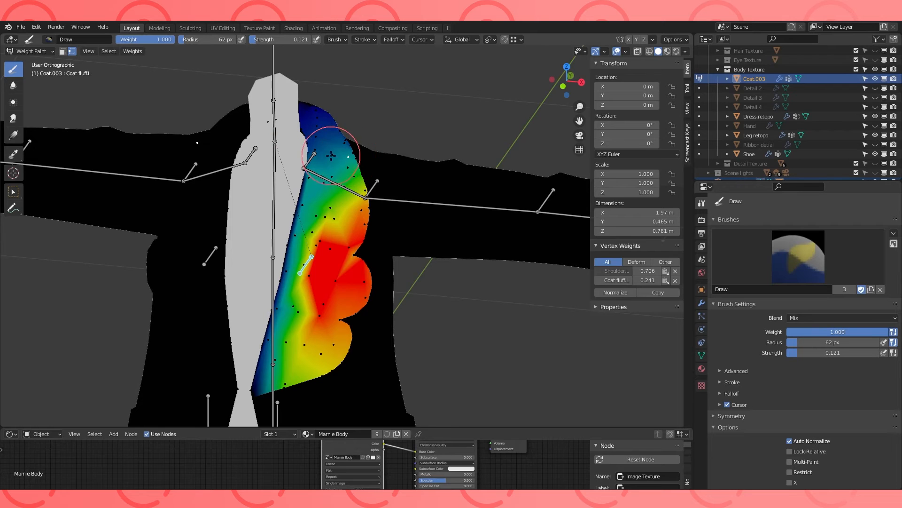
left_click(334, 154, "ctrl")
middle_click_drag(336, 154, 315, 164)
key("Tab")
left_click(331, 198)
left_click(331, 216, "alt+shift")
key("Tab")
- Extend the vertex selection down the lapel and set the Draw brush to weight 0, radius 17 px and strength 0.467
key("Tab")
middle_click_drag(346, 261, 355, 252)
left_click(365, 231, "shift")
left_click(316, 363, "ctrl")
key("Tab")
middle_click_drag(315, 357, 324, 334)
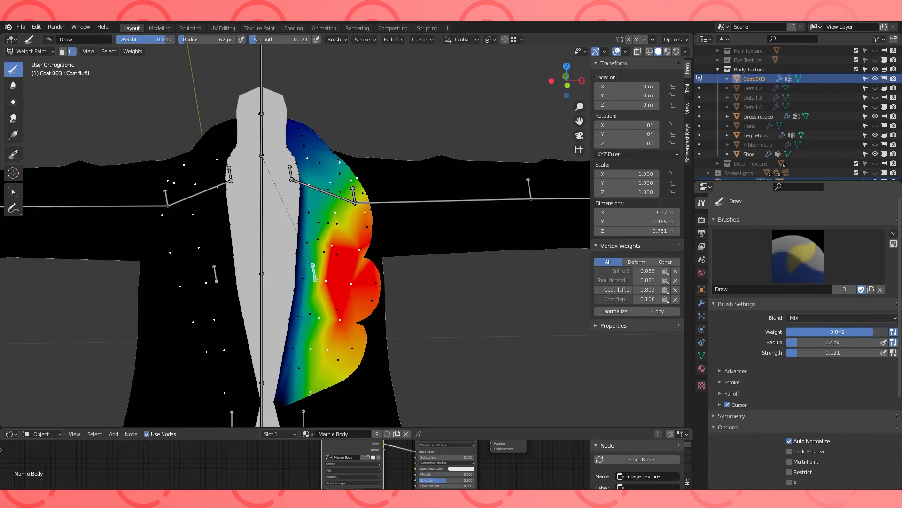
middle_click_drag(328, 279, 369, 277)
scroll(365, 280, "up", 2)
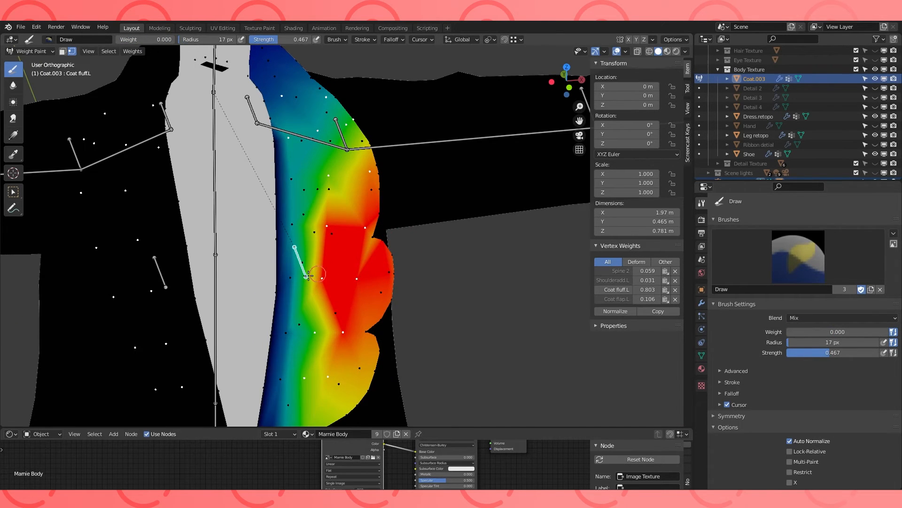
- Try Weight Gradient strokes across the selected lapel vertices and undo them
left_click(841, 318)
left_click(866, 403)
middle_click_drag(389, 289, 330, 223)
left_click(13, 135)
left_click_drag(278, 369, 341, 215)
key("ctrl+z")
left_click_drag(314, 379, 345, 315)
key("ctrl+z")
- Select all linked lapel geometry in mesh editing and return to weight painting
middle_click_drag(344, 319, 376, 339)
left_click_drag(211, 324, 282, 235)
mouse_move(405, 319)
middle_mouse_down()
mouse_move(309, 291)
mouse_move(399, 294)
mouse_move(297, 268)
mouse_move(371, 287)
mouse_move(344, 288)
middle_mouse_up()
key("Tab")
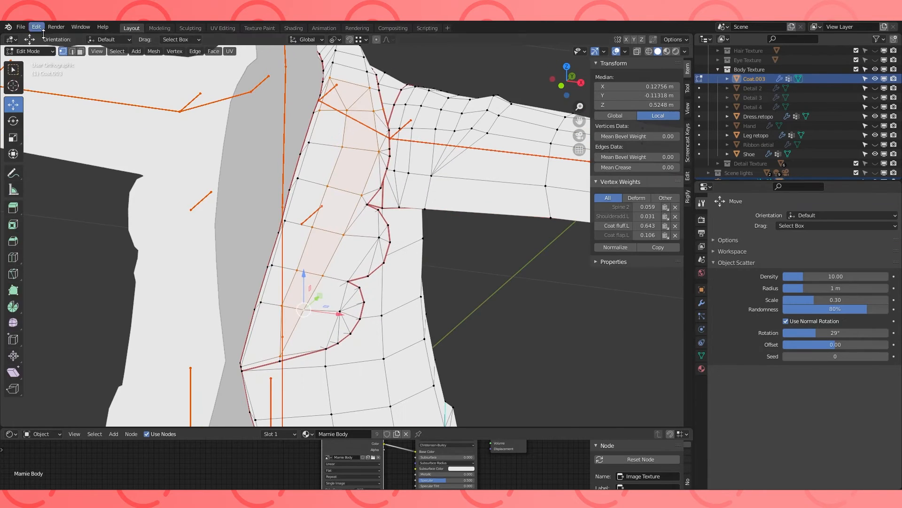
left_click(81, 50)
left_click(353, 254)
key("ctrl+l")
key("Tab")
- Apply linear weight gradients over the Coat fluff.L lapel at weight 1 and strength 0.116, and smooth the resulting weights
left_click_drag(313, 382, 313, 379)
left_click_drag(310, 283, 310, 301)
left_click(822, 236)
mouse_move(346, 375)
left_mouse_down()
mouse_move(329, 282)
mouse_move(327, 192)
mouse_move(314, 225)
left_mouse_up()
key("ctrl+z")
left_click_drag(836, 226, 796, 226)
left_click_drag(352, 366, 324, 181)
left_click_drag(357, 364, 342, 227)
middle_click_drag(342, 227, 316, 166)
left_click(132, 51)
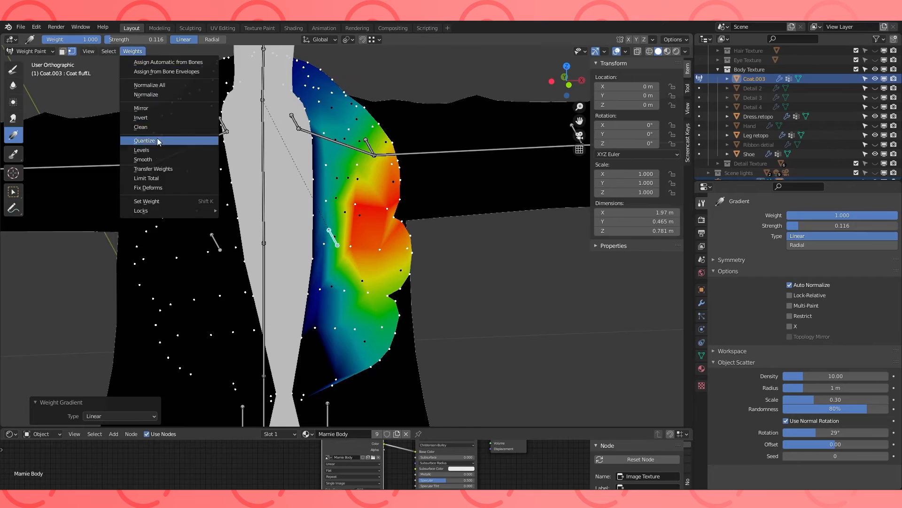
left_click(141, 160)
- Remove the selected vertices at the back of the collar from the Coat fluff.L group and smooth the lapel weights
mouse_move(360, 240)
middle_mouse_down()
mouse_move(381, 193)
mouse_move(478, 233)
mouse_move(393, 242)
mouse_move(373, 191)
mouse_move(467, 223)
mouse_move(352, 280)
mouse_move(382, 175)
middle_mouse_up()
key("Tab")
left_click(383, 164)
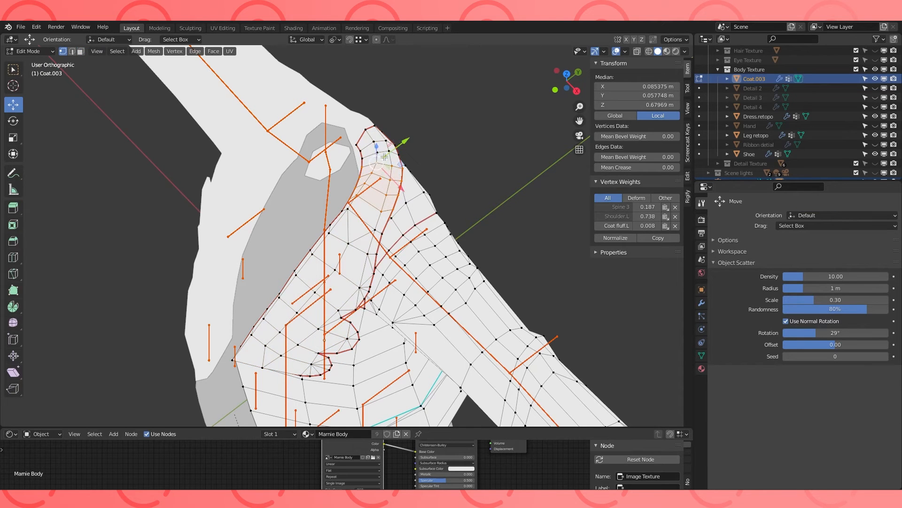
key("Tab")
left_click(701, 355)
left_click(779, 305)
mouse_move(324, 195)
middle_mouse_down()
mouse_move(364, 191)
mouse_move(412, 141)
mouse_move(551, 205)
mouse_move(325, 286)
middle_mouse_up()
left_click(133, 51)
left_click(167, 145)
- Test the lapel deformation by rotating the Coat fluff.L bone in front view, and cancel the rotation
left_click(326, 286, "ctrl")
key("KP_1")
key("r")
right_click(421, 291)
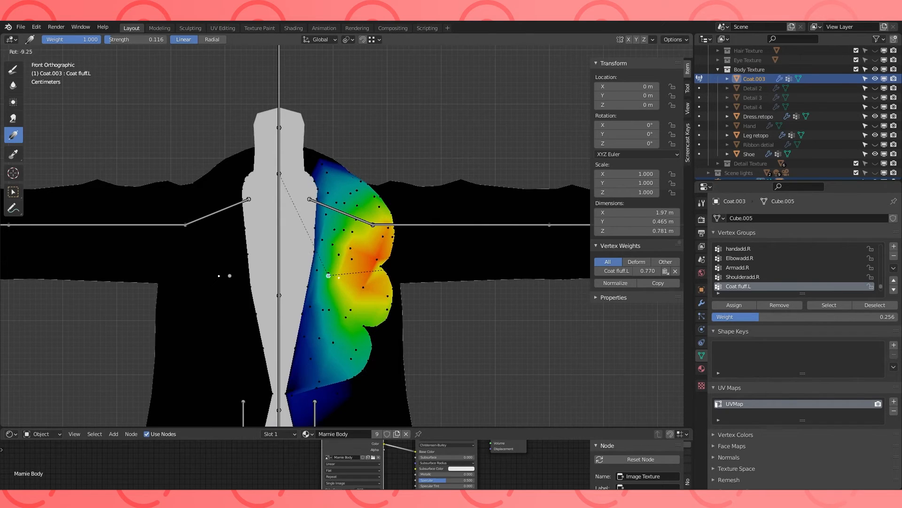
scroll(379, 271, "up", 1)
middle_click_drag(410, 271, 386, 286)
- Paint Coat fluff.L weight along the lapel's outer edge with the Draw brush at weight 1 and strength 0.116
left_click(14, 69)
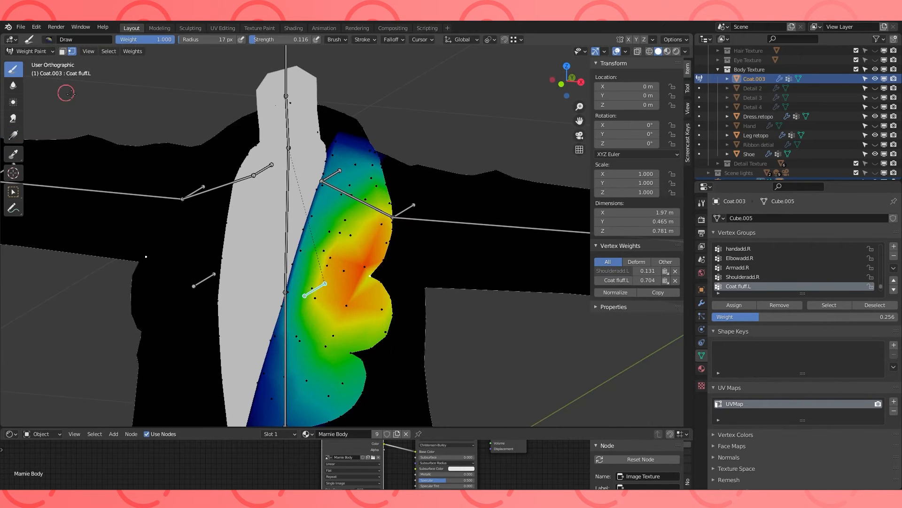
left_click(702, 203)
left_click(841, 318)
left_click(371, 275)
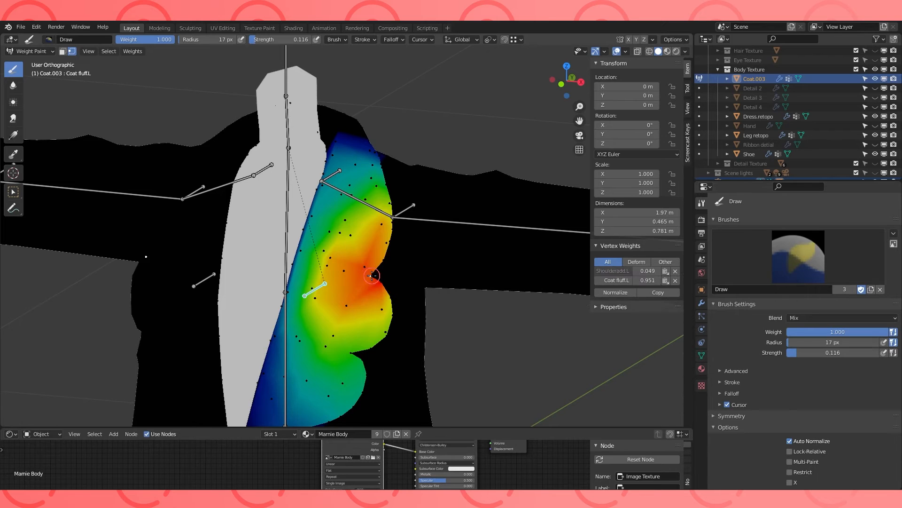
right_click(389, 259)
right_click(376, 243)
right_click(388, 248)
- Show the mesh as wireframe and adjust weights on the outer lapel vertices, undoing the last change
mouse_move(379, 261)
middle_mouse_down()
mouse_move(351, 276)
mouse_move(497, 275)
mouse_move(316, 263)
mouse_move(404, 274)
mouse_move(385, 239)
mouse_move(333, 235)
middle_mouse_up()
scroll(350, 276, "up", 2)
left_click(649, 50)
right_click(371, 277)
right_click(357, 179)
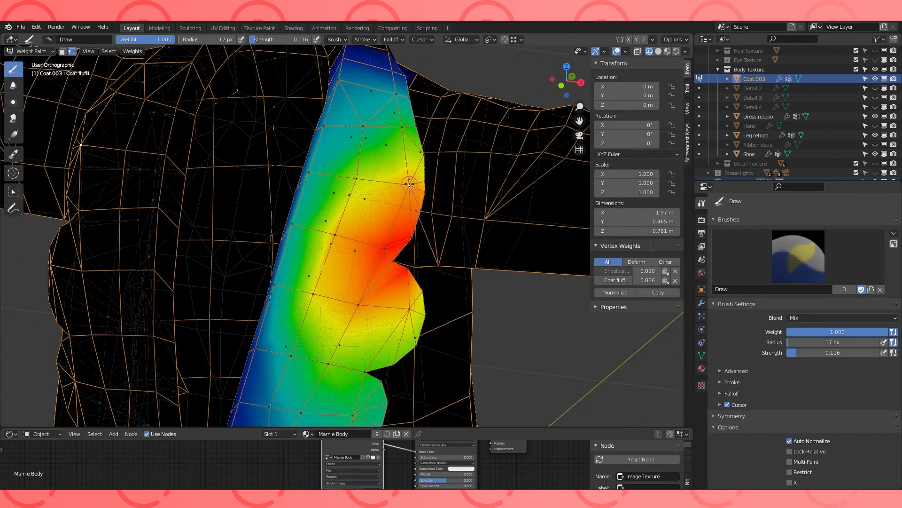
middle_click_drag(409, 183, 425, 224)
key("ctrl+z")
- Isolate the lapel for painting by selecting all of its linked geometry with face selection masking
mouse_move(434, 279)
middle_mouse_down()
mouse_move(433, 299)
mouse_move(397, 294)
middle_mouse_up()
key("m")
key("alt+a")
right_click(367, 190)
key("ctrl+l")
key("Tab")
key("Tab")
middle_click_drag(382, 217, 384, 209)
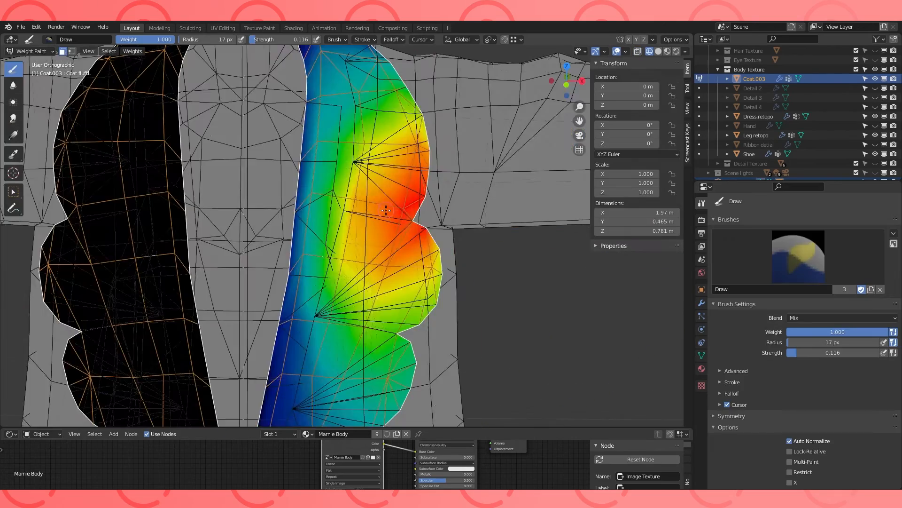
- Blend the masked lapel's weights with the Blur brush at 59 px radius, increasing the brush strength
scroll(385, 209, "down", 3)
left_click(10, 89)
left_click(362, 257)
middle_click_drag(362, 256, 336, 301)
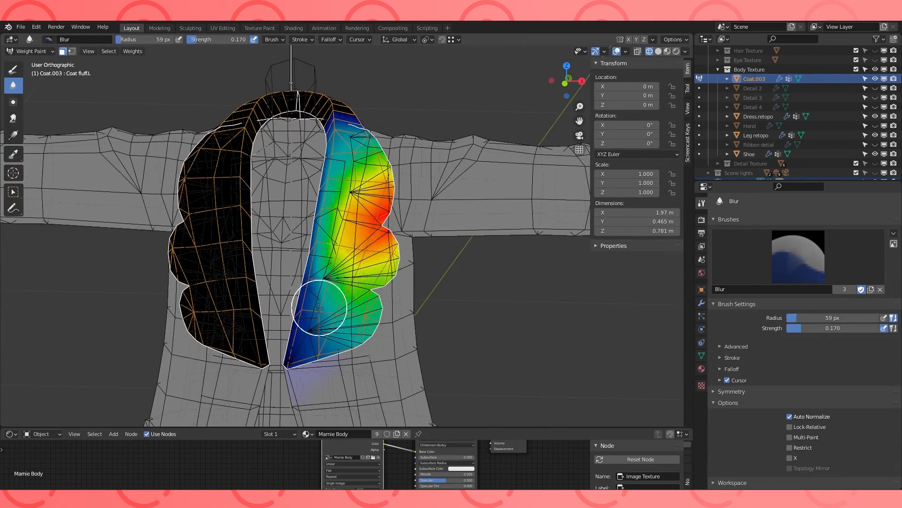
left_click_drag(808, 328, 879, 329)
scroll(389, 315, "up", 2)
mouse_move(389, 315)
middle_mouse_down()
mouse_move(322, 222)
mouse_move(365, 324)
middle_mouse_up()
- Return to the Draw brush, restore solid shading and turn off selection masking
left_click(13, 69)
left_click(658, 51)
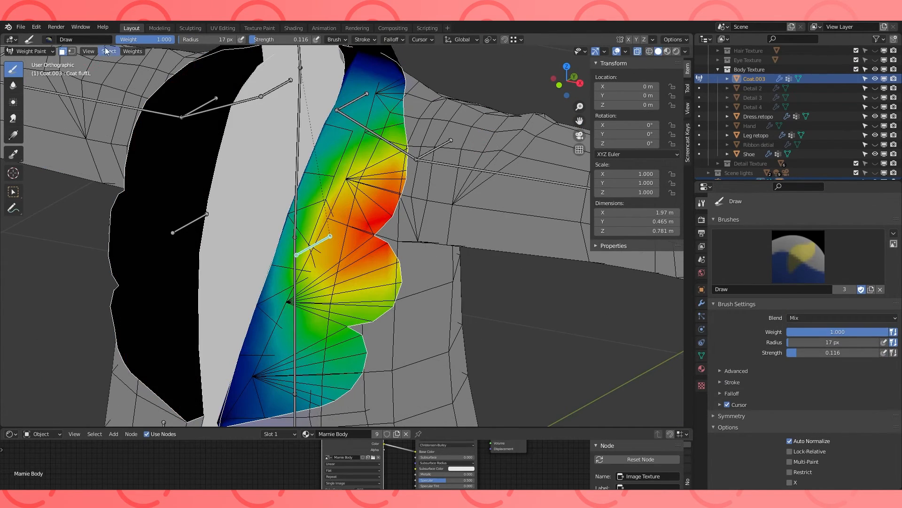
left_click(71, 50)
scroll(351, 206, "down", 2)
middle_click_drag(352, 205, 384, 215)
left_click(667, 51)
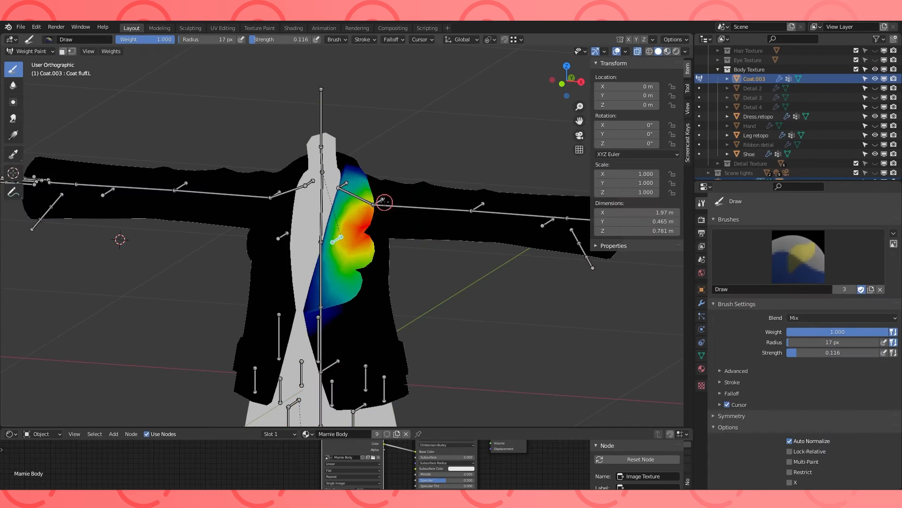
- Select the Shoulderadd.L bone and set the Draw brush to weight 0 with an 85 px radius
left_click(384, 202, "ctrl")
left_click(344, 184, "ctrl")
middle_click_drag(511, 262, 390, 242)
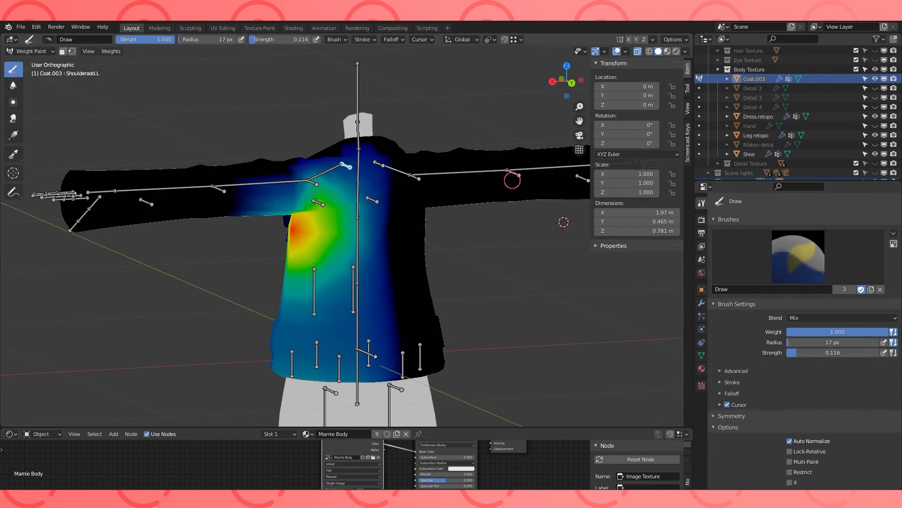
middle_click_drag(512, 180, 404, 175)
left_click(836, 318)
left_click_drag(836, 331, 788, 333)
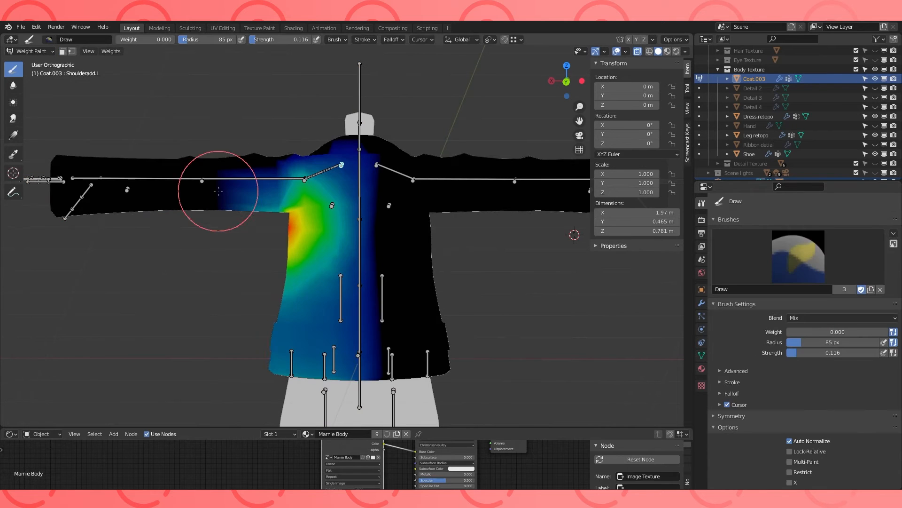
- Turn on vertex selection masking and assign the selected upper sleeve vertices a weight of 0 in Shoulderadd.L
left_click(702, 356)
left_click(71, 51)
left_click(735, 306)
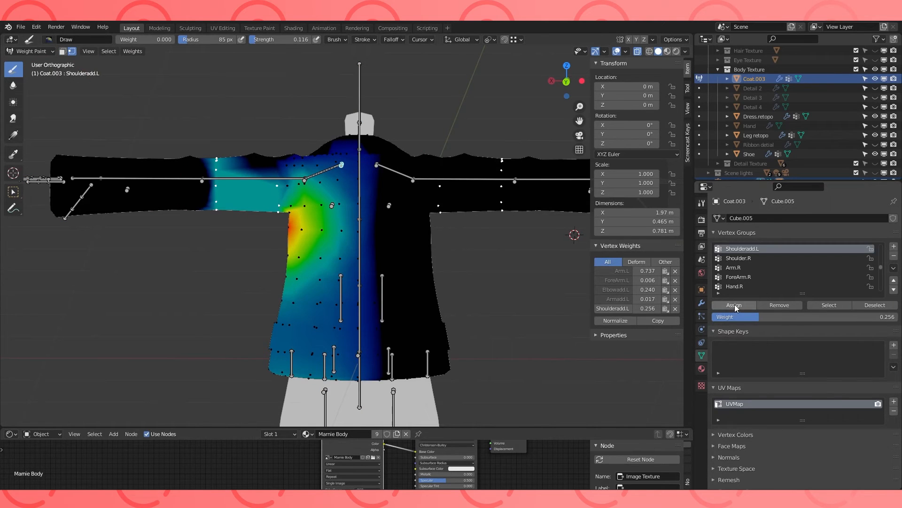
left_click(768, 307)
- Select the lower rows of coat body vertices in wireframe and assign them weight 0 in Shoulderadd.L
key("Tab")
key("shift+z")
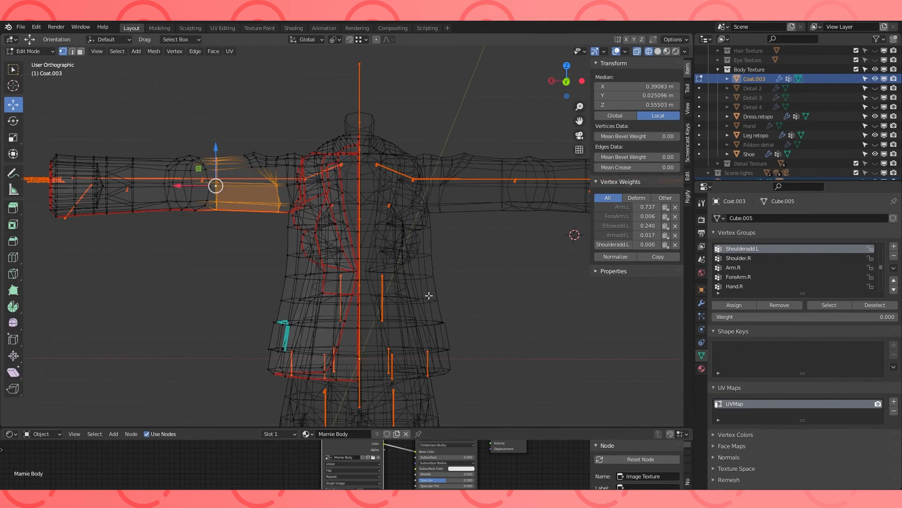
left_click_drag(274, 371, 409, 306)
right_click(409, 306)
key("Tab")
left_click(745, 306)
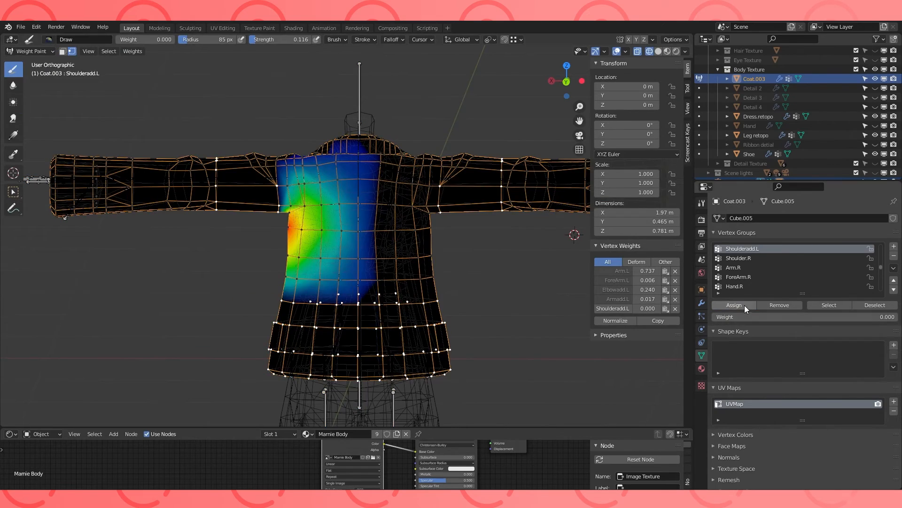
- Select the edge loop around the coat's waist and assign it weight 0 in Shoulderadd.L
key("Tab")
left_click(308, 279, "alt")
key("Tab")
left_click(737, 308)
mouse_move(305, 278)
middle_mouse_down()
mouse_move(430, 246)
mouse_move(315, 223)
mouse_move(330, 174)
middle_mouse_up()
scroll(376, 240, "up", 2)
middle_click_drag(350, 242, 338, 208)
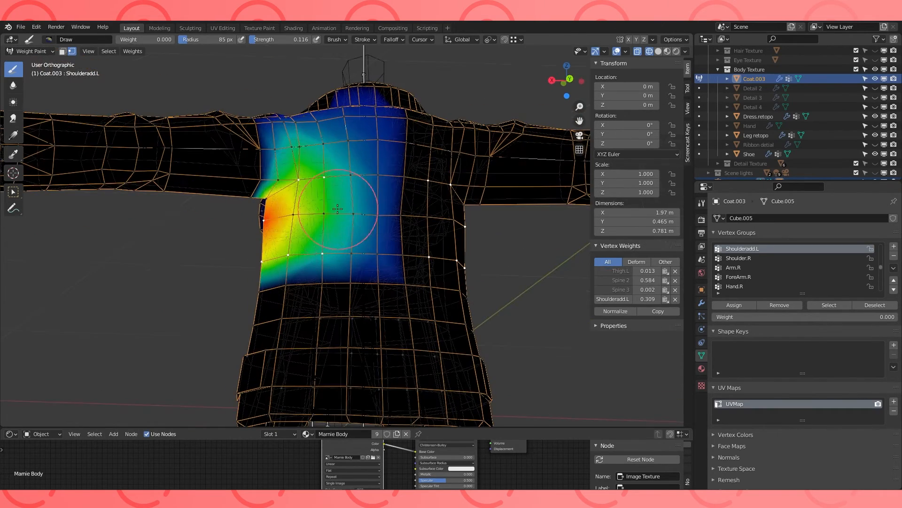
- Paint down Shoulderadd.L weights around the back and underarm with the Draw brush at weight 0, raising its strength to 0.277
left_click(659, 51)
left_click(701, 203)
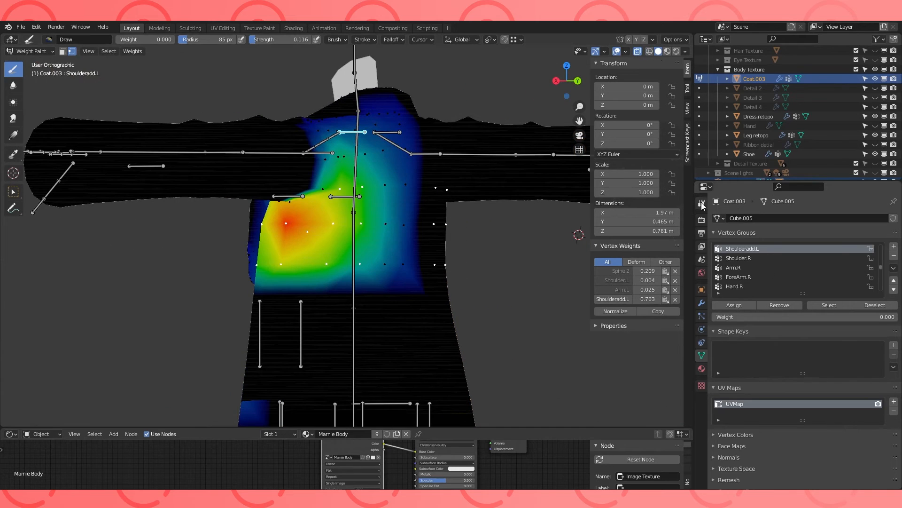
left_click(842, 317)
left_click(291, 231)
middle_click_drag(291, 231, 341, 224)
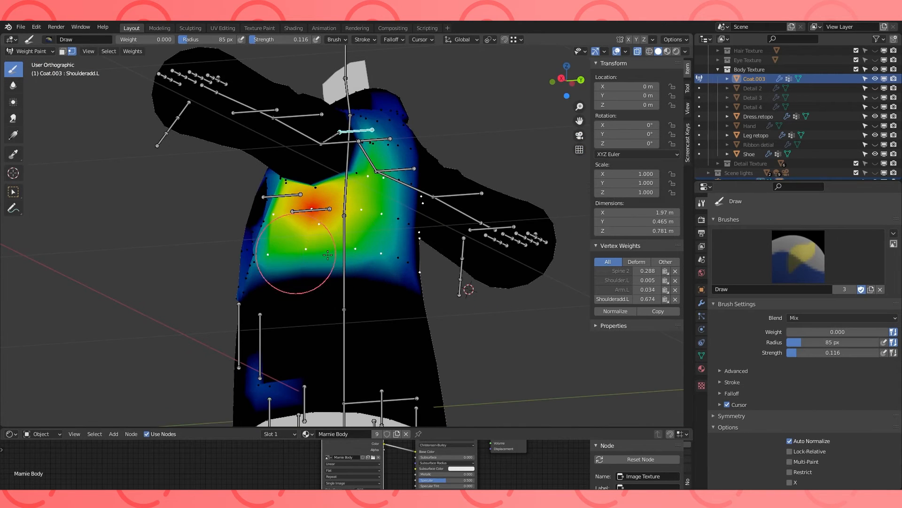
middle_click_drag(395, 213, 387, 197)
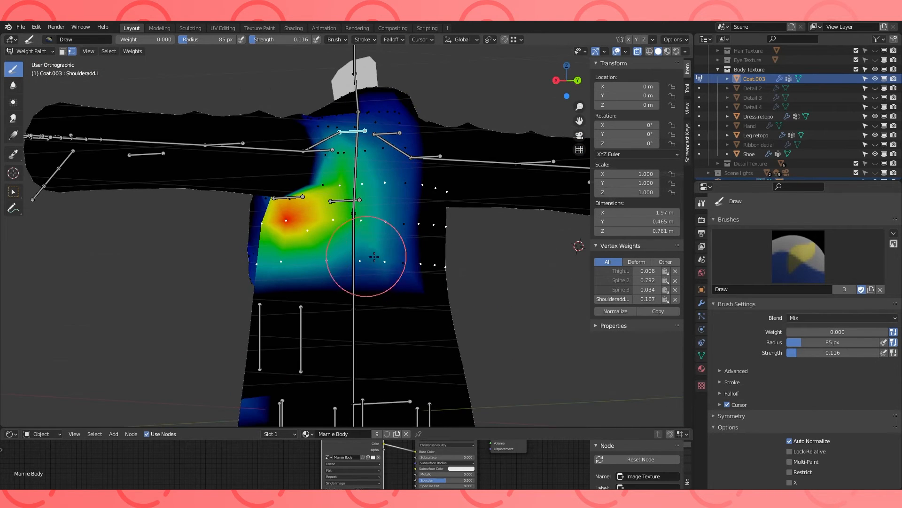
middle_click_drag(311, 216, 267, 359)
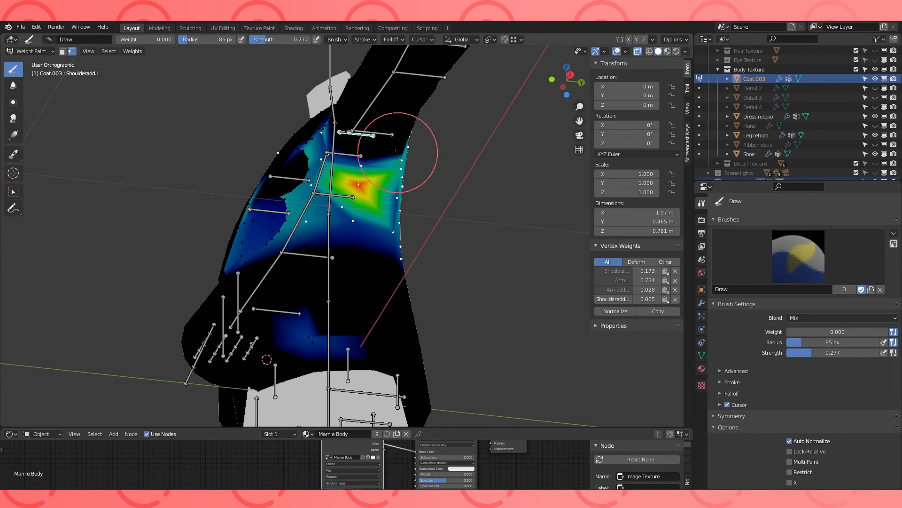
middle_click_drag(267, 360, 383, 167)
- Soften the Shoulderadd.L weights around the underarm with the Blur brush at 85 px radius and strength 0.170
left_click(12, 85)
middle_click_drag(188, 141, 270, 170)
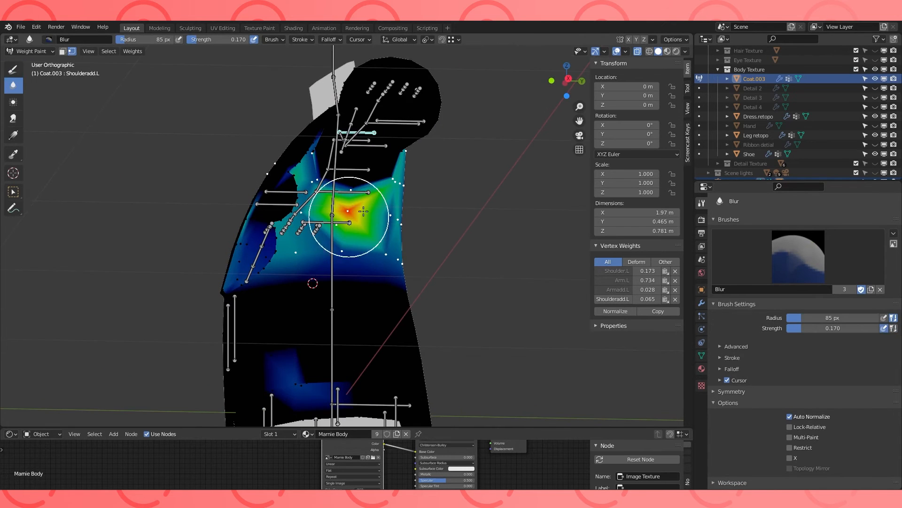
middle_click_drag(370, 235, 337, 243)
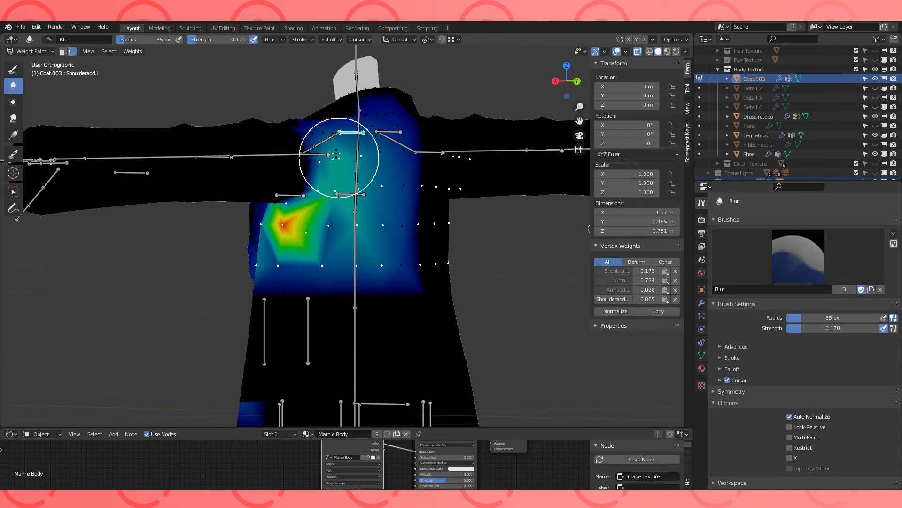
- Smooth the Shoulderadd.L weights of the selected back and side vertices twice with a factor of 0.5
middle_click_drag(333, 234, 356, 201)
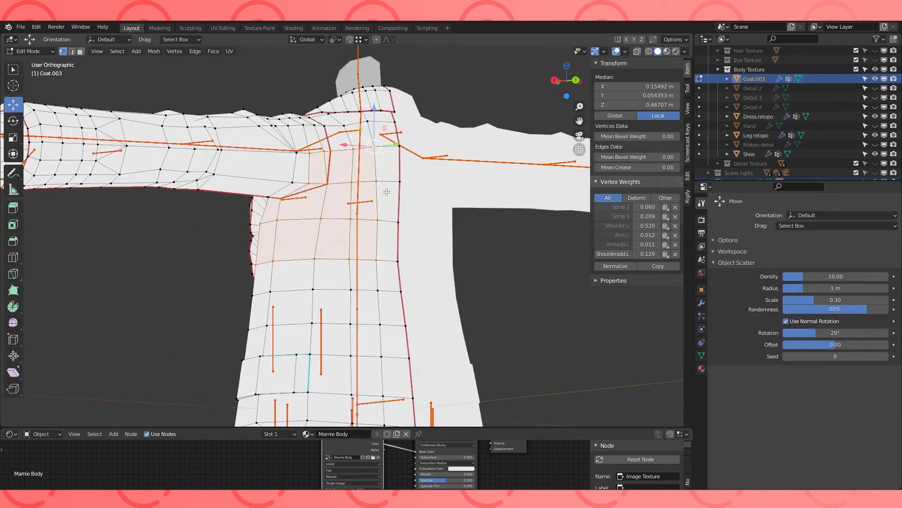
left_click(132, 50)
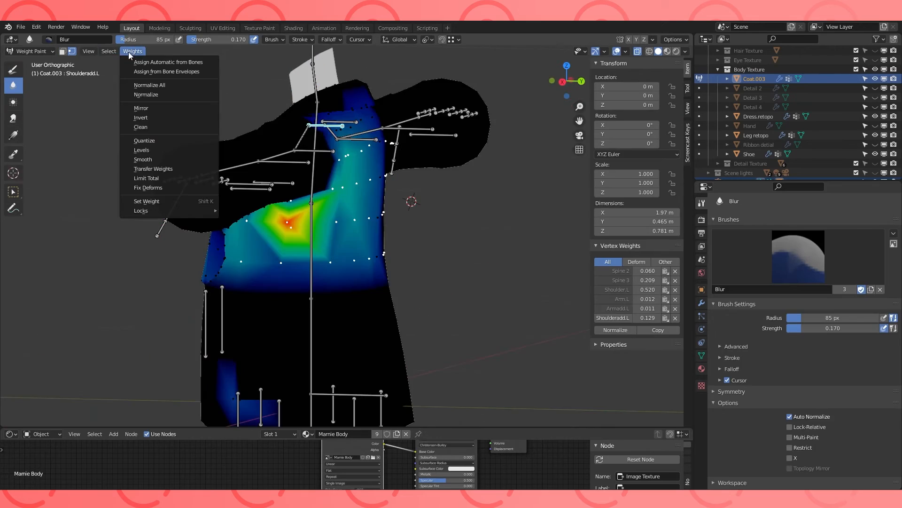
left_click(143, 159)
left_click(132, 50)
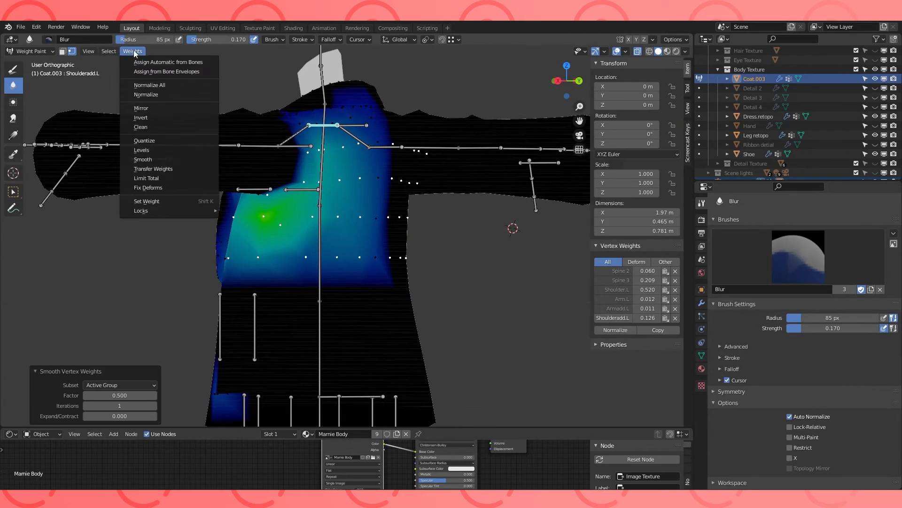
left_click(143, 159)
- Assign the selected vertices at the front of the armhole a weight of 0.025 in Shoulderadd.L
mouse_move(277, 244)
middle_mouse_down()
mouse_move(313, 262)
mouse_move(272, 191)
middle_mouse_up()
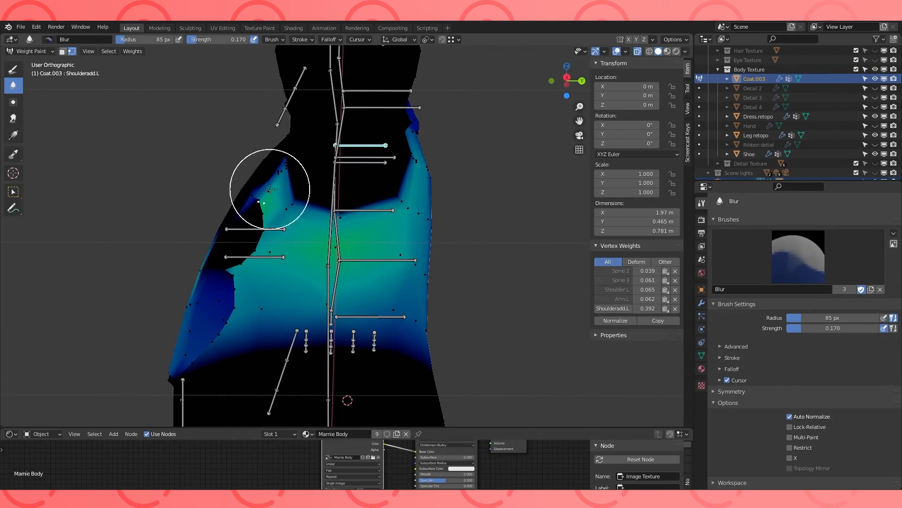
middle_click_drag(271, 189, 272, 212)
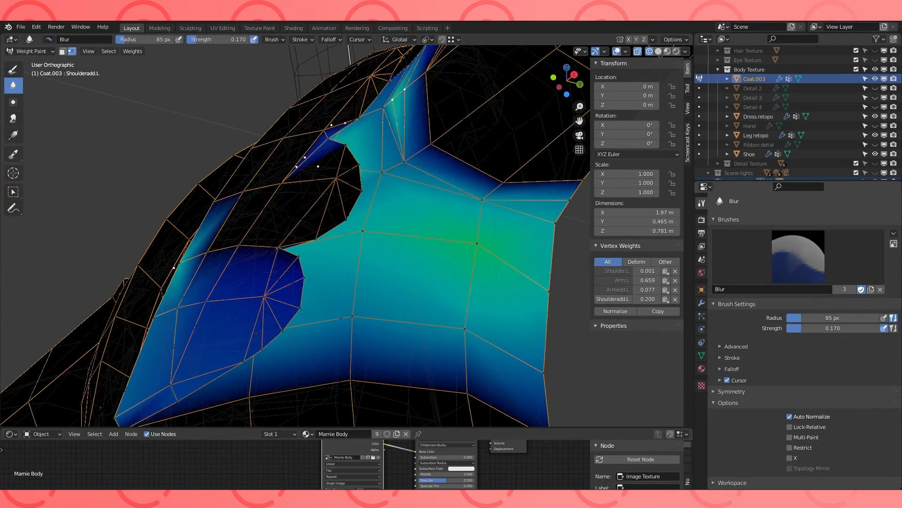
mouse_move(435, 181)
middle_mouse_down()
mouse_move(458, 209)
mouse_move(471, 209)
middle_mouse_up()
left_click(701, 356)
left_click(734, 304)
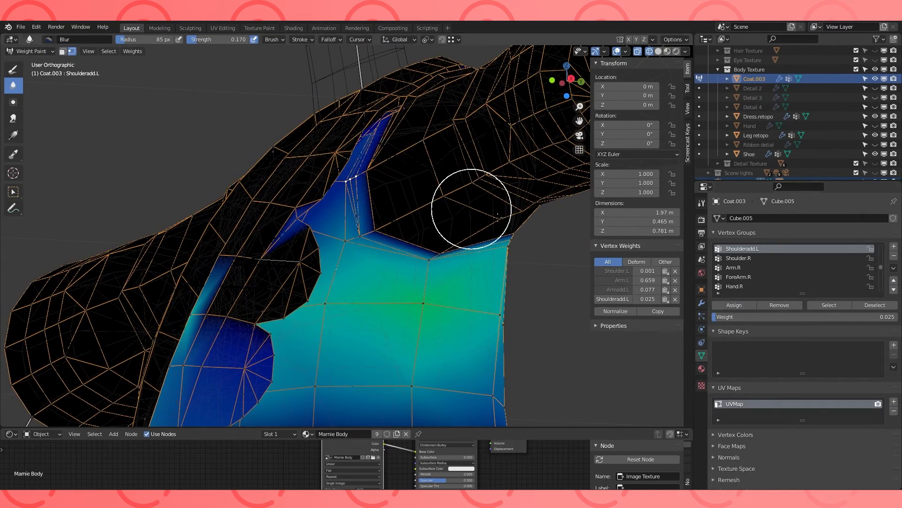
mouse_move(357, 220)
middle_mouse_down()
mouse_move(423, 178)
mouse_move(457, 255)
middle_mouse_up()
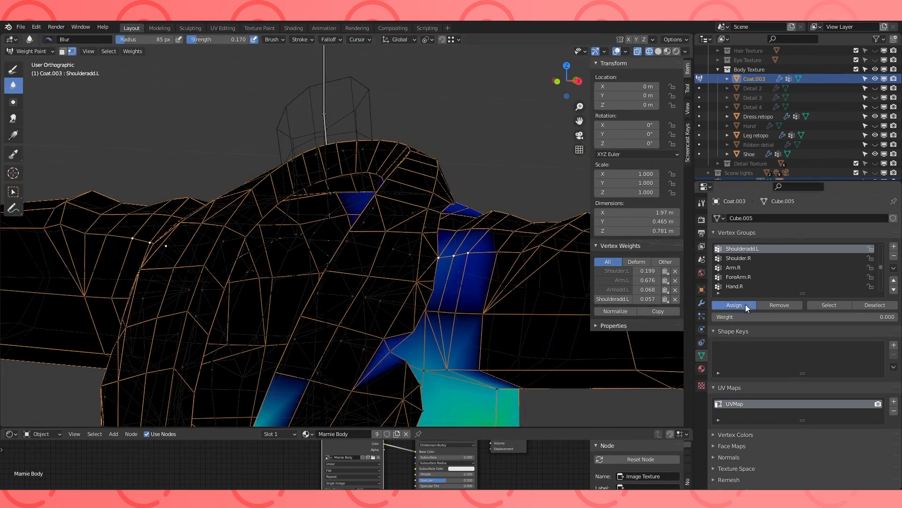
- Assign weight 0 in Shoulderadd.L to an edge loop over the shoulder and to a vertex near the collar
middle_click_drag(376, 221, 258, 258)
middle_click_drag(451, 245, 357, 225)
key("Tab")
left_click(463, 217, "alt")
key("Tab")
left_click(735, 305)
middle_click_drag(465, 261, 473, 240)
key("Tab")
left_click(473, 248)
left_click(735, 305)
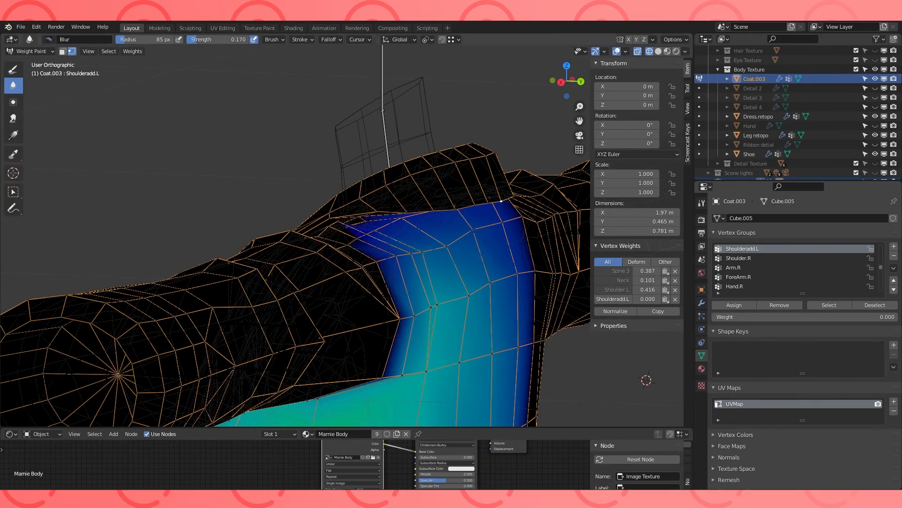
- Select further edge loops across the upper shoulder and assign them weight 0 in Shoulderadd.L
key("Tab")
left_click(435, 247, "alt")
key("Tab")
mouse_move(413, 225)
middle_mouse_down()
mouse_move(413, 242)
mouse_move(409, 223)
middle_mouse_up()
key("Tab")
left_click(390, 242, "alt+shift")
key("Tab")
left_click(735, 305)
- Select the vertices at the front of the left armhole and assign them weight 0 in Shoulderadd.L
key("Tab")
left_click(488, 195)
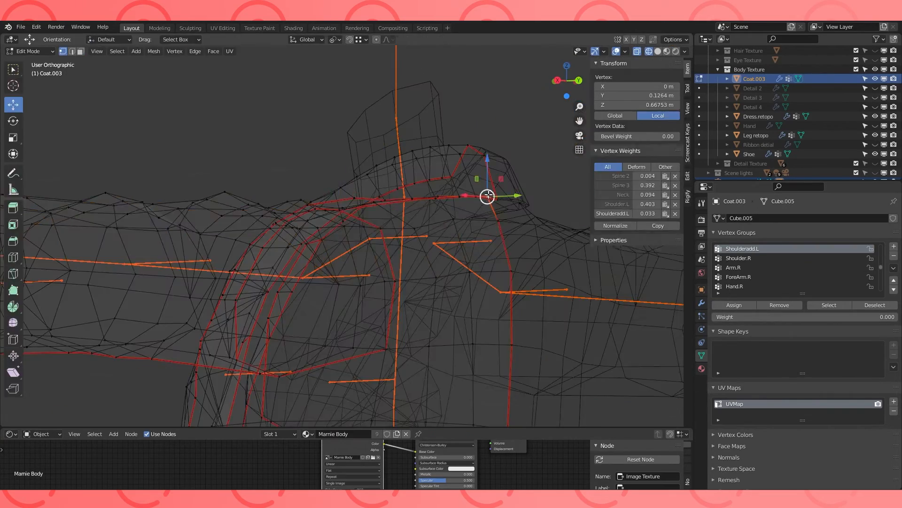
key("Tab")
mouse_move(329, 192)
middle_mouse_down()
mouse_move(394, 205)
mouse_move(373, 235)
middle_mouse_up()
key("Tab")
key("c")
left_click_drag(376, 293, 412, 218)
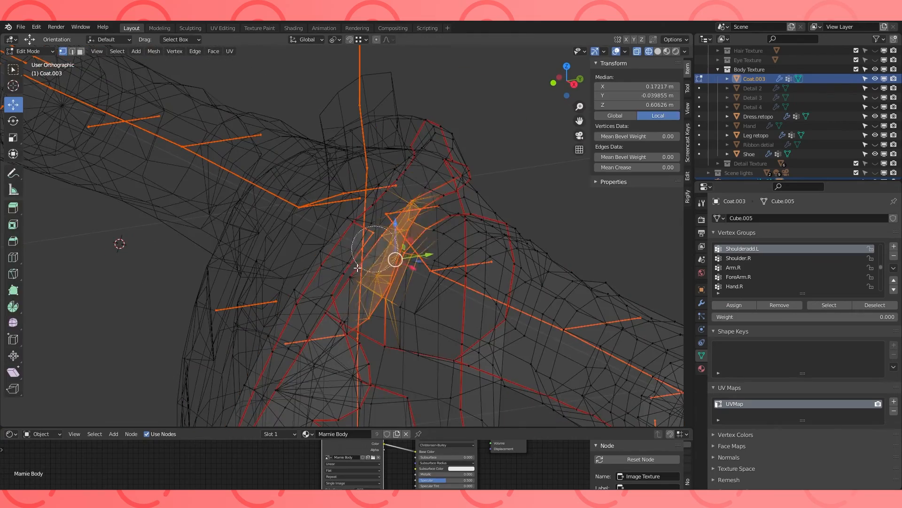
right_click(482, 216)
key("Tab")
left_click(737, 305)
- Select the faces linked to a front face of the coat and assign them weight 0 in Shoulderadd.L
mouse_move(447, 244)
middle_mouse_down()
mouse_move(357, 221)
mouse_move(301, 188)
mouse_move(351, 179)
mouse_move(390, 202)
mouse_move(344, 187)
mouse_move(329, 207)
middle_mouse_up()
key("v")
key("Tab")
key("alt+a")
key("Tab")
key("Tab")
left_click(80, 52)
left_click(339, 233)
key("shift+z")
left_click(363, 278)
key("ctrl+l")
middle_click_drag(363, 279, 449, 295)
key("Tab")
middle_click_drag(344, 233, 306, 230)
left_click(72, 51)
left_click(747, 305)
- Select a vertex on the coat's side below the armpit and assign it a weight of 0.173 in Shoulderadd.L
mouse_move(474, 256)
middle_mouse_down()
mouse_move(534, 259)
mouse_move(409, 268)
mouse_move(397, 212)
middle_mouse_up()
key("alt+a")
left_click(317, 236, "shift")
middle_click_drag(316, 235, 380, 237)
scroll(409, 237, "down", 2)
middle_click_drag(380, 237, 401, 165, "shift")
scroll(401, 188, "up", 3)
key("Tab")
left_click(456, 299)
key("Tab")
middle_click_drag(399, 286, 383, 242)
scroll(466, 257, "down", 4)
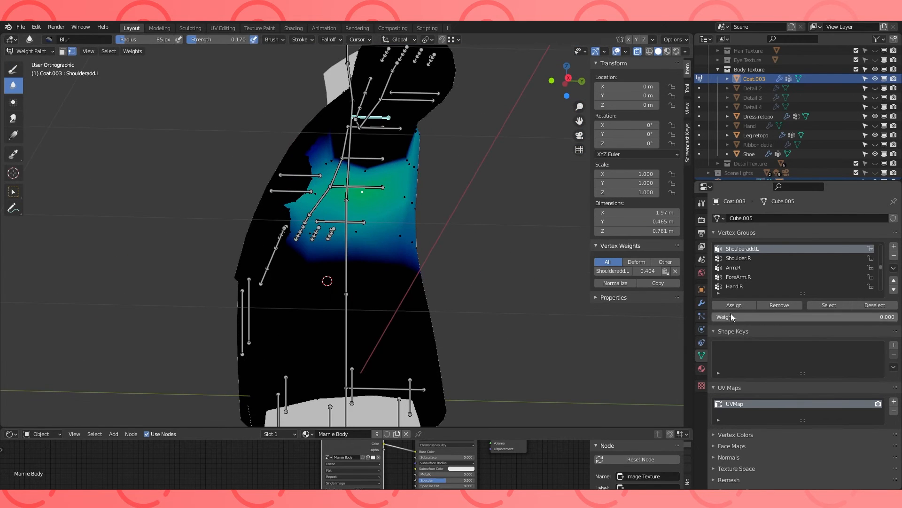
left_click(403, 198, "ctrl")
left_click(733, 306)
- Try smearing the Shoulderadd.L weights across the side of the torso below the armpit
mouse_move(588, 256)
middle_mouse_down()
mouse_move(539, 259)
mouse_move(586, 256)
middle_mouse_up()
left_click(312, 208, "ctrl")
middle_click_drag(374, 227, 354, 235)
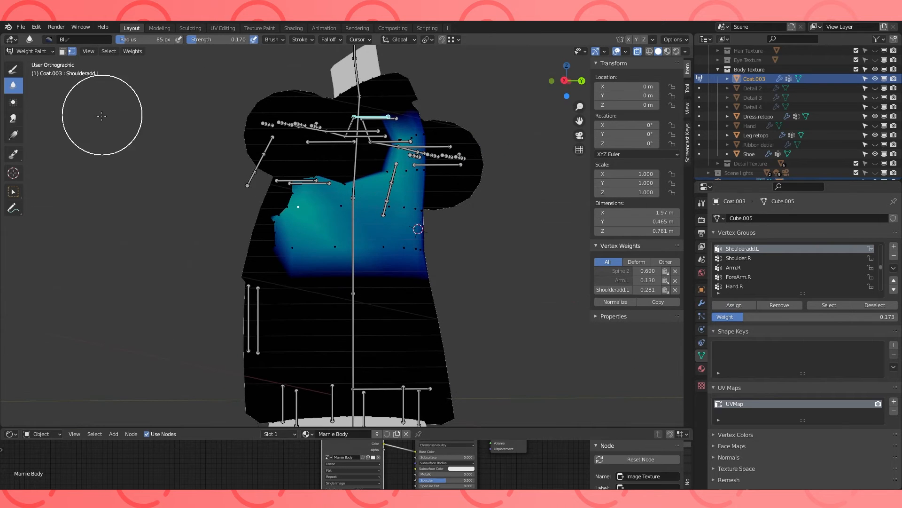
left_click(343, 207, "ctrl+shift")
left_click_drag(343, 207, 354, 226)
key("ctrl+z")
middle_click_drag(354, 226, 394, 224)
scroll(367, 224, "up", 2)
left_click_drag(395, 187, 439, 188)
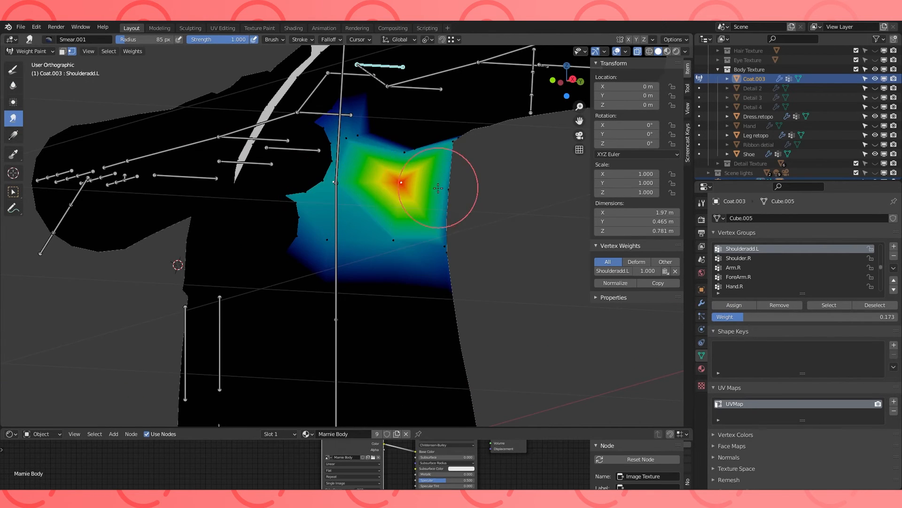
middle_click_drag(386, 195, 409, 183)
mouse_move(540, 186)
middle_mouse_down()
mouse_move(465, 188)
mouse_move(446, 222)
mouse_move(473, 272)
middle_mouse_up()
left_click(449, 208, "ctrl+shift")
middle_click_drag(450, 207, 458, 191)
- Select the faces linked to the coat's left front edge, with the linked selection delimited by seams
left_click(650, 51)
mouse_move(391, 183)
middle_mouse_down()
mouse_move(425, 192)
mouse_move(320, 201)
mouse_move(345, 130)
mouse_move(386, 235)
mouse_move(338, 221)
middle_mouse_up()
scroll(426, 193, "down", 2)
left_click(386, 248, "ctrl")
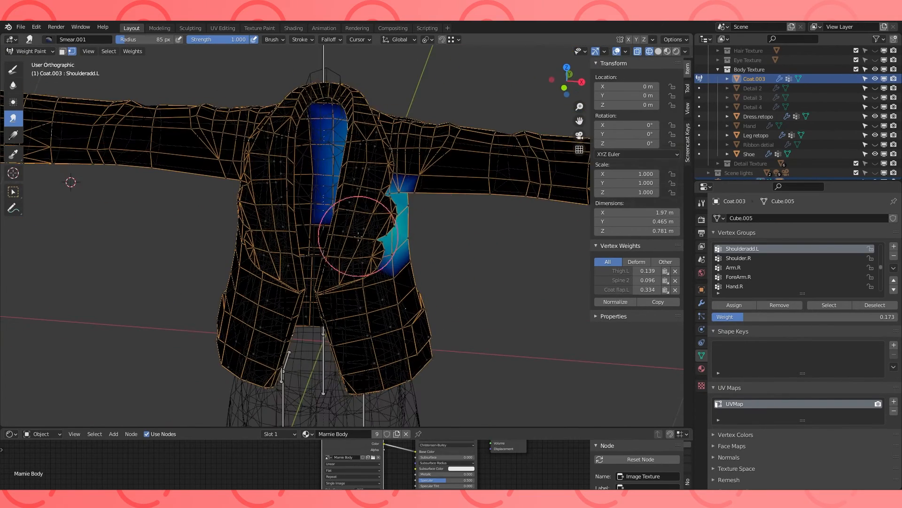
key("shift+z")
key("Tab")
mouse_move(238, 155)
middle_mouse_down()
mouse_move(296, 118)
mouse_move(323, 144)
middle_mouse_up()
middle_click_drag(323, 144, 296, 76, "shift")
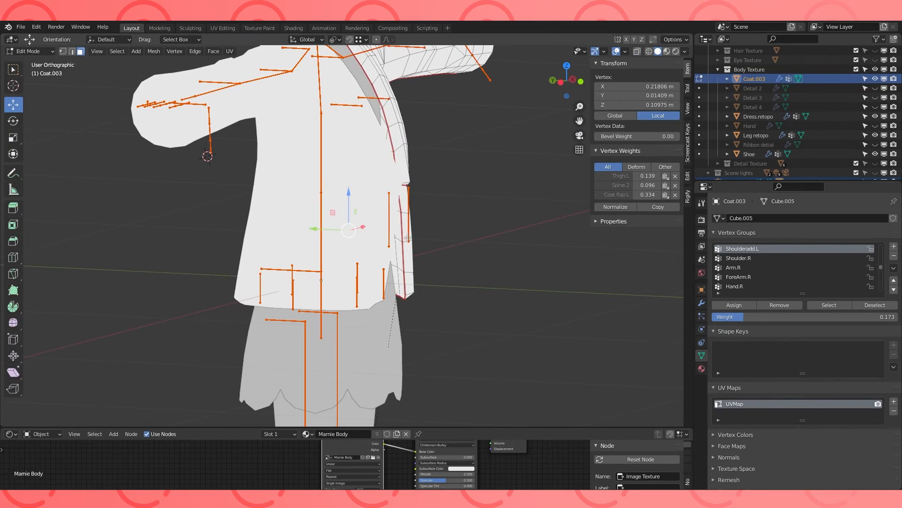
key("ctrl+l")
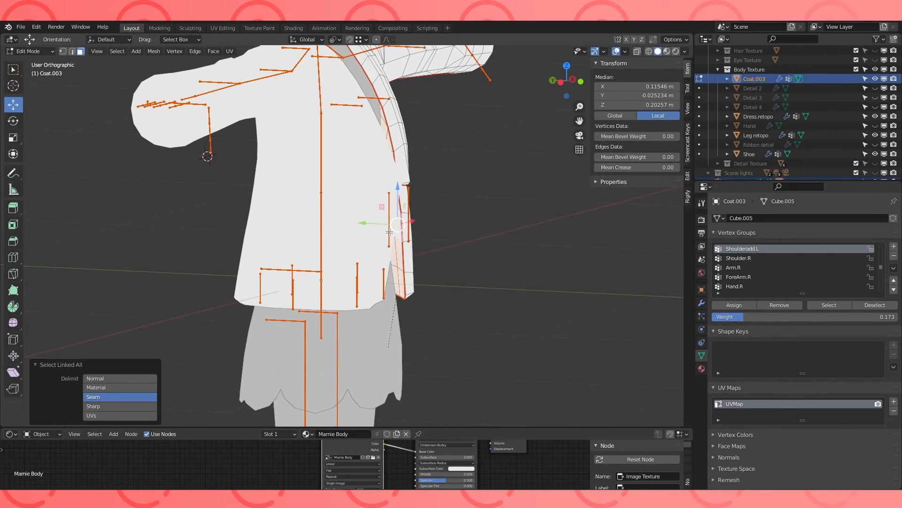
middle_click_drag(469, 241, 432, 244)
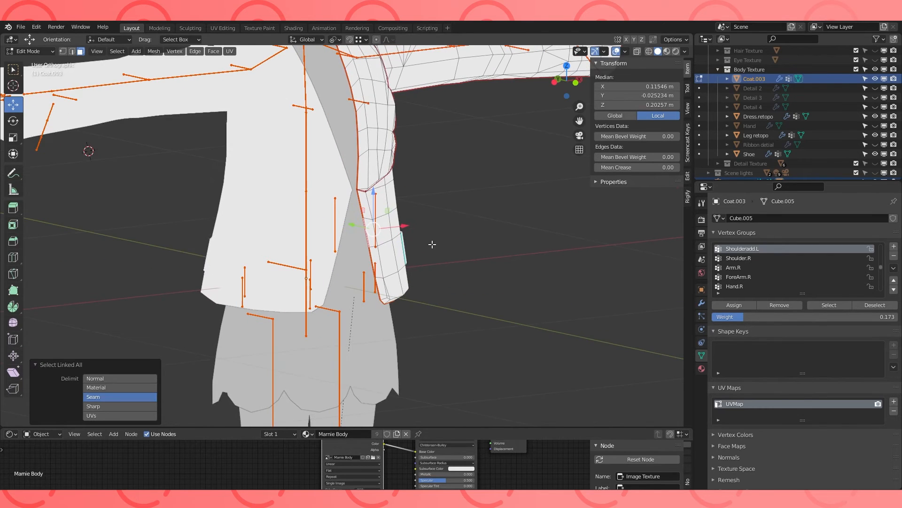
- Separate the selected faces from Coat.003 into their own object
left_click(648, 52)
middle_click_drag(516, 180, 407, 188)
key("p")
left_click(480, 193)
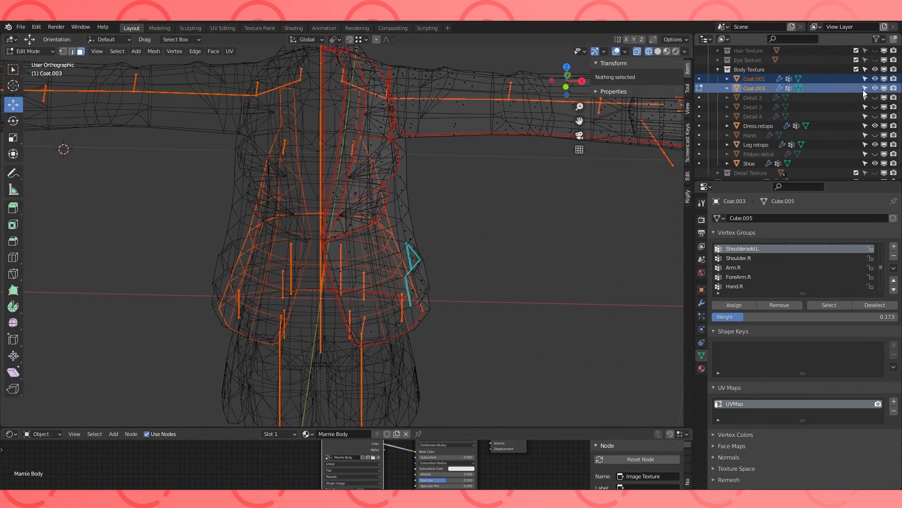
- Hide the separated Coat.001 object, keep Coat.003 visible and return to weight painting it
left_click(876, 88)
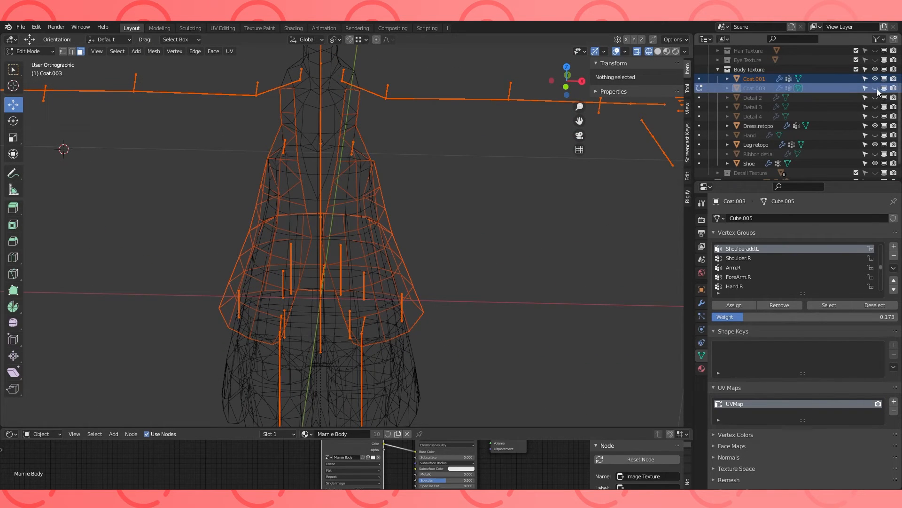
left_click(876, 88)
left_click(658, 51)
middle_click_drag(400, 193, 396, 217, "shift")
key("Tab")
mouse_move(457, 206)
middle_mouse_down()
mouse_move(395, 225)
mouse_move(370, 163)
mouse_move(459, 222)
mouse_move(399, 197)
mouse_move(267, 172)
middle_mouse_up()
mouse_move(381, 208)
middle_mouse_down()
mouse_move(427, 218)
mouse_move(328, 208)
mouse_move(467, 128)
mouse_move(489, 214)
middle_mouse_up()
key("shift+z")
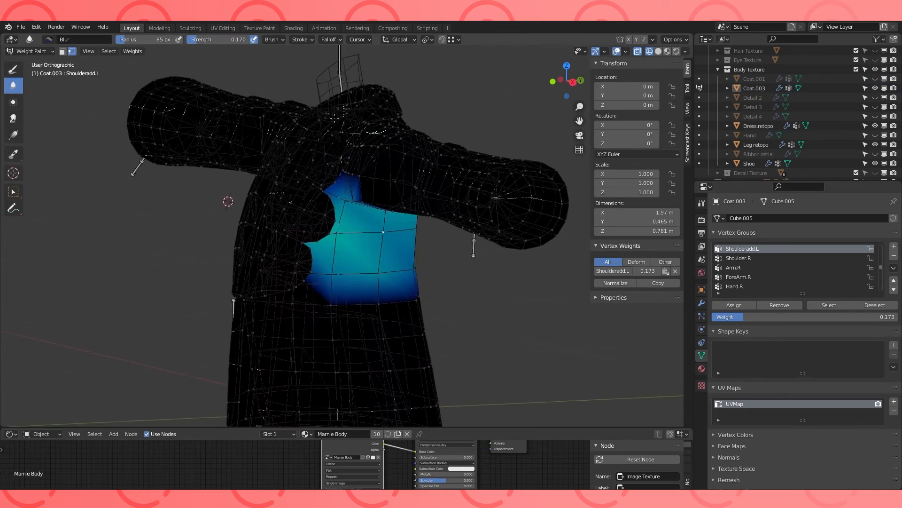
- Rotate the Shoulderadd.L bone by -6.34° to test how the coat's back and side deform
scroll(489, 213, "up", 4)
scroll(447, 165, "down", 2)
middle_click_drag(446, 164, 423, 146)
key("shift+z")
mouse_move(322, 136)
middle_mouse_down()
mouse_move(399, 155)
mouse_move(419, 137)
mouse_move(402, 121)
mouse_move(334, 141)
middle_mouse_up()
left_click(386, 120)
scroll(334, 141, "up", 1)
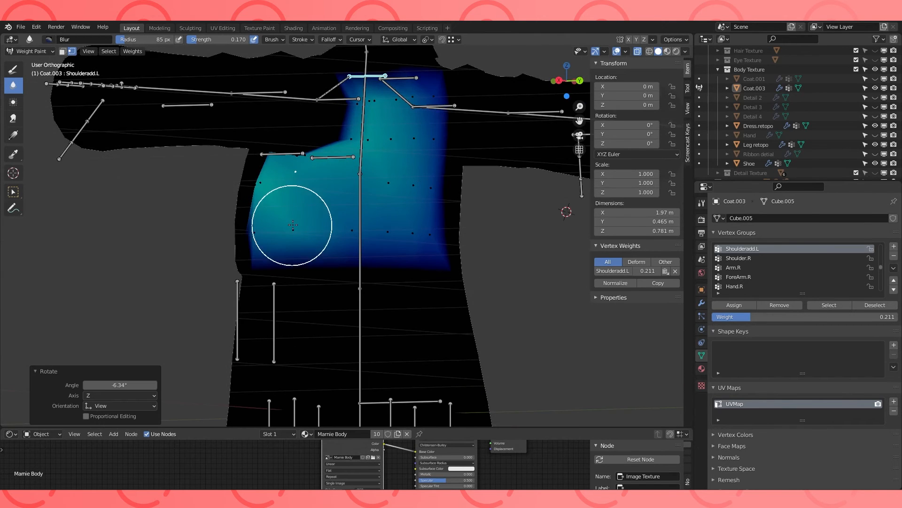
left_click(290, 225, "ctrl")
key("ctrl+z")
- Smooth the Shoulderadd.L weights of selected vertices across the lower back and at the coat's side
middle_click_drag(259, 226, 429, 232)
left_click(271, 232, "ctrl")
left_click(429, 232, "ctrl")
left_click(132, 51)
left_click(142, 158)
middle_click_drag(441, 187, 265, 188)
left_click(326, 232, "ctrl")
left_click(265, 188, "ctrl")
left_click(133, 51)
left_click(157, 159)
- Smooth the Shoulderadd.L weights of the armpit vertex and the neighbouring upper back vertices with a factor of 0.5
middle_click_drag(352, 174, 255, 139)
left_click(254, 139, "ctrl")
left_click(133, 50)
left_click(143, 159)
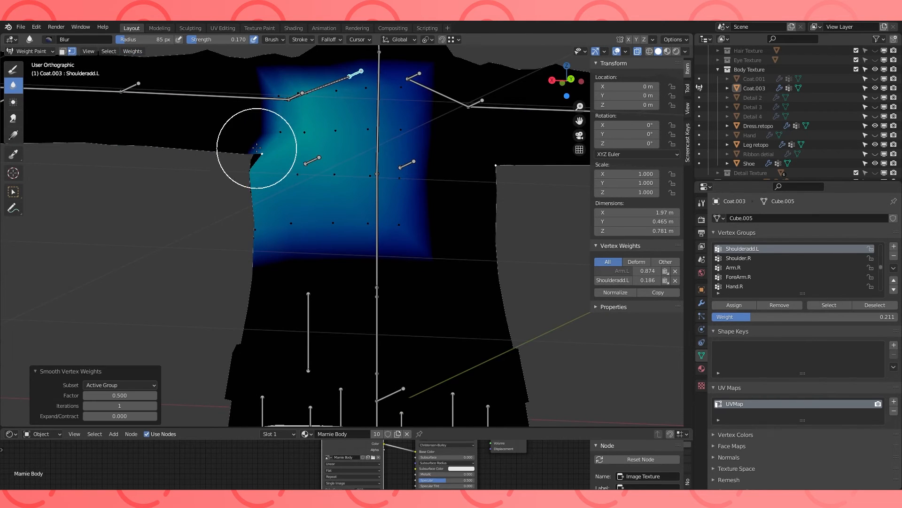
left_click(305, 132, "ctrl+shift")
left_click(280, 132, "ctrl+shift")
left_click(251, 171, "ctrl+shift")
left_click(297, 174, "ctrl+shift")
middle_click_drag(297, 175, 295, 153)
left_click(133, 51)
left_click(157, 159)
- Select the Shoulder.L bone and test-rotate it in the back view, then cancel the rotation
left_click(348, 76, "ctrl")
key("KP_3")
key("ctrl+KP_1")
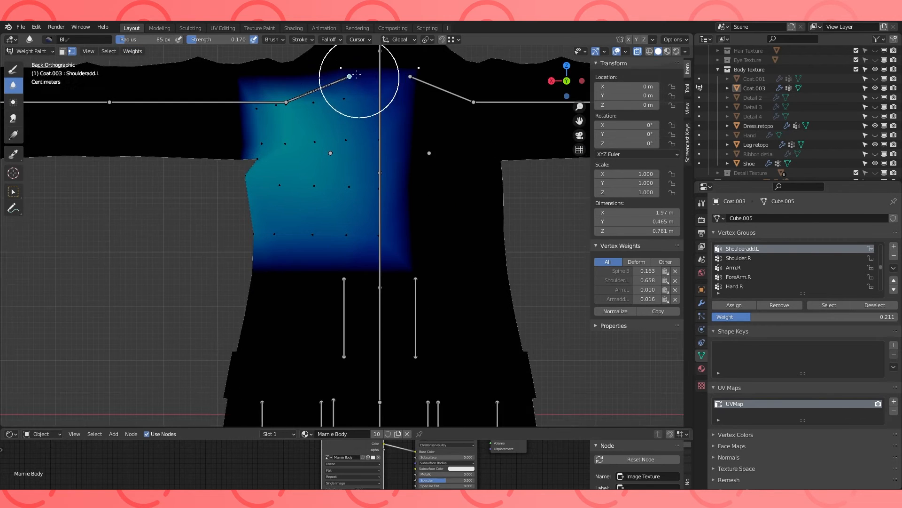
middle_click_drag(361, 81, 362, 113, "shift")
left_click(344, 104, "ctrl")
key("v")
left_click(318, 124, "ctrl")
key("r")
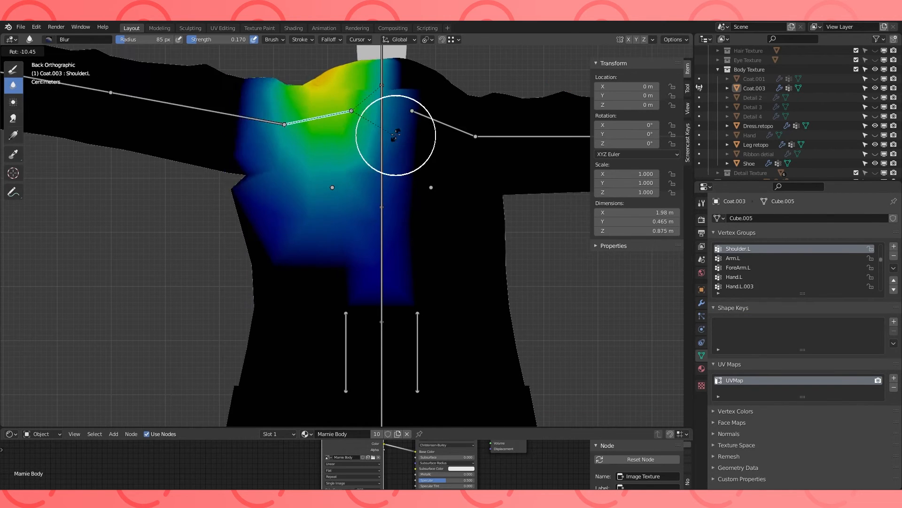
right_click(398, 129)
- Select the edge loop around the left armhole and assign it a weight of 0.857 in Shoulder.L
mouse_move(384, 120)
middle_mouse_down()
mouse_move(412, 141)
mouse_move(426, 132)
mouse_move(426, 141)
mouse_move(536, 195)
mouse_move(436, 216)
mouse_move(435, 197)
middle_mouse_up()
key("Tab")
key("1")
left_click(381, 185)
mouse_move(382, 185)
middle_mouse_down()
mouse_move(439, 176)
mouse_move(423, 175)
mouse_move(451, 160)
mouse_move(427, 178)
mouse_move(427, 193)
mouse_move(492, 123)
middle_mouse_up()
left_click(423, 175, "alt")
key("Tab")
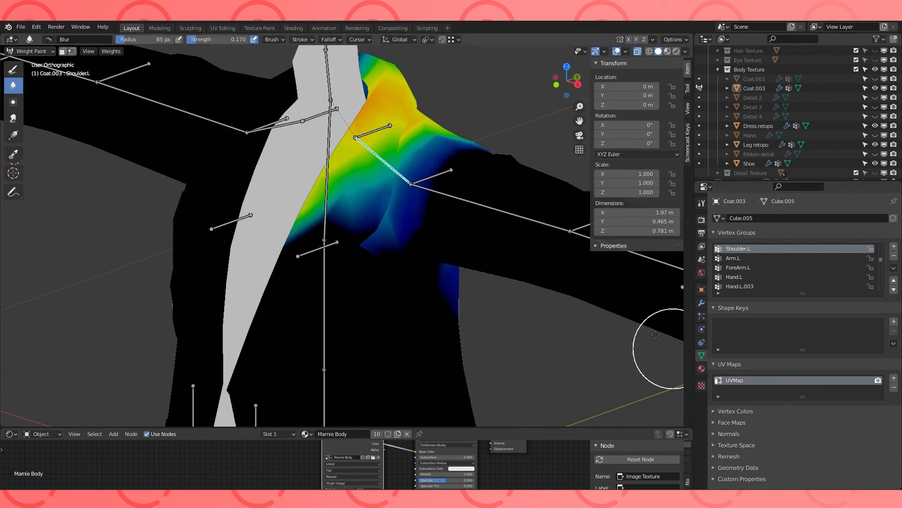
key("Tab")
key("Tab")
key("v")
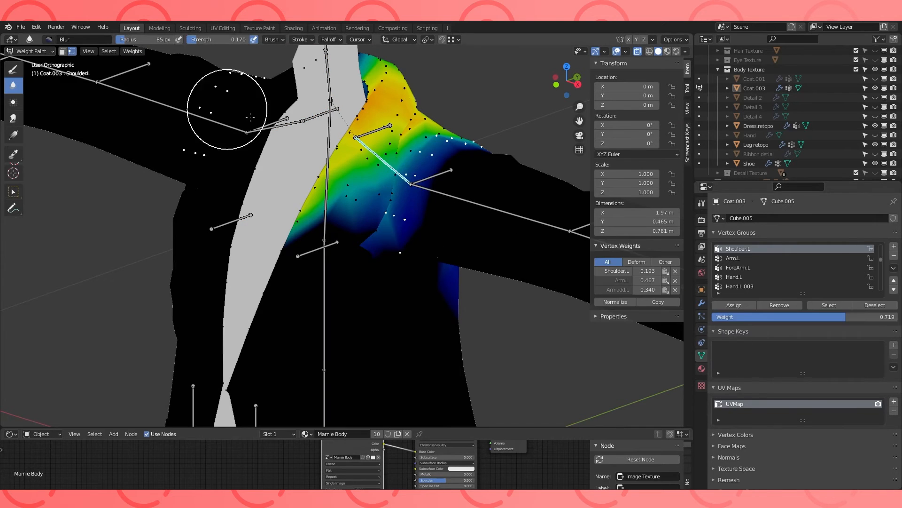
left_click(738, 307)
left_click_drag(856, 317, 871, 316)
left_click(734, 306)
- Select all faces linked to a face on the upper part of the left shoulder
middle_click_drag(477, 237, 435, 221)
middle_click_drag(367, 127, 322, 163)
key("Tab")
key("3")
left_click(319, 138)
key("Tab")
key("Tab")
key("ctrl+l")
key("Tab")
- Smooth the Shoulder.L weights of the selected coat vertices
middle_click_drag(305, 179, 222, 155)
key("Tab")
key("a")
key("Tab")
left_click(132, 51)
left_click(153, 159)
- Assign a weight of 0.857 in Shoulder.L to the selected vertices around the top of the shoulder joint
middle_click_drag(372, 232, 318, 261)
left_click(202, 154, "ctrl")
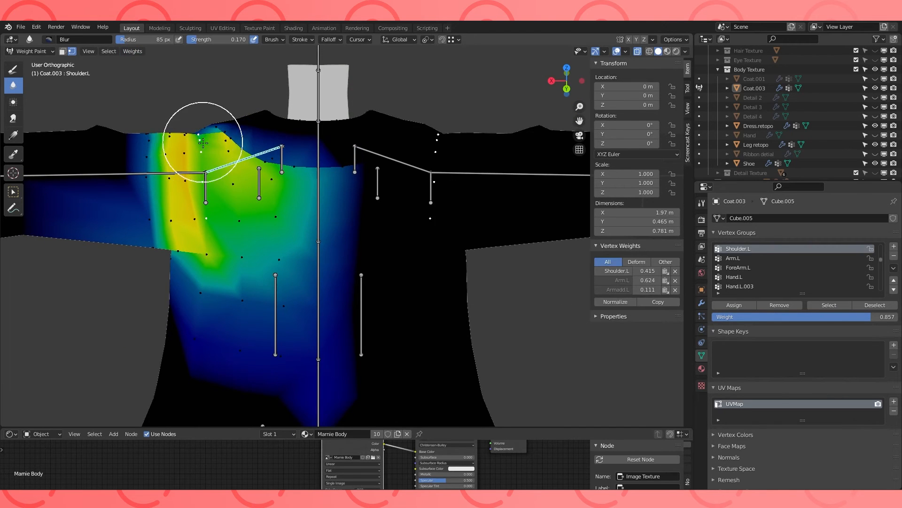
middle_click_drag(197, 133, 235, 156)
left_click(737, 306)
- Rotate the Shoulder.L bone by about -21° in the back view
middle_click_drag(329, 211, 304, 169)
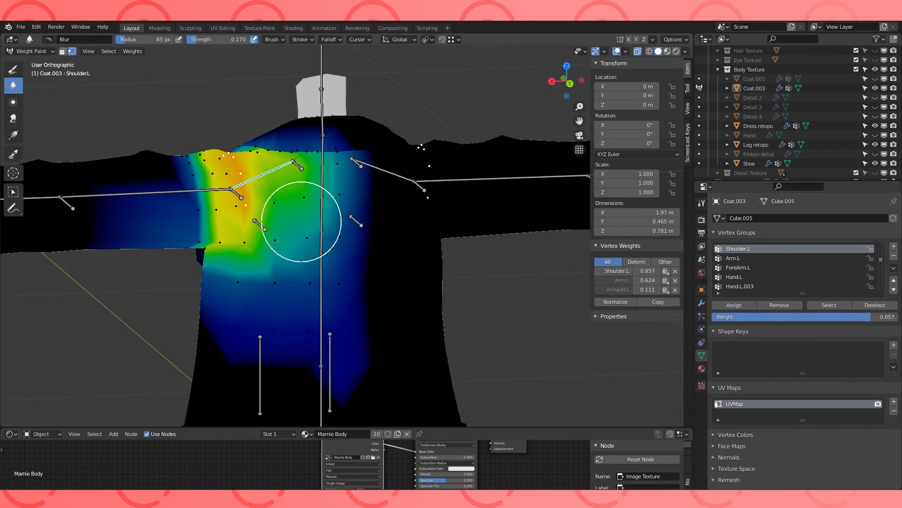
key("ctrl+KP_1")
key("r")
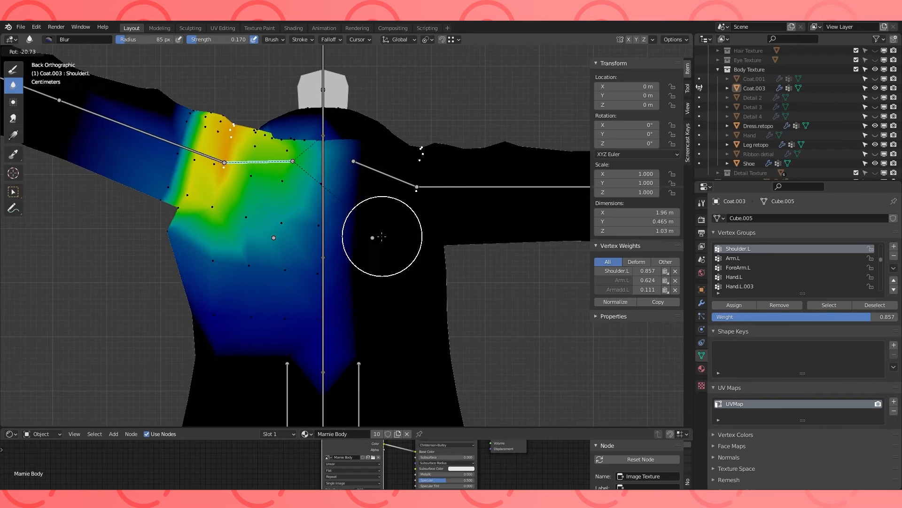
left_click(378, 240)
- Remove the vertex under the left armpit from the Shoulder.L vertex group
middle_click_drag(332, 242, 370, 238)
left_click(185, 218, "ctrl")
left_click(779, 305)
middle_click_drag(282, 282, 201, 229)
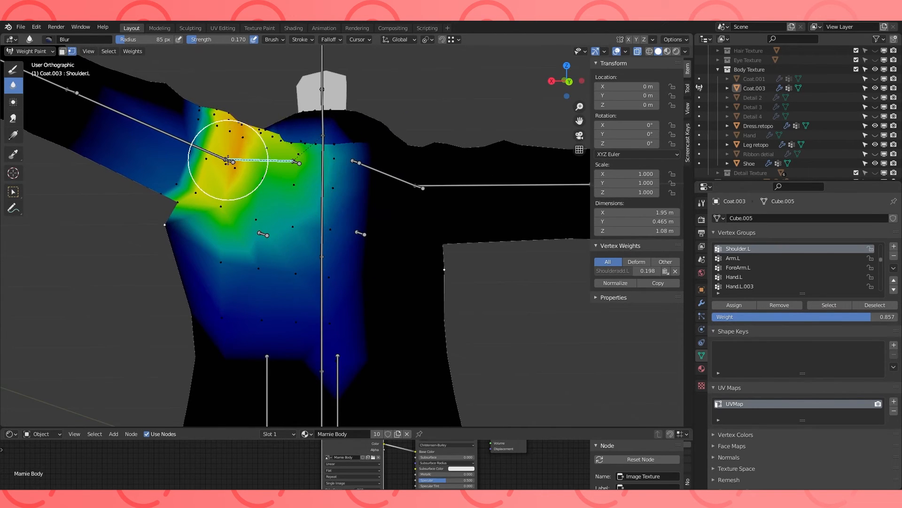
- Examine the Armadd.L weights around the raised left shoulder, with vertex selection masking enabled
left_click(228, 160, "ctrl")
middle_click_drag(228, 160, 221, 141)
left_click(72, 51)
left_click(235, 176, "ctrl")
left_click(260, 151, "ctrl")
middle_click_drag(236, 177, 194, 140, "shift")
mouse_move(273, 224)
middle_mouse_down("shift")
mouse_move(282, 193)
mouse_move(353, 164)
mouse_move(343, 188)
mouse_move(353, 252)
middle_mouse_up("shift")
left_click(295, 198, "ctrl")
left_click(70, 52)
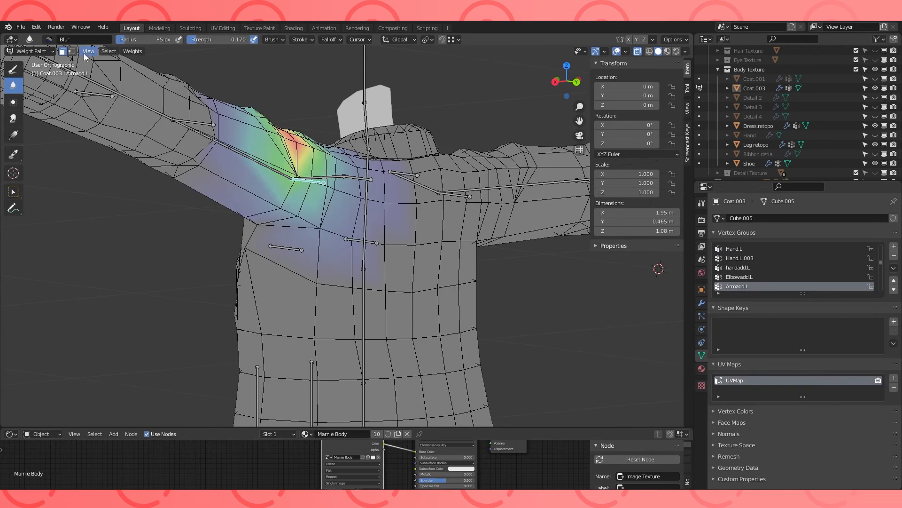
middle_click_drag(316, 238, 352, 249)
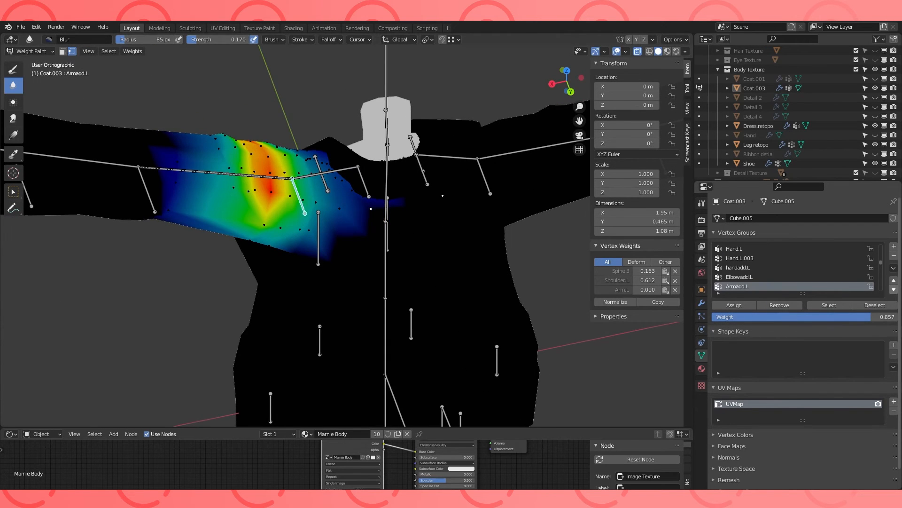
middle_click_drag(357, 202, 353, 172)
- Show the Coat fluff.L weights and make Shoulderadd.L the active group, with vertex selection masking turned back on
left_click(71, 51)
left_click(329, 227, "ctrl")
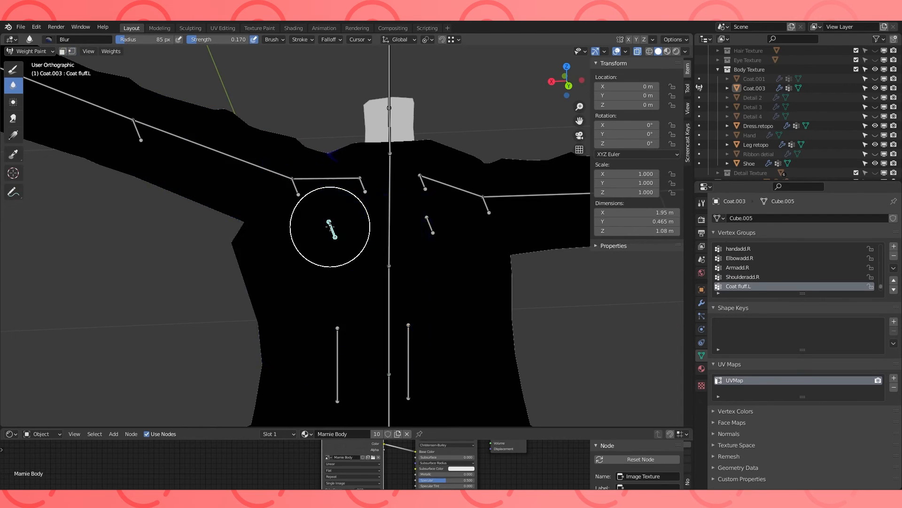
left_click(362, 185, "ctrl")
left_click(72, 51)
middle_click_drag(335, 263, 327, 247)
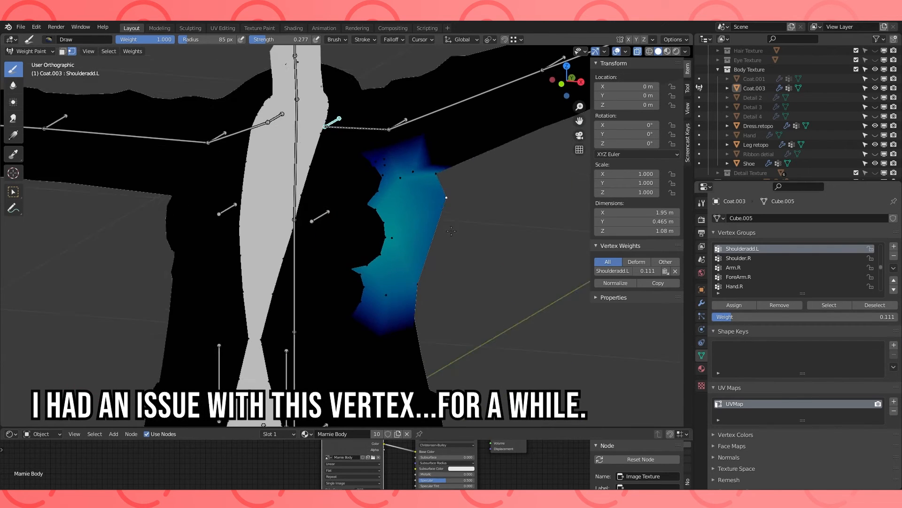
- Paint Spine 3 weight across the middle of the coat's back with the Draw brush at weight 1.000 and strength 0.277
middle_click_drag(451, 231, 462, 231)
key("v")
left_click(294, 159, "ctrl")
mouse_move(290, 159)
middle_mouse_down()
mouse_move(446, 262)
mouse_move(328, 211)
mouse_move(226, 190)
middle_mouse_up()
left_click(698, 202)
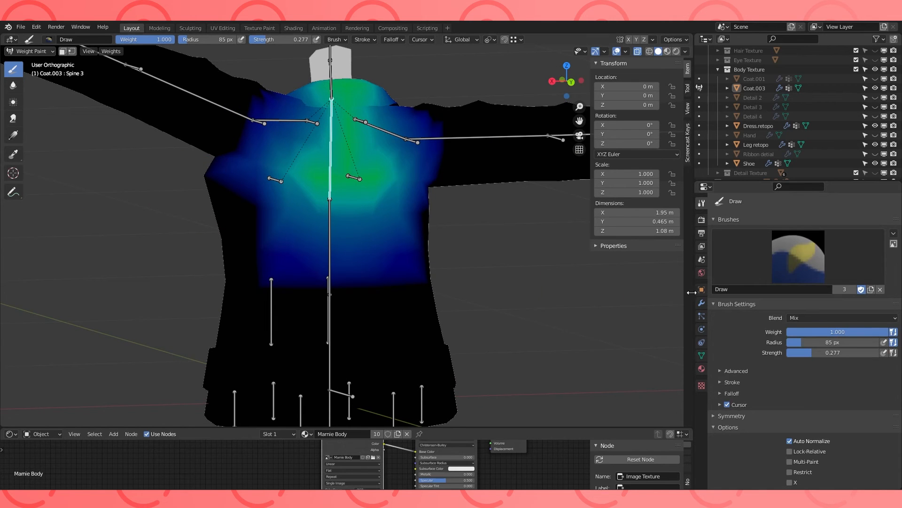
mouse_move(473, 272)
left_mouse_down()
mouse_move(309, 221)
mouse_move(306, 212)
left_mouse_up()
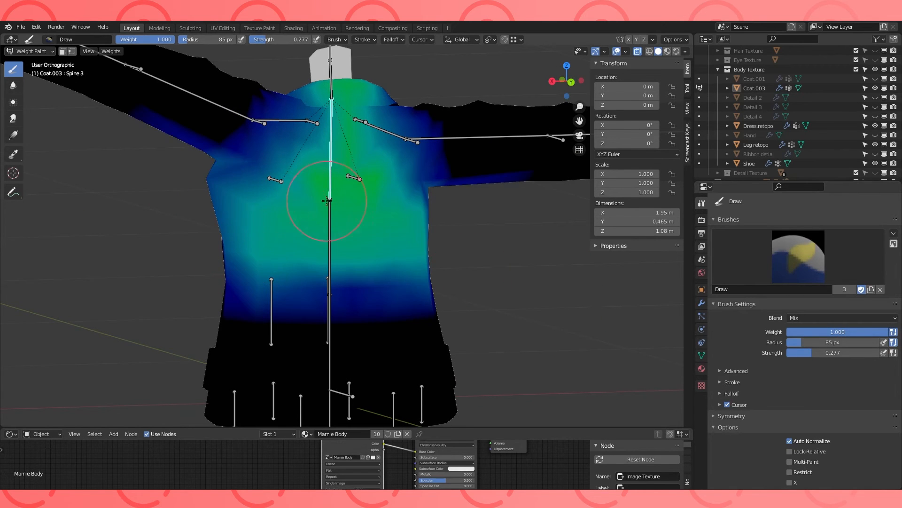
mouse_move(355, 108)
middle_mouse_down()
mouse_move(373, 131)
mouse_move(396, 208)
middle_mouse_up()
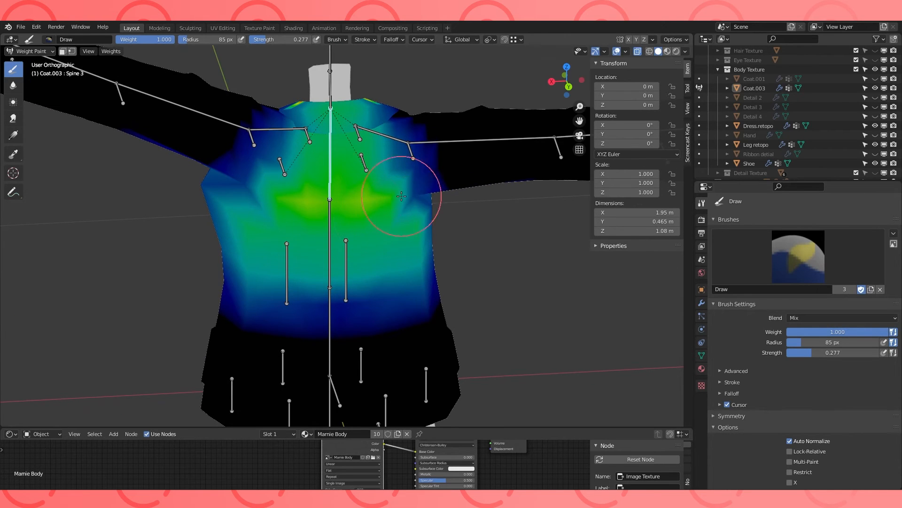
- Set the brush radius to 47 px and strengthen the Spine 3 weights along the upper spine and around the collar
key("f")
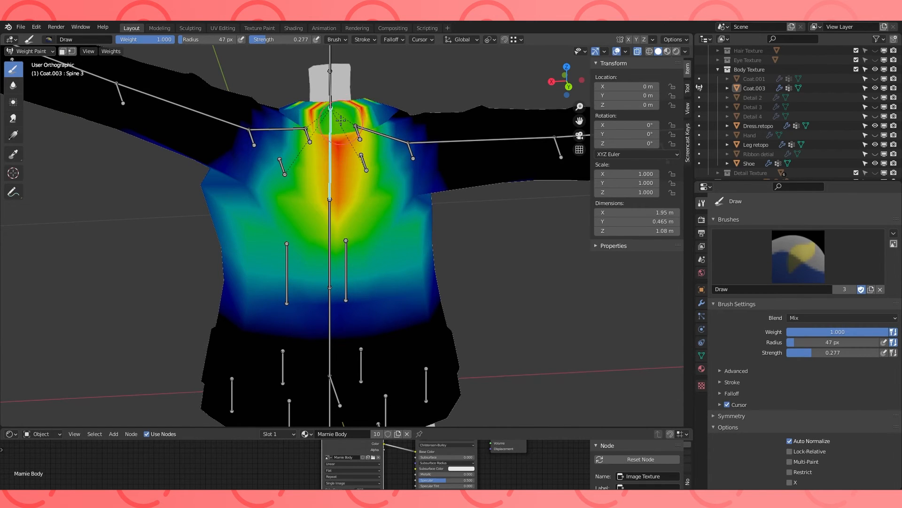
scroll(347, 144, "up", 1)
middle_click_drag(346, 144, 362, 110)
key("v")
scroll(364, 127, "up", 1)
left_click(353, 131, "ctrl+shift")
middle_click_drag(400, 141, 376, 110)
left_click(365, 126, "ctrl")
- Even out the Spine 3 weights on the lower back by adjusting single vertices and painting the coat's side
middle_click_drag(365, 141, 372, 287)
mouse_move(373, 287)
middle_mouse_down("shift")
mouse_move(352, 215)
mouse_move(332, 216)
mouse_move(371, 218)
middle_mouse_up("shift")
scroll(254, 280, "down", 2)
left_click(385, 276, "ctrl")
left_click(350, 281, "ctrl+shift")
left_click(367, 278)
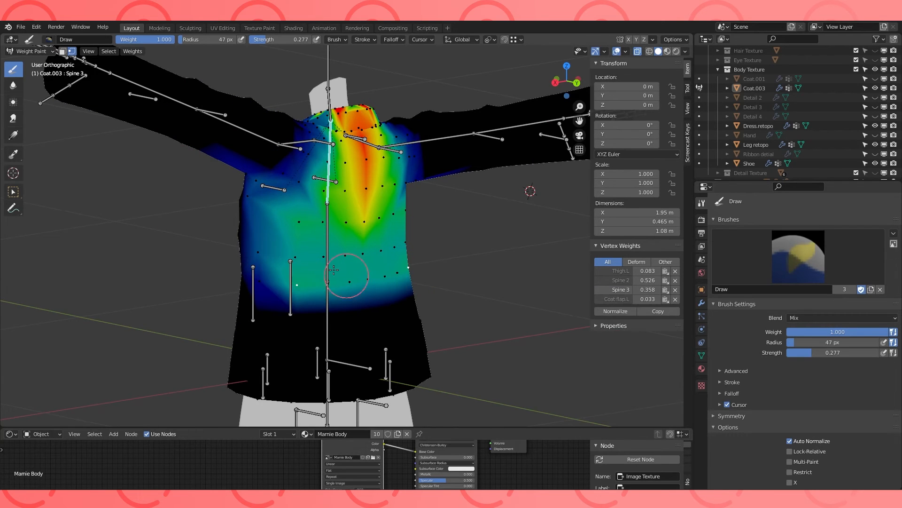
key("v")
middle_click_drag(578, 314, 705, 303)
mouse_move(244, 287)
left_mouse_down()
mouse_move(445, 258)
mouse_move(263, 249)
left_mouse_up()
mouse_move(334, 256)
middle_mouse_down()
mouse_move(396, 259)
mouse_move(354, 153)
mouse_move(367, 141)
mouse_move(358, 181)
mouse_move(388, 177)
middle_mouse_up()
key("v")
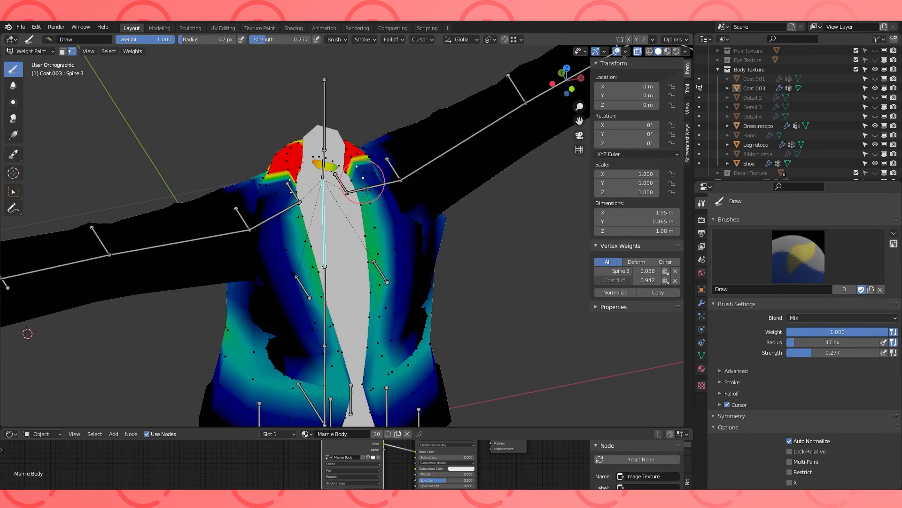
- Turn off Auto Normalize and raise the Spine 3 weights of the vertices along the coat's front opening below the collar
scroll(366, 190, "up", 2)
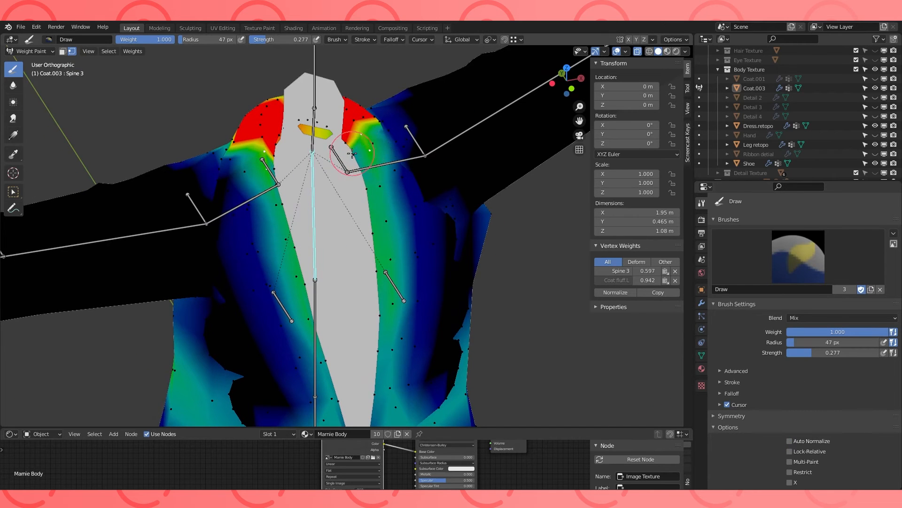
middle_click_drag(352, 154, 338, 173)
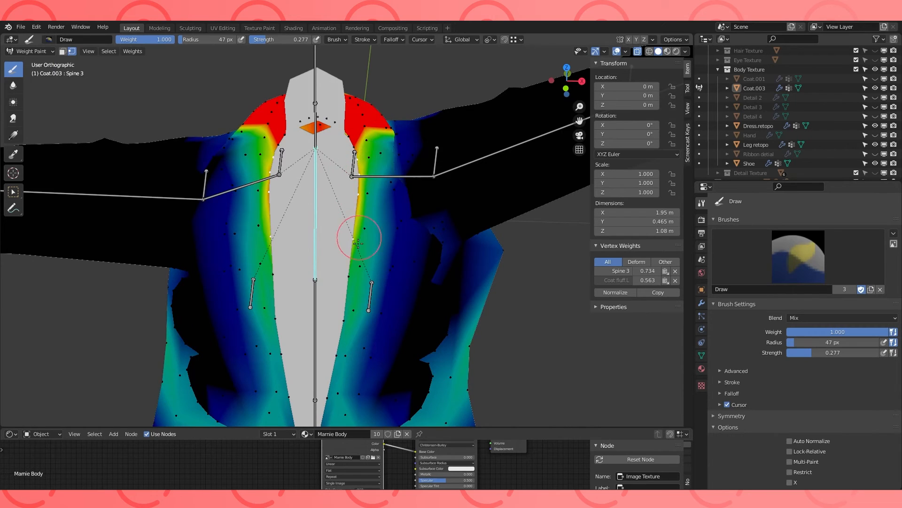
middle_click_drag(361, 140, 350, 135)
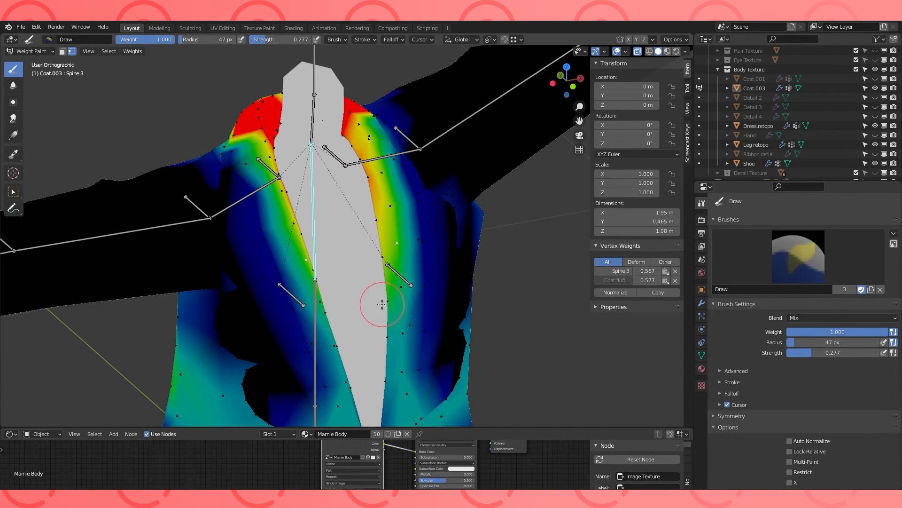
middle_click_drag(389, 308, 301, 148)
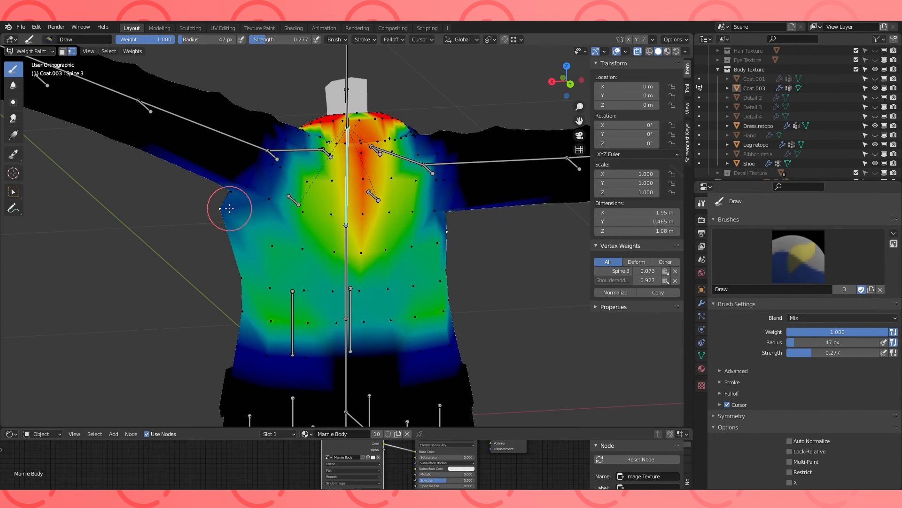
- Reduce the Shoulderadd.L weights below the left armpit with the Draw brush at weight 0.000 and strength 0.056
left_click(322, 151, "ctrl")
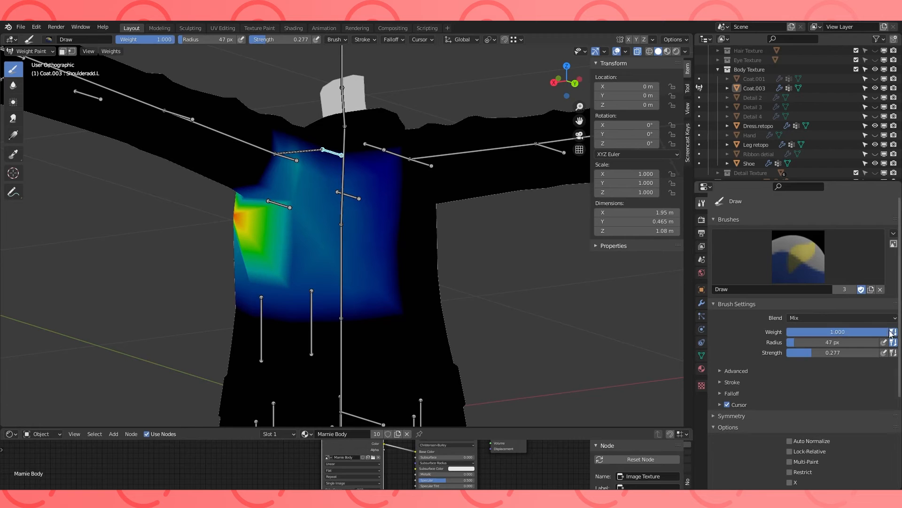
mouse_move(210, 233)
middle_mouse_down()
mouse_move(350, 229)
mouse_move(197, 212)
mouse_move(318, 207)
mouse_move(274, 205)
middle_mouse_up()
scroll(309, 218, "up", 2)
scroll(241, 209, "down", 3)
scroll(300, 166, "up", 1)
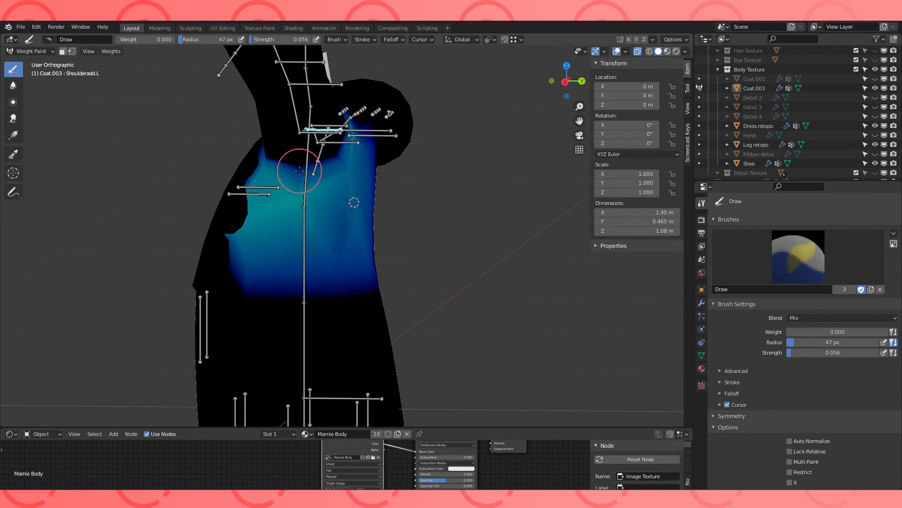
middle_click_drag(354, 202, 315, 219)
mouse_move(224, 165)
middle_mouse_down()
mouse_move(268, 147)
mouse_move(260, 189)
middle_mouse_up()
- Paint Spine 2 weight at 1.000 over the coat's waist and front ruffles, with brush strength raised to 0.176
left_click(290, 129, "ctrl")
middle_click_drag(290, 131, 325, 132)
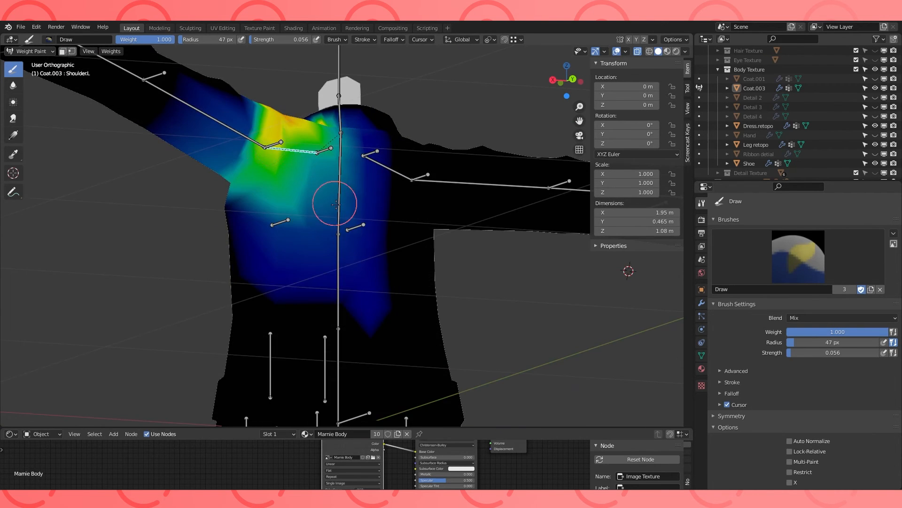
left_click(339, 256, "ctrl")
mouse_move(342, 257)
middle_mouse_down()
mouse_move(359, 261)
mouse_move(337, 219)
mouse_move(322, 248)
middle_mouse_up()
middle_click_drag(356, 236, 68, 241)
middle_click_drag(569, 309, 333, 250)
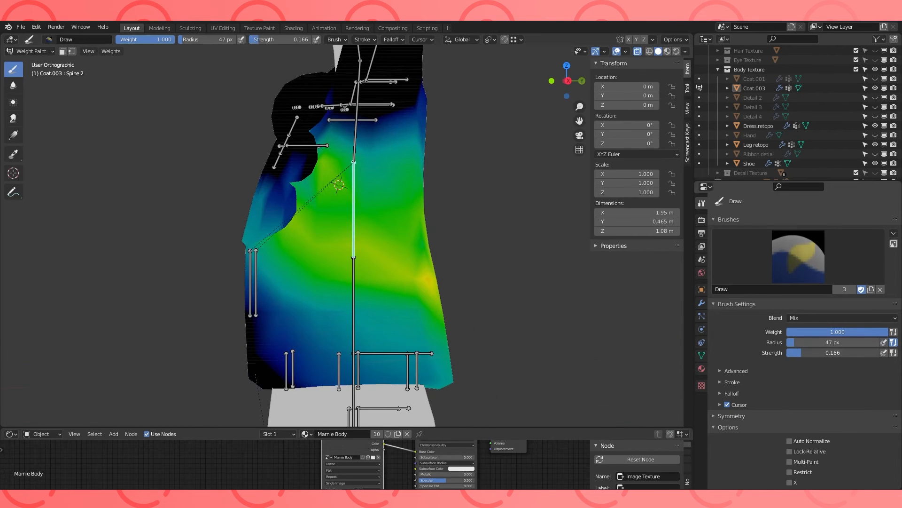
left_click_drag(318, 244, 424, 249)
middle_click_drag(332, 261, 517, 263)
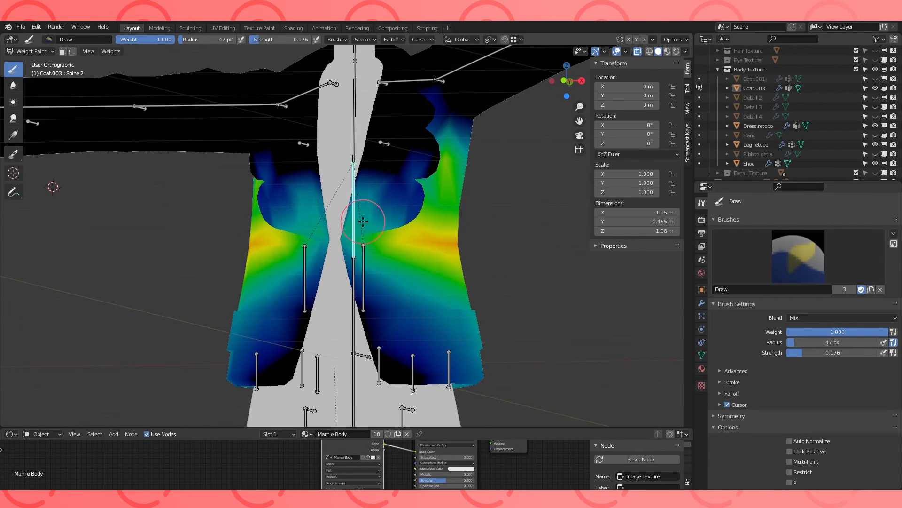
left_click_drag(386, 208, 387, 190)
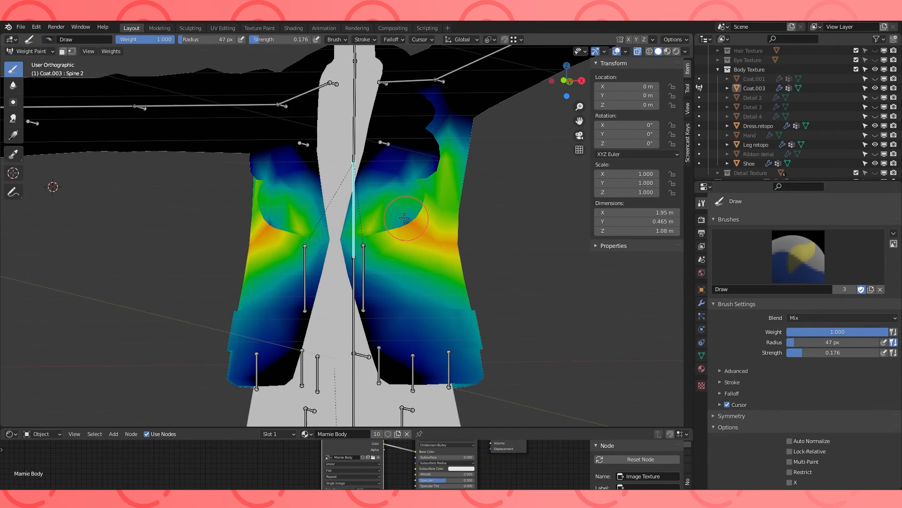
- Apply radial weight gradients to Spine 2 over the left front of the coat in the front view
key("KP_1")
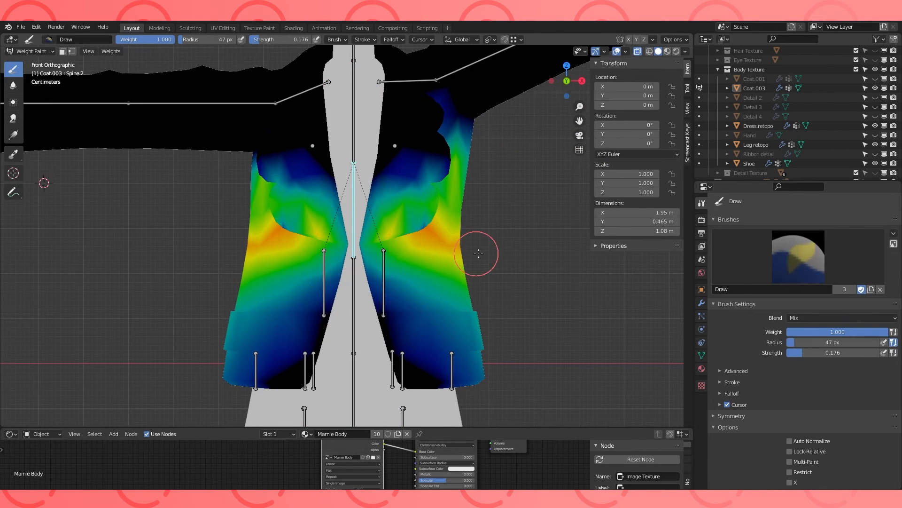
left_click(13, 135)
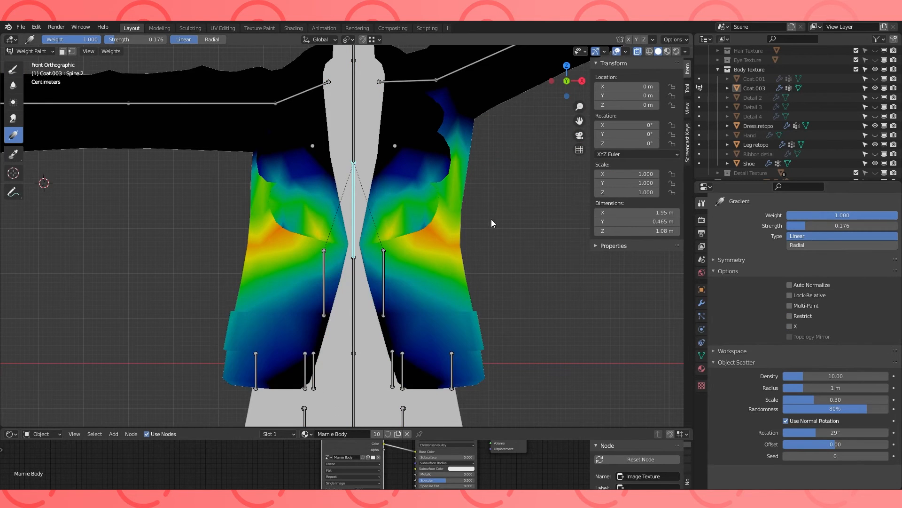
left_click(806, 245)
left_click_drag(434, 237, 455, 158)
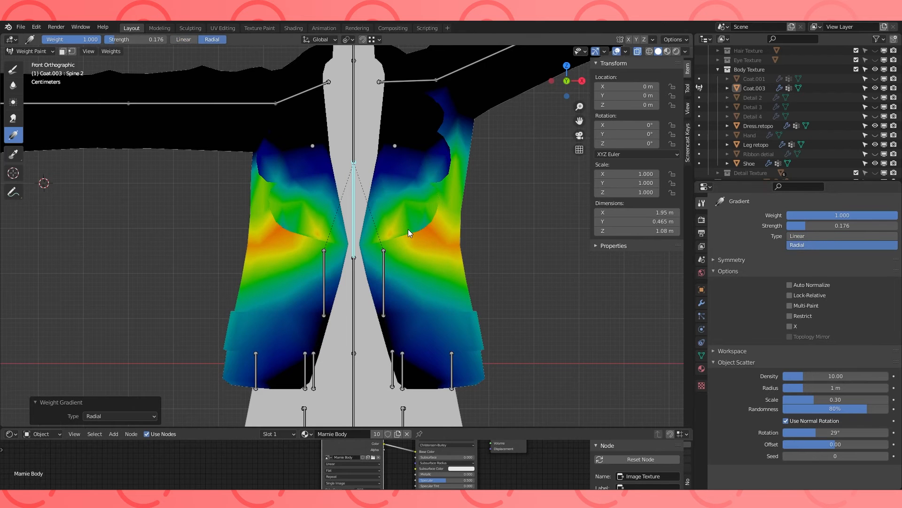
left_click_drag(408, 226, 527, 230)
middle_click_drag(432, 233, 338, 235)
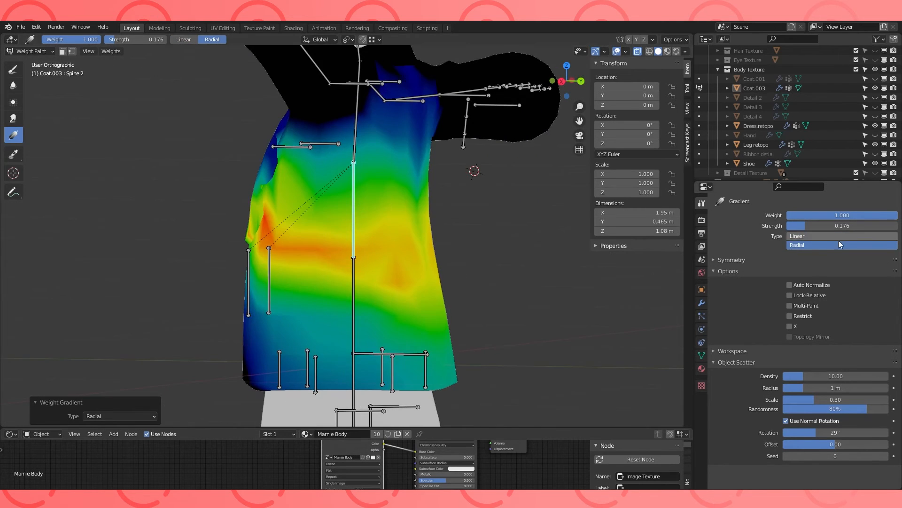
- Try a linear weight gradient on Spine 2 across the lower coat in the right side view
left_click(840, 238)
key("KP_1")
key("KP_3")
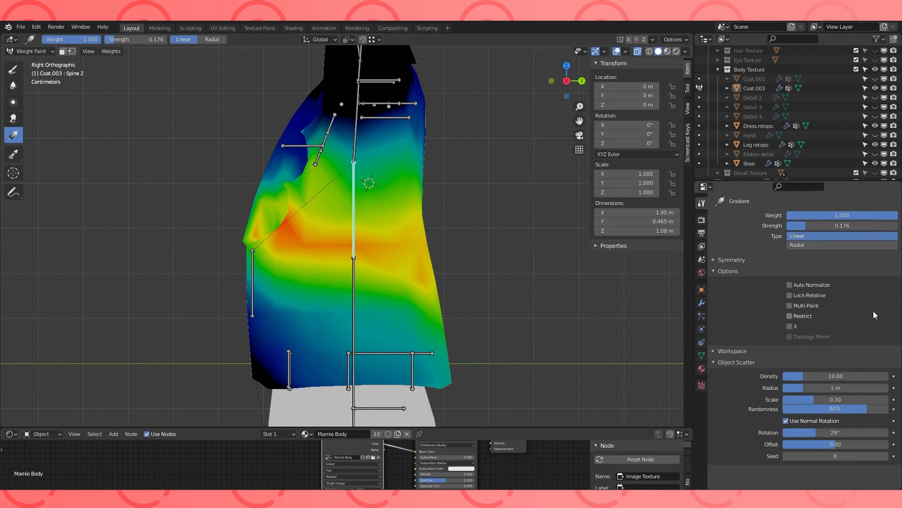
left_click_drag(806, 226, 834, 225)
mouse_move(470, 327)
left_mouse_down()
mouse_move(393, 326)
mouse_move(400, 305)
left_mouse_up()
key("ctrl+z")
- Apply several radial weight gradients to Spine 2 over the lower back of the coat, undoing the excess one
left_click(798, 244)
left_click_drag(472, 356, 282, 282)
left_click_drag(487, 333, 256, 289)
left_click_drag(504, 306, 221, 280)
left_click_drag(474, 337, 263, 278)
key("ctrl+z")
left_click_drag(526, 273, 436, 281)
middle_click_drag(339, 282, 404, 282)
- Blur the Spine 2 weights along the coat's left side and lower back with a 96 px brush
left_click(13, 86)
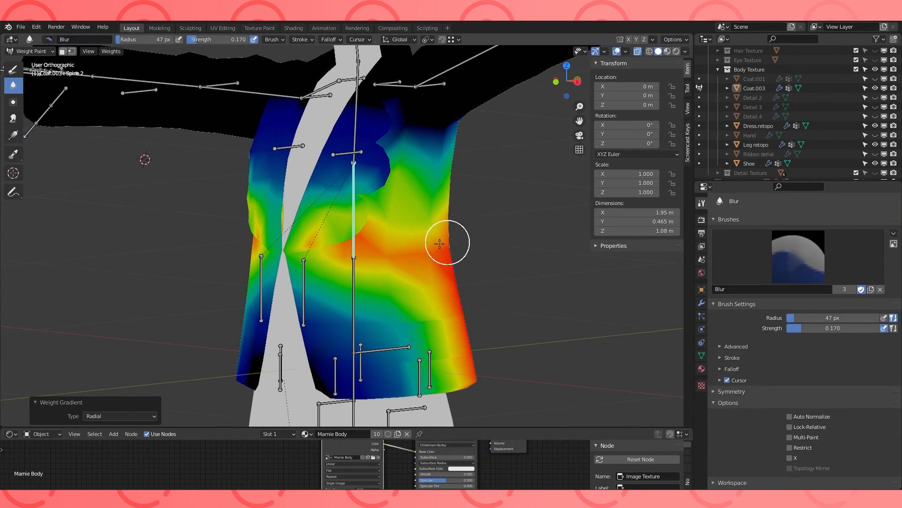
middle_click_drag(488, 236, 409, 256)
left_click_drag(428, 239, 401, 246)
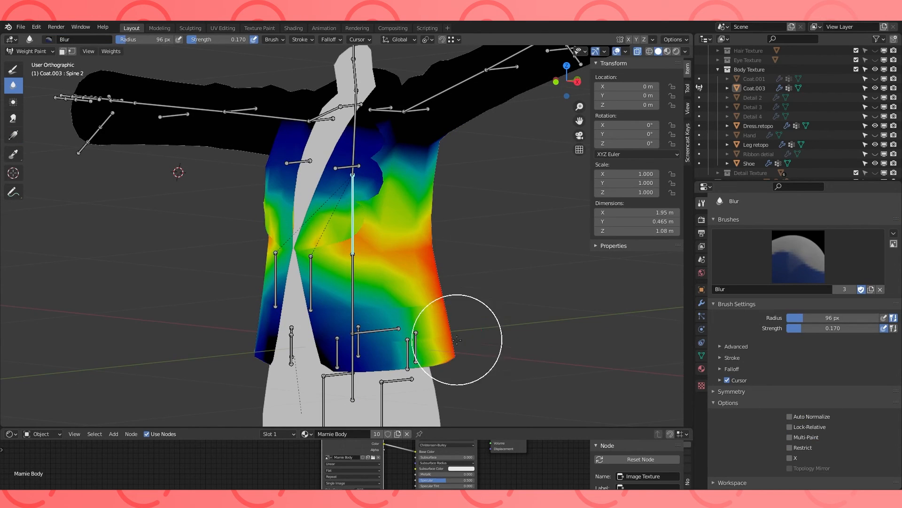
middle_click_drag(417, 348, 382, 348)
- Smear the Spine 2 weights over the lower side and waist of the coat
left_click(13, 118)
mouse_move(402, 303)
left_mouse_down()
mouse_move(353, 314)
mouse_move(444, 293)
left_mouse_up()
middle_click_drag(363, 231, 428, 252)
mouse_move(427, 252)
left_mouse_down()
mouse_move(335, 236)
mouse_move(346, 246)
left_mouse_up()
- Set the Blur strength to 0.615 and smooth the Spine 2 weights on the coat's lower side
left_click_drag(209, 39, 225, 39)
mouse_move(372, 265)
left_mouse_down()
mouse_move(489, 282)
mouse_move(394, 320)
left_mouse_up()
middle_click_drag(413, 320, 325, 319)
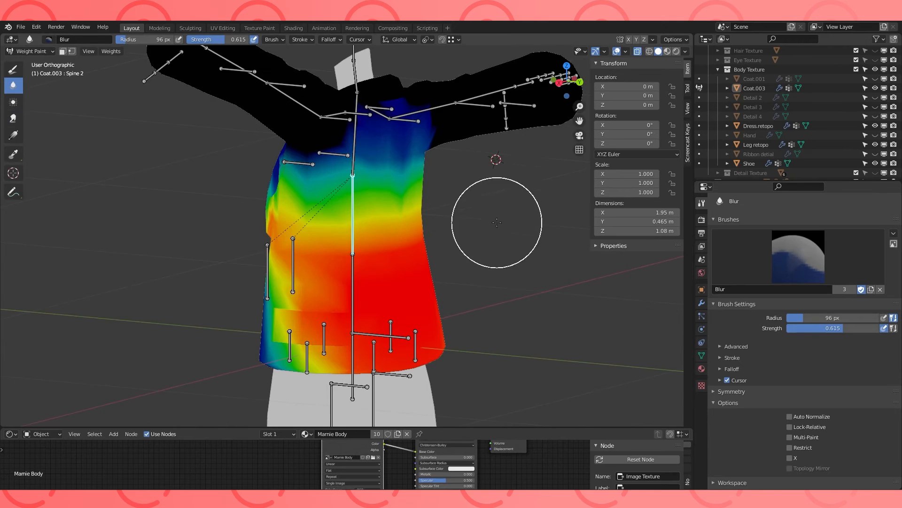
middle_click_drag(505, 212, 255, 221)
middle_click_drag(463, 211, 302, 213)
- Refine the Shoulder.L weights around the top of the left shoulder and neck opening with 49 px Blur and Smear brushes
left_click(349, 157, "ctrl")
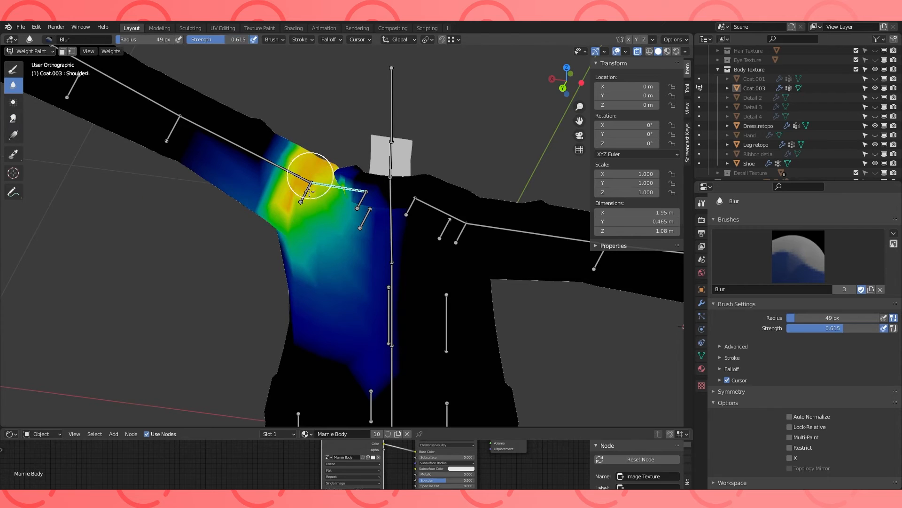
middle_click_drag(356, 159, 328, 126)
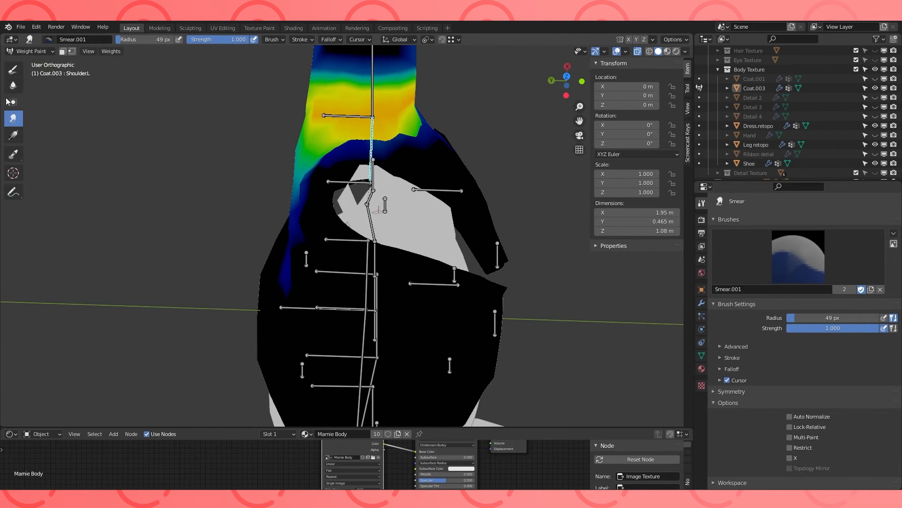
middle_click_drag(437, 92, 442, 295)
mouse_move(344, 327)
middle_mouse_down()
mouse_move(423, 298)
mouse_move(370, 244)
middle_mouse_up()
- Blur the Coat fluff.L weights along the upper part of the left front ruffle
left_click(369, 244, "ctrl")
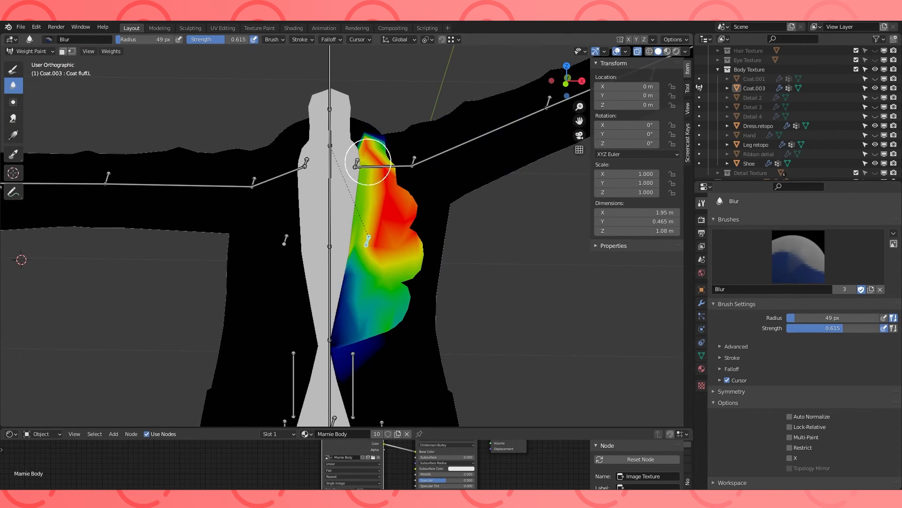
middle_click_drag(369, 163, 382, 165)
left_click_drag(382, 165, 372, 222)
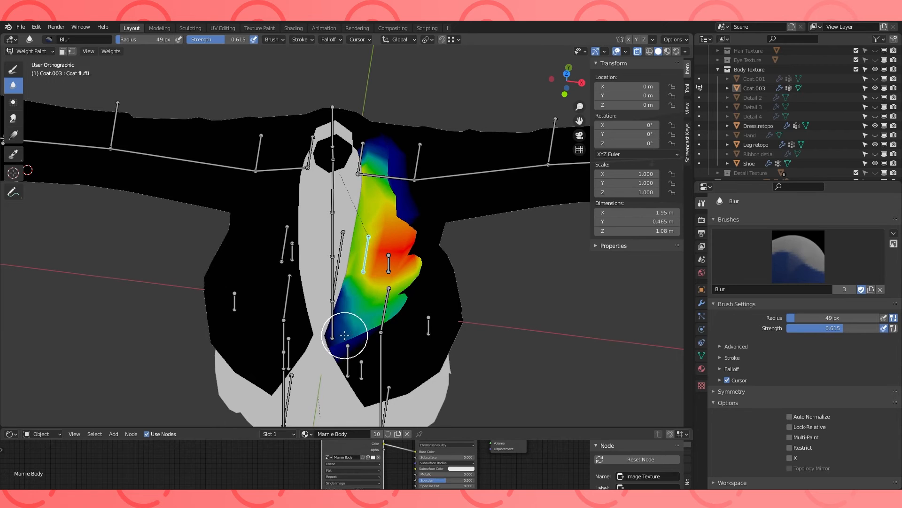
- Select the Coat flap.L bone to display its weights on the coat
middle_click_drag(405, 268, 407, 232)
mouse_move(369, 320)
middle_mouse_down()
mouse_move(376, 291)
mouse_move(332, 282)
middle_mouse_up()
middle_click_drag(364, 366, 318, 276, "shift")
left_click(320, 276, "ctrl")
middle_click_drag(506, 266, 403, 240)
- In Edit Mode with wireframe shading, circle-select the coat's upper body vertices above the left flap
key("KP_1")
key("Tab")
left_click(63, 51)
left_click(648, 51)
key("a")
key("c")
mouse_move(432, 199)
left_mouse_down()
mouse_move(395, 168)
mouse_move(381, 82)
left_mouse_up()
right_click(490, 188)
key("KP_3")
left_click_drag(360, 379, 414, 282)
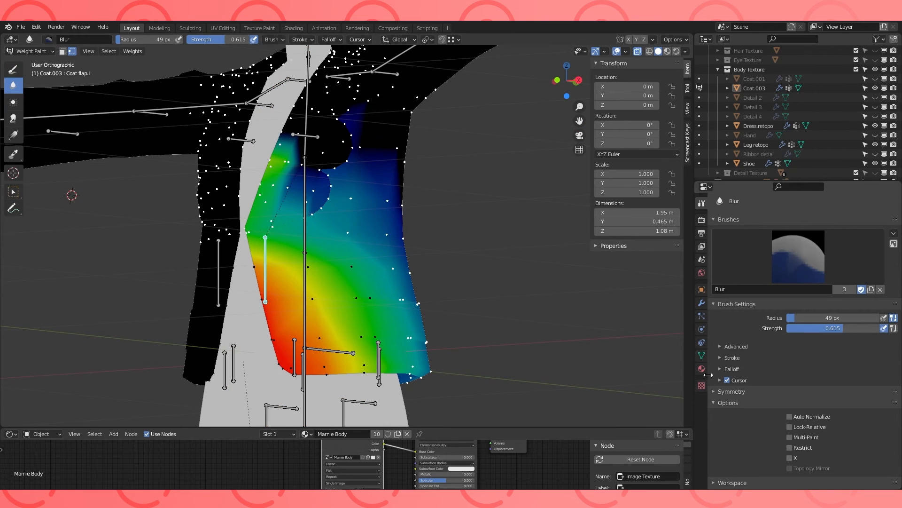
- Remove the selected upper coat vertices from the Coat flap.L vertex group
left_click(701, 356)
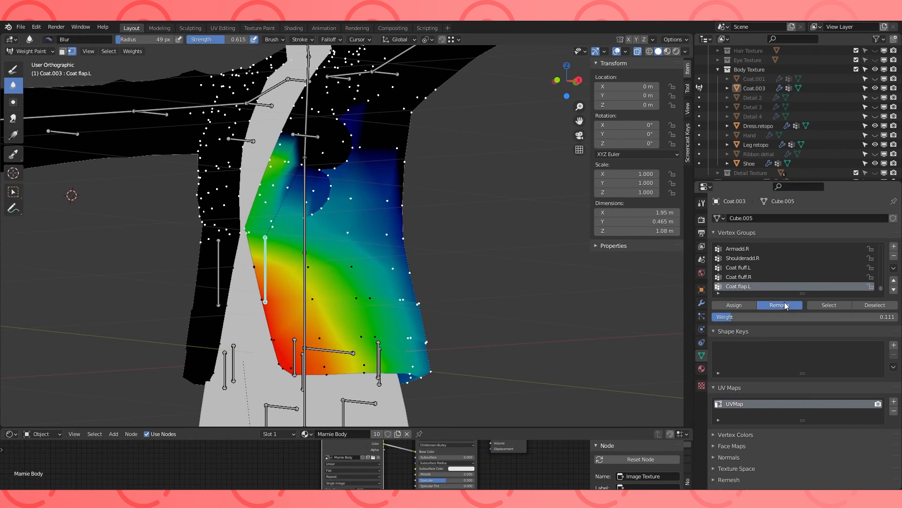
left_click(781, 306)
middle_click_drag(462, 254, 479, 273)
scroll(479, 273, "down", 3)
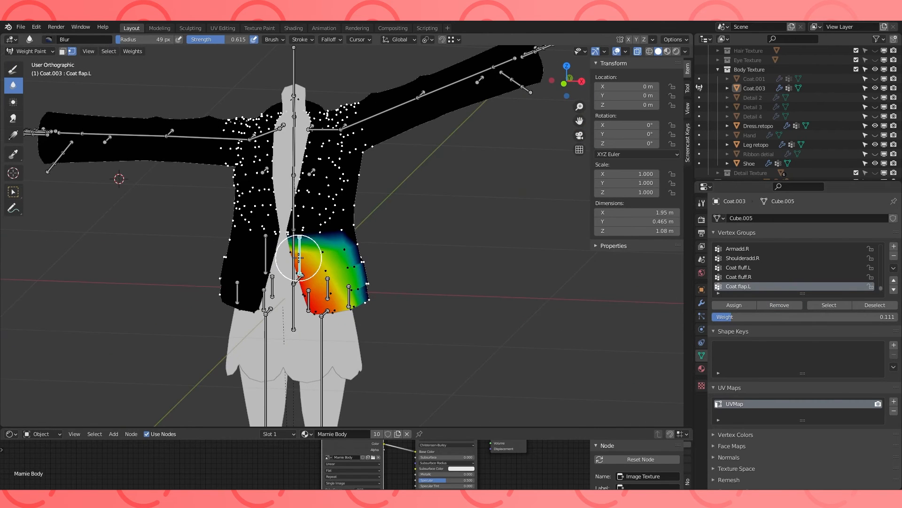
- Turn off vertex masking and test-rotate the Coat flap.L bone from the front, cancelling the rotation
key("v")
key("KP_1")
key("r")
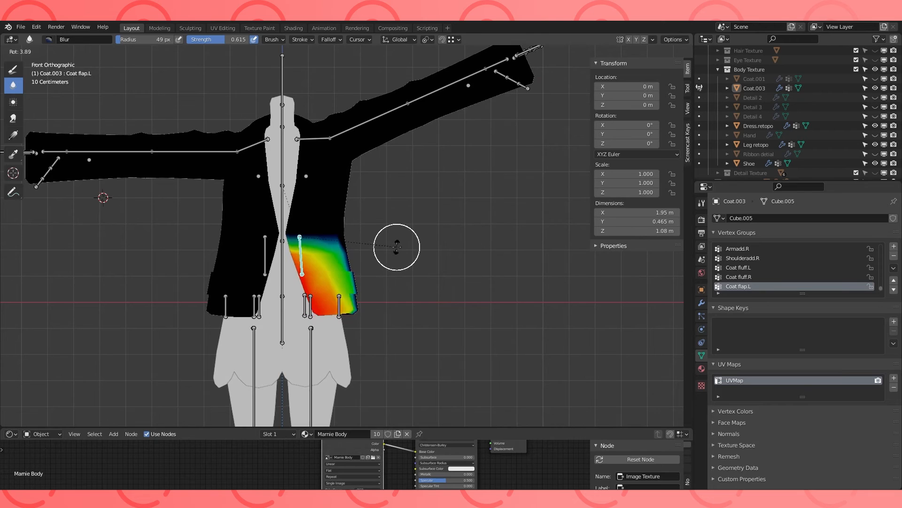
right_click(396, 250)
- In Edit Mode, circle-select the vertices across the lower left side of the coat
middle_click_drag(427, 348, 338, 338)
middle_click_drag(407, 331, 408, 241, "shift")
scroll(407, 242, "up", 2)
key("Tab")
left_click(339, 258)
left_click(336, 175, "ctrl")
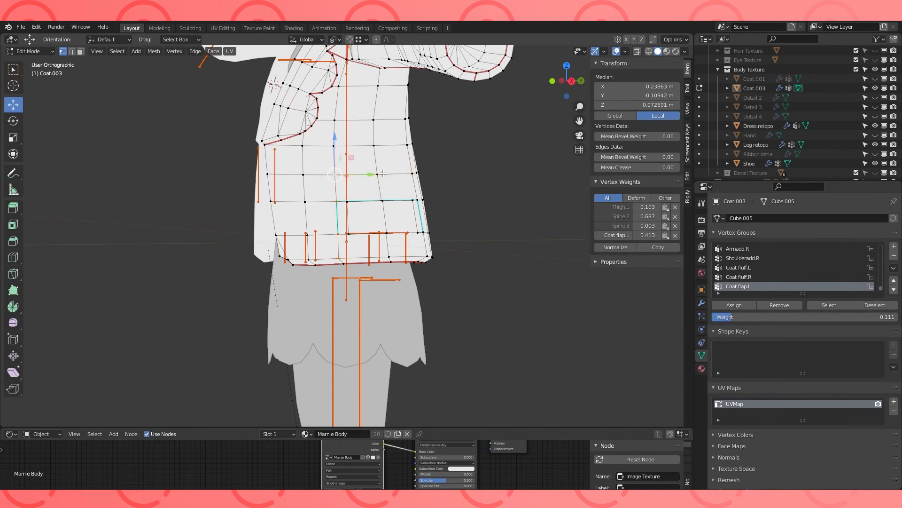
scroll(390, 235, "up", 1)
key("c")
left_click_drag(353, 207, 391, 239)
right_click(391, 239)
- Add the remaining hem vertices of the lower coat to the selection and return to Weight Paint mode
mouse_move(280, 237)
middle_mouse_down()
mouse_move(309, 238)
mouse_move(317, 202)
middle_mouse_up()
key("c")
right_click(307, 237)
left_click(346, 261, "shift")
left_click(275, 259, "shift")
middle_click_drag(275, 259, 317, 284)
key("Tab")
- Show the selected lower coat vertices with vertex masking and inspect the Coat flap.L weight gradient around the flap
middle_click_drag(368, 197, 324, 211)
scroll(323, 211, "down", 3)
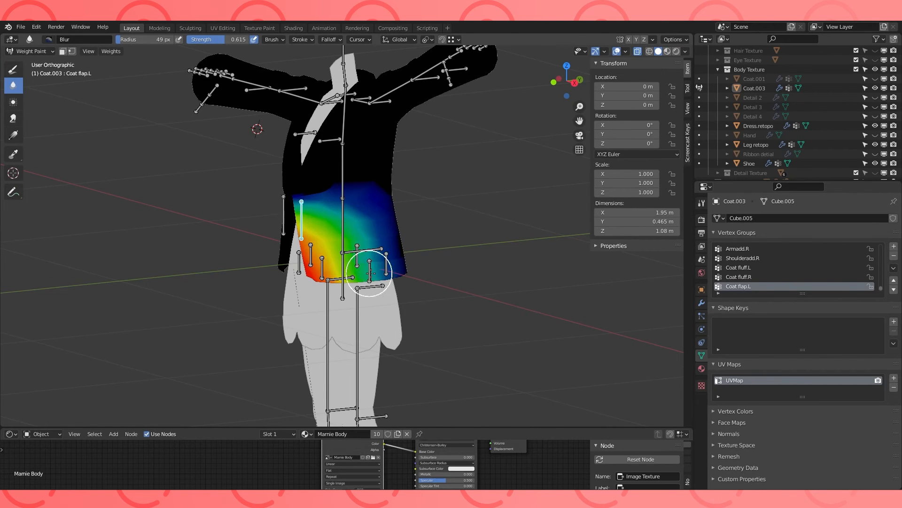
middle_click_drag(337, 230, 402, 262)
key("Tab")
key("Tab")
key("v")
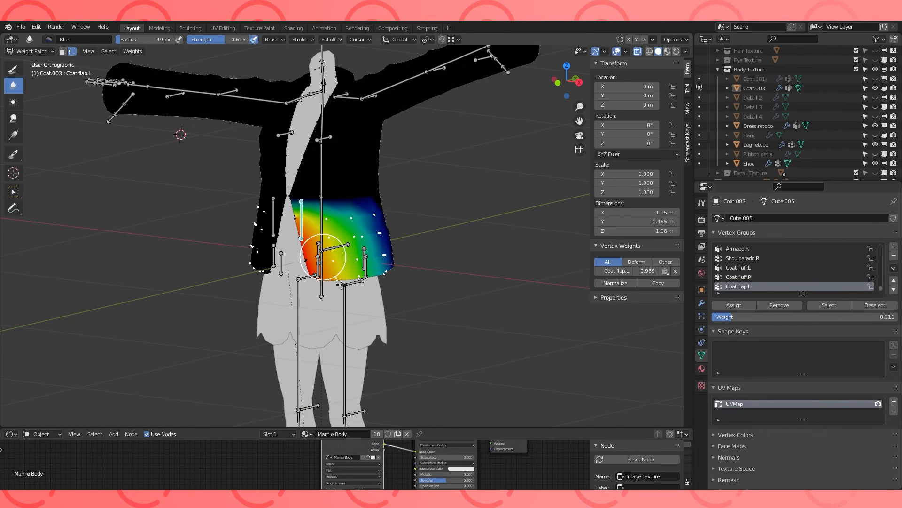
middle_click_drag(350, 232, 389, 220)
scroll(389, 220, "up", 2)
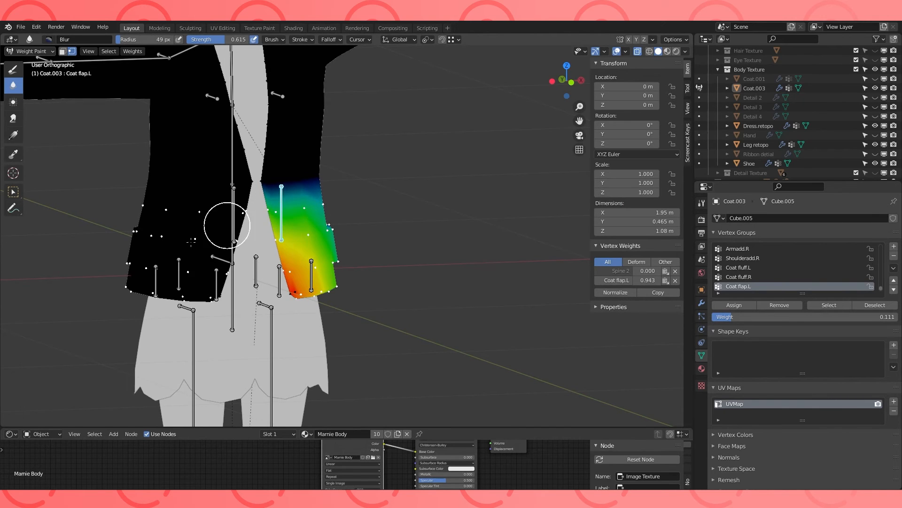
- Turn off vertex masking and inspect the Shoulder.L, Armadd.L and Arm.L weights on the left shoulder and sleeve
middle_click_drag(315, 206, 417, 255)
left_click(72, 52)
left_click(301, 117, "ctrl")
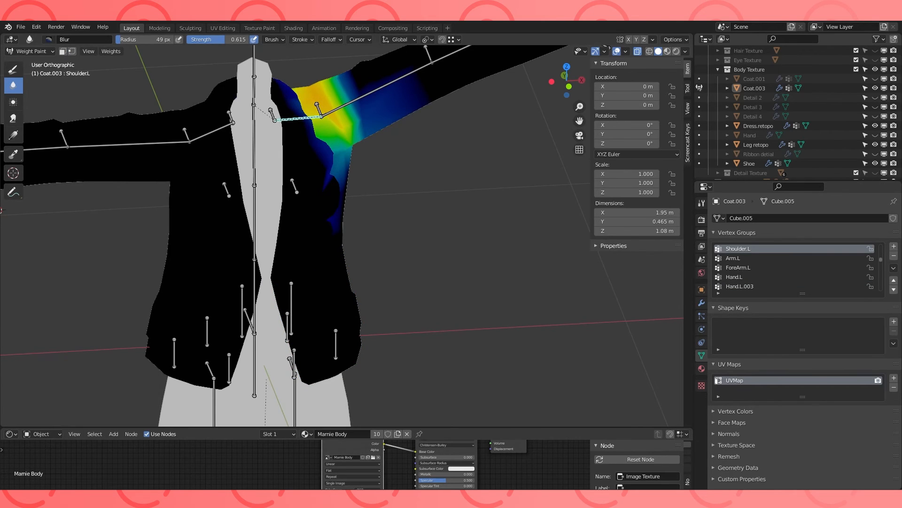
mouse_move(391, 184)
middle_mouse_down()
mouse_move(339, 186)
mouse_move(391, 183)
middle_mouse_up()
left_click(329, 117, "ctrl")
middle_click_drag(334, 120, 521, 159)
middle_click_drag(342, 207, 306, 224)
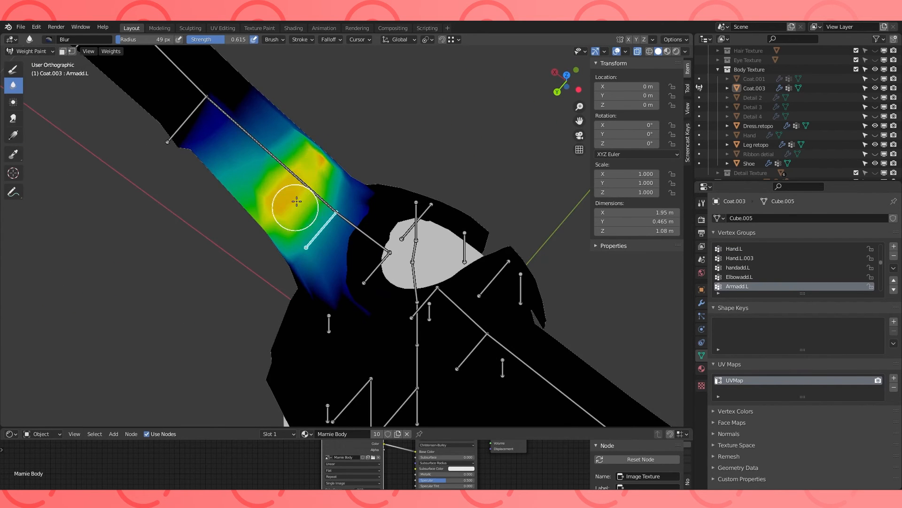
middle_click_drag(227, 235, 318, 160)
left_click(320, 204, "ctrl")
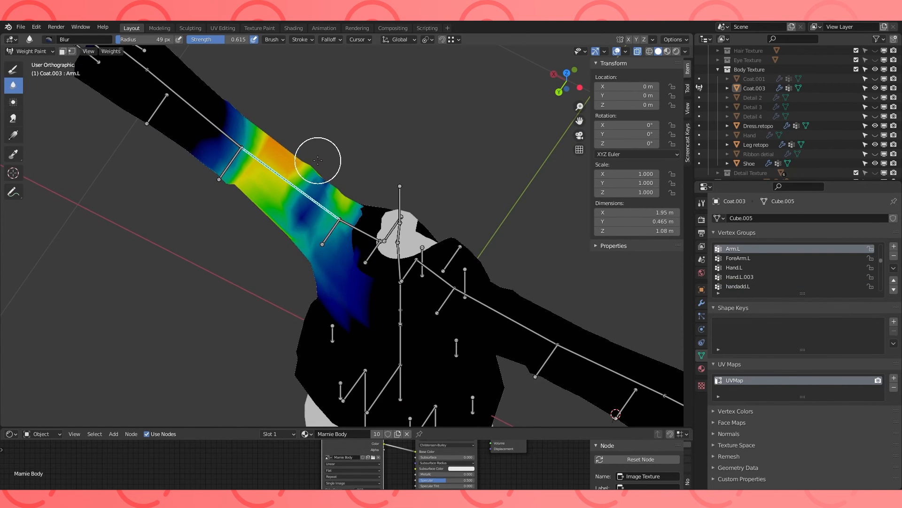
- Select the ForeArm.L bone and rotate it from the top view to bend the left elbow
middle_click_drag(282, 238, 407, 255)
middle_click_drag(467, 174, 348, 258, "shift")
left_click(403, 258, "ctrl")
left_click(312, 230, "ctrl")
key("KP_7")
key("r")
key("Escape")
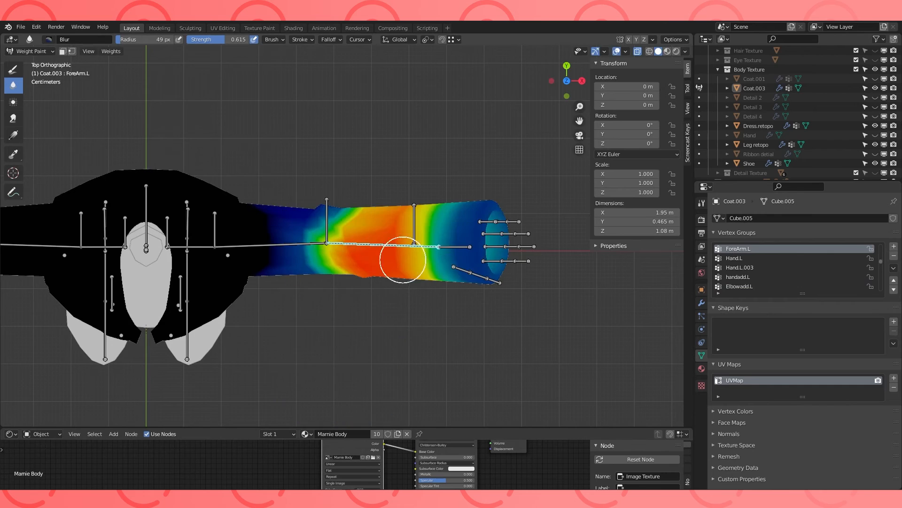
key("r")
left_click(340, 343)
- Enable vertex masking and select vertices around the bent elbow to check their ForeArm.L weights
middle_click_drag(340, 342, 487, 235)
scroll(339, 258, "up", 1)
key("v")
scroll(468, 207, "up", 3)
middle_click_drag(411, 207, 733, 348)
left_click(421, 198, "shift")
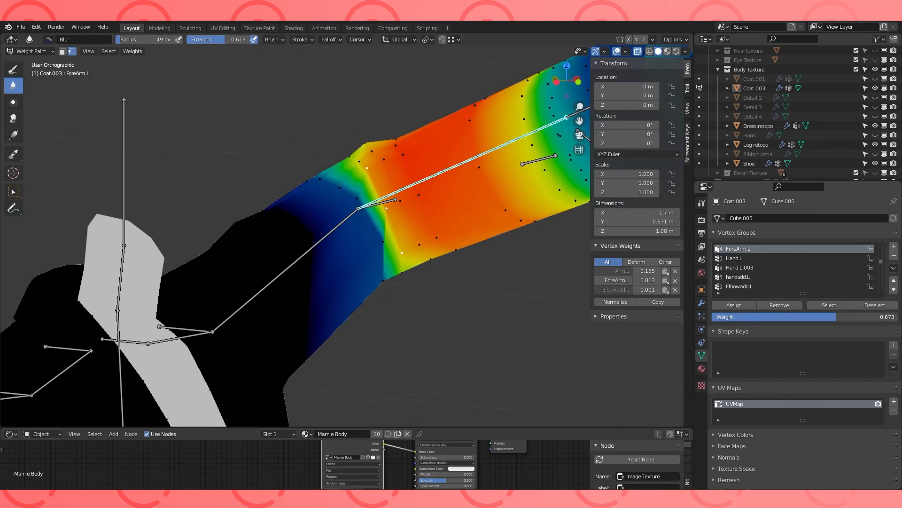
- Paint ForeArm.L weight at the elbow using the Draw brush with weight 1.000 and strength 0.111
left_click(702, 202)
left_click(13, 69)
middle_click_drag(404, 289, 425, 267)
scroll(412, 268, "up", 3)
left_click(412, 268, "ctrl")
left_click(425, 267)
- Dab more ForeArm.L weight around the elbow bend with the Draw brush, undoing the stray change
middle_click_drag(317, 270, 331, 242)
left_click(331, 270, "ctrl")
left_click(330, 270)
left_click(337, 182, "ctrl")
key("ctrl+z")
middle_click_drag(327, 277, 376, 264)
left_click(336, 281)
left_click(268, 223, "ctrl")
middle_click_drag(268, 223, 262, 267)
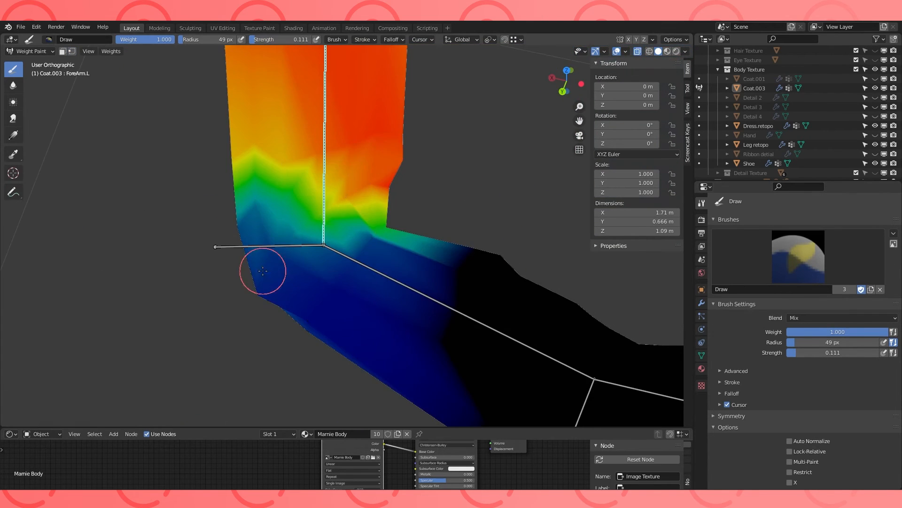
- Rotate the ForeArm.L bone to a new bend and view the elbow from the other side
key("r")
left_click(325, 182, "ctrl")
scroll(344, 182, "down", 2)
key("r")
left_click(469, 207)
middle_click_drag(470, 207, 571, 310)
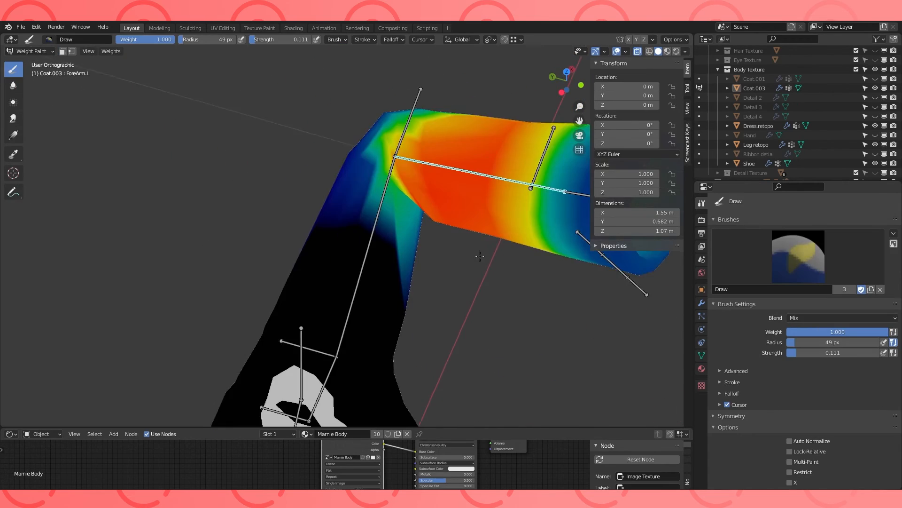
- Remove the selected elbow vertices from the ForeArm.L group and reassign them with a weight of 0.040
key("v")
middle_click_drag(419, 241, 740, 282)
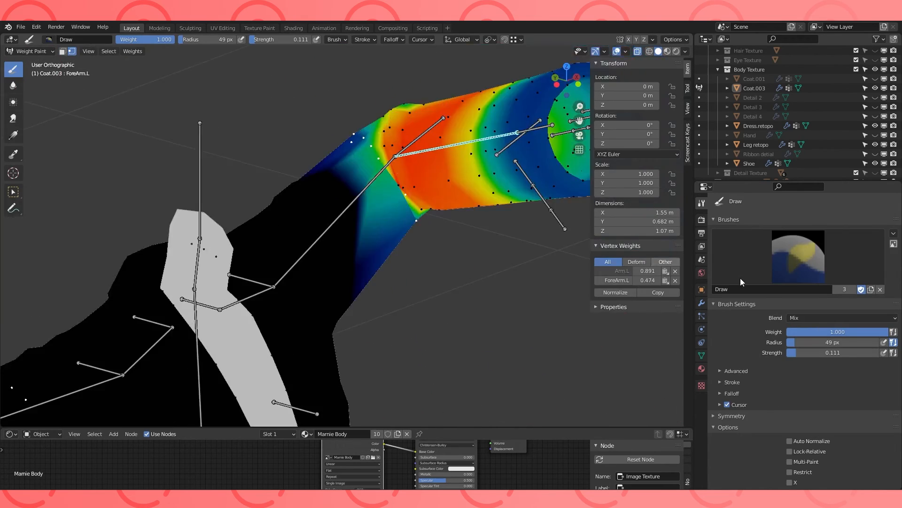
left_click(701, 355)
left_click(779, 305)
middle_click_drag(352, 254, 470, 286)
left_click(666, 51)
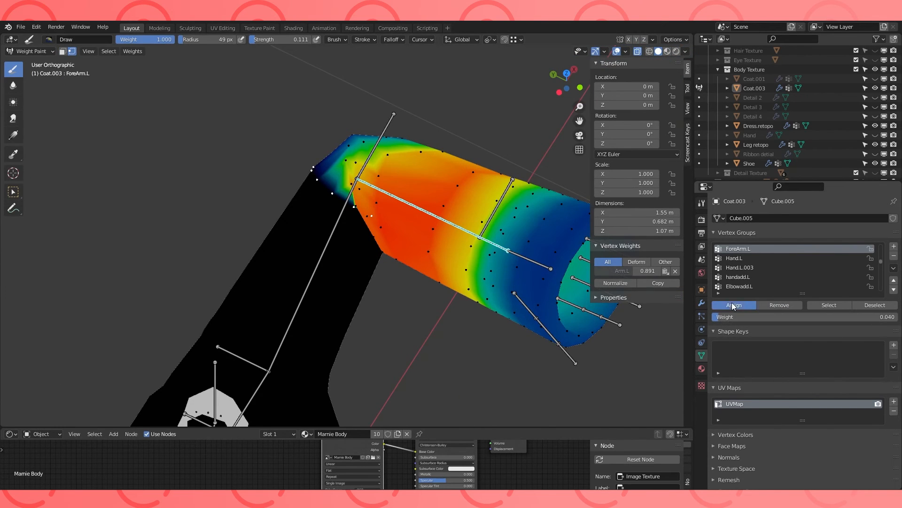
- Rotate the ForeArm.L bone to check the reassigned elbow vertices, and turn off vertex masking
middle_click_drag(292, 90, 433, 100)
middle_click_drag(433, 101, 433, 157, "shift")
scroll(433, 157, "down", 2)
key("r")
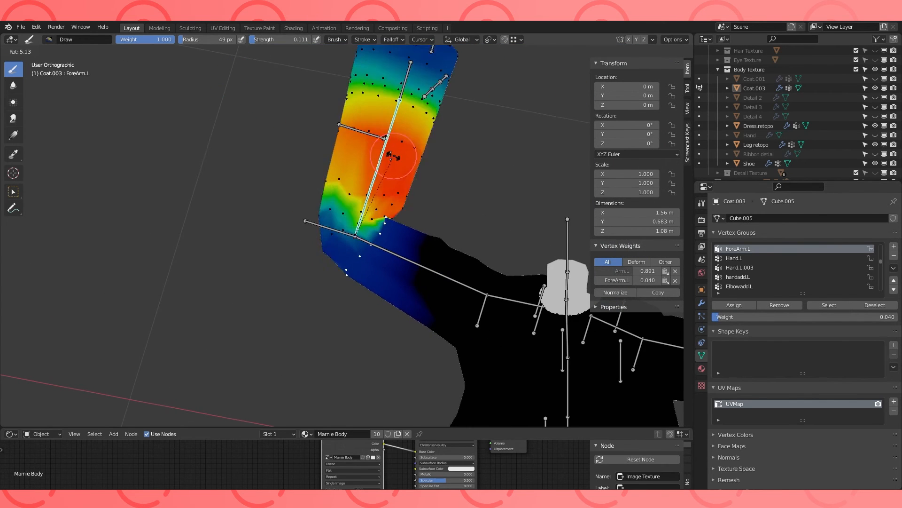
left_click(365, 183)
left_click(316, 237, "ctrl")
key("v")
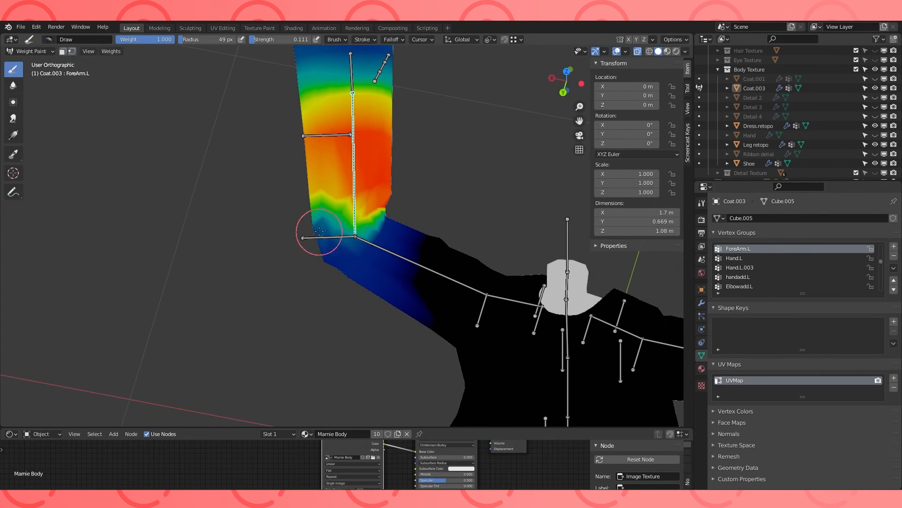
- Swing the ForeArm.L bone through several rotations, ending with a 44.5° turn, to test the elbow deformation
left_click(316, 237, "ctrl")
key("r")
left_click(395, 183)
left_click(356, 181, "ctrl")
key("r")
left_click(431, 191)
key("r")
mouse_move(431, 191)
middle_mouse_down()
mouse_move(418, 187)
mouse_move(382, 261)
mouse_move(395, 234)
mouse_move(381, 221)
middle_mouse_up()
left_click(369, 185)
- Stroke ForeArm.L weight across the upper arm beside the elbow with the Draw brush at strength 0.080
left_click(701, 203)
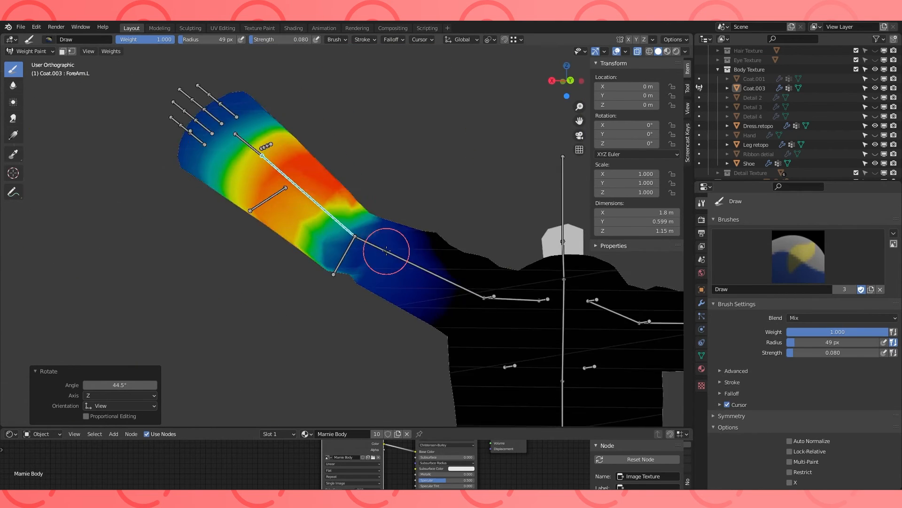
left_click_drag(381, 222, 384, 285)
mouse_move(384, 286)
middle_mouse_down()
mouse_move(362, 245)
mouse_move(360, 255)
mouse_move(375, 240)
mouse_move(342, 266)
mouse_move(324, 225)
middle_mouse_up()
- Select the Elbowadd.L bone and switch to the Blur brush
left_click(343, 266, "ctrl")
key("shift+space")
key("2")
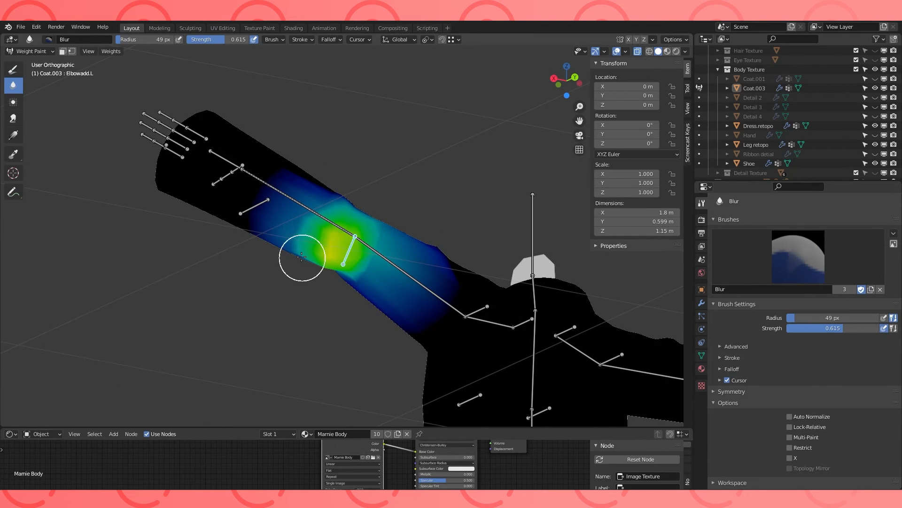
mouse_move(348, 280)
middle_mouse_down()
mouse_move(342, 250)
mouse_move(379, 207)
mouse_move(425, 183)
middle_mouse_up()
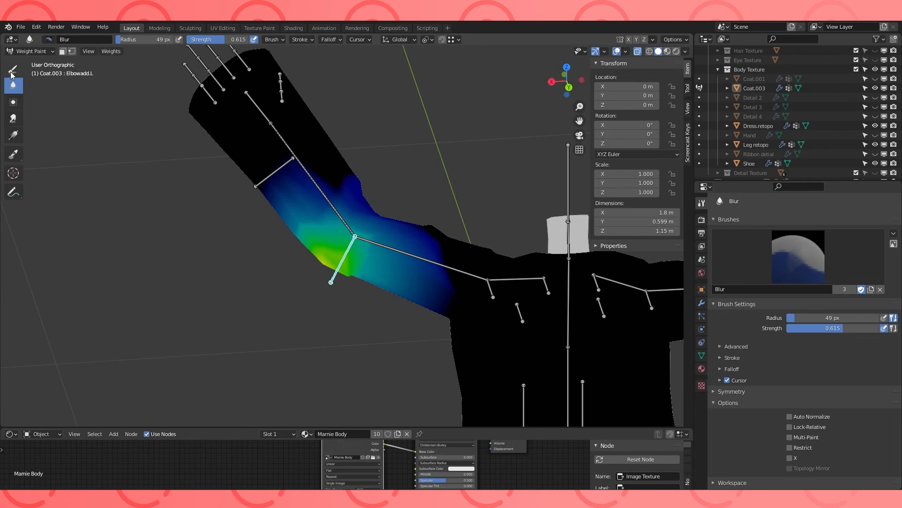
- Switch to the Draw brush for the Elbowadd.L weights, with weight 0.000 and strength 1.000
left_click(13, 69)
middle_click_drag(287, 251, 293, 203)
key("shift+f")
left_click(215, 197)
middle_click_drag(469, 257, 365, 236)
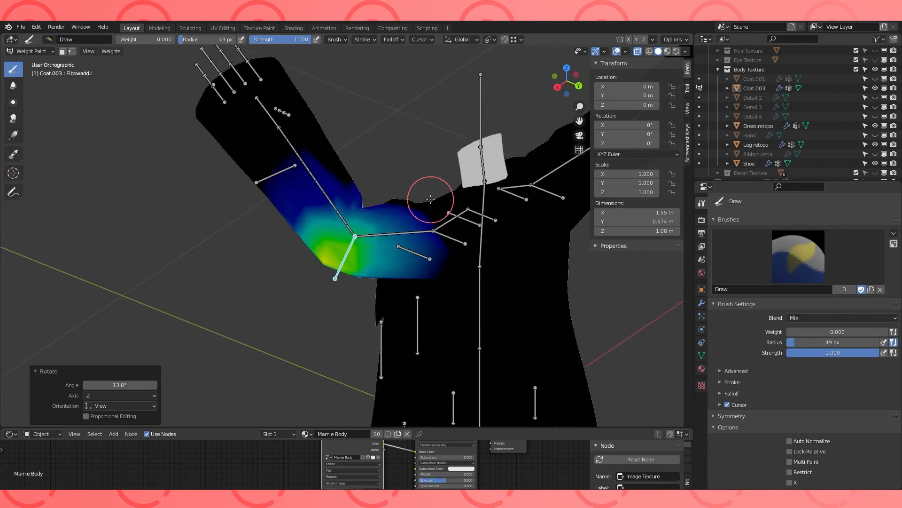
- Blur the Elbowadd.L weights around the elbow with the 49 px brush at strength 0.615
middle_click_drag(429, 196, 209, 185)
left_click(14, 86)
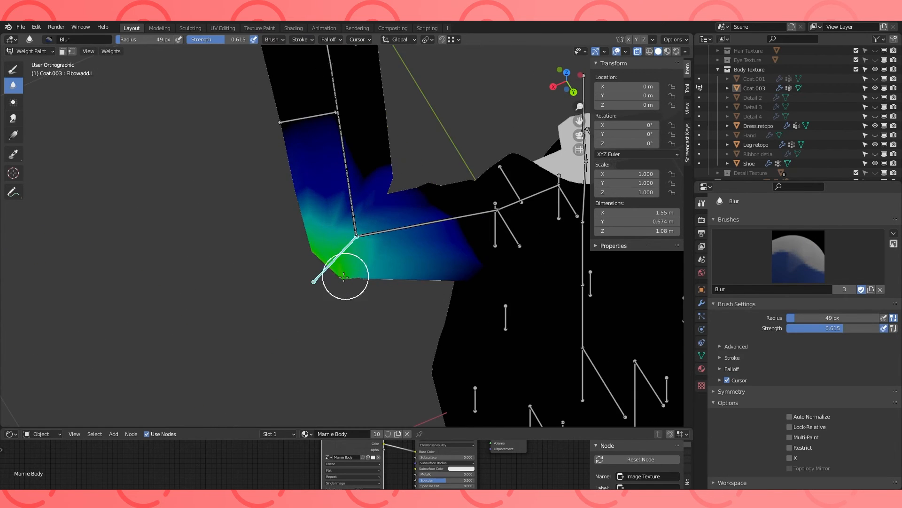
middle_click_drag(345, 276, 360, 238)
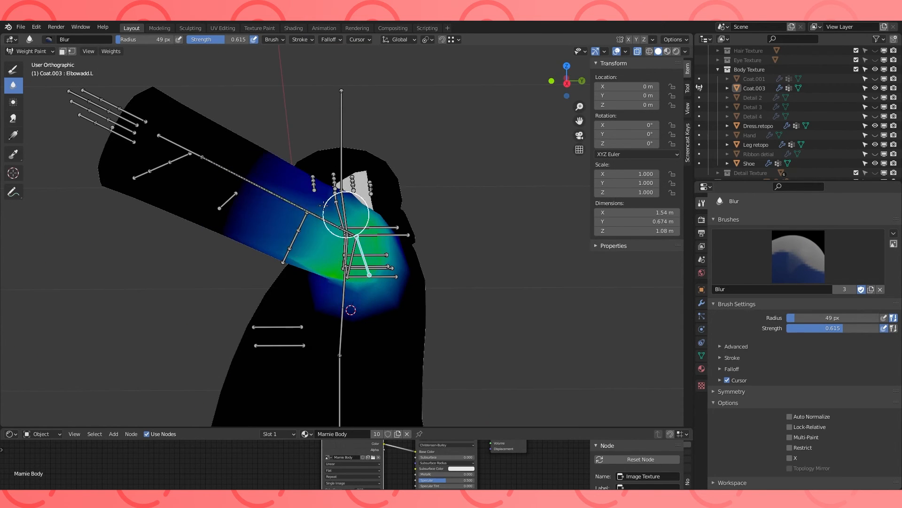
middle_click_drag(297, 251, 313, 230)
- Select the Hand.L bone to display its weights on the left sleeve
middle_click_drag(311, 199, 453, 158)
left_click(390, 201, "ctrl")
middle_click_drag(390, 201, 404, 205)
left_click(342, 183, "ctrl")
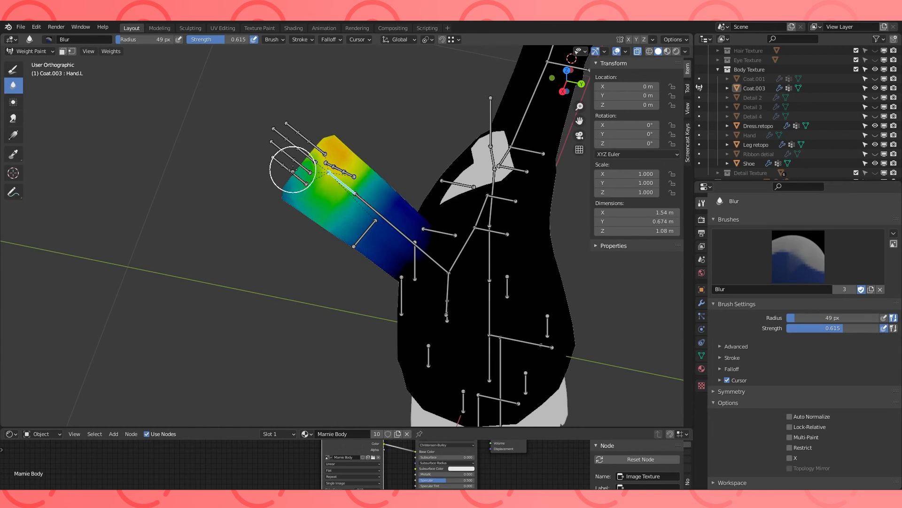
middle_click_drag(292, 169, 417, 209)
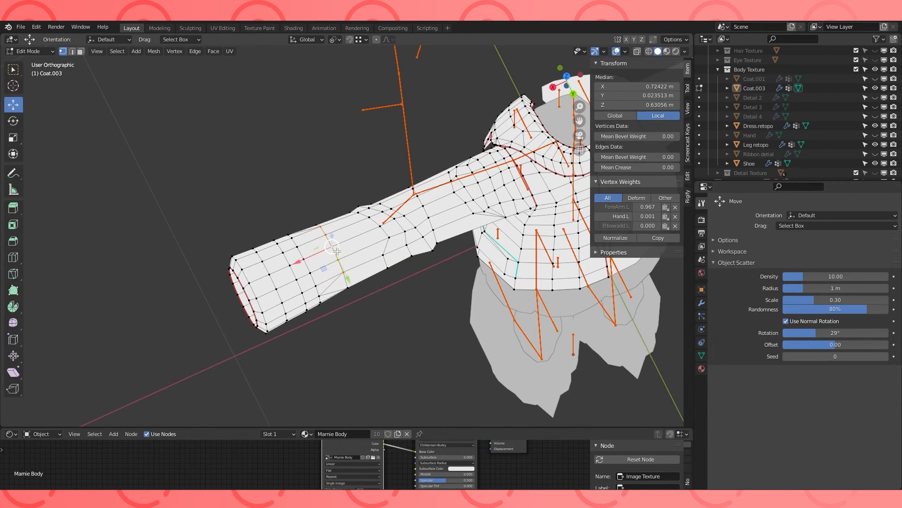
- In a see-through top view in Edit Mode, circle-select the left cuff and lower sleeve vertices, then return to Weight Paint mode
key("alt+z")
key("KP_7")
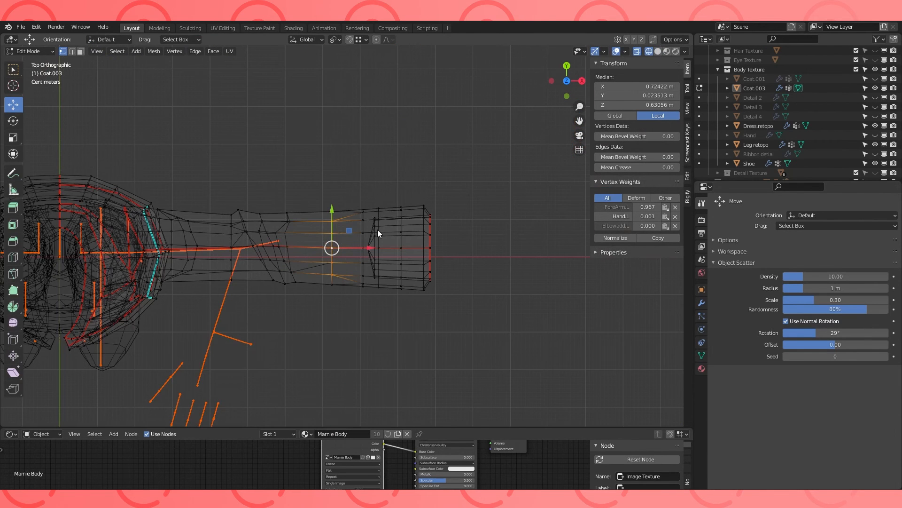
key("alt+a")
left_click(20, 27)
key("c")
mouse_move(354, 212)
left_mouse_down()
mouse_move(393, 310)
mouse_move(414, 235)
left_mouse_up()
key("Escape")
middle_click_drag(486, 203, 537, 209, "shift")
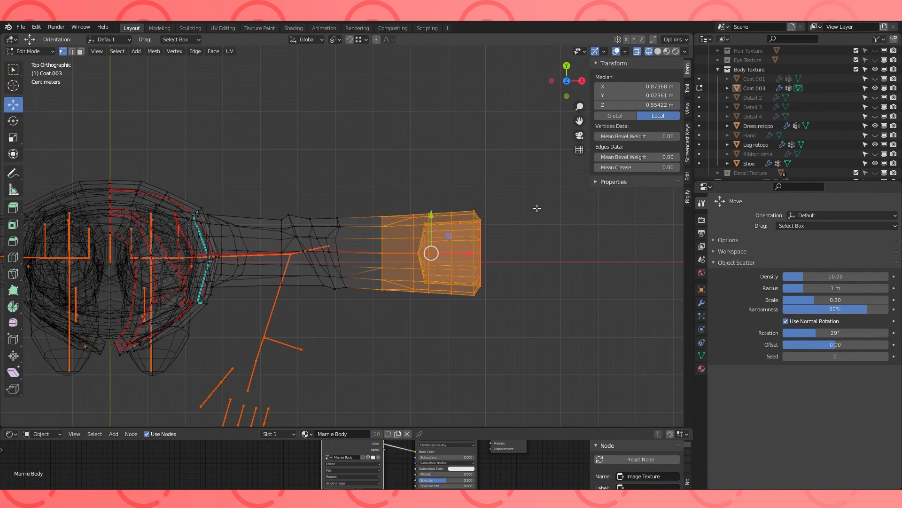
key("Tab")
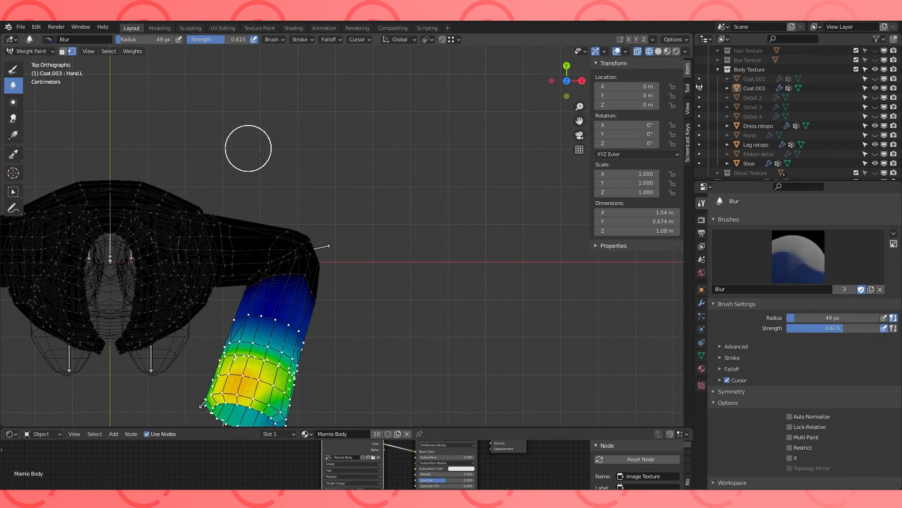
- Assign the selected cuff and sleeve vertices to the Hand.L vertex group with a weight of 0.040
middle_click_drag(259, 155, 257, 99, "shift")
left_click(702, 355)
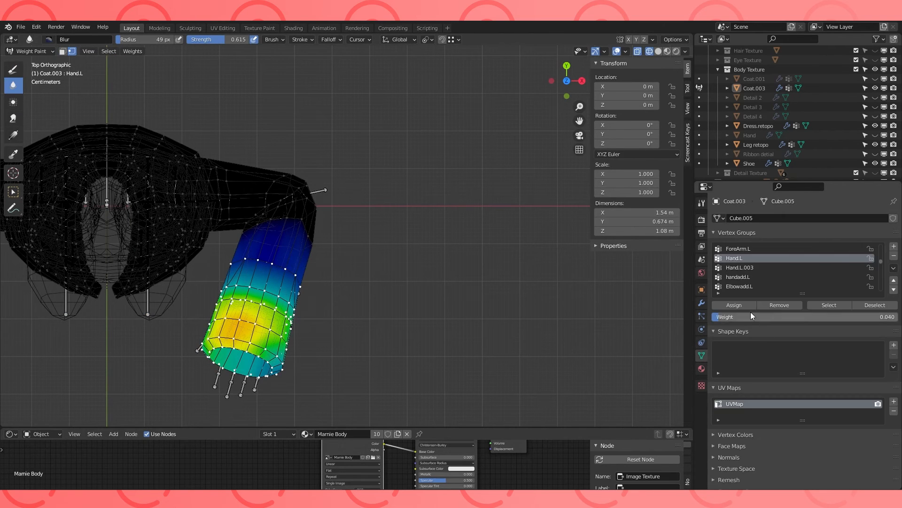
left_click(740, 305)
- Turn off vertex masking, select all bones and clear their rotation to restore the rest pose
key("alt+a")
key("a")
key("Tab")
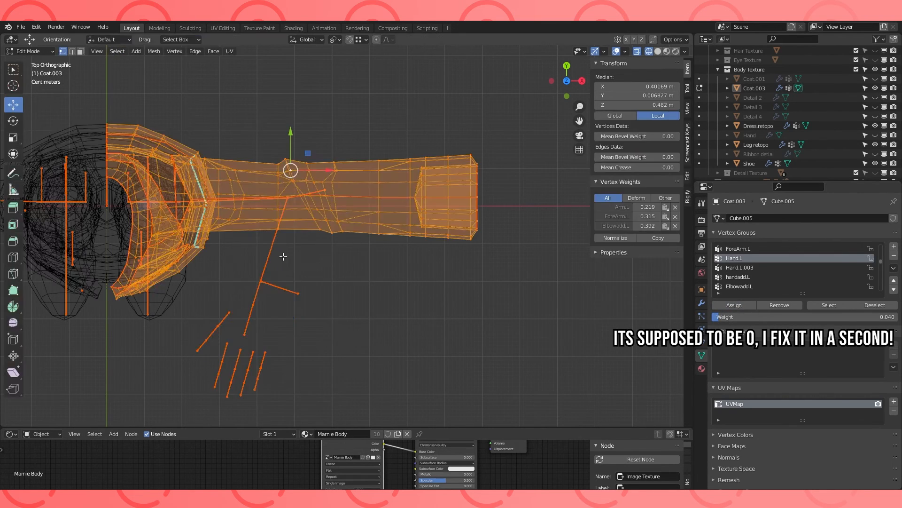
key("Tab")
key("v")
key("a")
key("alt+r")
middle_click_drag(343, 193, 336, 217, "shift")
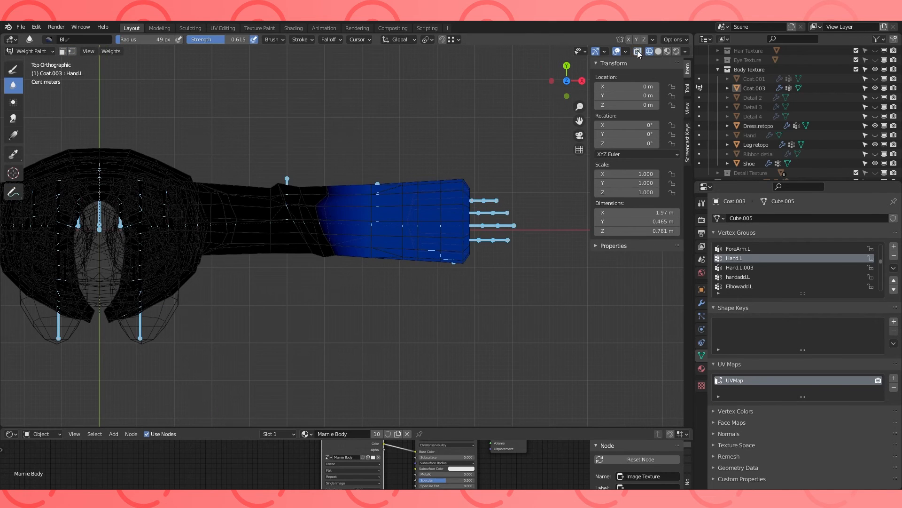
- Remove all of the coat's vertices from the Hand.L vertex group in Edit Mode, then return to Weight Paint mode
left_click(659, 51)
right_click(428, 228)
key("Tab")
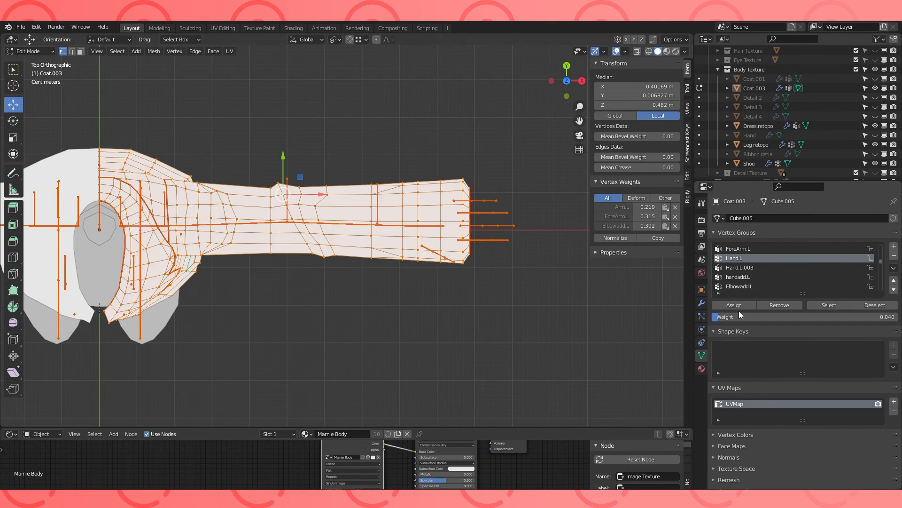
left_click(734, 305)
key("Tab")
scroll(357, 242, "up", 1)
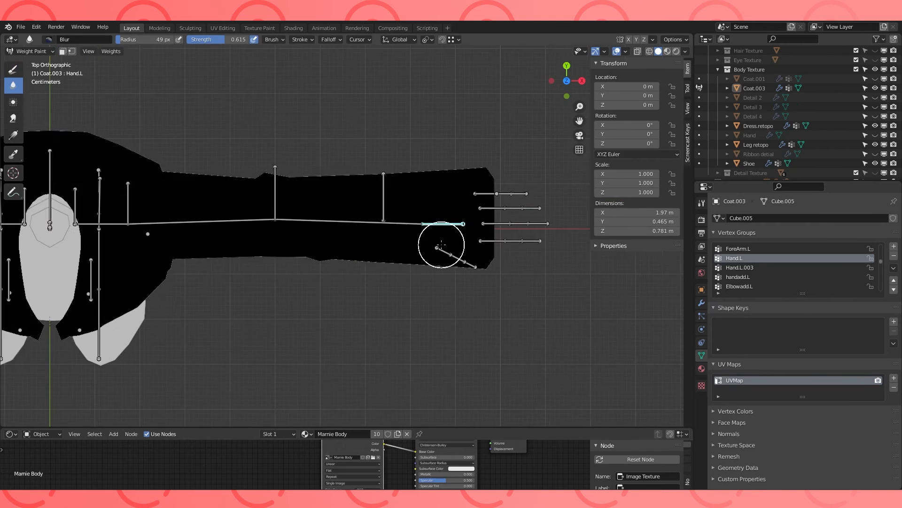
- Assign the two vertex loops near the left cuff to Hand.L with a weight of 0.038 and enable vertex masking
key("Tab")
key("Tab")
key("Tab")
key("Tab")
key("v")
left_click(729, 305)
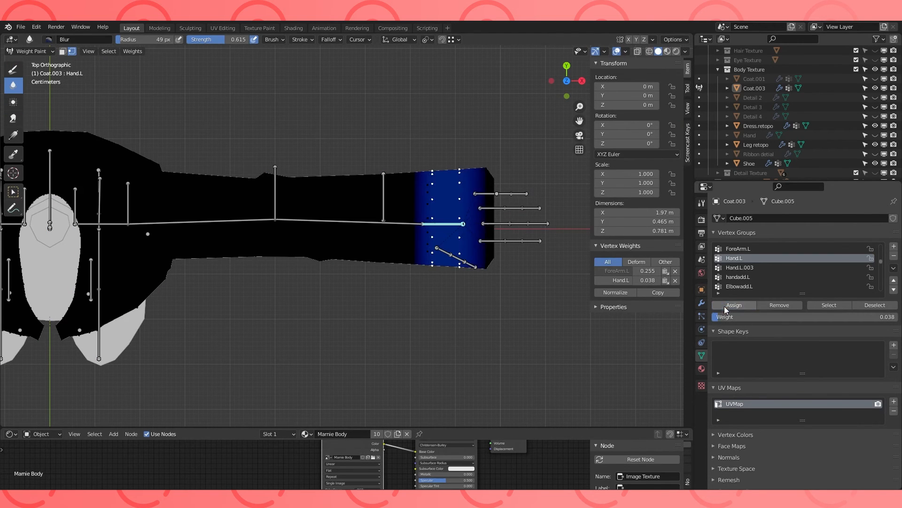
- Select the two cuff loops individually, giving the inner loop a Hand.L weight of 0.058 and the outer loop 0.070
key("Tab")
left_click(435, 208, "alt")
key("Tab")
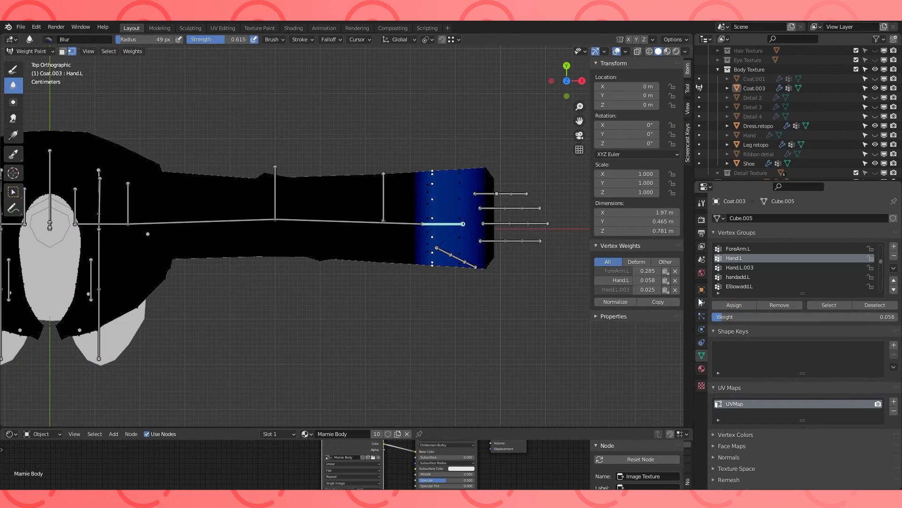
key("Tab")
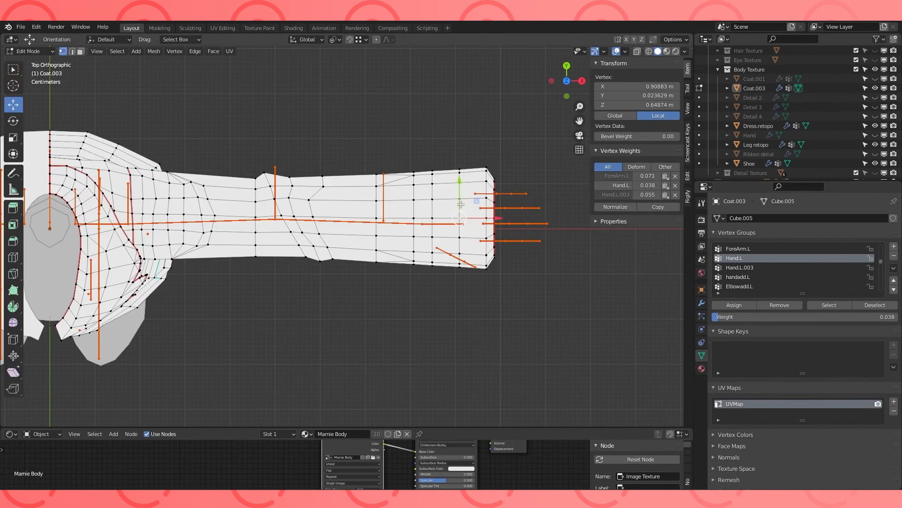
left_click(459, 207, "alt")
key("Tab")
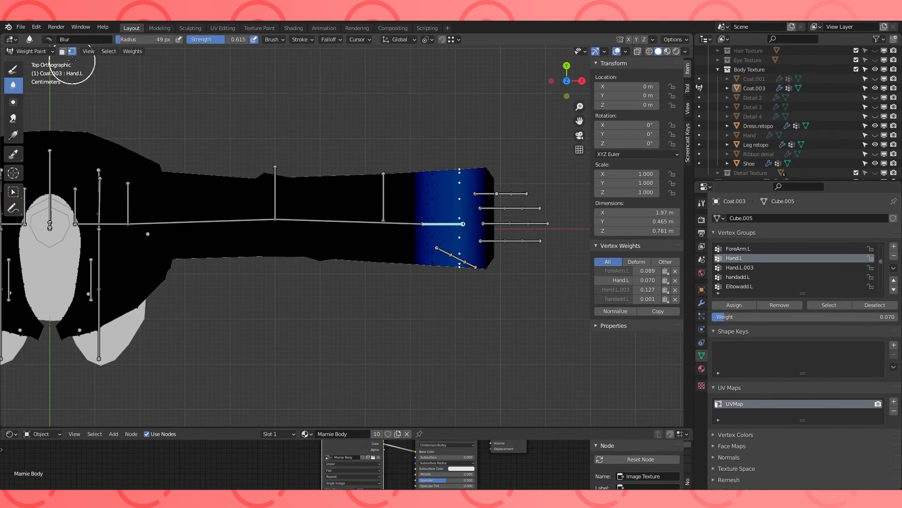
- Turn off vertex masking, select the handadd.L bone and remove the whole coat mesh from its vertex group
left_click(72, 51)
left_click(382, 198, "ctrl")
middle_click_drag(381, 198, 489, 282)
key("Tab")
key("a")
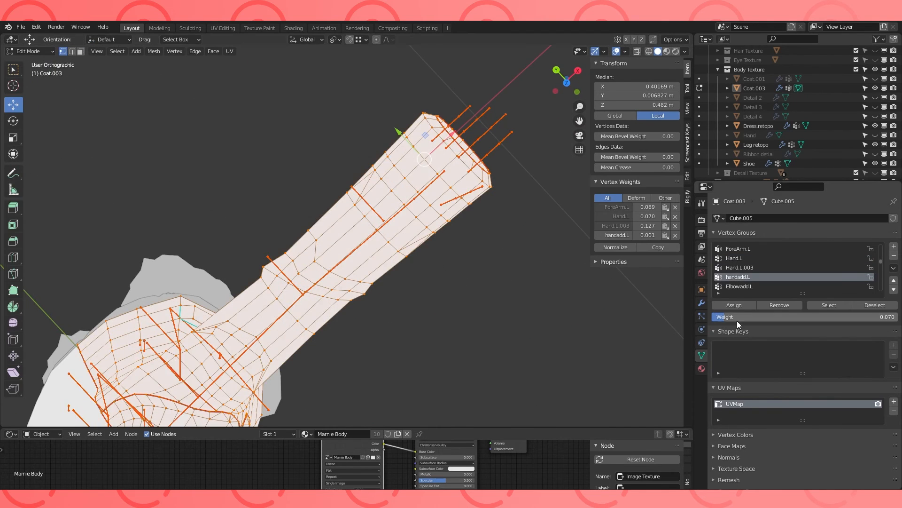
left_click(779, 305)
key("Tab")
- Assign the vertices at the left cuff's open end to handadd.L with a weight of 1.000 and turn on vertex masking
middle_click_drag(342, 219, 291, 146)
key("Tab")
left_click(463, 215, "alt")
middle_click_drag(463, 215, 533, 240)
key("Tab")
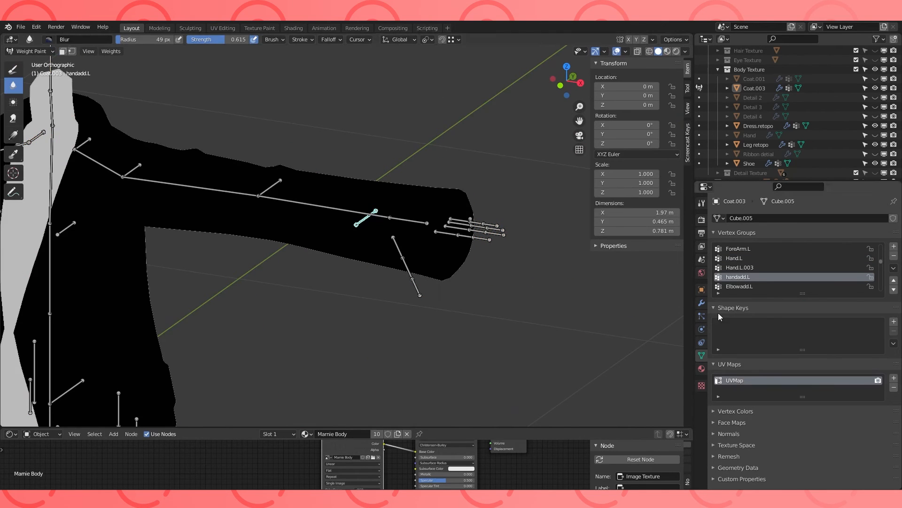
left_click(72, 51)
key("KP_1")
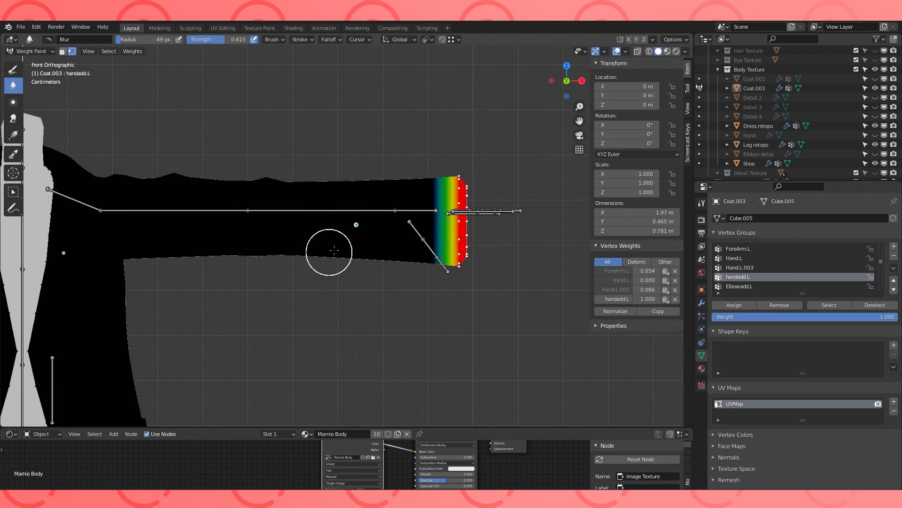
- Activate the Gradient tool and circle-select the cuff and lower sleeve vertices in a see-through Edit Mode view
left_click(701, 202)
left_click(13, 135)
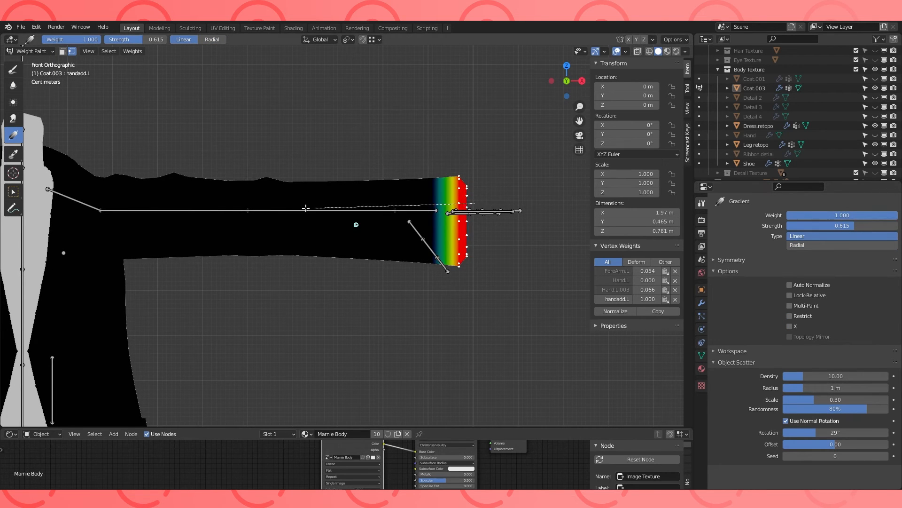
key("Tab")
left_click(648, 51)
key("alt+a")
key("c")
mouse_move(450, 146)
left_mouse_down()
mouse_move(427, 290)
mouse_move(407, 211)
left_mouse_up()
right_click(407, 212)
left_click(658, 51)
key("Tab")
- Apply a linear handadd.L weight gradient from the cuff toward the forearm, then turn off vertex masking
left_click_drag(465, 215, 346, 219)
mouse_move(517, 247)
middle_mouse_down()
mouse_move(465, 268)
mouse_move(511, 299)
middle_mouse_up()
scroll(431, 273, "down", 2)
key("Tab")
key("Tab")
left_click(72, 52)
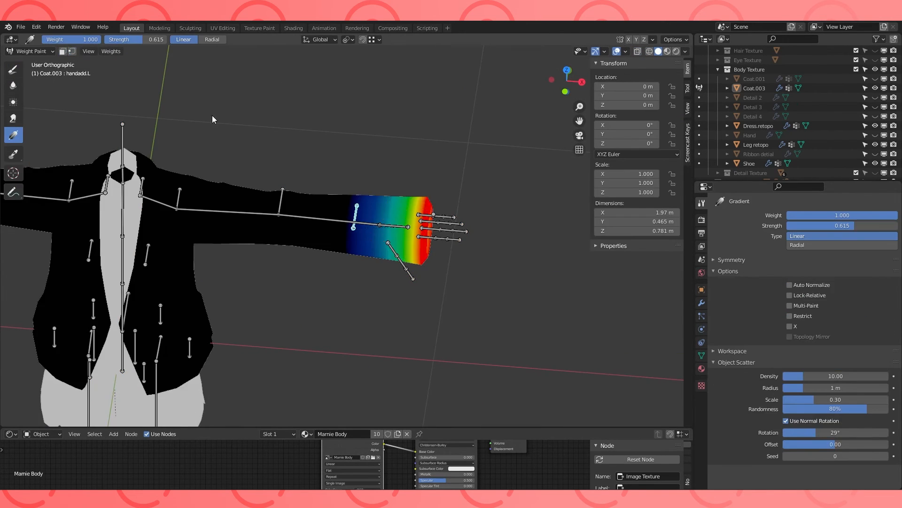
- Test how the left cuff deforms with a temporary rotation of the hand bone, then cancel it
right_click(306, 189)
middle_click_drag(305, 189, 399, 211)
left_click(397, 221, "ctrl")
key("r")
right_click(459, 208)
- Select the Arm.L bone and rotate it by -67° to lower the left arm
middle_click_drag(459, 208, 423, 240)
left_click(252, 249, "ctrl")
middle_click_drag(252, 250, 225, 302)
key("r")
left_click(320, 339)
middle_click_drag(320, 338, 165, 296)
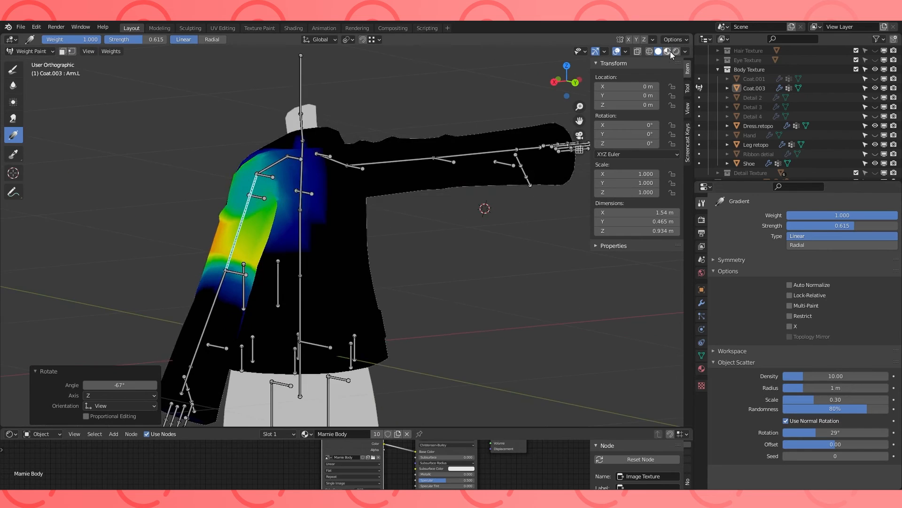
- Show the coat in Material Preview shading and put the armature into Pose Mode
left_click(668, 51)
middle_click_drag(507, 94, 207, 91)
left_click(33, 62)
middle_click_drag(297, 140, 331, 118, "shift")
left_click(283, 124)
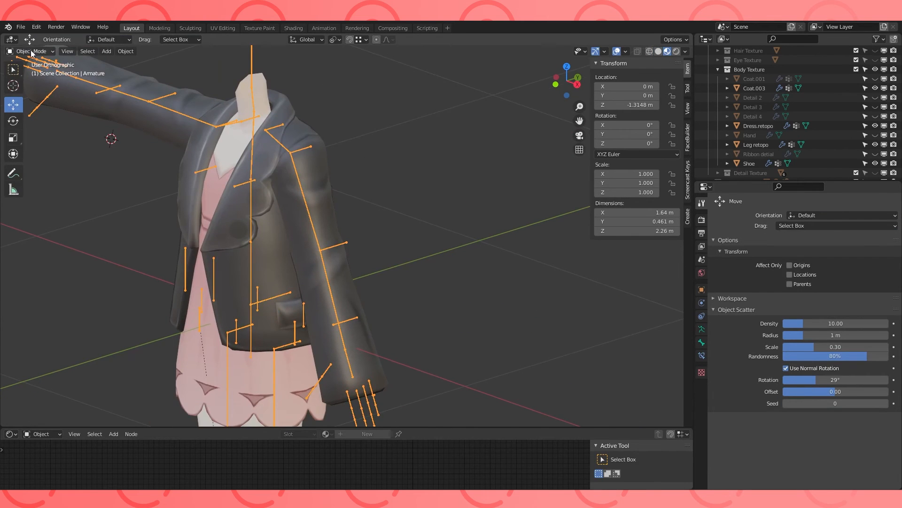
left_click(29, 51)
left_click(30, 83)
- Rotate the left upper arm bone to several angles and examine the coat's shoulder from the front and back
middle_click_drag(305, 155, 348, 150, "alt")
left_click(276, 149)
key("r")
left_click(418, 133)
middle_click_drag(417, 133, 299, 150)
left_click(205, 178)
key("r")
left_click(221, 199)
key("r")
left_click(254, 199)
scroll(293, 194, "up", 3)
- Select the coat along with the armature, return to Weight Paint mode and display the Arm.L weights
key("ctrl+Tab")
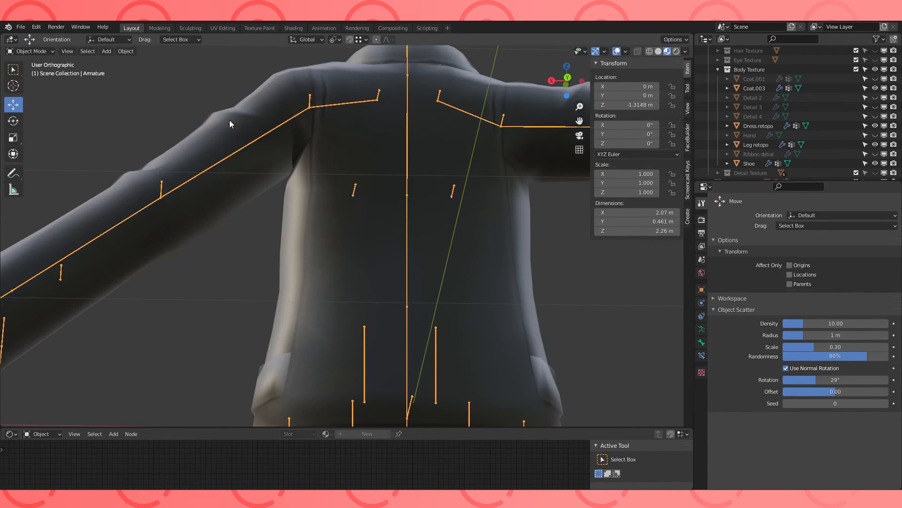
left_click(229, 121, "shift")
left_click(31, 51)
left_click(35, 105)
middle_click_drag(324, 87, 311, 112)
left_click(329, 105, "ctrl")
middle_click_drag(280, 146, 275, 125)
left_click(276, 127, "ctrl")
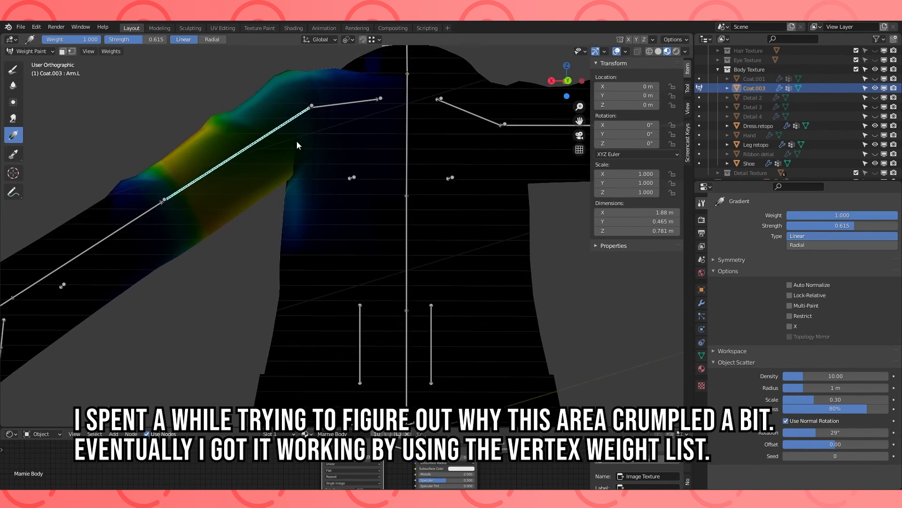
- Rotate Arm.L in the back view to raise the left arm and expose the armpit
key("KP_3")
key("ctrl+KP_1")
key("r")
left_click(275, 177)
middle_click_drag(276, 182, 276, 228)
- Paint over the Arm.L weights on the coat's side below the armpit with the Draw brush at weight 0.000 and strength 1.000
left_click(13, 69)
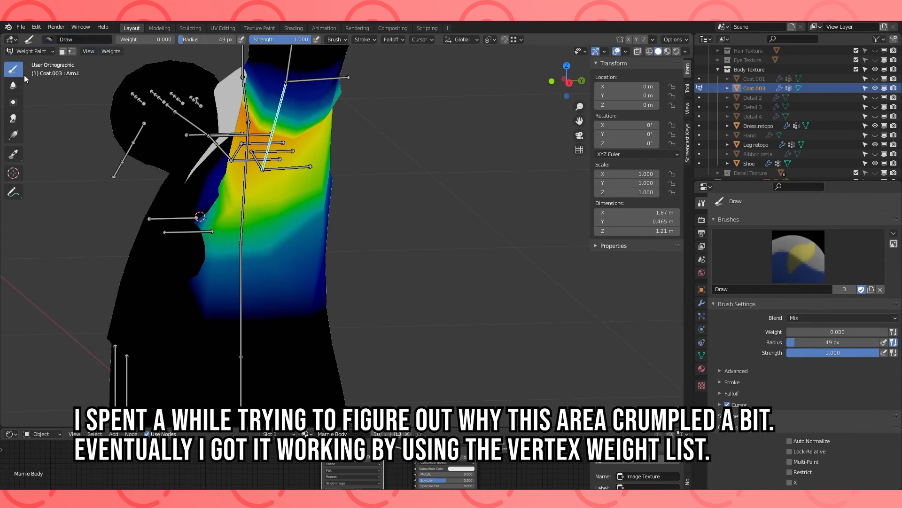
left_click_drag(302, 271, 357, 261)
mouse_move(423, 242)
middle_mouse_down()
mouse_move(331, 201)
mouse_move(332, 218)
middle_mouse_up()
middle_click_drag(316, 162, 432, 197)
middle_click_drag(228, 229, 216, 137)
middle_click_drag(193, 91, 242, 254)
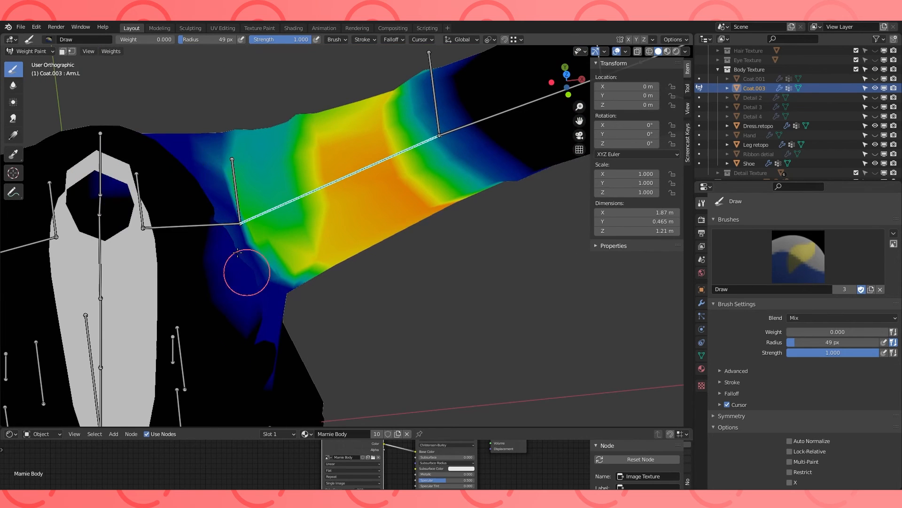
mouse_move(423, 326)
middle_mouse_down()
mouse_move(239, 252)
mouse_move(258, 382)
mouse_move(363, 207)
mouse_move(267, 150)
mouse_move(282, 153)
mouse_move(275, 182)
mouse_move(302, 186)
mouse_move(230, 289)
mouse_move(334, 256)
mouse_move(367, 256)
middle_mouse_up()
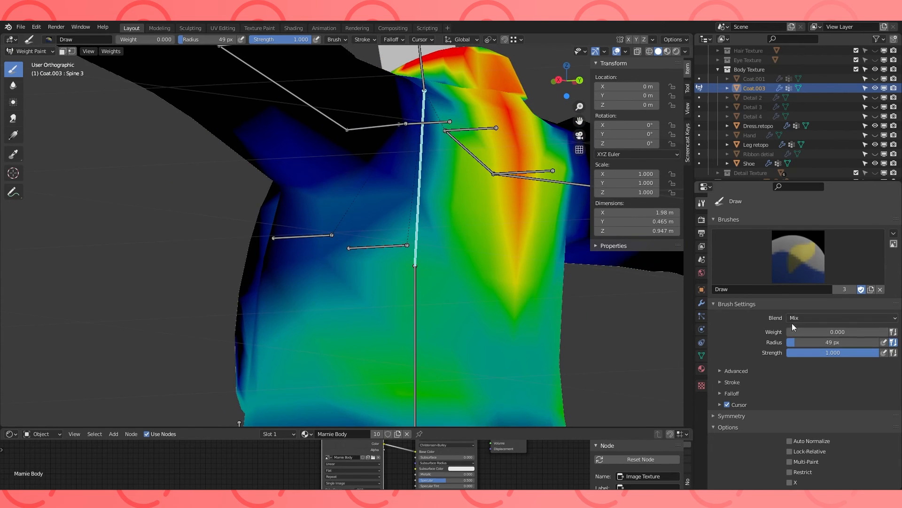
- Set the Draw brush to weight 1.000 and strength 0.070 with the Spine 3 bone selected
left_click_drag(833, 352, 832, 352)
middle_click_drag(414, 268, 278, 258)
left_click(409, 268, "ctrl")
left_click(413, 191, "ctrl")
scroll(341, 223, "down", 2)
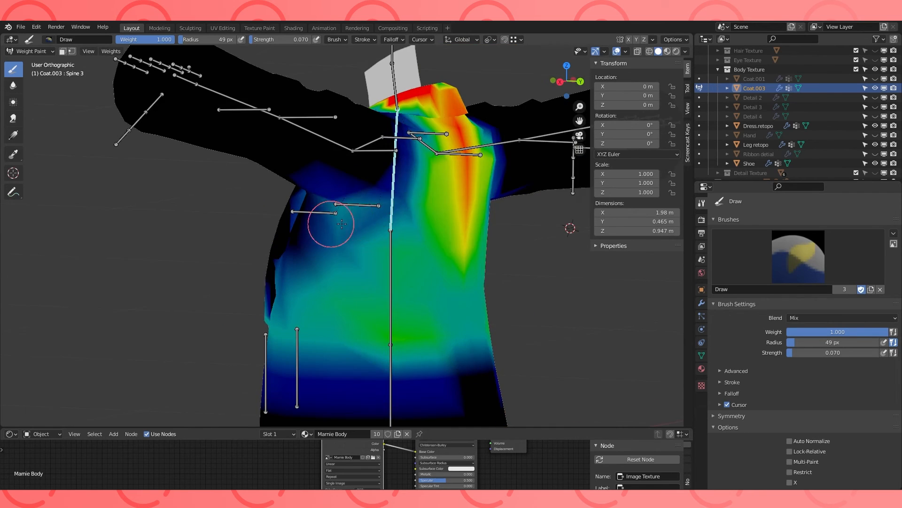
- Reselect Arm.L and rotate it in the back view to bring the raised left arm down
middle_click_drag(326, 226, 268, 214)
middle_click_drag(329, 178, 300, 239)
left_click(278, 147, "ctrl")
key("KP_1")
key("ctrl+KP_1")
key("r")
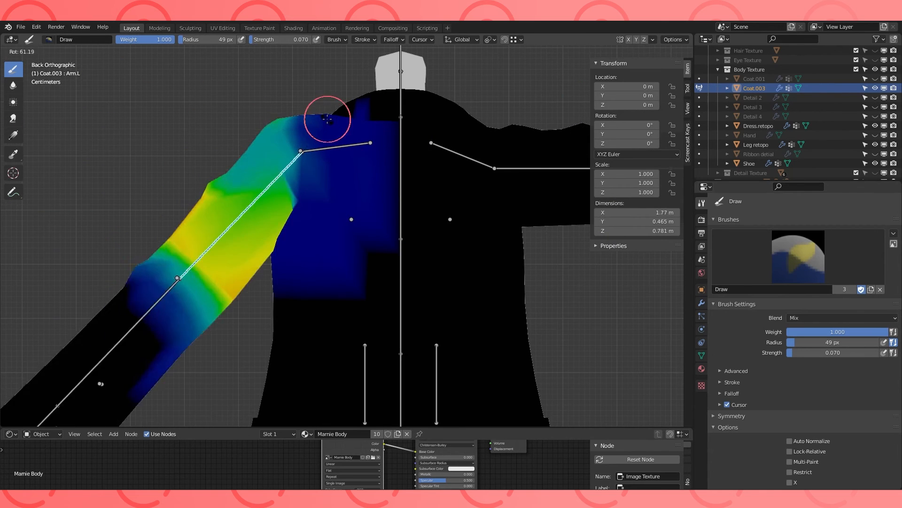
left_click(313, 117)
mouse_move(313, 117)
middle_mouse_down()
mouse_move(348, 124)
mouse_move(314, 121)
middle_mouse_up()
- Leave Weight Paint mode, switch to Material Preview shading and put the armature into Pose Mode in the back view
left_click(29, 51)
left_click(38, 62)
left_click(291, 179)
left_click(666, 51)
left_click(39, 82)
key("KP_3")
key("ctrl+KP_1")
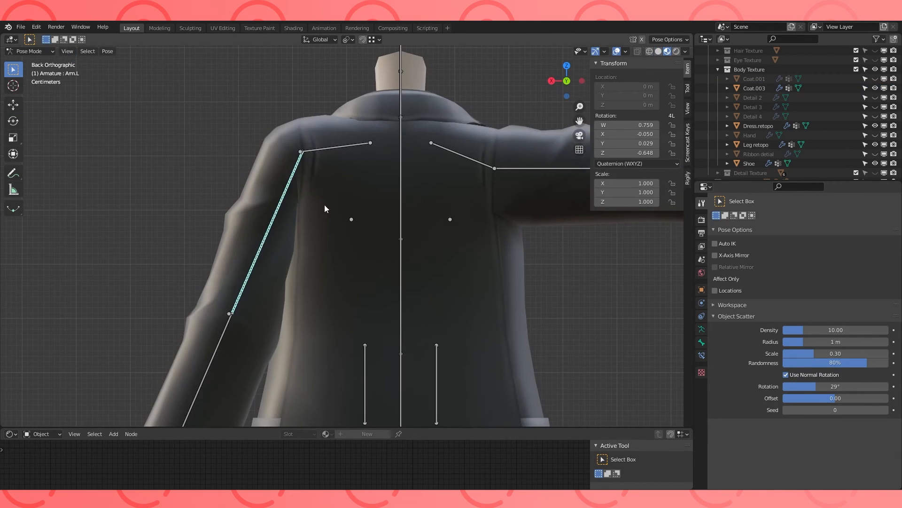
- Rotate Arm.L by -42.7° to examine the creasing at the back of the shoulder
key("r")
left_click(306, 269)
middle_click_drag(329, 225, 284, 218)
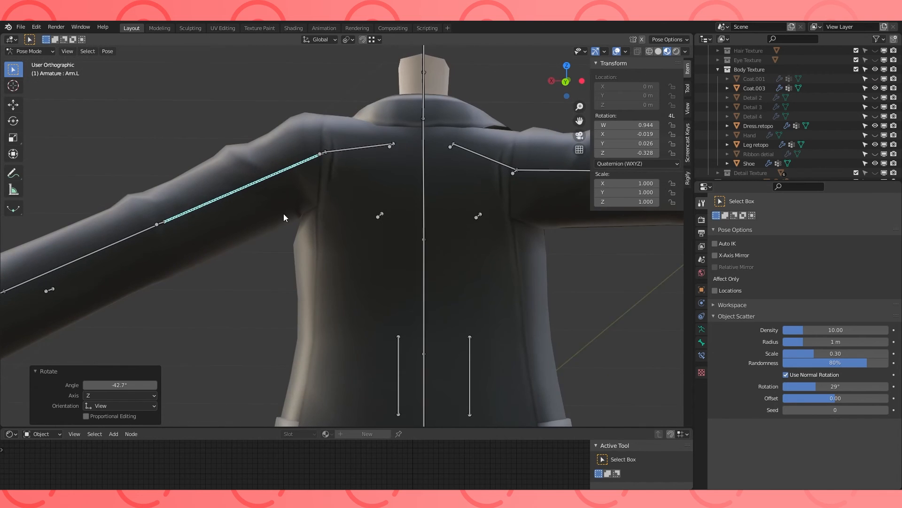
- Return the coat to Weight Paint mode with the armature selected, using Solid shading and the Blur brush
left_click(30, 51)
left_click(29, 63)
left_click(250, 149, "shift")
left_click(30, 51)
left_click(39, 103)
mouse_move(263, 198)
middle_mouse_down()
mouse_move(281, 174)
mouse_move(298, 205)
mouse_move(327, 171)
mouse_move(306, 185)
middle_mouse_up()
scroll(329, 165, "up", 1)
left_click(658, 53)
left_click(14, 85)
- Inspect the weights of Armadd.L and the neighbouring left shoulder bones
left_click(317, 139, "ctrl")
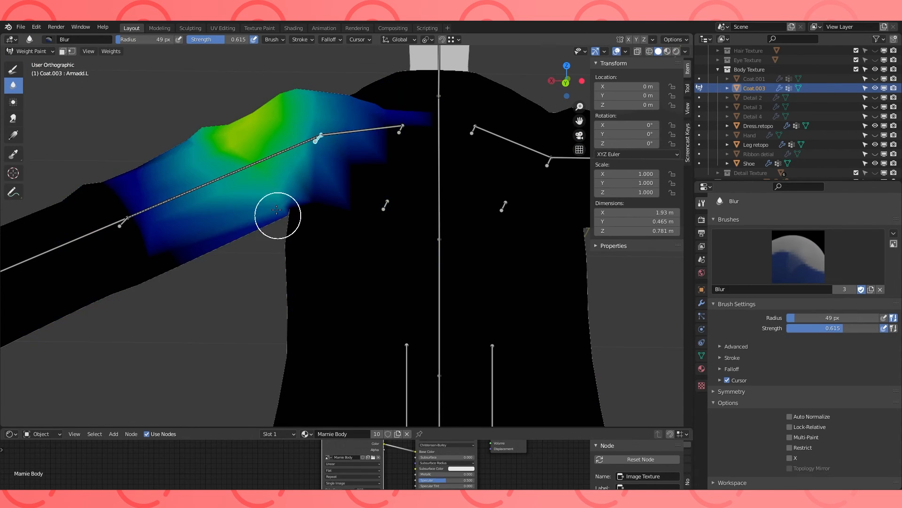
left_click(386, 127, "ctrl")
left_click(399, 127, "ctrl")
middle_click_drag(399, 128, 287, 175)
- Select the Arm.L bone and rotate it to test the shoulder's deformation
left_click(302, 142, "ctrl")
middle_click_drag(302, 142, 410, 123)
key("r")
left_click(399, 151)
key("Tab")
key("Tab")
- Rotate Arm.L from the back view so the left arm is raised above shoulder height
mouse_move(291, 193)
middle_mouse_down()
mouse_move(246, 185)
mouse_move(319, 145)
mouse_move(361, 202)
mouse_move(327, 158)
middle_mouse_up()
mouse_move(325, 128)
middle_mouse_down()
mouse_move(329, 161)
mouse_move(282, 198)
mouse_move(353, 188)
mouse_move(329, 197)
middle_mouse_up()
key("ctrl+KP_1")
key("r")
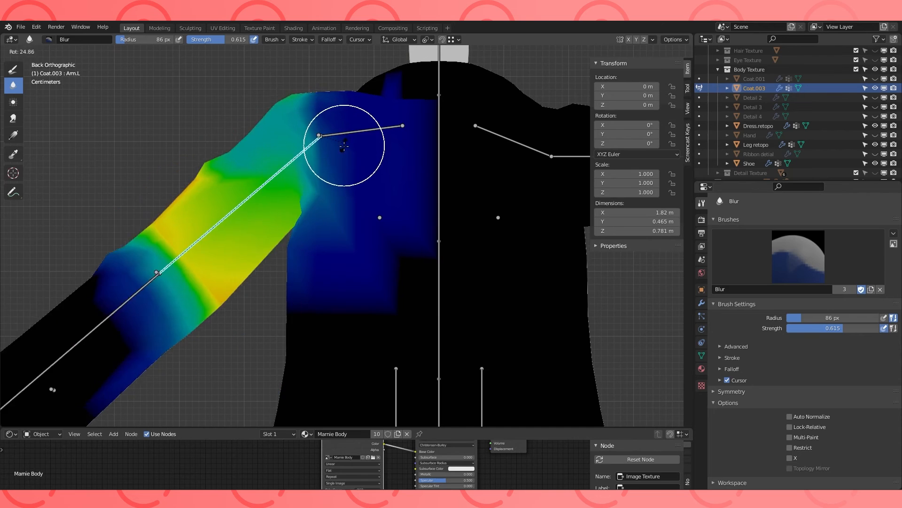
left_click(320, 197)
middle_click_drag(312, 211, 346, 134)
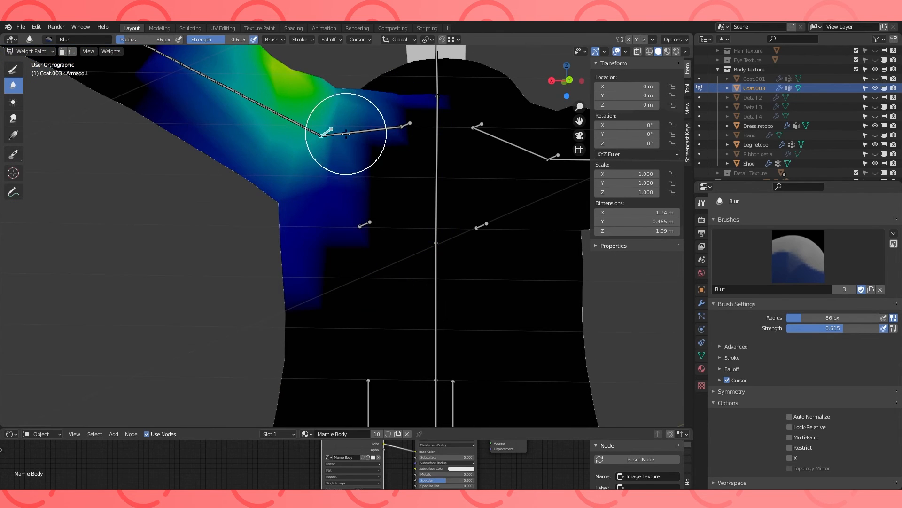
- Activate the Draw brush and rotate the left arm down by 65.1° in the back view
mouse_move(329, 212)
middle_mouse_down()
mouse_move(354, 218)
mouse_move(390, 192)
mouse_move(324, 236)
mouse_move(376, 197)
middle_mouse_up()
left_click(13, 69)
mouse_move(275, 221)
middle_mouse_down()
mouse_move(358, 246)
mouse_move(286, 206)
mouse_move(282, 220)
middle_mouse_up()
key("ctrl+KP_1")
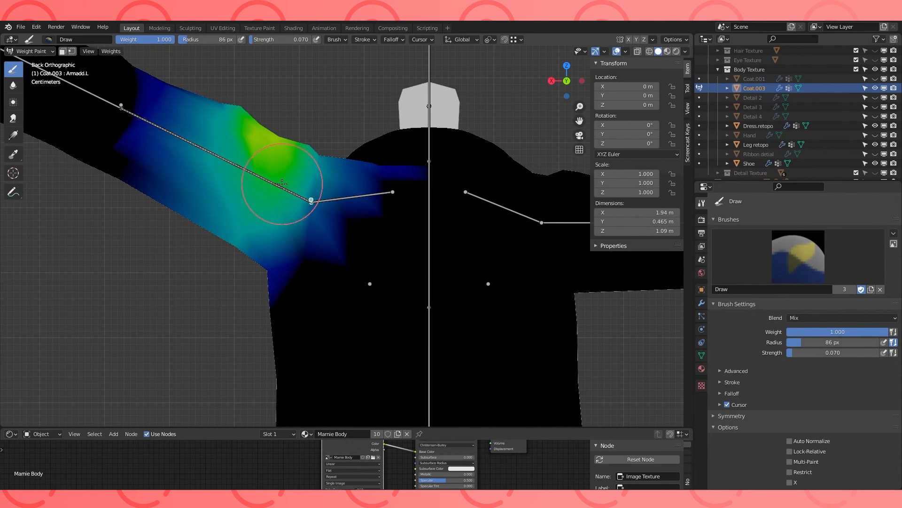
key("r")
left_click(303, 158)
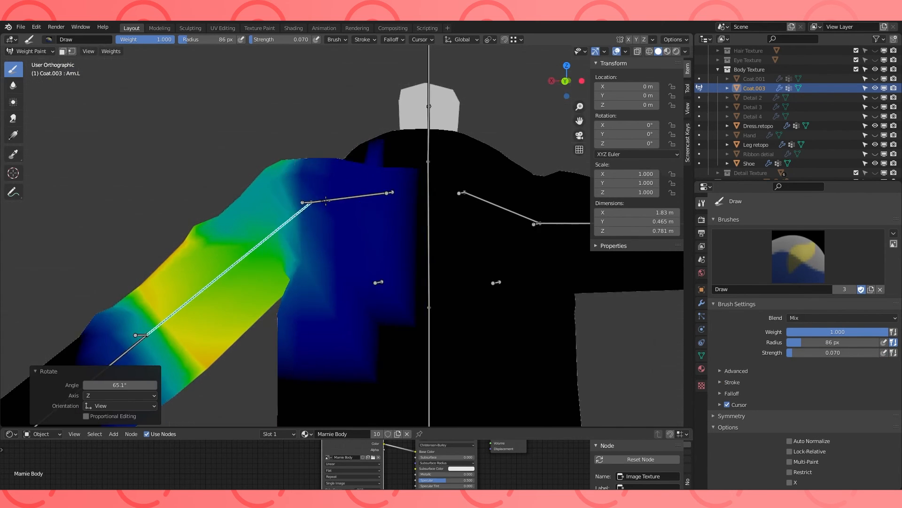
- Rotate Arm.L back up until the left arm is nearly horizontal
mouse_move(332, 272)
middle_mouse_down()
mouse_move(383, 298)
mouse_move(356, 269)
mouse_move(273, 222)
mouse_move(298, 278)
mouse_move(352, 211)
mouse_move(336, 175)
mouse_move(252, 264)
middle_mouse_up()
key("r")
left_click(52, 56)
- Switch to the Blur brush with vertex masking on and rotate Arm.L by 10.5°
left_click(13, 85)
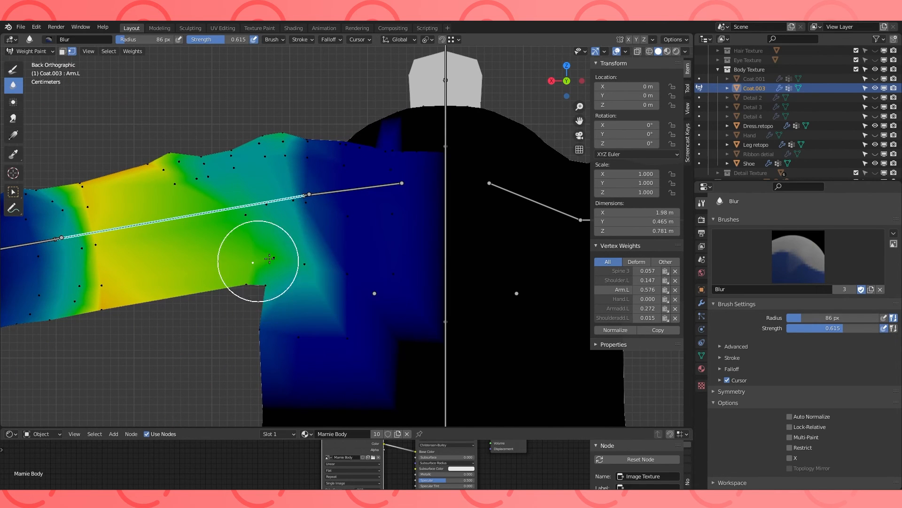
key("r")
left_click(336, 202)
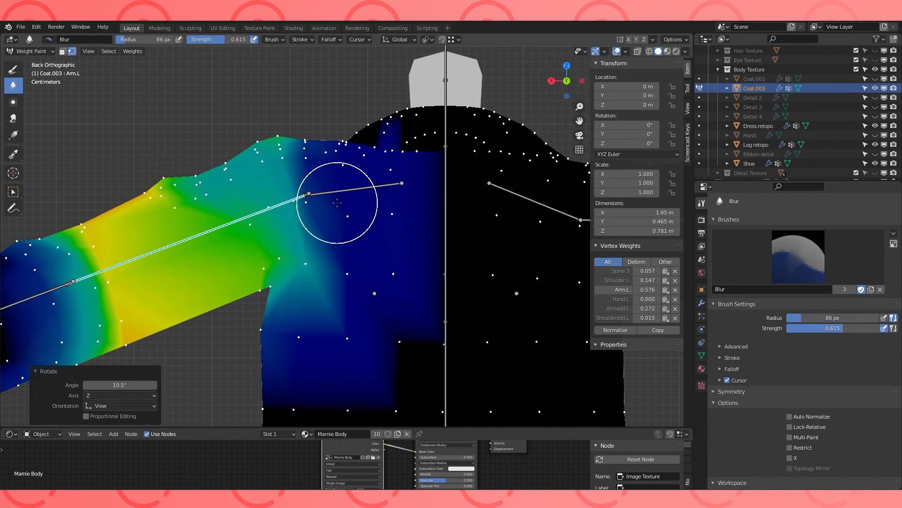
- Turn off vertex masking, examine the weights of the left arm bones through to ForeArm.L, and show the coat's vertex groups
left_click(71, 52)
left_click(343, 190, "ctrl")
left_click(303, 192, "ctrl")
left_click(66, 292, "ctrl")
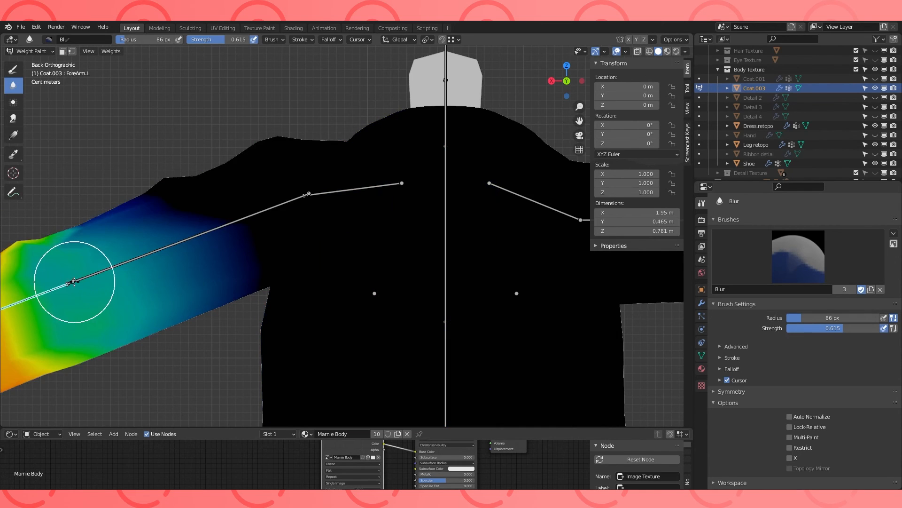
mouse_move(121, 291)
middle_mouse_down()
mouse_move(296, 271)
mouse_move(272, 252)
middle_mouse_up()
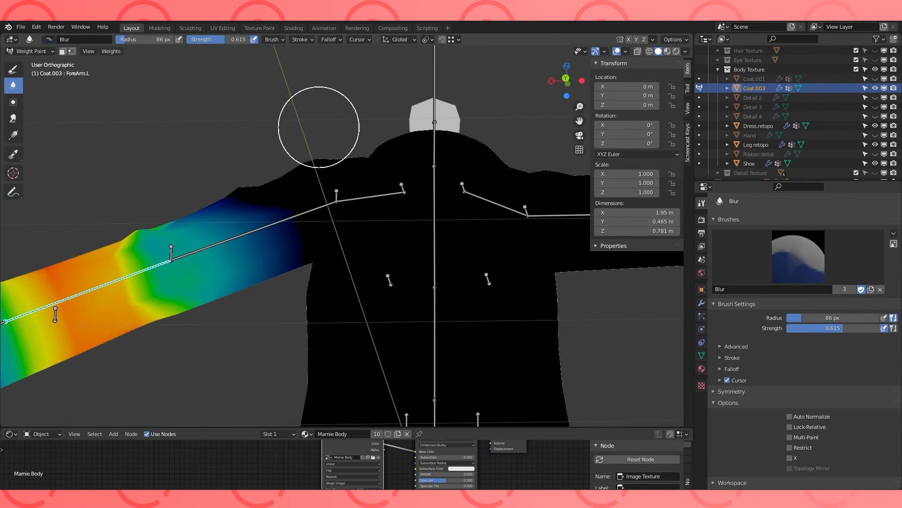
key("Tab")
key("Tab")
left_click(703, 356)
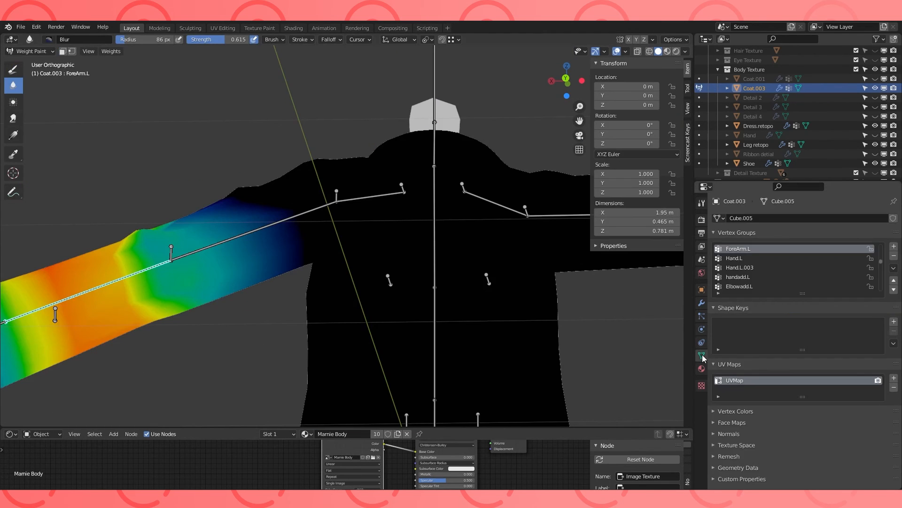
- Select Arm.L with vertex masking off and rotate it by 5.8° in the back view
left_click(71, 52)
key("Tab")
key("Tab")
left_click(71, 53)
left_click(275, 224, "ctrl")
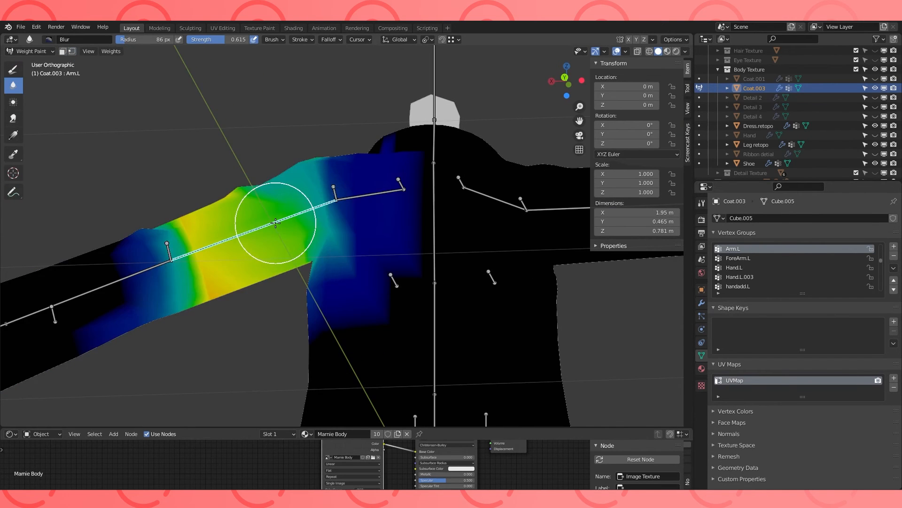
key("KP_1")
key("ctrl+KP_1")
key("r")
left_click(336, 227)
middle_click_drag(206, 268, 240, 248, "shift")
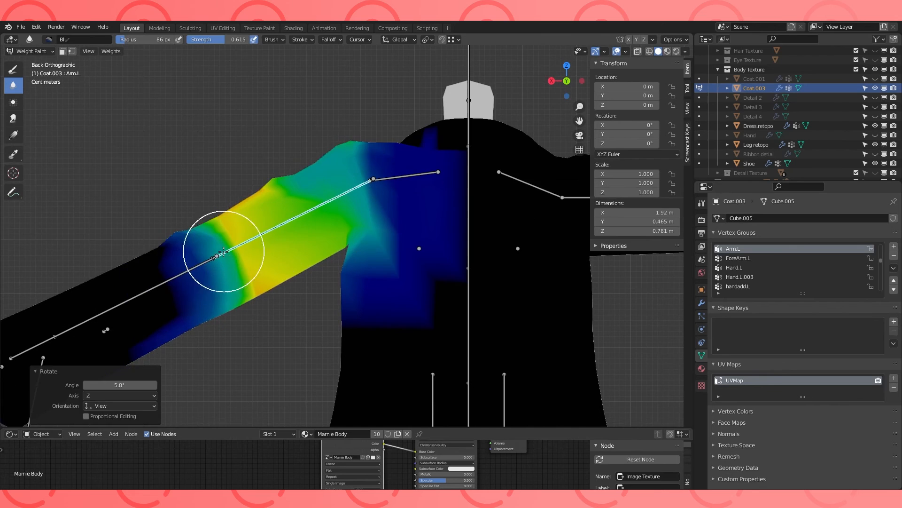
- Make Elbowadd.L active, select the vertices around the armpit in Edit Mode, and return to weight painting with vertex masking on
left_click(216, 256, "ctrl")
middle_click_drag(343, 255, 339, 266)
key("Tab")
left_click(325, 230)
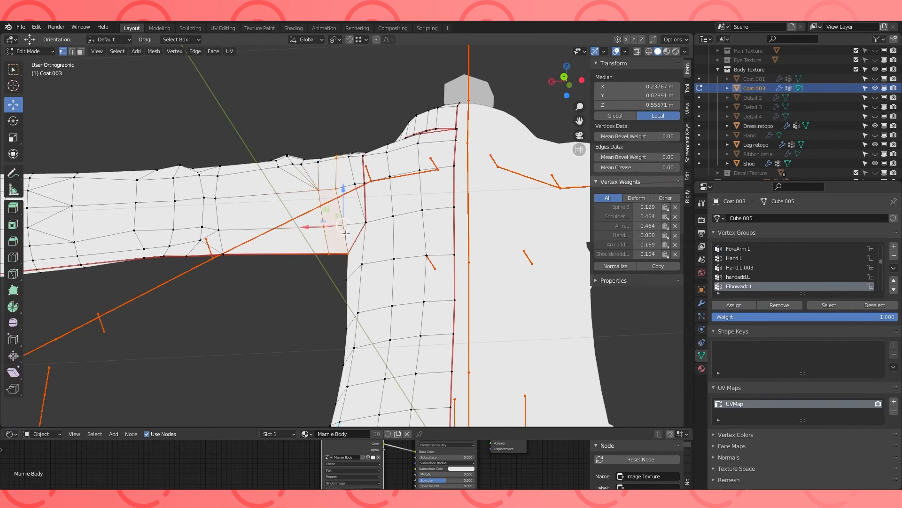
key("Tab")
key("v")
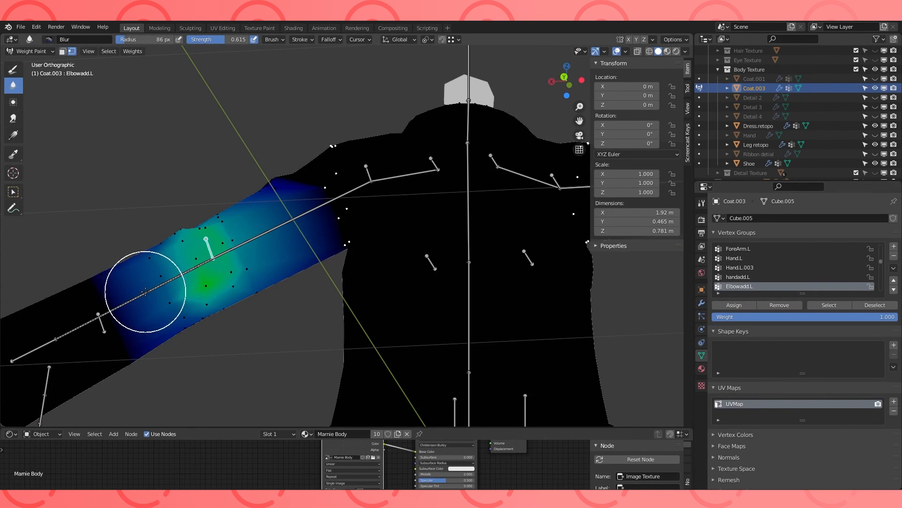
- Select ForeArm.L and examine its weights along the sleeve with vertex masking on
left_click(71, 51)
left_click(140, 295, "ctrl")
scroll(244, 316, "down", 2)
middle_click_drag(244, 316, 253, 318)
key("Tab")
key("Tab")
left_click(72, 52)
mouse_move(279, 254)
middle_mouse_down()
mouse_move(432, 208)
mouse_move(316, 304)
middle_mouse_up()
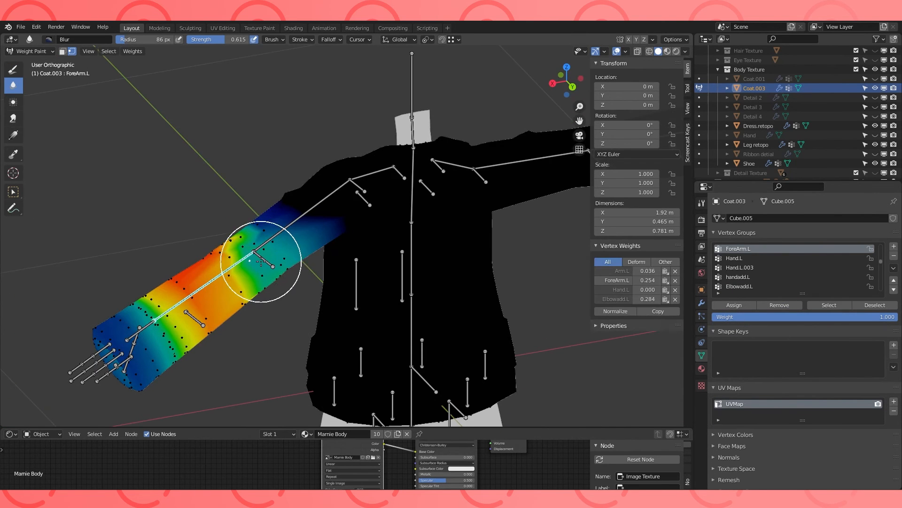
- Turn off vertex masking, select Elbowadd.L, and set the Draw brush strength to 1.000
left_click(71, 52)
left_click(264, 259, "ctrl")
middle_click_drag(263, 259, 212, 166)
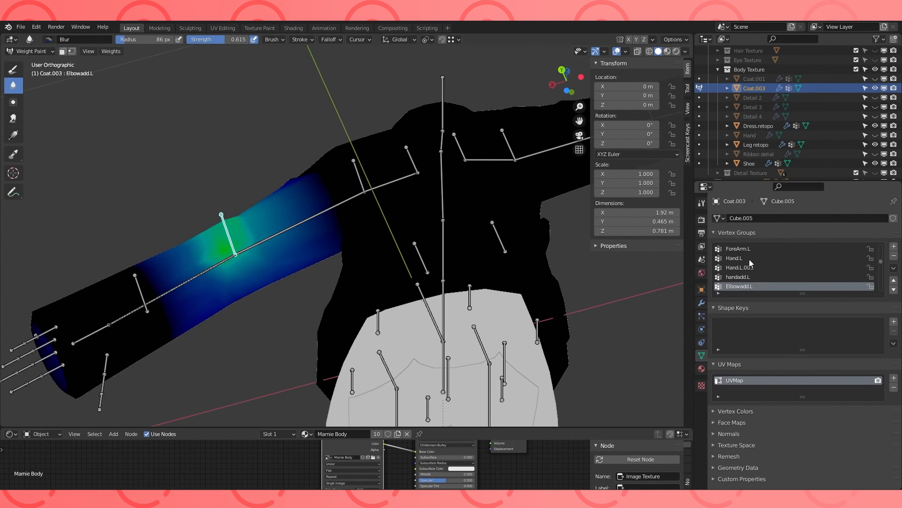
left_click(701, 203)
key("1")
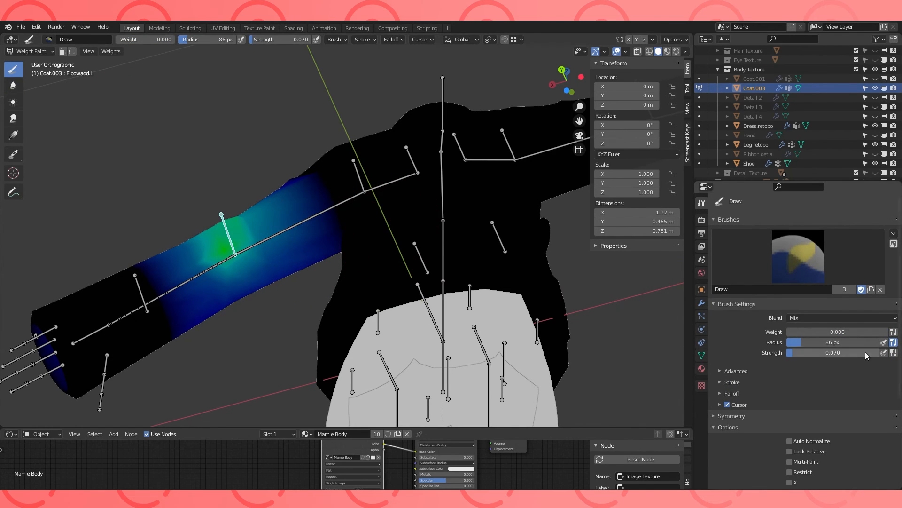
middle_click_drag(280, 281, 278, 294)
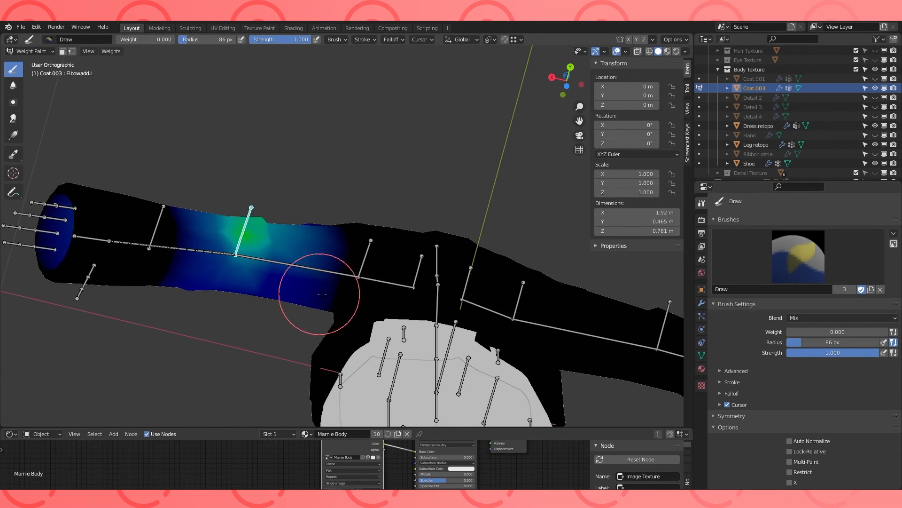
middle_click_drag(193, 271, 213, 261)
left_click(214, 264, "ctrl")
key("r")
right_click(221, 341)
- Select Arm.L and rotate it downward to bend the coat's left shoulder
left_click(333, 184, "ctrl")
middle_click_drag(336, 207, 379, 195)
key("r")
left_click(352, 153)
scroll(325, 181, "up", 2)
scroll(395, 225, "up", 2)
- Mask to the underarm vertex and set its weights to 0.278 for Spine 3, 0.084 for Shoulder.L and 0.278 for Armadd.L
key("v")
left_click(377, 198, "ctrl")
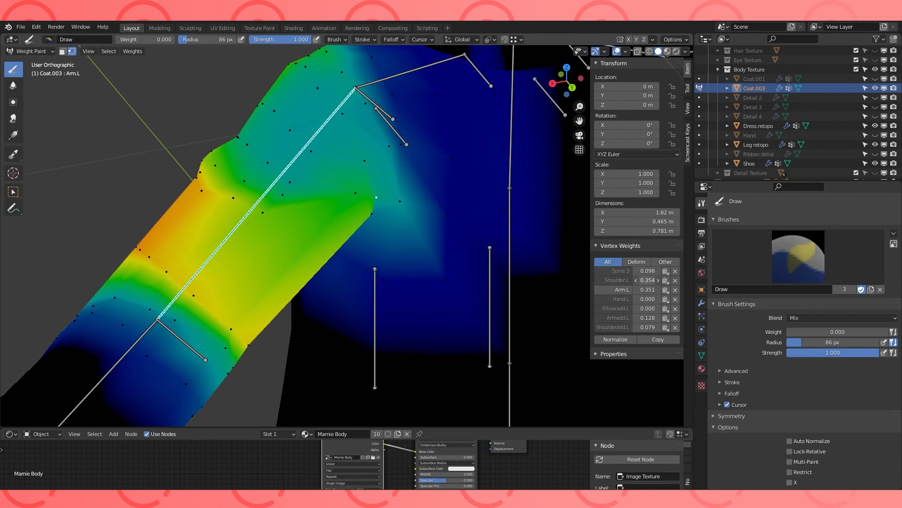
middle_click_drag(352, 223, 674, 291)
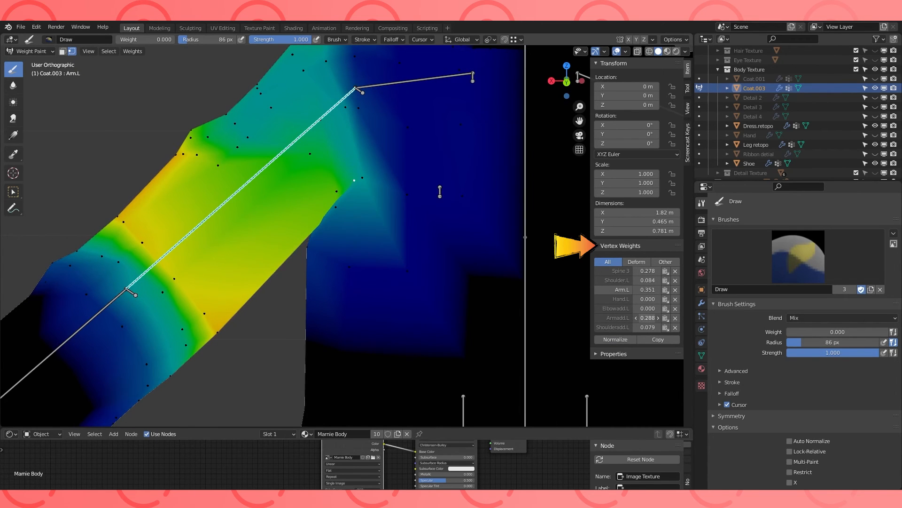
scroll(399, 177, "down", 2)
- Set another underarm vertex's weights to 0.410 for Spine 3 and 0.145 for Shoulder.L, and rotate Arm.L by 18.5°
key("r")
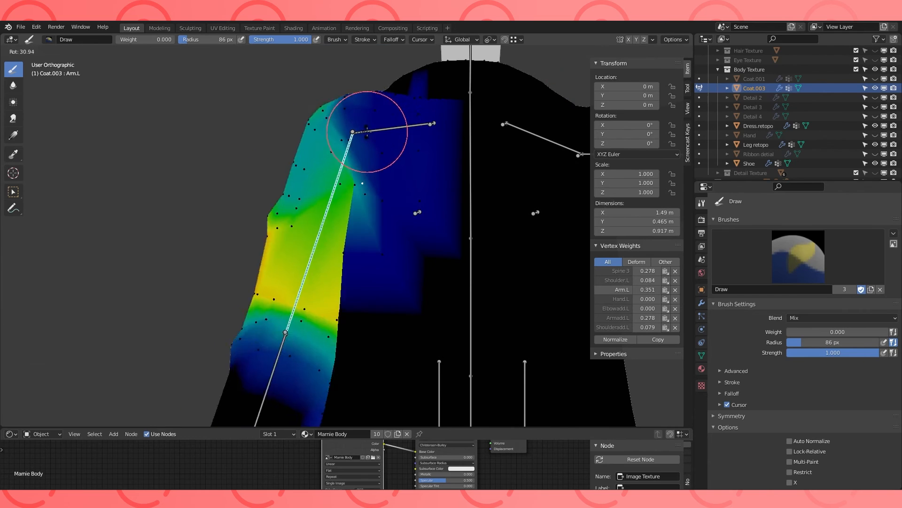
left_click(312, 215)
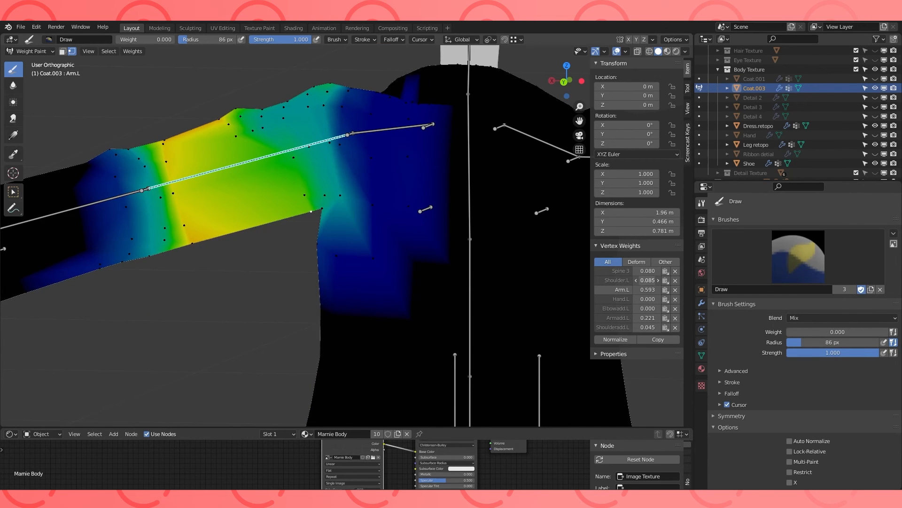
key("r")
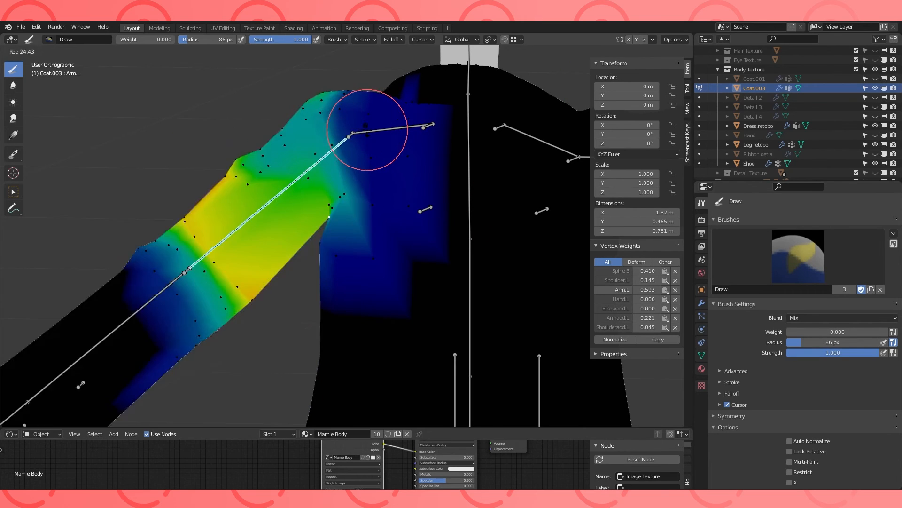
left_click(363, 131)
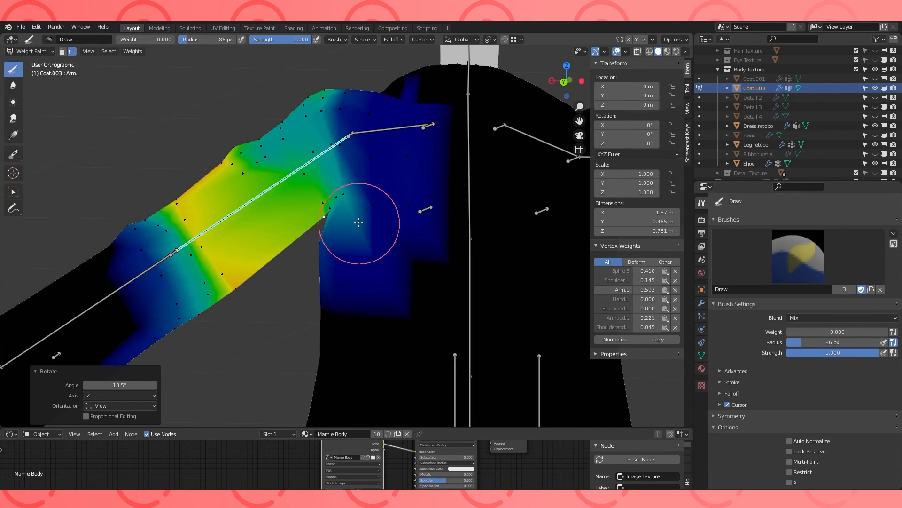
- Set the Arm.L weight of the vertex just below the armpit to 0.168 and rotate the bone by -31.7°
left_click(320, 244)
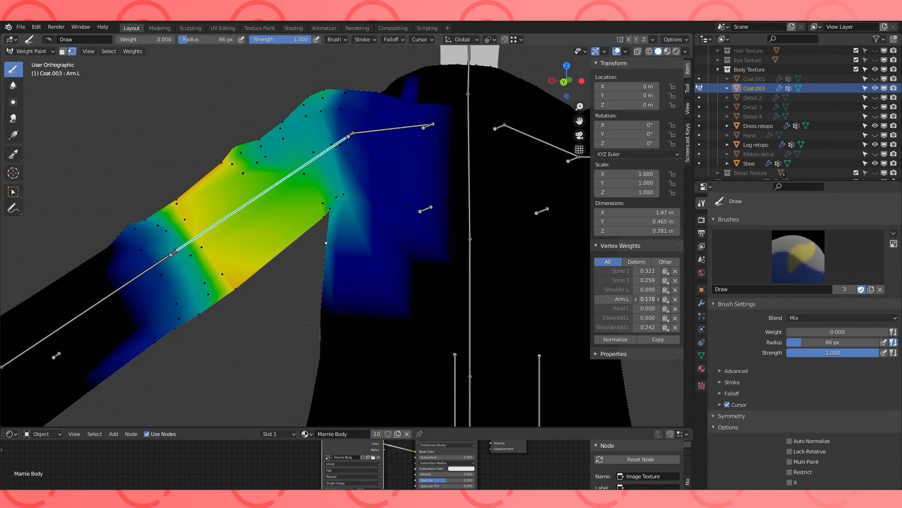
key("r")
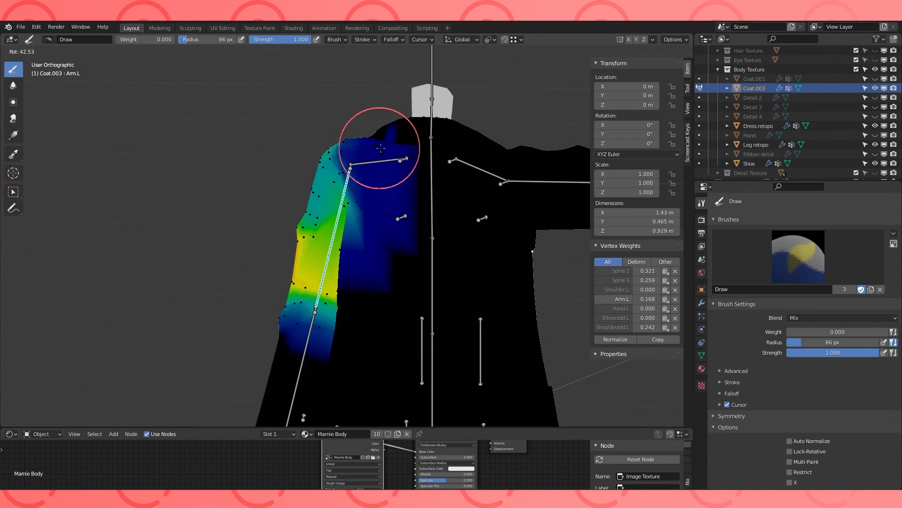
left_click(373, 193)
middle_click_drag(373, 192, 578, 202)
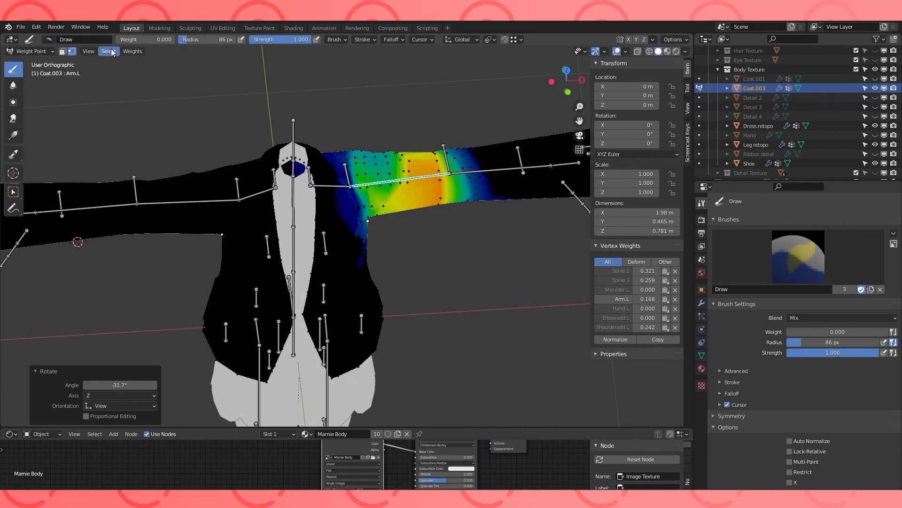
- Turn off vertex masking, select ForeArm.L, and rotate it by -91° in the top view
left_click(74, 51)
left_click(492, 172, "ctrl")
middle_click_drag(478, 217, 448, 250, "shift")
middle_click_drag(498, 279, 475, 287)
key("KP_7")
key("r")
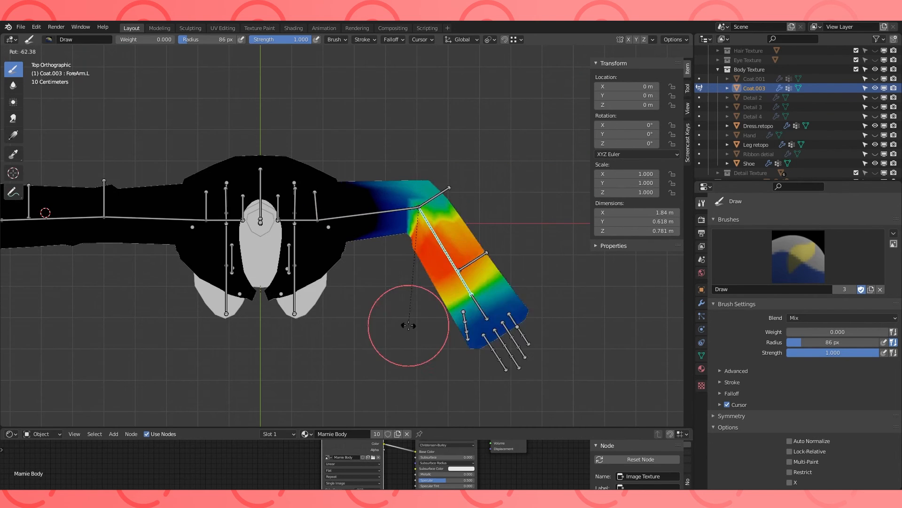
left_click(342, 318)
middle_click_drag(350, 318, 347, 217)
- Switch the viewport to Material Preview and change from weight painting to posing the armature
left_click(667, 51)
left_click(30, 51)
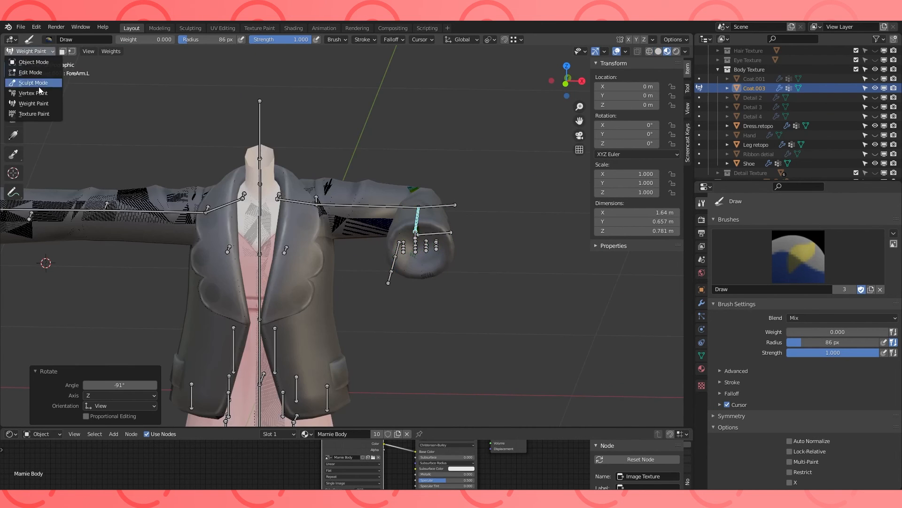
left_click(34, 62)
left_click(38, 51)
left_click(31, 83)
- Select Arm.L and rotate it in the front view so the upper arm hangs beside the body
middle_click_drag(344, 207, 342, 180, "shift")
left_click(344, 180)
key("KP_1")
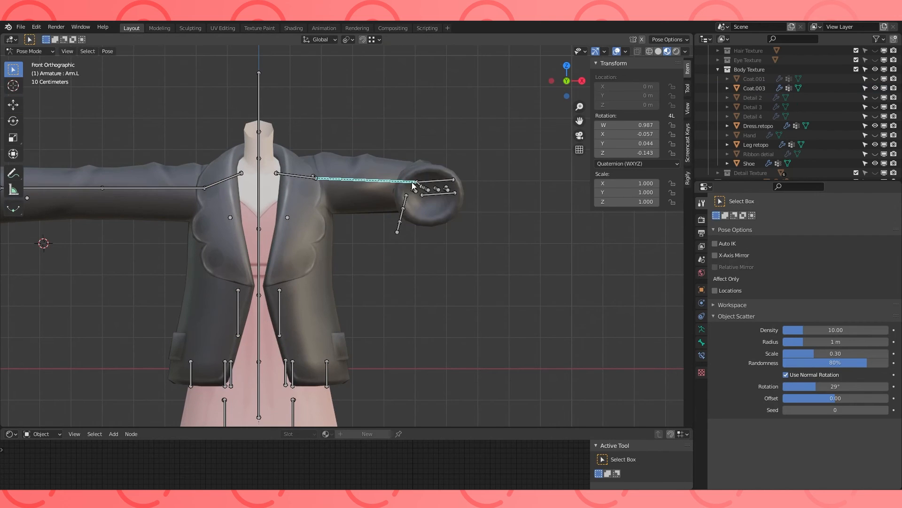
key("r")
left_click(347, 295)
- Try to move the Coat fluff.L bone in the right view
left_click(287, 217)
key("r")
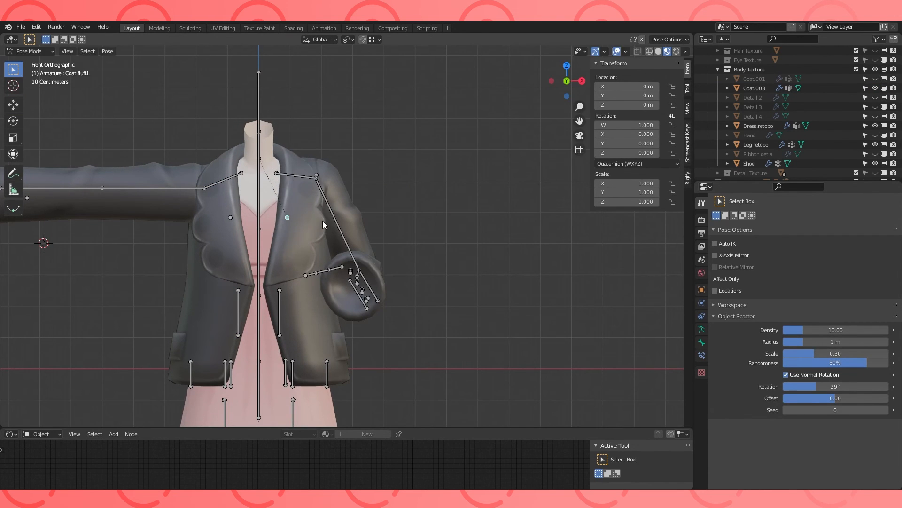
key("KP_3")
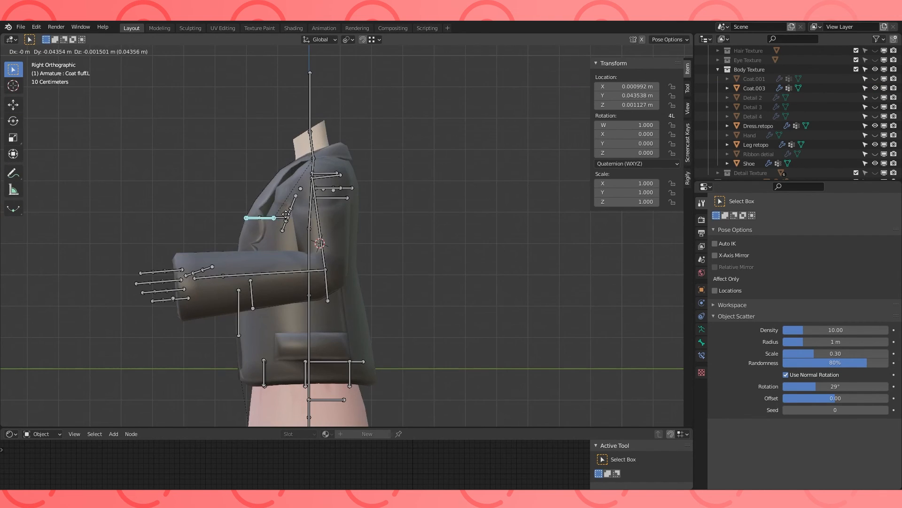
key("Escape")
key("KP_1")
- Select the Coat fluff.L bone on the left lapel in Pose Mode
left_click(275, 313)
left_click(377, 267)
left_click(291, 188)
key("Tab")
key("Tab")
middle_click_drag(292, 202, 280, 235)
left_click(278, 235)
- Switch to Object Mode, add the coat to the armature selection, and enter Weight Paint mode
left_click(30, 51)
left_click(30, 63)
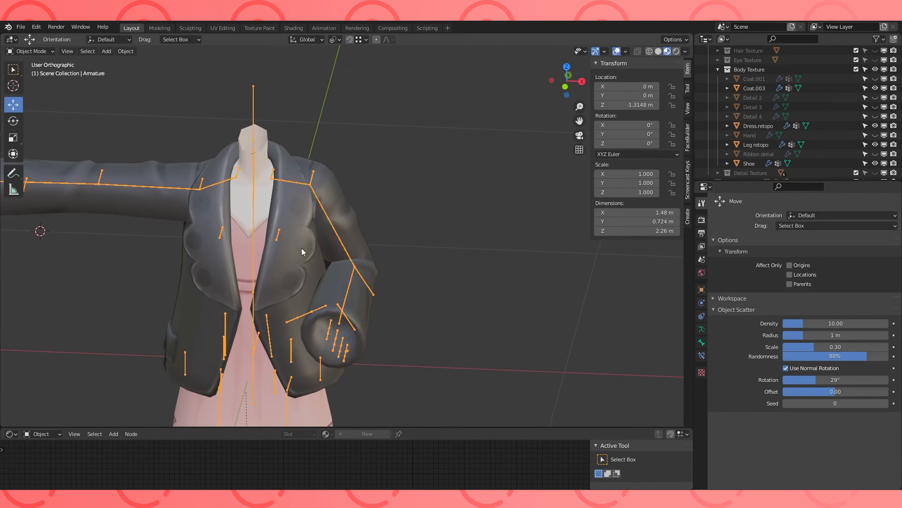
left_click(301, 248, "shift")
left_click(30, 51)
left_click(29, 100)
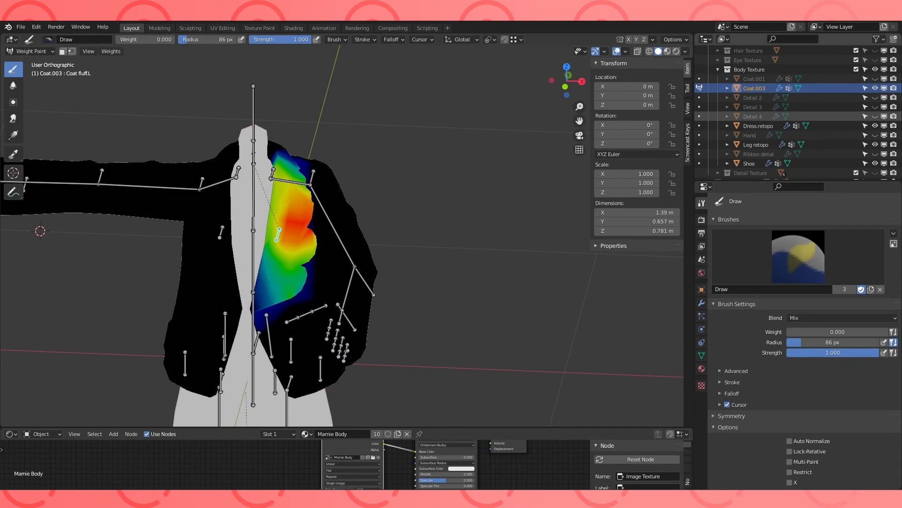
- Activate the Blur brush and turn on vertex masking for the lapel vertices of Coat.003
middle_click_drag(394, 176, 380, 210)
scroll(332, 208, "up", 2)
left_click(14, 86)
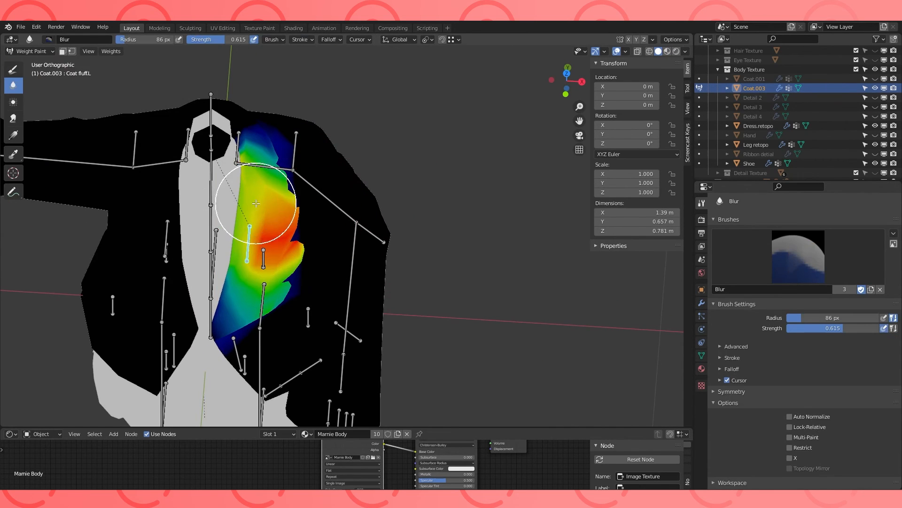
key("Tab")
left_click(81, 51)
key("Tab")
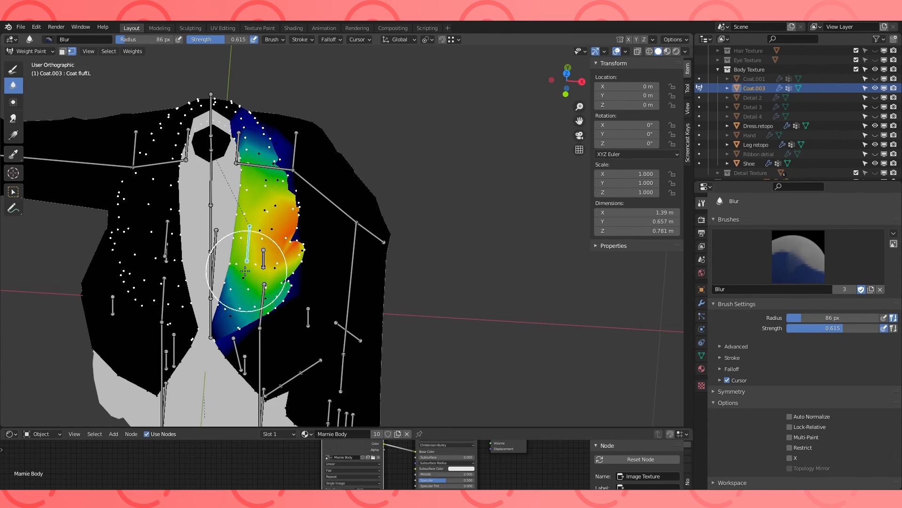
- Select vertices along the left lapel's inner edge in Edit Mode, then return to weight painting and show the vertex groups
middle_click_drag(245, 271, 254, 214)
key("Tab")
key("1")
left_click(242, 198, "alt")
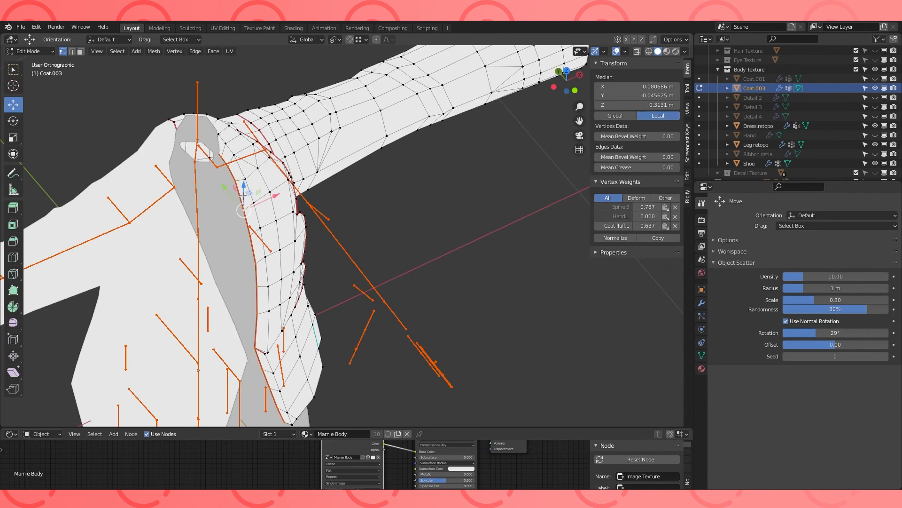
key("Tab")
left_click(702, 355)
middle_click_drag(245, 245, 252, 185)
- Select an edge loop along the left lapel and assign its vertices a weight in the Coat fluff.L group
key("Tab")
left_click(255, 187, "alt")
key("Tab")
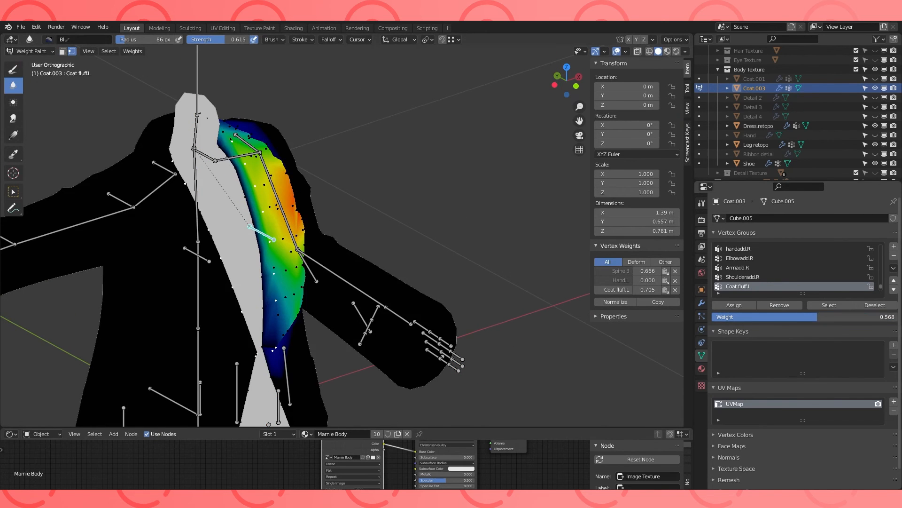
key("Tab")
key("Tab")
left_click(734, 305)
- Pick vertices on the left lapel and collar and set the collar vertex's Spine 3 weight to 1.000
mouse_move(329, 221)
middle_mouse_down()
mouse_move(276, 228)
mouse_move(278, 221)
middle_mouse_up()
left_click(288, 228, "ctrl")
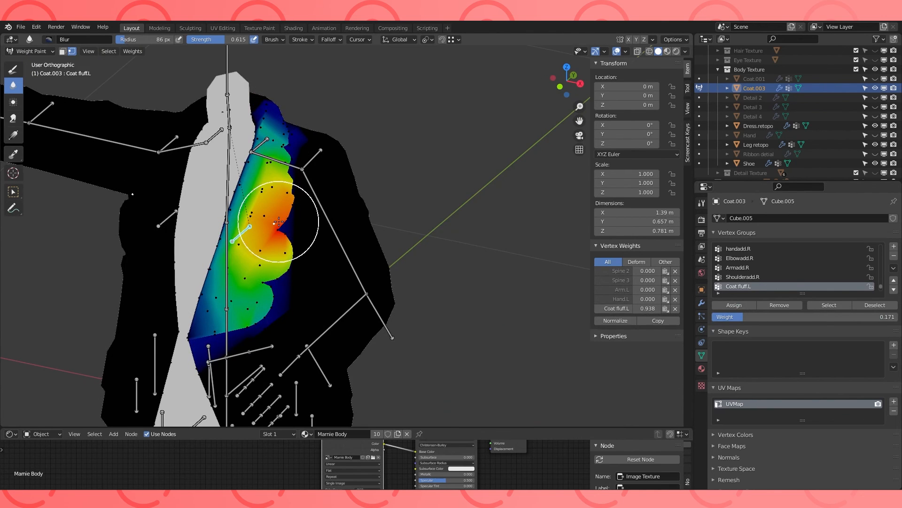
middle_click_drag(380, 197, 286, 178)
left_click(270, 204, "ctrl")
scroll(286, 179, "up", 2)
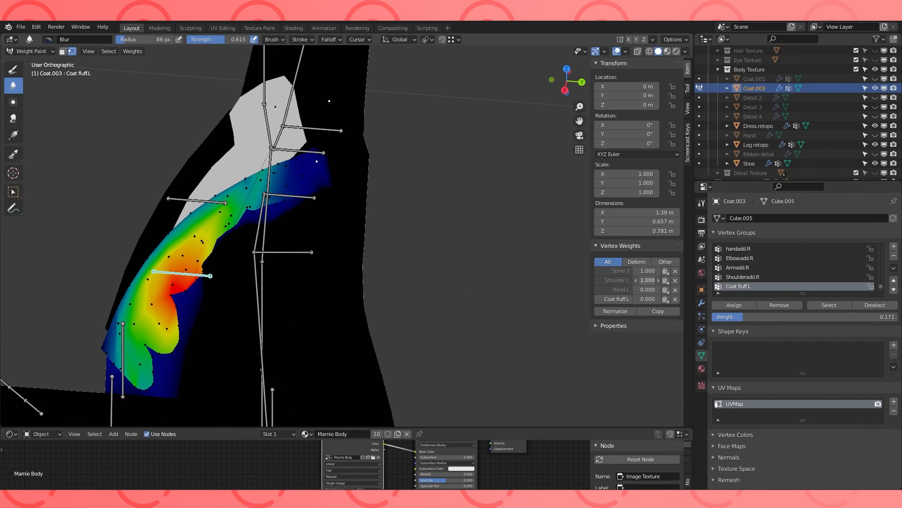
- Set the collar vertex's Shoulder.L weight to 0.000, turn off vertex masking, and activate the Draw brush
middle_click_drag(427, 208, 460, 214)
scroll(447, 237, "down", 4)
middle_click_drag(268, 238, 303, 238)
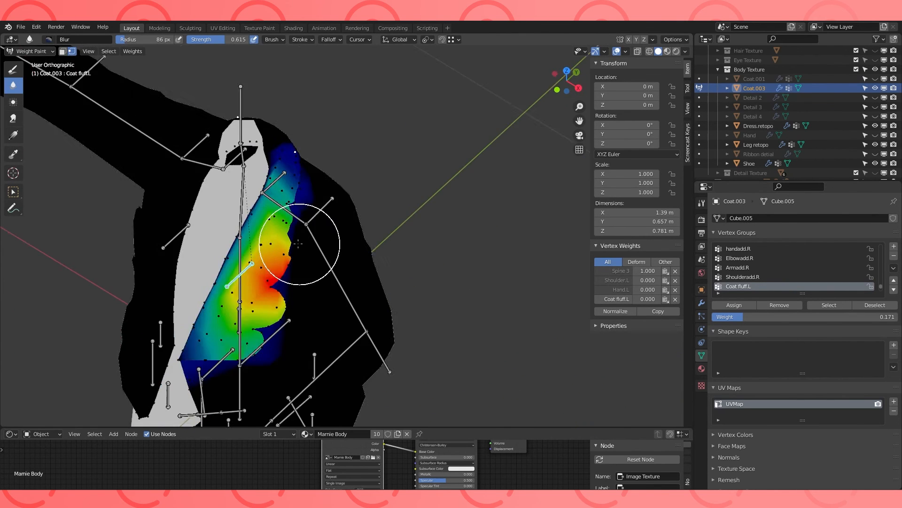
middle_click_drag(240, 232, 290, 228)
left_click(72, 52)
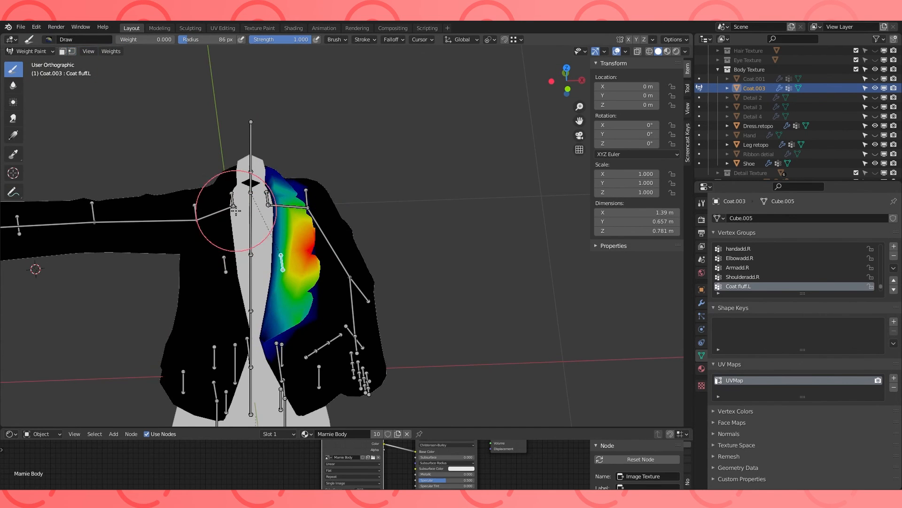
- Check the weights that the spine bones carry on Coat.003
left_click(250, 293, "ctrl")
left_click(251, 338, "ctrl")
middle_click_drag(258, 343, 277, 314)
left_click(251, 318, "ctrl")
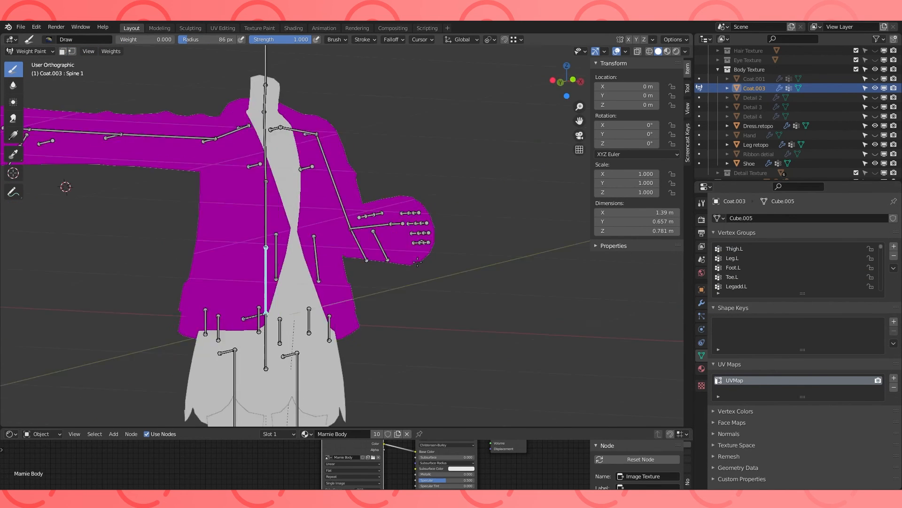
- Leave weight painting, put the armature in Pose Mode, and display the scene in material preview
left_click(38, 63)
left_click(324, 191)
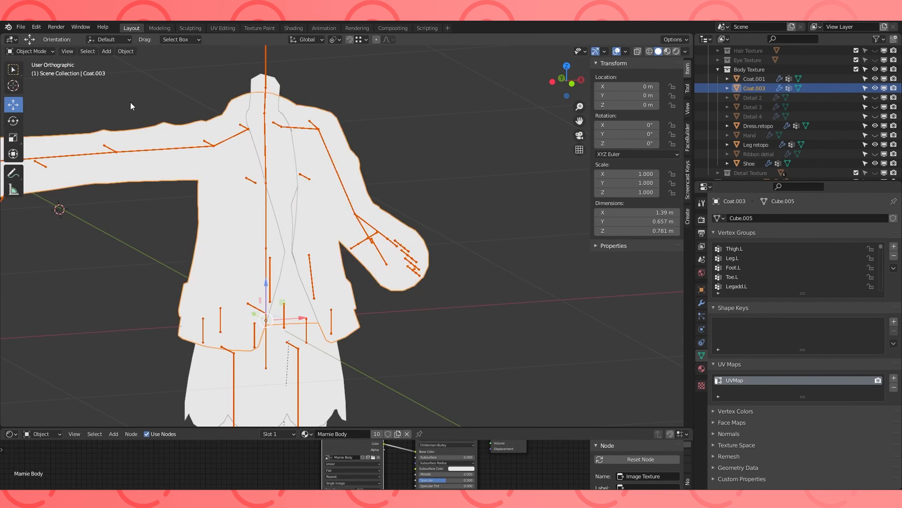
left_click(328, 202)
left_click(330, 239)
left_click(331, 239)
left_click(265, 200)
left_click(30, 51)
left_click(30, 82)
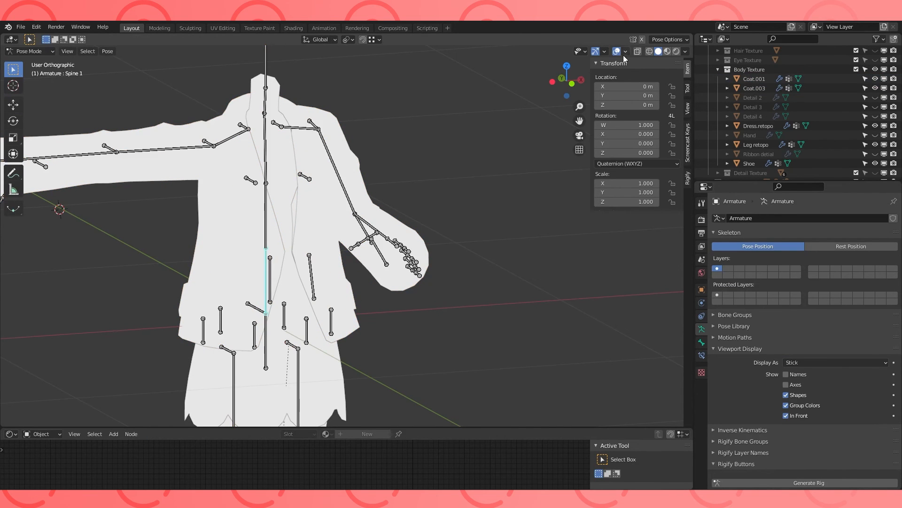
left_click(676, 51)
- Tilt the Spine 2 bone sideways about 22° in front view to test the coat, then clear its rotation
left_click(270, 211)
key("KP_1")
key("r")
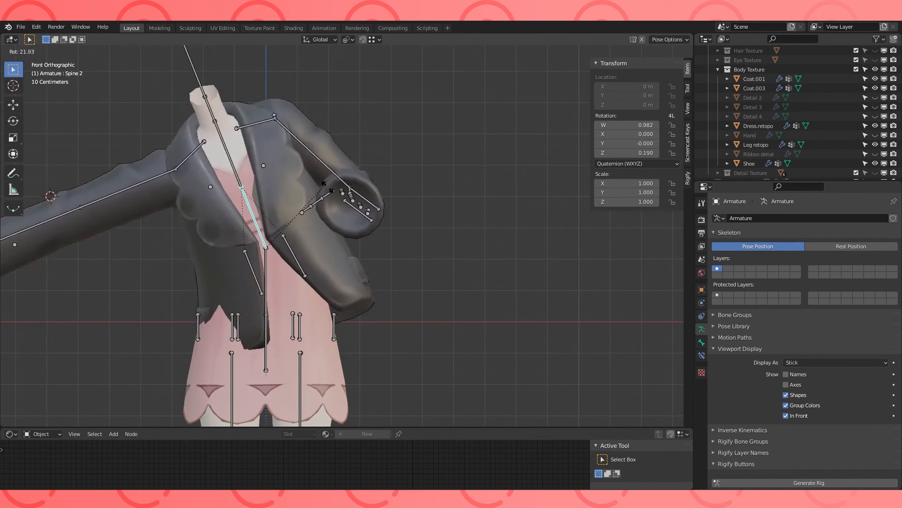
left_click(348, 185)
middle_click_drag(447, 351, 447, 275, "shift")
scroll(442, 256, "up", 4)
mouse_move(438, 240)
middle_mouse_down()
mouse_move(379, 171)
mouse_move(433, 230)
middle_mouse_up()
key("KP_1")
scroll(432, 239, "down", 3)
key("alt+r")
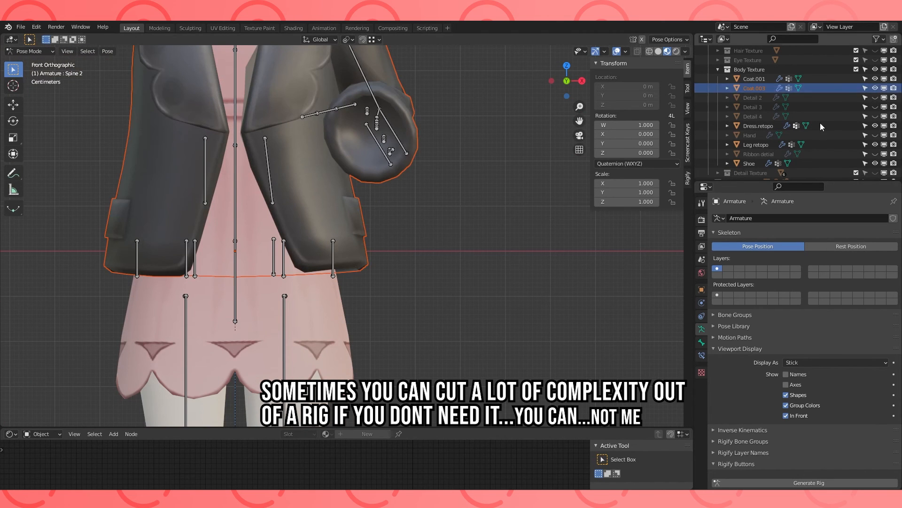
- Select Coat.001 to check its properties, then return the armature to Pose Mode and undo the last changes
key("Up")
scroll(357, 289, "down", 3)
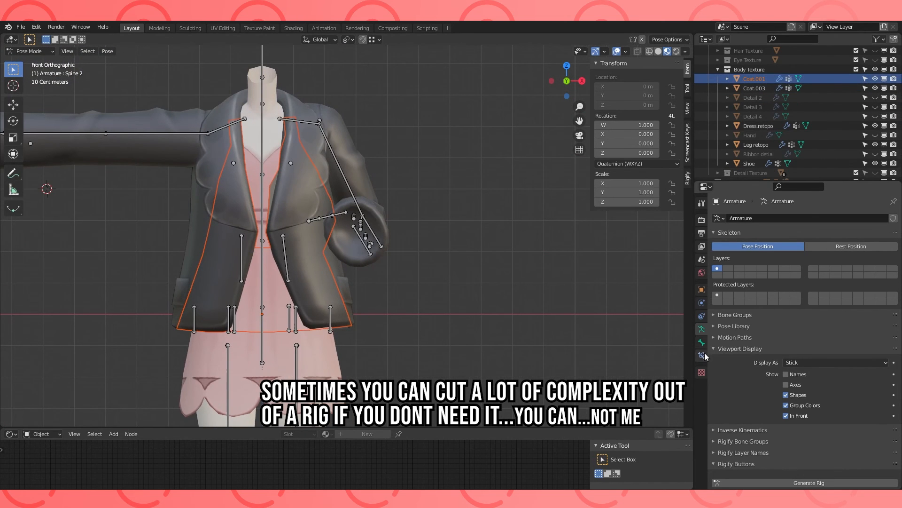
left_click(701, 315)
left_click(737, 79)
left_click(701, 302)
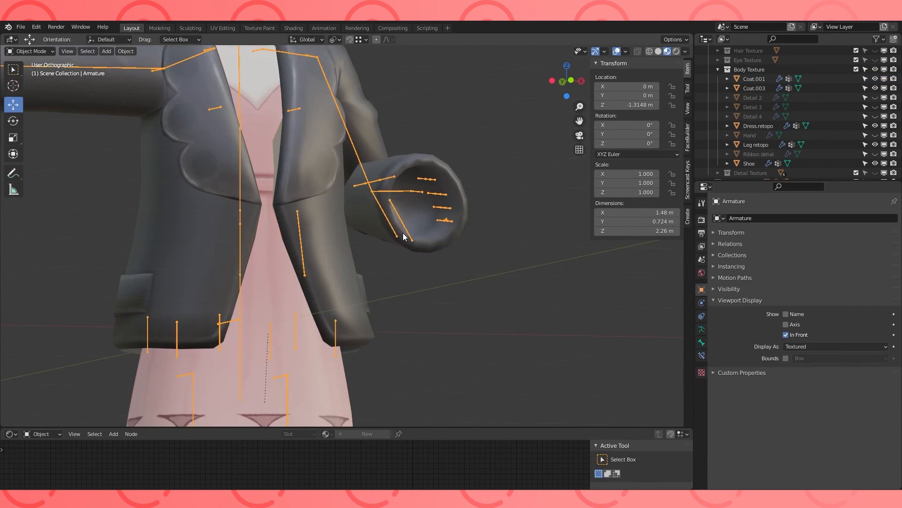
key("ctrl+Tab")
middle_click_drag(402, 233, 423, 230)
key("ctrl+z")
key("ctrl+z")
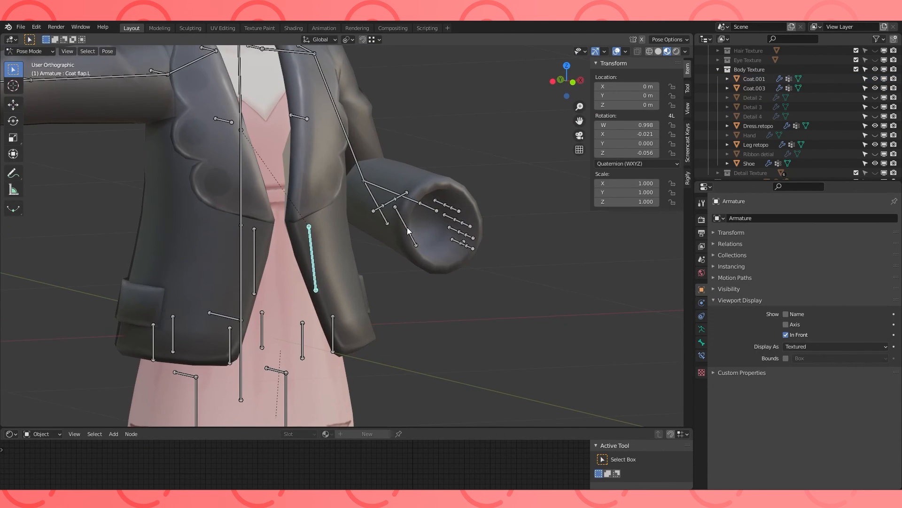
- Examine how the lapel and bent sleeve deform in the current pose, comparing wireframe and material preview
middle_click_drag(262, 159, 264, 183, "shift")
left_click(301, 189)
left_click(359, 188)
mouse_move(359, 188)
middle_mouse_down()
mouse_move(349, 199)
mouse_move(367, 146)
mouse_move(335, 209)
mouse_move(378, 207)
mouse_move(387, 191)
middle_mouse_up()
left_click(649, 51)
left_click(667, 51)
middle_click_drag(531, 141, 463, 153)
left_click(463, 153)
- Clear the rotation of all bones, deselect them, and hide Coat.003
scroll(354, 163, "down", 4)
key("a")
key("alt+r")
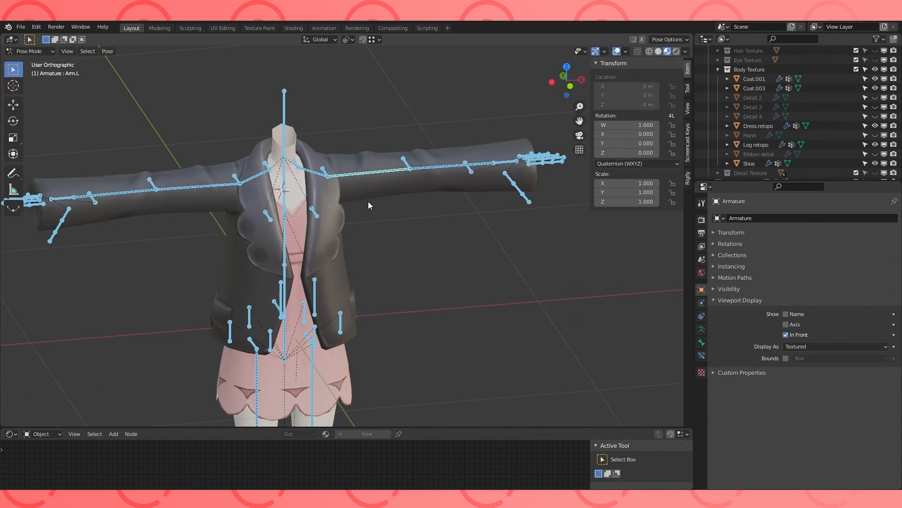
key("alt+a")
left_click(874, 88)
- Return to Object Mode, select the armature together with Coat.001, and start weight painting Coat.001
middle_click_drag(339, 256, 300, 258)
middle_click_drag(407, 210, 322, 252)
key("Tab")
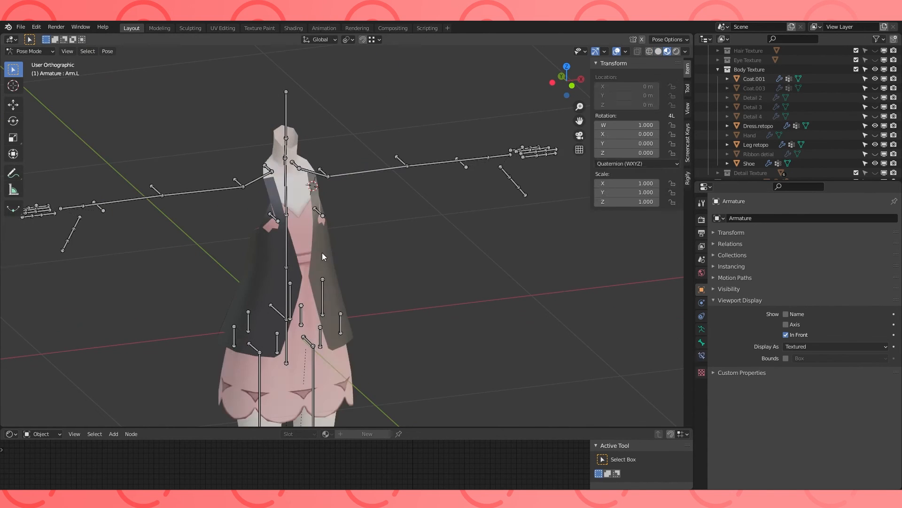
left_click(30, 51)
left_click(33, 62)
left_click(308, 184)
left_click(293, 246)
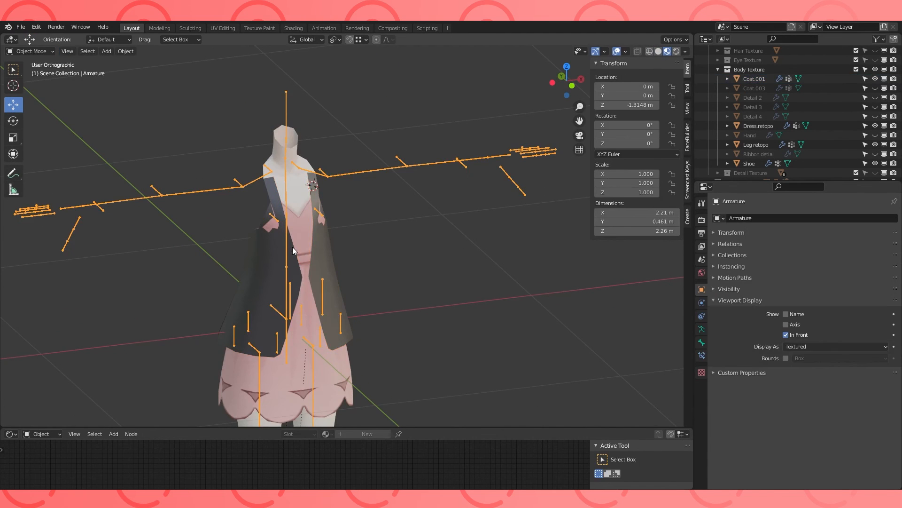
left_click(320, 244, "shift")
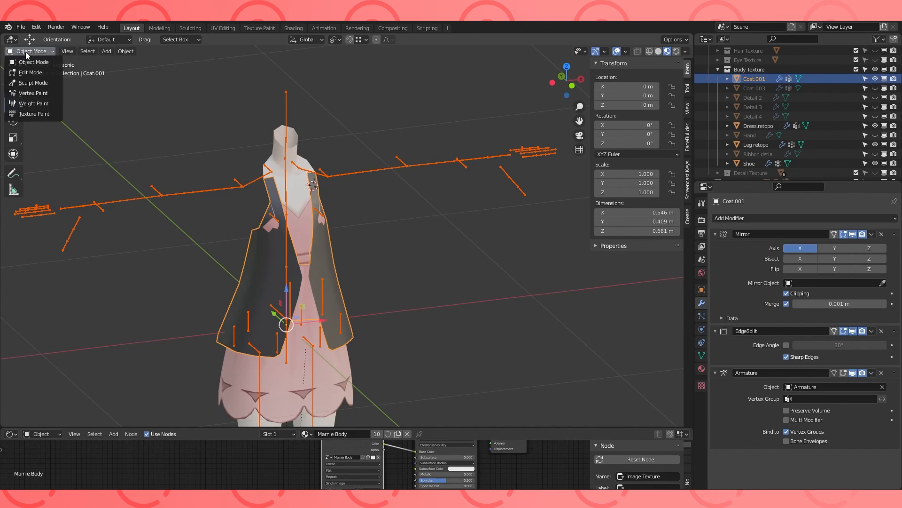
left_click(45, 106)
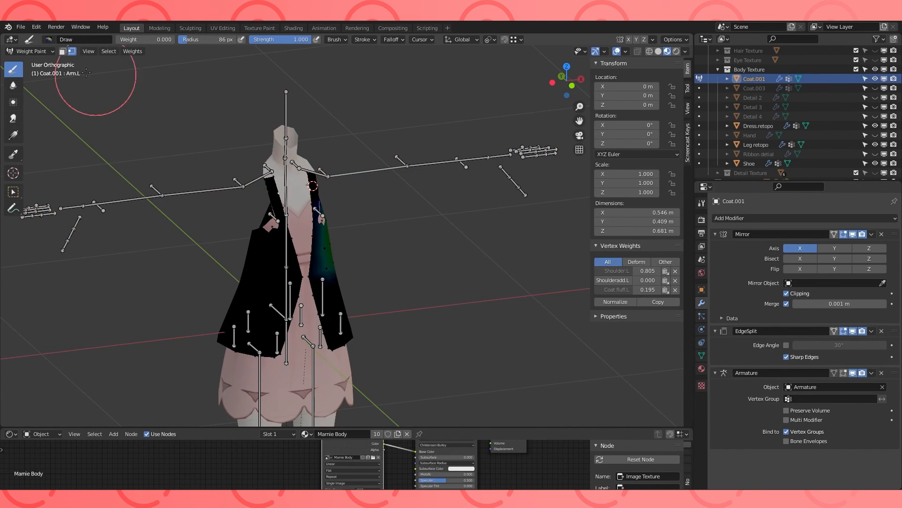
- Turn off vertex selection masking and check Coat.001's spine and skirt bone weights with the vertex groups shown
left_click(72, 52)
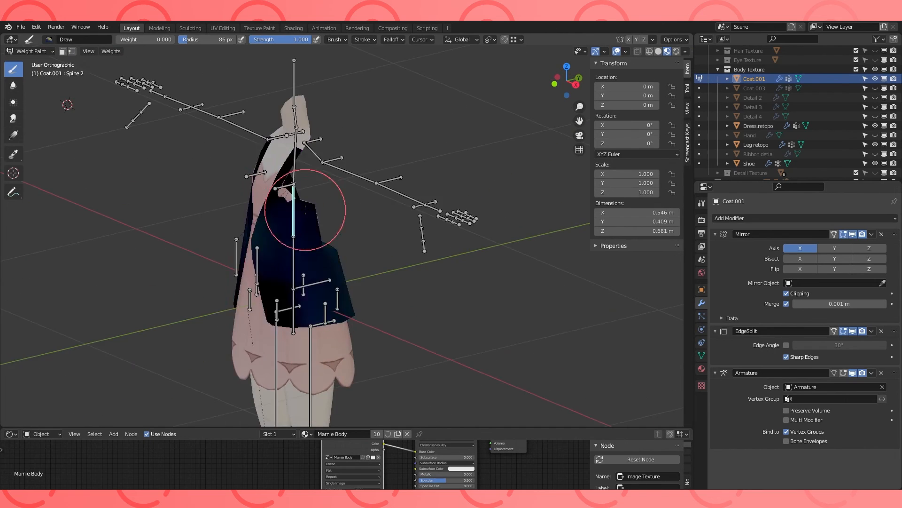
middle_click_drag(326, 208, 380, 224)
key("KP_1")
key("a")
left_click(702, 356)
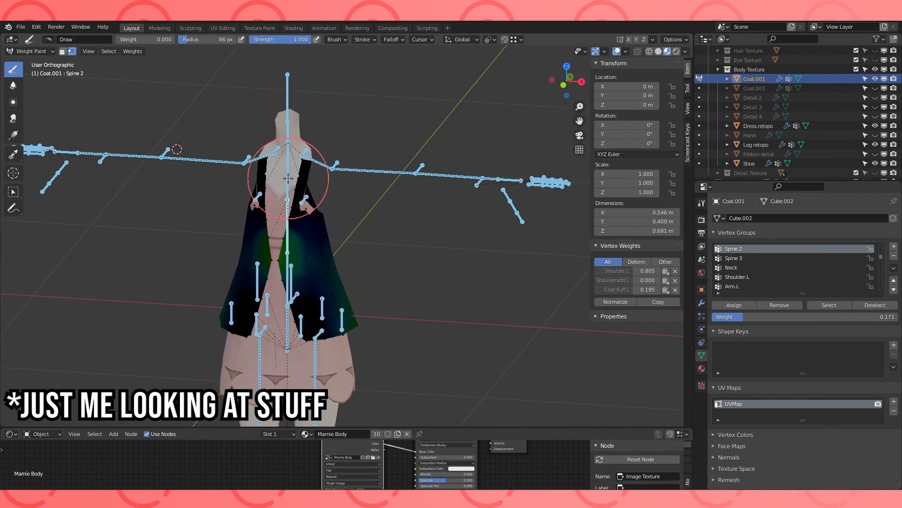
left_click(71, 51)
left_click(288, 179, "ctrl")
left_click(111, 52)
left_click(290, 284, "ctrl")
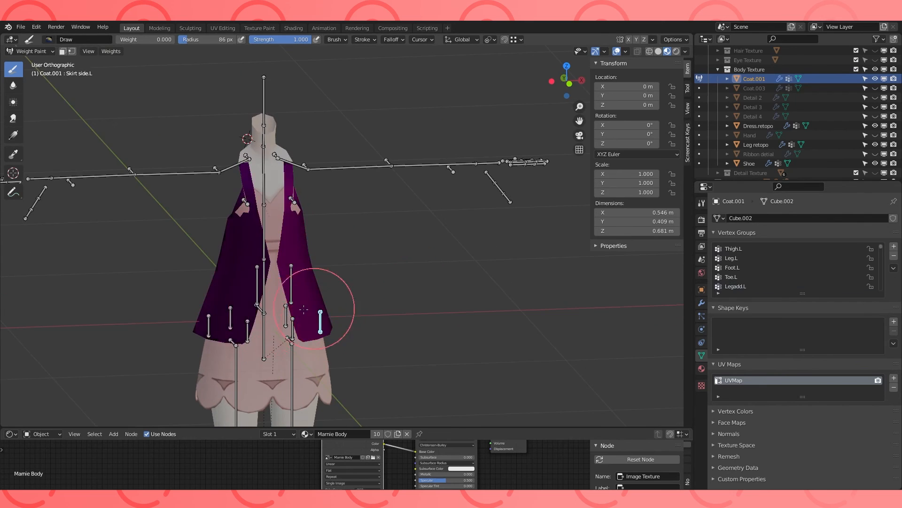
- Add a Data Transfer modifier to Coat.001 and move it to the start of the modifier stack
left_click(701, 303)
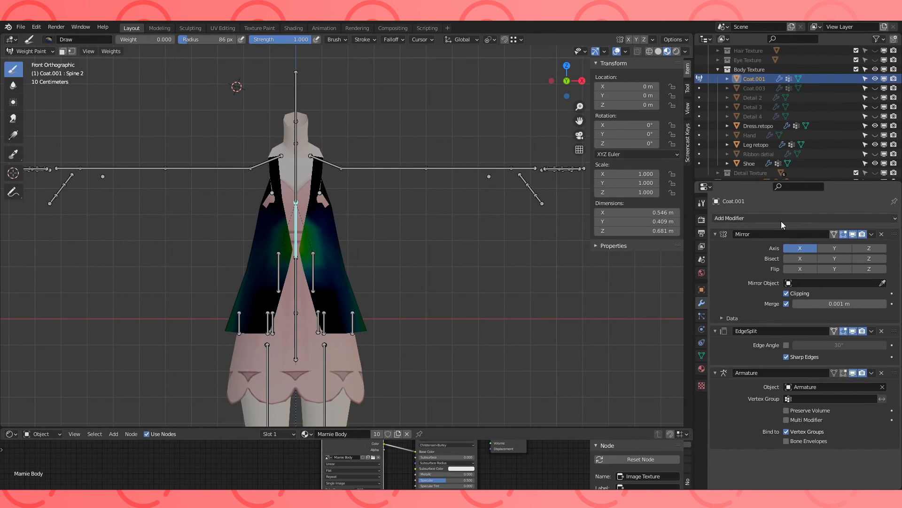
left_click(782, 218)
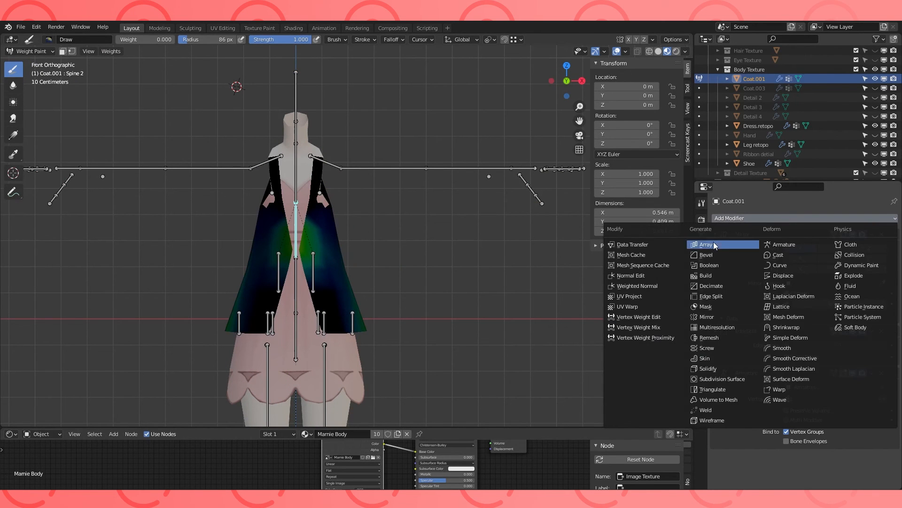
left_click(639, 244)
scroll(723, 244, "down", 5)
left_click_drag(894, 364, 892, 127)
- Enable Vertex Data in the Data Transfer modifier and choose Vertex Groups as the transferred data
left_click(729, 309)
scroll(768, 289, "down", 3)
left_click(722, 254)
left_click(757, 267)
scroll(799, 245, "up", 1)
- Try to pick a source object for the Data Transfer modifier in the viewport
left_click(864, 211)
left_click(873, 211)
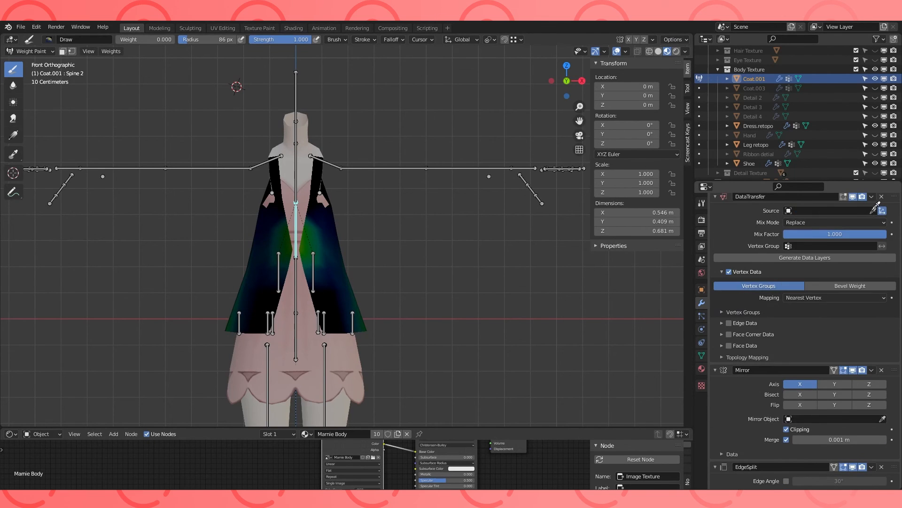
left_click(345, 345)
middle_click_drag(393, 326, 258, 304)
- Check the skirt and spine bone weights on Coat.001, undoing the accidental brush stroke
left_click(296, 319, "ctrl")
left_click(239, 324)
key("ctrl+z")
left_click(238, 323, "ctrl")
left_click(297, 225, "ctrl")
left_click(297, 182, "ctrl")
left_click(296, 230, "ctrl")
middle_click_drag(296, 231, 302, 230)
- Unhide Coat.003, pick it as the Data Transfer source, and hide it again
left_click(873, 210)
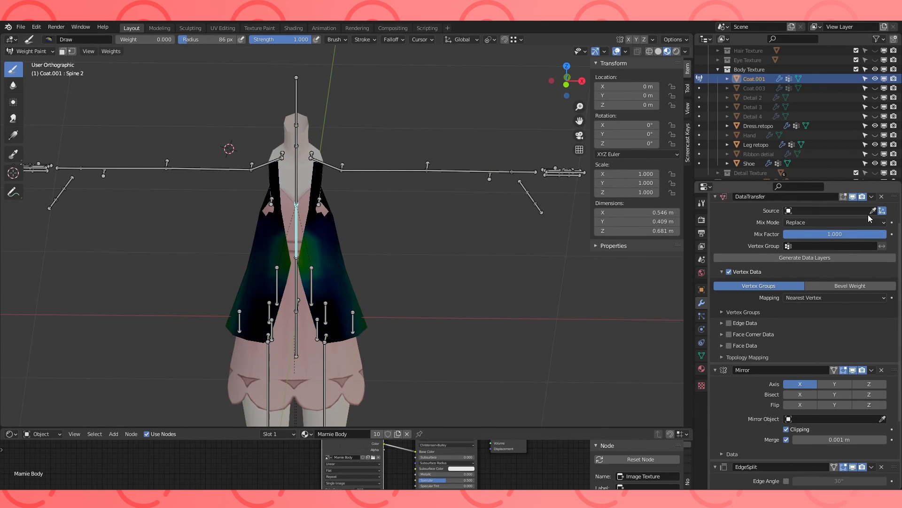
left_click(875, 89)
left_click(330, 264)
left_click(875, 88)
- Inspect the transferred weights on Coat.001 for the coat flap and spine bones, including Spine 3
left_click(311, 284, "ctrl")
middle_click_drag(311, 283, 340, 290)
middle_click_drag(284, 303, 277, 300)
left_click(290, 226, "ctrl")
left_click(288, 187, "ctrl")
middle_click_drag(287, 188, 274, 187)
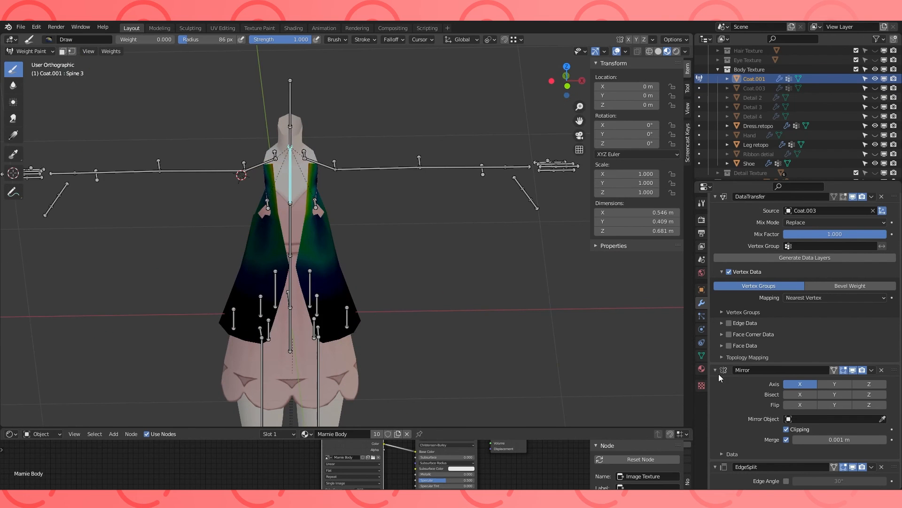
- Return to Object Mode, unhide Coat.003, and apply the Data Transfer modifier on Coat.001
scroll(719, 376, "up", 2)
left_click(31, 51)
left_click(31, 62)
left_click(874, 89)
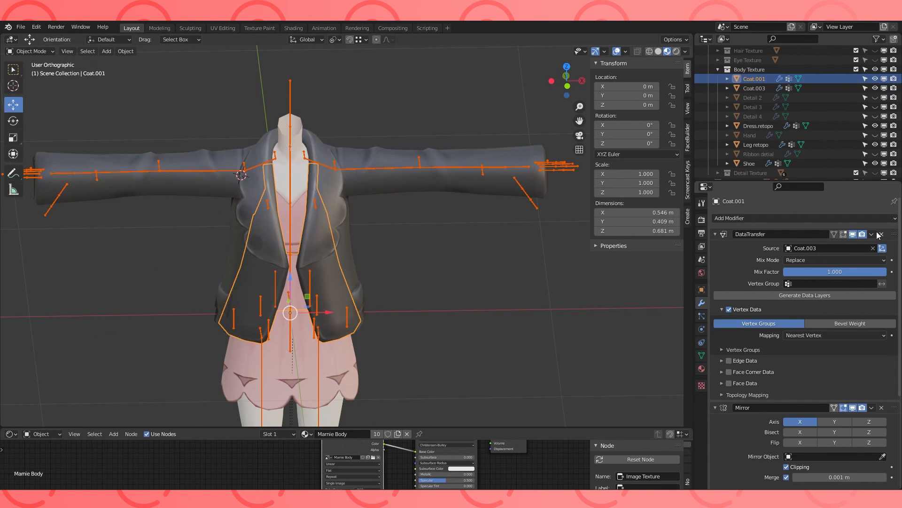
left_click(872, 234)
left_click(842, 247)
- Select the armature and switch it to Pose Mode
left_click(418, 167)
left_click(44, 52)
left_click(33, 80)
- Rotate the Arm.L bone downward in front view to test the coat's deformation
left_click(356, 171)
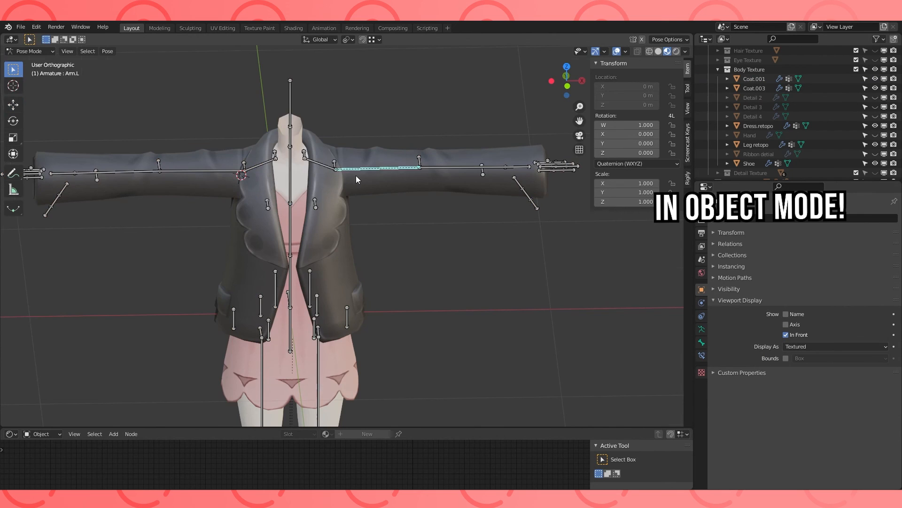
key("KP_1")
key("r")
left_click(363, 323)
- Bend the Spine 2 bone forward about 32° in side view and inspect how both coat layers follow
left_click(350, 277)
middle_click_drag(350, 278, 349, 253)
left_click(349, 256)
key("KP_3")
key("r")
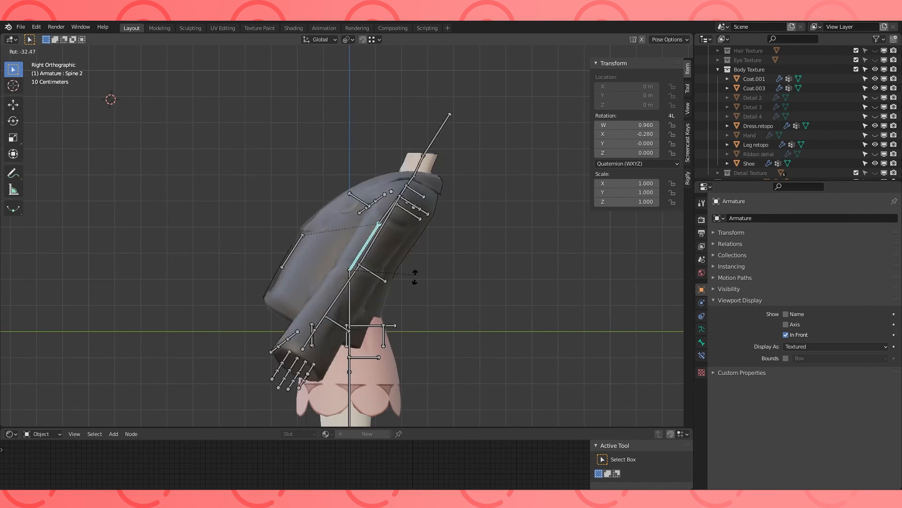
left_click(415, 277)
middle_click_drag(418, 301, 484, 329)
- Undo the spine bend and clear the rotation of all bones in front view
key("ctrl+z")
key("KP_1")
scroll(486, 314, "down", 2)
key("a")
key("alt+r")
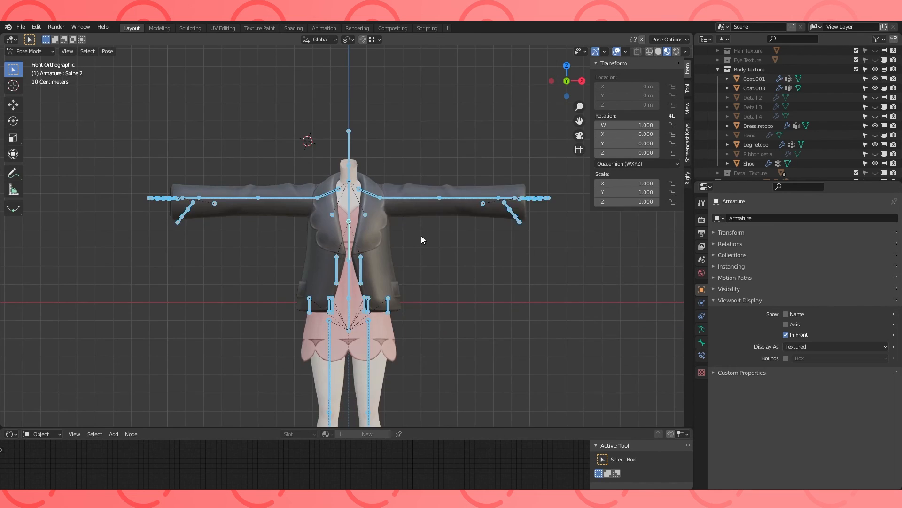
- Hide Coat.003 and Coat.001 and unhide the Hand mesh
middle_click_drag(421, 236, 381, 194, "shift")
middle_click_drag(381, 194, 381, 250)
left_click_drag(875, 88, 876, 79)
left_click(493, 187)
left_click(876, 135)
scroll(521, 164, "up", 2)
- Select the Hand.L bone and show its bone properties
middle_click_drag(521, 163, 498, 201)
left_click(444, 201)
middle_click_drag(444, 201, 437, 240)
left_click(405, 187)
left_click(701, 342)
left_click(439, 201)
middle_click_drag(439, 201, 474, 263)
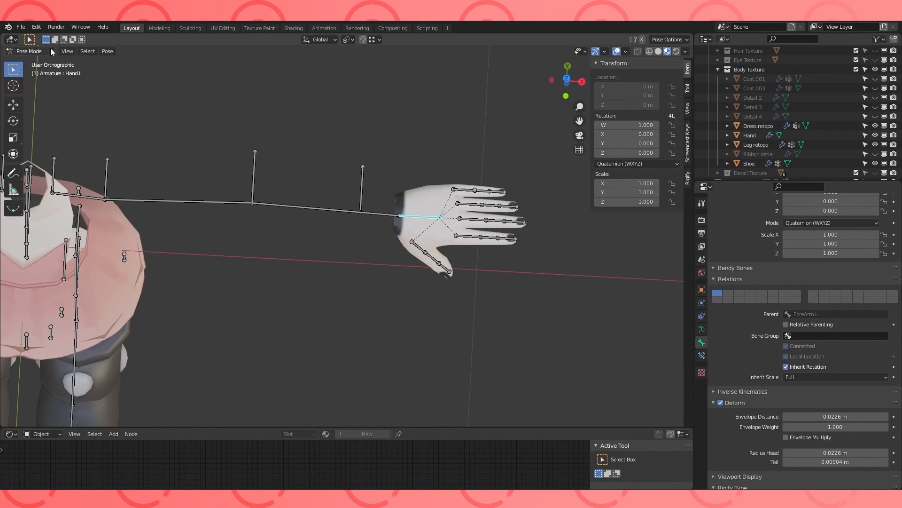
- Switch to Object Mode and parent the Hand mesh to the armature with automatic weights
key("ctrl+Tab")
left_click(423, 196)
left_click(381, 215, "shift")
key("ctrl+p")
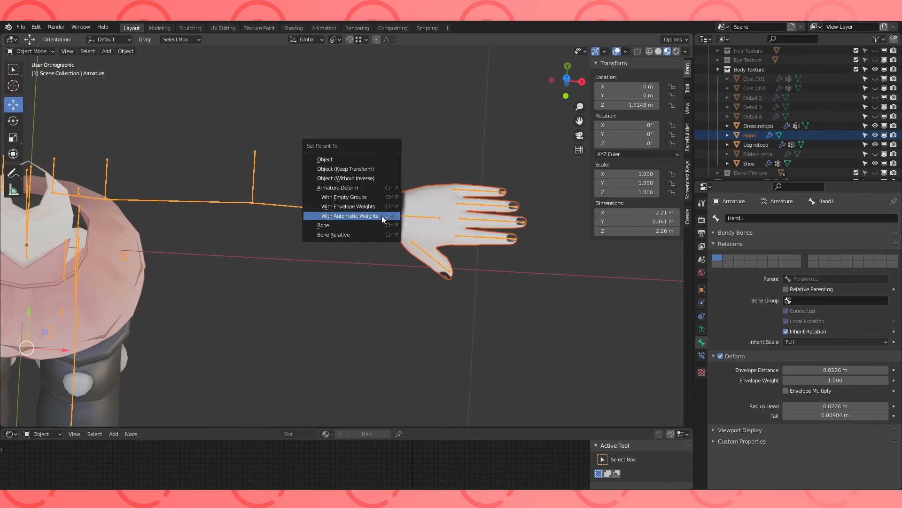
left_click(374, 216)
- Select the Hand mesh with the armature, enter weight painting, and check the thumb2.L bone's weights
left_click(421, 218)
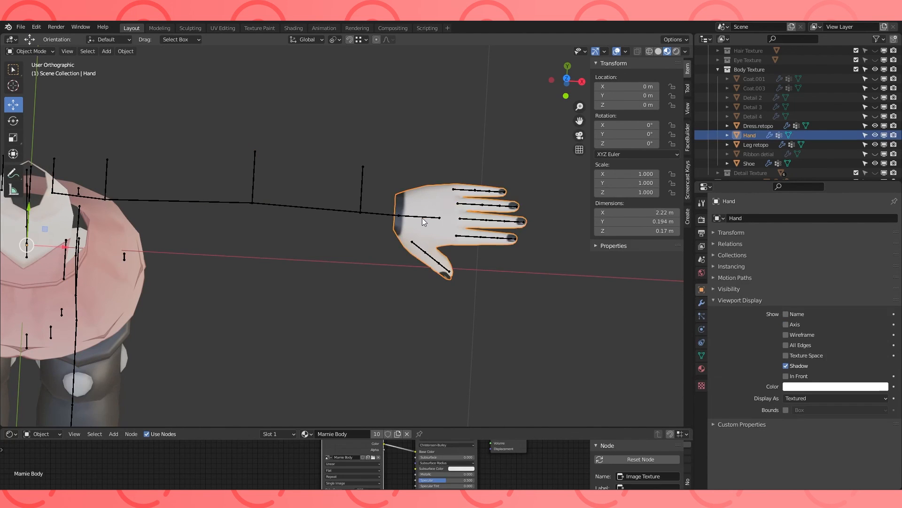
left_click(422, 219, "shift")
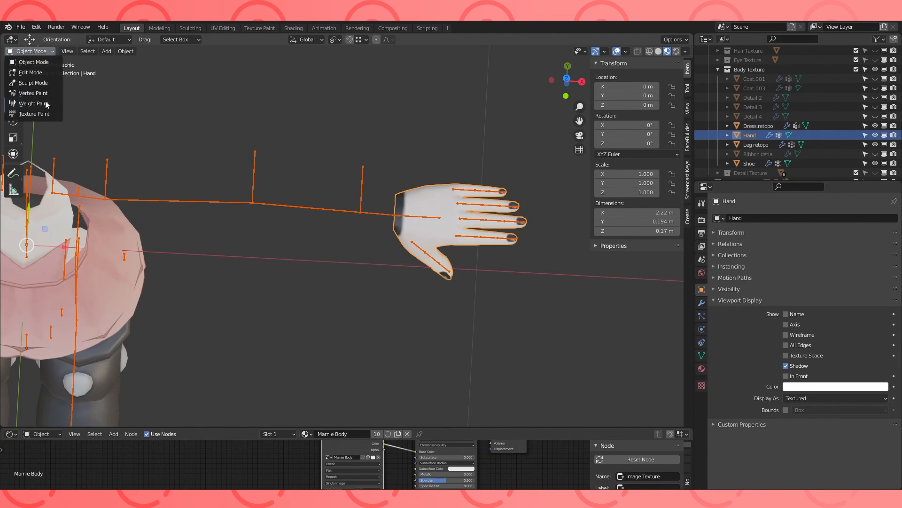
left_click(45, 104)
left_click(437, 260, "ctrl")
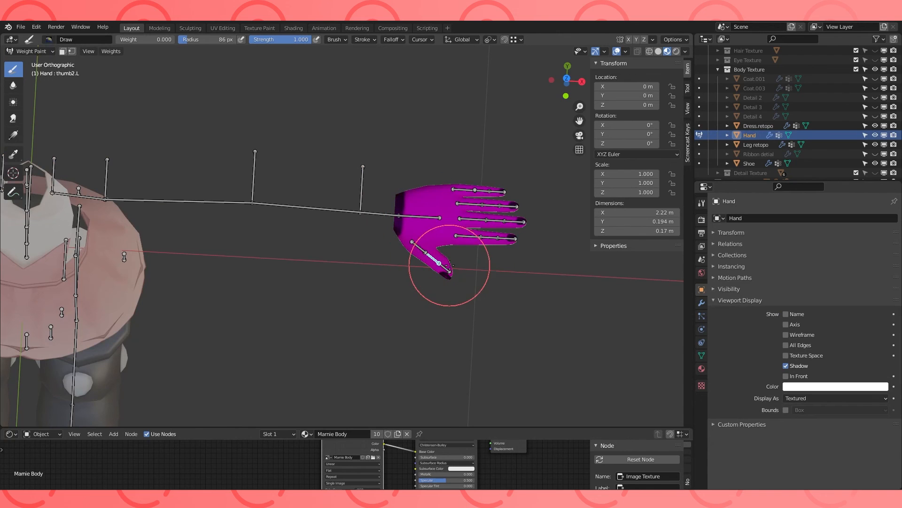
- Undo the weight painting setup and the automatic-weight parenting of the Hand mesh
key("ctrl+z")
key("ctrl+z")
key("ctrl+z")
key("ctrl+z")
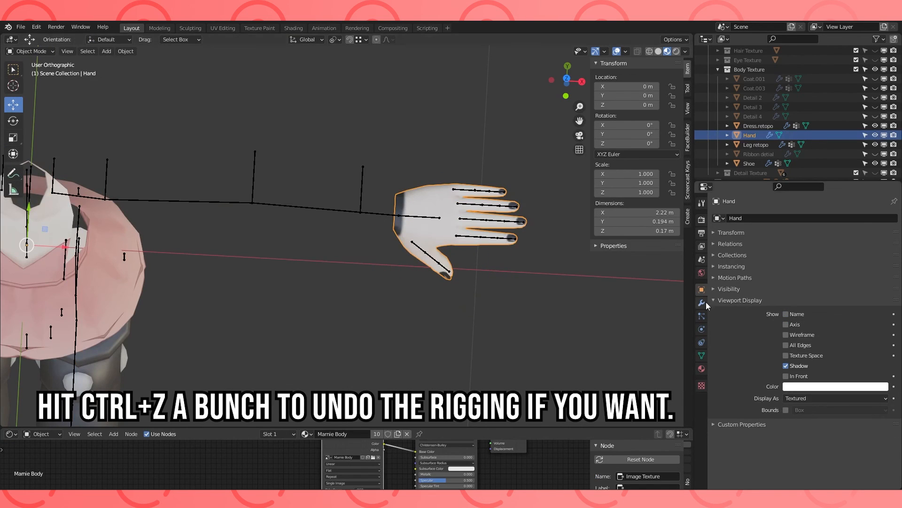
- Put the armature in Edit Mode, show the bone properties, and select thumb and middle finger bones of the left hand
left_click(703, 303)
left_click(30, 51)
left_click(349, 206)
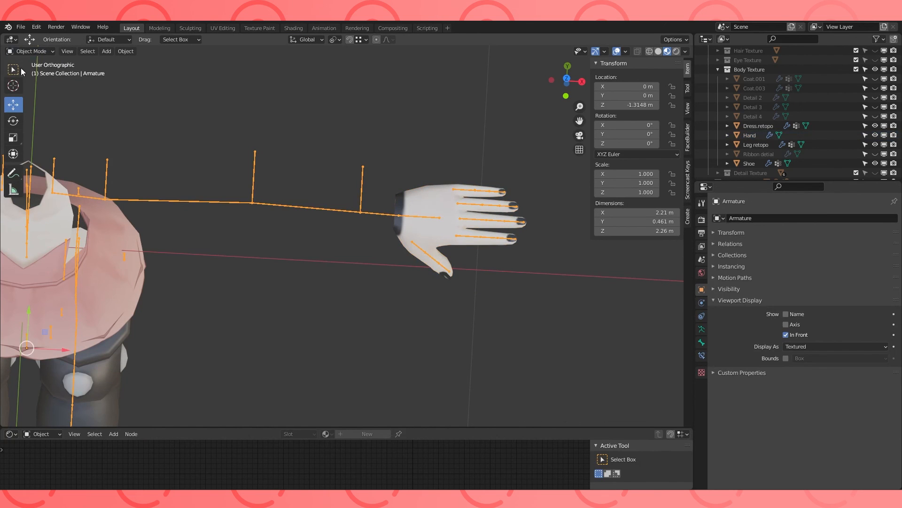
left_click(30, 72)
left_click(702, 343)
left_click(443, 268)
left_click(493, 221)
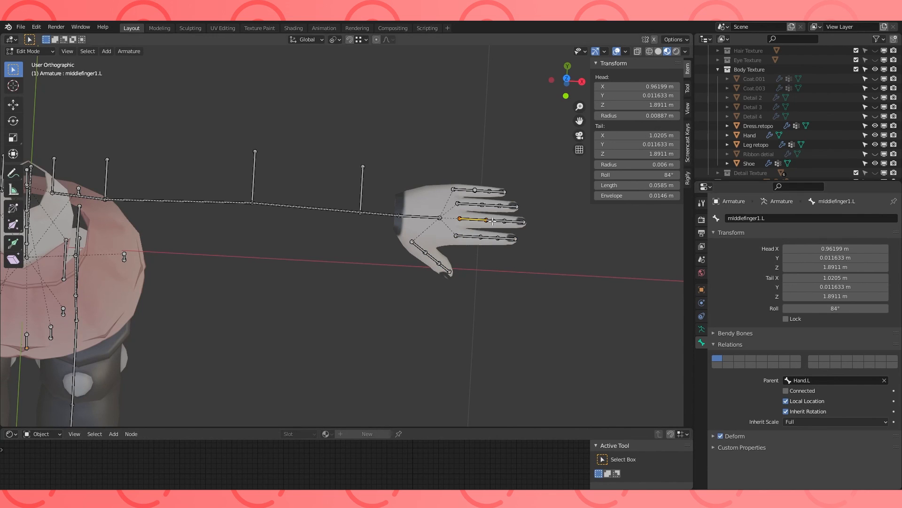
- Check the ring finger and little finger bones of the left hand one by one for hidden duplicate bones
left_click(470, 204)
left_click(490, 204)
left_click(508, 207)
left_click(463, 190)
left_click(482, 190)
left_click(497, 191)
mouse_move(508, 212)
middle_mouse_down()
mouse_move(523, 240)
mouse_move(498, 207)
middle_mouse_up()
- Test-move bones in the left hand and inspect the little finger chain for overlapping bones
scroll(498, 207, "up", 2)
left_click(534, 158)
key("g")
left_click(534, 158)
middle_click_drag(534, 158, 401, 153)
key("g")
middle_click_drag(448, 196, 489, 231)
left_click(465, 197)
left_click(474, 181)
key("a")
scroll(490, 207, "down", 1)
left_click(492, 174)
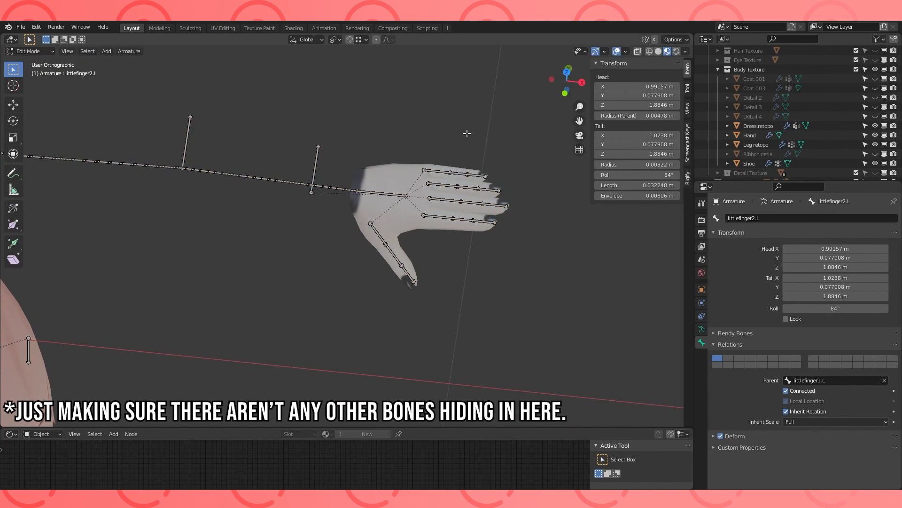
left_click(442, 185)
middle_click_drag(441, 184, 455, 208)
scroll(441, 198, "down", 2)
left_click(407, 191)
left_click(435, 191)
- Return to Object Mode and parent the Hand mesh to the armature with automatic weights
key("Tab")
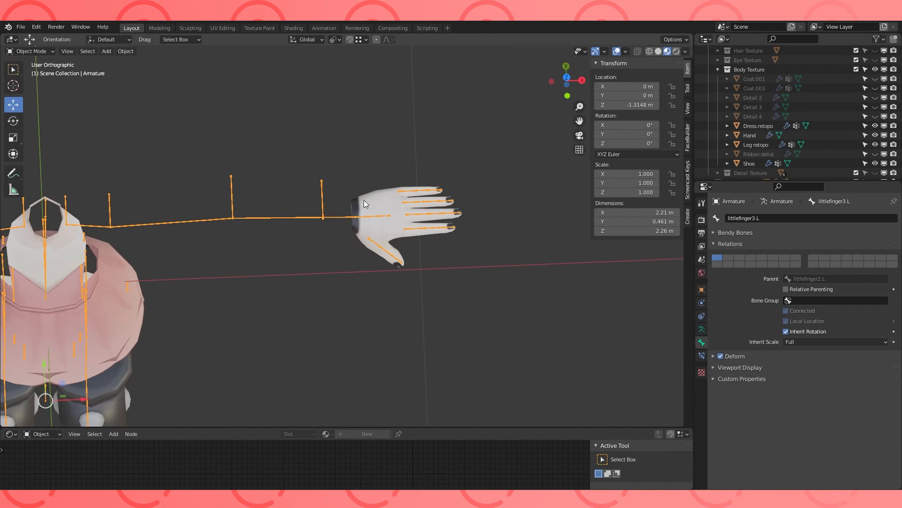
left_click(370, 196)
left_click(345, 216, "shift")
key("ctrl+p")
left_click(345, 216)
- Enter weight painting on the Hand mesh with the armature selected and display the indexfinger1.L weights
left_click(371, 217)
left_click(382, 216, "shift")
left_click(33, 104)
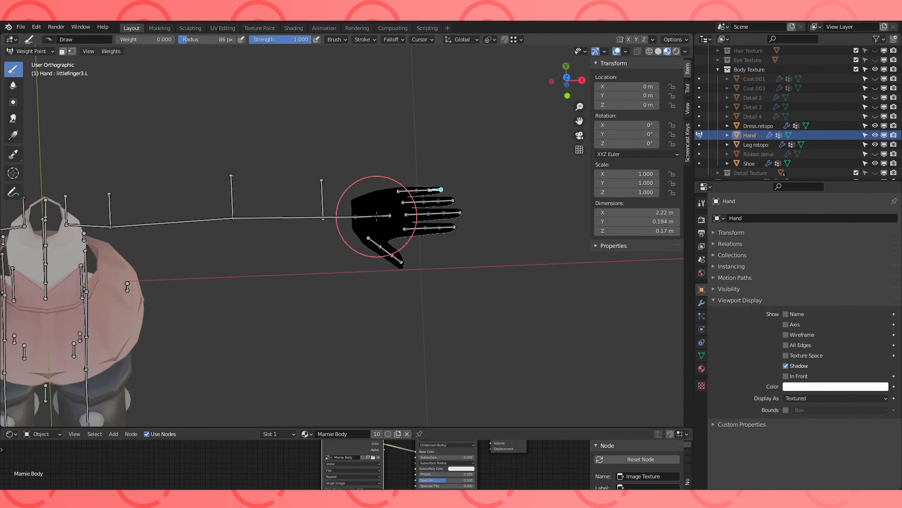
left_click(385, 214, "ctrl")
middle_click_drag(385, 214, 348, 235)
scroll(357, 244, "up", 2)
left_click(368, 244, "ctrl")
middle_click_drag(405, 231, 474, 223)
left_click(455, 234, "ctrl")
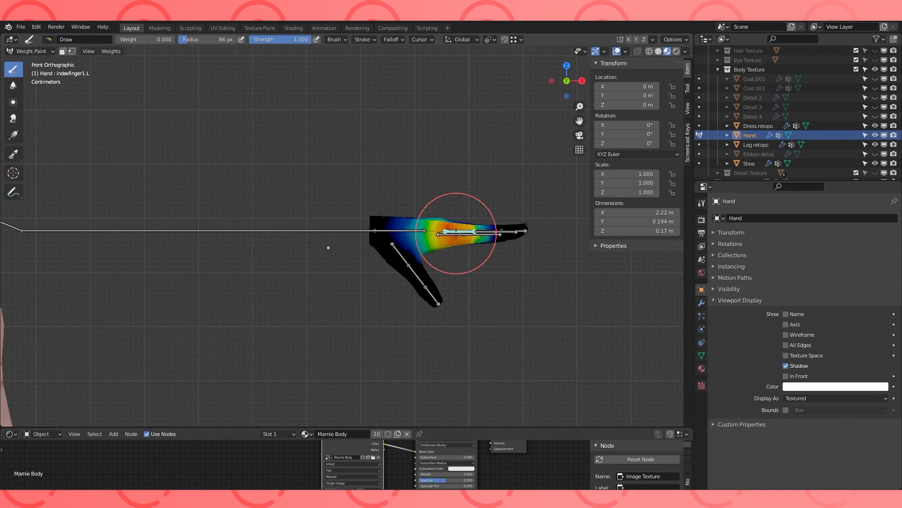
- Try rotating the indexfinger1.L bone in front view to check the deformation
key("KP_1")
key("r")
right_click(428, 254)
- Select the Hand.L bone, enable Auto Normalize, and set the brush weight to 1.000
middle_click_drag(357, 301, 331, 221)
left_click(331, 216, "ctrl")
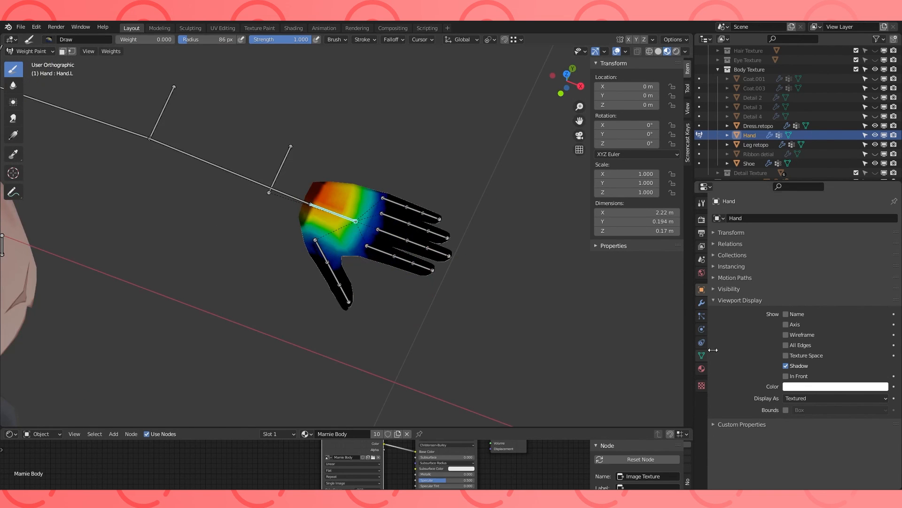
left_click(701, 202)
left_click(790, 422)
middle_click_drag(426, 237, 409, 262)
scroll(409, 262, "up", 3)
left_click_drag(840, 314, 888, 314)
- Paint the Hand.L weights across the hand with a 44 px brush and set the strength to 0.141
mouse_move(353, 171)
left_mouse_down()
mouse_move(373, 146)
mouse_move(362, 137)
mouse_move(405, 148)
left_mouse_up()
middle_click_drag(405, 148, 344, 193)
left_click_drag(345, 193, 338, 239)
key("f")
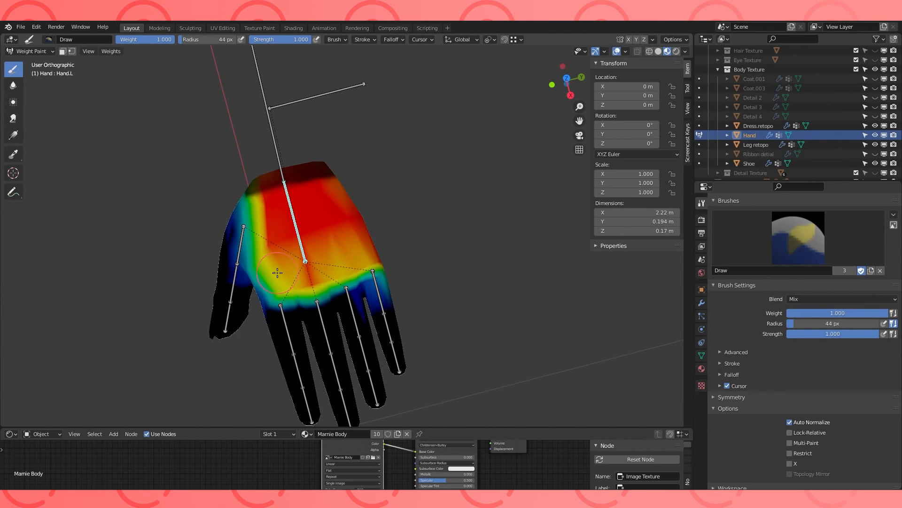
middle_click_drag(287, 241, 326, 209)
mouse_move(835, 334)
left_mouse_down()
mouse_move(816, 300)
mouse_move(756, 298)
left_mouse_up()
mouse_move(357, 253)
middle_mouse_down()
mouse_move(348, 204)
mouse_move(365, 219)
mouse_move(324, 107)
middle_mouse_up()
middle_click_drag(321, 183, 443, 264)
- Rotate the base bones of the left hand's fingers in front view, with littlefinger1.L turned by -41°
key("KP_1")
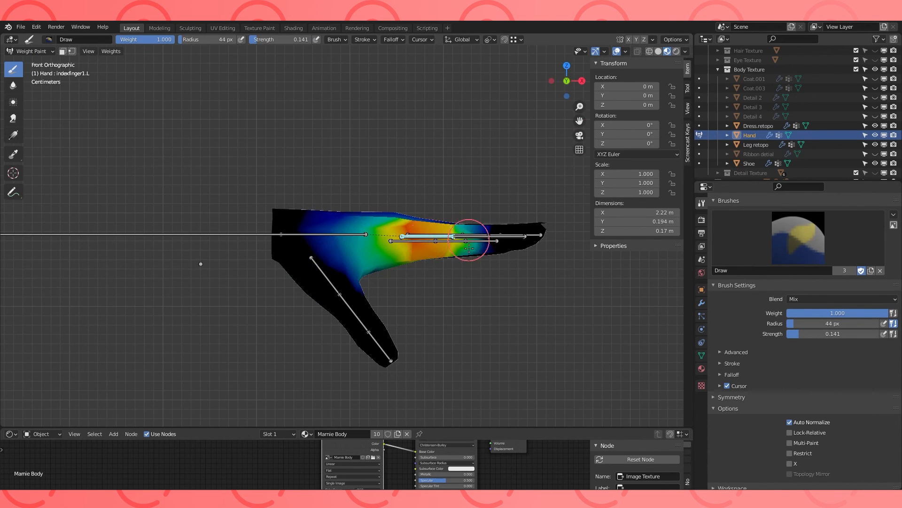
left_click(420, 326)
left_click(445, 230, "ctrl")
middle_click_drag(420, 327, 327, 139)
key("KP_1")
key("r")
key("r")
left_click(456, 245)
left_click(439, 221, "ctrl")
key("r")
left_click(432, 246)
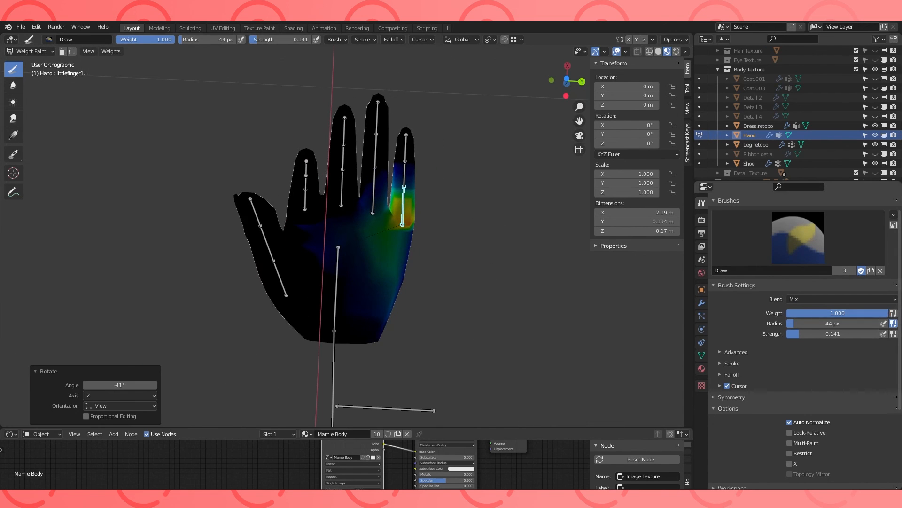
- Paint weight 0 over the palm for littlefinger1.L and switch through the adjacent finger bones to middlefinger1.L
left_click_drag(347, 277, 438, 325)
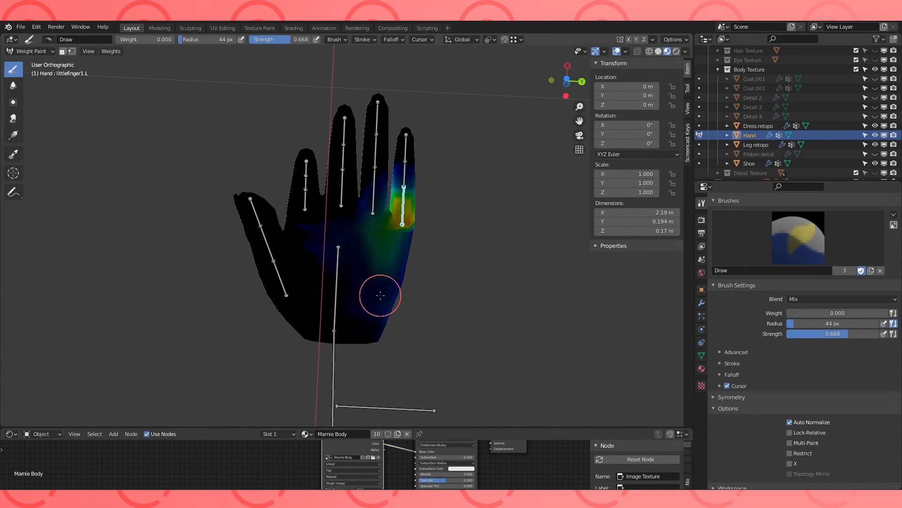
mouse_move(447, 278)
middle_mouse_down()
mouse_move(492, 266)
mouse_move(455, 262)
mouse_move(407, 221)
mouse_move(391, 256)
mouse_move(336, 308)
mouse_move(421, 282)
mouse_move(367, 333)
mouse_move(480, 234)
mouse_move(456, 212)
middle_mouse_up()
left_click(428, 189, "ctrl")
middle_click_drag(324, 166, 391, 208)
left_click(391, 208, "ctrl")
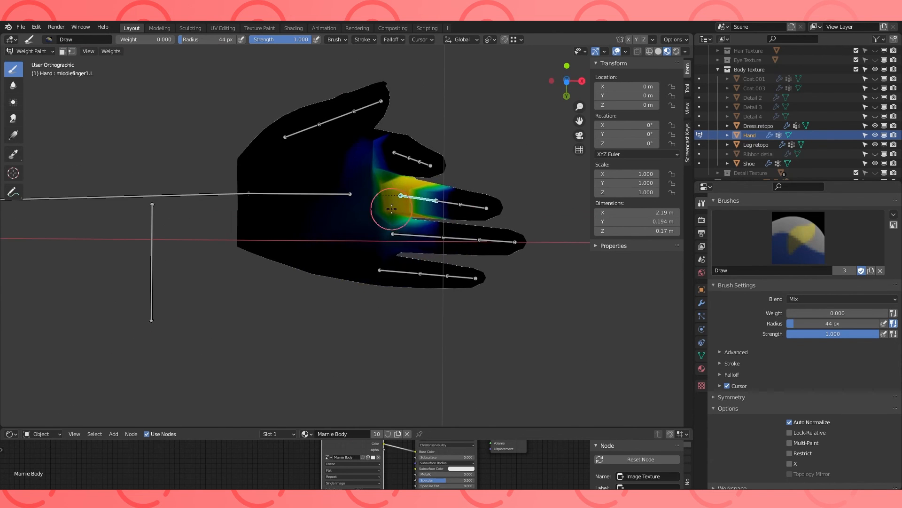
- Select the indexfinger1.L bone and adjust its painted weights around the index knuckle
left_click(396, 154, "ctrl")
middle_click_drag(396, 154, 318, 162)
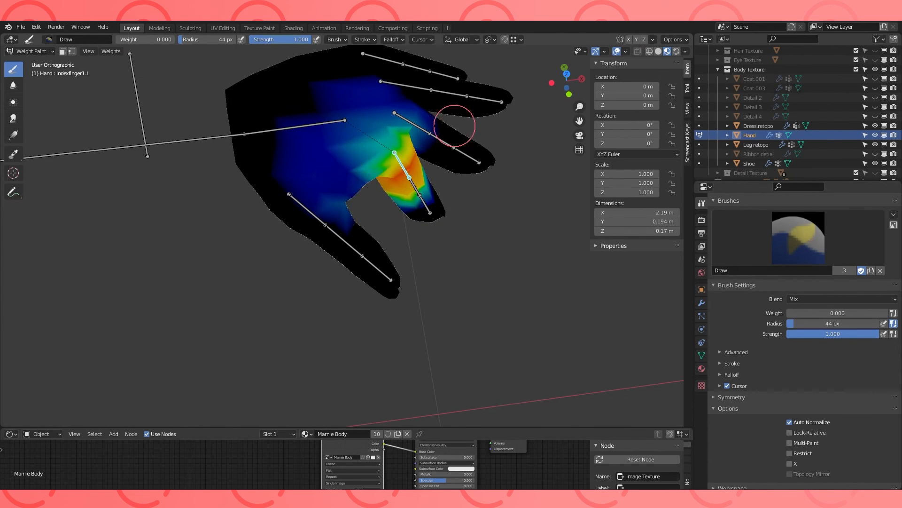
middle_click_drag(454, 125, 319, 187)
middle_click_drag(286, 216, 312, 159)
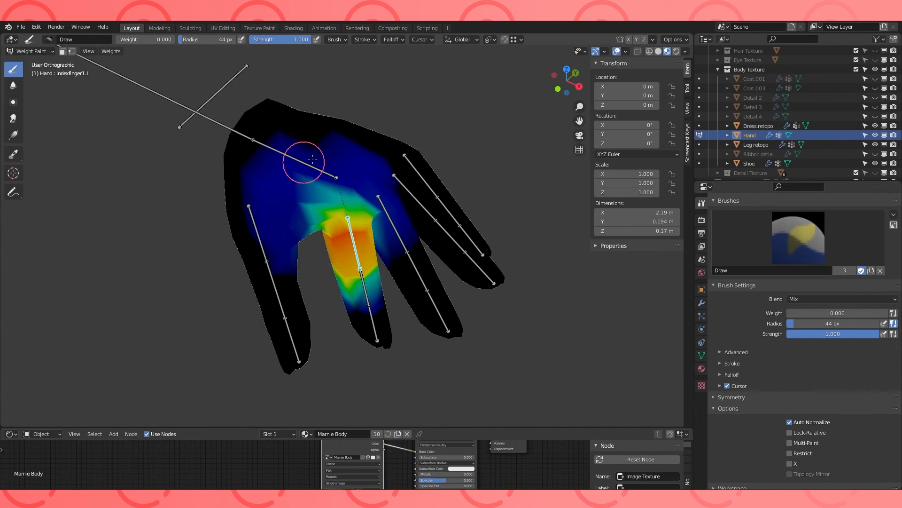
middle_click_drag(353, 191, 303, 174)
scroll(304, 173, "up", 1)
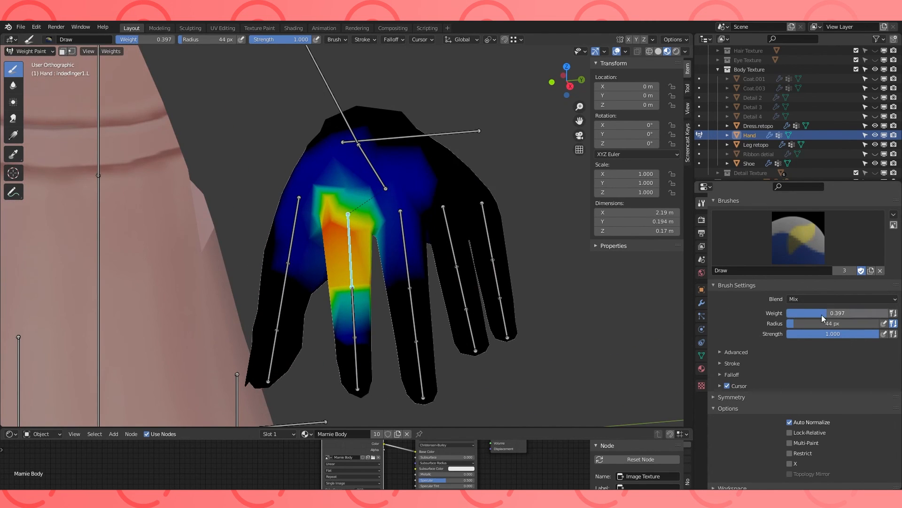
- Turn on vertex selection masking for the Hand mesh and inspect the weights of a vertex at the index knuckle
mouse_move(437, 233)
middle_mouse_down()
mouse_move(365, 197)
mouse_move(375, 245)
middle_mouse_up()
key("Tab")
left_click(376, 216)
key("Tab")
left_click(72, 51)
mouse_move(372, 198)
middle_mouse_down()
mouse_move(386, 167)
mouse_move(437, 235)
mouse_move(385, 188)
mouse_move(353, 178)
middle_mouse_up()
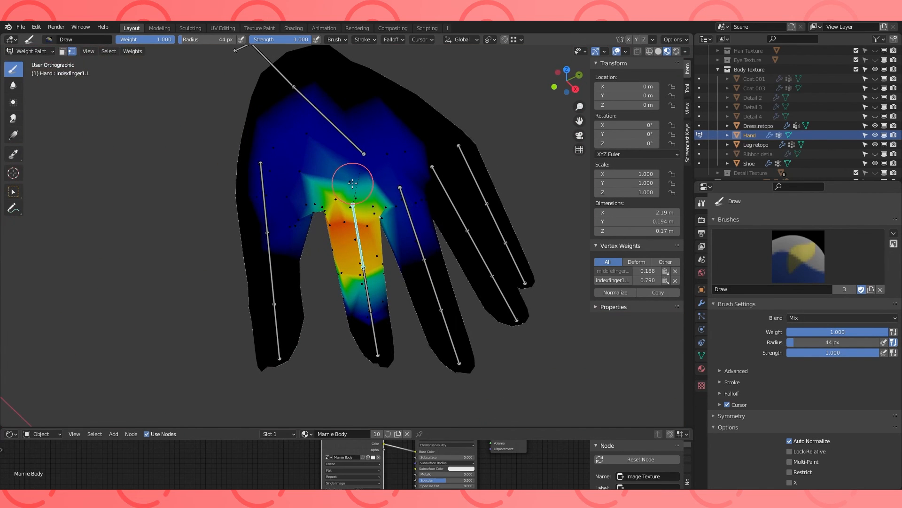
left_click(350, 181, "ctrl")
- Blur the indexfinger1.L weights around the index knuckle and turn vertex selection masking off
left_click(14, 86)
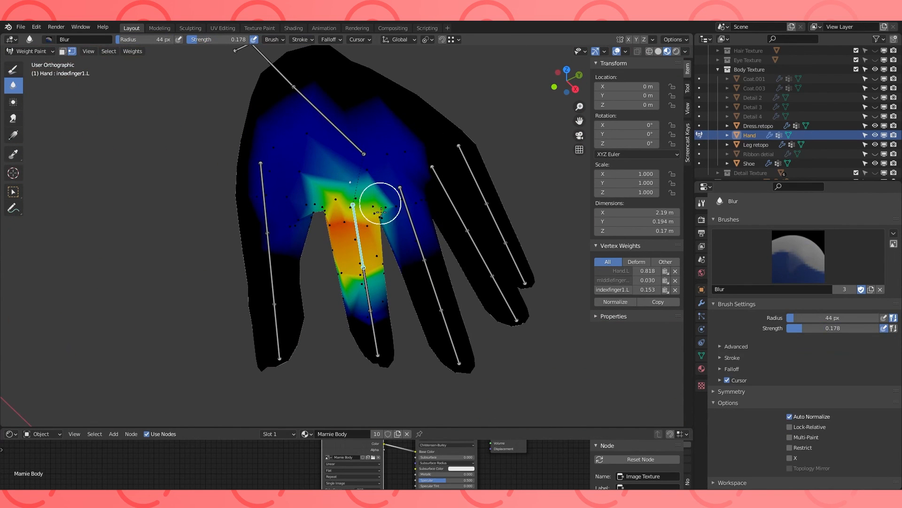
left_click_drag(307, 197, 348, 193)
middle_click_drag(376, 230, 391, 213)
left_click(72, 51)
- Switch between the left hand's bones to compare their weights from several sides
left_click(416, 238, "ctrl")
middle_click_drag(421, 238, 401, 153)
left_click(398, 152, "ctrl")
left_click(322, 236, "ctrl")
middle_click_drag(322, 235, 161, 176)
- Paint weight 1.000 for Hand.L on the palm and the web beside the thumb using the Draw brush
left_click(13, 69)
middle_click_drag(520, 282, 526, 305)
left_click_drag(446, 228, 466, 282)
mouse_move(484, 334)
middle_mouse_down()
mouse_move(473, 311)
mouse_move(477, 281)
middle_mouse_up()
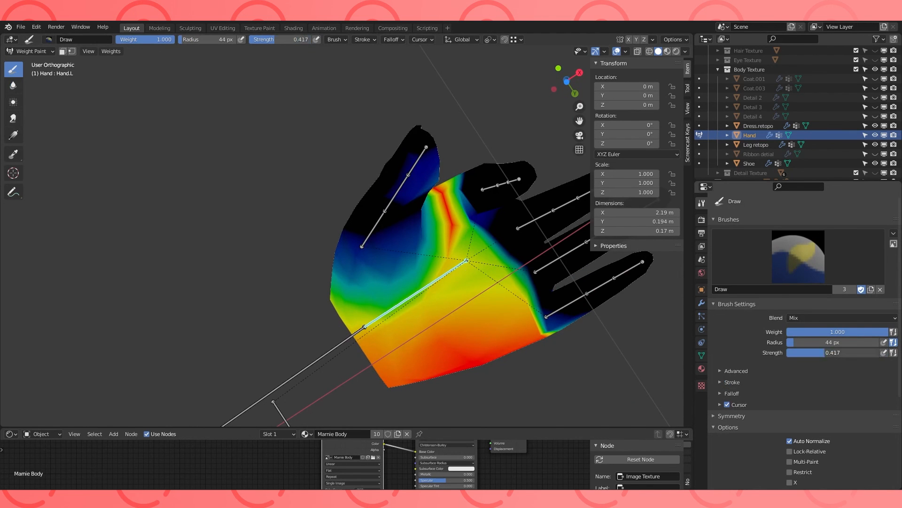
middle_click_drag(541, 258, 445, 221)
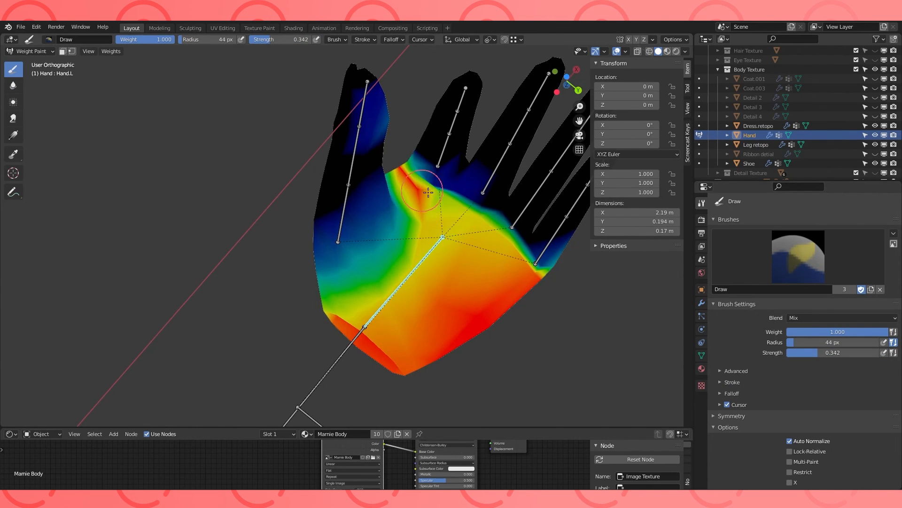
middle_click_drag(522, 272, 463, 355)
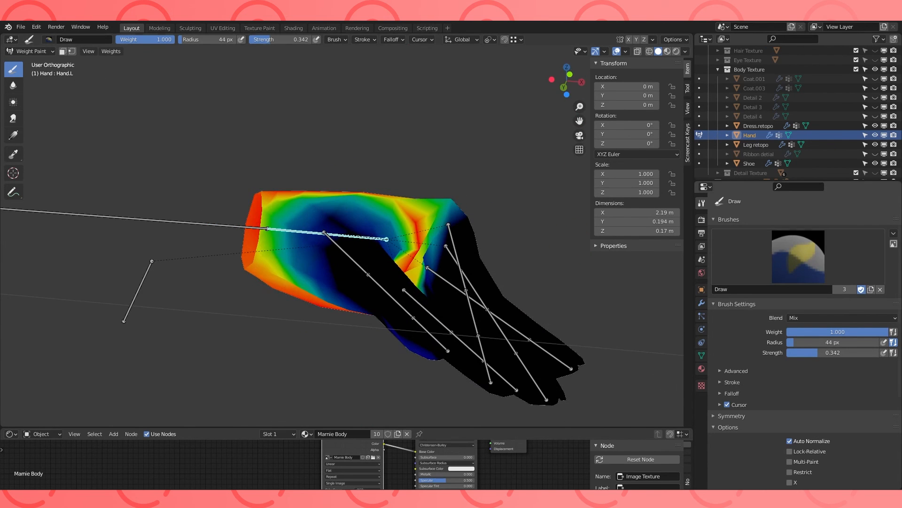
- Select the indexfinger1.L bone, rotate it by 49.8°, and touch up the weight at its base
middle_click_drag(459, 214, 446, 260)
left_click(393, 232, "ctrl")
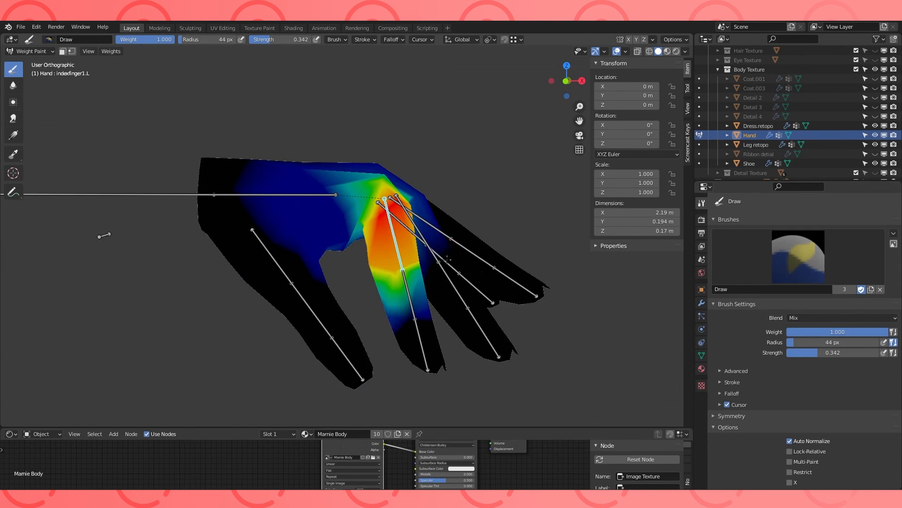
left_click(441, 186)
middle_click_drag(442, 185, 440, 87)
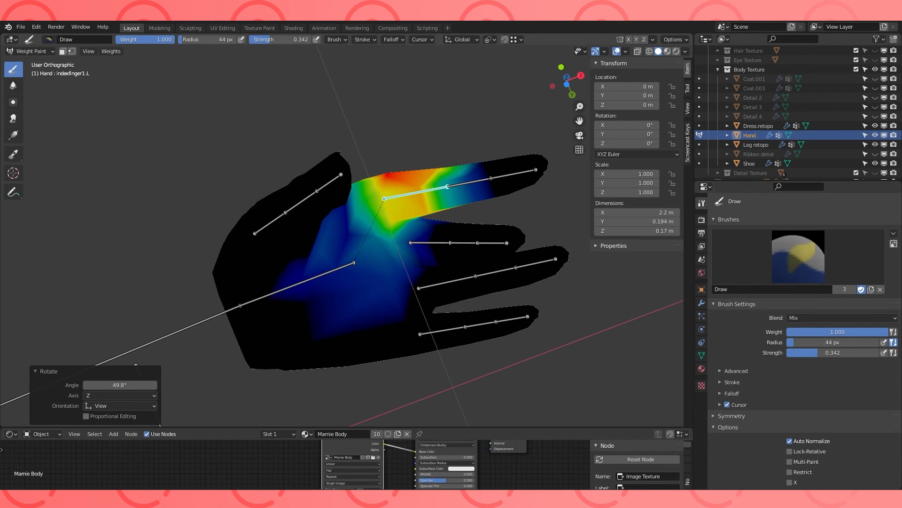
left_click(392, 200)
middle_click_drag(379, 252, 397, 300)
- Circle-select the palm vertices of the Hand mesh in Edit Mode and return to weight painting
key("Tab")
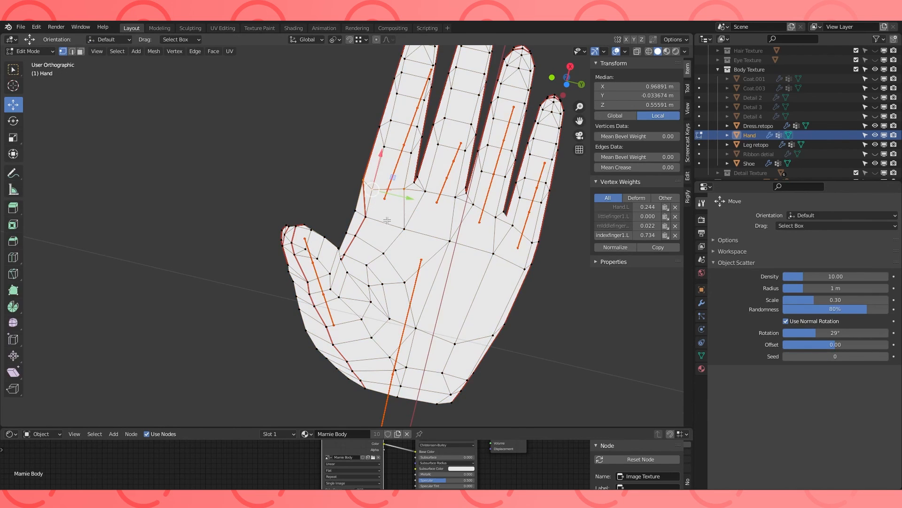
mouse_move(381, 208)
middle_mouse_down()
mouse_move(361, 301)
mouse_move(385, 226)
middle_mouse_up()
middle_click_drag(264, 190, 301, 217)
key("a")
key("a")
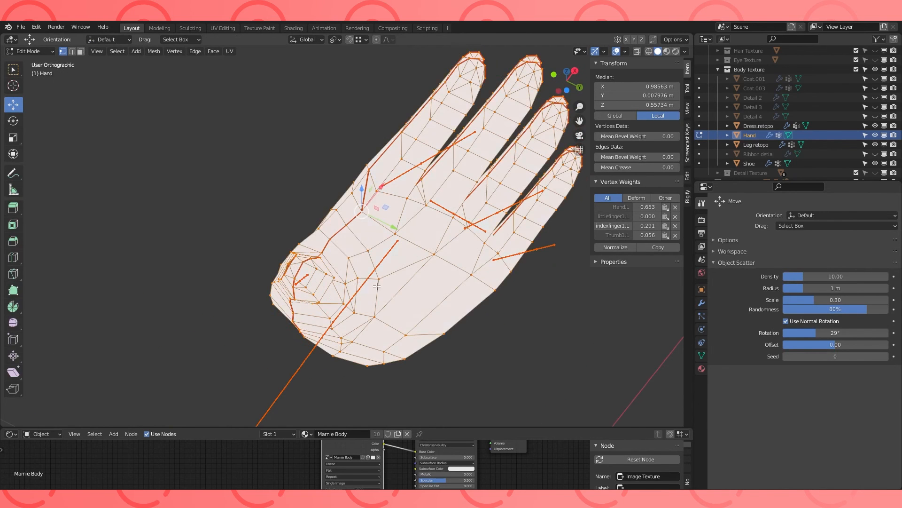
key("c")
left_click_drag(315, 233, 464, 372)
right_click(463, 373)
mouse_move(463, 372)
middle_mouse_down()
mouse_move(394, 301)
mouse_move(394, 358)
middle_mouse_up()
key("Tab")
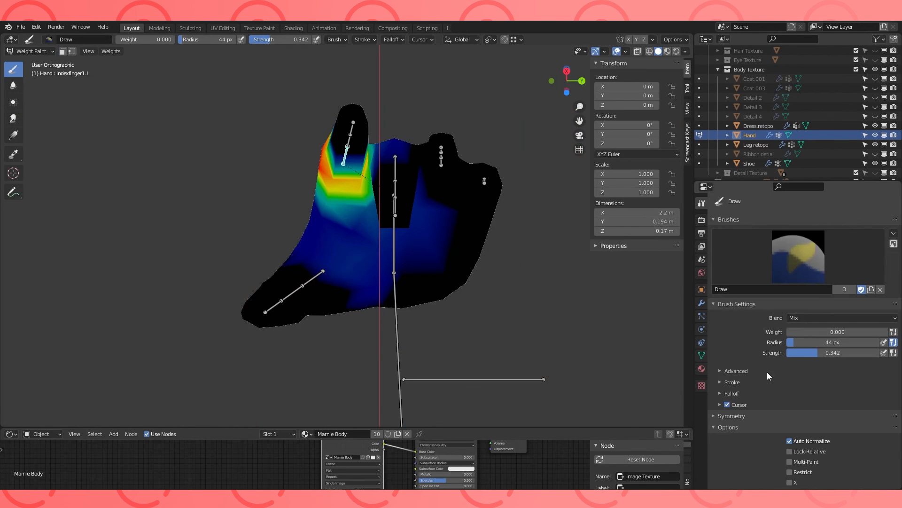
- Show the Hand's vertex groups and paint weight 0 for indexfinger1.L on the palm with vertex selection masking on
left_click(701, 356)
key("v")
middle_click_drag(381, 260, 407, 200)
left_click(367, 227)
middle_click_drag(367, 227, 381, 192)
mouse_move(422, 169)
middle_mouse_down()
mouse_move(310, 89)
mouse_move(367, 235)
mouse_move(348, 259)
mouse_move(358, 253)
mouse_move(368, 212)
middle_mouse_up()
- Select the edge loop around the index finger's base for masking and adjust the Draw brush radius
scroll(367, 235, "up", 2)
key("Tab")
left_click(358, 253, "alt")
key("Tab")
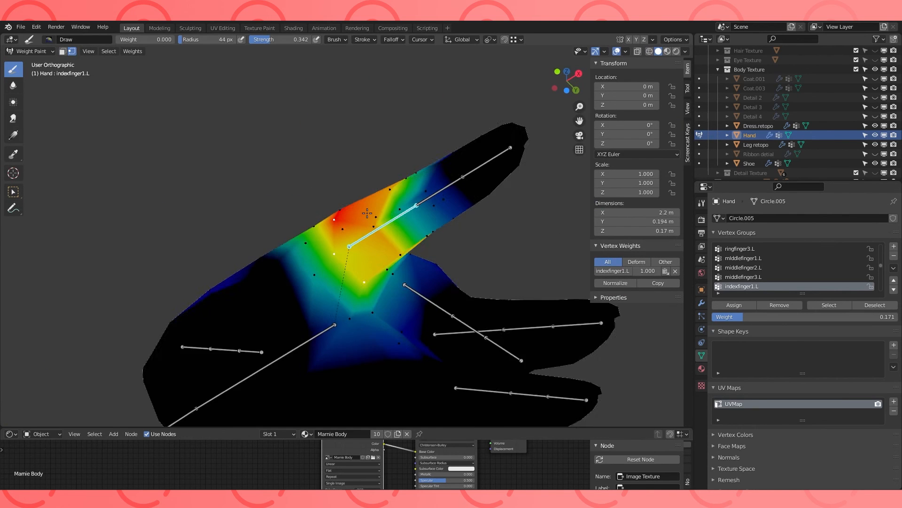
middle_click_drag(430, 269, 426, 257)
left_click(701, 202)
left_click_drag(799, 342, 834, 342)
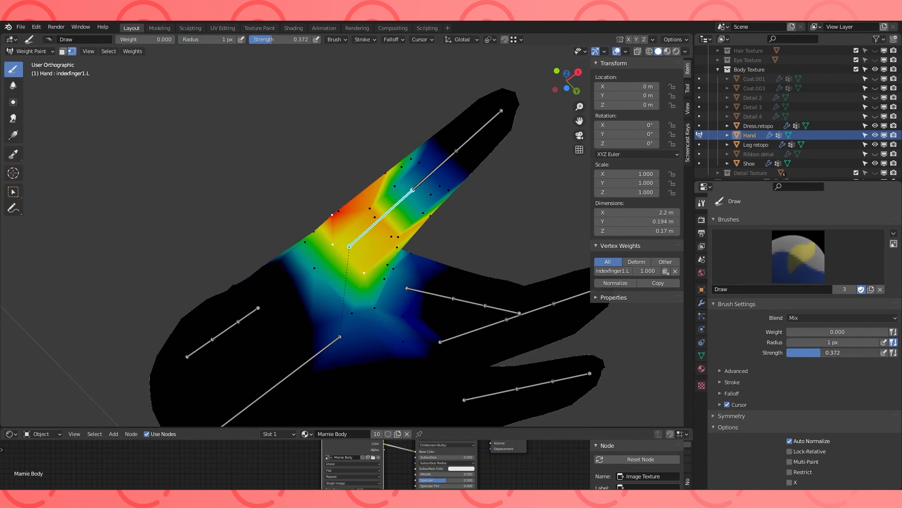
- Rotate the indexfinger1.L bone by -44.6° to test the finger's bend
key("r")
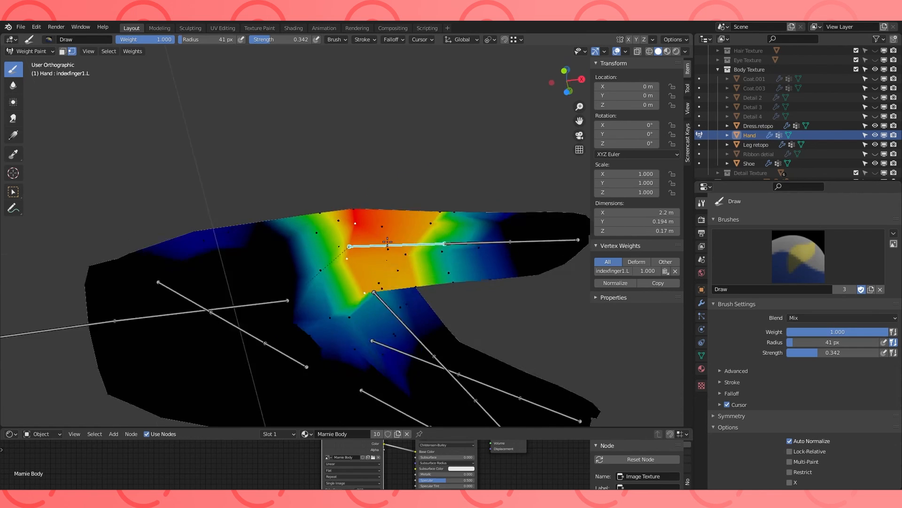
left_click(395, 328)
key("r")
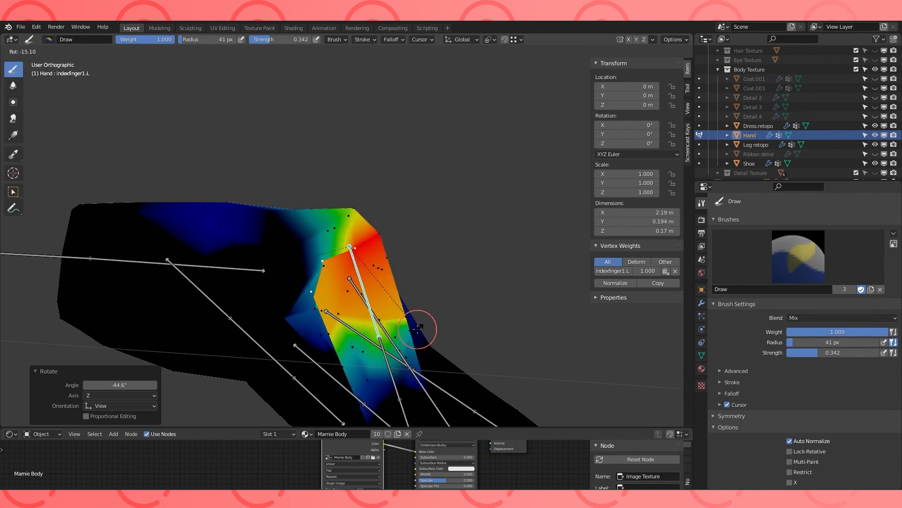
right_click(401, 255)
- Set the brush to weight 0 and strength 1.000, disable Auto Normalize, and paint the masked vertices under the index knuckle
middle_click_drag(401, 256, 423, 254)
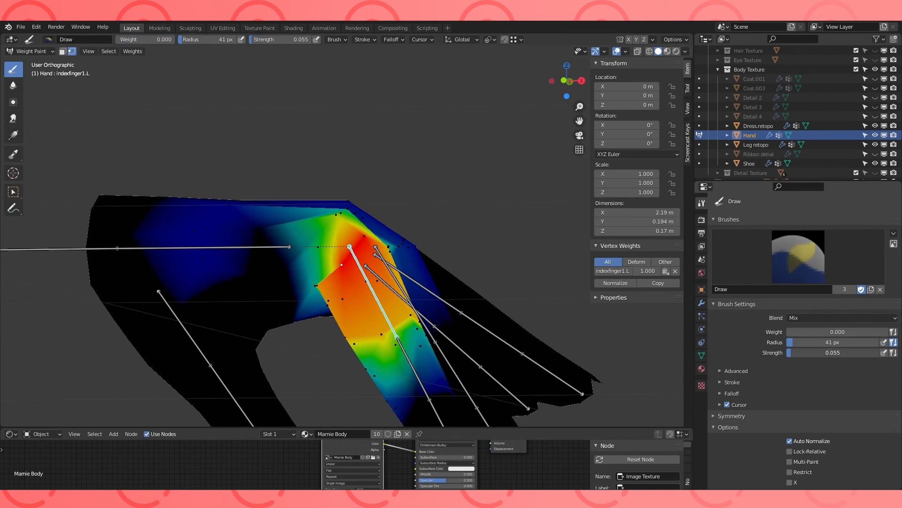
middle_click_drag(340, 265, 363, 281)
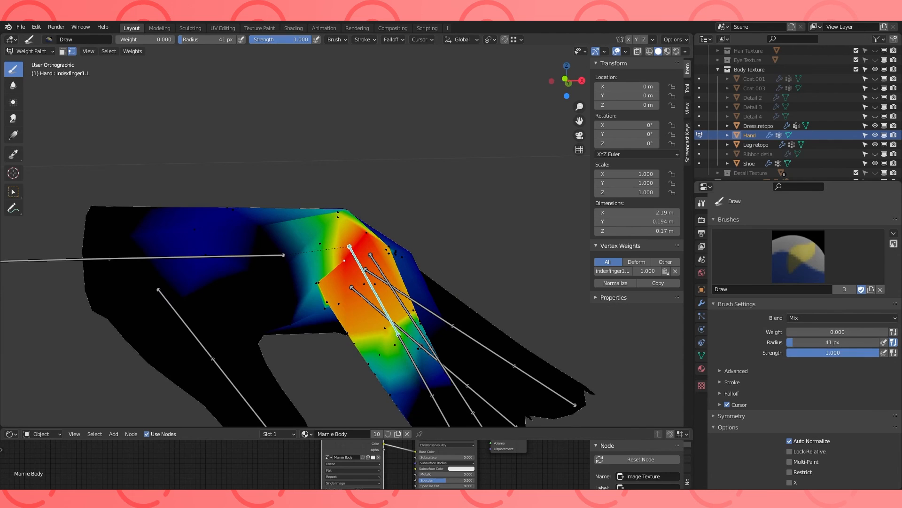
middle_click_drag(343, 262, 357, 268)
left_click(790, 441)
left_click(334, 277)
- Select the Hand.L bone and paint its weights along the knuckles at strength 0.085
middle_click_drag(248, 191, 329, 242)
left_click(246, 192, "ctrl")
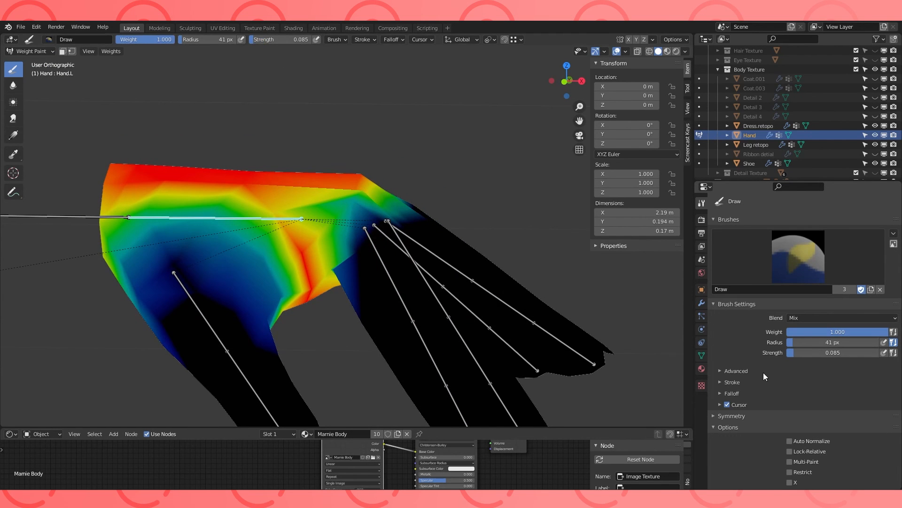
middle_click_drag(331, 260, 370, 253)
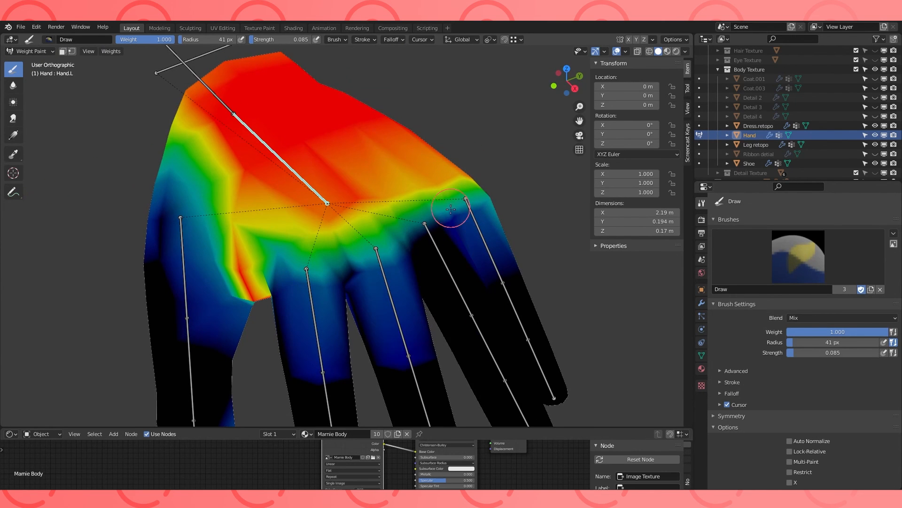
left_click_drag(450, 209, 470, 249)
middle_click_drag(470, 249, 415, 269)
left_click_drag(415, 268, 391, 302)
middle_click_drag(391, 302, 415, 257, "shift")
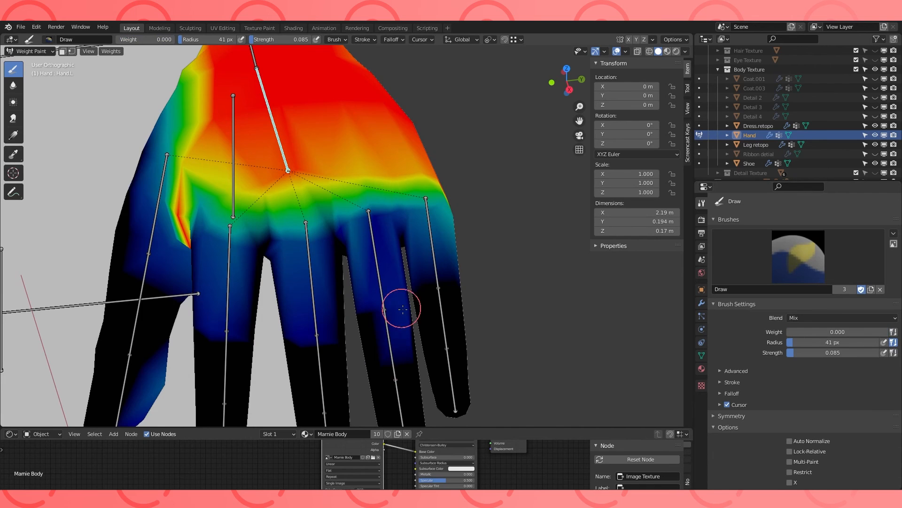
- Set the brush weight to 1.000 and build up the Hand.L weights across the finger bases
left_click_drag(815, 332, 888, 332)
middle_click_drag(423, 235, 288, 190)
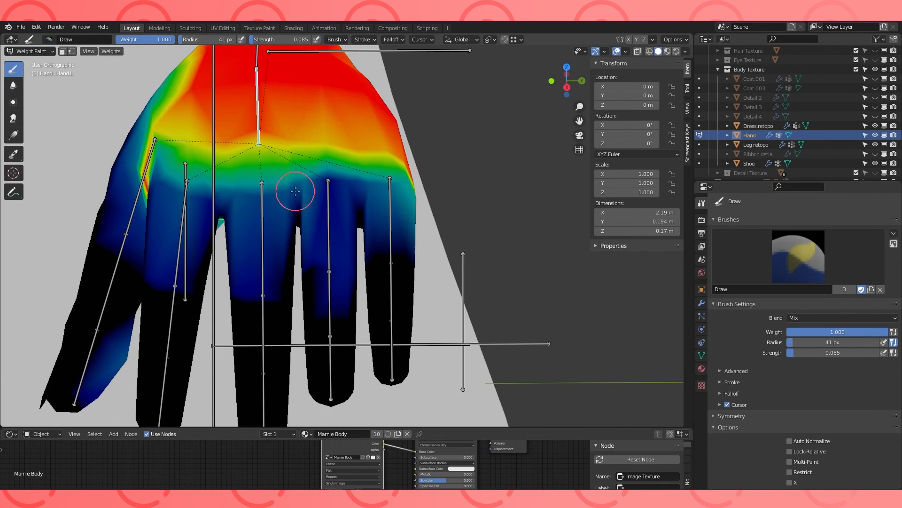
middle_click_drag(187, 160, 345, 212)
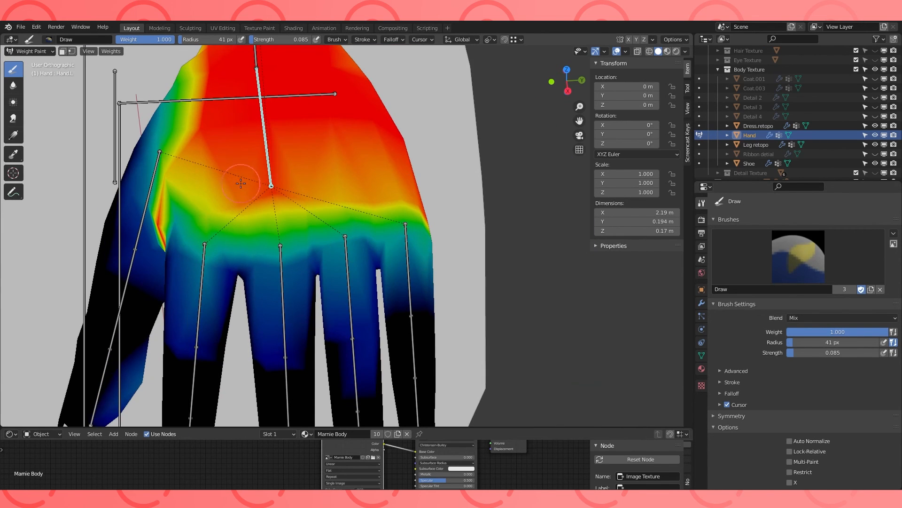
- Select the indexfinger1.L bone and rotate it to test the repainted knuckle weights in a bend
middle_click_drag(389, 141, 425, 211)
left_click(378, 196, "ctrl")
key("r")
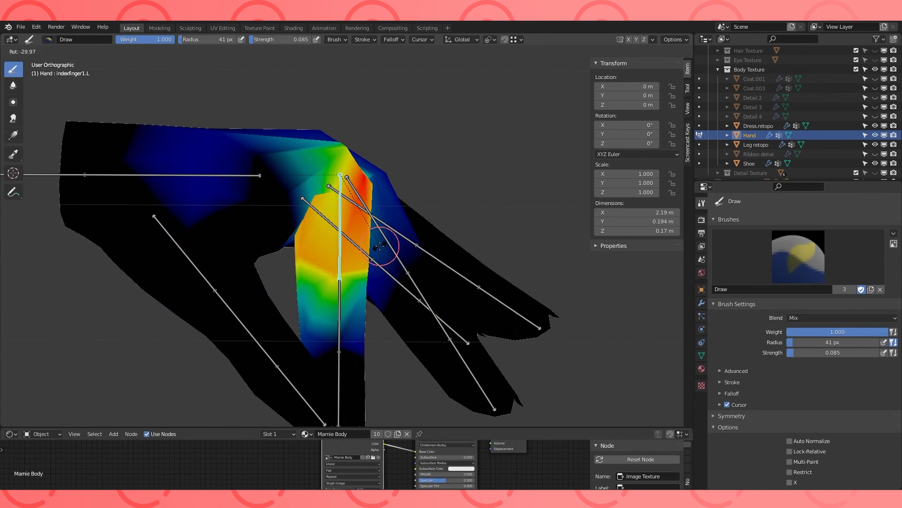
left_click(378, 240)
- Show the hand with its textures and switch from weight painting to posing the armature
key("z")
middle_click_drag(470, 175, 419, 185)
left_click(47, 52)
left_click(34, 63)
left_click(336, 232)
left_click(35, 51)
left_click(36, 83)
mouse_move(334, 231)
middle_mouse_down()
mouse_move(368, 329)
mouse_move(344, 241)
mouse_move(450, 202)
middle_mouse_up()
key("ctrl+Tab")
key("ctrl+Tab")
- Bend the base bones of the four left-hand fingers downward, the index finger by -86° and the little finger by -70.4°
key("r")
left_click(334, 298)
middle_click_drag(334, 298, 312, 320)
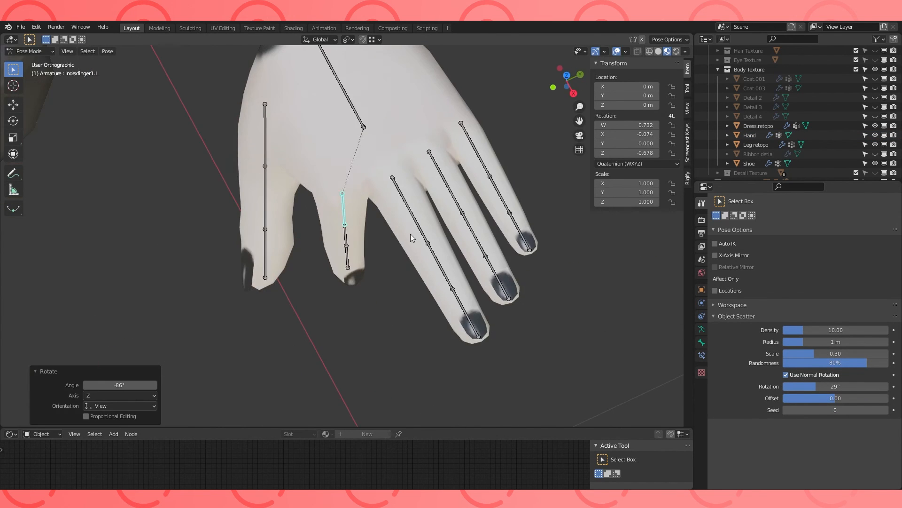
left_click(402, 195)
key("KP_1")
key("r")
left_click(423, 303)
left_click(442, 182)
key("r")
left_click(410, 301)
left_click(429, 306)
key("KP_3")
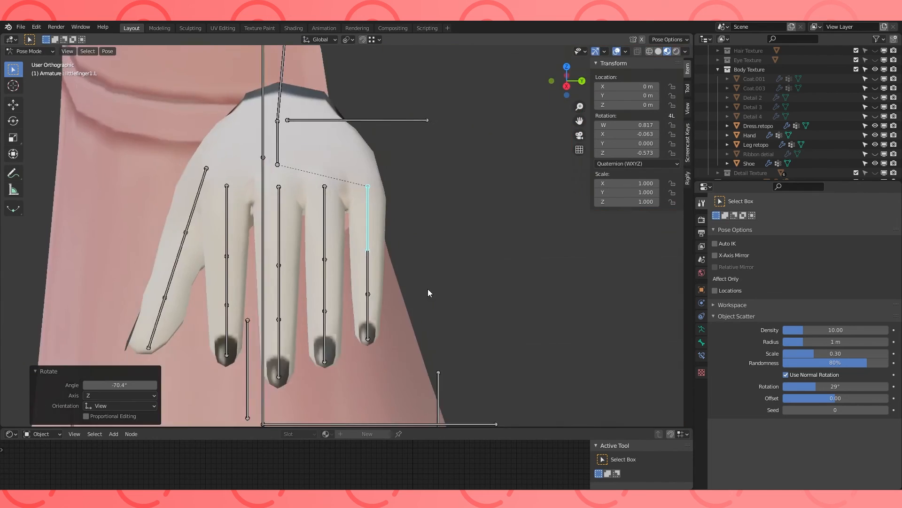
middle_click_drag(425, 308, 348, 300)
- Rotate the further bones of the left-hand fingers one by one to curl them inward
left_click(364, 278)
key("r")
left_click(377, 203)
left_click(301, 265)
key("r")
key("r")
left_click(287, 235)
middle_click_drag(310, 275, 198, 282)
key("r")
left_click(364, 249)
key("r")
left_click(411, 240)
left_click(411, 243)
key("r")
left_click(407, 245)
- Select several of the left-hand finger bones and rotate them together to close the fist
left_click(416, 283)
left_click(375, 284, "shift")
left_click(288, 319, "shift")
key("r")
left_click(593, 272)
middle_click_drag(593, 272, 471, 249)
- Rotate the left thumb bones to fold the thumb with the curled fingers
left_click(358, 221)
key("r")
left_click(352, 188)
left_click(282, 202)
left_click(275, 235)
key("r")
scroll(252, 168, "down", 2)
- Clear the rotation of all bones in the armature
key("a")
key("alt+r")
- Unhide the Coat.001, Coat.003, Detail 2, Detail 3, Detail 4 and Ribbon detail objects in the Body Texture collection
scroll(396, 249, "down", 3)
left_click_drag(875, 79, 874, 88)
middle_click_drag(648, 202, 676, 184)
left_click(875, 154)
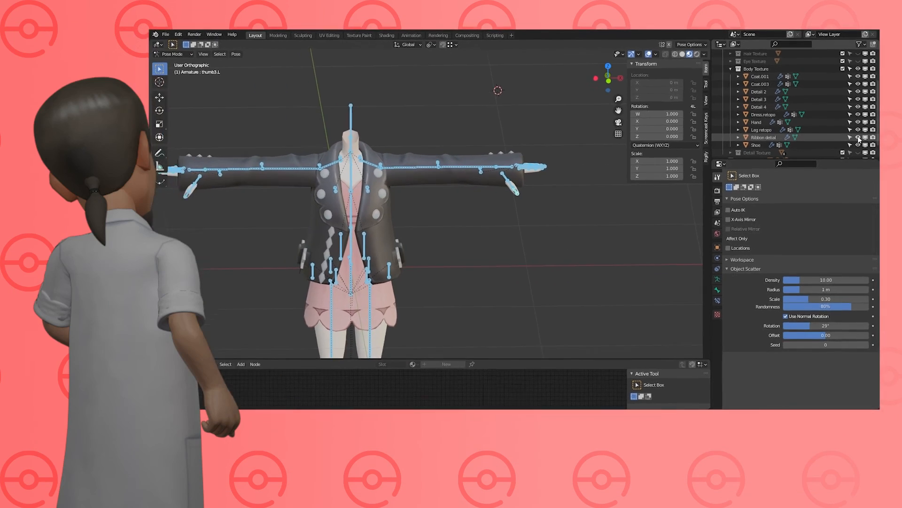
middle_click_drag(390, 310, 351, 316)
middle_click_drag(579, 151, 554, 150)
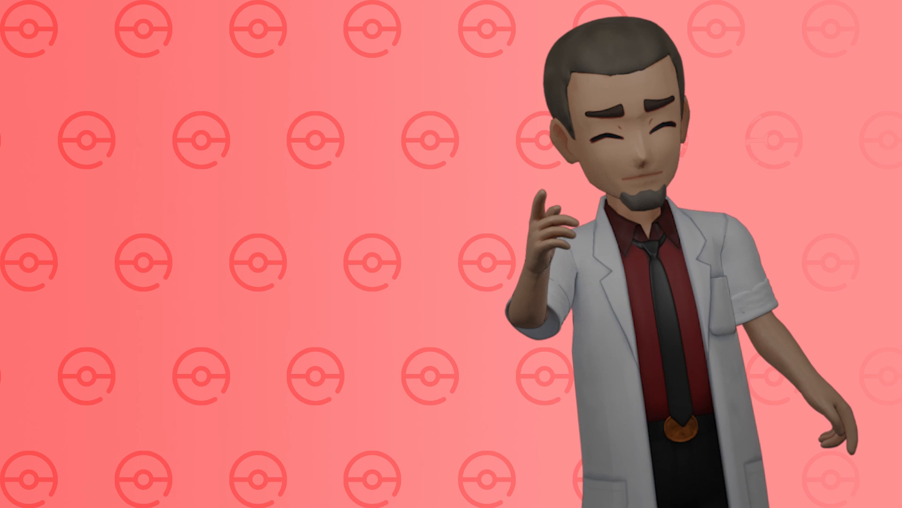